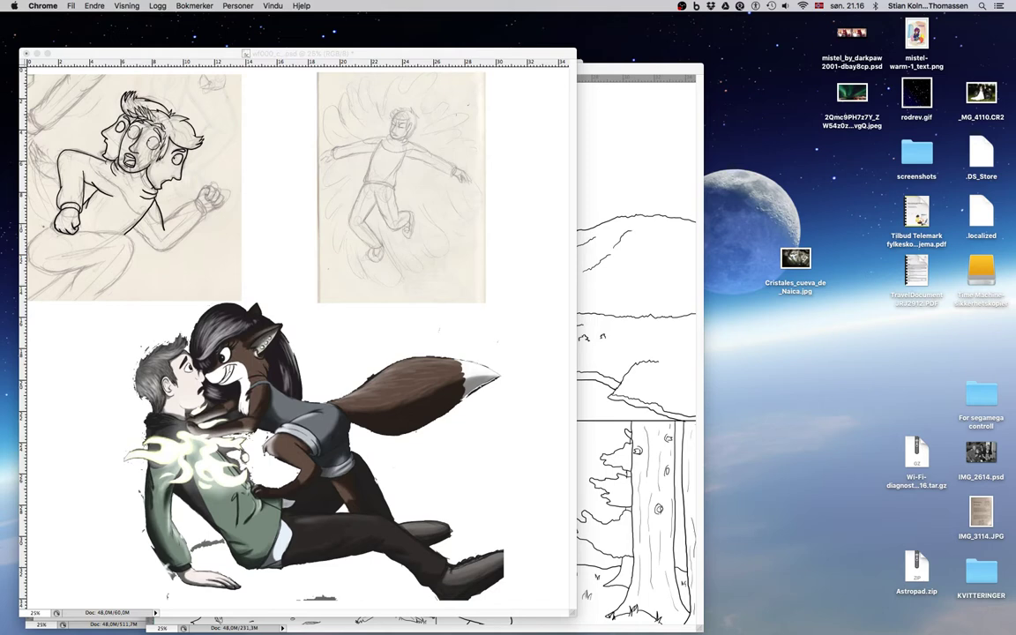
Step: Switch to Photoshop, bring the two pencil sketches into view and enlarge the document window
key(super+c)
click(485, 269)
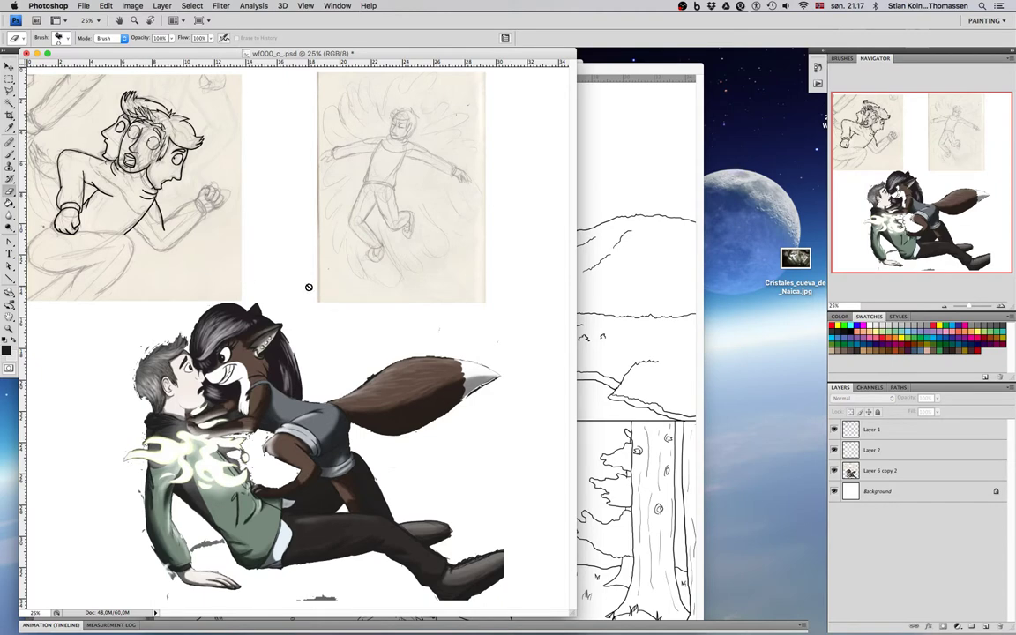
scroll(309, 287, up, 5)
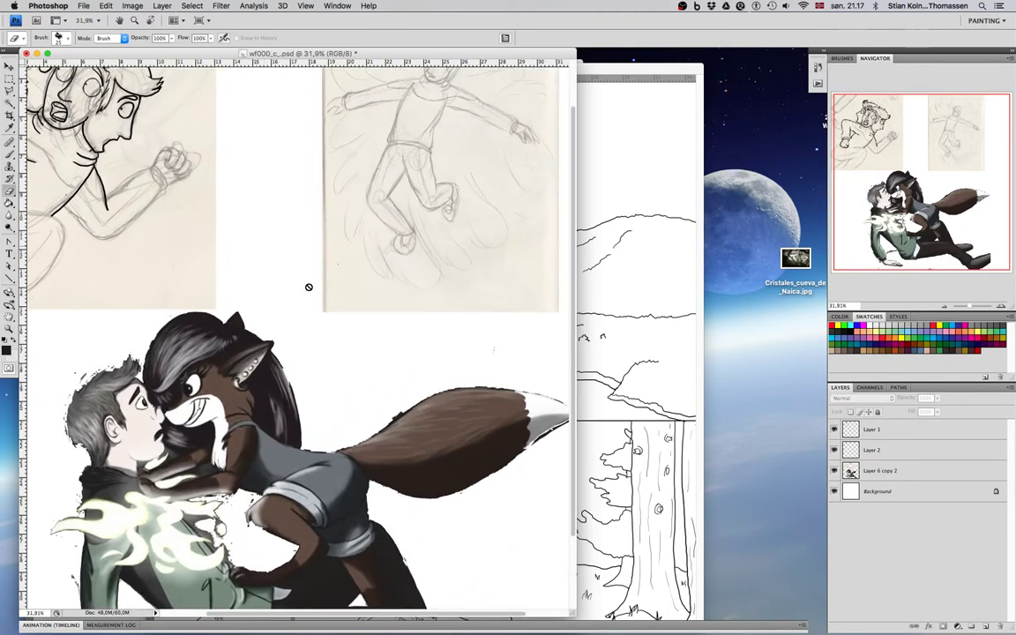
scroll(309, 287, down, 1)
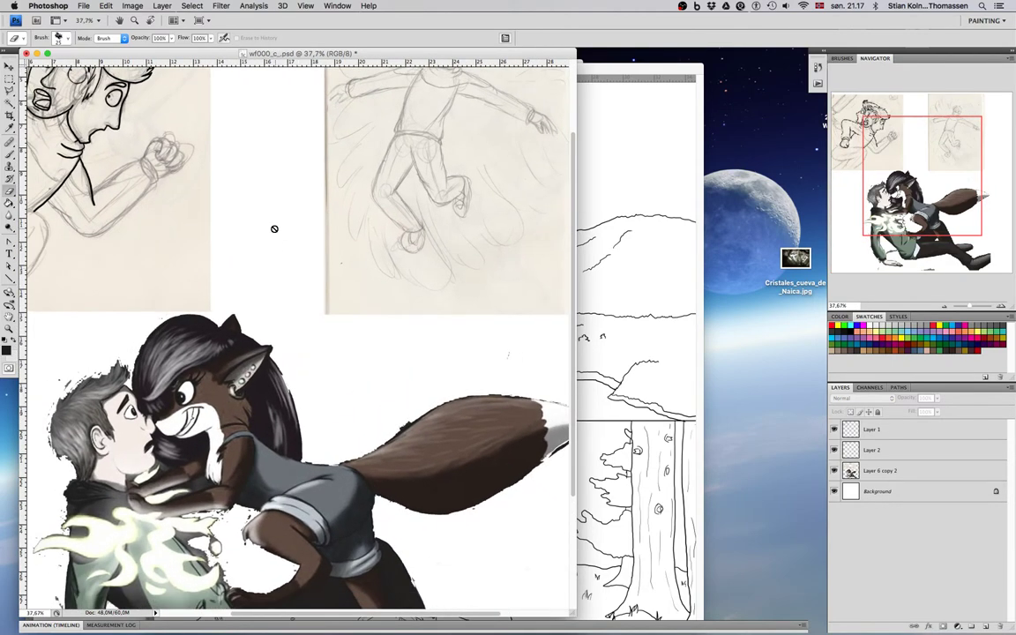
scroll(273, 229, up, 5)
scroll(274, 229, up, 2)
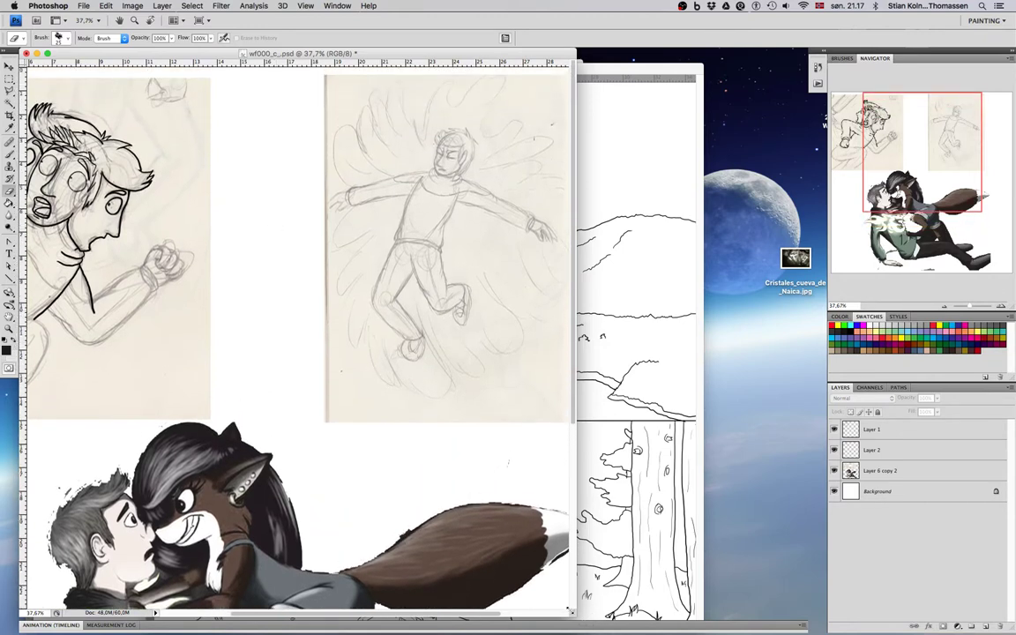
drag(574, 615, 720, 610)
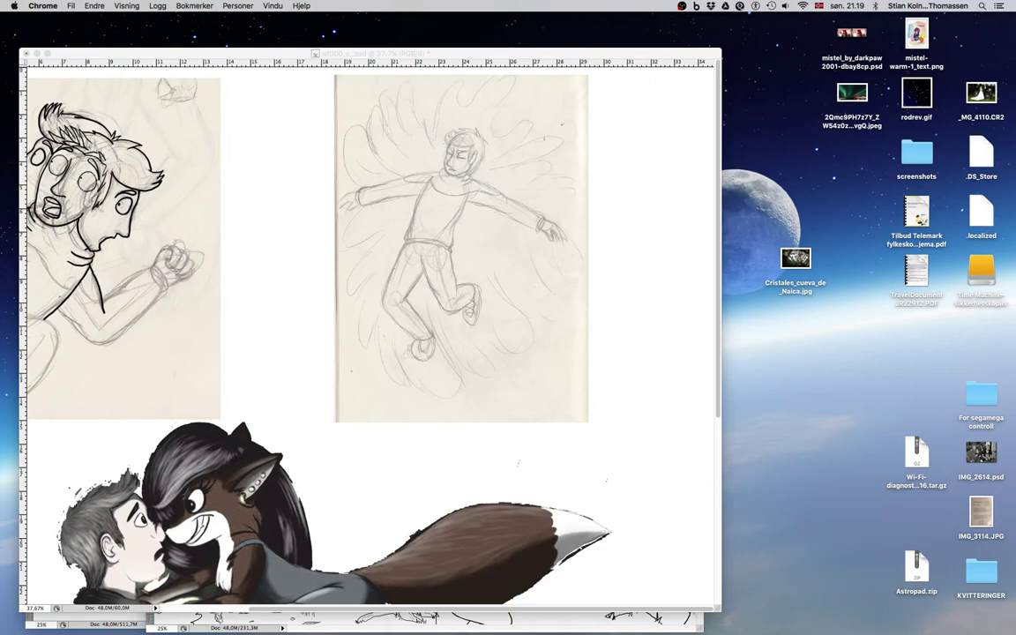
Step: Reposition the document window and show the whole running-figure sketch
key(super+Tab)
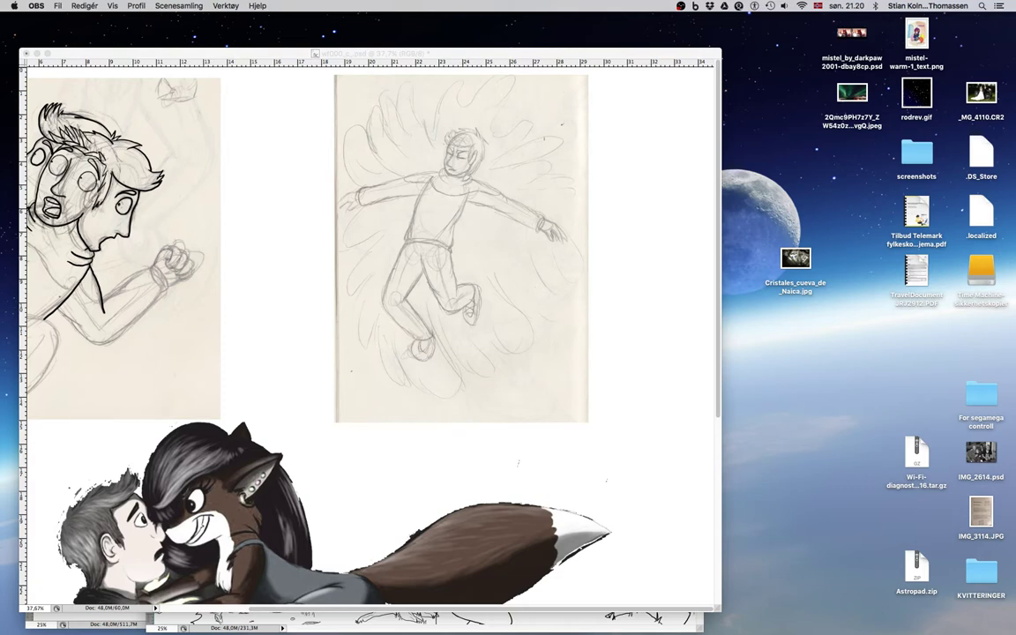
key(super+Tab)
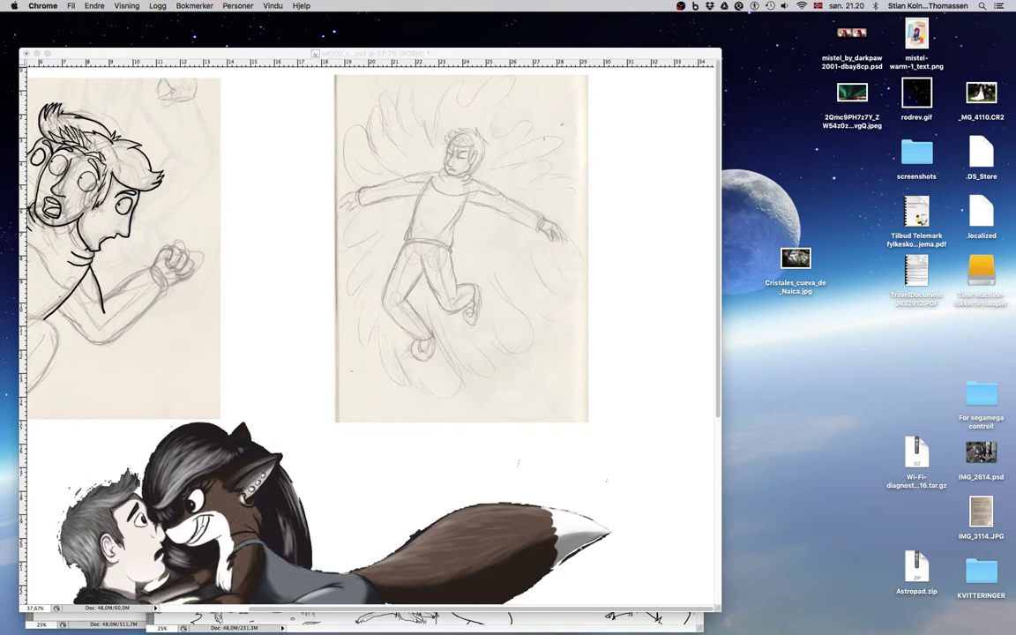
click(109, 53)
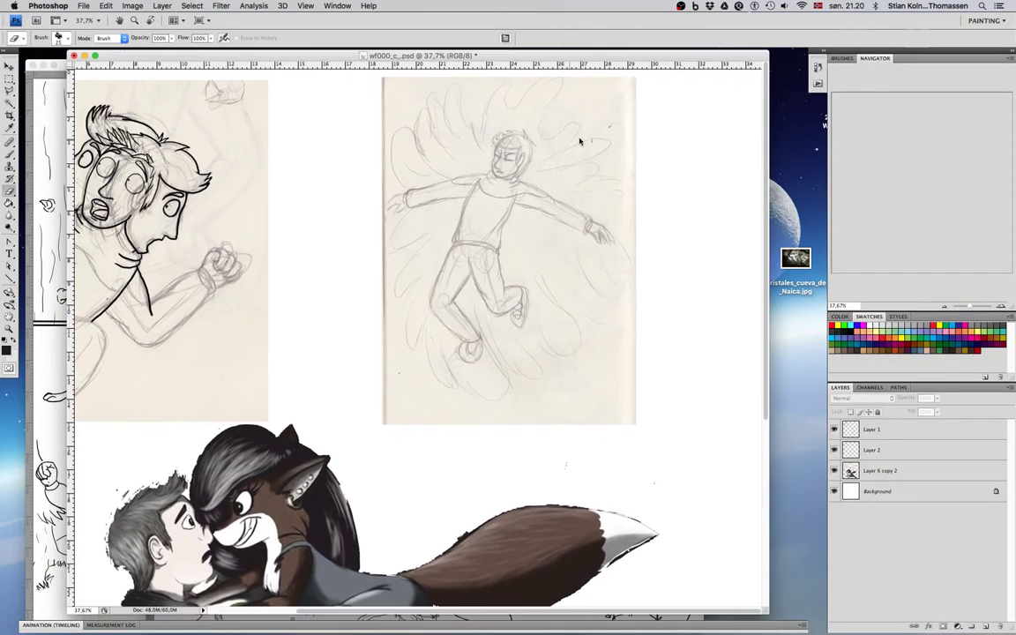
scroll(460, 613, left, 5)
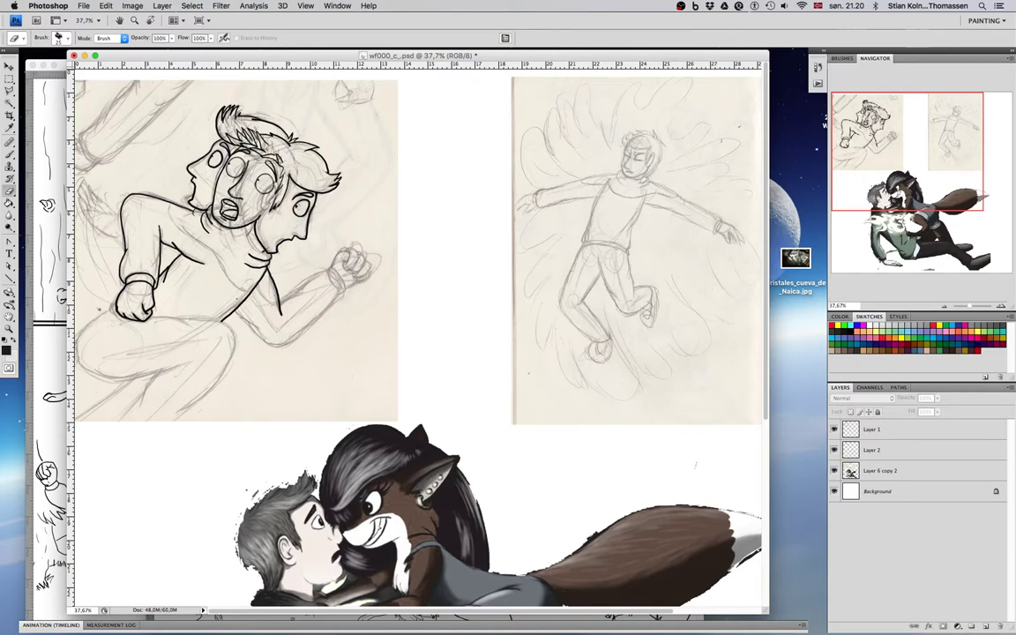
key(super+Tab)
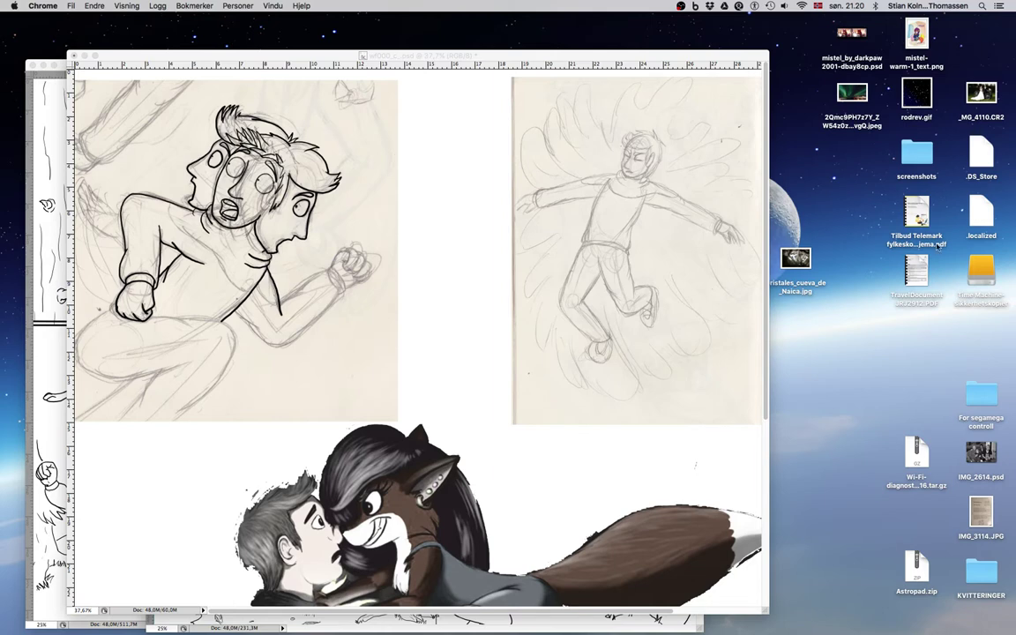
click(569, 381)
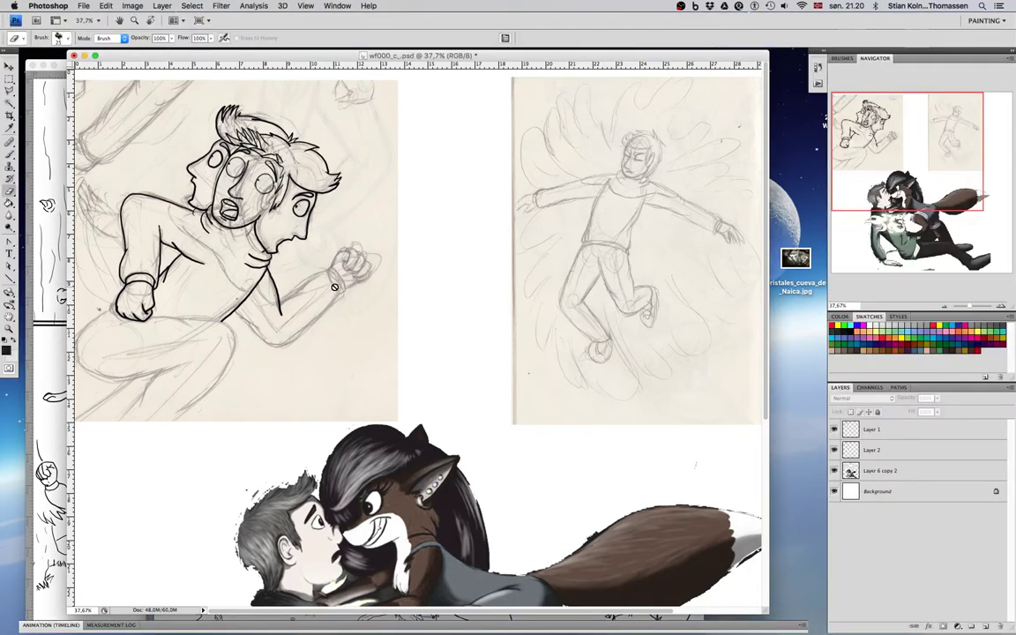
Step: Activate Layer 1 for inking and set the Brush tool to the hard 13 px tip
click(265, 298)
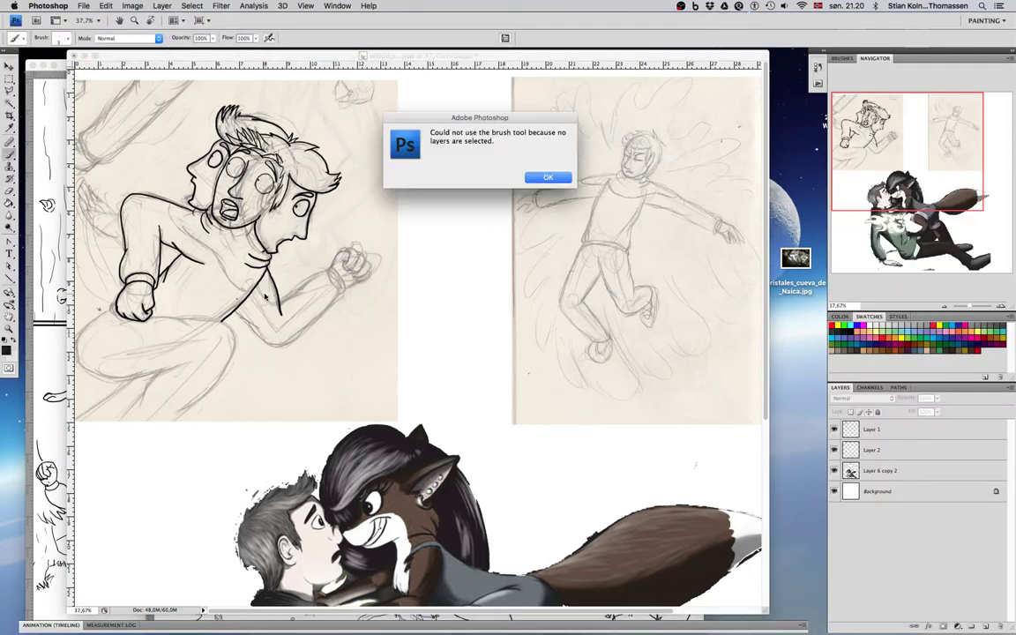
click(548, 177)
click(872, 429)
mouse_move(272, 310)
mouse_down()
mouse_move(310, 316)
mouse_move(327, 305)
mouse_move(288, 362)
mouse_up()
right_click(296, 314)
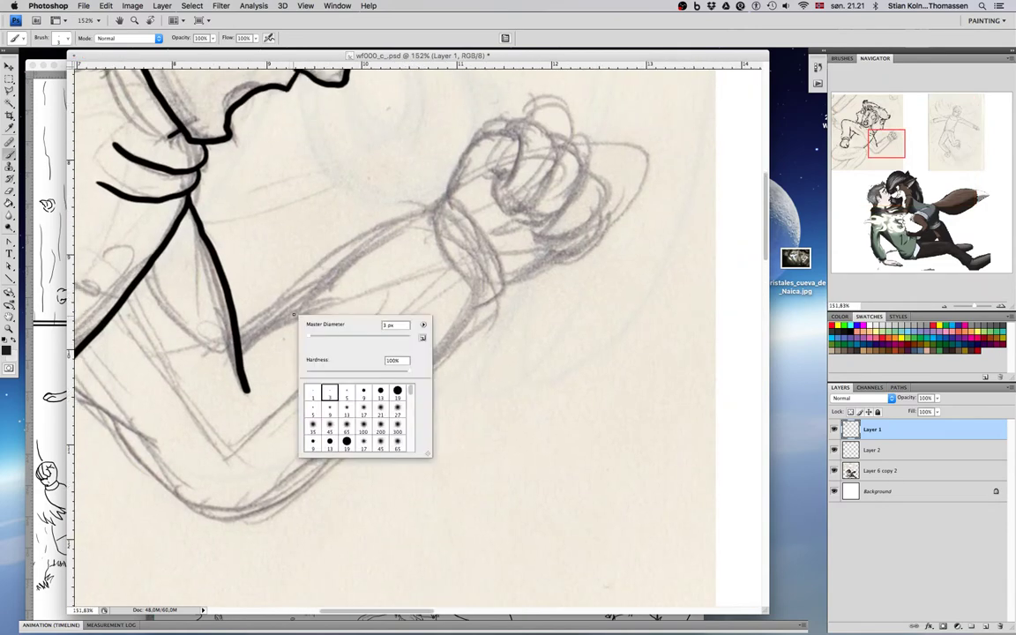
click(381, 393)
click(216, 312)
drag(240, 346, 341, 296)
key(super+z)
mouse_move(298, 141)
mouse_down()
mouse_move(298, 224)
mouse_move(335, 183)
mouse_move(299, 155)
mouse_move(280, 201)
mouse_move(318, 178)
mouse_move(286, 180)
mouse_move(303, 187)
mouse_move(299, 213)
mouse_up()
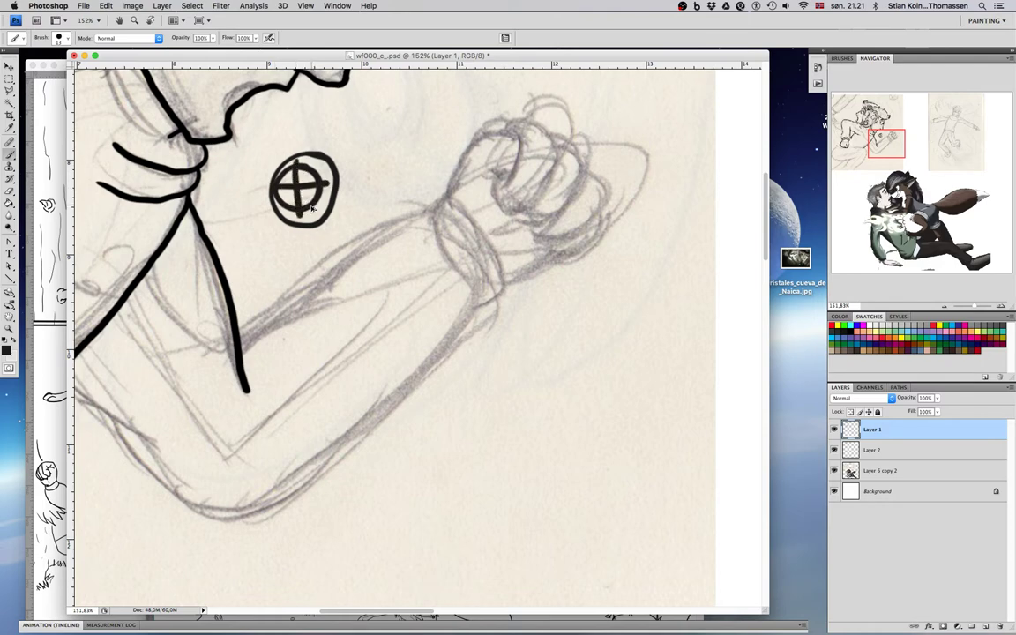
key(super+alt+z)
key(super+alt+z)
key(super+alt+z)
key(super+alt+z)
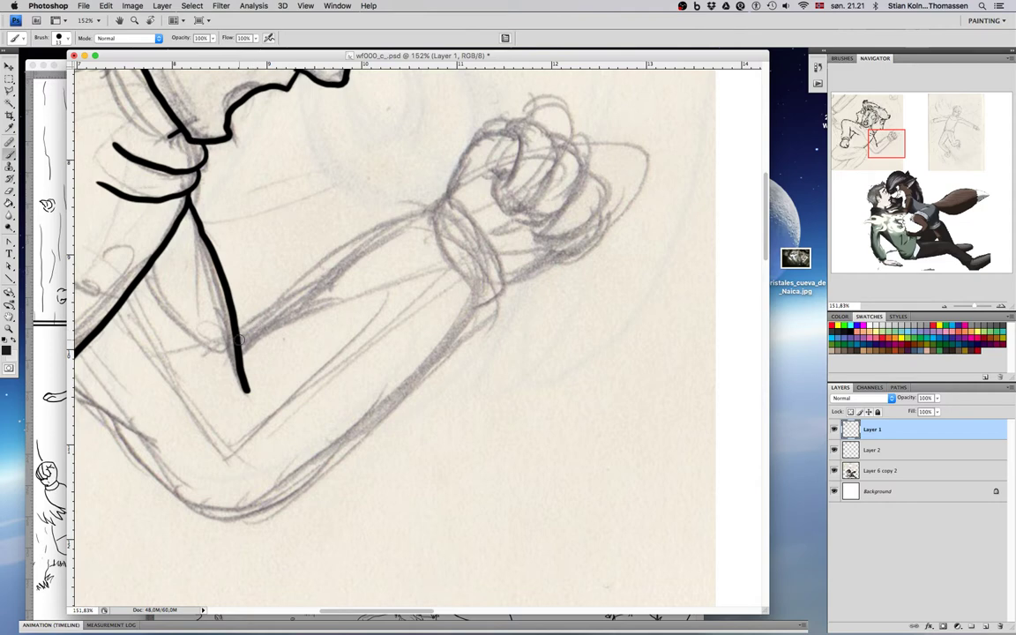
Step: Ink the raised arm's sleeve over the sketch, covering the forearm's upper edge, the elbow, the underside and the wrist curve
mouse_move(236, 342)
mouse_down()
mouse_move(343, 297)
mouse_move(331, 276)
mouse_move(397, 227)
mouse_move(427, 216)
mouse_move(451, 227)
mouse_up()
scroll(381, 302, left, 5)
scroll(382, 302, down, 4)
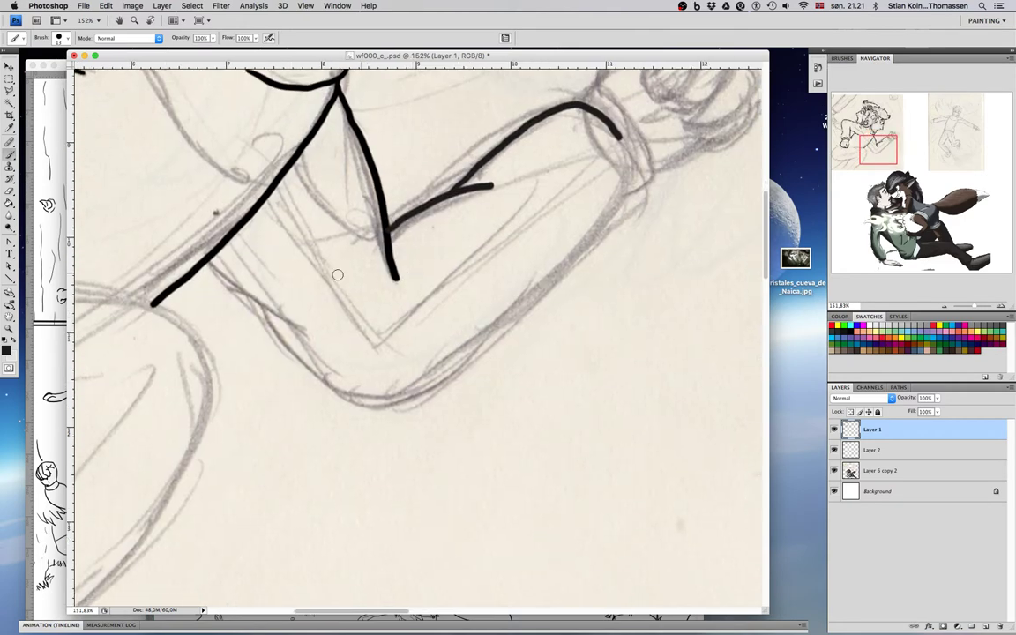
drag(208, 262, 309, 325)
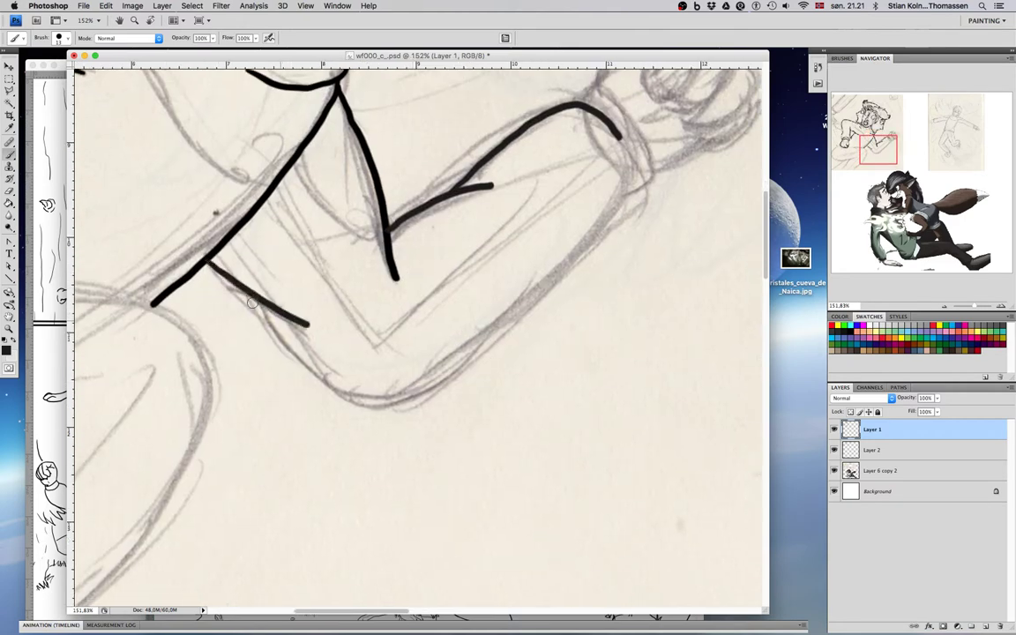
mouse_move(255, 298)
mouse_down()
mouse_move(326, 382)
mouse_move(358, 395)
mouse_move(404, 393)
mouse_move(471, 355)
mouse_move(593, 256)
mouse_up()
scroll(534, 215, right, 5)
scroll(533, 215, up, 3)
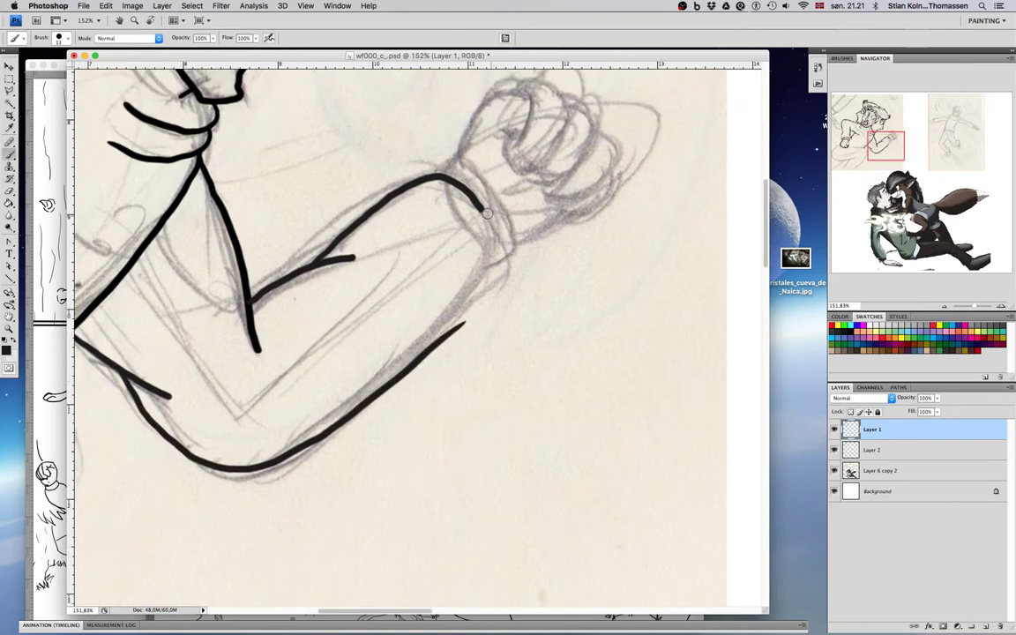
mouse_move(480, 208)
mouse_down()
mouse_move(496, 273)
mouse_move(452, 324)
mouse_up()
Step: Erase the overshooting line end on the forearm's underside with a hard 13 px eraser
key(e)
right_click(486, 342)
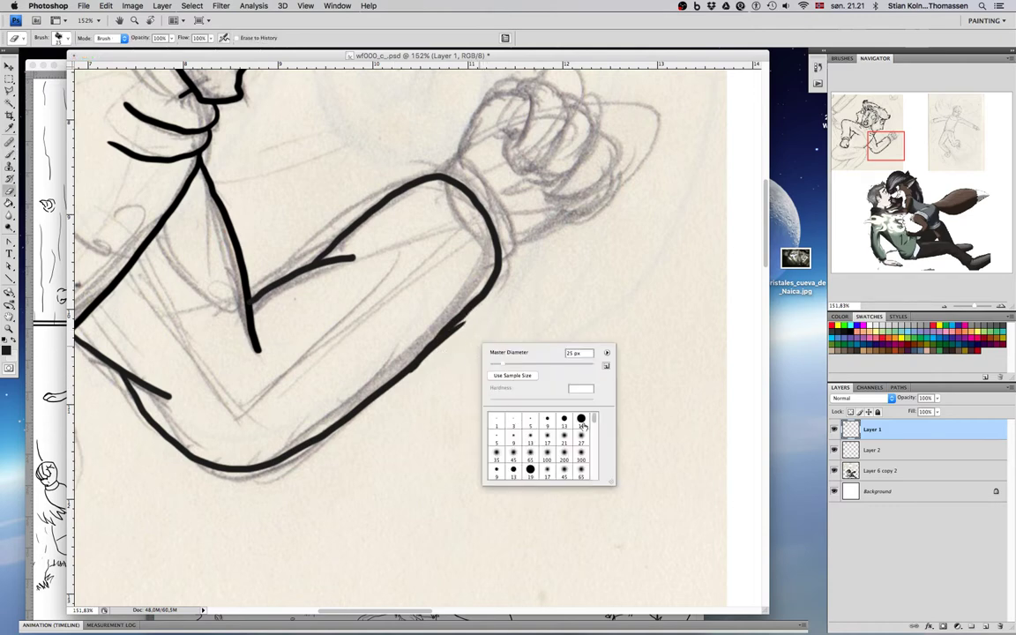
click(562, 420)
click(466, 327)
mouse_move(458, 329)
mouse_down()
mouse_move(465, 324)
mouse_move(403, 385)
mouse_move(426, 357)
mouse_move(412, 370)
mouse_up()
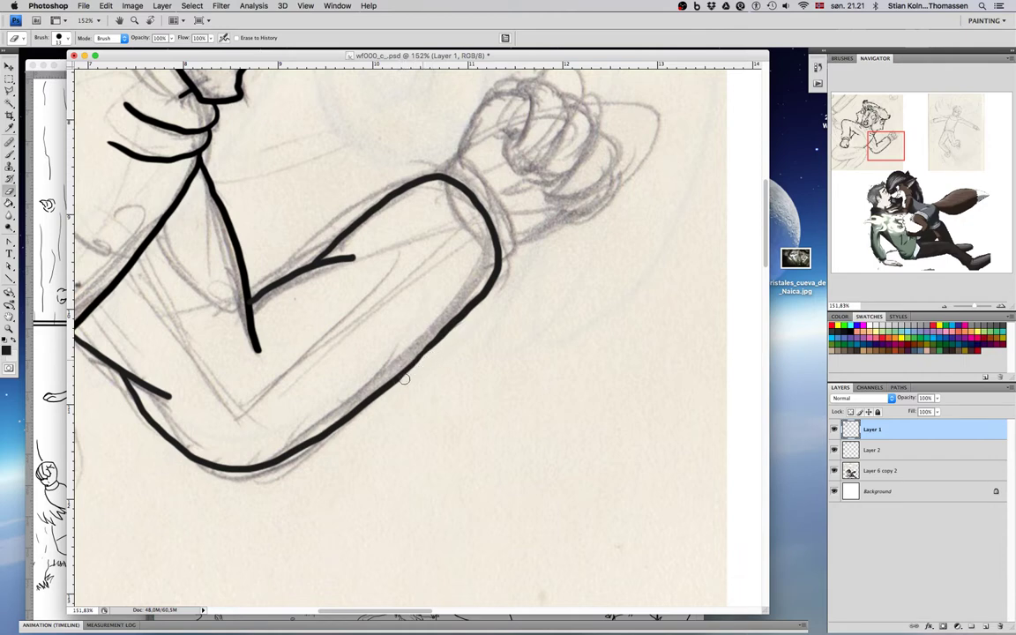
Step: Ink the cuff band around the raised arm's wrist with the Brush tool
key(b)
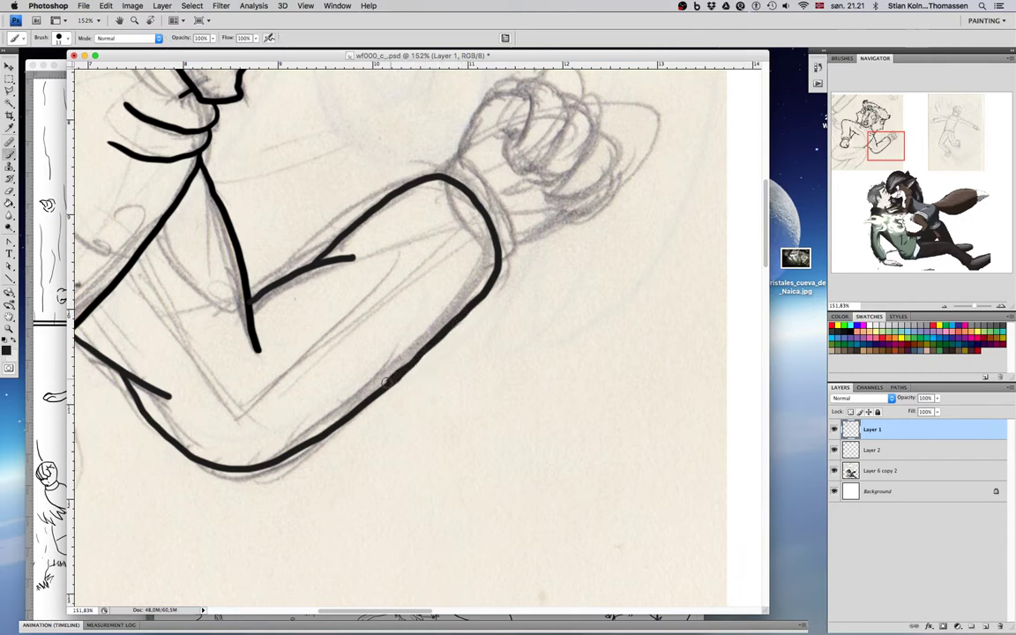
scroll(430, 360, up, 5)
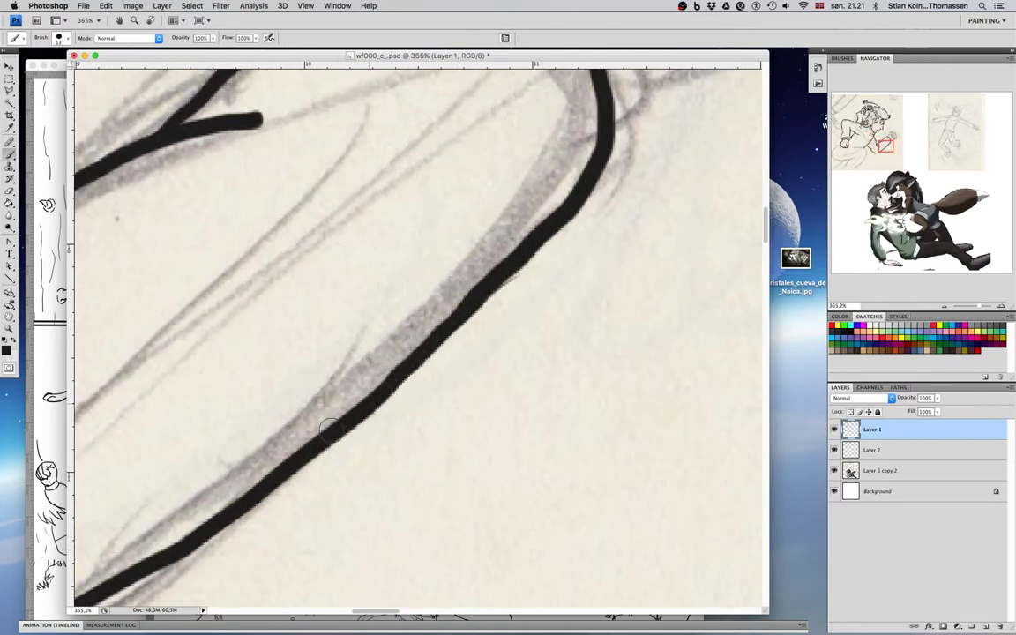
drag(591, 256, 383, 527)
mouse_move(263, 166)
mouse_down()
mouse_move(308, 133)
mouse_move(369, 176)
mouse_move(401, 236)
mouse_move(406, 376)
mouse_up()
drag(458, 328, 395, 499)
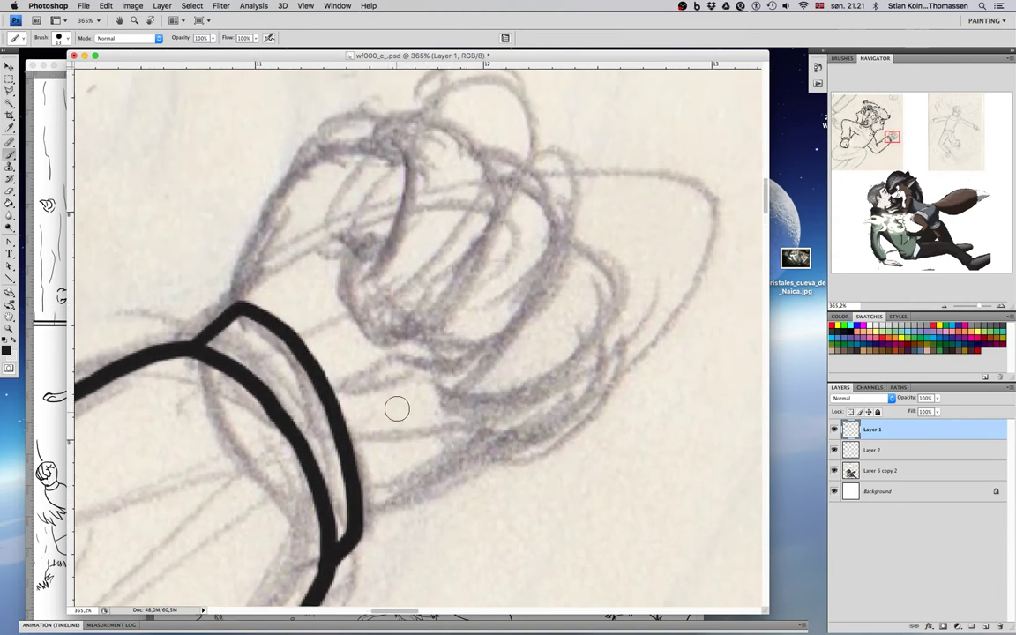
Step: Ink the upper edge of the raised hand and its first curled finger
drag(310, 307, 366, 351)
key(super+z)
mouse_move(238, 306)
mouse_down()
mouse_move(296, 183)
mouse_move(331, 150)
mouse_move(369, 142)
mouse_move(408, 162)
mouse_move(403, 145)
mouse_move(415, 158)
mouse_move(412, 147)
mouse_move(376, 243)
mouse_move(349, 258)
mouse_move(346, 312)
mouse_move(366, 336)
mouse_move(405, 350)
mouse_move(449, 326)
mouse_move(493, 257)
mouse_move(510, 197)
mouse_move(502, 150)
mouse_move(479, 127)
mouse_move(408, 115)
mouse_move(358, 130)
mouse_up()
scroll(485, 292, down, 5)
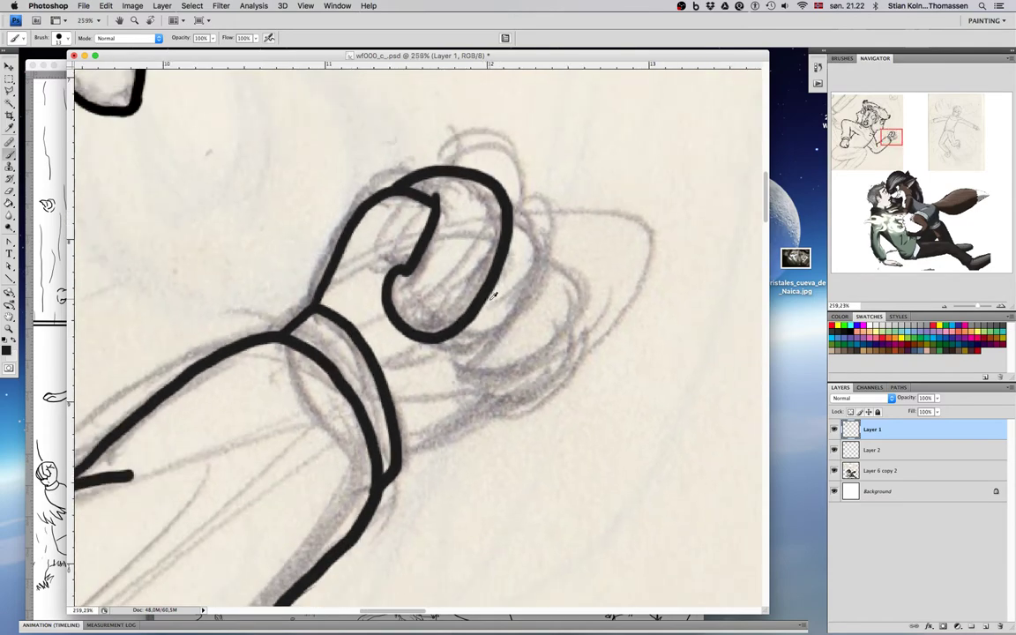
Step: Ink the raised fist's remaining curled fingers, the hand's lower edge and the short palm crease
mouse_move(512, 238)
mouse_down()
mouse_move(527, 298)
mouse_move(484, 333)
mouse_up()
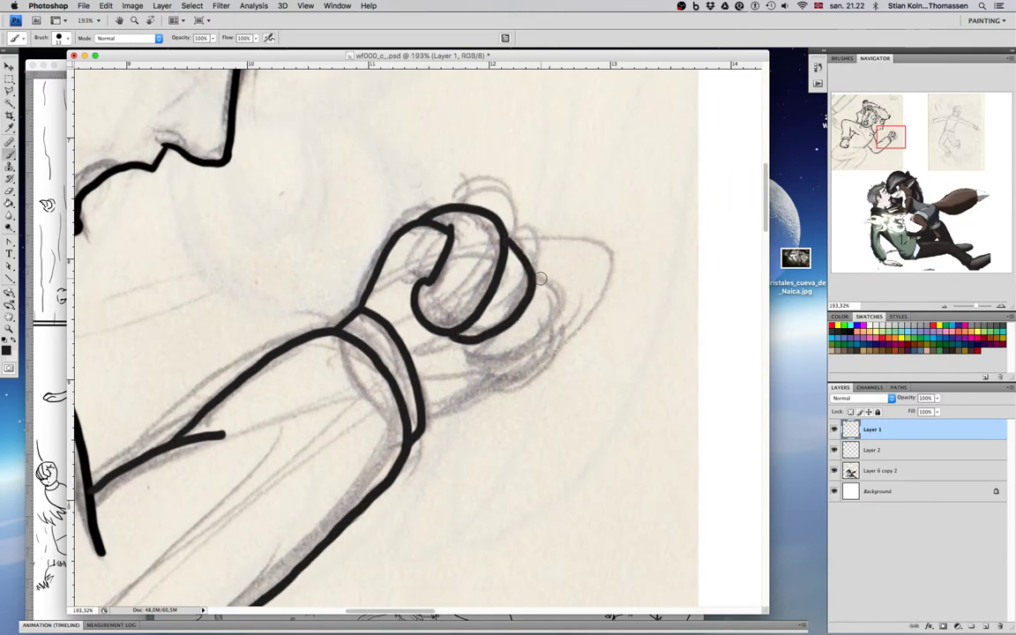
mouse_move(534, 276)
mouse_down()
mouse_move(559, 315)
mouse_move(538, 339)
mouse_move(472, 354)
mouse_up()
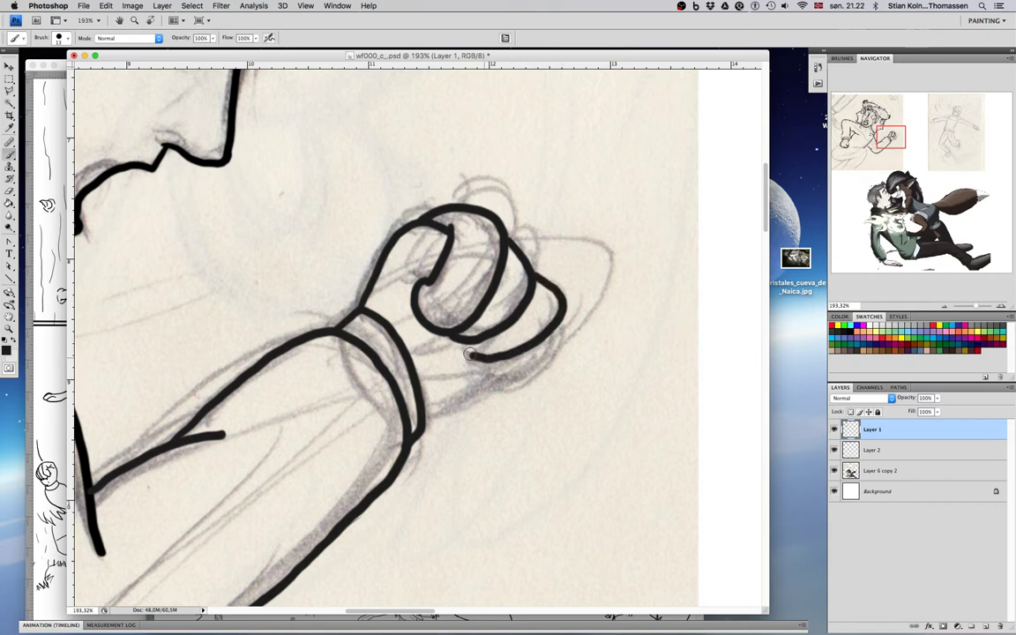
mouse_move(563, 319)
mouse_down()
mouse_move(540, 371)
mouse_move(489, 386)
mouse_move(476, 360)
mouse_up()
drag(425, 415, 490, 388)
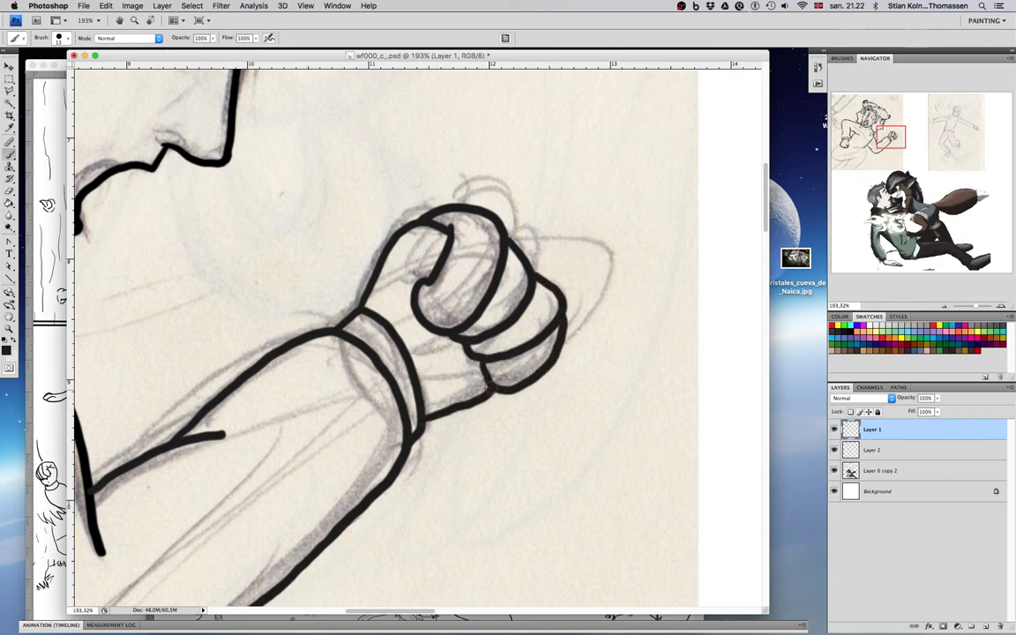
drag(450, 338, 436, 364)
Step: Try a wider outer contour around the lowered fist, following the sketch, and undo it
scroll(446, 356, down, 10)
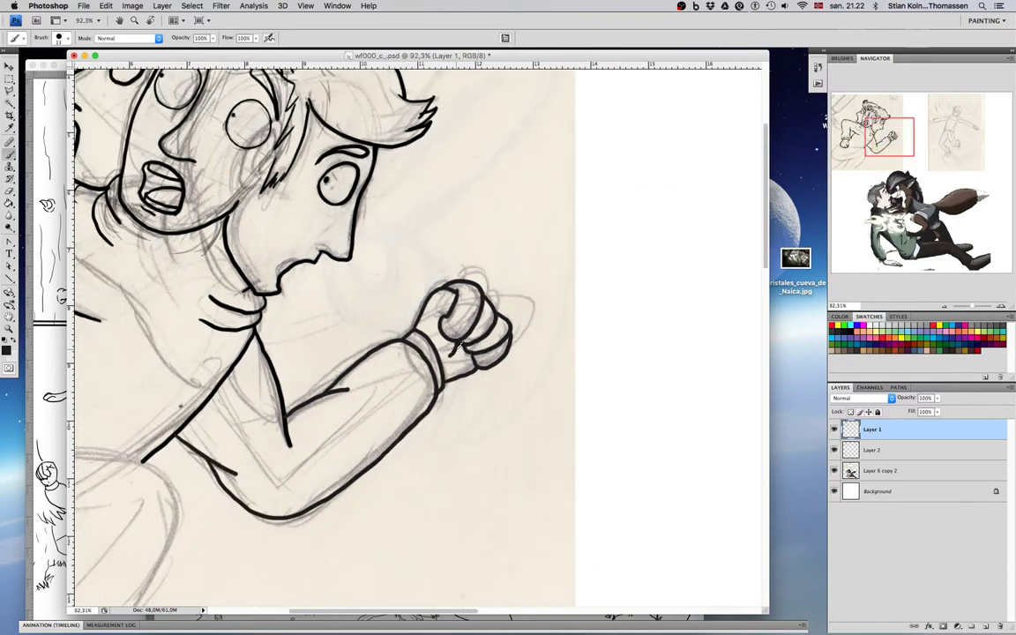
scroll(458, 355, down, 5)
scroll(176, 267, up, 3)
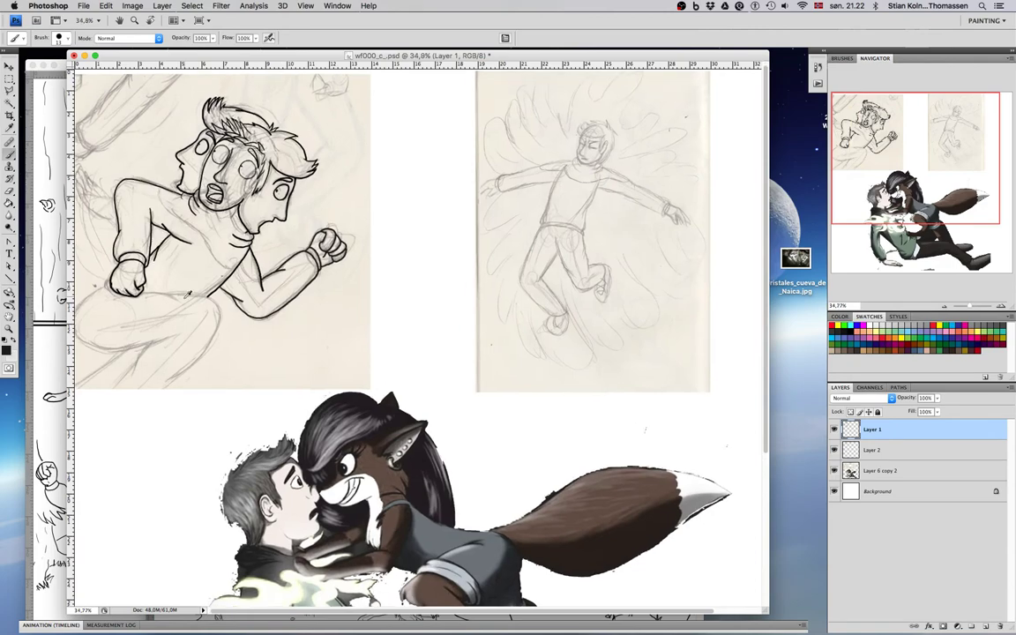
scroll(258, 357, down, 1)
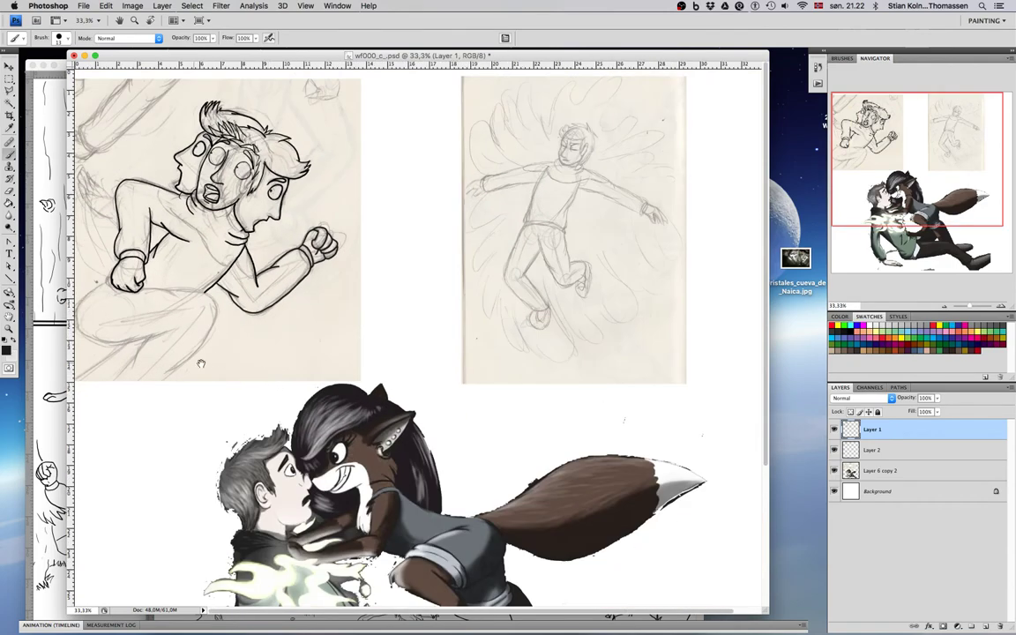
scroll(189, 321, up, 12)
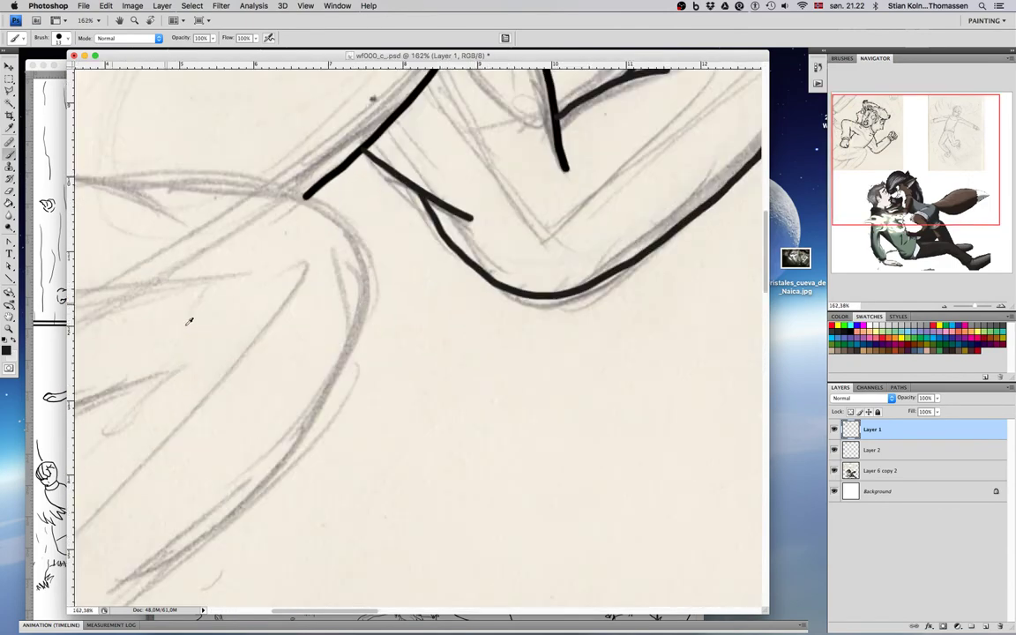
scroll(189, 321, up, 2)
mouse_move(233, 322)
mouse_down()
mouse_move(392, 326)
mouse_move(669, 281)
mouse_move(747, 354)
mouse_up()
scroll(746, 353, up, 5)
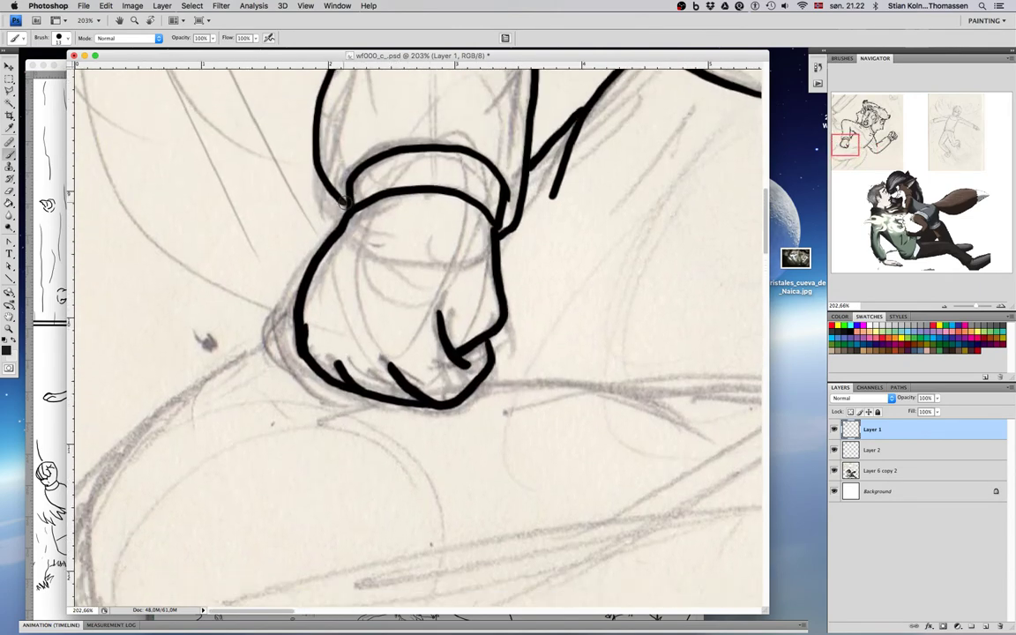
mouse_move(339, 228)
mouse_down()
mouse_move(272, 298)
mouse_move(268, 344)
mouse_move(296, 386)
mouse_move(344, 405)
mouse_move(410, 400)
mouse_up()
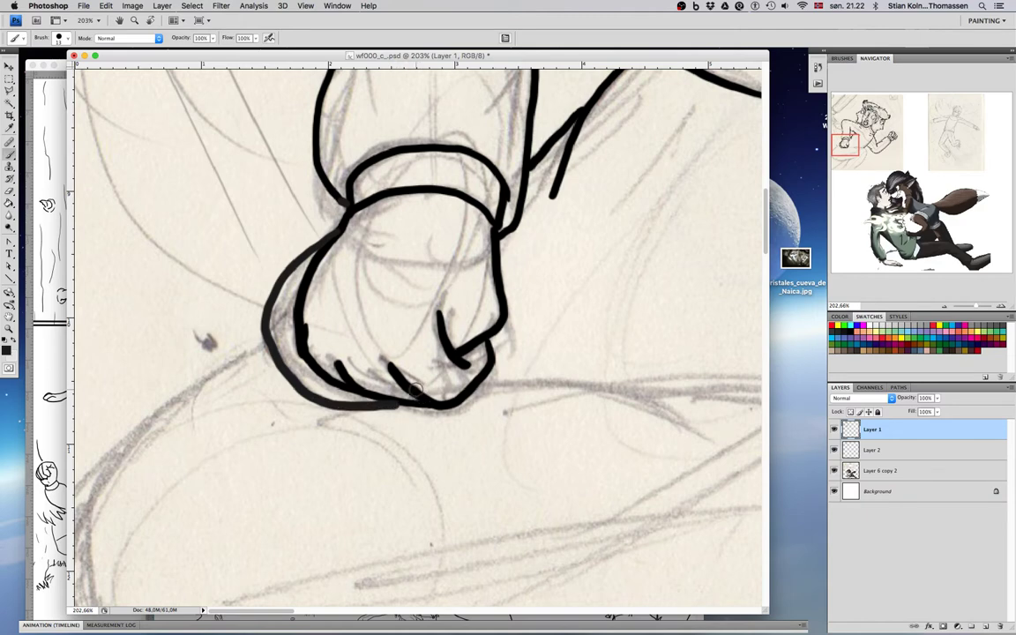
key(super+z)
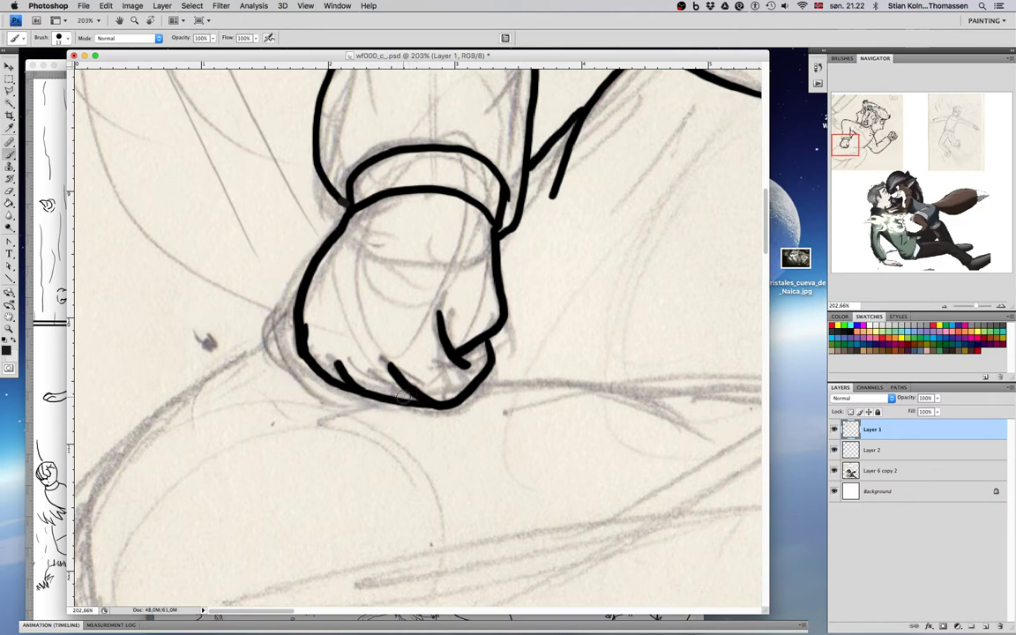
Step: Ink the lowered fist's wider outer contour and the start of the thigh's upper edge, ending in a short fold
key(i)
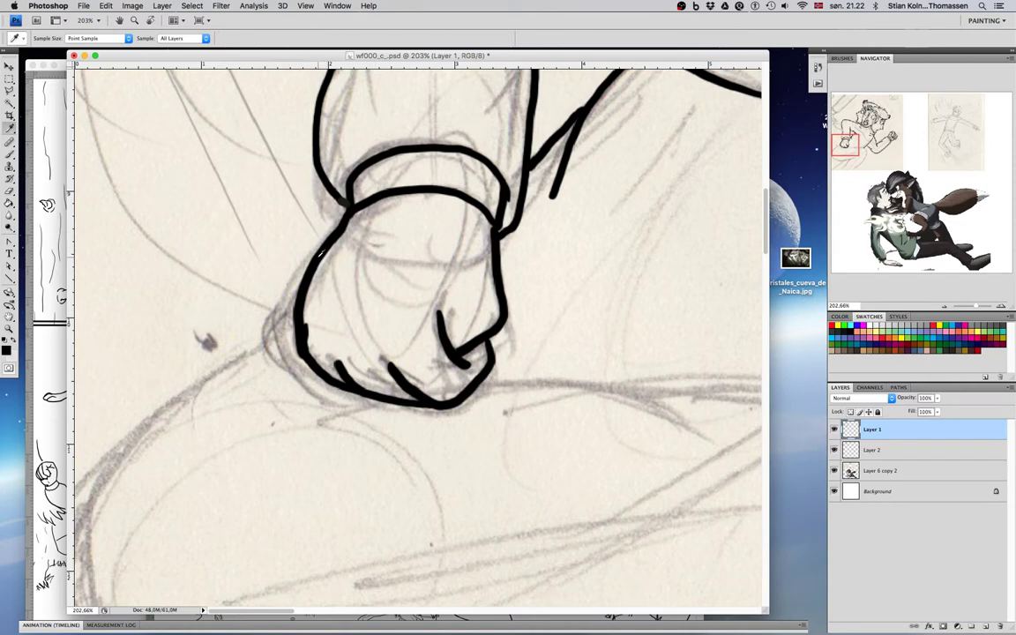
key(b)
mouse_move(315, 256)
mouse_down()
mouse_move(271, 315)
mouse_move(279, 363)
mouse_move(302, 385)
mouse_move(393, 404)
mouse_up()
mouse_move(485, 385)
mouse_down()
mouse_move(211, 375)
mouse_move(344, 369)
mouse_up()
mouse_move(428, 384)
mouse_down()
mouse_move(459, 398)
mouse_move(425, 370)
mouse_move(617, 395)
mouse_up()
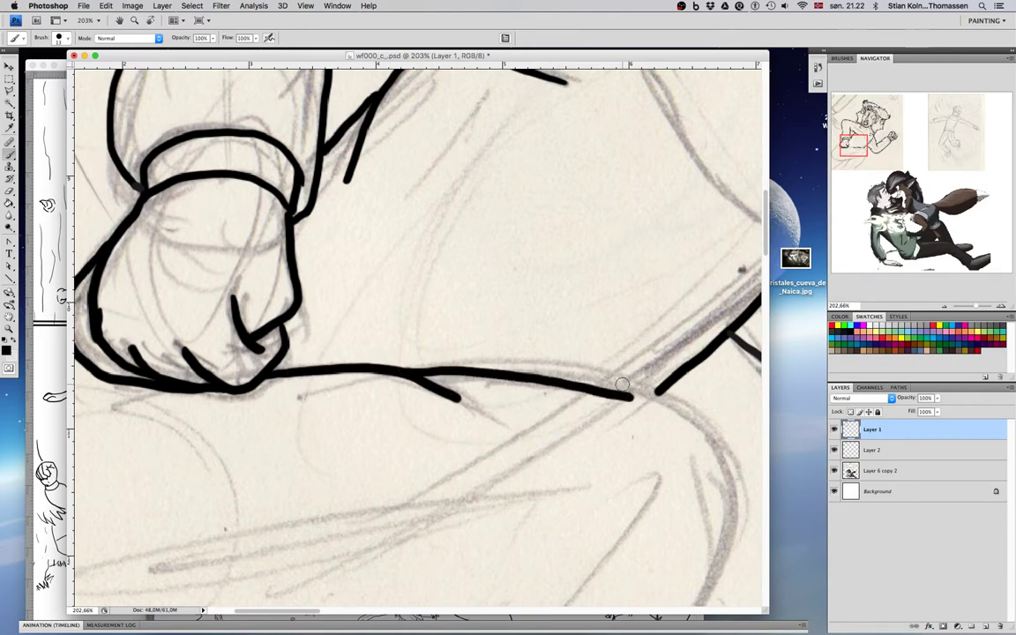
key(super+z)
Step: Ink the thigh's upper edge from the short fold to the belly line, redrawing the stroke to follow the sketch
scroll(615, 374, down, 1)
scroll(615, 374, down, 1)
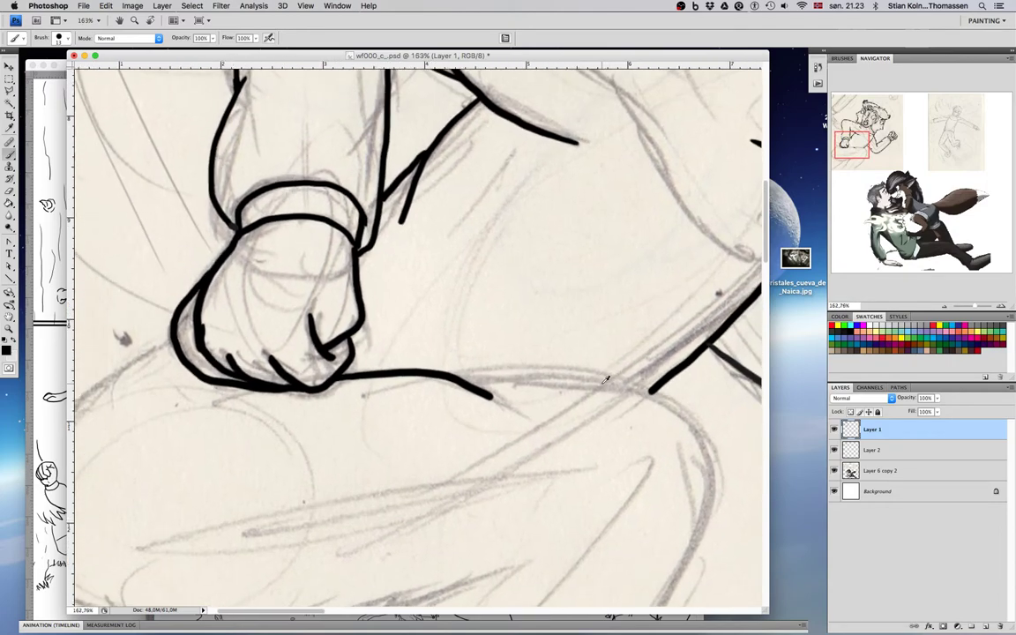
scroll(611, 380, up, 4)
scroll(593, 385, up, 3)
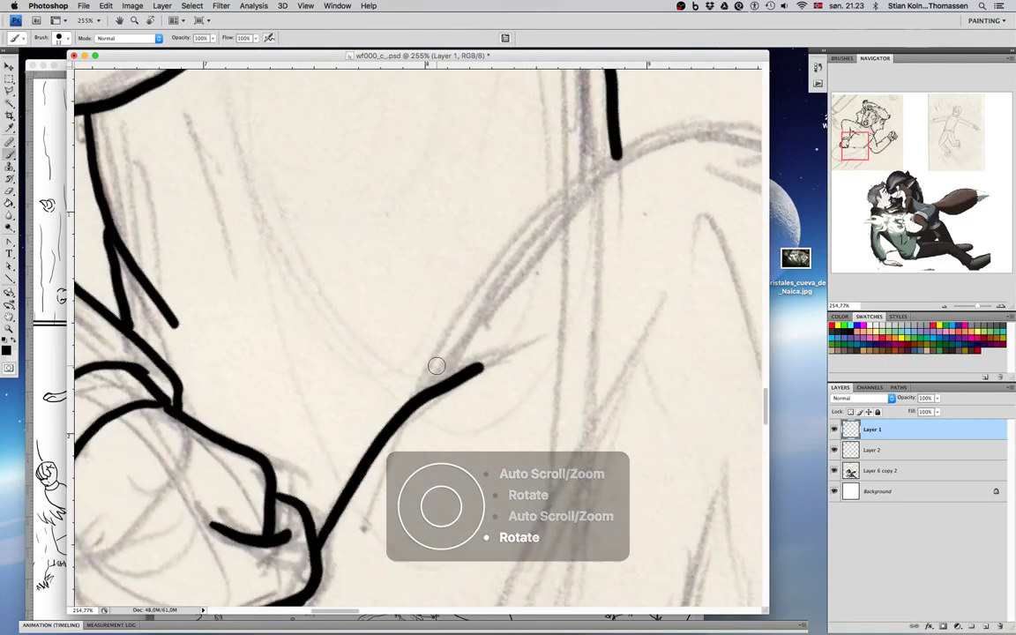
mouse_move(422, 389)
mouse_down()
mouse_move(618, 152)
mouse_move(528, 225)
mouse_move(415, 383)
mouse_move(443, 365)
mouse_move(601, 167)
mouse_move(688, 132)
mouse_up()
key(super+z)
key(super+z)
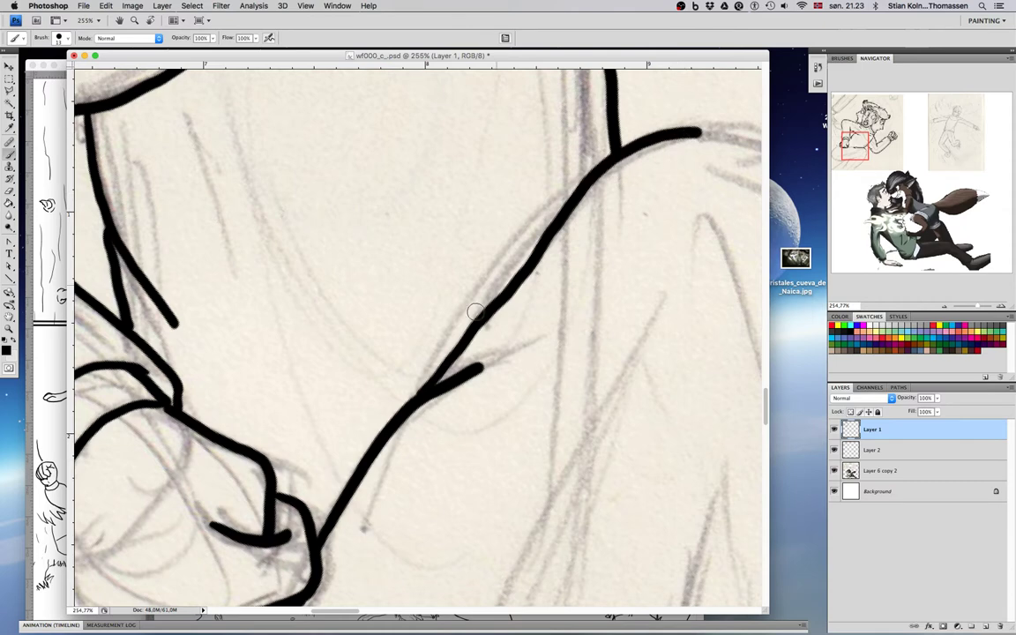
key(super+z)
mouse_move(624, 151)
mouse_down()
mouse_move(491, 274)
mouse_move(409, 399)
mouse_up()
Step: Ink the knee's curve and the front edge of the lower leg with its fold, down to the paper's edge
scroll(404, 374, right, 8)
scroll(404, 374, up, 5)
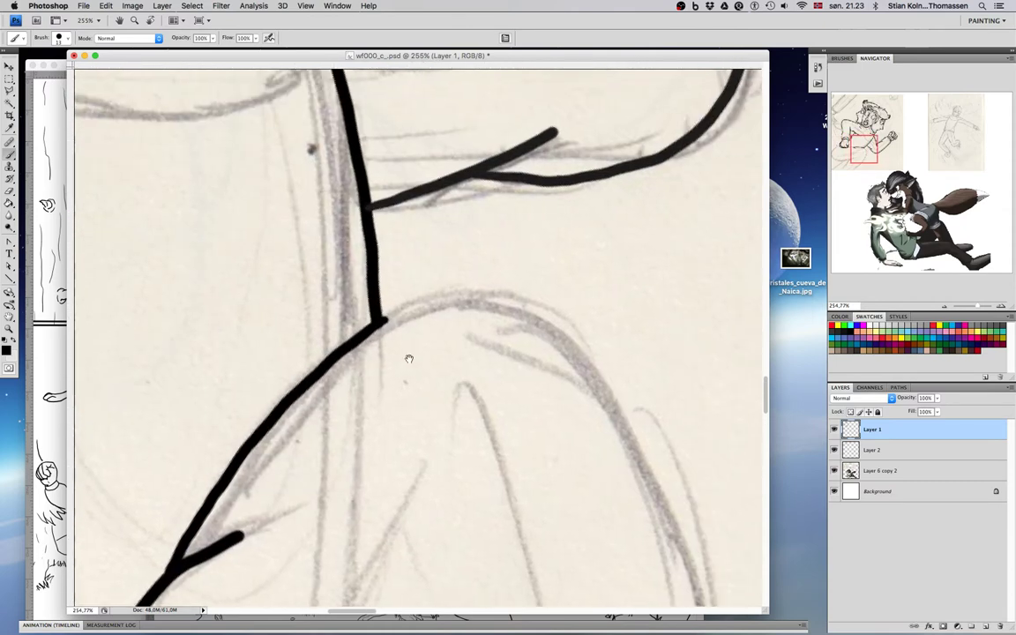
scroll(406, 337, right, 8)
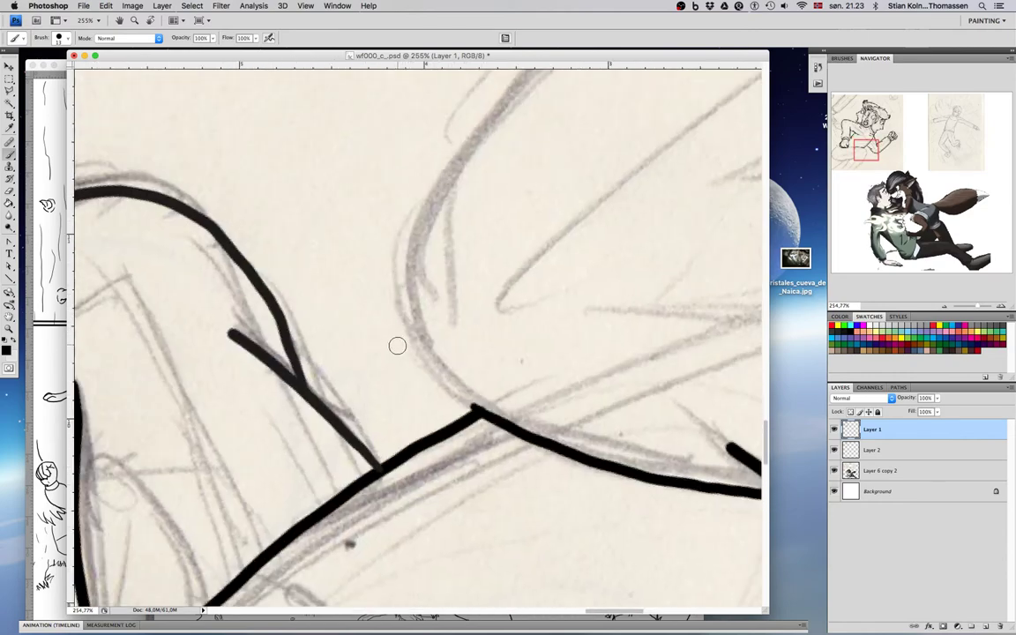
scroll(408, 308, up, 4)
mouse_move(503, 224)
mouse_down()
mouse_move(458, 251)
mouse_move(422, 306)
mouse_move(413, 354)
mouse_move(433, 428)
mouse_up()
drag(556, 244, 463, 324)
drag(487, 279, 411, 476)
drag(300, 528, 304, 423)
drag(335, 344, 383, 331)
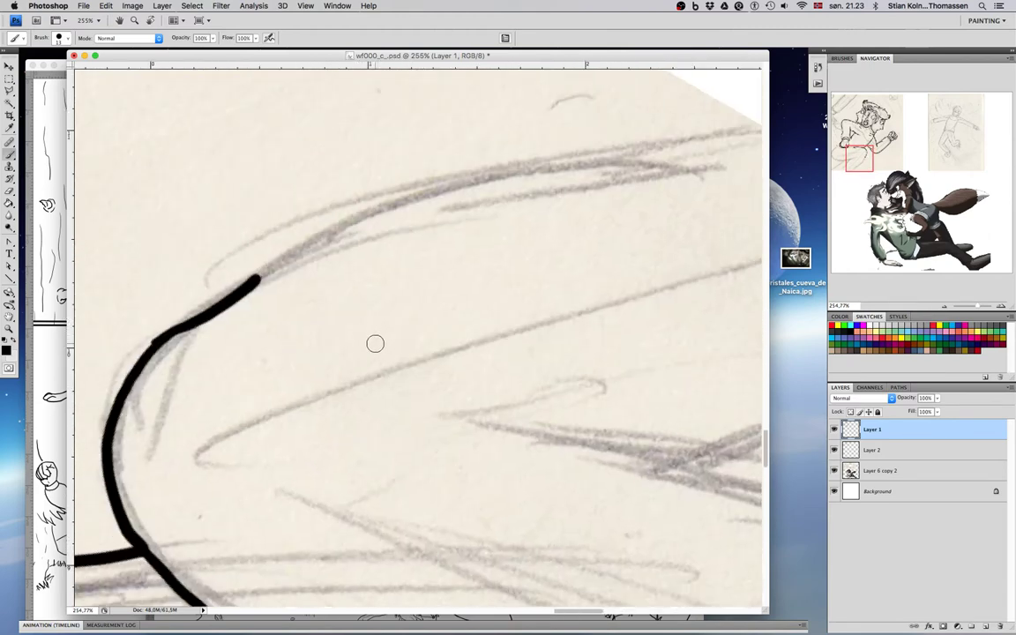
key(super+z)
mouse_move(159, 343)
mouse_down()
mouse_move(365, 215)
mouse_move(465, 174)
mouse_move(636, 159)
mouse_move(386, 276)
mouse_move(455, 236)
mouse_move(561, 218)
mouse_up()
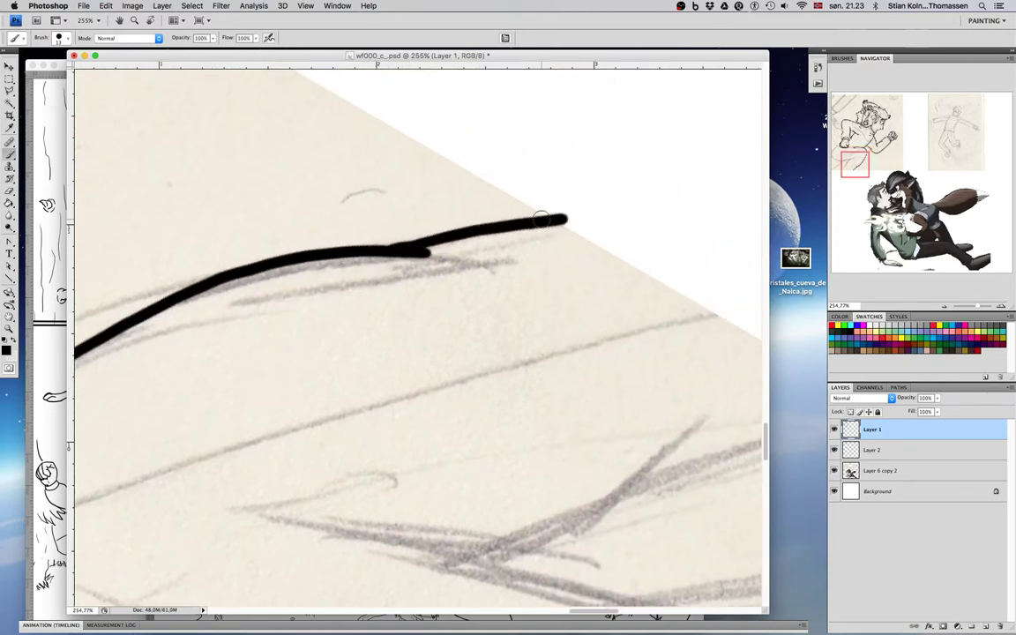
Step: Ink the rounded rear contour from the lowered fist around and along the underside of the thigh
scroll(527, 235, up, 5)
scroll(520, 238, up, 3)
mouse_move(476, 299)
mouse_down()
mouse_move(579, 281)
mouse_move(793, 291)
mouse_up()
mouse_move(262, 309)
mouse_down()
mouse_move(371, 385)
mouse_move(483, 412)
mouse_move(515, 405)
mouse_up()
drag(413, 438, 358, 589)
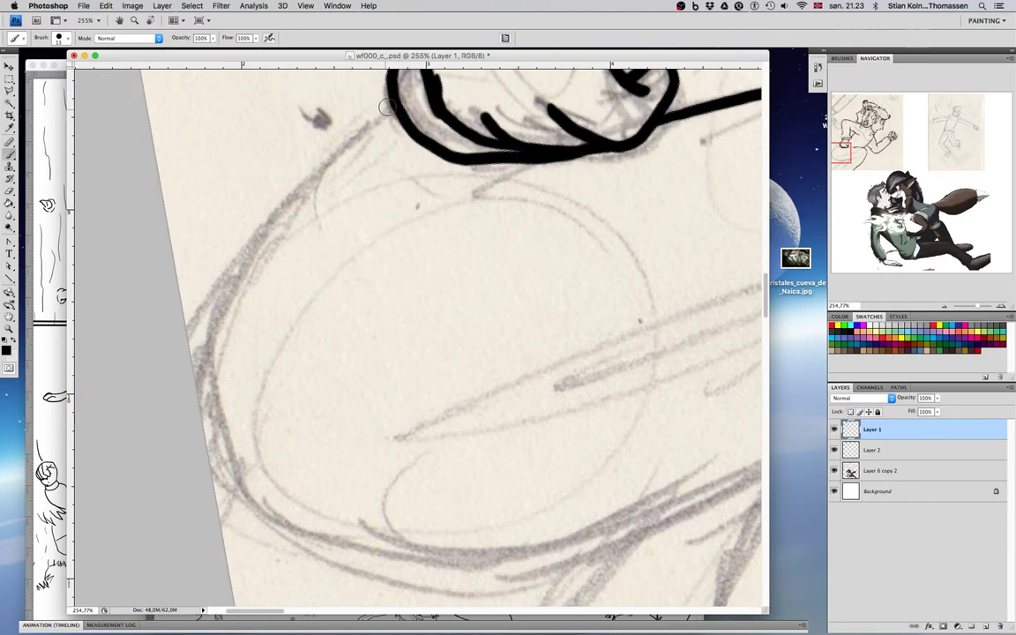
mouse_move(392, 107)
mouse_down()
mouse_move(265, 228)
mouse_move(206, 400)
mouse_move(290, 529)
mouse_move(517, 567)
mouse_move(609, 543)
mouse_up()
scroll(261, 408, right, 8)
scroll(261, 408, right, 3)
scroll(256, 393, down, 1)
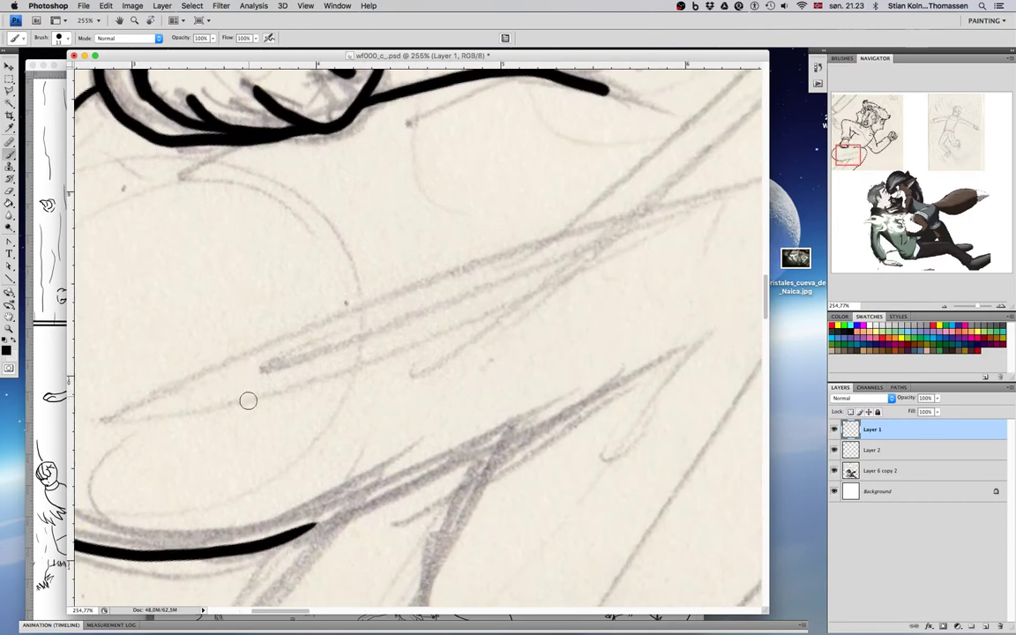
drag(300, 528, 719, 344)
Step: Ink the back edge of the lower leg beneath the thigh, with a branching fold, down to the paper's edge
drag(355, 476, 364, 207)
mouse_move(483, 181)
mouse_down()
mouse_move(418, 320)
mouse_move(397, 443)
mouse_up()
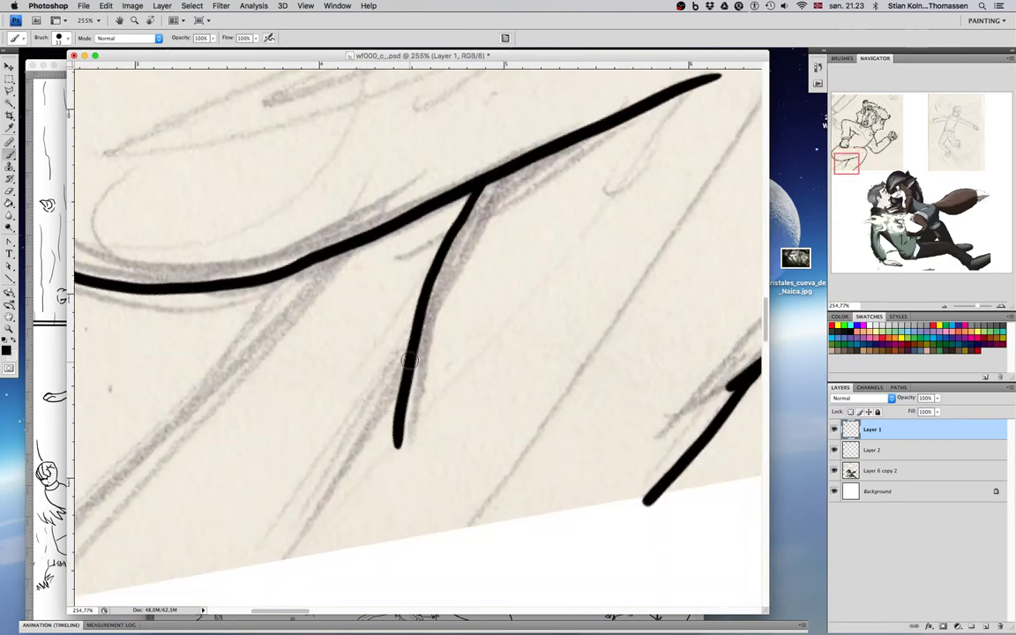
drag(411, 344, 262, 567)
Step: Ink the edge of the other leg from beneath the thigh down to the paper's lower corner
scroll(257, 564, up, 2)
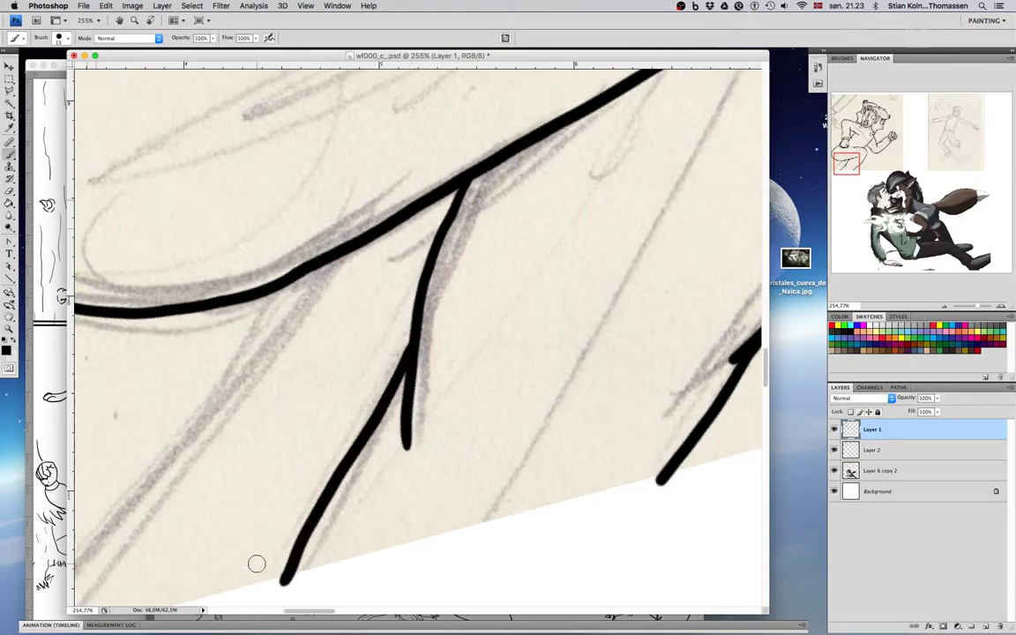
scroll(256, 564, down, 3)
scroll(256, 565, down, 8)
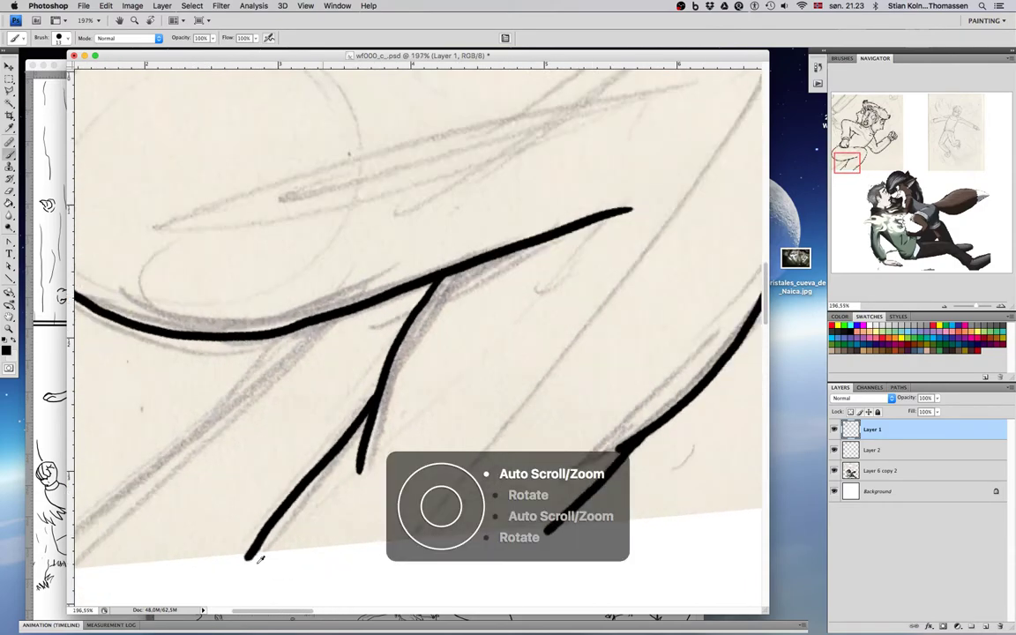
scroll(424, 446, down, 1)
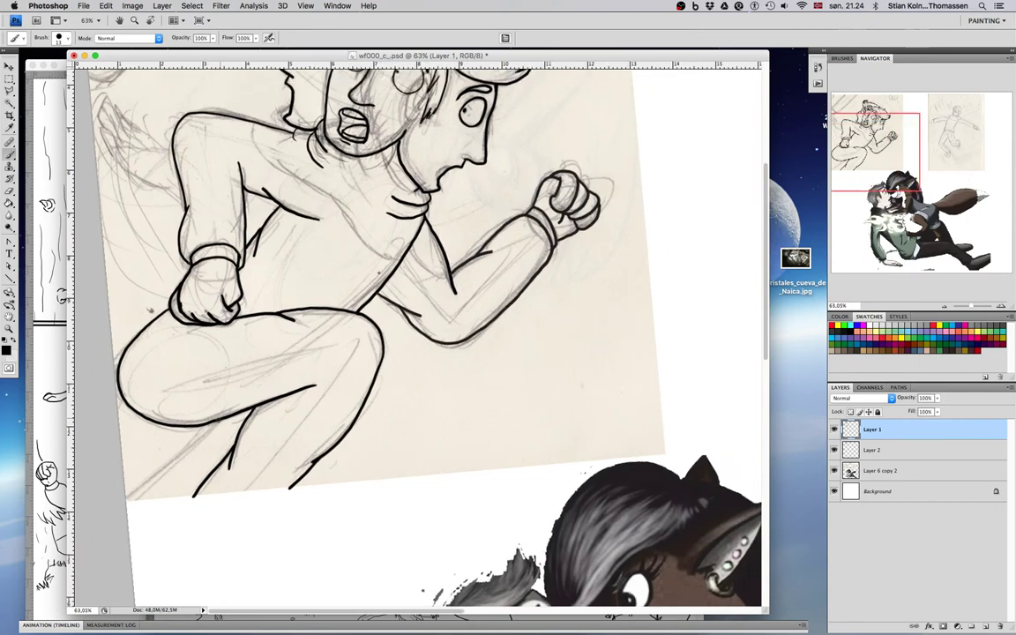
drag(181, 469, 128, 515)
key(ctrl+z)
key(ctrl+z)
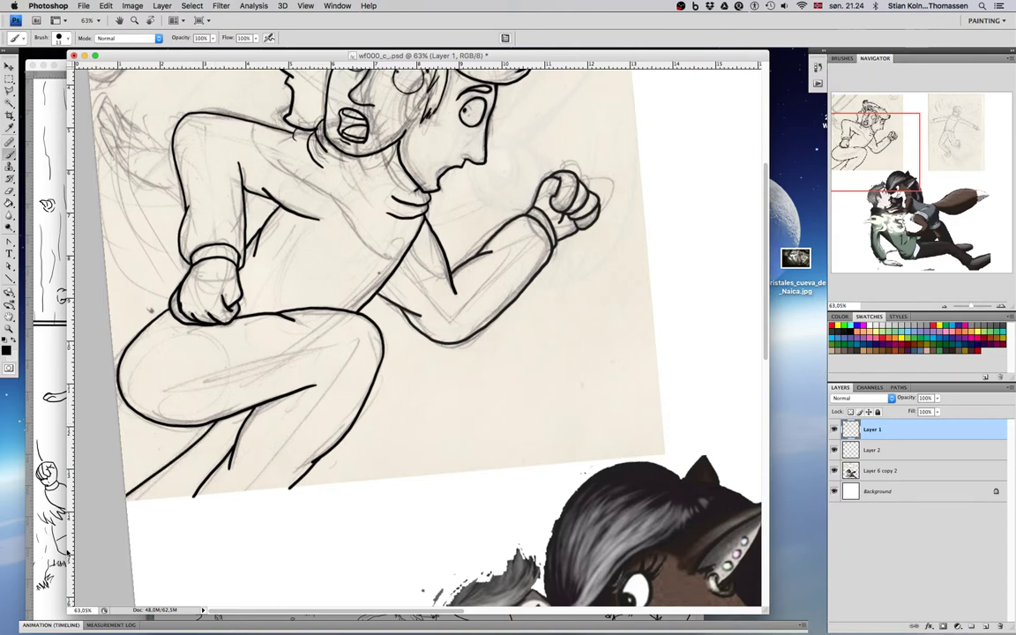
key(ctrl+Up)
key(ctrl+Up)
key(super+Tab)
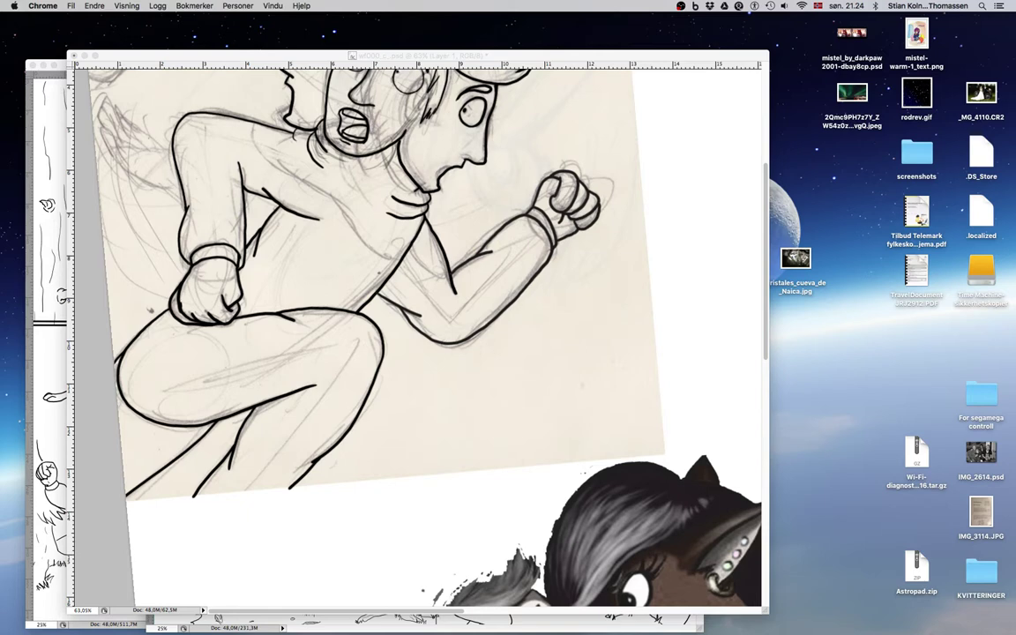
scroll(415, 335, down, 1)
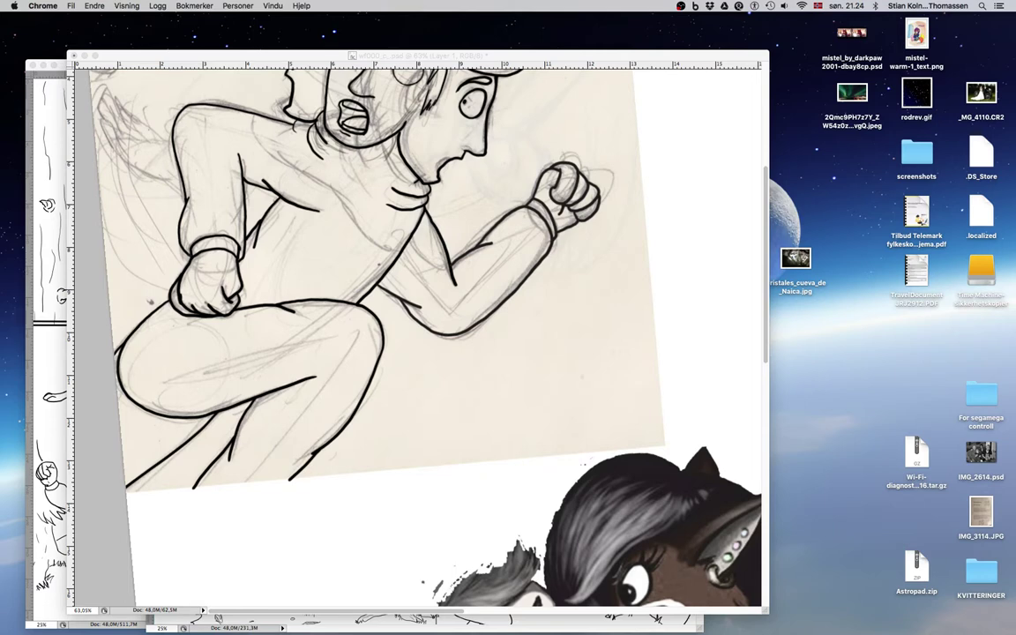
click(382, 248)
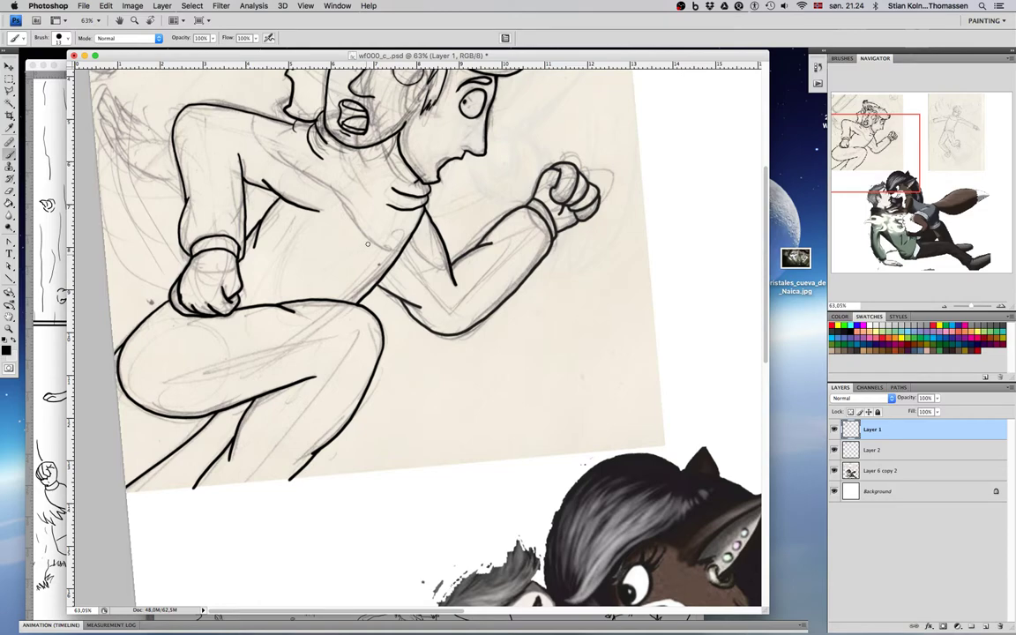
Step: Ink the curved garment line across the chest from the shoulder to the belly line and continue it on the far upper arm
scroll(273, 163, up, 10)
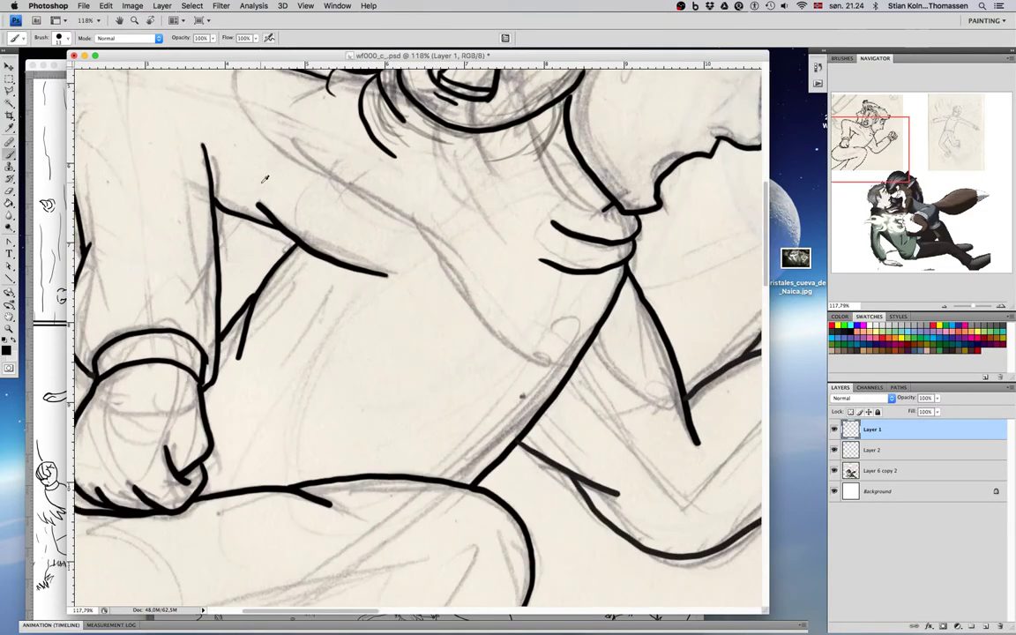
drag(268, 190, 247, 301)
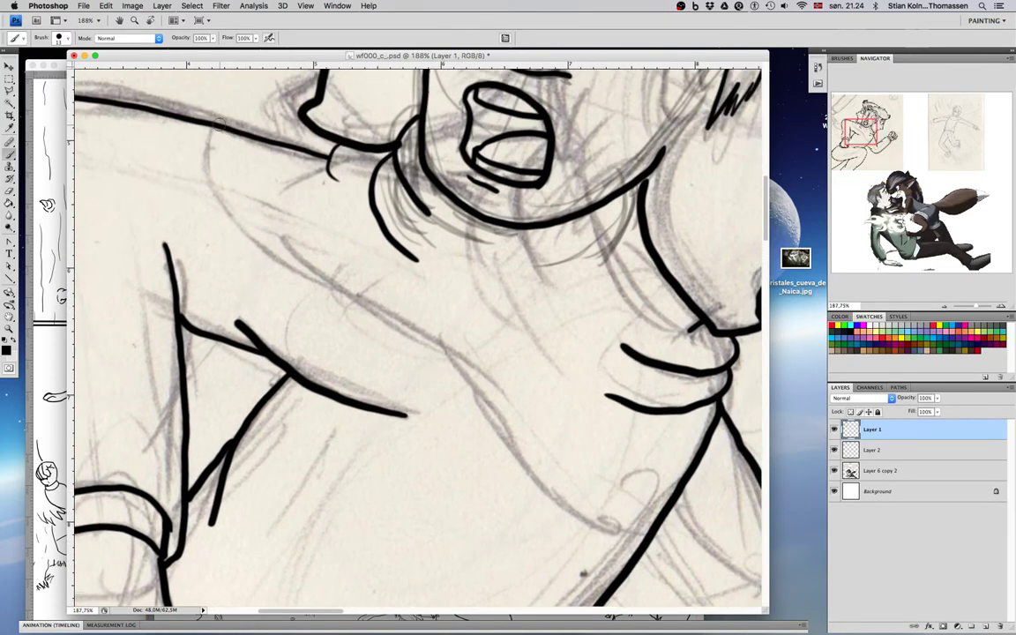
mouse_move(210, 127)
mouse_down()
mouse_move(201, 168)
mouse_move(208, 203)
mouse_move(263, 252)
mouse_move(408, 319)
mouse_move(448, 351)
mouse_move(596, 534)
mouse_up()
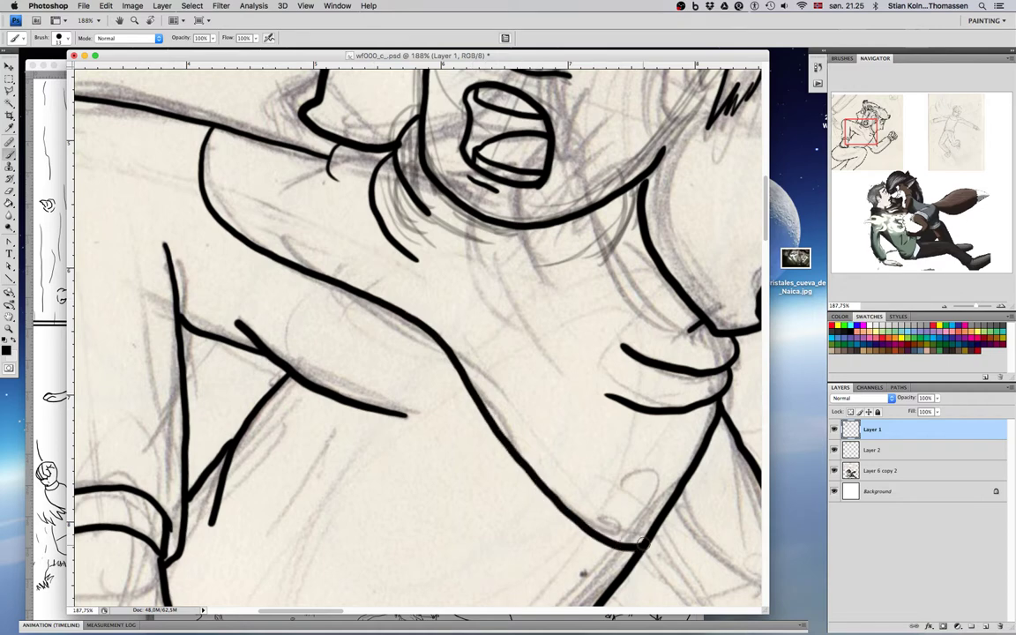
drag(608, 419, 392, 330)
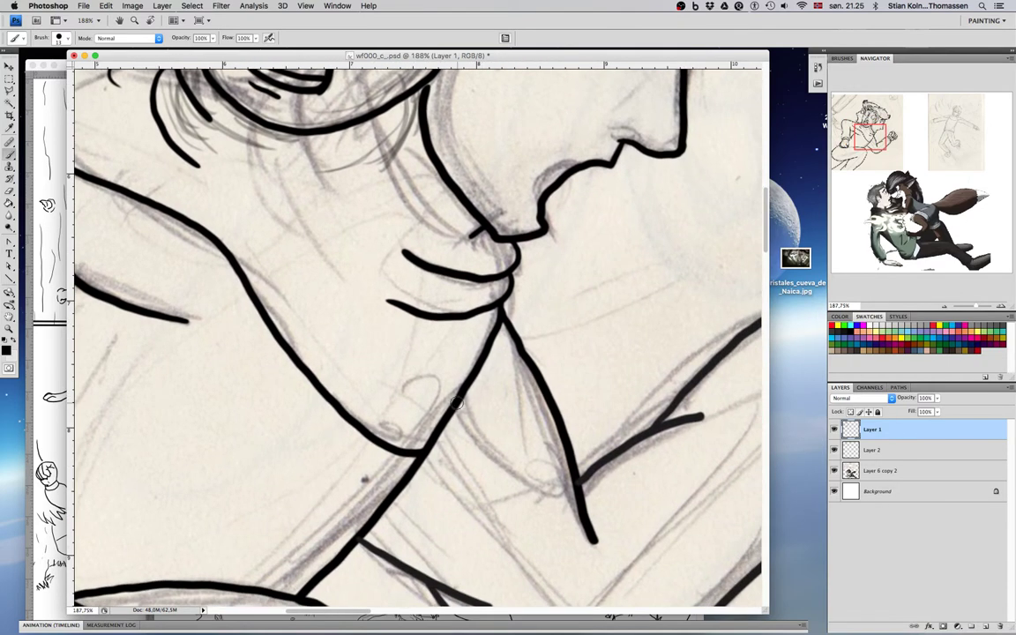
mouse_move(455, 409)
mouse_down()
mouse_move(518, 482)
mouse_move(575, 504)
mouse_up()
drag(411, 340, 549, 417)
scroll(550, 417, down, 8)
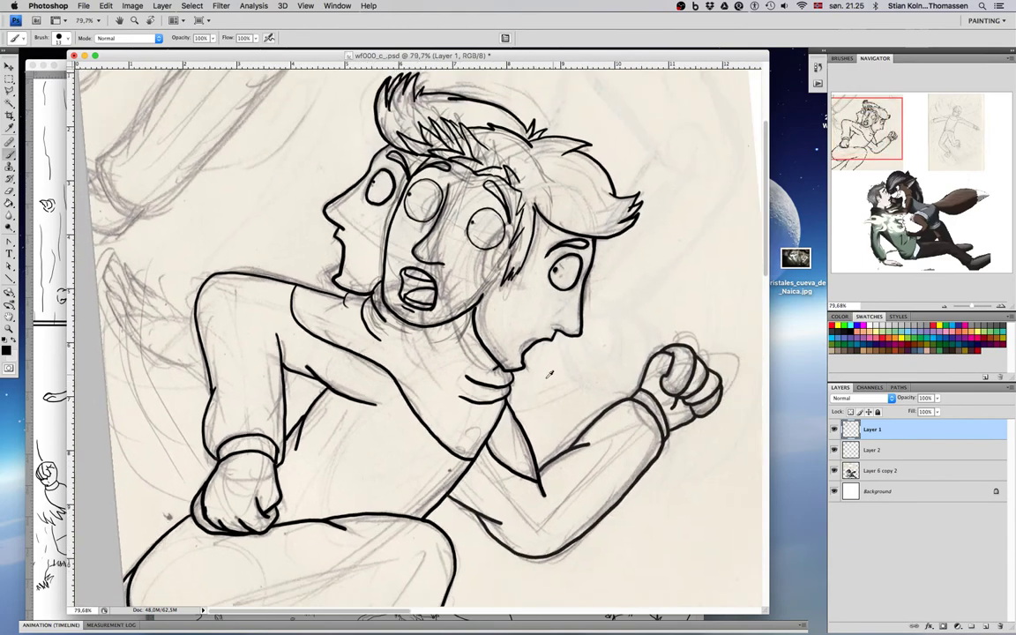
Step: Ink the extra trailing arm's upper and lower edges from the shoulder to the paper's edge and erase the overlapping shoulder contour
mouse_move(511, 441)
mouse_down()
mouse_move(521, 349)
mouse_move(533, 421)
mouse_up()
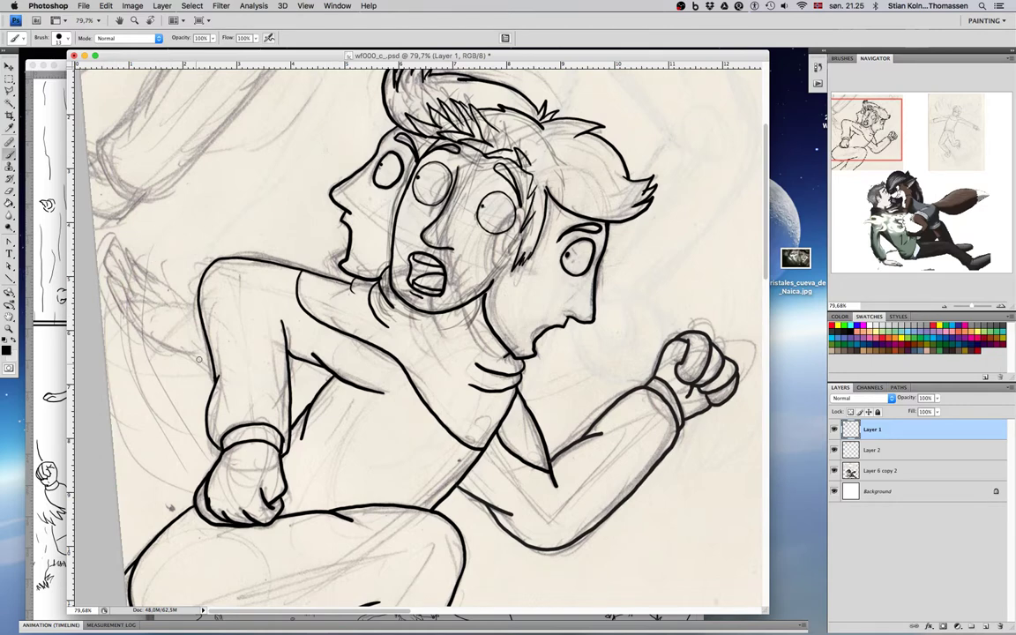
drag(214, 260, 85, 289)
drag(102, 371, 164, 322)
drag(109, 344, 208, 329)
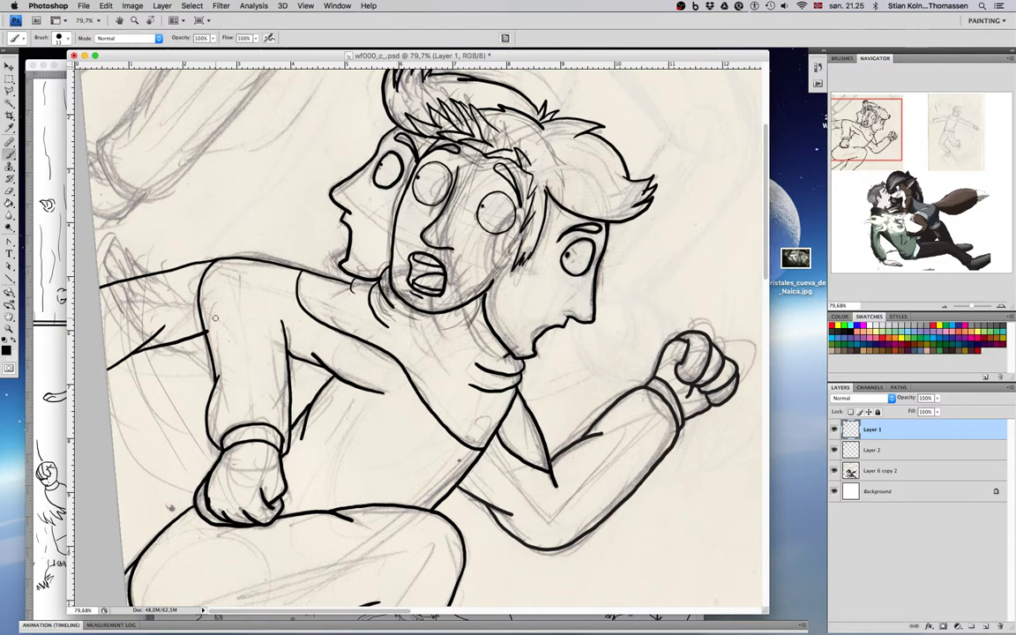
key(e)
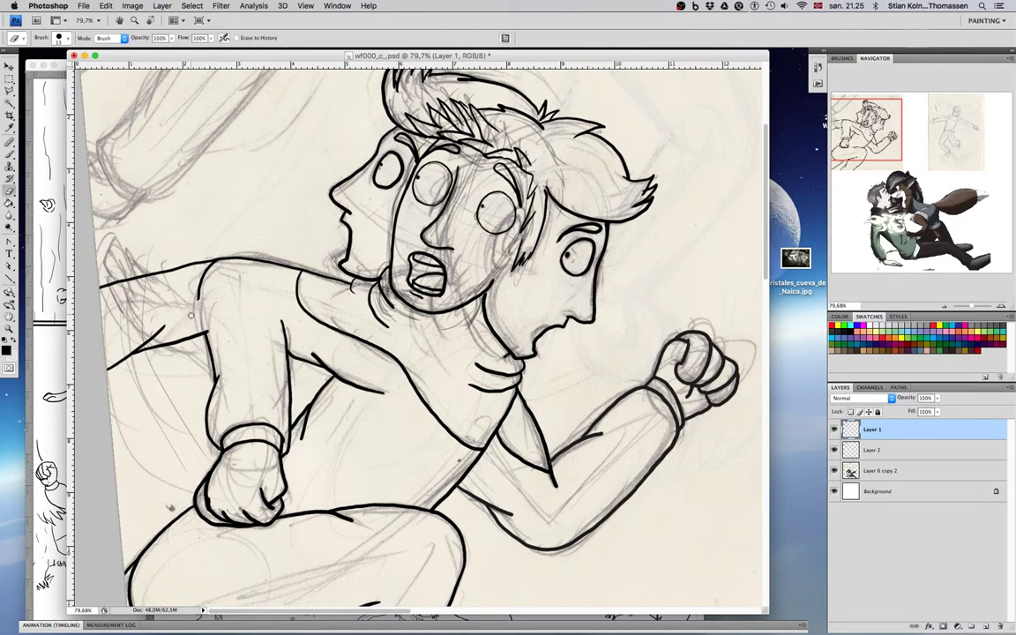
key(b)
Step: Ink the trailing arm's forearm edges, wrist cuff and clenched hand beside the lowered fist
drag(162, 328, 113, 421)
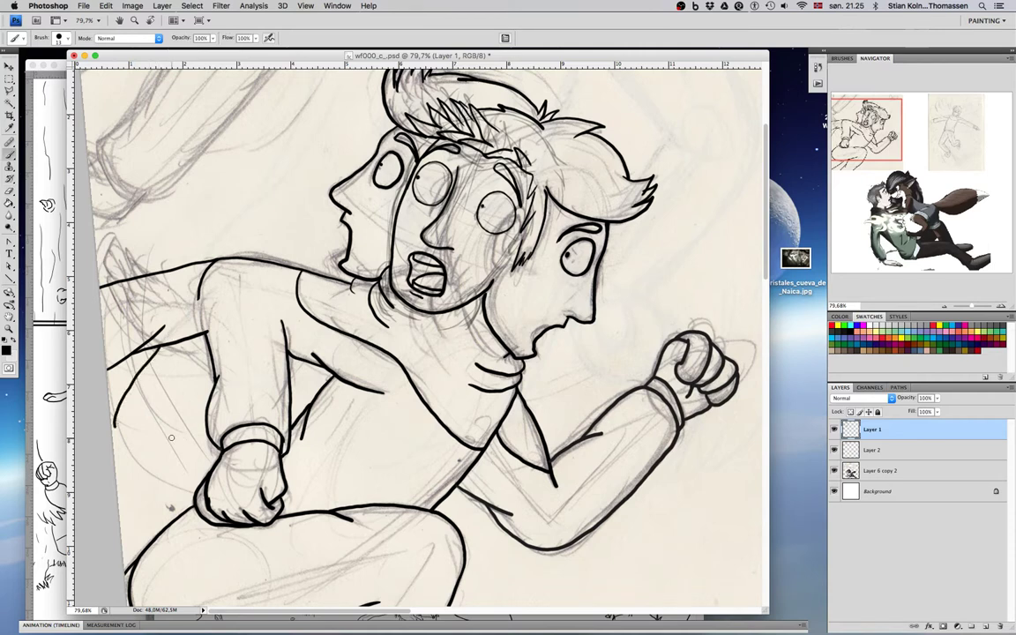
drag(178, 445, 220, 369)
mouse_move(121, 420)
mouse_down()
mouse_move(170, 443)
mouse_move(154, 442)
mouse_up()
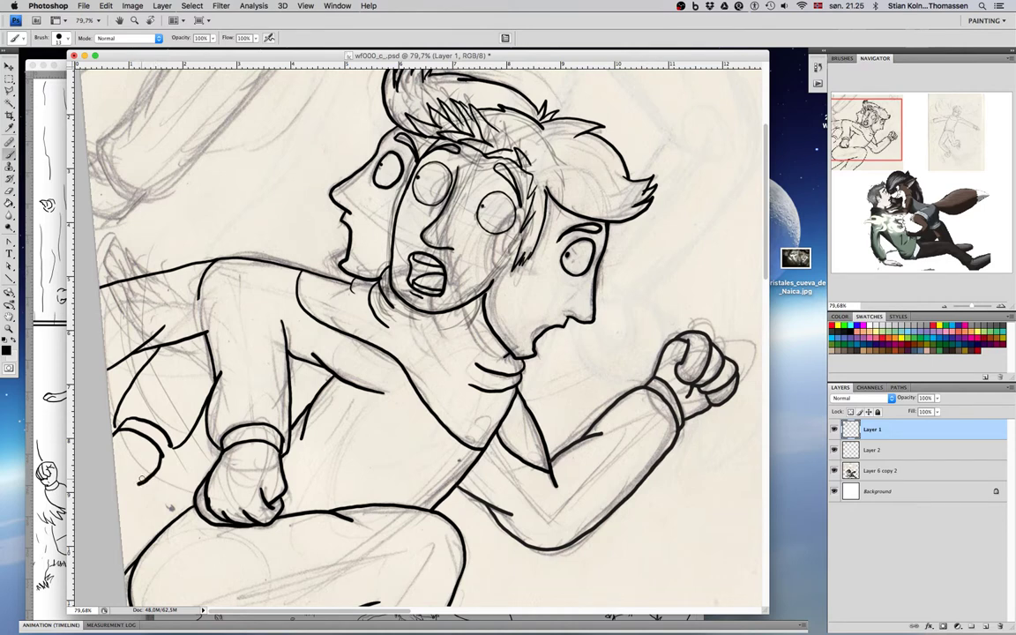
key(super+z)
drag(160, 457, 140, 508)
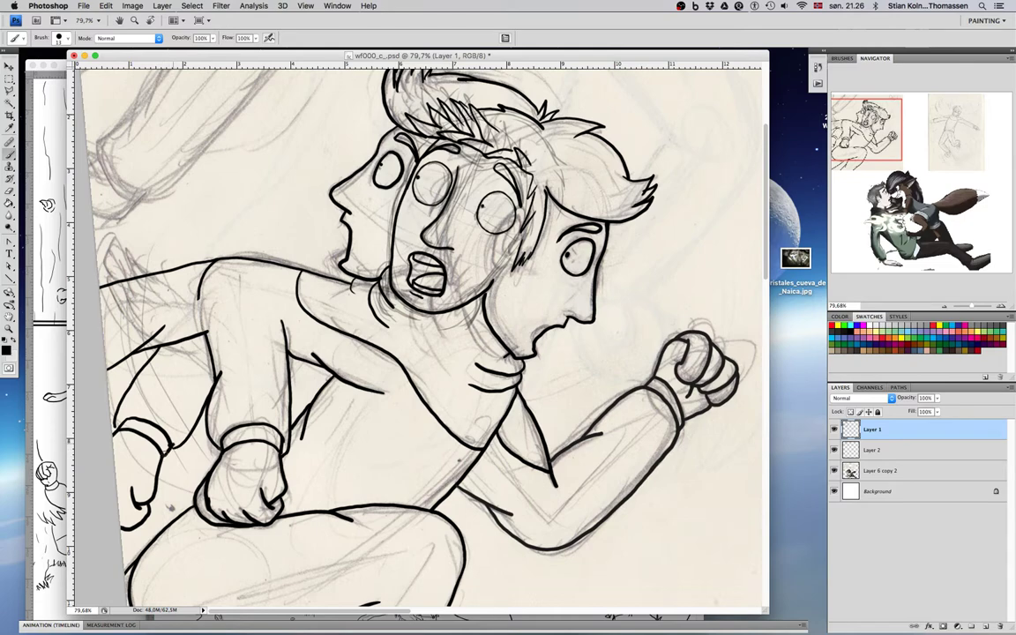
Step: Add a new layer above the line art and name it "Lines effect"
mouse_move(272, 349)
mouse_down()
mouse_move(226, 439)
mouse_move(272, 375)
mouse_up()
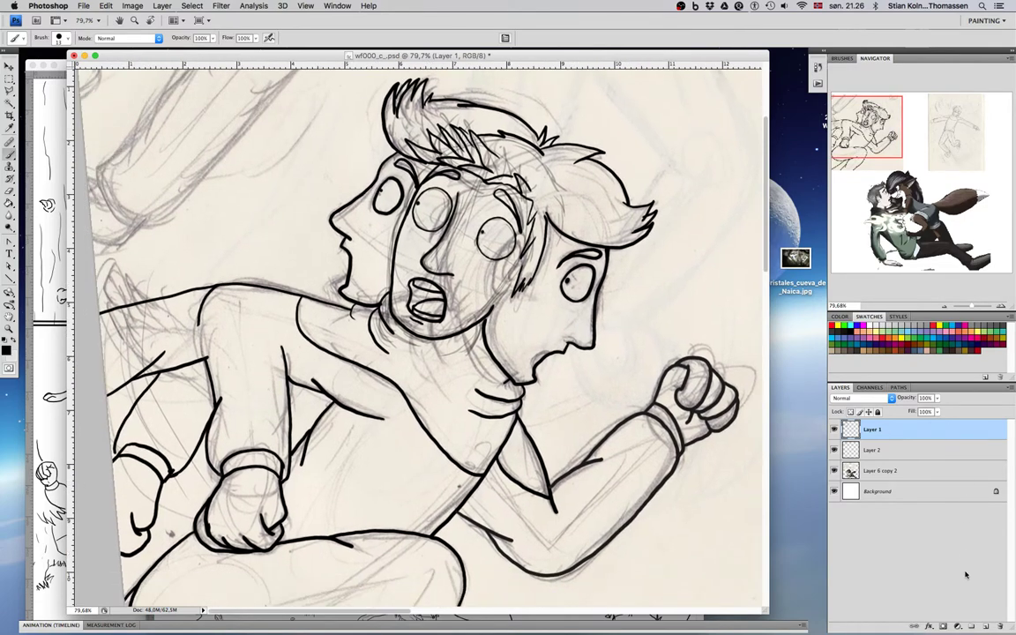
click(988, 626)
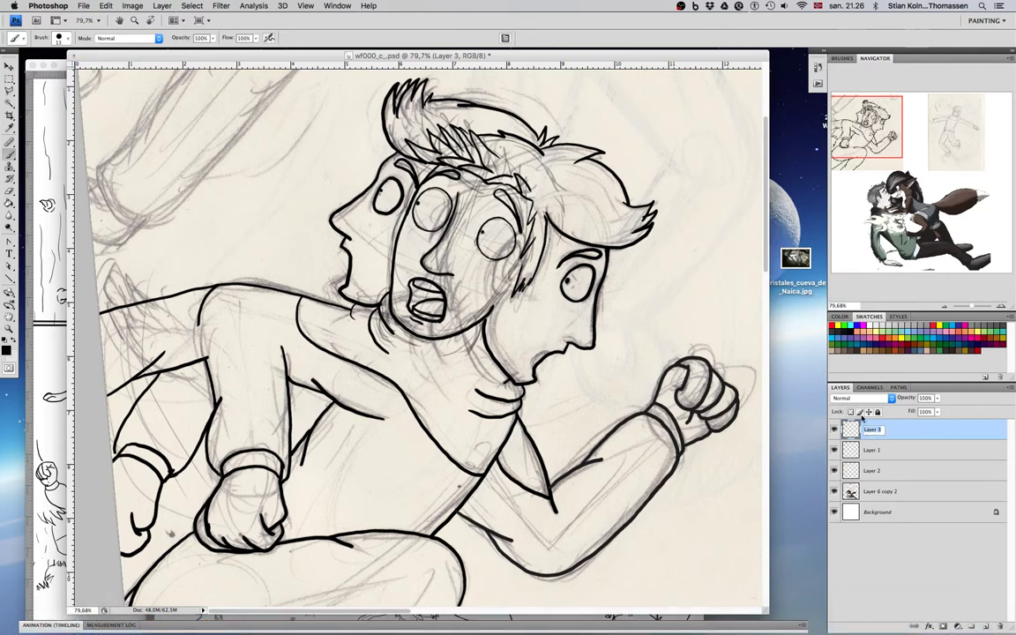
text(Lines effect)
key(Return)
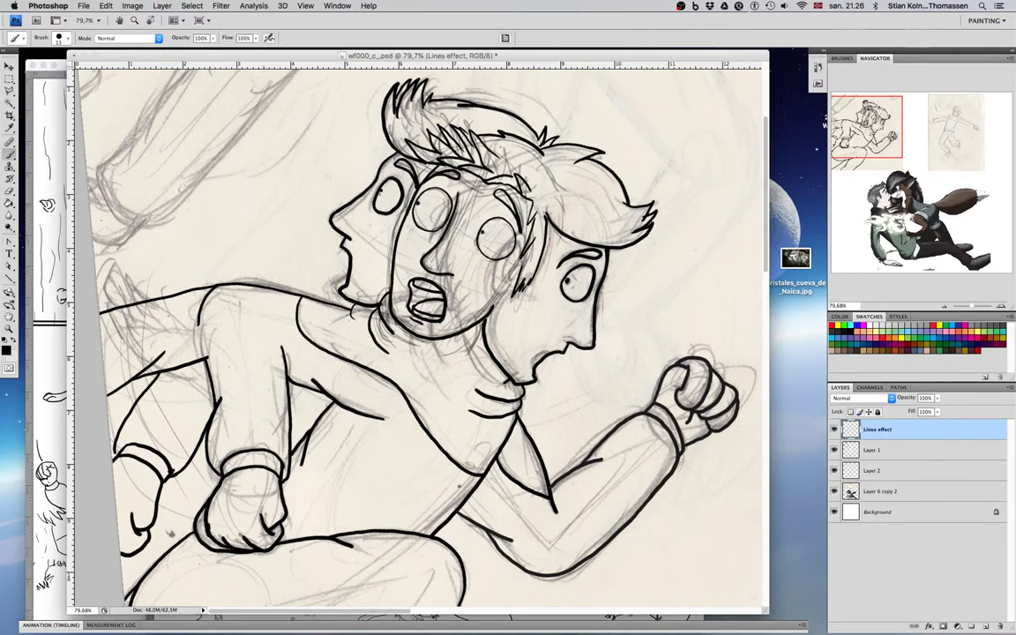
Step: Rename the two layers directly below "Lines effect" as "ink" and "sketch"
click(853, 449)
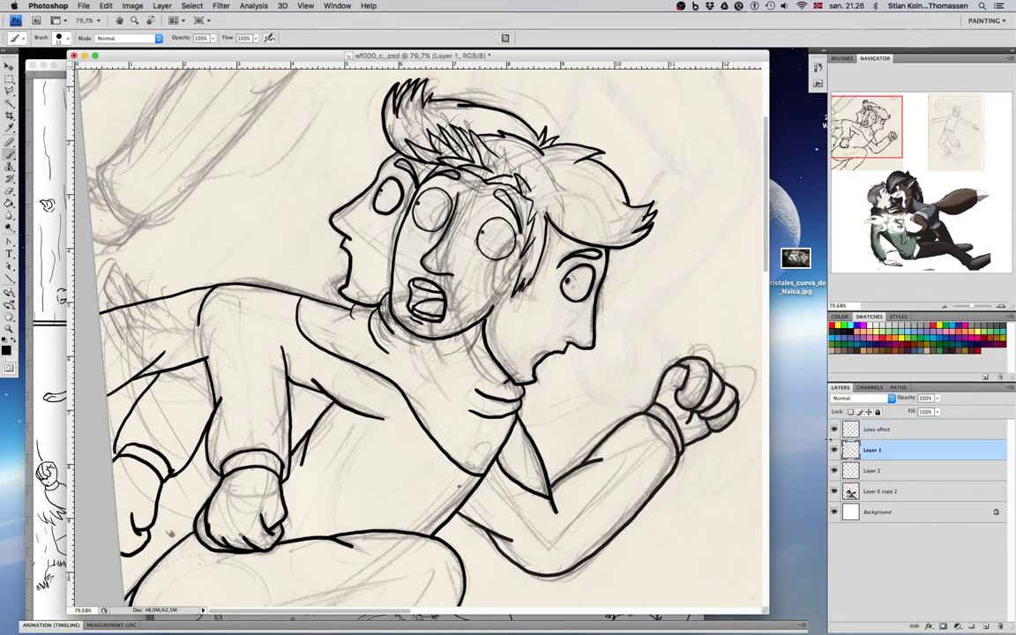
double_click(872, 450)
text(ink)
key(Return)
double_click(871, 470)
text(sketc)
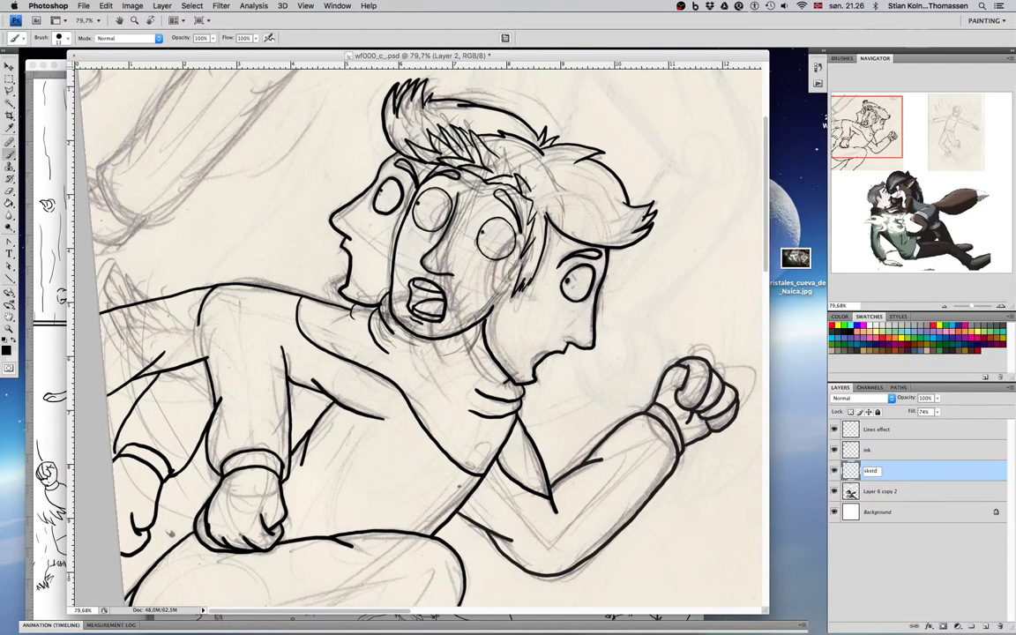
text(h)
Step: Try curved motion lines past the faces on the "Lines effect" layer, and undo them
mouse_move(534, 247)
mouse_down()
mouse_move(515, 346)
mouse_move(531, 329)
mouse_up()
scroll(531, 327, down, 4)
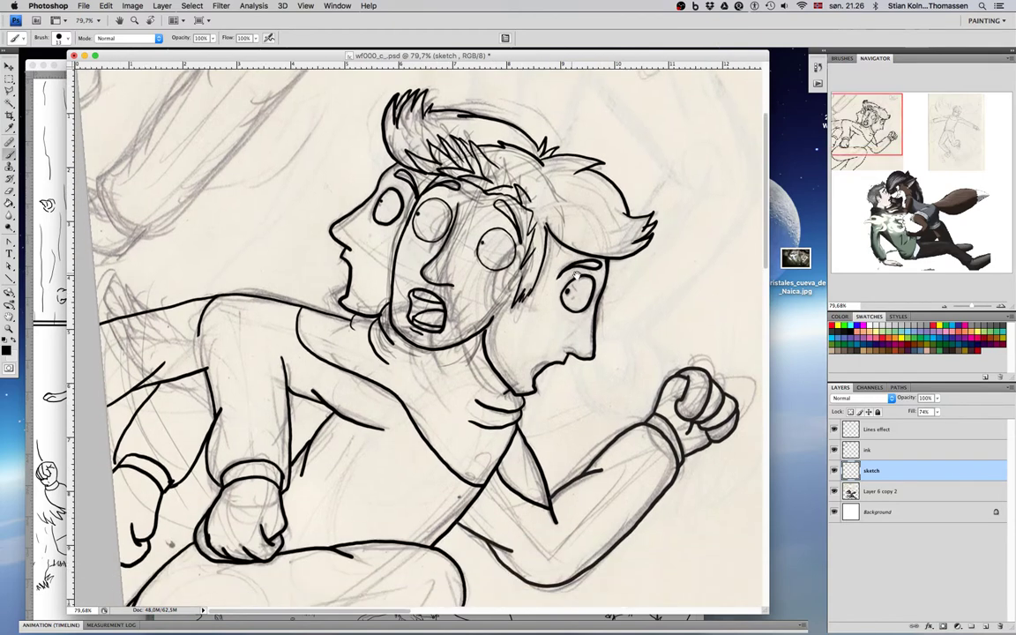
click(877, 430)
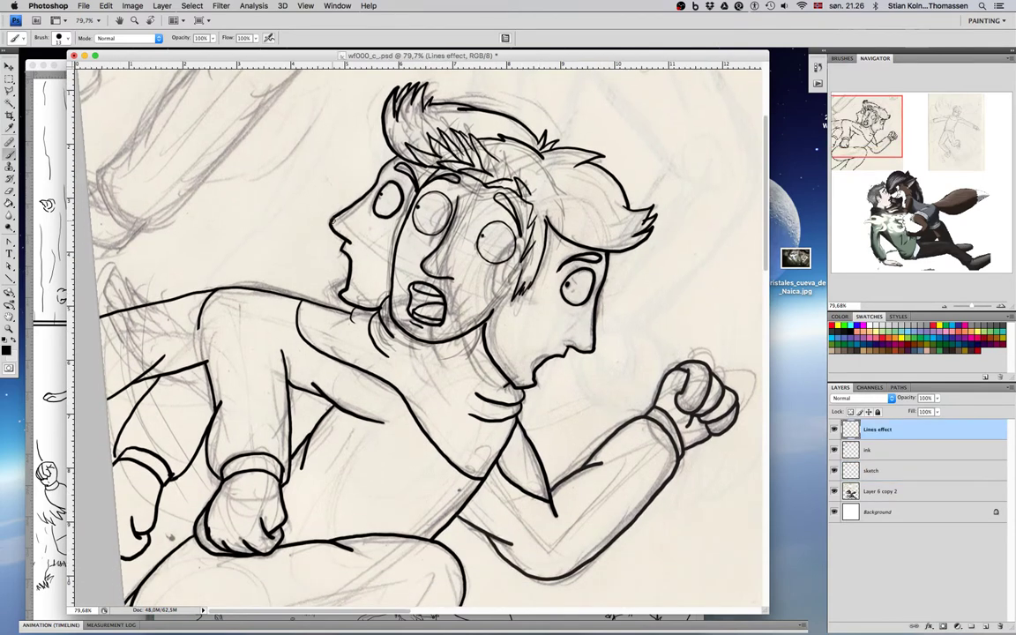
drag(330, 223, 530, 323)
key(super+z)
scroll(615, 314, down, 5)
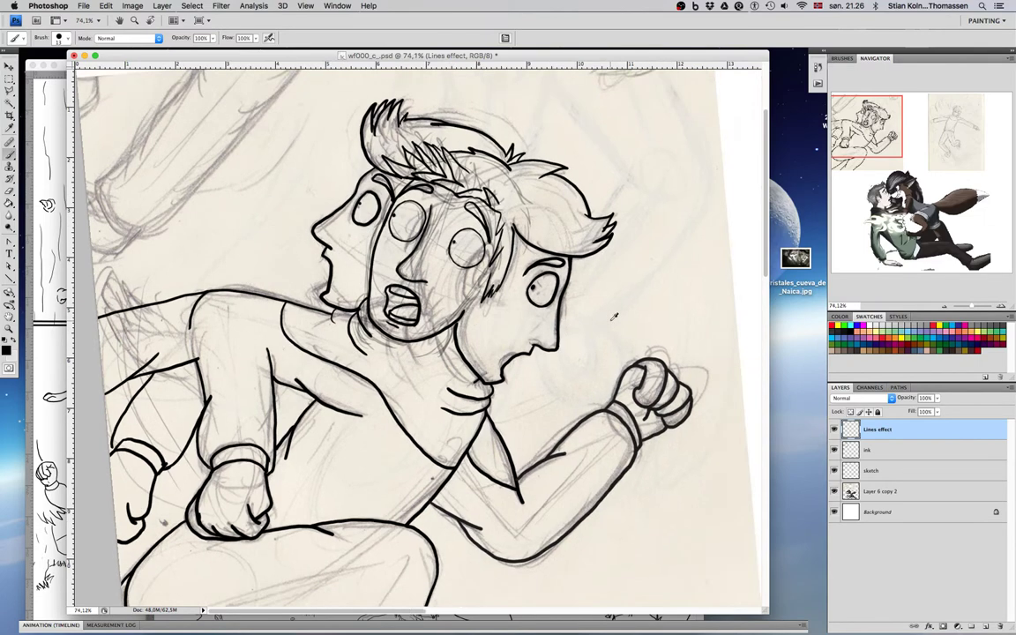
scroll(610, 322, down, 6)
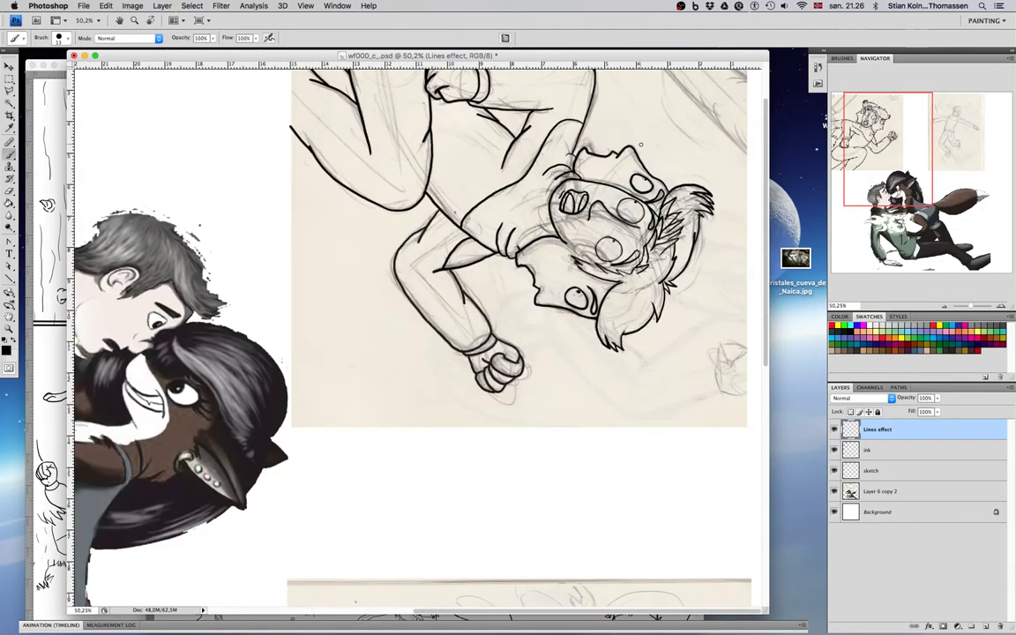
drag(576, 150, 643, 143)
key(super+alt+z)
key(super+alt+z)
key(super+alt+z)
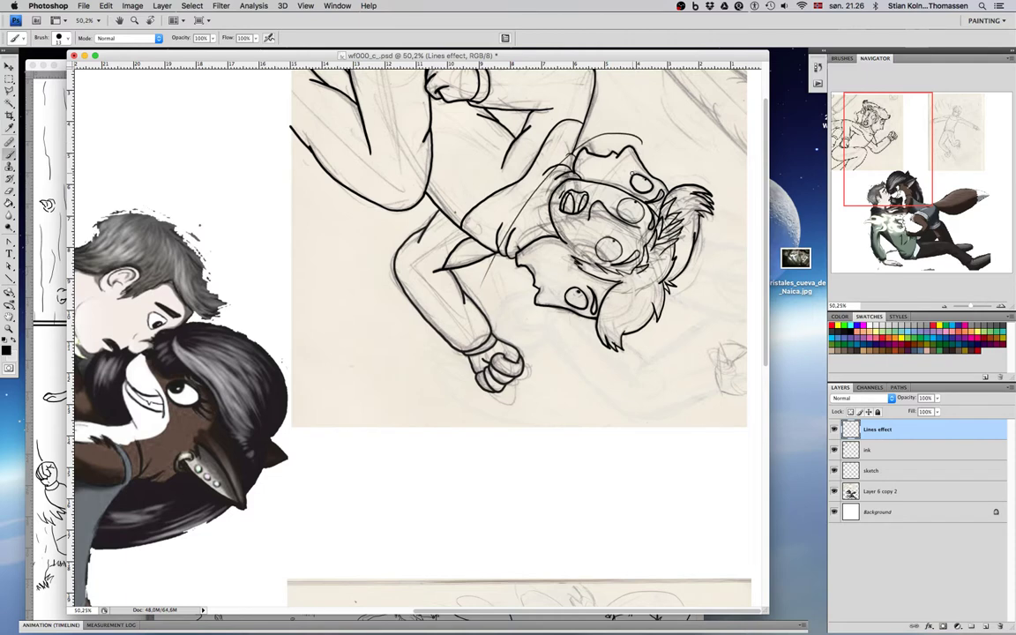
Step: Try several sweeping motion lines across the three heads, from the front profile past the rear profile
drag(525, 307, 633, 131)
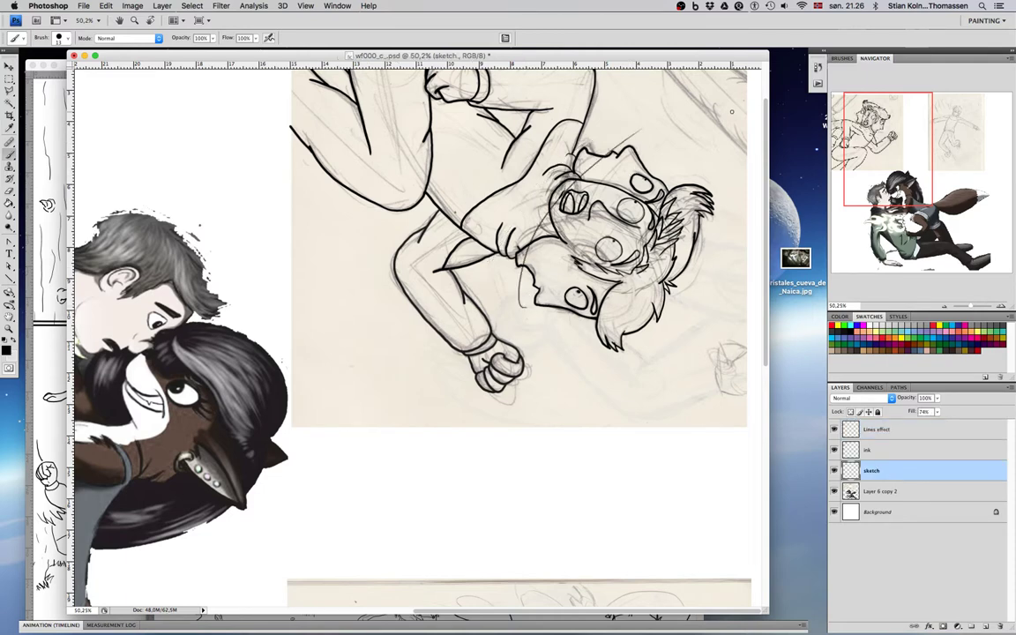
drag(489, 275, 706, 132)
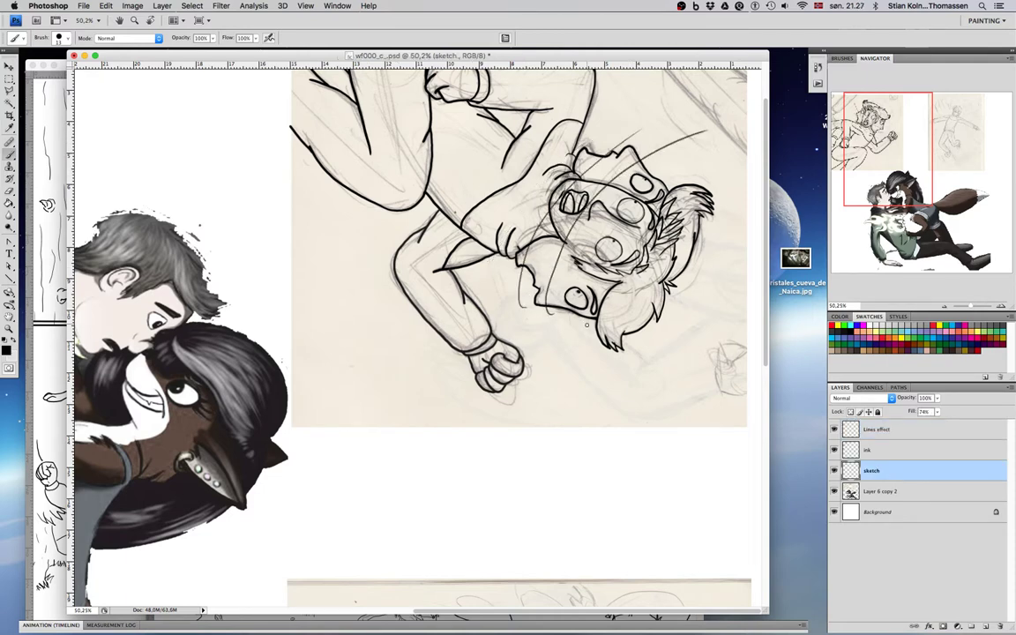
mouse_move(596, 168)
mouse_down()
mouse_move(515, 286)
mouse_move(564, 150)
mouse_up()
drag(592, 346, 529, 185)
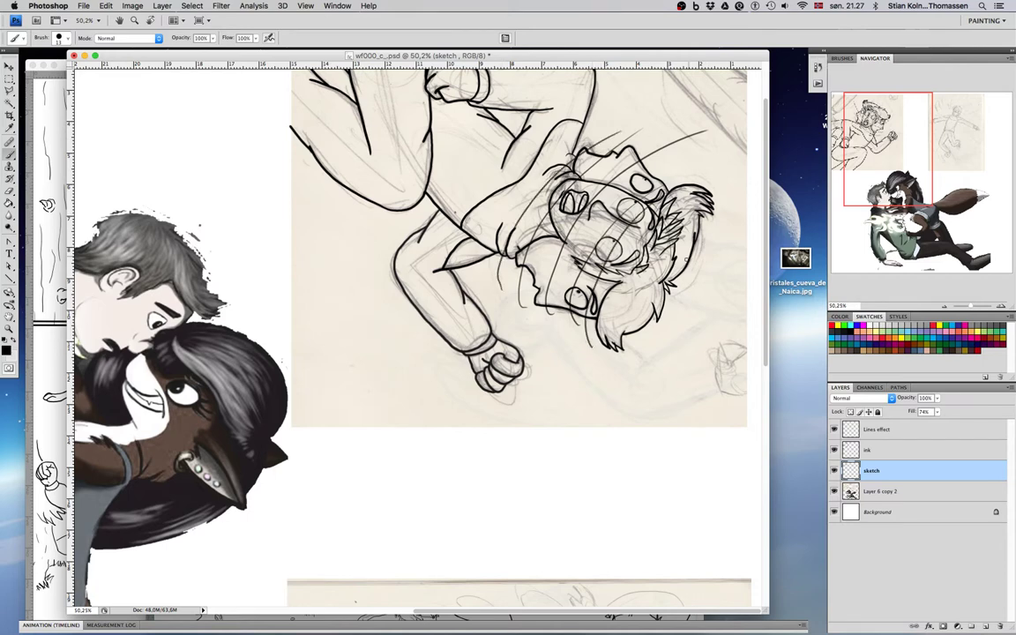
mouse_move(499, 282)
mouse_down()
mouse_move(498, 263)
mouse_move(618, 119)
mouse_up()
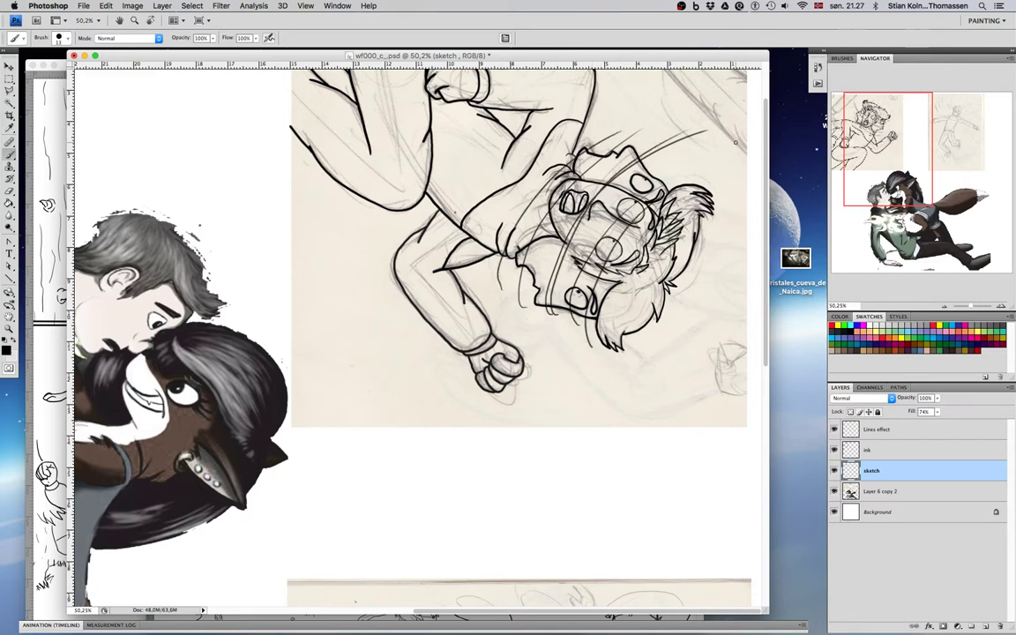
Step: Try long curved motion lines across the torso and the bent arm
mouse_move(499, 320)
mouse_down()
mouse_move(514, 385)
mouse_move(499, 390)
mouse_up()
mouse_move(438, 292)
mouse_down()
mouse_move(482, 122)
mouse_move(550, 61)
mouse_up()
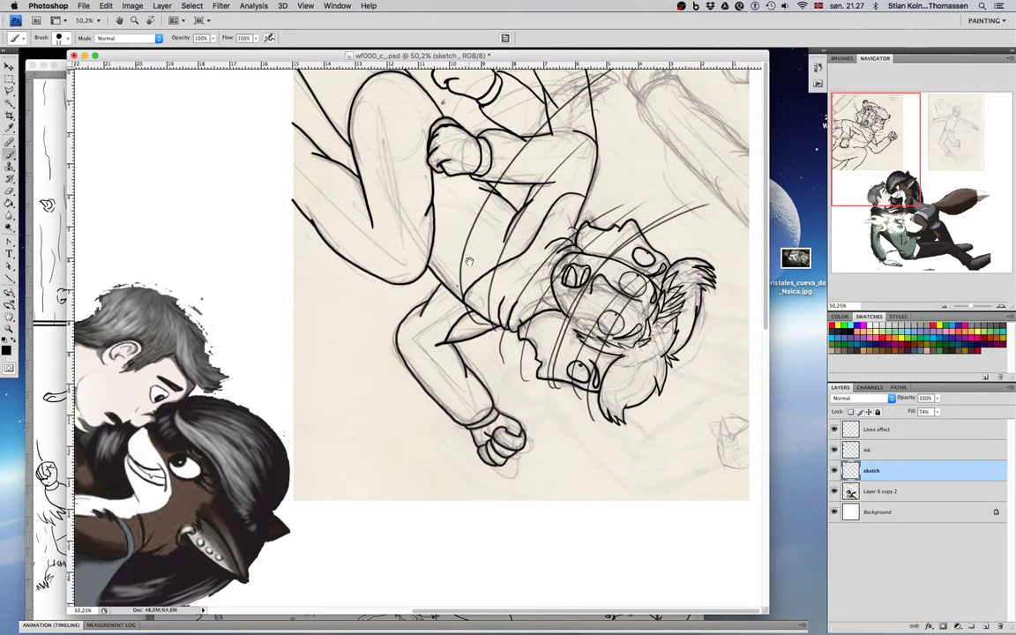
drag(470, 261, 492, 262)
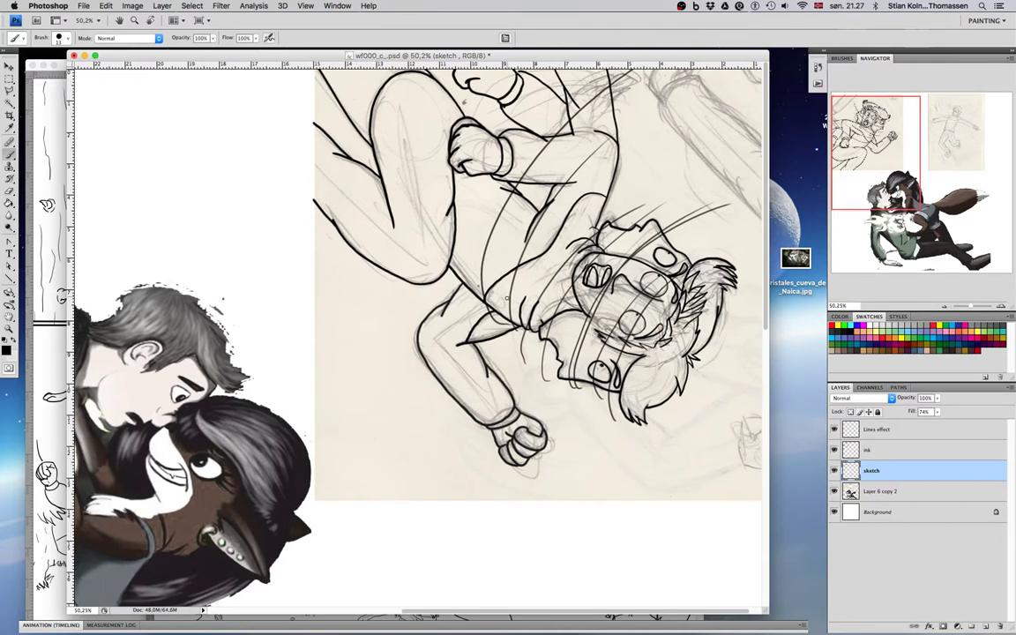
drag(493, 313, 470, 313)
key(super+r)
drag(391, 261, 482, 69)
Step: Undo the motion lines drawn on the "sketch" layer
key(super+alt+z)
key(super+alt+z)
key(super+alt+z)
key(super+alt+z)
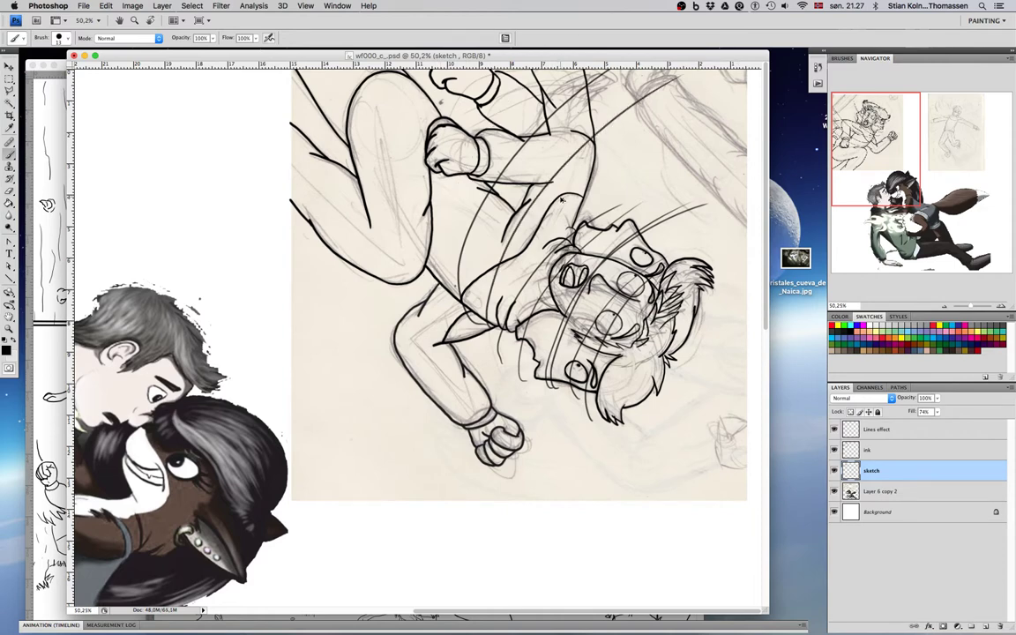
key(super+alt+z)
key(super+alt+z)
key(super+alt+z)
key(super+alt+z)
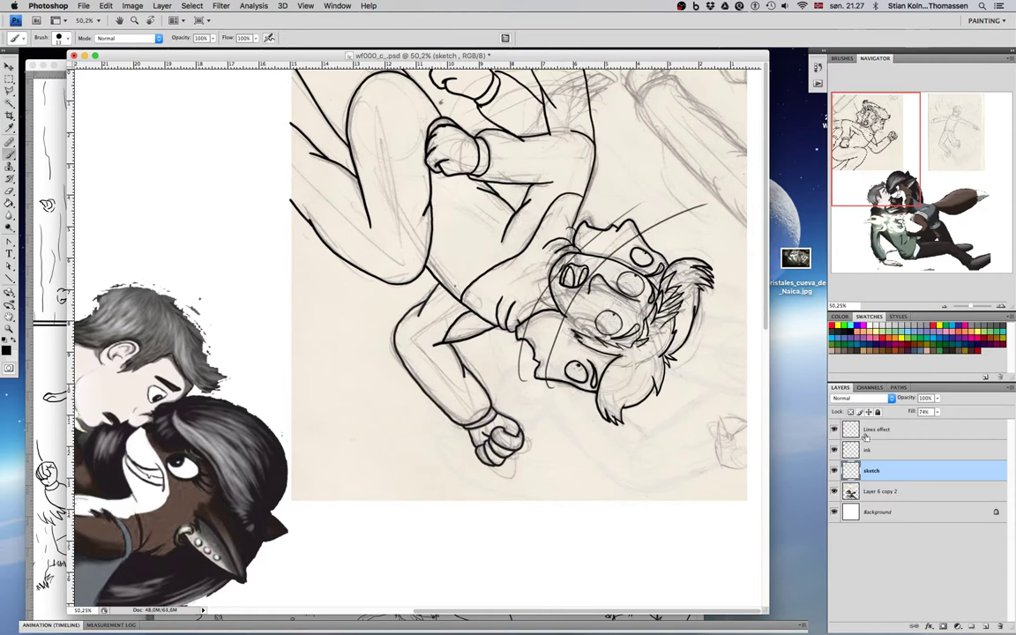
Step: Try looping motion lines around the front profile and across the faces on the "Lines effect" layer, and undo them
click(903, 430)
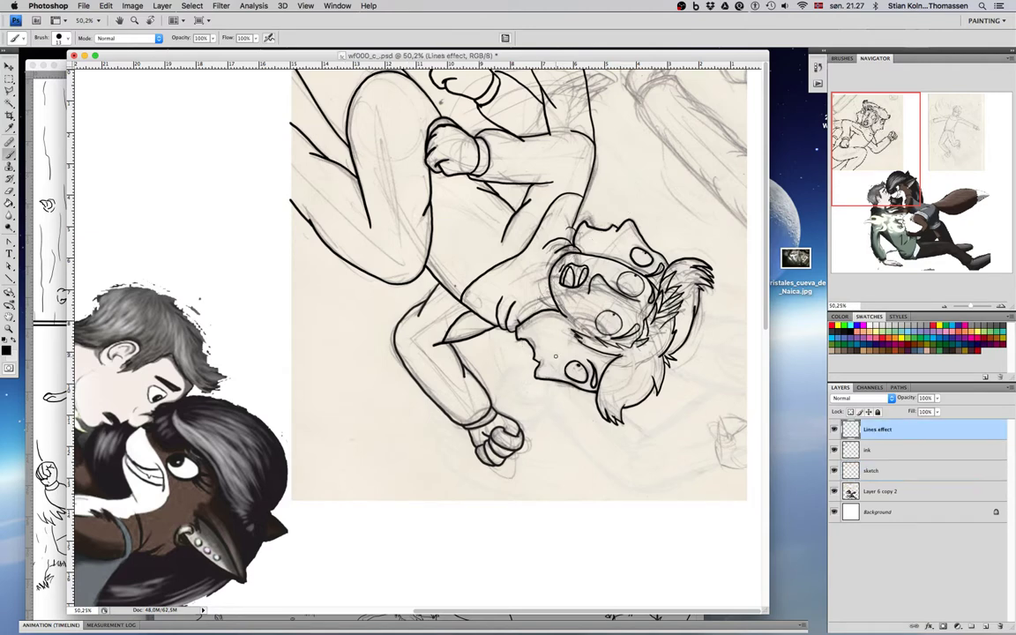
drag(557, 384, 668, 204)
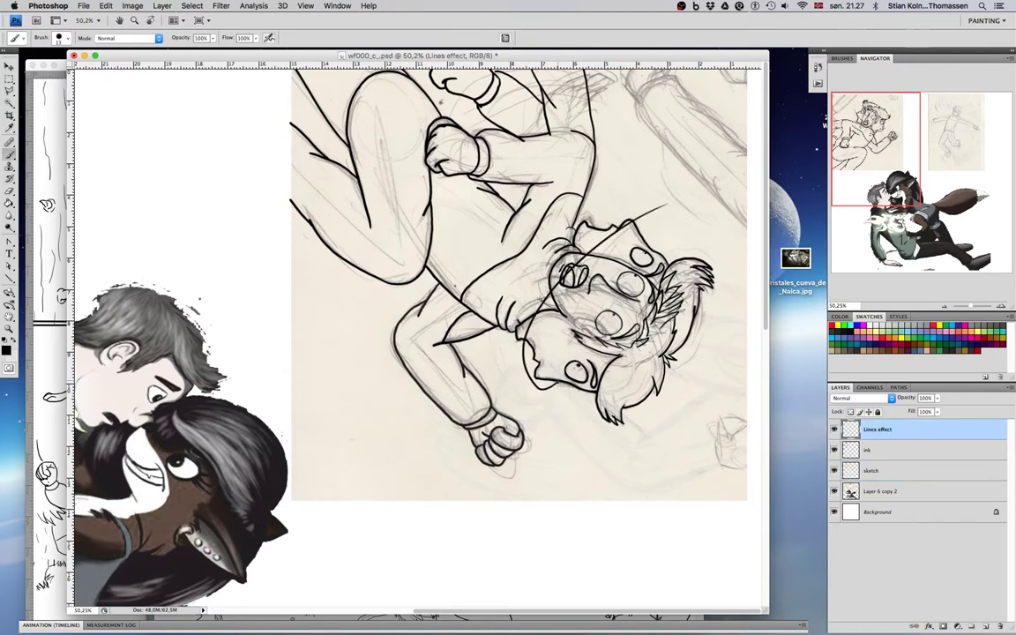
drag(577, 205, 505, 340)
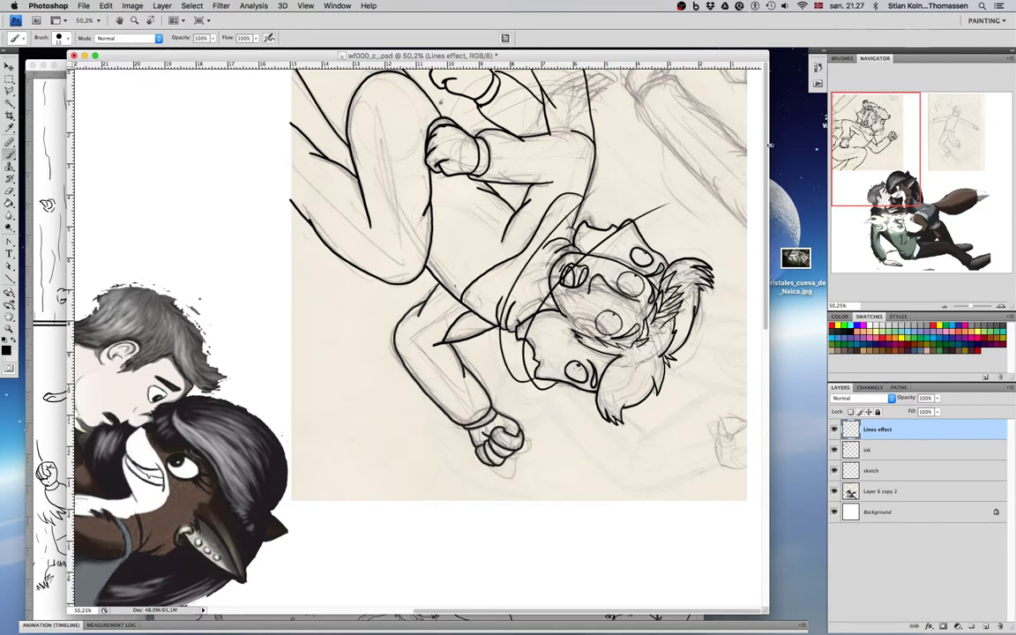
drag(589, 252, 714, 164)
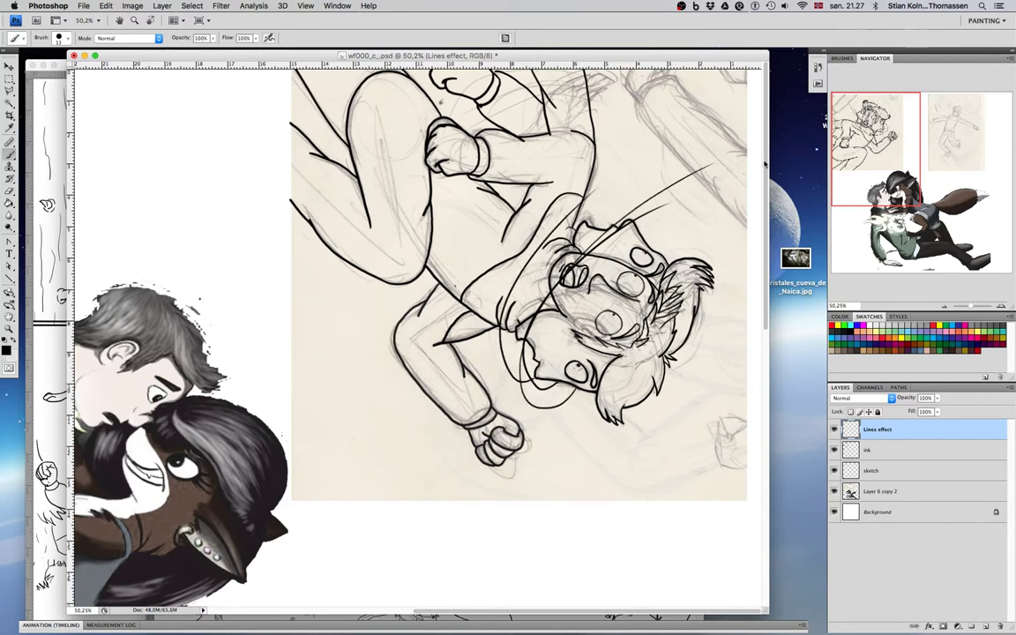
key(super+z)
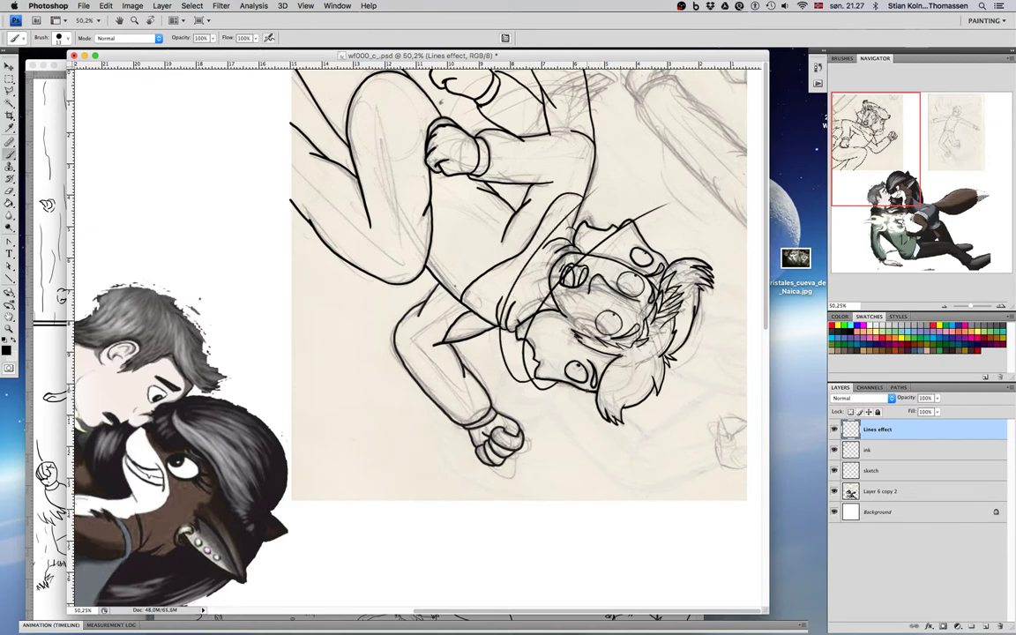
mouse_move(586, 393)
mouse_down()
mouse_move(574, 270)
mouse_move(680, 211)
mouse_up()
key(super+z)
key(alt+super+z)
key(alt+super+z)
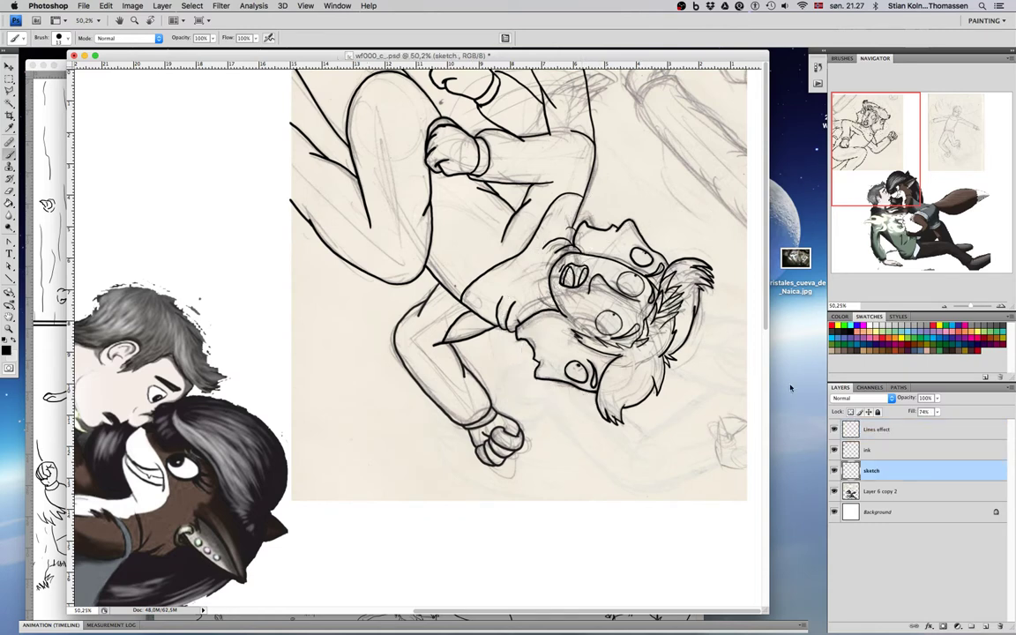
Step: Try a looping motion line around the rear profile, plus a second loop beside the neck that is undone
key(ctrl+shift+z)
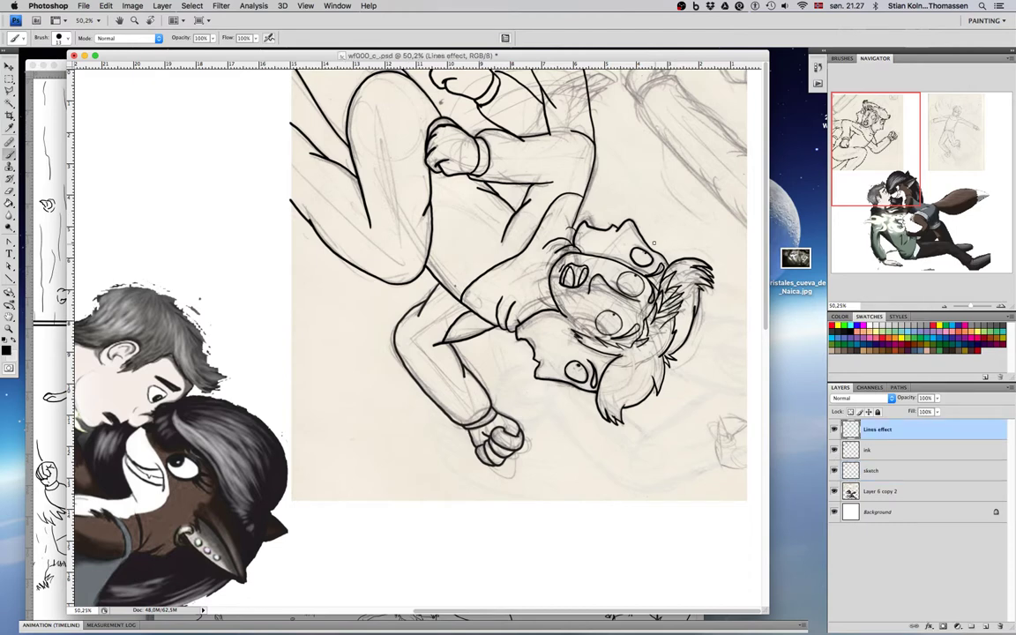
key(ctrl+shift+z)
key(ctrl+shift+z)
key(ctrl+shift+z)
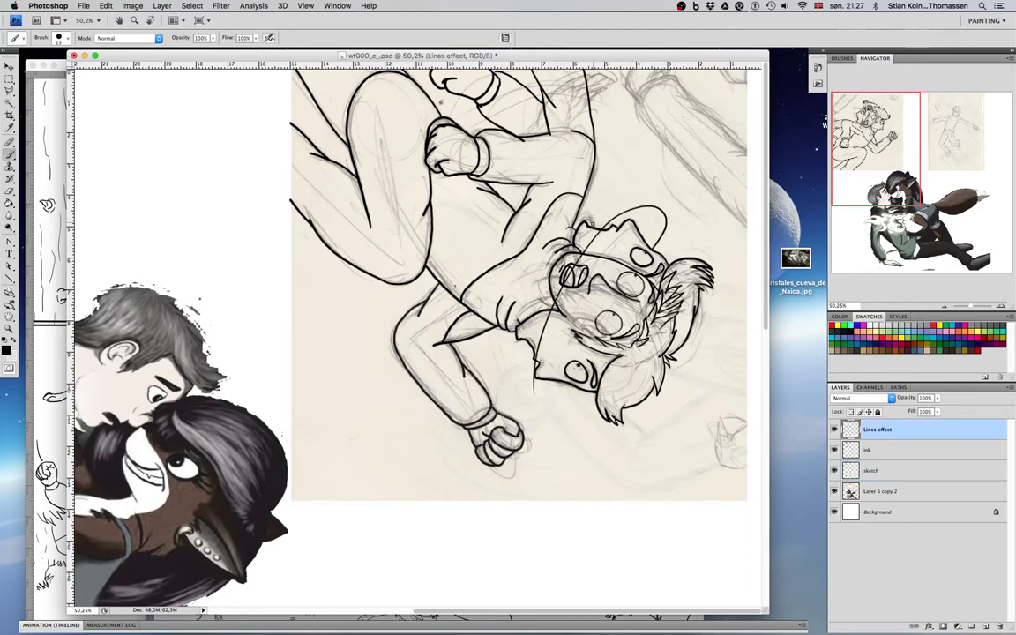
drag(605, 212, 419, 402)
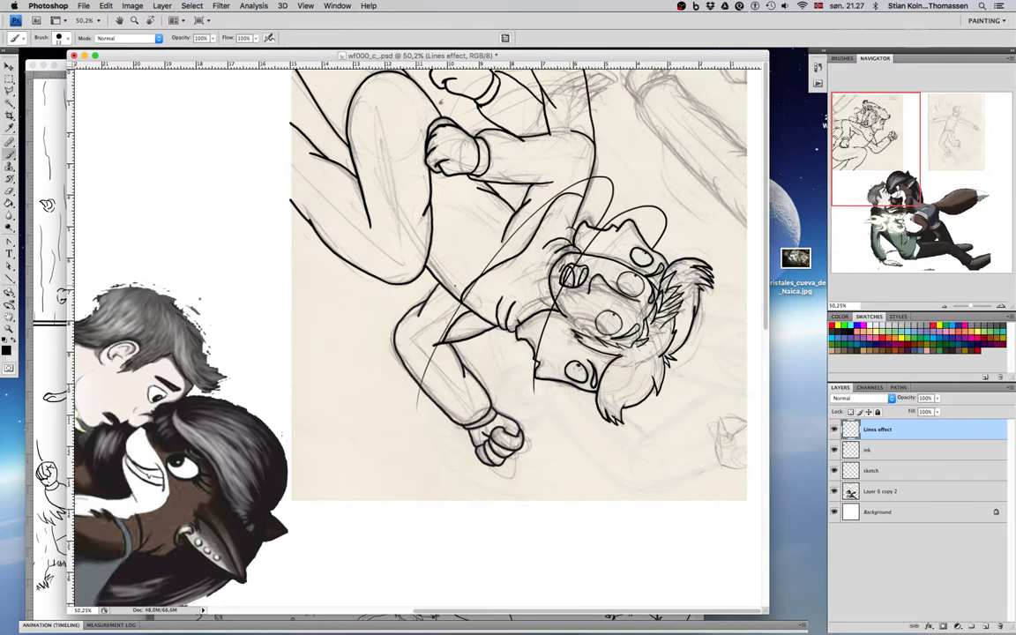
key(super+z)
mouse_move(607, 231)
mouse_down()
mouse_move(610, 210)
mouse_move(530, 326)
mouse_up()
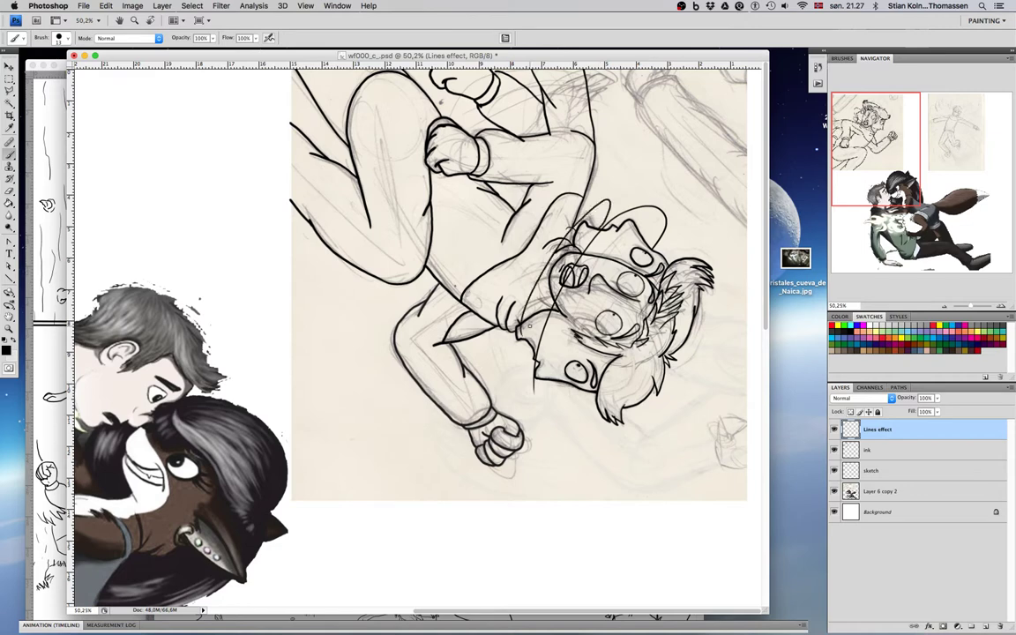
key(super+z)
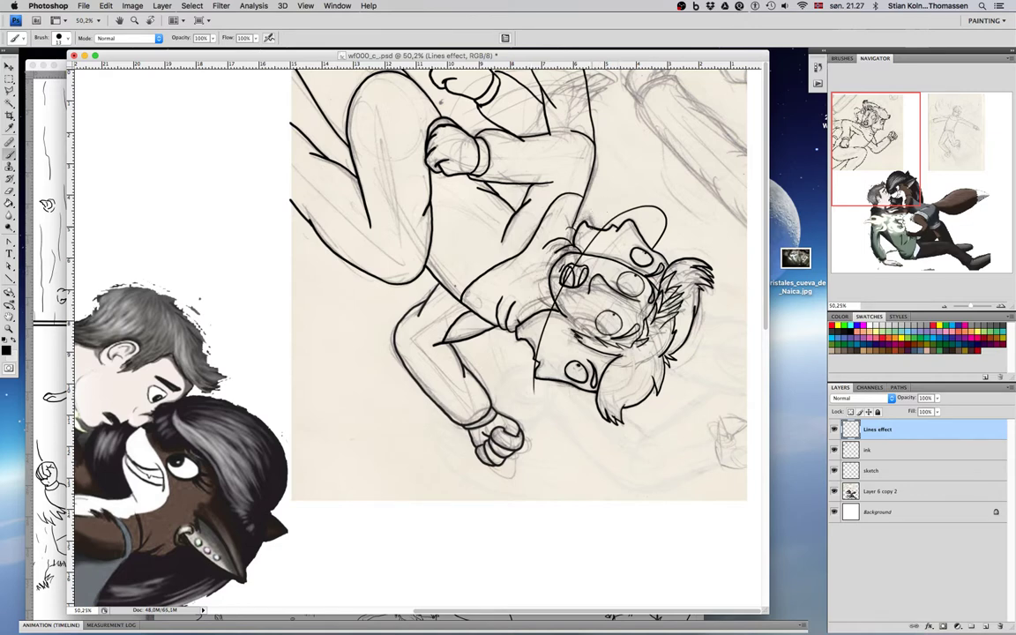
Step: Add several overlapping looped motion lines from behind the rear profile across the heads toward the raised fist
drag(604, 212, 478, 395)
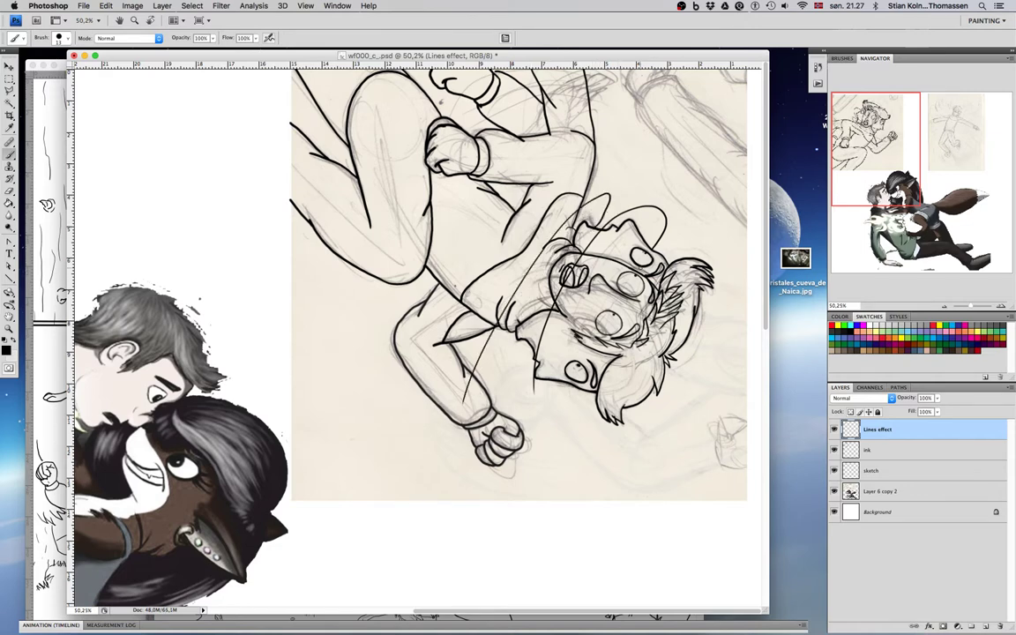
drag(665, 261, 539, 421)
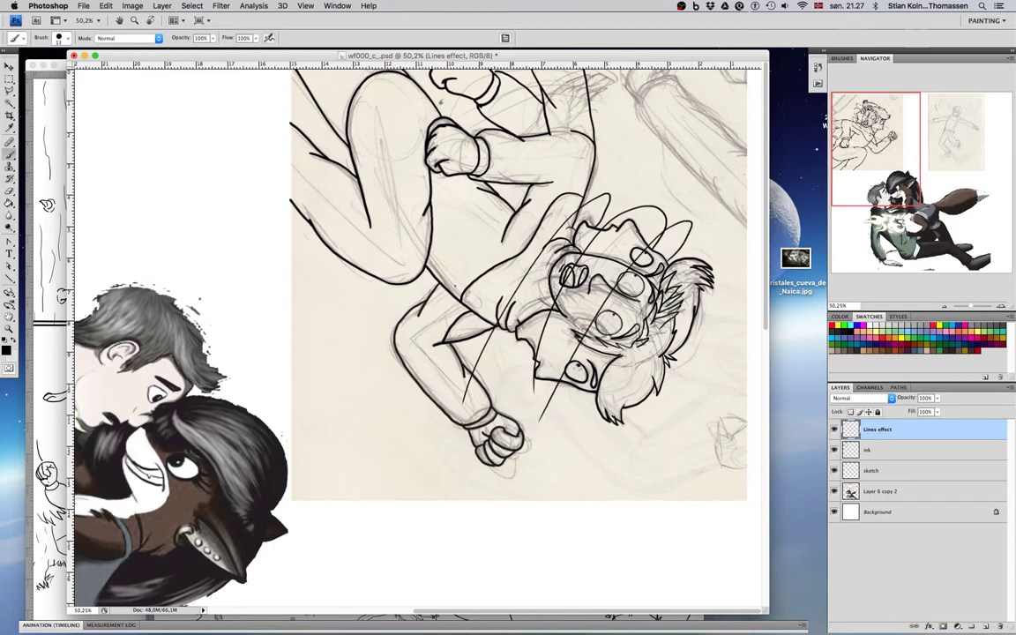
mouse_move(627, 240)
mouse_down()
mouse_move(643, 196)
mouse_move(491, 400)
mouse_up()
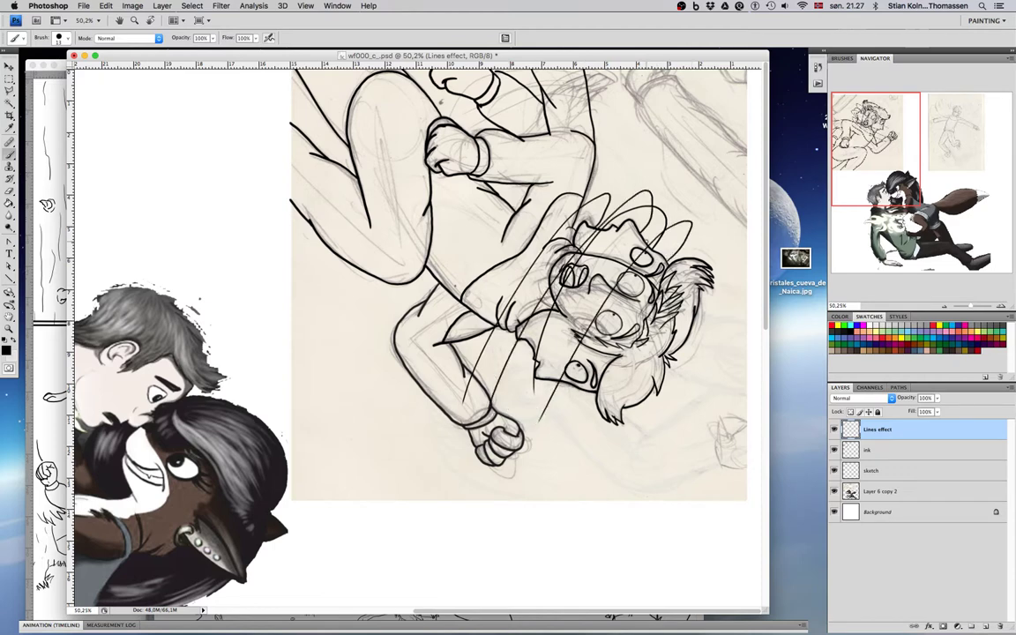
mouse_move(579, 217)
mouse_down()
mouse_move(534, 244)
mouse_move(470, 345)
mouse_up()
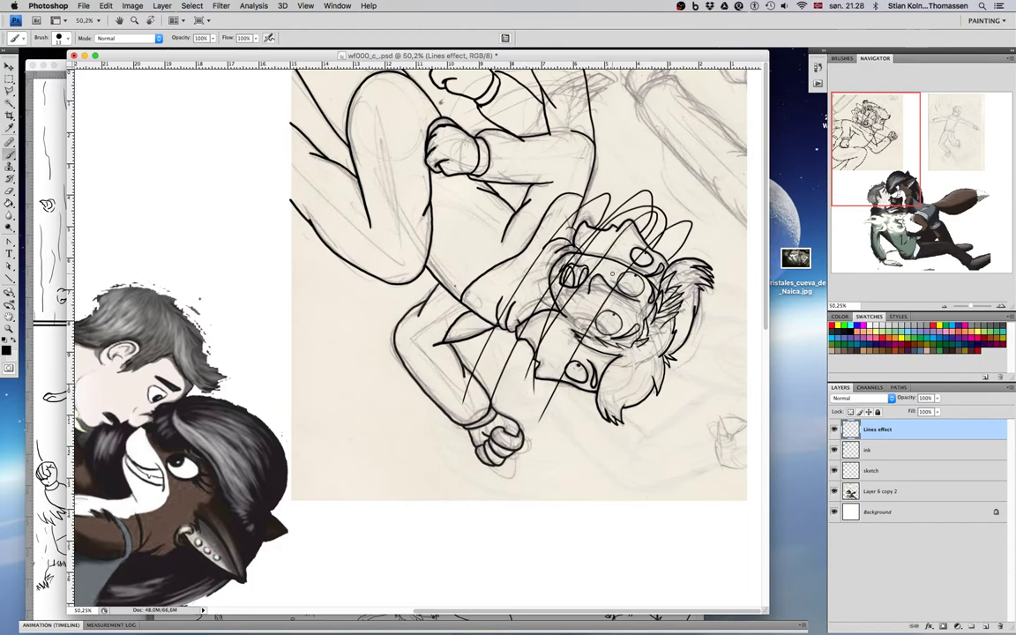
Step: Undo the looped motion lines across the heads
scroll(612, 272, up, 5)
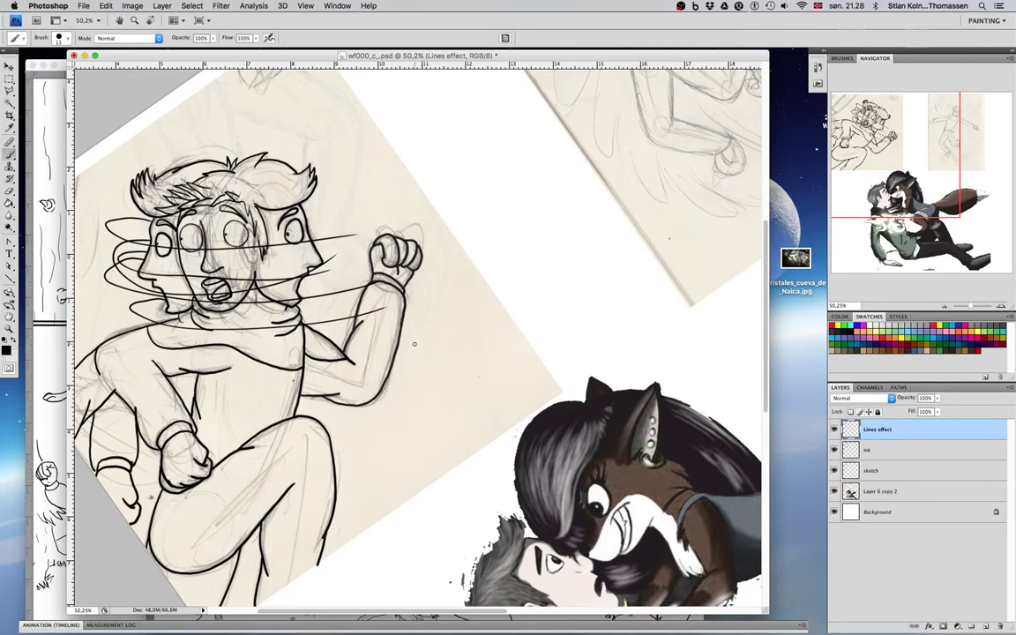
key(ctrl+alt+z)
key(ctrl+alt+z)
key(ctrl+alt+z)
key(ctrl+alt+z)
key(ctrl+alt+z)
key(ctrl+alt+z)
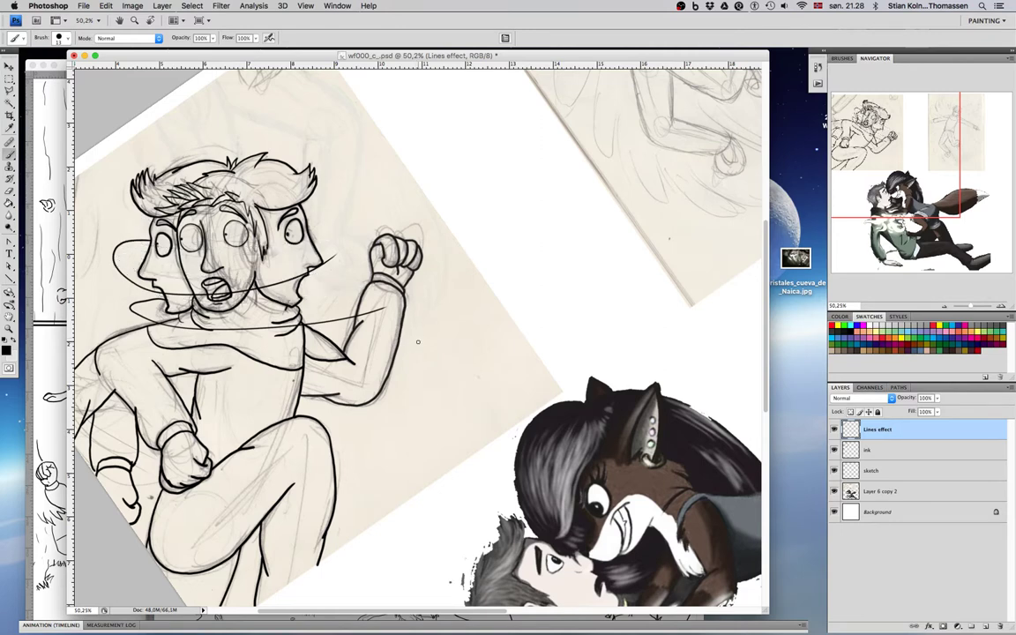
Step: Try a single motion line across the heads on the "Lines effect" layer, and undo it
click(909, 431)
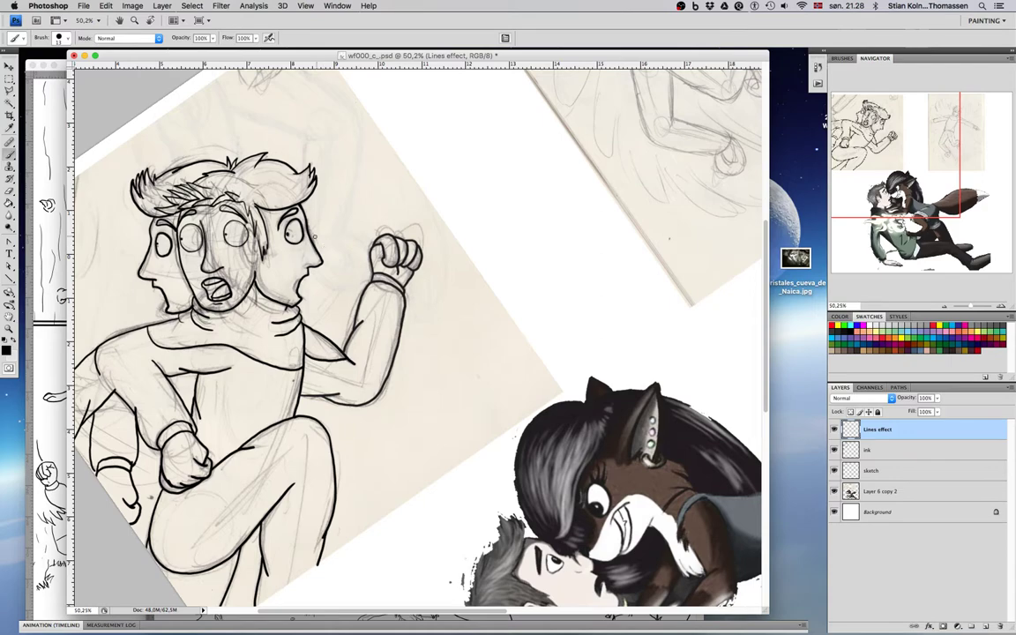
mouse_move(314, 238)
mouse_down()
mouse_move(341, 234)
mouse_move(318, 268)
mouse_move(71, 310)
mouse_up()
key(r)
mouse_move(311, 283)
mouse_down()
mouse_move(318, 272)
mouse_move(301, 295)
mouse_move(358, 341)
mouse_move(472, 383)
mouse_move(386, 386)
mouse_move(398, 359)
mouse_up()
key(space)
key(super+z)
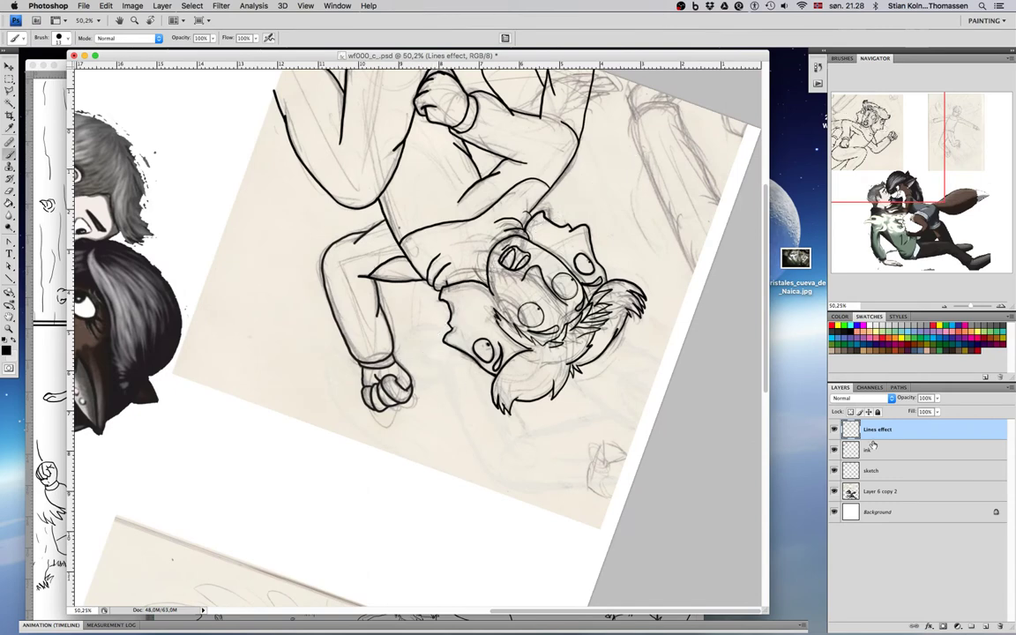
Step: Draw several looped motion lines across the two overlapping heads on the "Lines effect" layer, curling out in front of the profile face
mouse_move(459, 352)
mouse_down()
mouse_move(416, 358)
mouse_move(587, 224)
mouse_up()
mouse_move(419, 323)
mouse_down()
mouse_move(502, 256)
mouse_move(621, 217)
mouse_up()
drag(378, 304, 573, 179)
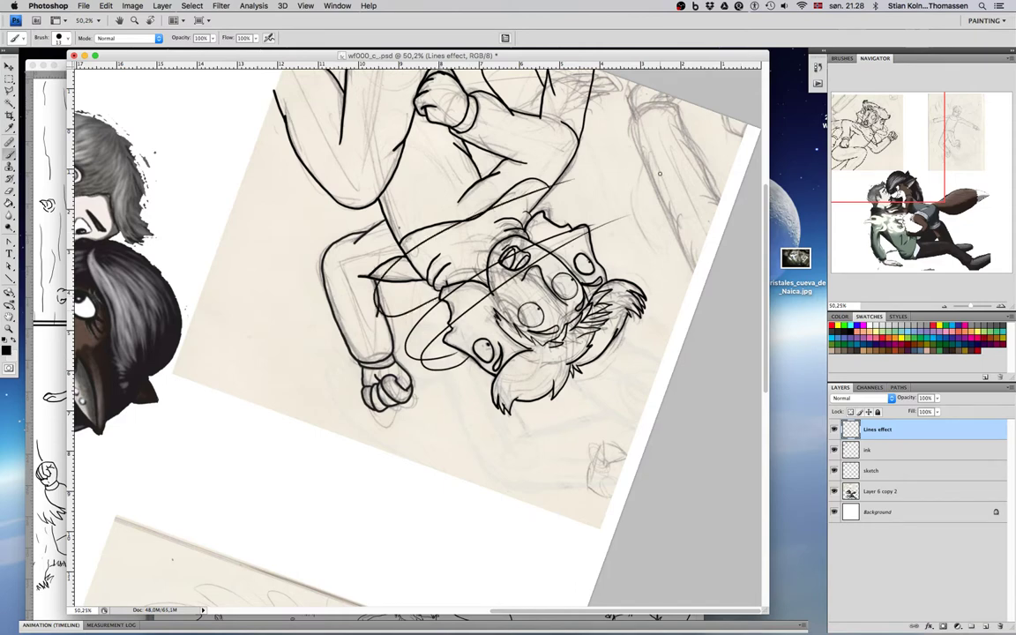
drag(353, 298, 528, 184)
mouse_move(493, 380)
mouse_down()
mouse_move(455, 379)
mouse_move(622, 256)
mouse_up()
mouse_move(511, 406)
mouse_down()
mouse_move(484, 432)
mouse_move(661, 238)
mouse_up()
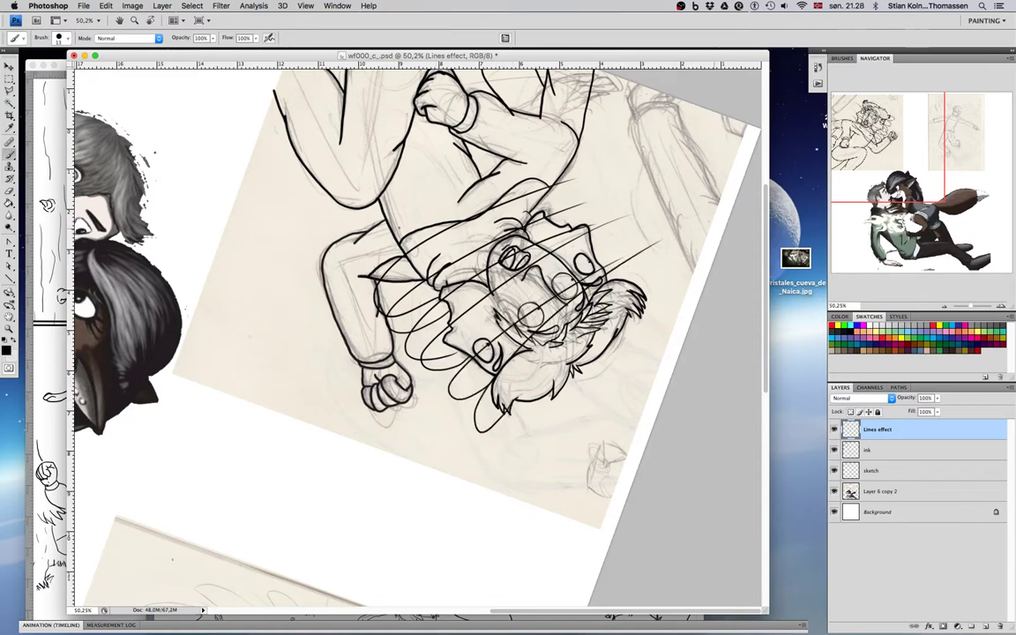
mouse_move(458, 375)
mouse_down()
mouse_move(461, 340)
mouse_move(597, 241)
mouse_up()
Step: Add short straight speed lines behind the heads and a wide looped motion line around the forward forearm
drag(629, 283, 695, 239)
drag(568, 254, 625, 216)
mouse_move(552, 223)
mouse_down()
mouse_move(639, 191)
mouse_move(610, 183)
mouse_move(620, 150)
mouse_move(667, 131)
mouse_up()
drag(599, 121, 668, 97)
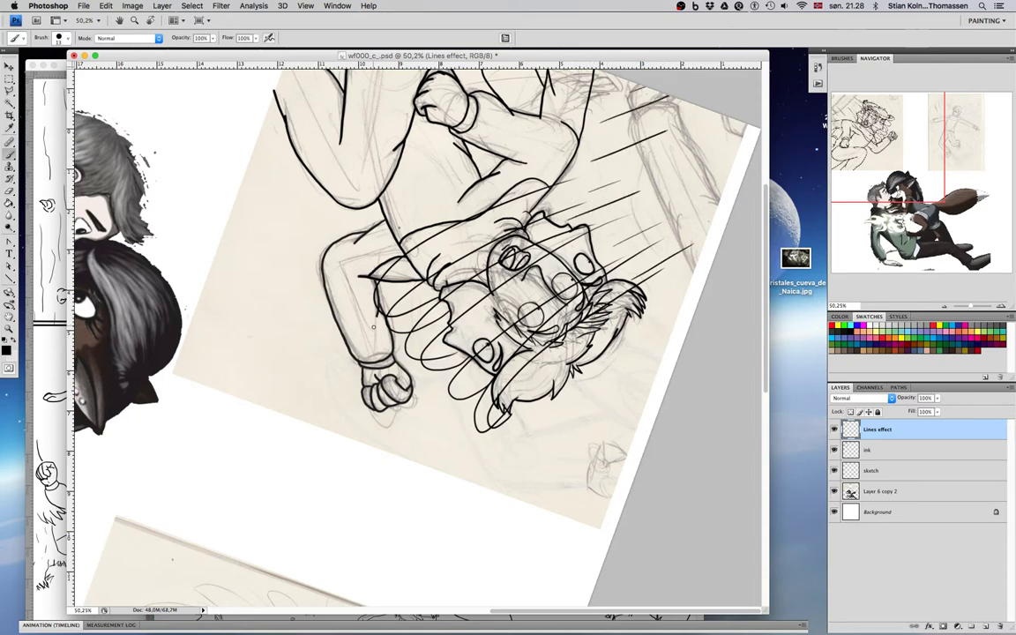
drag(321, 324, 439, 177)
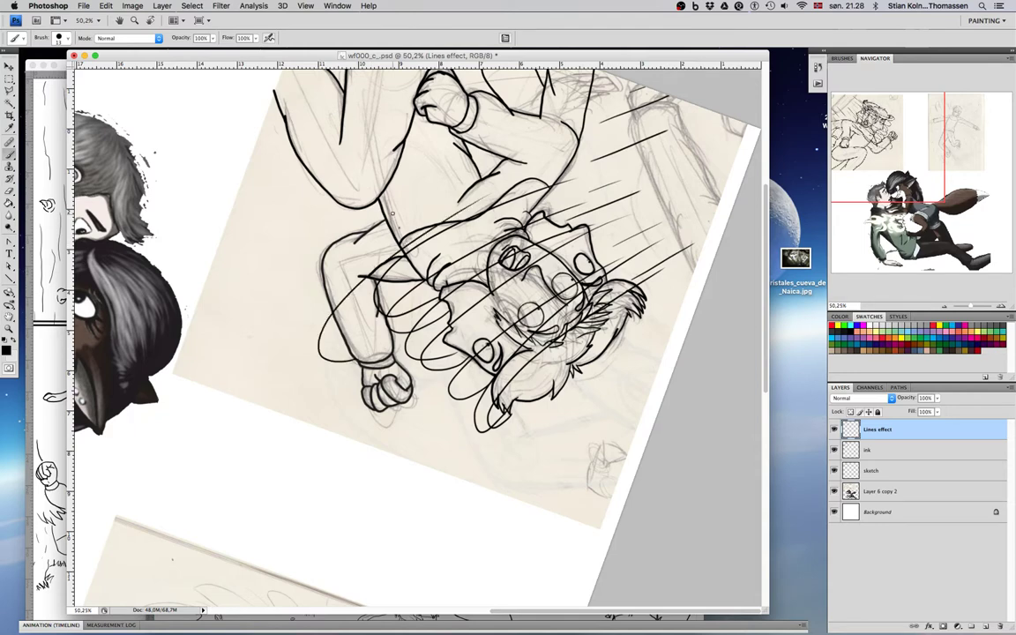
Step: Draw diagonal motion lines across the figure's rear fist and sleeve toward the edge of the sketch
scroll(412, 191, up, 5)
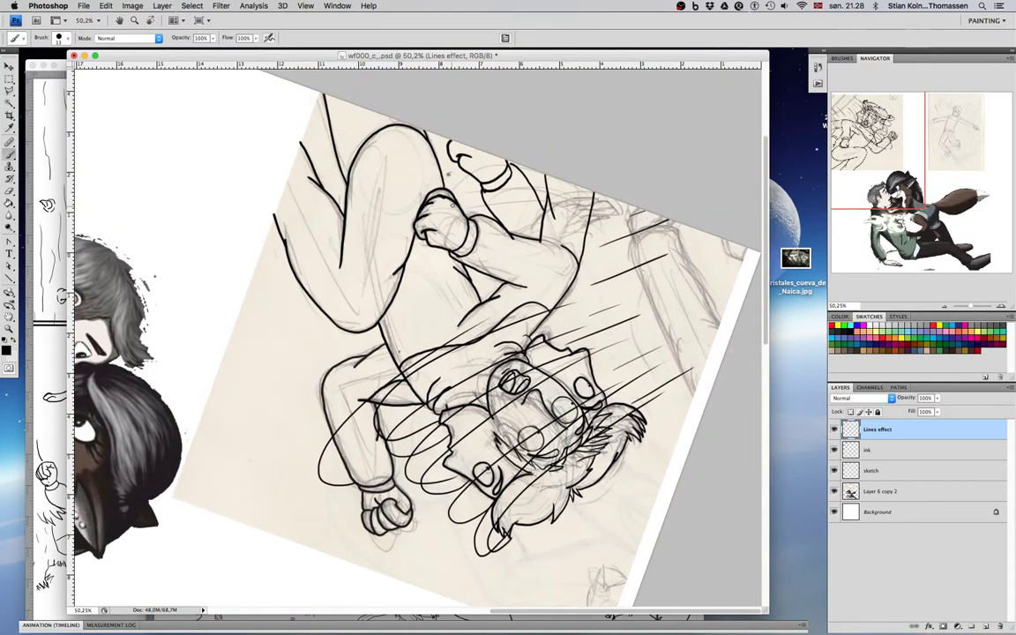
drag(427, 229, 503, 158)
drag(419, 221, 497, 157)
drag(438, 255, 550, 177)
drag(453, 272, 566, 209)
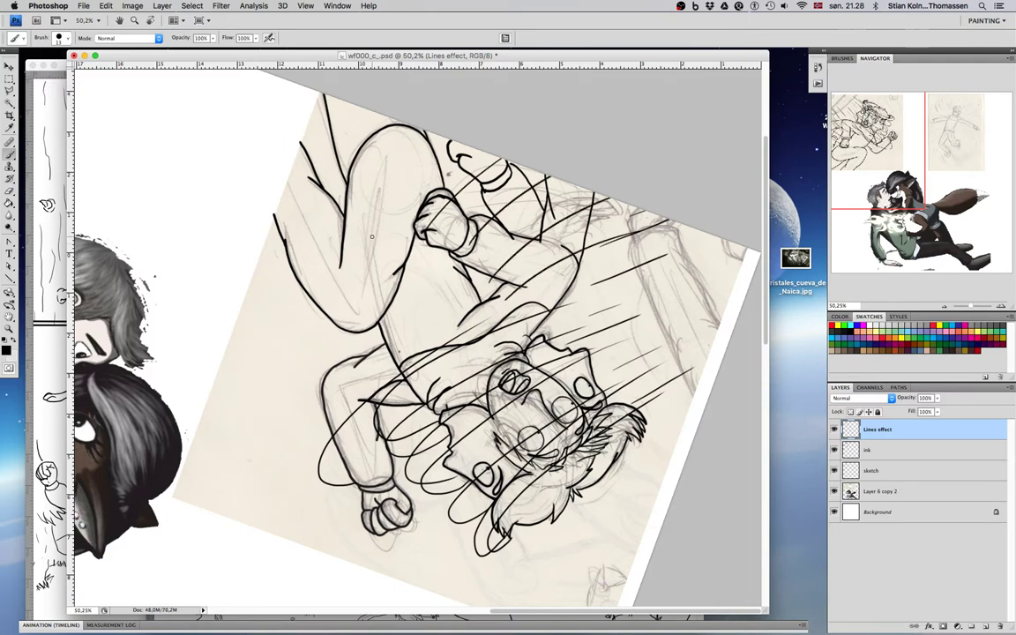
Step: Extend the diagonal motion lines across the running figure's thigh and legs
drag(299, 293, 414, 189)
drag(333, 324, 410, 252)
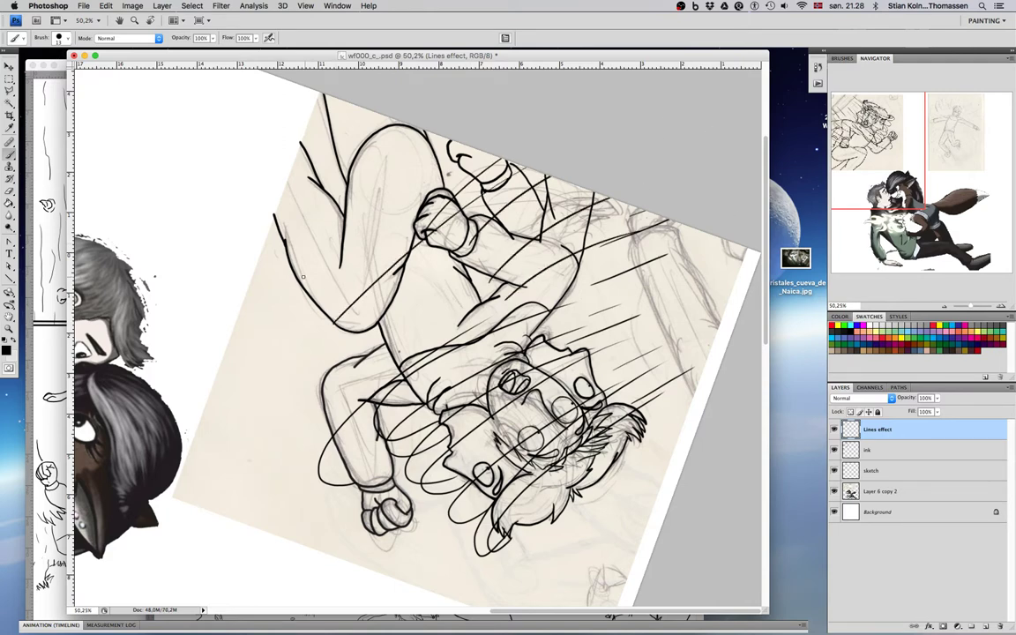
mouse_move(269, 253)
mouse_down()
mouse_move(417, 145)
mouse_move(396, 122)
mouse_up()
drag(250, 193, 346, 104)
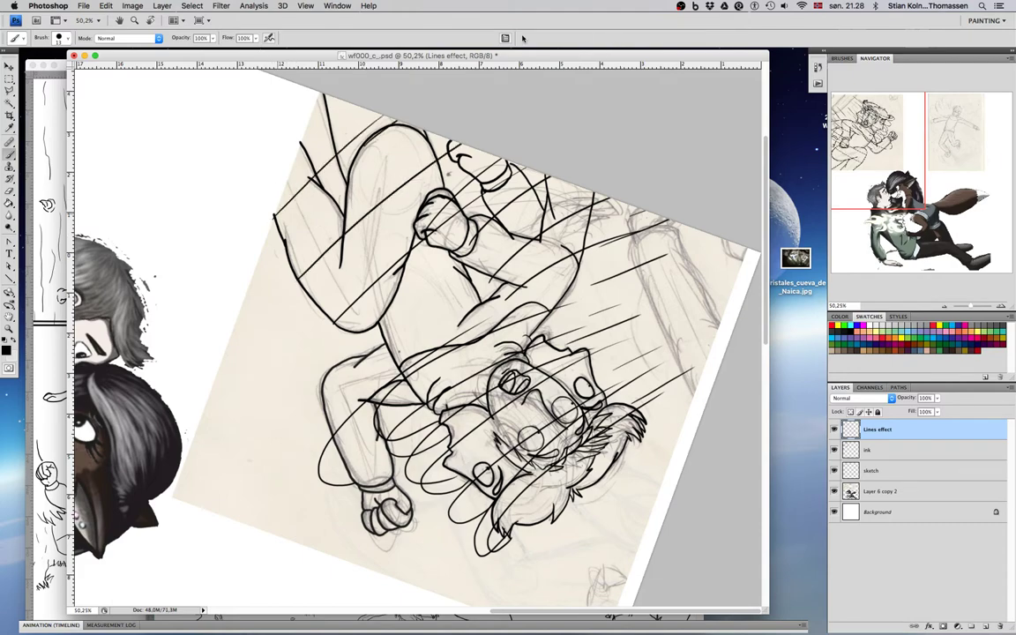
Step: Make the "ink" layer active for working on the face of the spread-armed figure in the second sketch
mouse_move(528, 353)
mouse_down()
mouse_move(529, 336)
mouse_move(436, 228)
mouse_move(337, 260)
mouse_move(387, 291)
mouse_move(499, 307)
mouse_up()
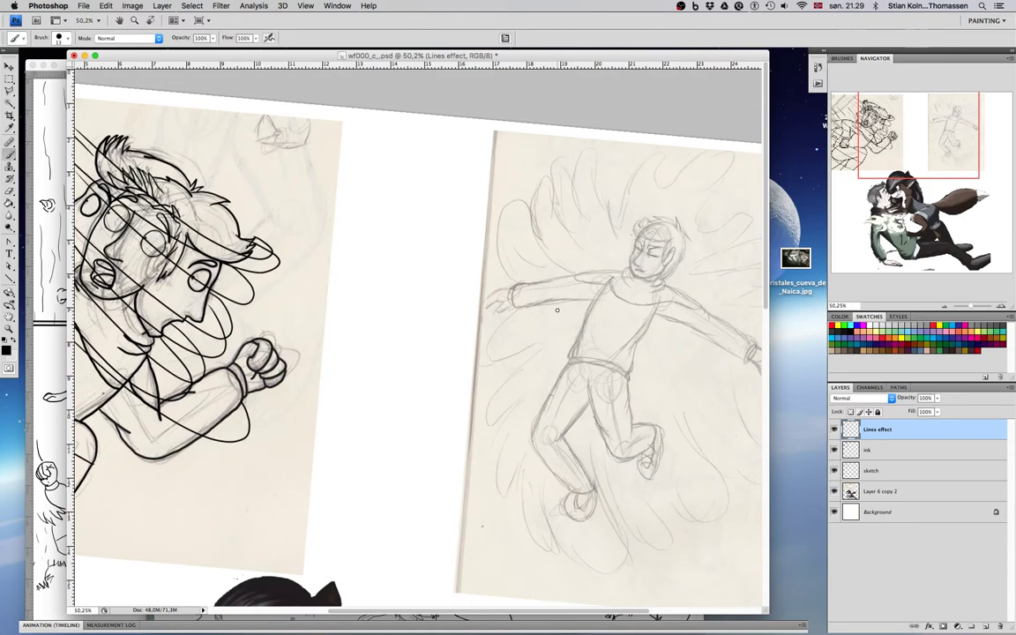
scroll(512, 312, down, 2)
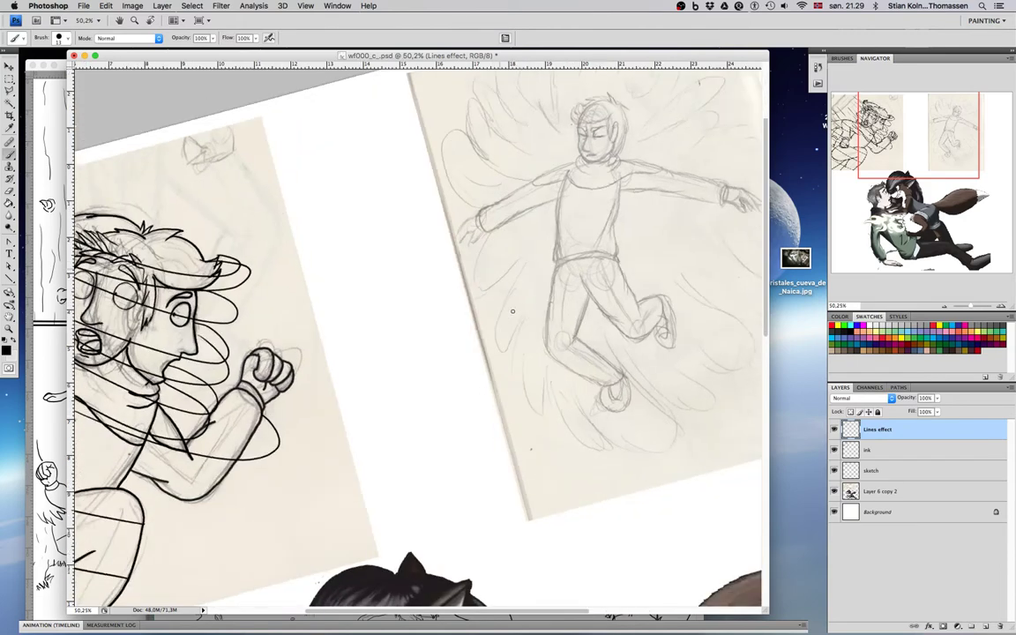
scroll(512, 313, down, 2)
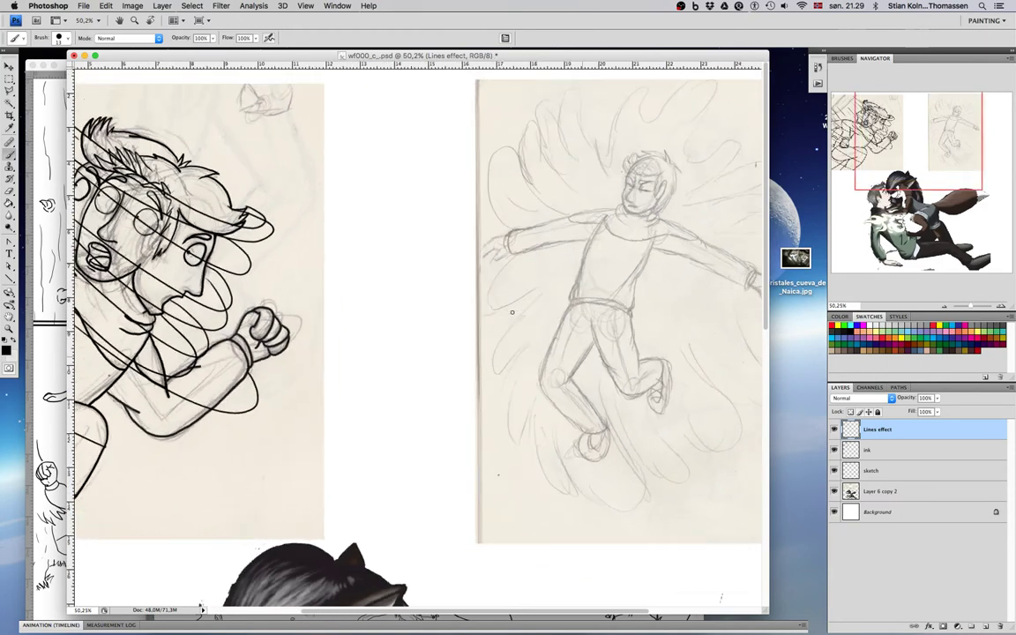
mouse_move(551, 293)
mouse_down()
mouse_move(405, 358)
mouse_move(394, 373)
mouse_up()
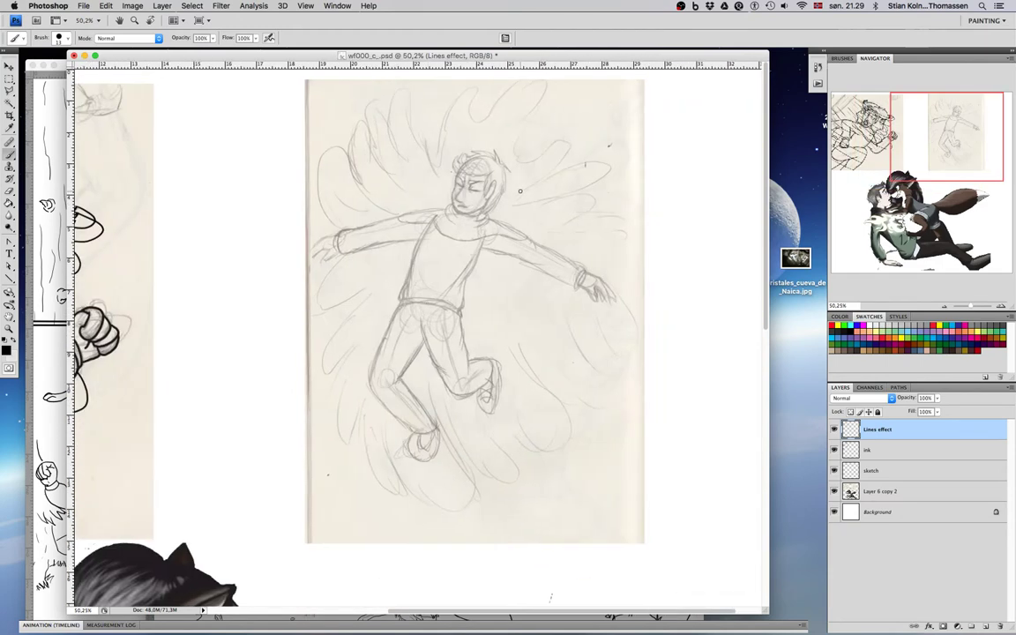
scroll(495, 190, up, 3)
scroll(492, 187, down, 4)
scroll(490, 186, up, 4)
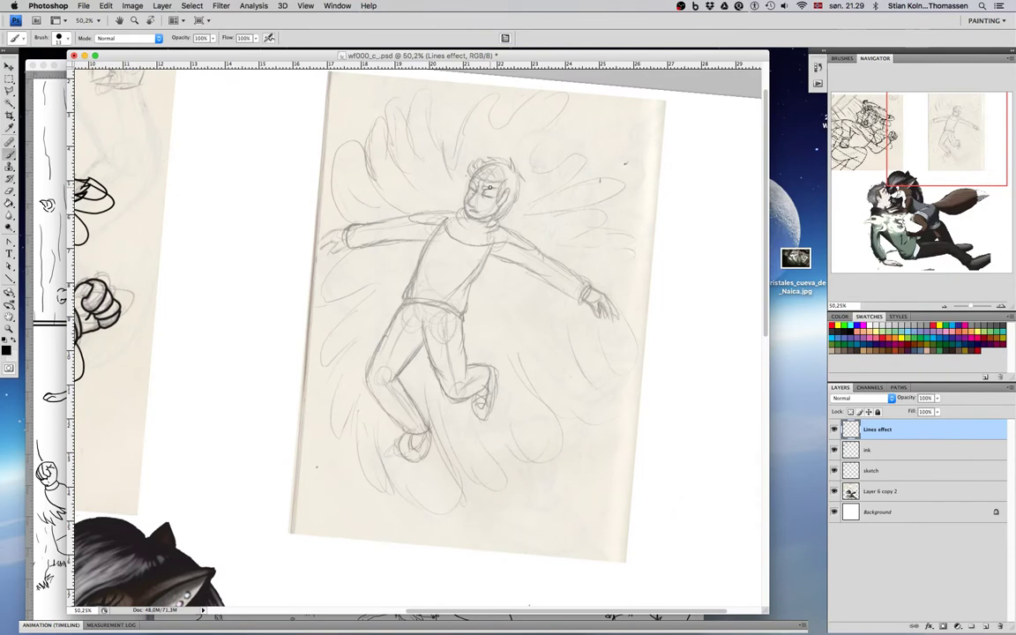
key(Escape)
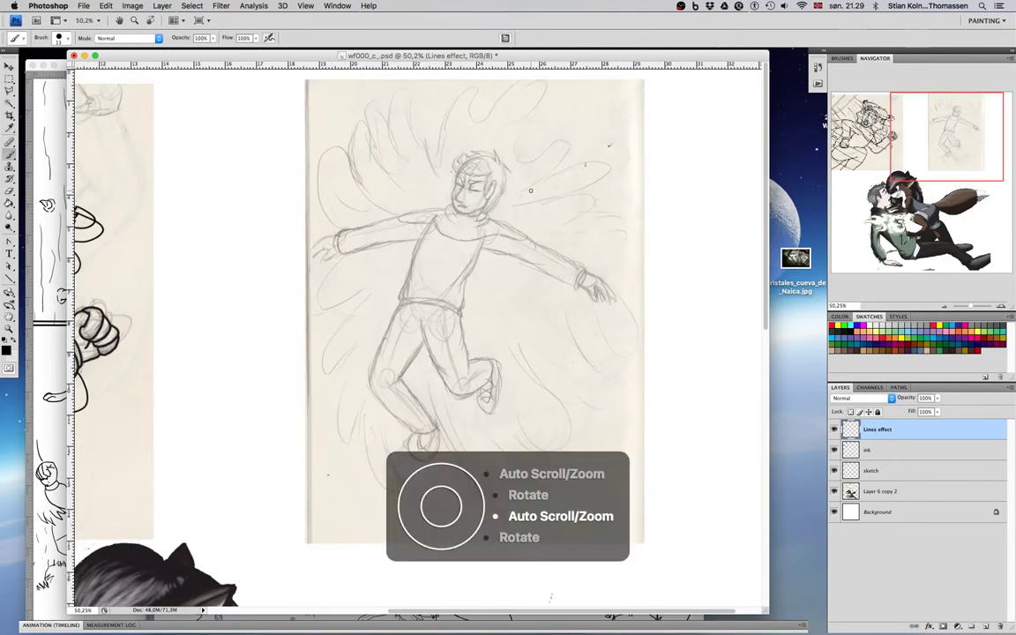
click(896, 451)
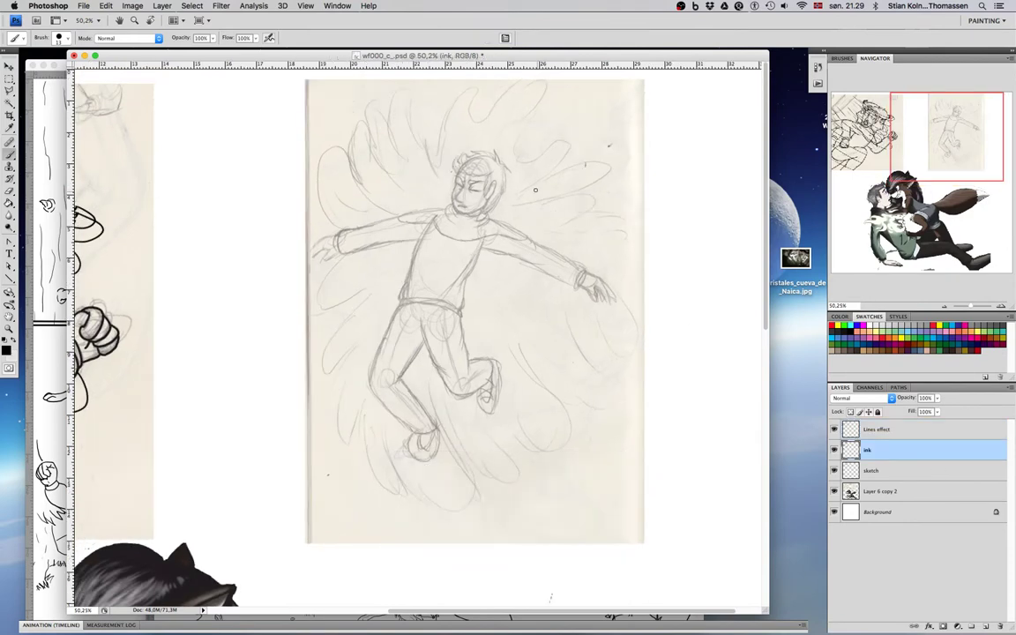
scroll(477, 187, up, 5)
scroll(476, 187, up, 5)
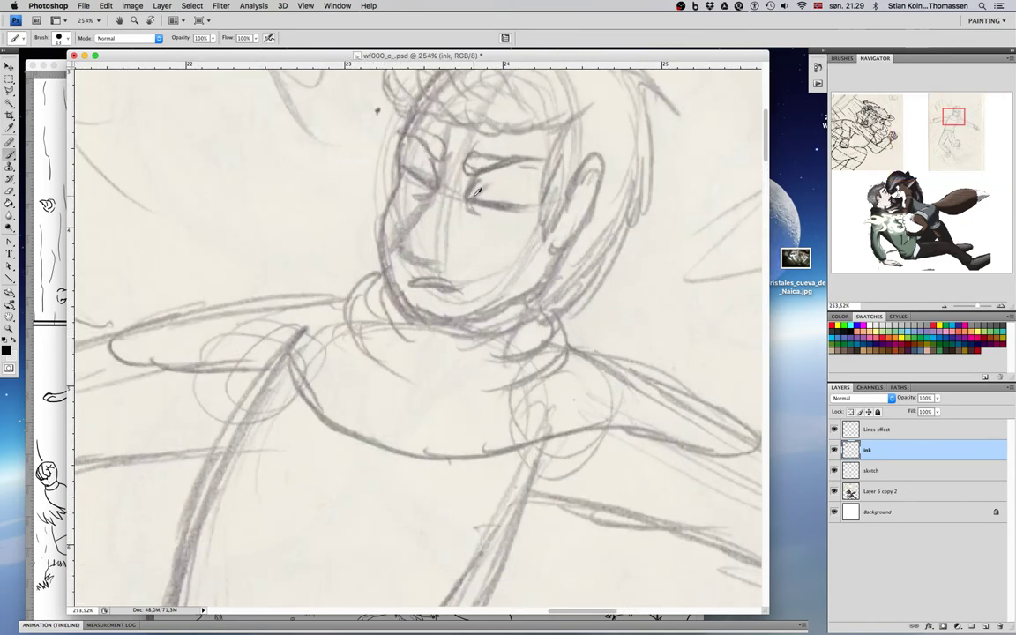
drag(476, 193, 449, 297)
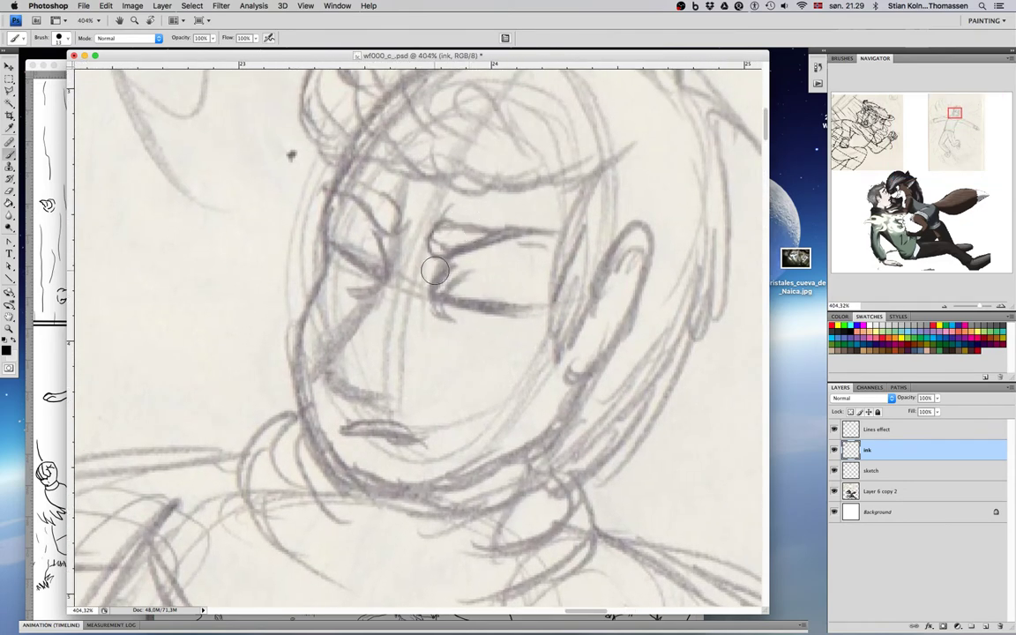
Step: Ink the near closed eye with its short lashes and the thick curved eyebrow above it
drag(435, 294, 523, 309)
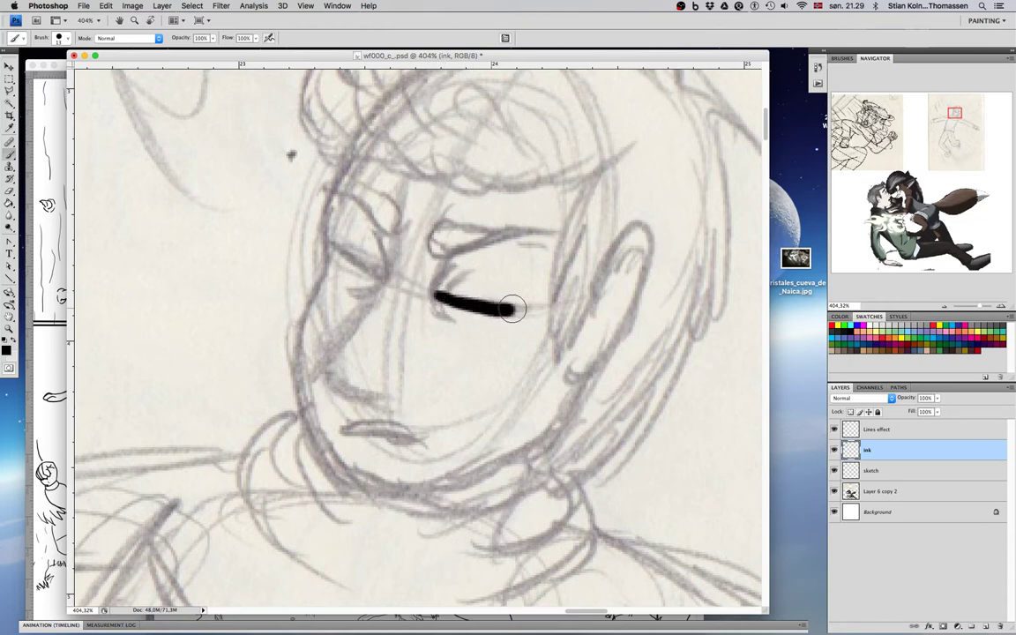
mouse_move(433, 292)
mouse_down()
mouse_move(445, 316)
mouse_move(465, 281)
mouse_move(458, 318)
mouse_up()
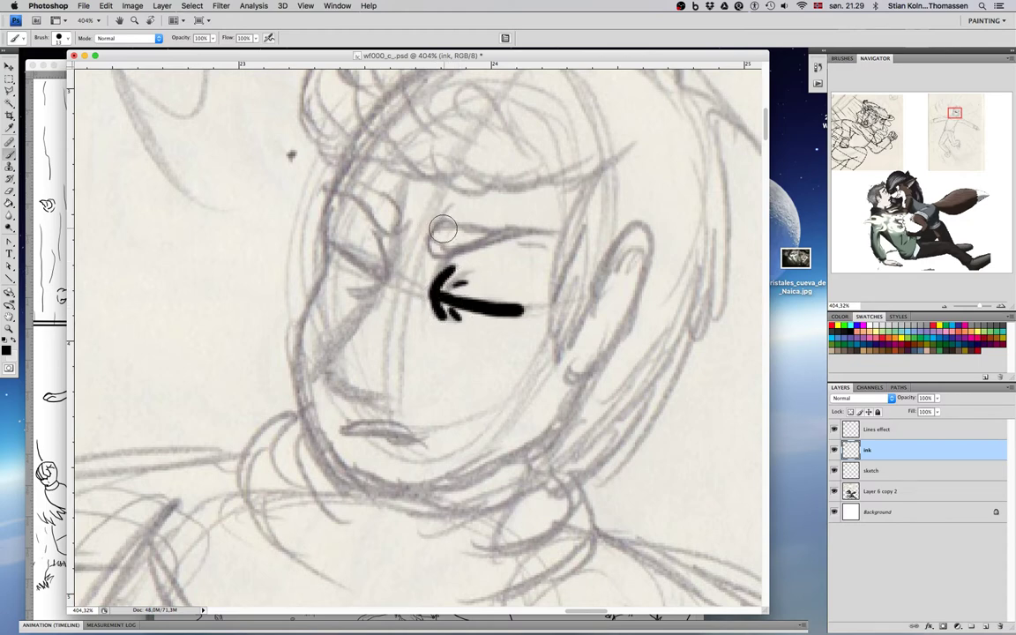
mouse_move(429, 238)
mouse_down()
mouse_move(432, 257)
mouse_move(529, 236)
mouse_up()
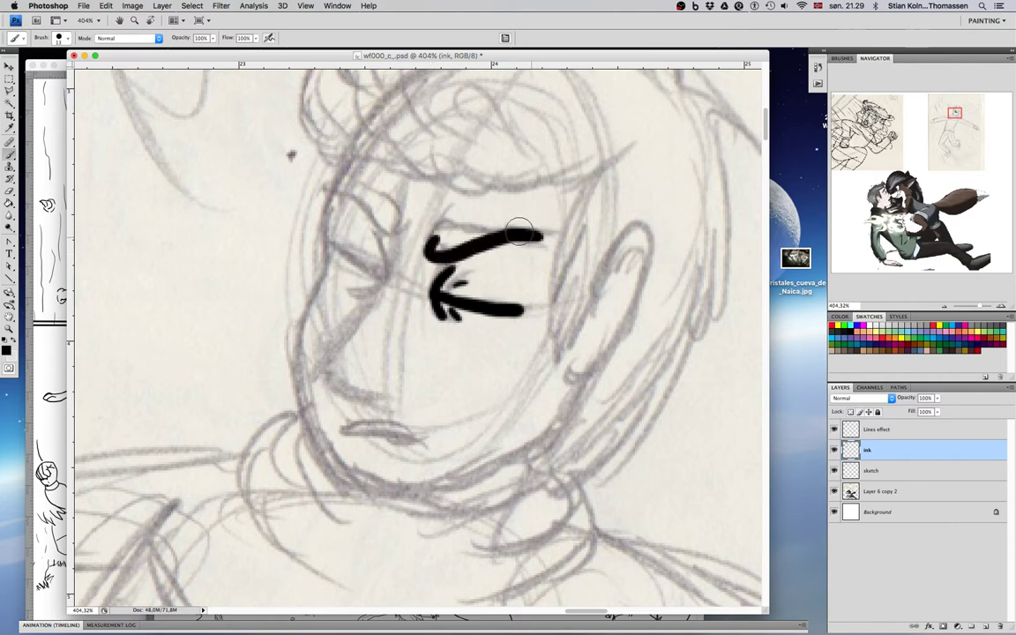
mouse_move(433, 239)
mouse_down()
mouse_move(434, 231)
mouse_move(507, 228)
mouse_move(523, 251)
mouse_up()
Step: Ink the face outline from the forehead around the chin to the jaw below the ear, and the far eyebrow
drag(442, 292, 548, 292)
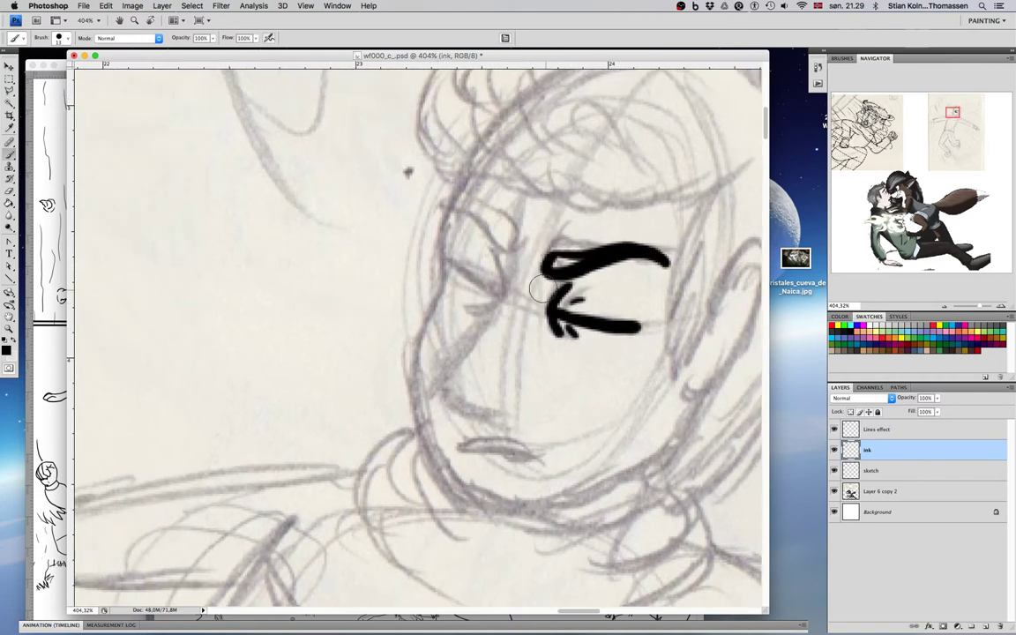
mouse_move(450, 207)
mouse_down()
mouse_move(493, 253)
mouse_move(506, 244)
mouse_move(459, 186)
mouse_move(415, 358)
mouse_move(420, 414)
mouse_move(455, 488)
mouse_up()
drag(473, 431, 408, 358)
mouse_move(385, 409)
mouse_down()
mouse_move(433, 434)
mouse_move(494, 435)
mouse_move(565, 409)
mouse_move(628, 345)
mouse_move(594, 362)
mouse_up()
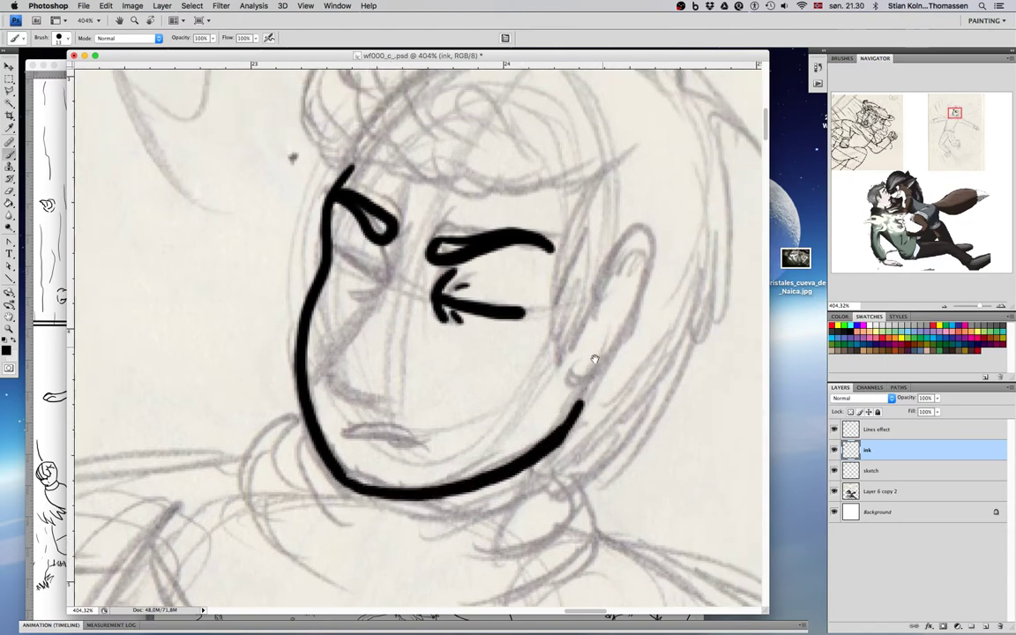
Step: Ink the ear with its inner folds and the jagged sideburn hair in front of it, undoing the stroke overlapping the ear
mouse_move(595, 291)
mouse_down()
mouse_move(633, 228)
mouse_move(647, 234)
mouse_move(602, 373)
mouse_move(587, 382)
mouse_move(578, 367)
mouse_move(636, 252)
mouse_up()
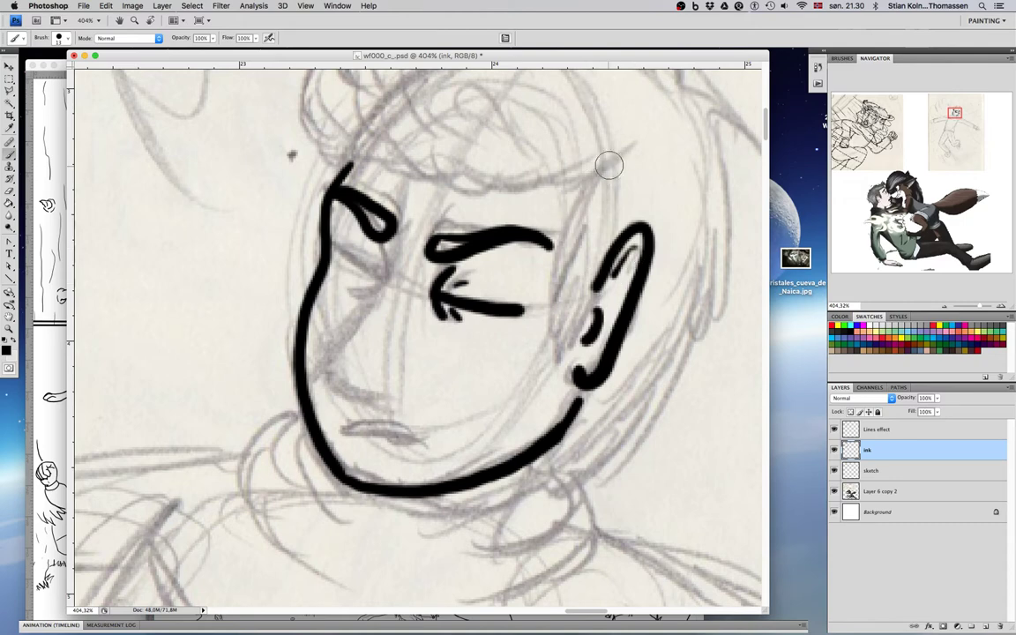
mouse_move(606, 164)
mouse_down()
mouse_move(565, 215)
mouse_move(540, 295)
mouse_move(566, 360)
mouse_move(598, 293)
mouse_up()
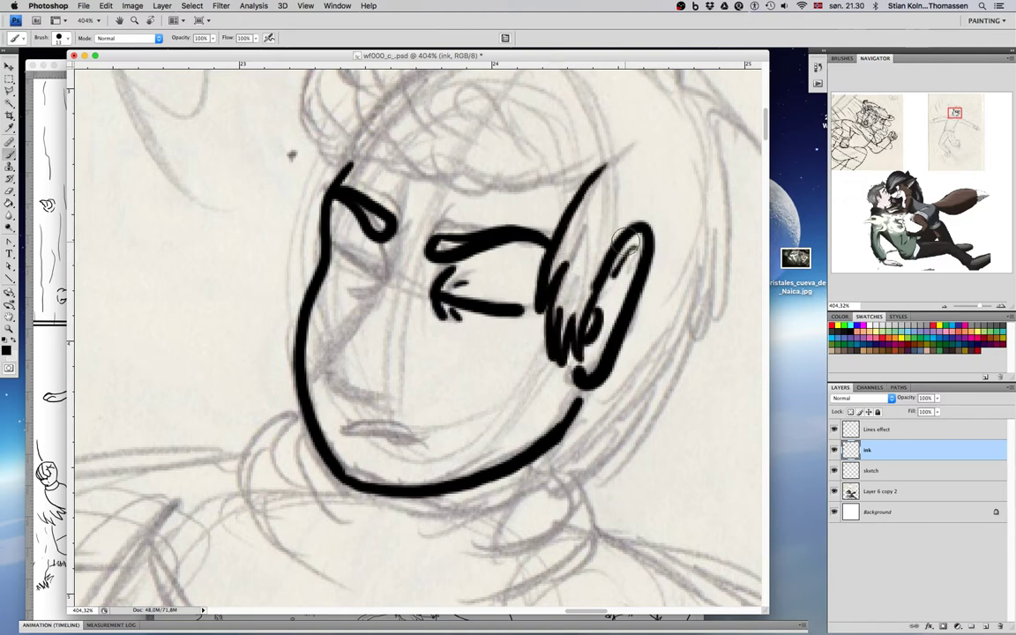
key(super+z)
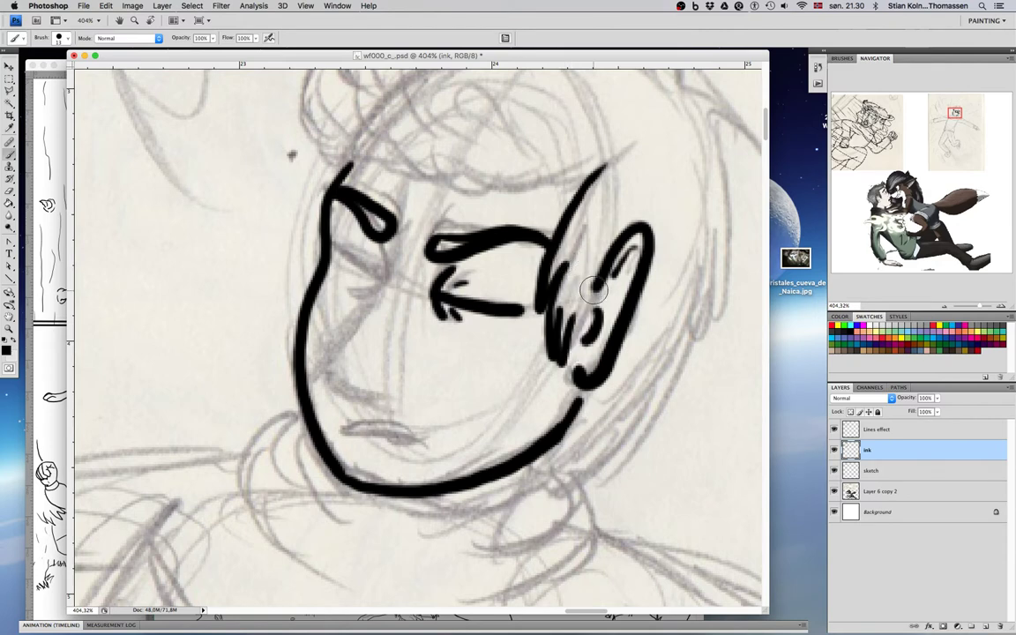
drag(582, 302, 578, 344)
Step: Ink the nose line with a redrawn stroke, then the mouth and the far closed eye with lashes
mouse_move(340, 190)
mouse_down()
mouse_move(386, 228)
mouse_move(334, 355)
mouse_move(381, 403)
mouse_up()
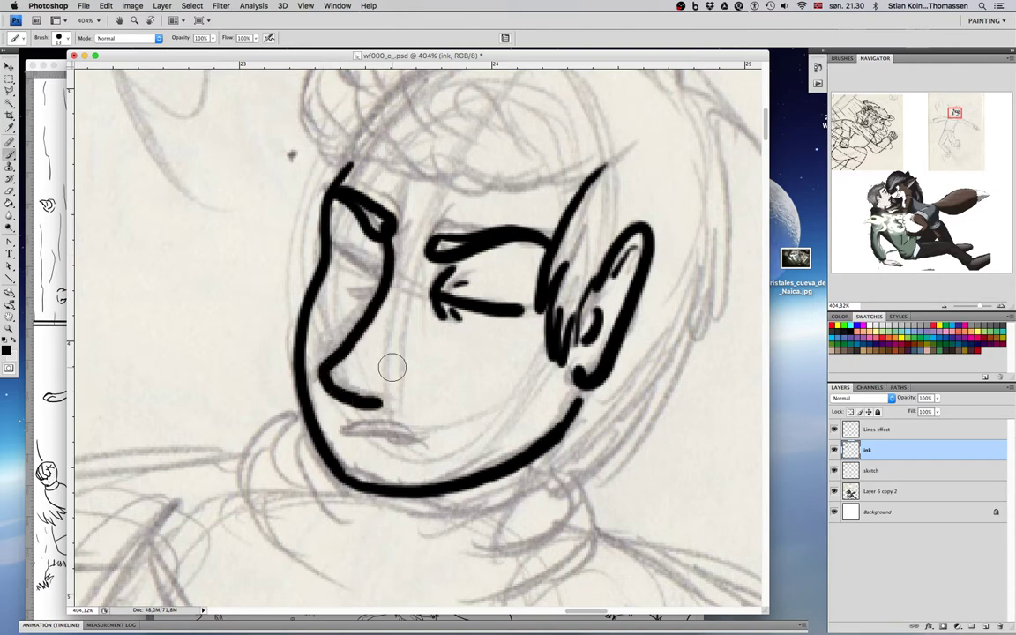
key(super+z)
mouse_move(384, 239)
mouse_down()
mouse_move(380, 283)
mouse_move(315, 373)
mouse_move(340, 396)
mouse_move(391, 403)
mouse_up()
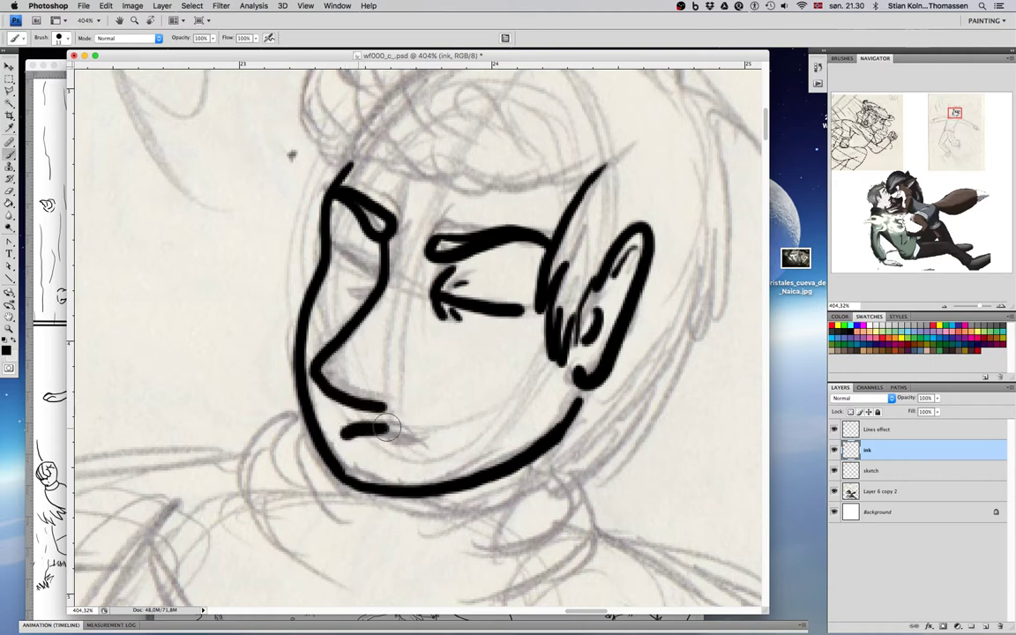
mouse_move(341, 434)
mouse_down()
mouse_move(409, 431)
mouse_move(369, 443)
mouse_move(411, 444)
mouse_up()
mouse_move(338, 253)
mouse_down()
mouse_move(368, 275)
mouse_move(366, 249)
mouse_move(373, 271)
mouse_move(359, 284)
mouse_move(383, 282)
mouse_move(349, 283)
mouse_up()
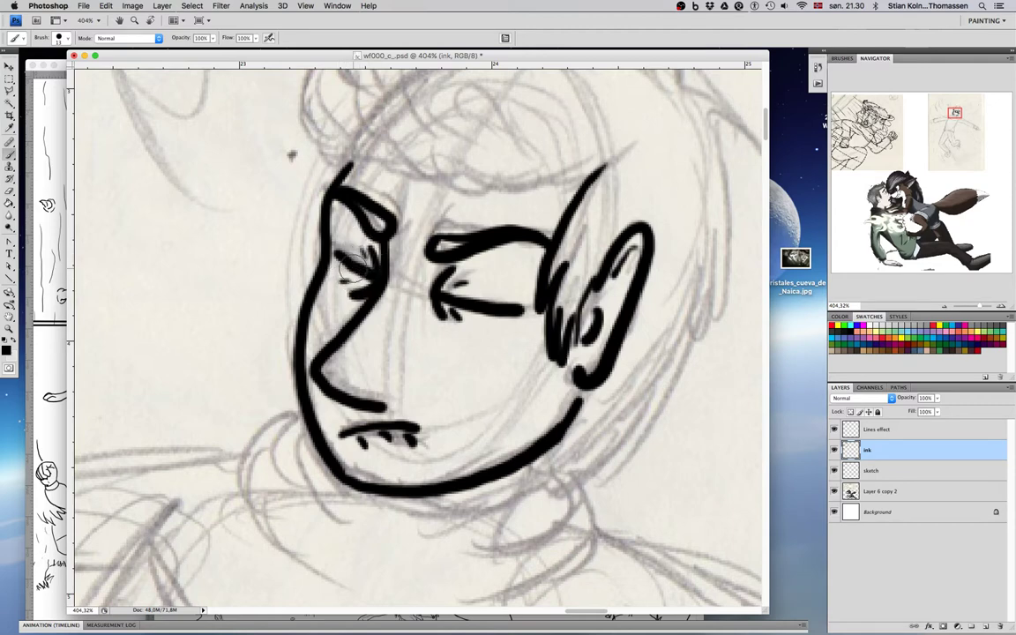
Step: Ink the curled, pointed forelocks over the forehead and join the fringe line to the hair at the temple
mouse_move(406, 156)
mouse_down()
mouse_move(351, 307)
mouse_move(345, 295)
mouse_move(276, 309)
mouse_move(249, 253)
mouse_move(292, 161)
mouse_move(291, 231)
mouse_up()
mouse_move(351, 306)
mouse_down()
mouse_move(294, 266)
mouse_move(328, 188)
mouse_move(327, 227)
mouse_move(389, 327)
mouse_move(352, 266)
mouse_move(388, 270)
mouse_up()
mouse_move(476, 328)
mouse_down()
mouse_move(420, 322)
mouse_move(418, 272)
mouse_up()
drag(438, 250, 479, 308)
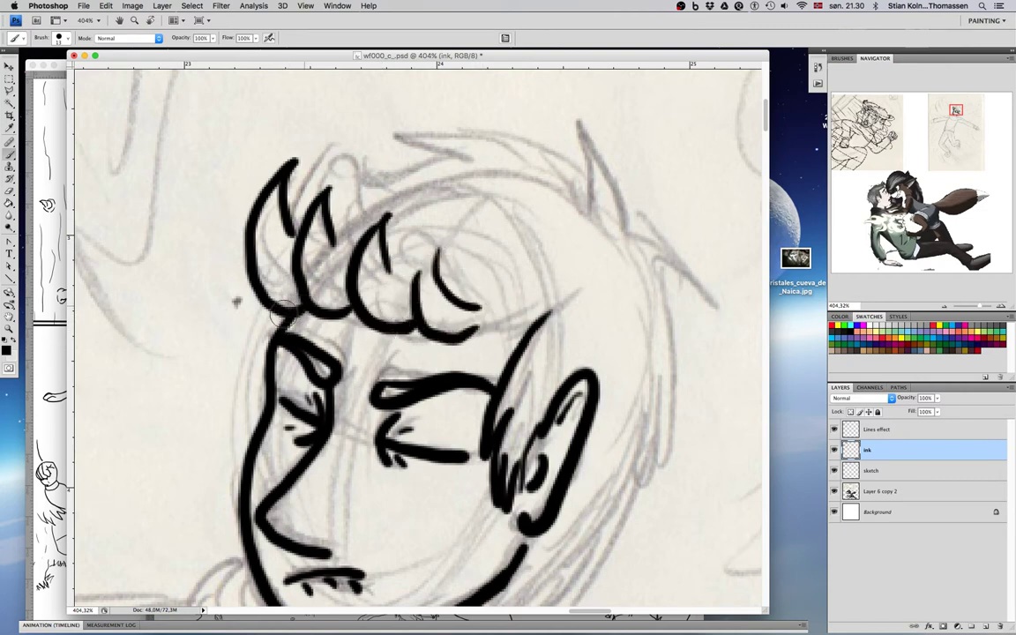
mouse_move(291, 227)
mouse_down()
mouse_move(336, 156)
mouse_move(344, 258)
mouse_up()
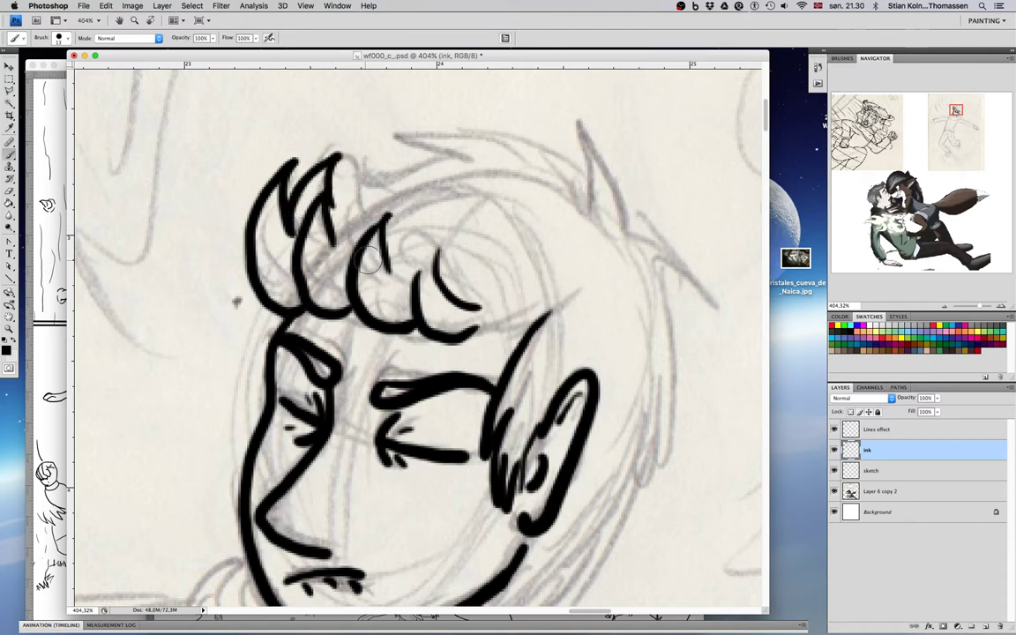
mouse_move(527, 216)
mouse_down()
mouse_move(411, 217)
mouse_move(354, 152)
mouse_up()
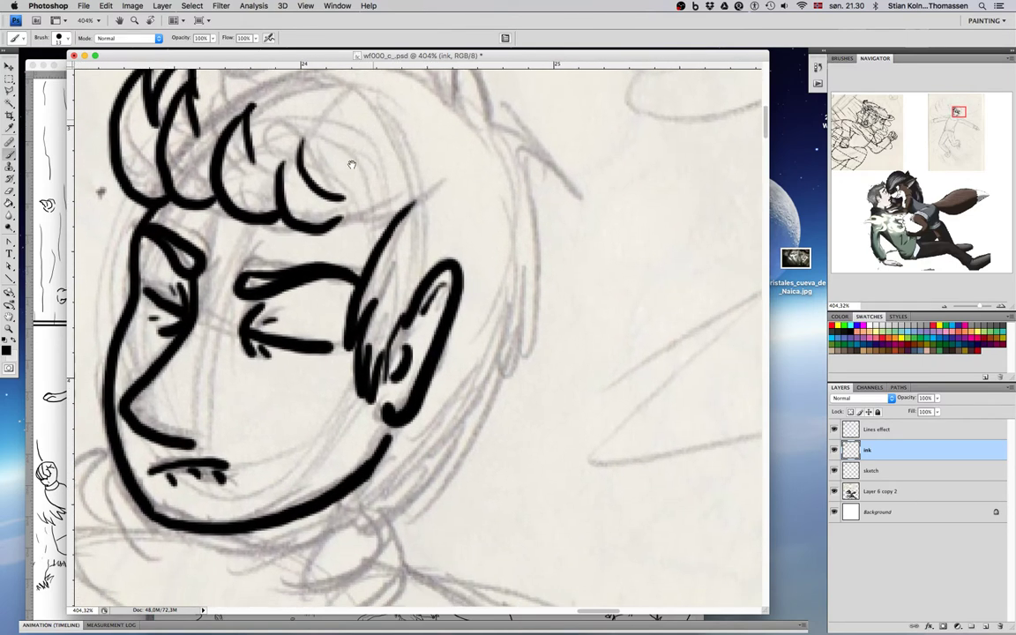
drag(324, 226, 430, 187)
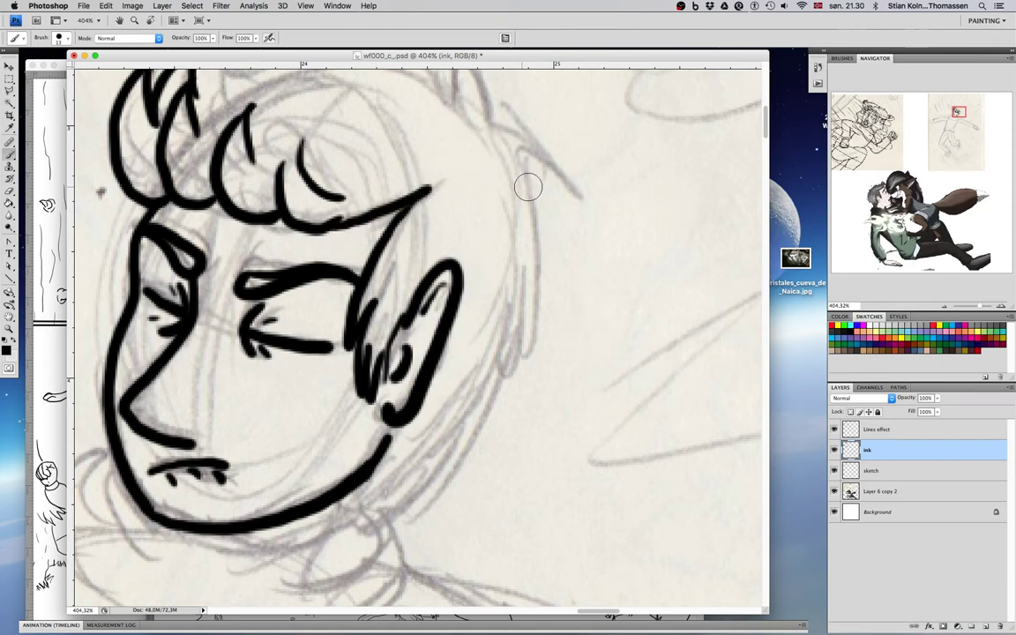
Step: Ink the back contour of the hair from the rear of the head down to the nape
mouse_move(519, 162)
mouse_down()
mouse_move(535, 220)
mouse_move(519, 352)
mouse_move(481, 431)
mouse_up()
mouse_move(504, 363)
mouse_down()
mouse_move(480, 421)
mouse_move(408, 518)
mouse_up()
mouse_move(428, 457)
mouse_down()
mouse_move(393, 497)
mouse_move(407, 464)
mouse_move(365, 503)
mouse_move(396, 427)
mouse_up()
Step: Ink the pointed hair tufts at the back and crown of the head, undoing the last stroke
scroll(443, 288, up, 5)
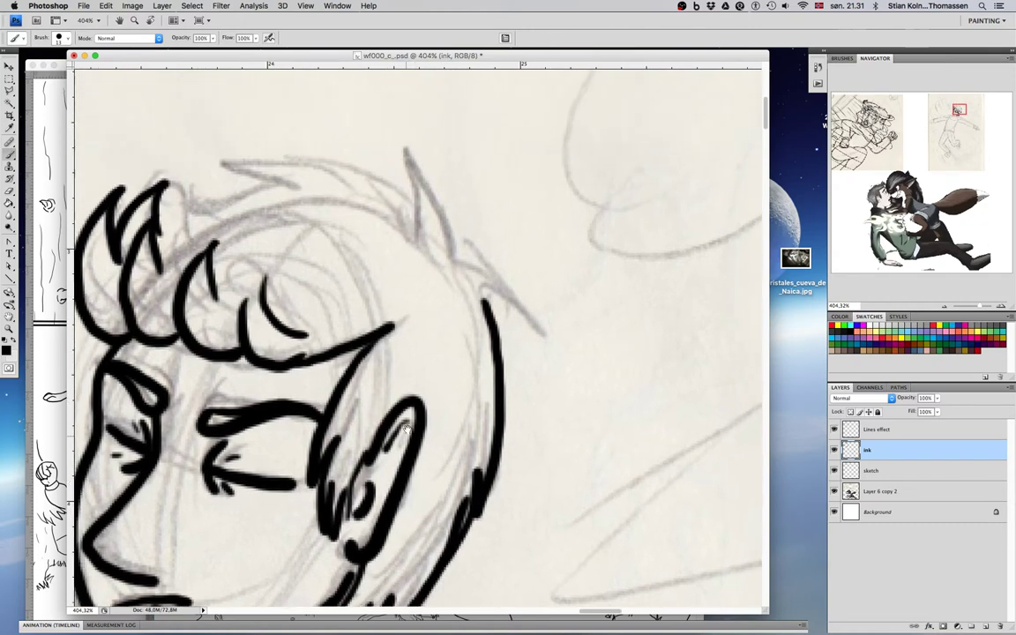
mouse_move(448, 270)
mouse_down()
mouse_move(494, 291)
mouse_move(527, 337)
mouse_move(466, 328)
mouse_up()
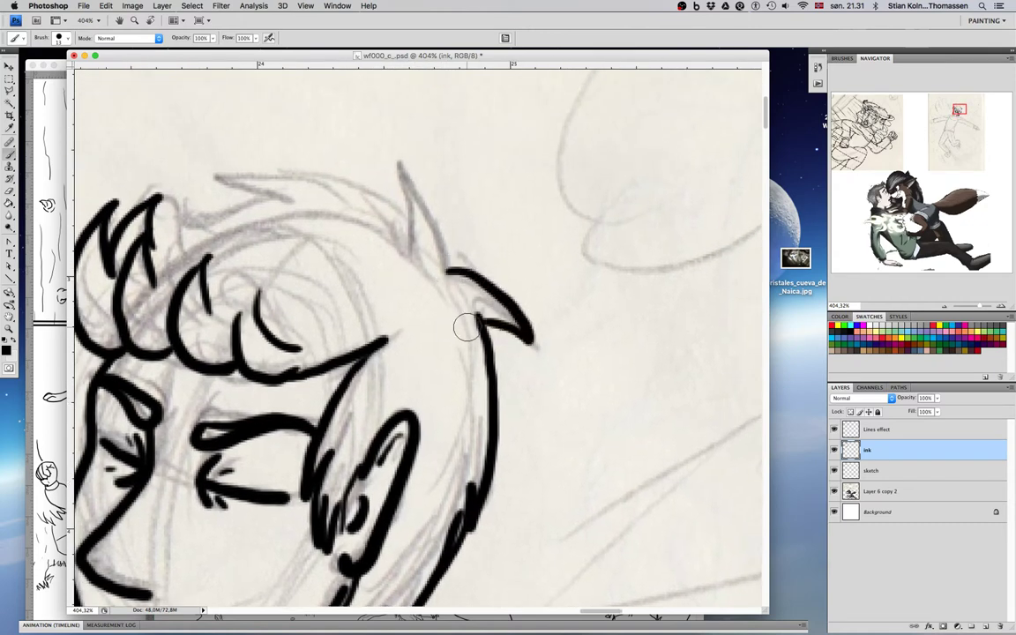
mouse_move(449, 264)
mouse_down()
mouse_move(449, 222)
mouse_move(411, 163)
mouse_move(393, 254)
mouse_up()
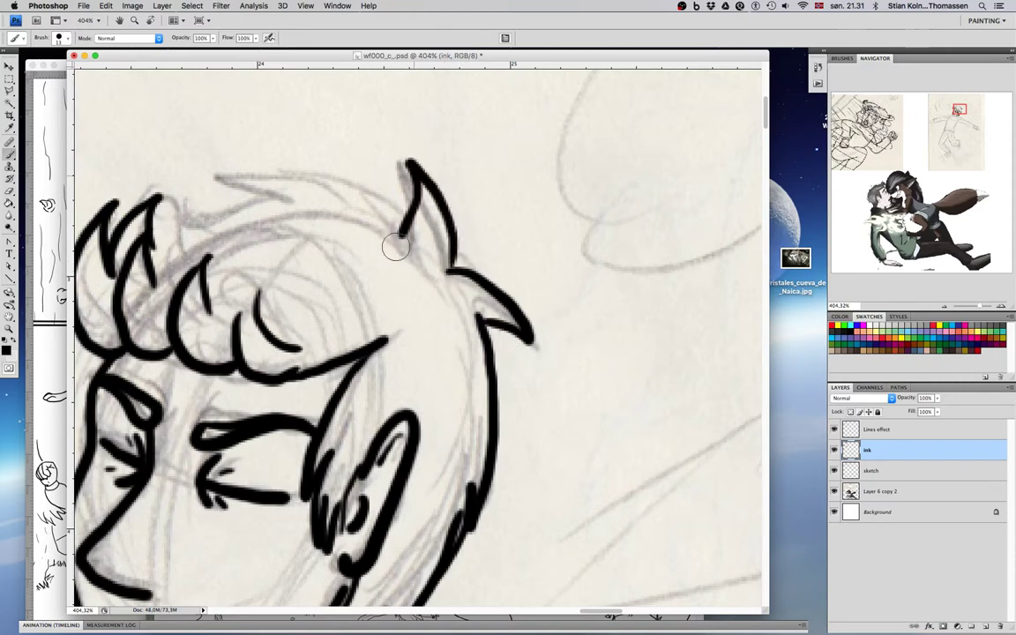
drag(456, 260, 453, 271)
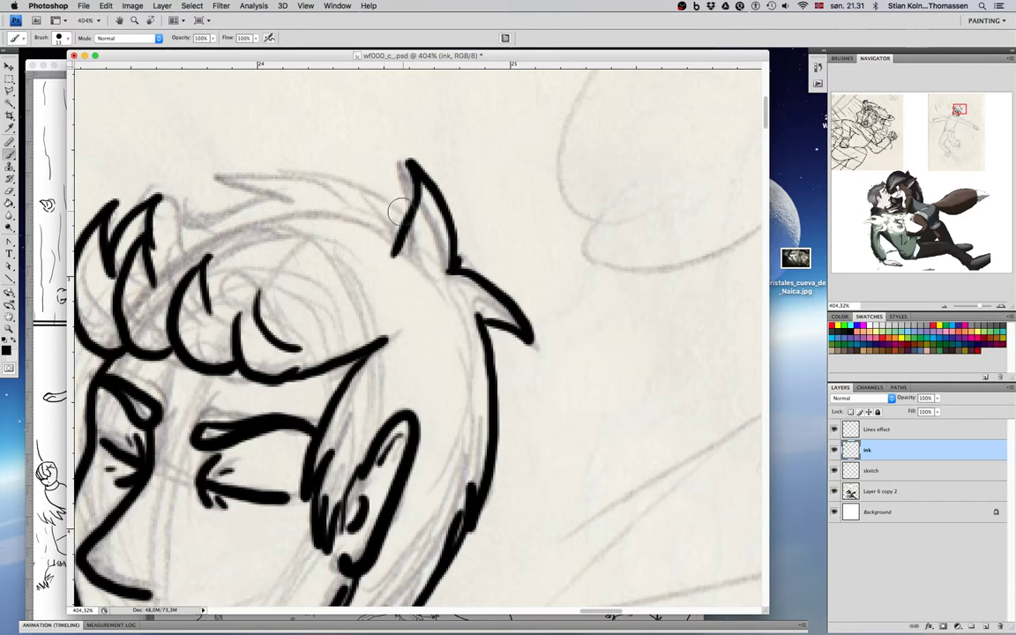
mouse_move(399, 219)
mouse_down()
mouse_move(396, 165)
mouse_move(417, 187)
mouse_up()
mouse_move(329, 233)
mouse_down()
mouse_move(460, 295)
mouse_move(437, 278)
mouse_up()
mouse_move(510, 263)
mouse_down()
mouse_move(480, 238)
mouse_move(434, 225)
mouse_move(335, 218)
mouse_move(312, 223)
mouse_move(390, 250)
mouse_move(343, 257)
mouse_move(258, 307)
mouse_move(263, 292)
mouse_move(327, 257)
mouse_move(388, 225)
mouse_up()
key(super+z)
Step: Ink the neck line below the ear and the rolled collar with its side folds and two thin front crease lines
scroll(582, 333, down, 8)
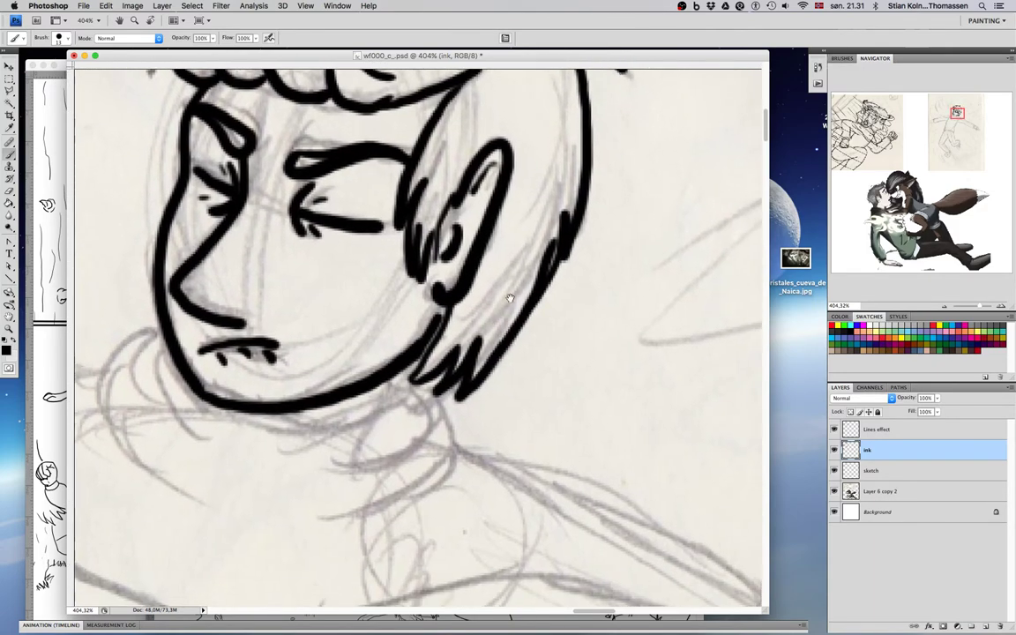
drag(424, 280, 369, 374)
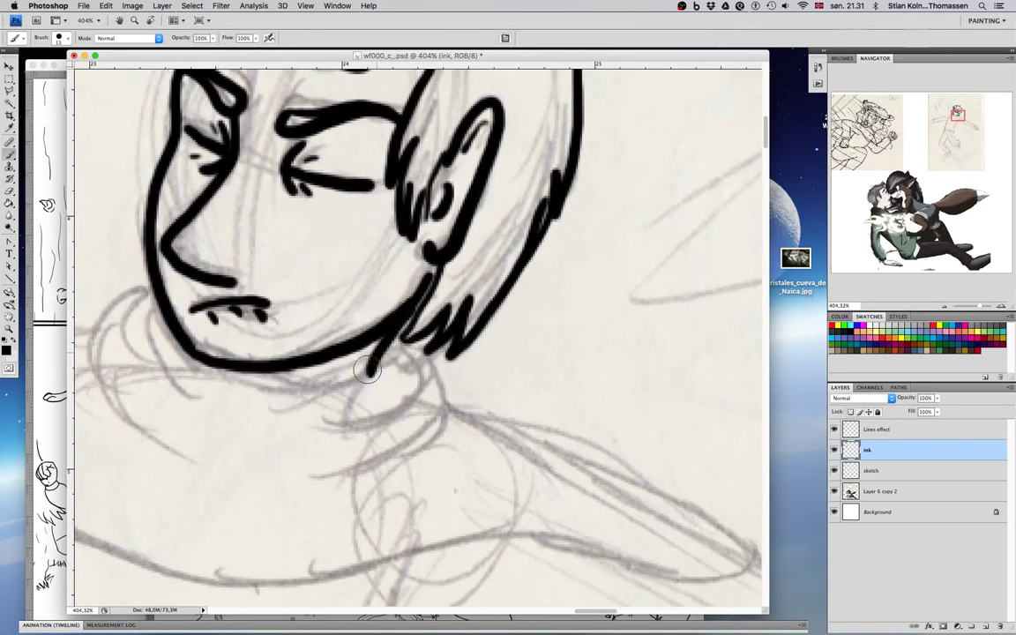
mouse_move(154, 291)
mouse_down()
mouse_move(122, 351)
mouse_move(155, 405)
mouse_move(129, 298)
mouse_move(99, 397)
mouse_move(139, 431)
mouse_up()
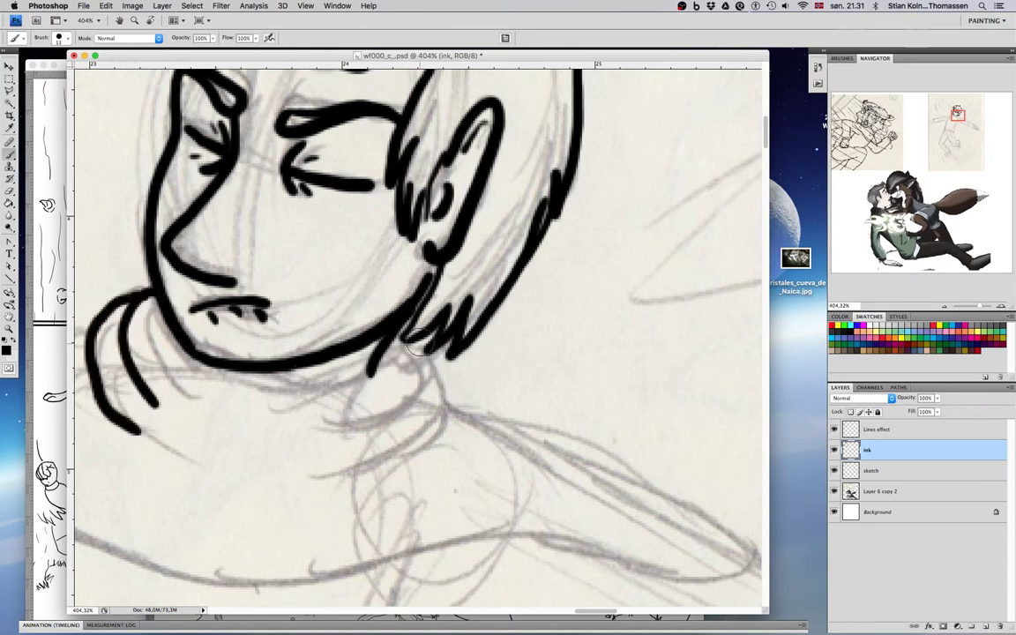
mouse_move(411, 342)
mouse_down()
mouse_move(435, 361)
mouse_move(349, 431)
mouse_up()
mouse_move(427, 356)
mouse_down()
mouse_move(454, 390)
mouse_move(367, 484)
mouse_up()
drag(189, 452, 291, 483)
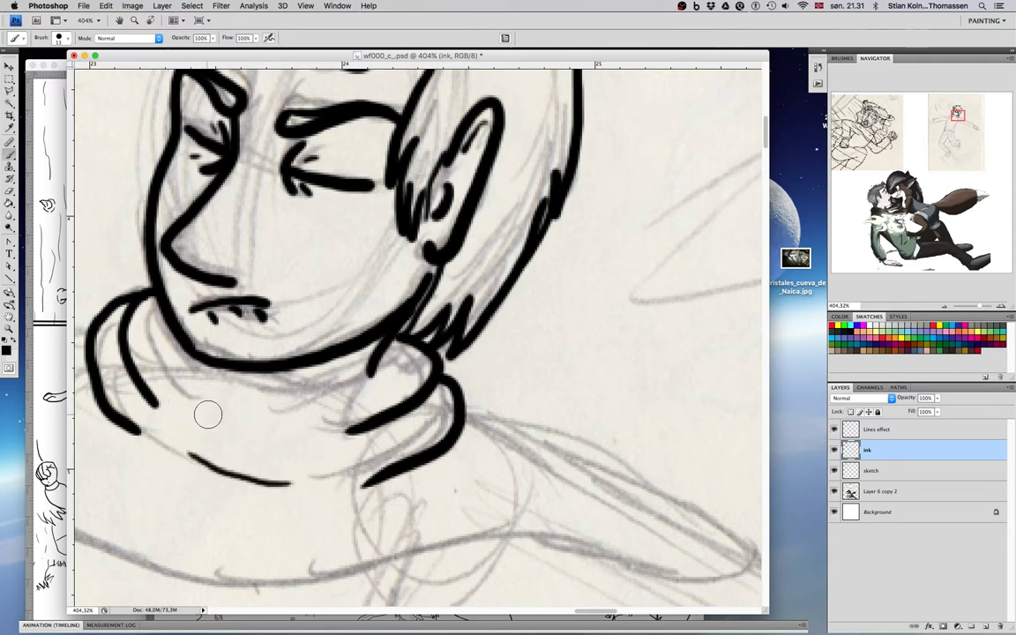
drag(208, 416, 309, 430)
drag(596, 424, 474, 322)
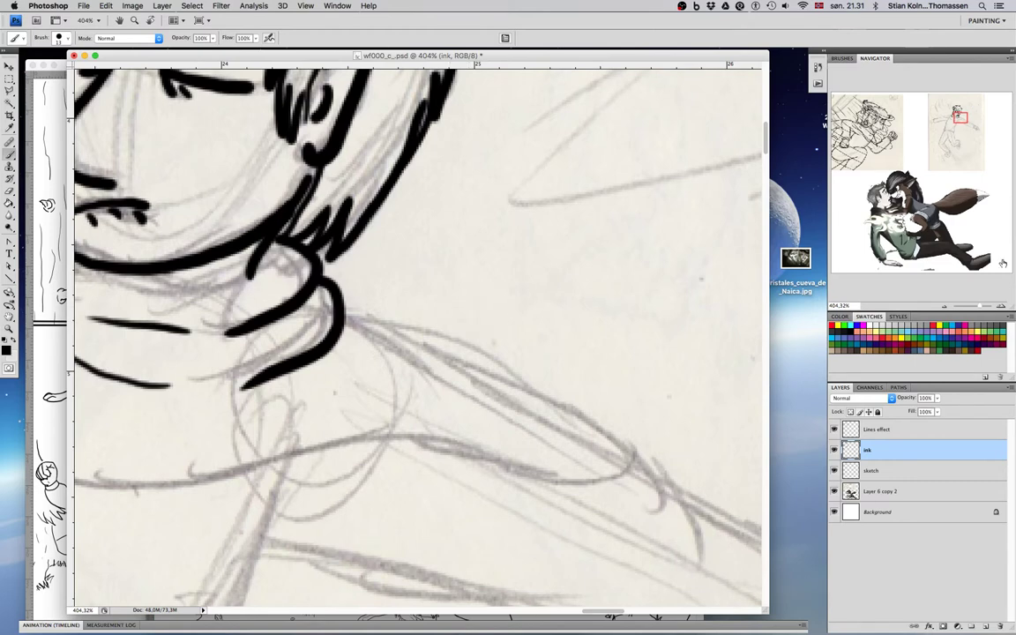
key(super+Tab)
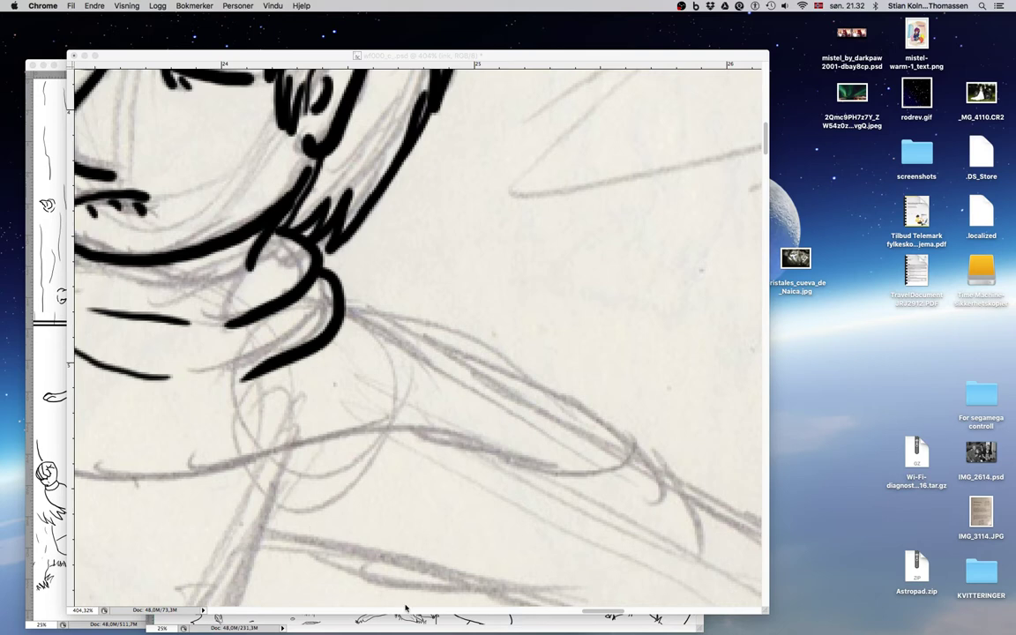
drag(591, 611, 592, 580)
scroll(591, 580, right, 3)
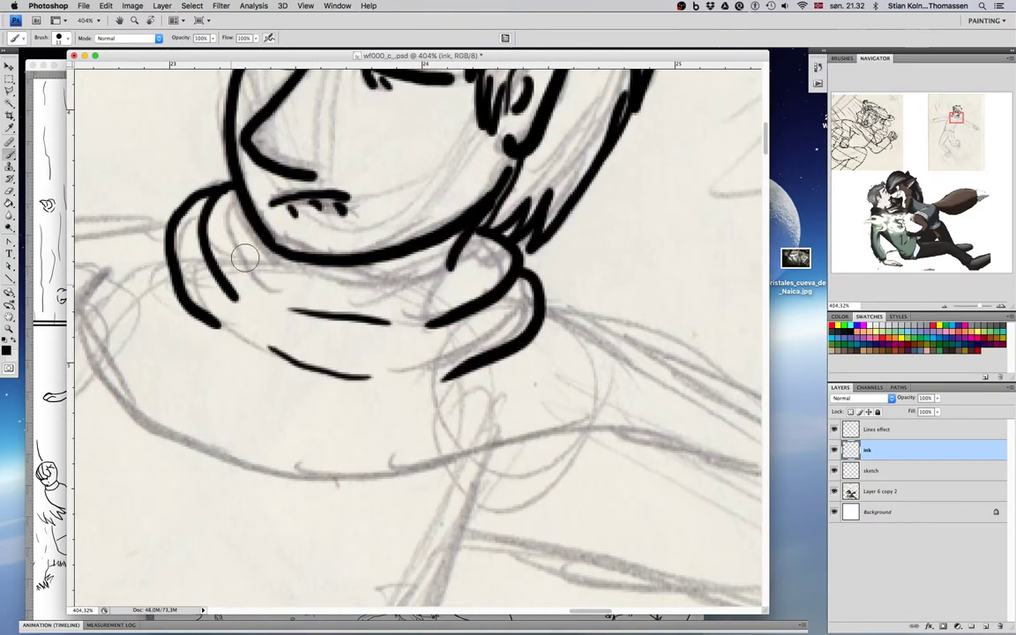
mouse_move(357, 286)
mouse_down()
mouse_move(504, 395)
mouse_move(498, 450)
mouse_up()
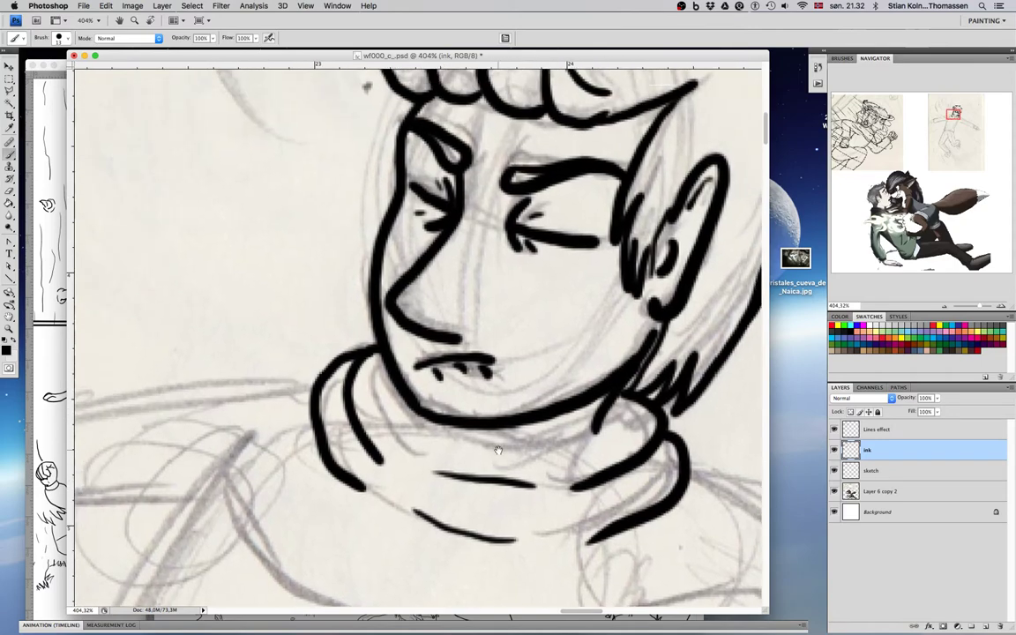
scroll(299, 383, up, 3)
scroll(298, 383, left, 3)
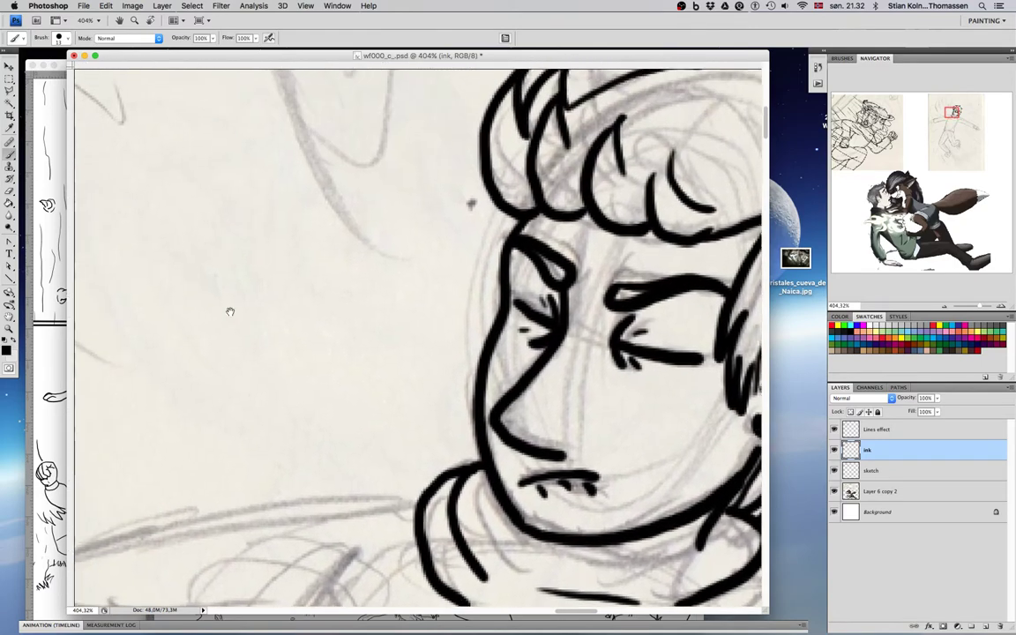
Step: Handwrite the question "Are someone Wathing?" with the brush in the empty area in front of the face
drag(172, 293, 138, 340)
mouse_move(203, 228)
mouse_down()
mouse_move(211, 341)
mouse_move(151, 290)
mouse_up()
mouse_move(252, 334)
mouse_down()
mouse_move(315, 284)
mouse_move(353, 311)
mouse_up()
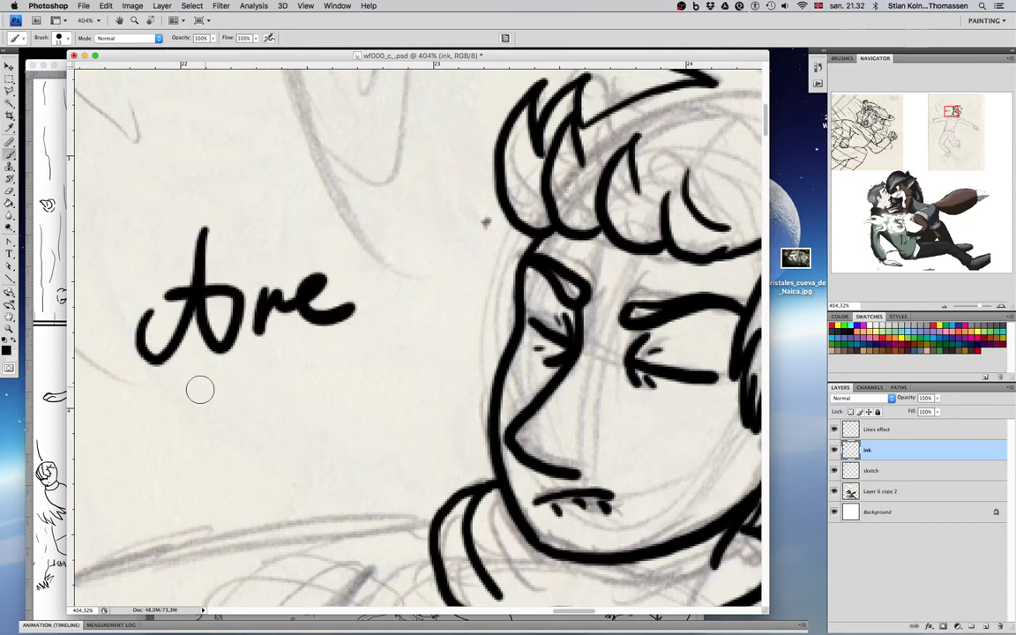
mouse_move(111, 410)
mouse_down()
mouse_move(266, 390)
mouse_move(318, 399)
mouse_move(378, 357)
mouse_move(444, 345)
mouse_move(475, 364)
mouse_up()
mouse_move(95, 494)
mouse_down()
mouse_move(123, 520)
mouse_move(182, 537)
mouse_move(220, 461)
mouse_move(269, 512)
mouse_move(315, 470)
mouse_move(334, 484)
mouse_move(390, 446)
mouse_move(415, 484)
mouse_move(488, 454)
mouse_up()
click(372, 418)
drag(244, 471, 314, 450)
drag(474, 408, 499, 460)
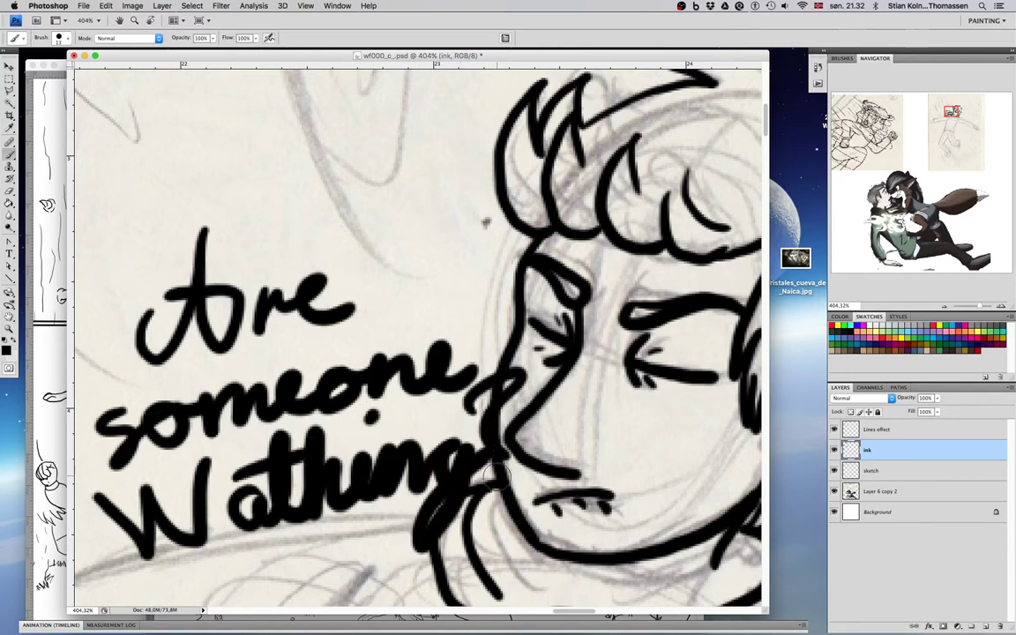
click(496, 501)
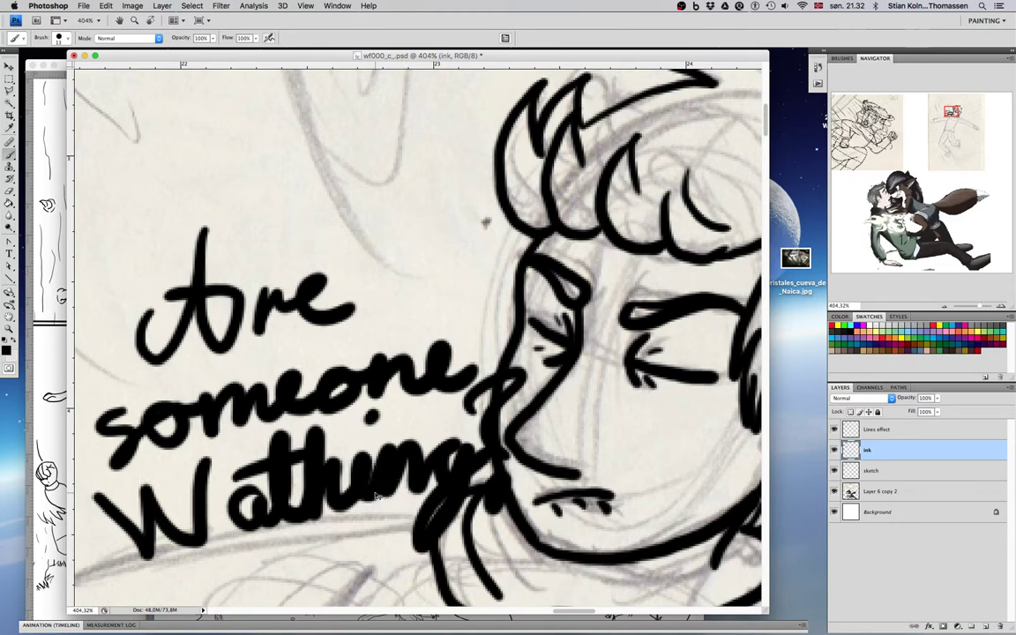
Step: Undo every brush stroke of the handwritten "Are someone Wathing?" question
key(alt+super+z)
key(alt+super+z)
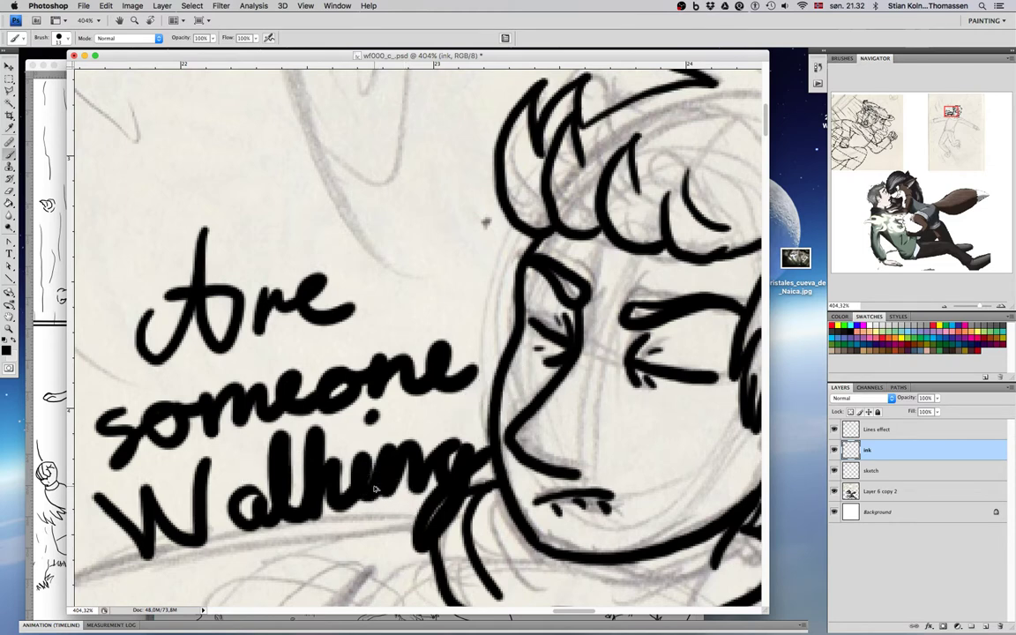
key(super+alt+z)
key(super+alt+z)
key(super+alt+z)
key(super+alt+z)
key(super+alt+z)
key(super+alt+z)
key(super+alt+z)
key(super+alt+z)
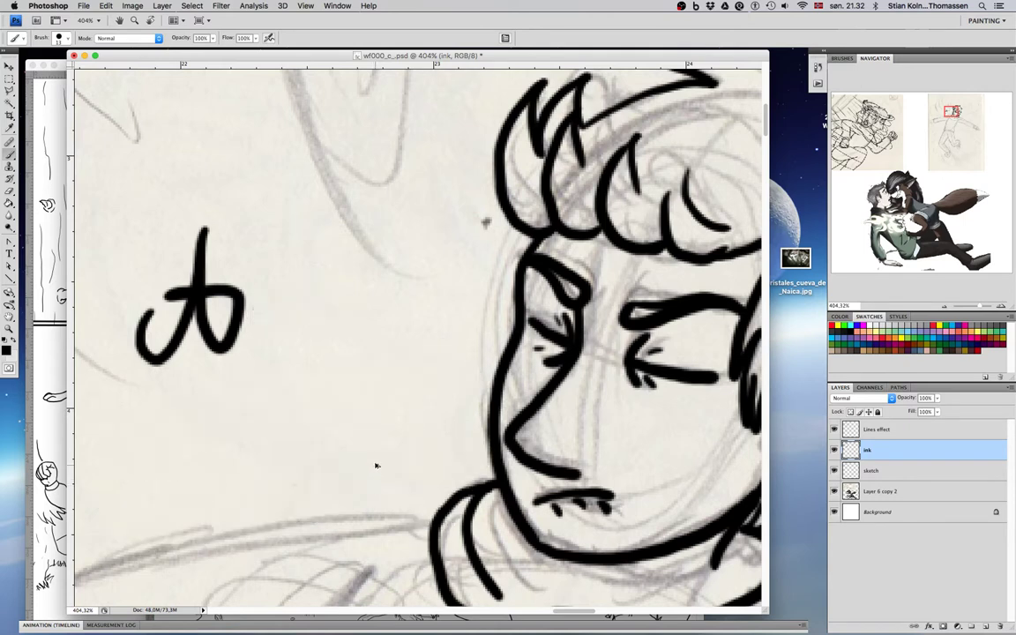
Step: Handwrite "Or are YOUTUBE" with the brush in the empty area in front of the face
mouse_move(142, 254)
mouse_down()
mouse_move(111, 297)
mouse_move(151, 256)
mouse_move(186, 313)
mouse_move(250, 274)
mouse_up()
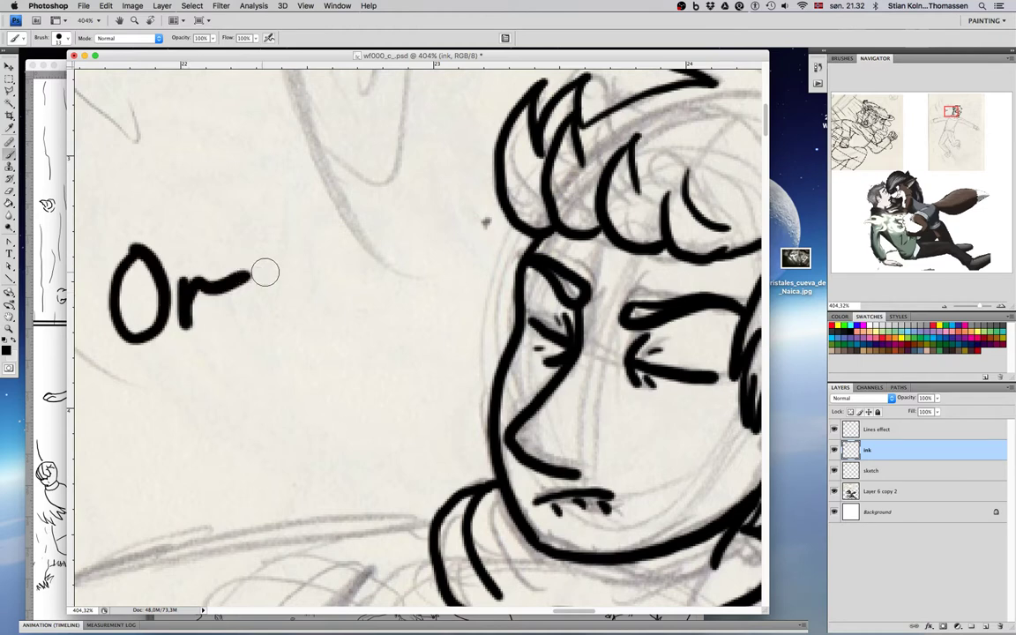
mouse_move(318, 269)
mouse_down()
mouse_move(390, 290)
mouse_move(433, 280)
mouse_up()
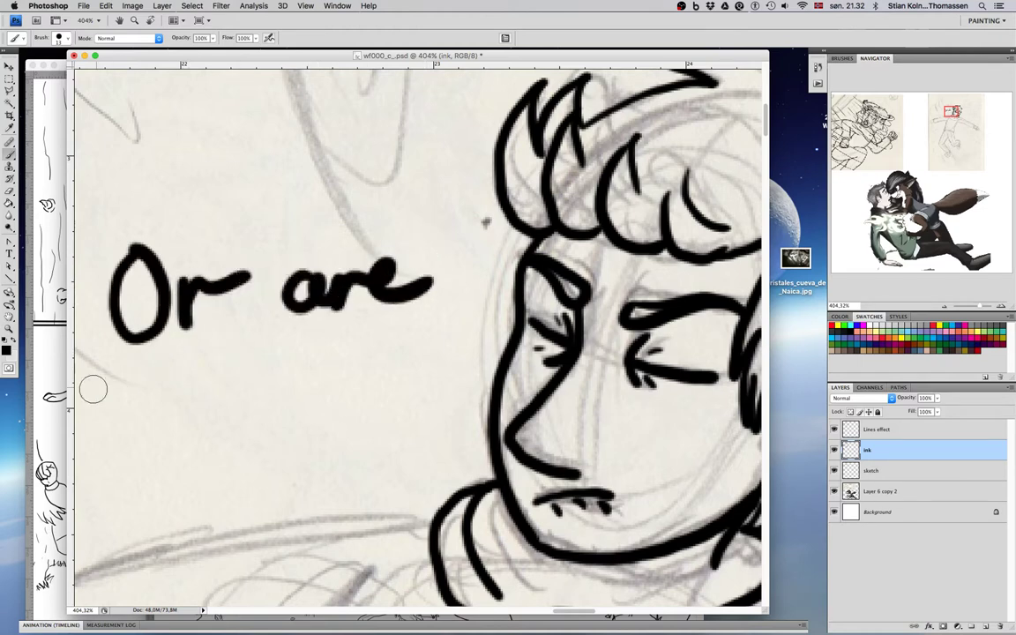
drag(88, 375, 137, 361)
drag(130, 404, 133, 458)
mouse_move(179, 363)
mouse_down()
mouse_move(238, 413)
mouse_move(240, 369)
mouse_move(319, 347)
mouse_up()
drag(288, 352, 287, 415)
mouse_move(338, 351)
mouse_down()
mouse_move(437, 335)
mouse_move(460, 346)
mouse_up()
drag(458, 380, 484, 377)
drag(457, 399, 494, 397)
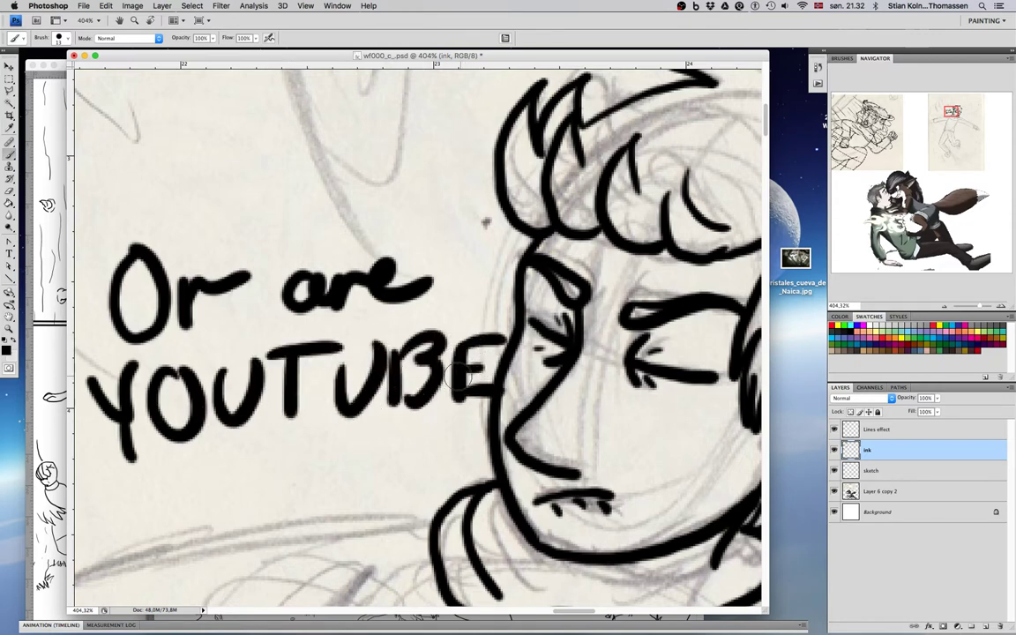
Step: Undo every brush stroke of the handwritten "Or are YOUTUBE" text
key(super+alt+z)
key(super+alt+z)
key(super+alt+z)
key(super+alt+z)
key(super+alt+z)
key(super+alt+z)
key(super+alt+z)
key(super+alt+z)
key(super+alt+z)
key(super+alt+z)
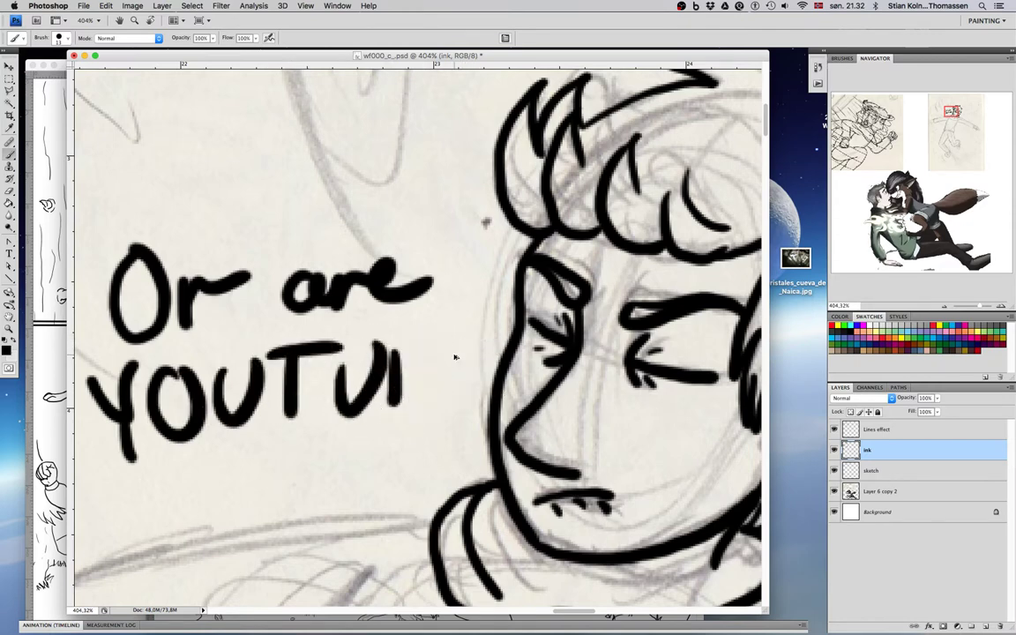
key(super+alt+z)
key(super+alt+z)
key(super+alt+z)
key(super+alt+z)
key(super+alt+z)
key(super+alt+z)
key(super+alt+z)
key(super+alt+z)
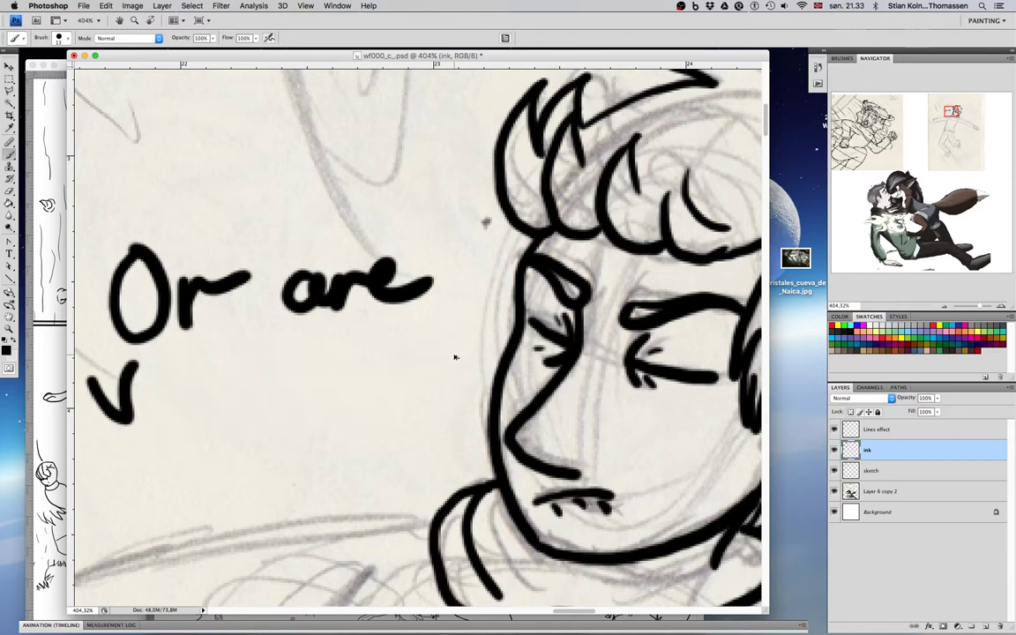
key(super+alt+z)
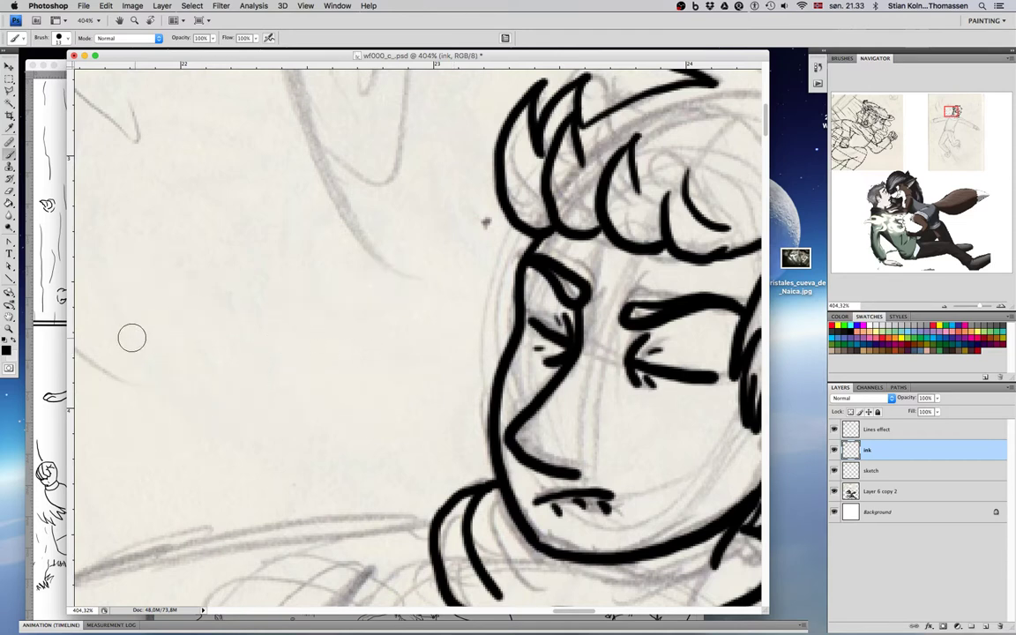
Step: Handwrite "Counting me?" with the brush in the empty area in front of the face
mouse_move(131, 282)
mouse_down()
mouse_move(131, 372)
mouse_move(172, 342)
mouse_move(160, 326)
mouse_move(233, 322)
mouse_move(266, 337)
mouse_move(279, 325)
mouse_move(318, 346)
mouse_move(319, 293)
mouse_move(377, 333)
mouse_move(411, 331)
mouse_move(412, 353)
mouse_move(432, 371)
mouse_move(478, 310)
mouse_up()
click(388, 262)
drag(351, 265, 304, 271)
mouse_move(179, 426)
mouse_down()
mouse_move(225, 442)
mouse_move(248, 416)
mouse_move(232, 460)
mouse_move(256, 451)
mouse_move(254, 421)
mouse_move(310, 430)
mouse_up()
drag(323, 379, 339, 421)
click(346, 460)
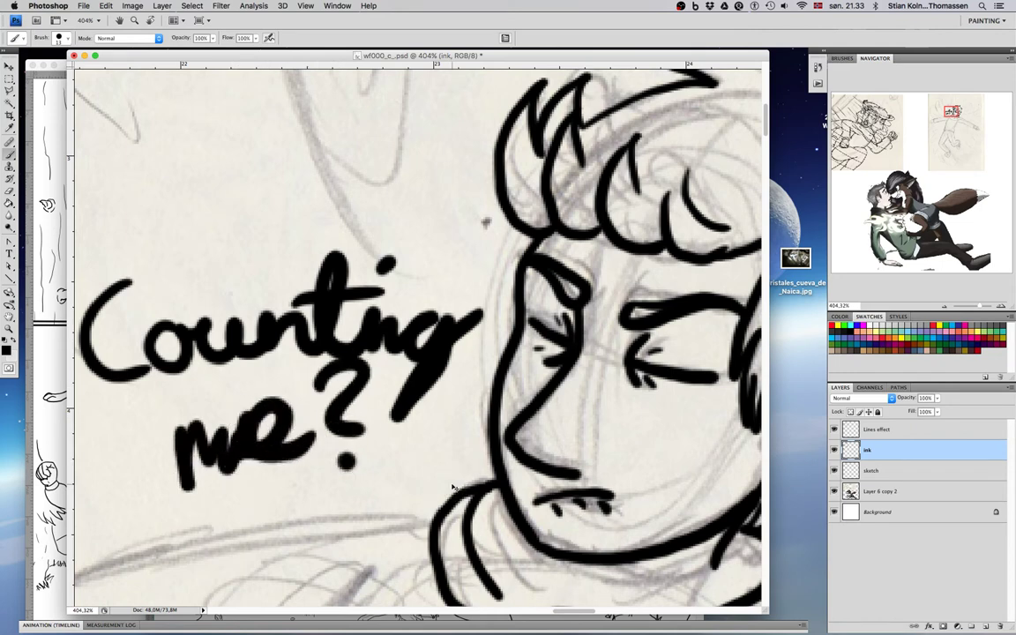
Step: Undo every brush stroke of the handwritten "Counting me?" text
key(super+alt+z)
key(super+alt+z)
key(super+alt+z)
key(super+alt+z)
key(super+alt+z)
key(super+alt+z)
key(super+alt+z)
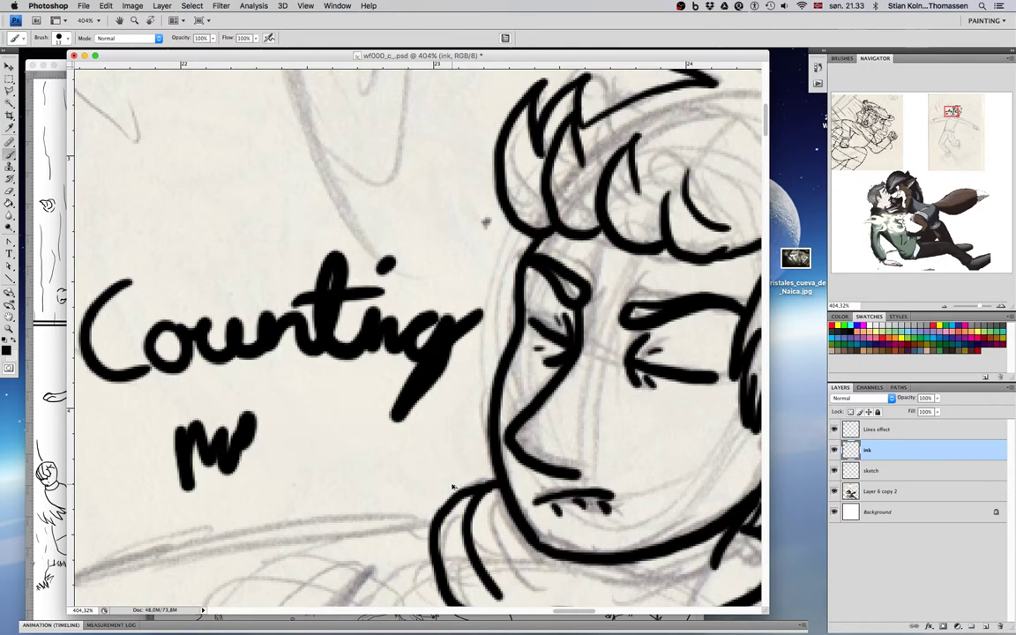
key(super+alt+z)
key(super+alt+z)
key(super+alt+z)
key(super+alt+z)
key(super+alt+z)
key(super+alt+z)
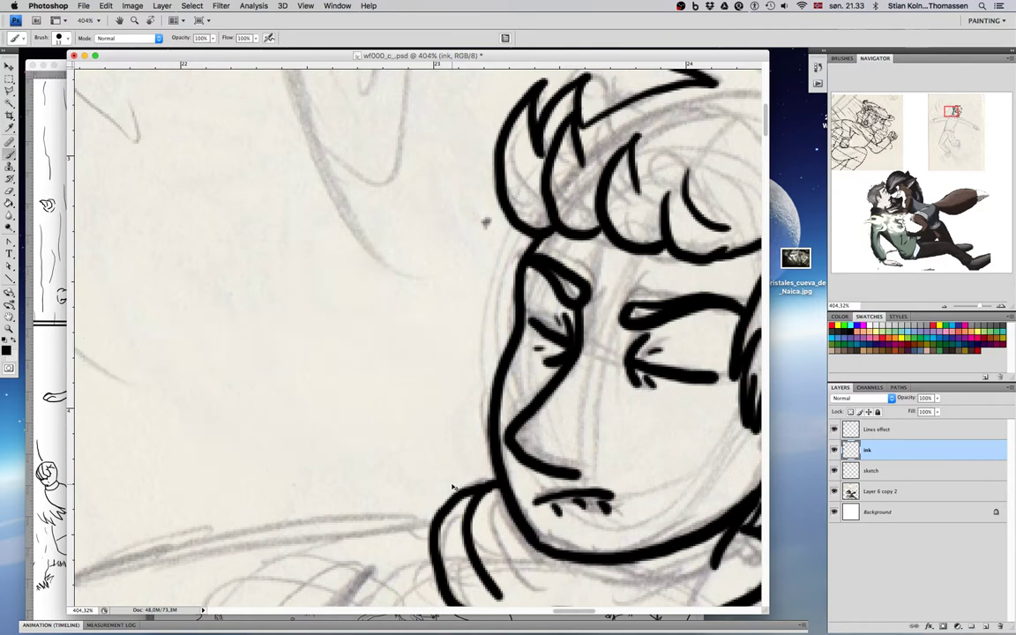
Step: Rotate the canvas and ink the upper contour of the outstretched arm from the collar to just before the sleeve cuff
drag(398, 483, 416, 240)
scroll(420, 317, down, 2)
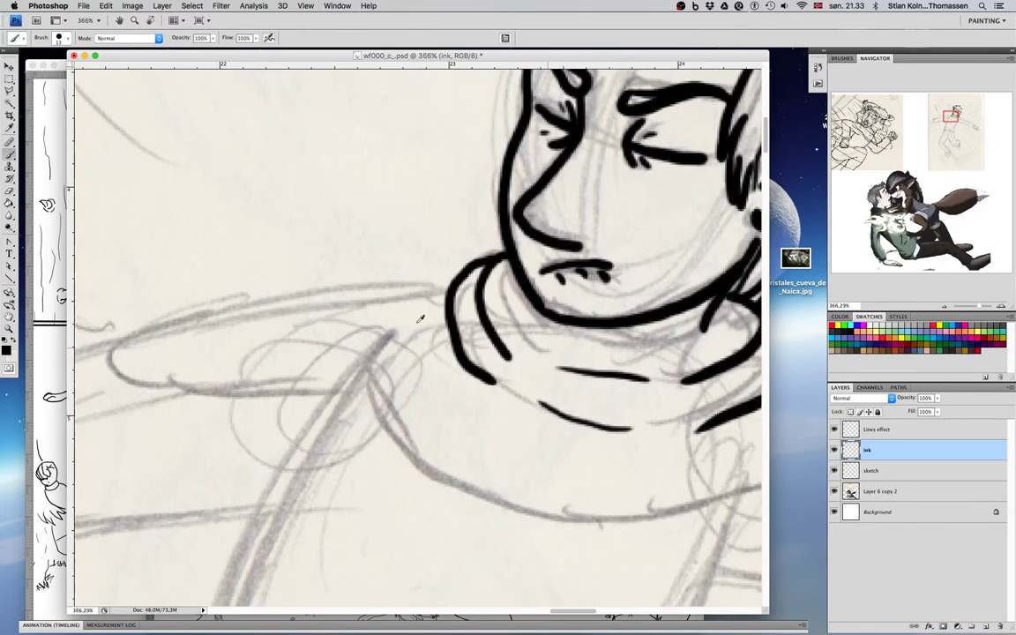
scroll(418, 326, down, 2)
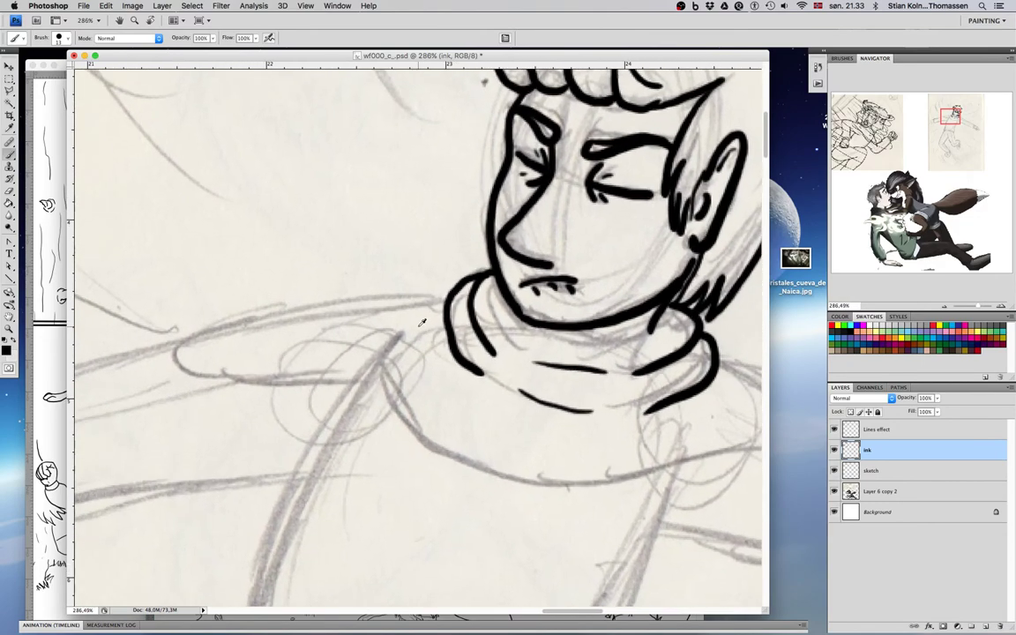
scroll(418, 326, up, 3)
scroll(417, 327, down, 3)
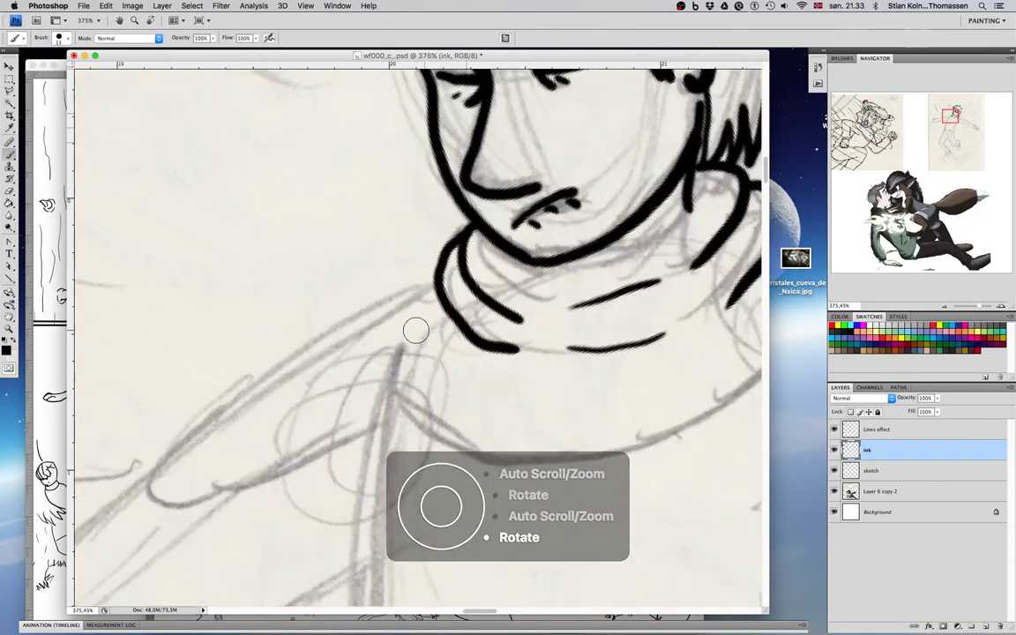
drag(361, 375, 483, 286)
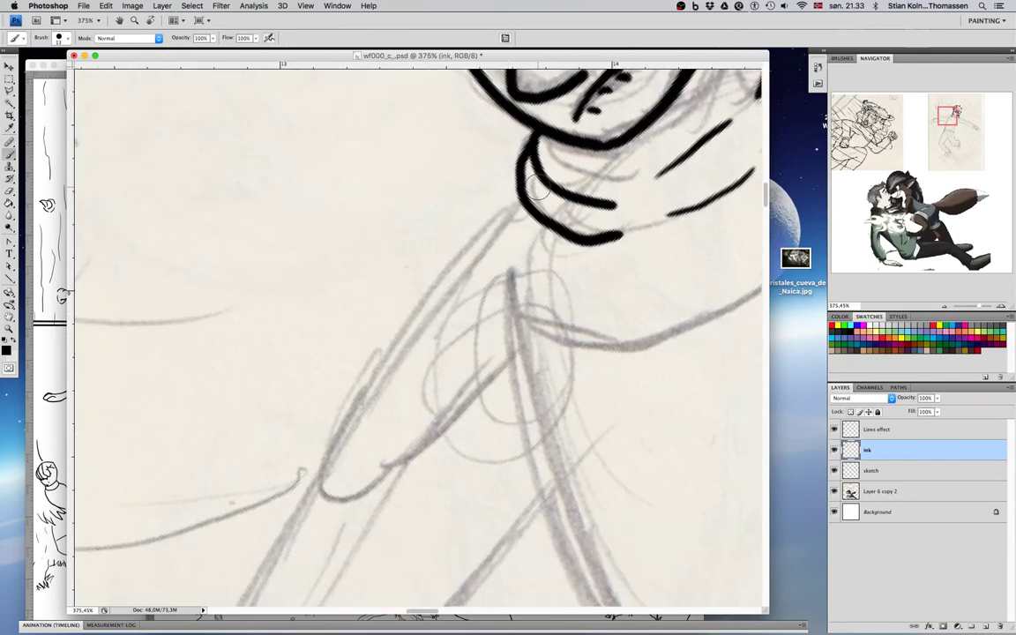
mouse_move(524, 194)
mouse_down()
mouse_move(386, 349)
mouse_move(290, 485)
mouse_move(303, 491)
mouse_up()
mouse_move(345, 459)
mouse_down()
mouse_move(478, 204)
mouse_move(427, 240)
mouse_move(353, 380)
mouse_move(213, 499)
mouse_up()
mouse_move(265, 449)
mouse_down()
mouse_move(359, 366)
mouse_move(415, 257)
mouse_up()
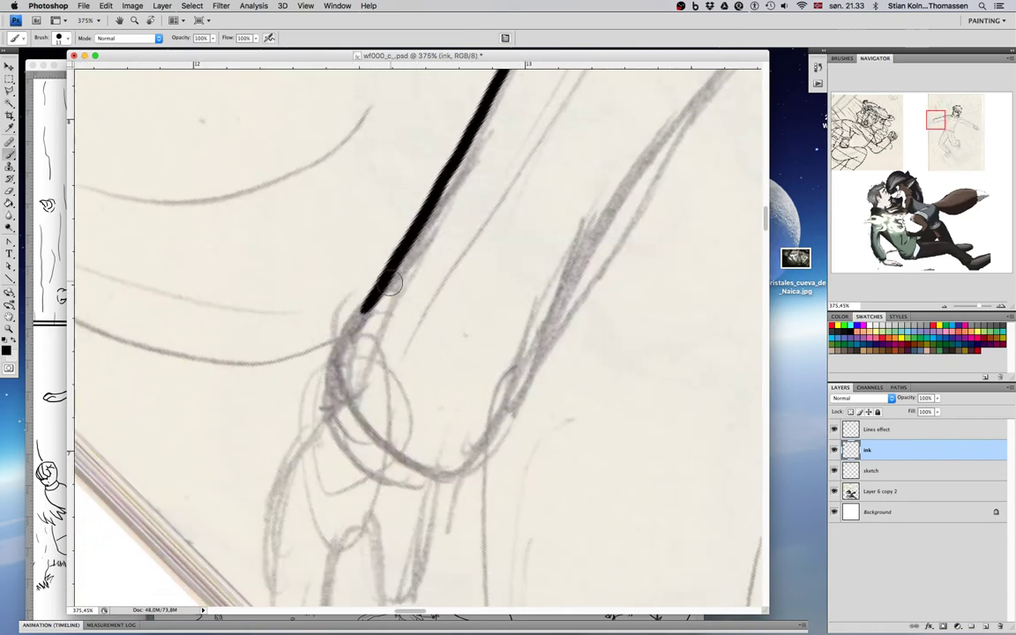
Step: Ink the rounded sleeve cuff, the sleeve's lower contour and a short fold, undoing and redrawing the stroke up from the cuff
mouse_move(370, 296)
mouse_down()
mouse_move(337, 346)
mouse_move(335, 391)
mouse_move(362, 432)
mouse_move(422, 464)
mouse_move(481, 454)
mouse_up()
mouse_move(569, 367)
mouse_down()
mouse_move(335, 510)
mouse_move(280, 573)
mouse_up()
mouse_move(544, 145)
mouse_down()
mouse_move(418, 314)
mouse_move(325, 425)
mouse_up()
drag(378, 472, 415, 234)
mouse_move(328, 365)
mouse_down()
mouse_move(284, 479)
mouse_move(335, 309)
mouse_move(408, 212)
mouse_up()
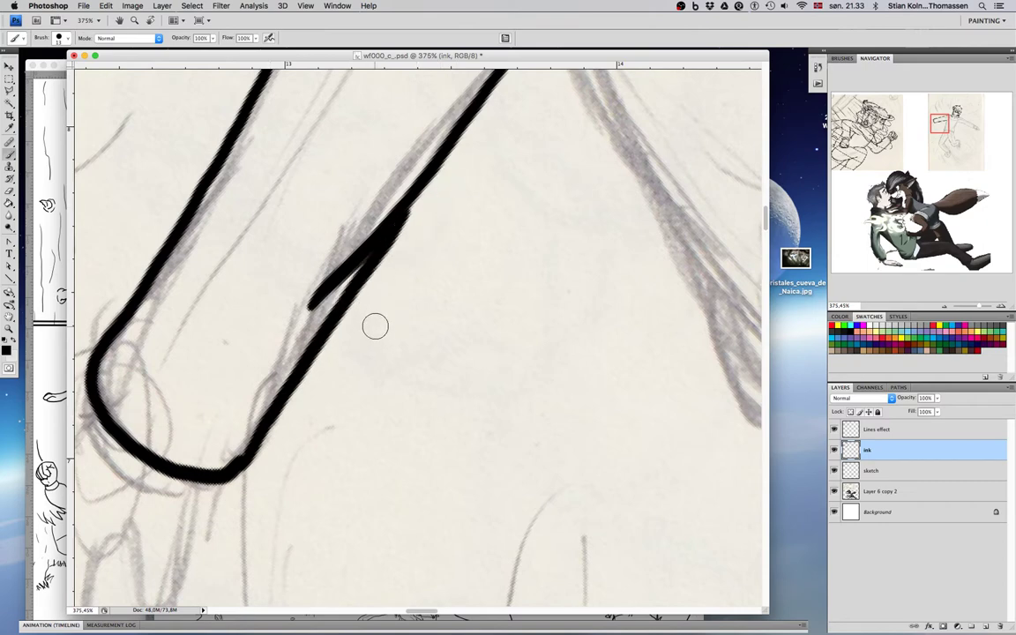
key(super+z)
mouse_move(238, 459)
mouse_down()
mouse_move(278, 322)
mouse_move(390, 211)
mouse_up()
Step: Ink the hand hanging from the sleeve cuff with its pointed fingers, undoing the first stroke and redrawing it
mouse_move(288, 447)
mouse_down()
mouse_move(469, 242)
mouse_move(481, 245)
mouse_up()
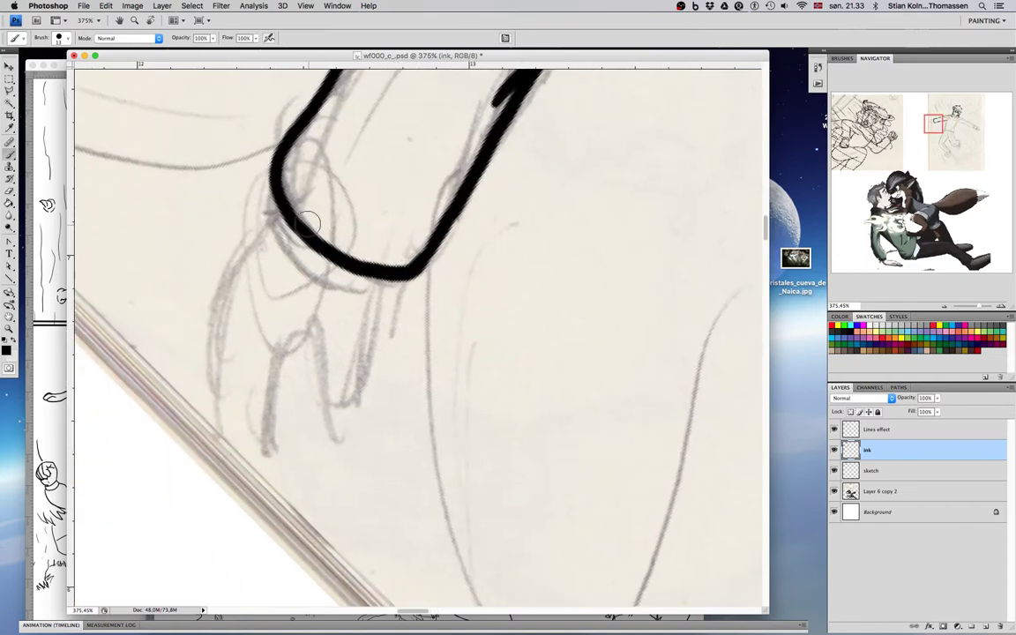
mouse_move(277, 201)
mouse_down()
mouse_move(229, 269)
mouse_move(213, 341)
mouse_move(217, 411)
mouse_move(258, 488)
mouse_move(274, 467)
mouse_move(290, 318)
mouse_move(315, 322)
mouse_move(332, 361)
mouse_move(331, 420)
mouse_move(362, 432)
mouse_move(386, 350)
mouse_move(393, 275)
mouse_up()
key(super+z)
mouse_move(275, 208)
mouse_down()
mouse_move(226, 298)
mouse_move(214, 379)
mouse_move(232, 465)
mouse_move(260, 475)
mouse_move(278, 346)
mouse_move(310, 325)
mouse_move(325, 450)
mouse_move(324, 417)
mouse_move(328, 444)
mouse_move(343, 431)
mouse_move(374, 344)
mouse_move(382, 266)
mouse_up()
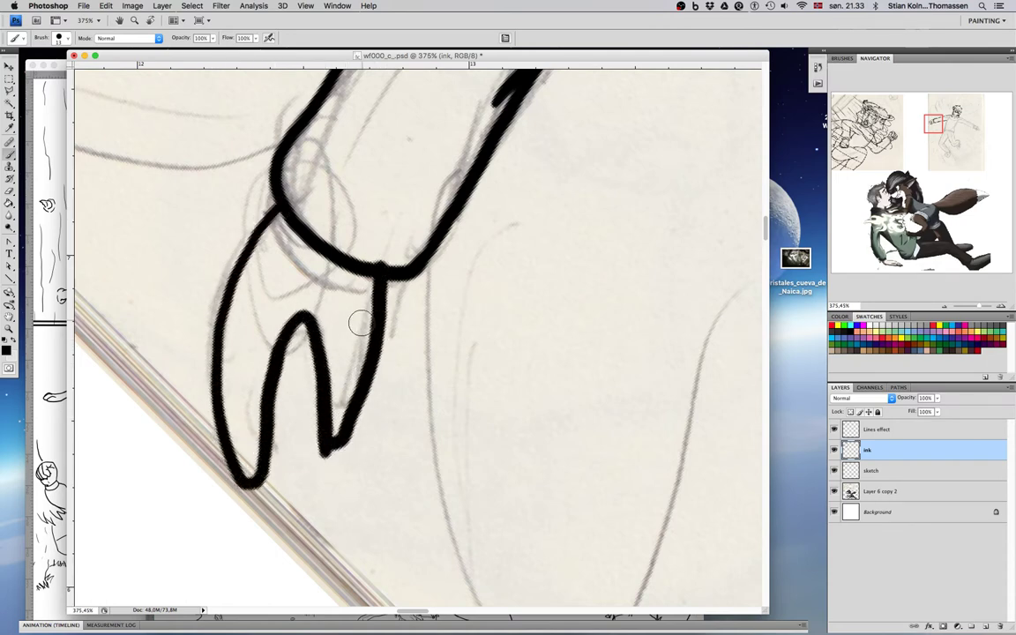
Step: Erase the overshooting tip of the shorter finger and ink a second curved line along the hand's outer edge
key(e)
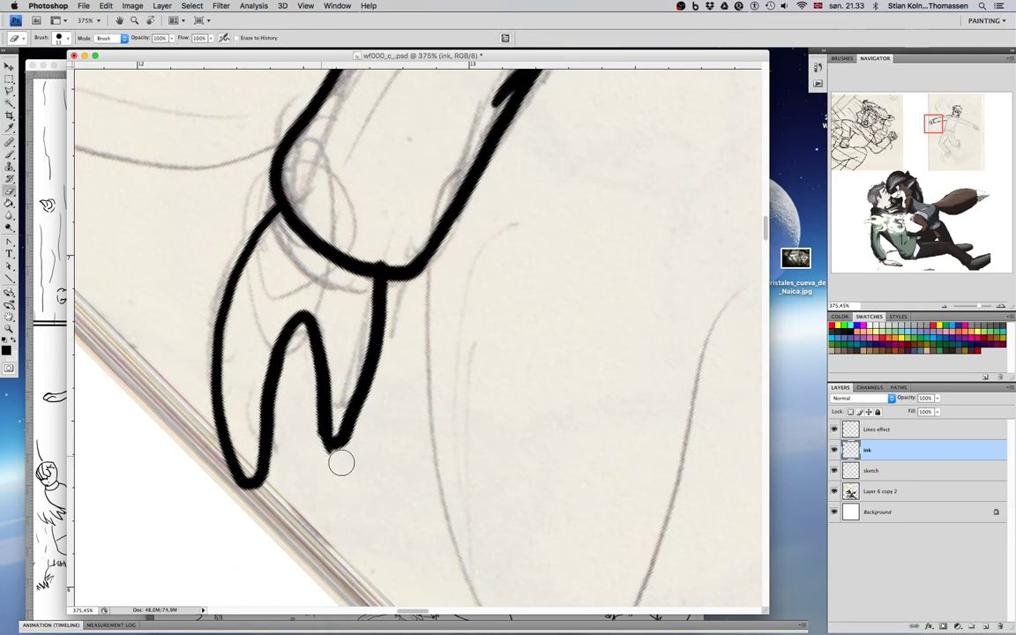
drag(315, 428, 349, 451)
key(b)
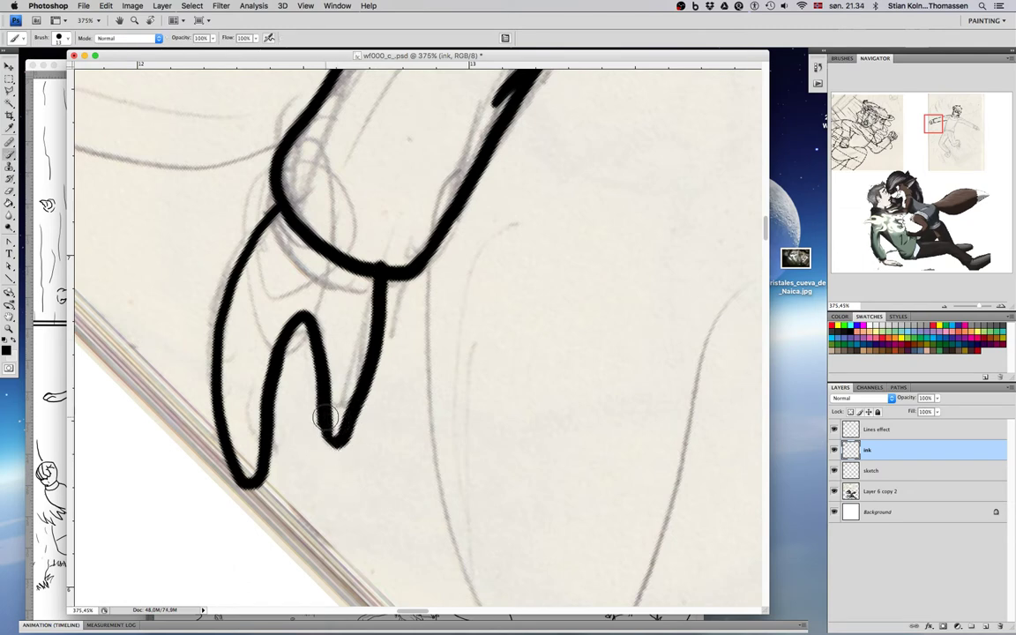
drag(379, 358, 390, 426)
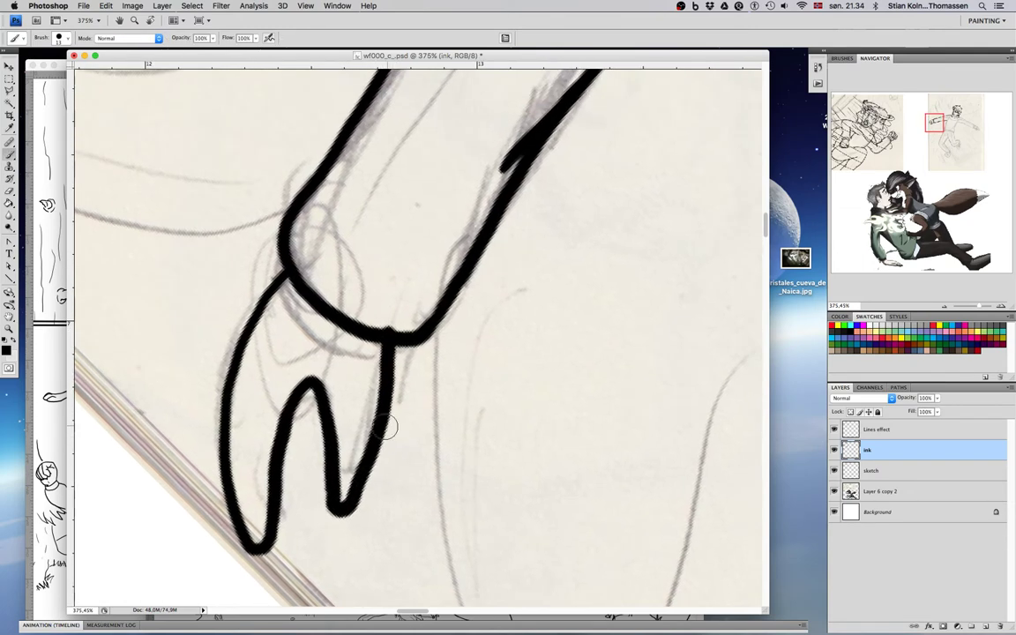
mouse_move(228, 360)
mouse_down()
mouse_move(209, 462)
mouse_move(239, 544)
mouse_up()
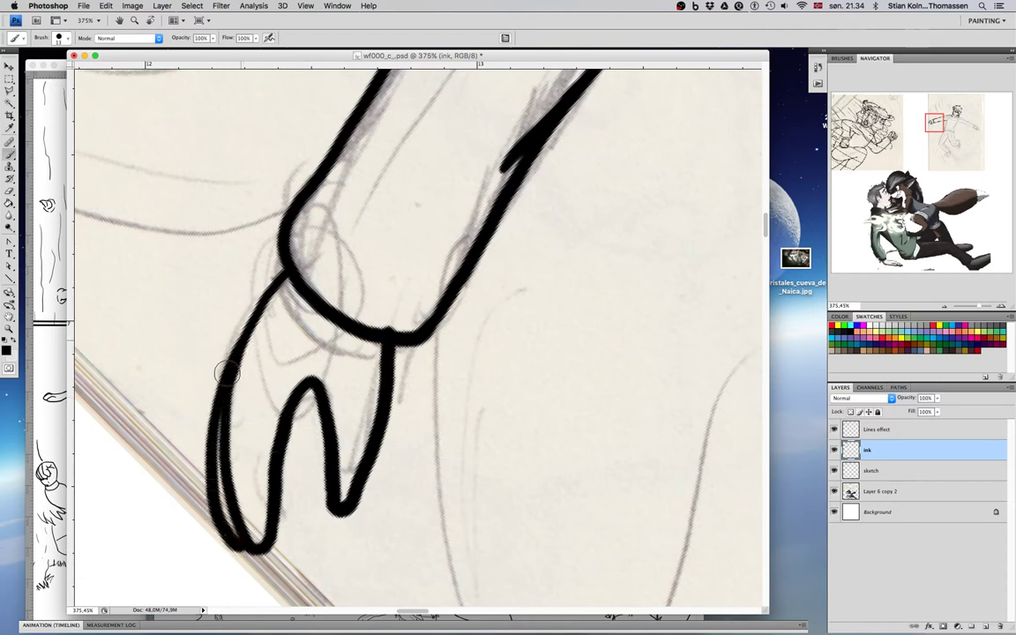
mouse_move(389, 401)
mouse_down()
mouse_move(353, 488)
mouse_move(381, 396)
mouse_up()
Step: Ink the torso's side contour below the finished arm, from the armpit down to the waist hem
scroll(351, 410, down, 5)
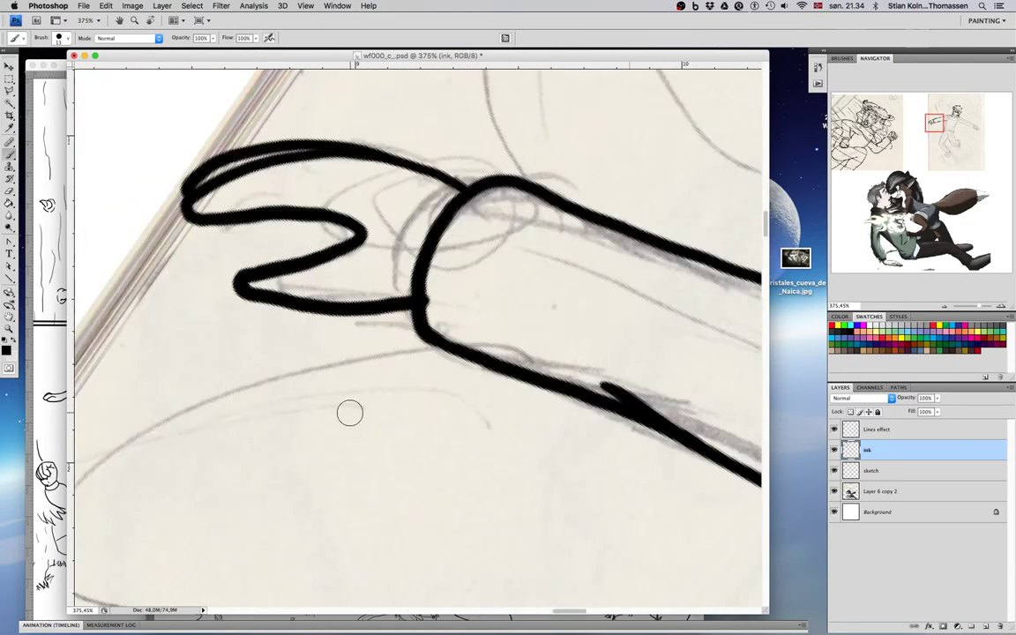
scroll(351, 412, down, 3)
scroll(350, 411, down, 8)
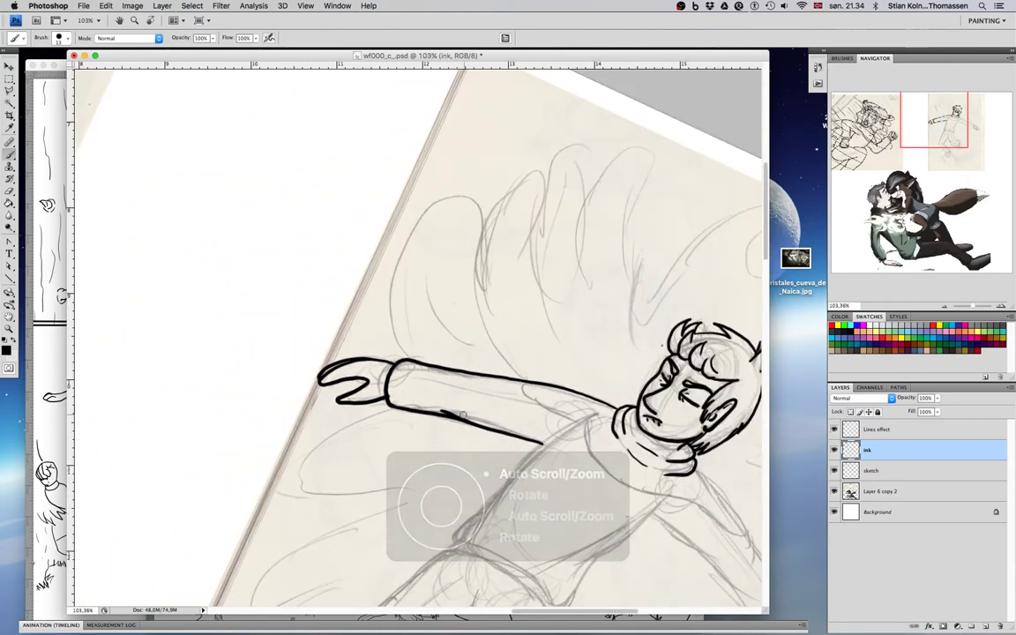
scroll(458, 417, down, 1)
scroll(454, 421, up, 5)
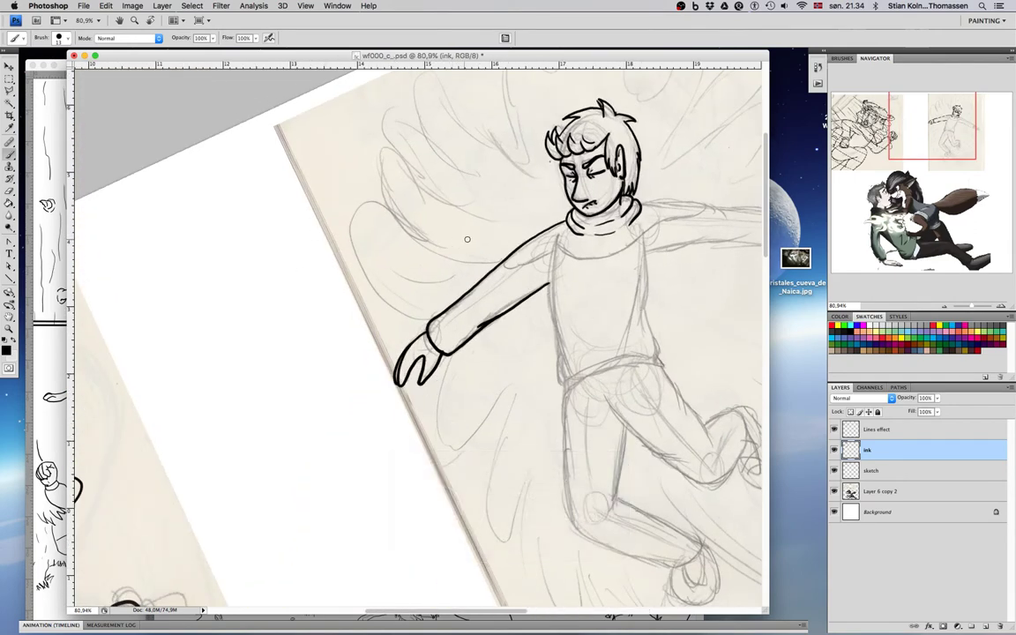
scroll(575, 255, down, 3)
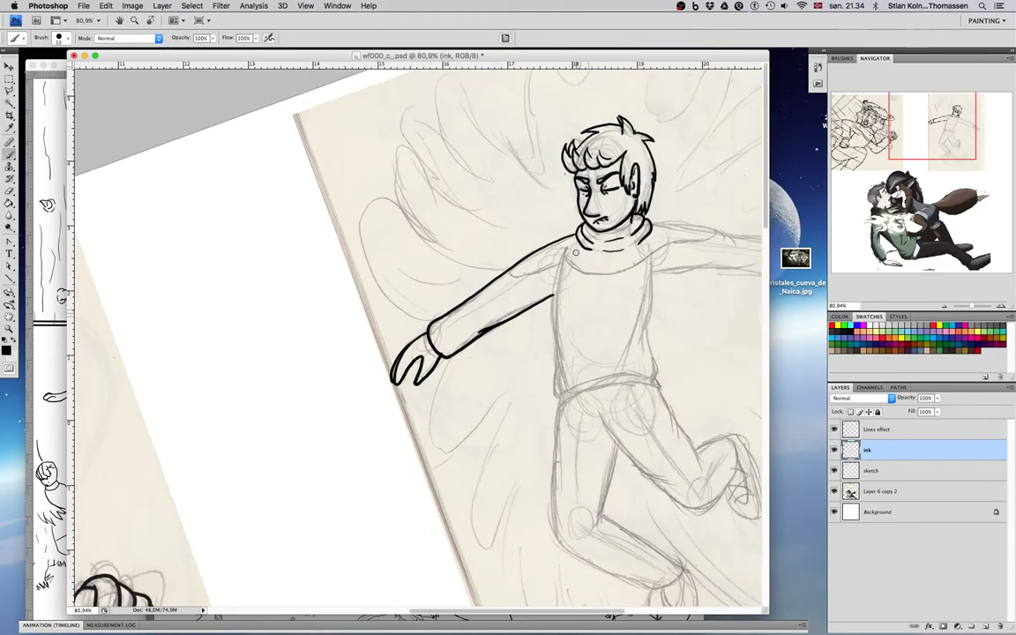
scroll(576, 261, up, 1)
scroll(602, 266, up, 1)
scroll(540, 240, up, 8)
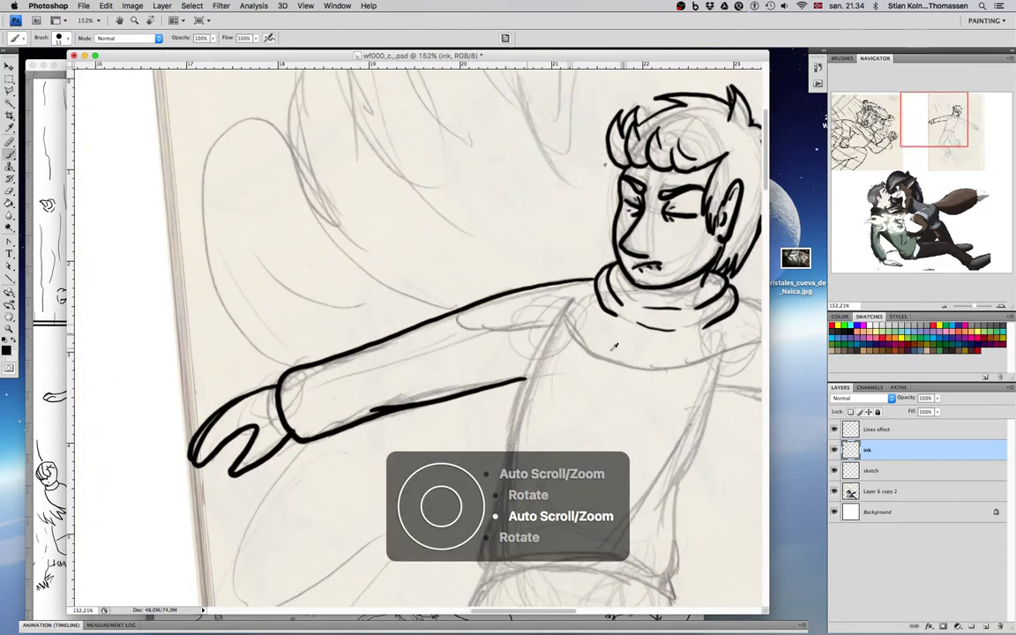
mouse_move(531, 157)
mouse_down()
mouse_move(448, 305)
mouse_move(424, 378)
mouse_move(404, 513)
mouse_up()
drag(448, 472, 480, 217)
Step: Ink the sweater's waist hem as two curved lines, undoing the first upper stroke and redrawing it
mouse_move(442, 252)
mouse_down()
mouse_move(433, 322)
mouse_move(394, 376)
mouse_move(382, 420)
mouse_move(389, 448)
mouse_move(398, 452)
mouse_move(403, 430)
mouse_move(426, 411)
mouse_move(486, 389)
mouse_move(627, 394)
mouse_move(476, 330)
mouse_up()
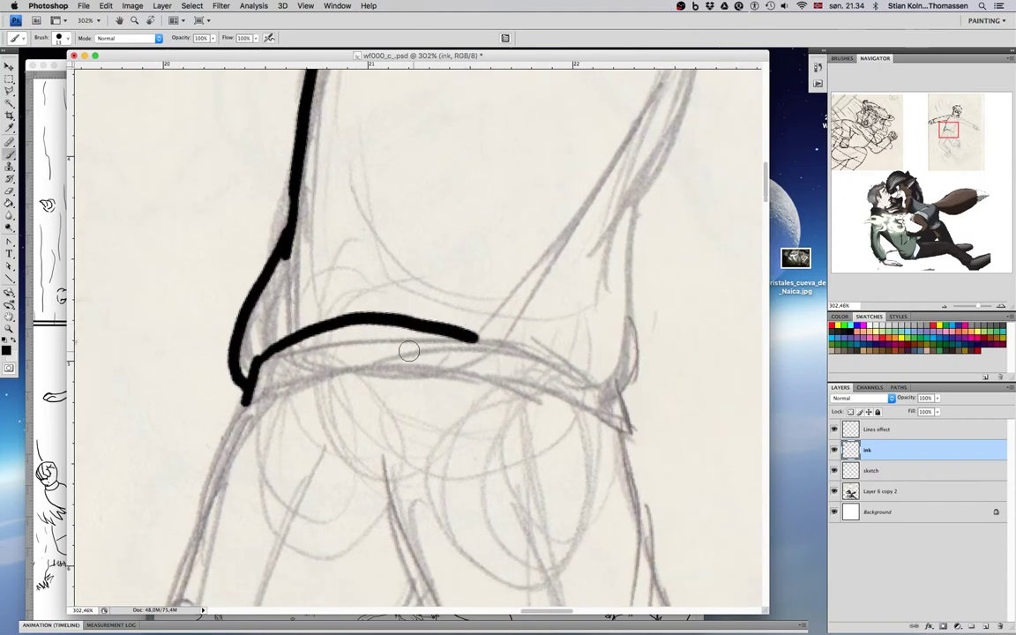
key(super+z)
mouse_move(257, 359)
mouse_down()
mouse_move(364, 338)
mouse_move(439, 342)
mouse_move(554, 367)
mouse_move(620, 405)
mouse_move(611, 390)
mouse_move(622, 430)
mouse_up()
mouse_move(248, 399)
mouse_down()
mouse_move(333, 372)
mouse_move(423, 365)
mouse_move(534, 384)
mouse_move(620, 434)
mouse_up()
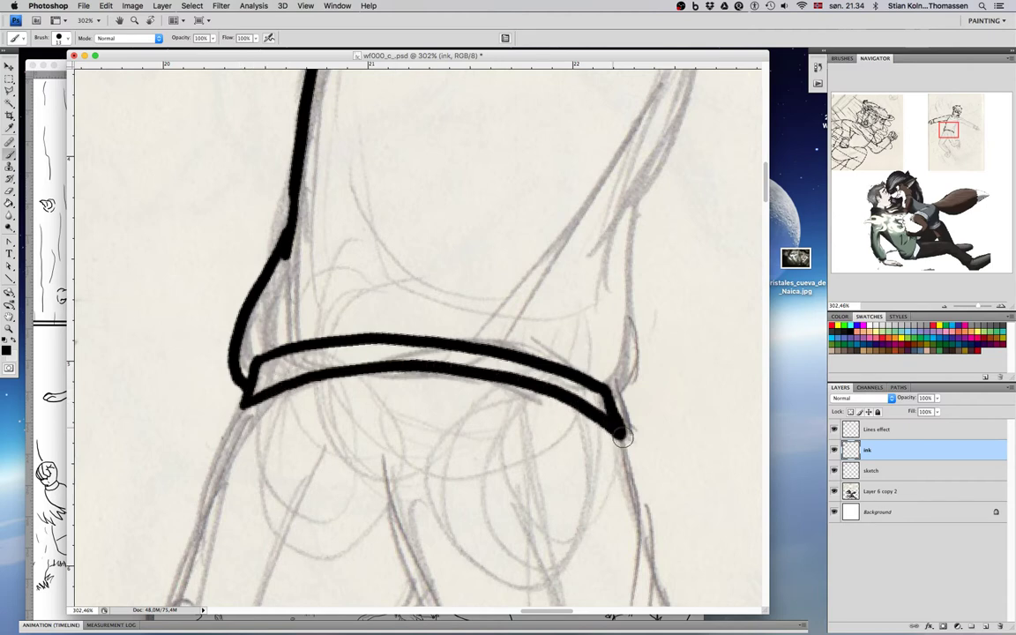
Step: Ink the torso's opposite side from the armpit to the waist hem, with a short fold branching inward above the hem
drag(433, 412, 361, 573)
drag(611, 367, 508, 465)
drag(554, 326, 573, 268)
key(super+r)
mouse_move(568, 148)
mouse_down()
mouse_move(507, 367)
mouse_move(432, 461)
mouse_up()
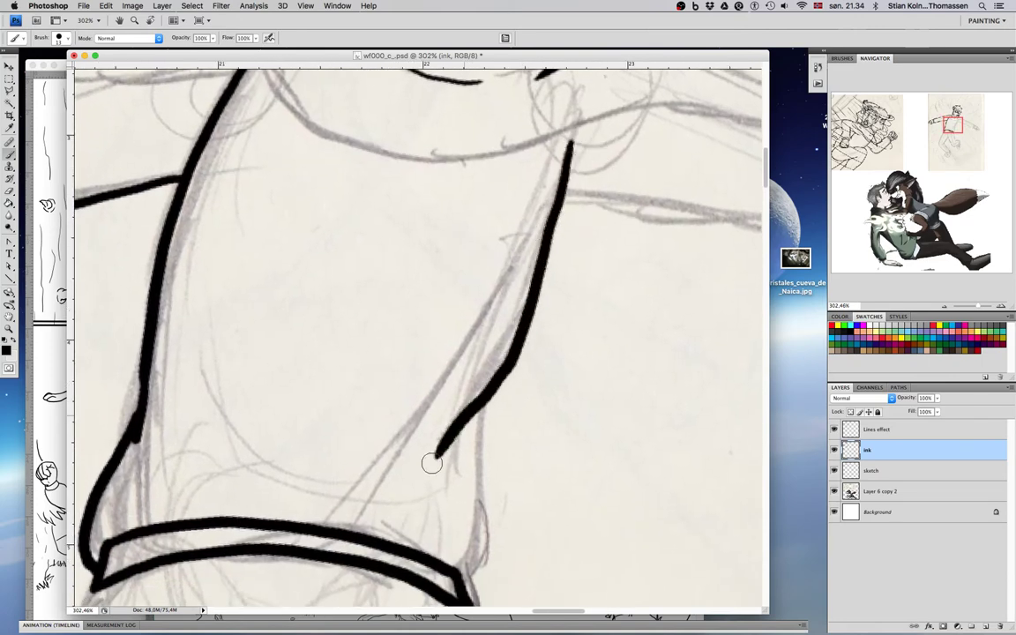
mouse_move(487, 402)
mouse_down()
mouse_move(484, 530)
mouse_move(476, 607)
mouse_up()
mouse_move(540, 436)
mouse_down()
mouse_move(603, 302)
mouse_move(611, 185)
mouse_up()
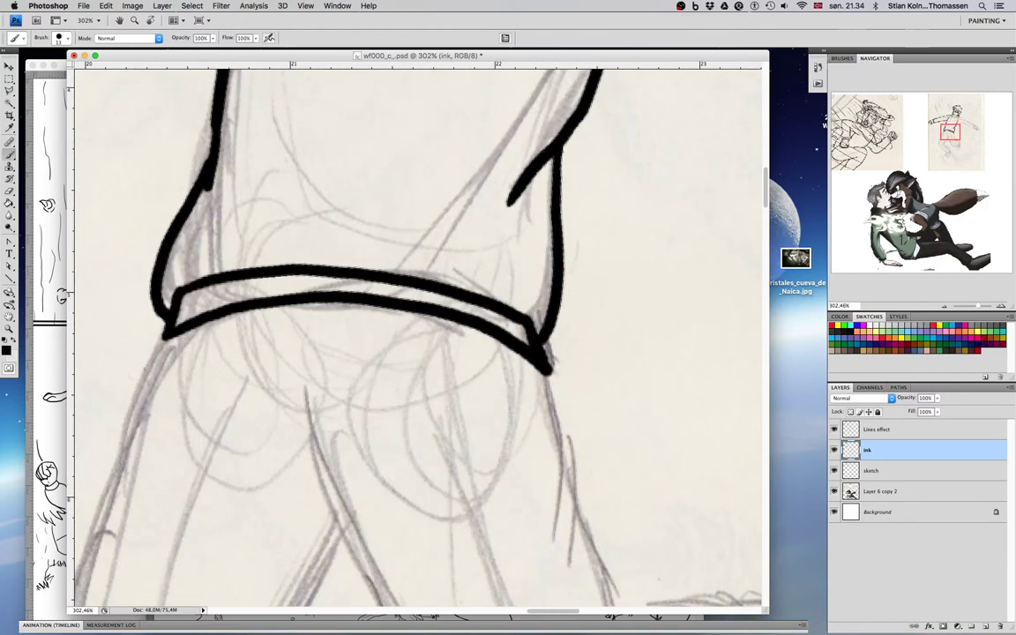
key(super+Tab)
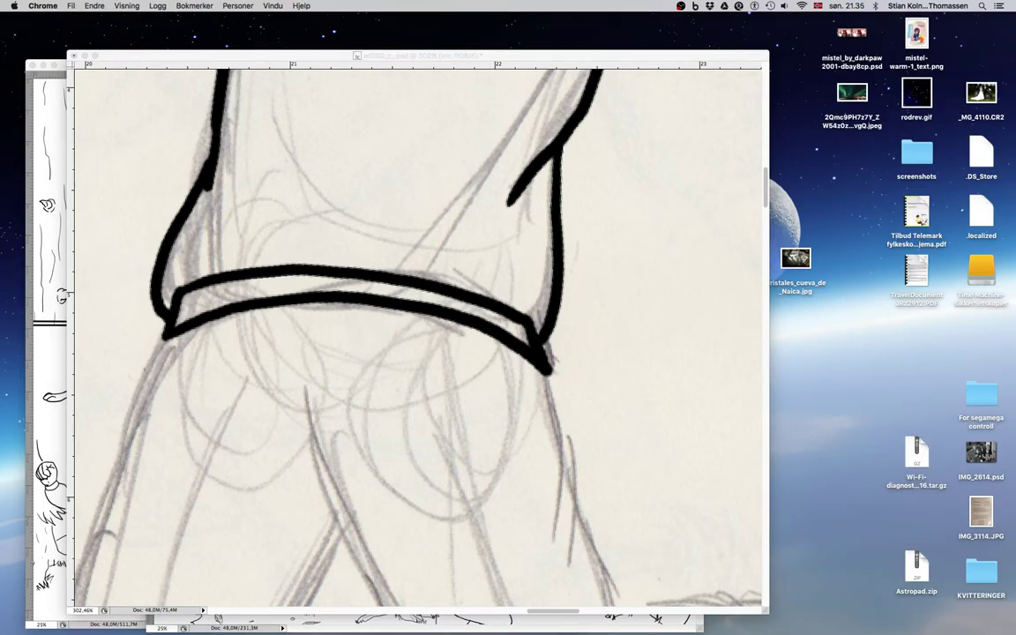
scroll(377, 304, down, 1)
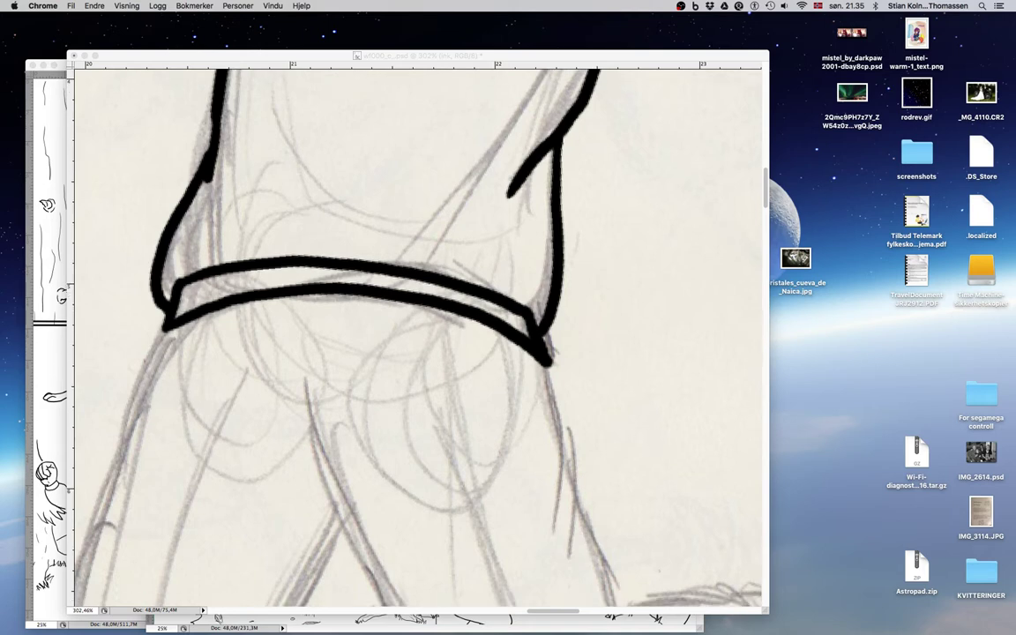
key(super+Tab)
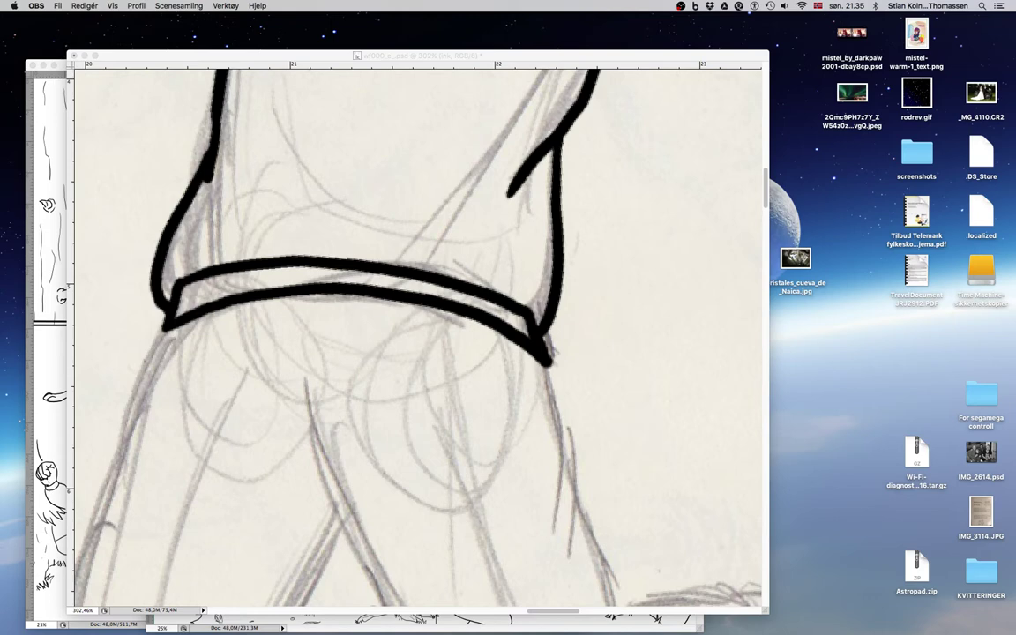
key(super+Tab)
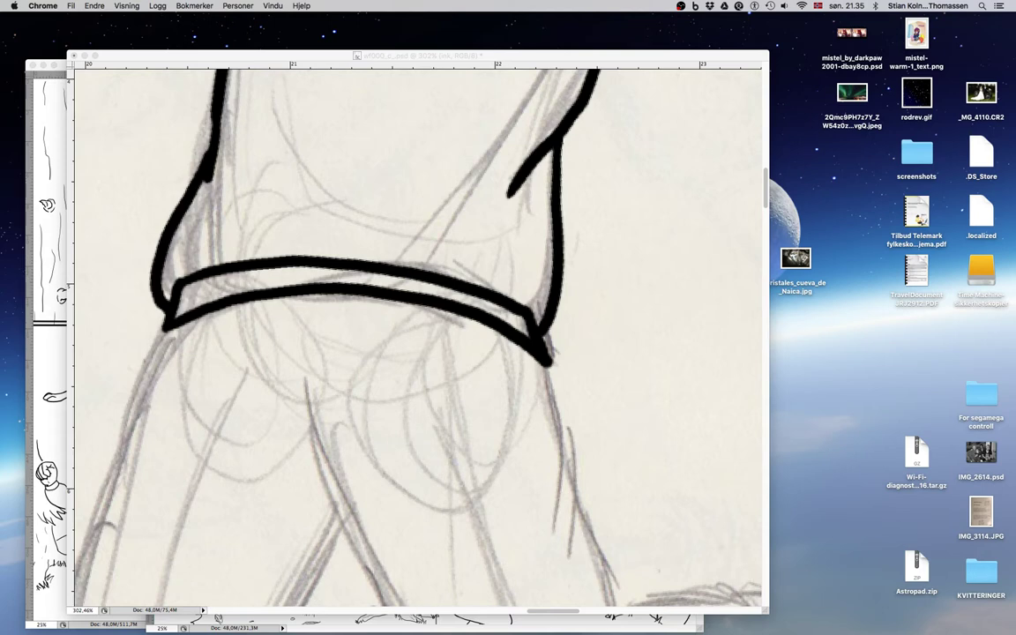
scroll(206, 325, down, 2)
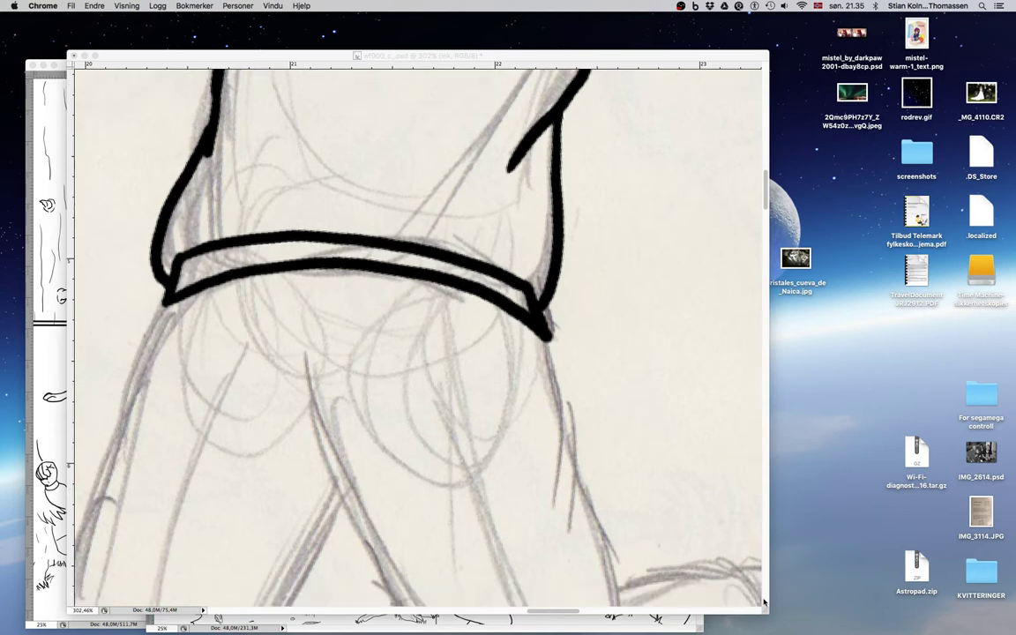
Step: Widen the document window and ink the outer and inner contours of the straighter leg's thigh from hem to knee
click(764, 612)
drag(770, 610, 808, 608)
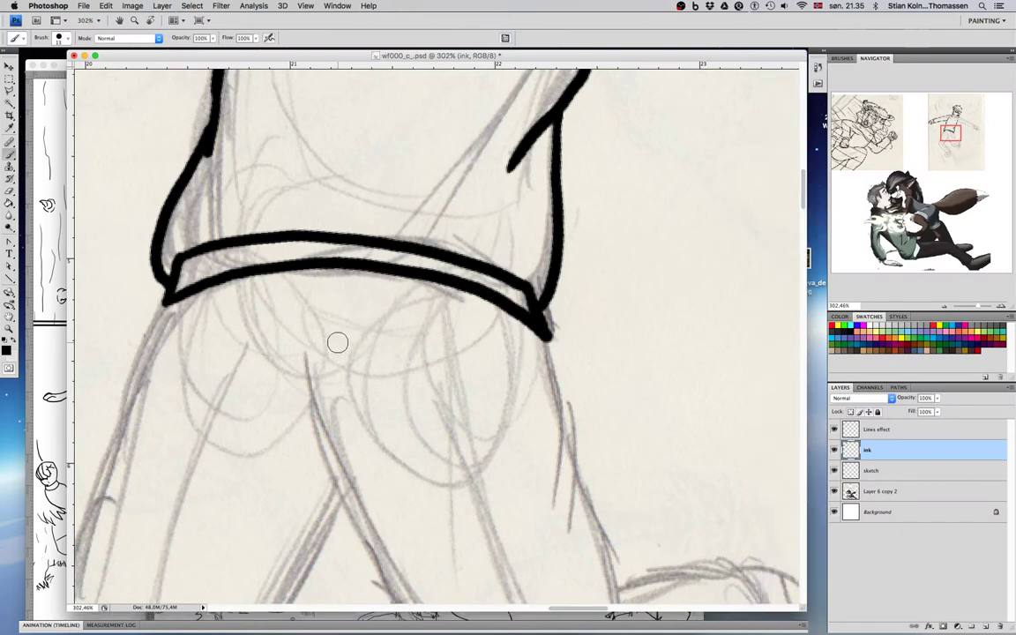
scroll(282, 331, left, 10)
scroll(283, 331, down, 8)
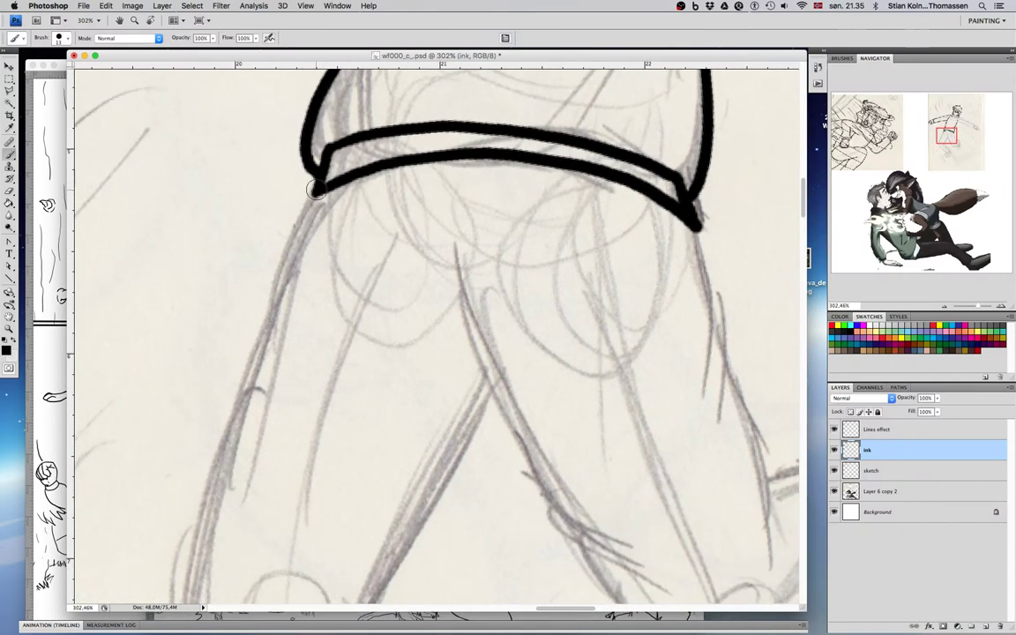
mouse_move(315, 189)
mouse_down()
mouse_move(283, 225)
mouse_move(258, 305)
mouse_move(259, 345)
mouse_up()
mouse_move(313, 423)
mouse_down()
mouse_move(402, 246)
mouse_move(383, 263)
mouse_up()
mouse_move(342, 172)
mouse_down()
mouse_move(277, 362)
mouse_move(258, 507)
mouse_up()
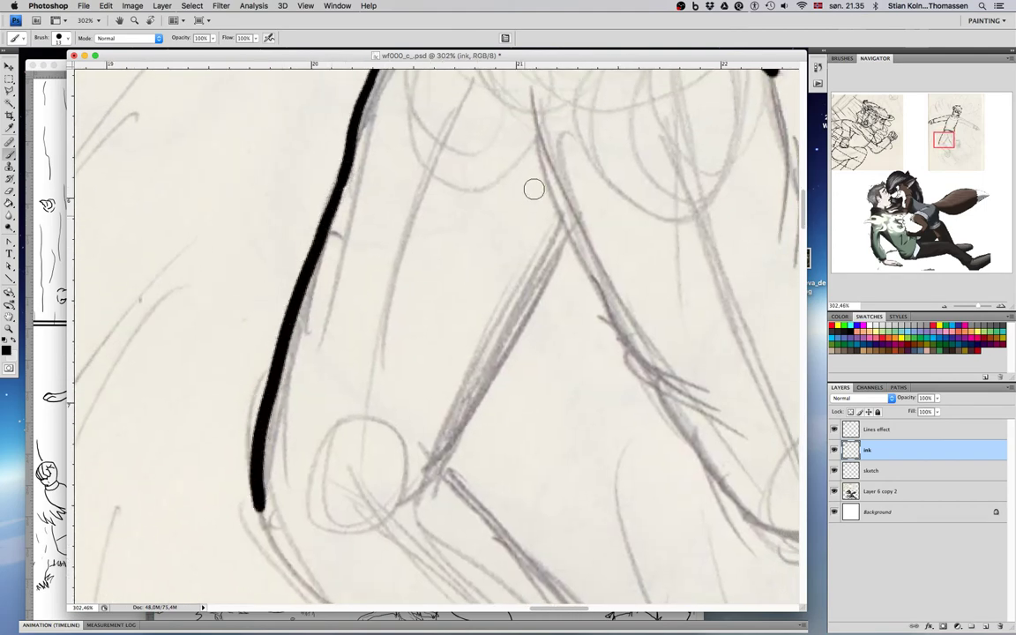
mouse_move(566, 231)
mouse_down()
mouse_move(491, 385)
mouse_move(431, 463)
mouse_move(401, 487)
mouse_up()
Step: Rotate the canvas and ink the same leg's knee, shin and calf contours down to the trouser opening
drag(475, 462, 332, 277)
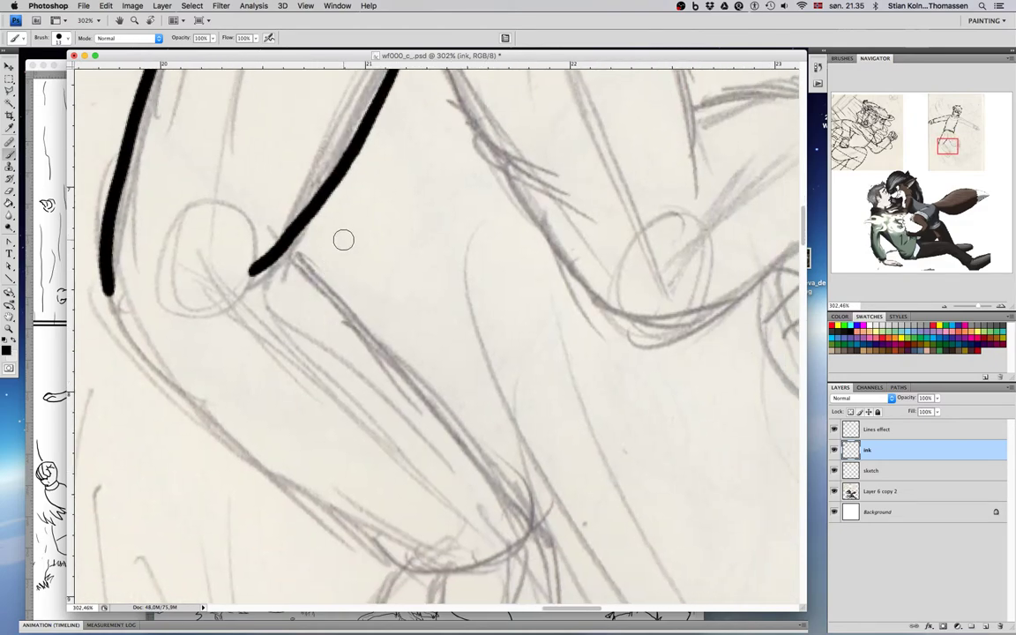
scroll(342, 241, up, 2)
scroll(342, 241, down, 1)
scroll(339, 244, down, 5)
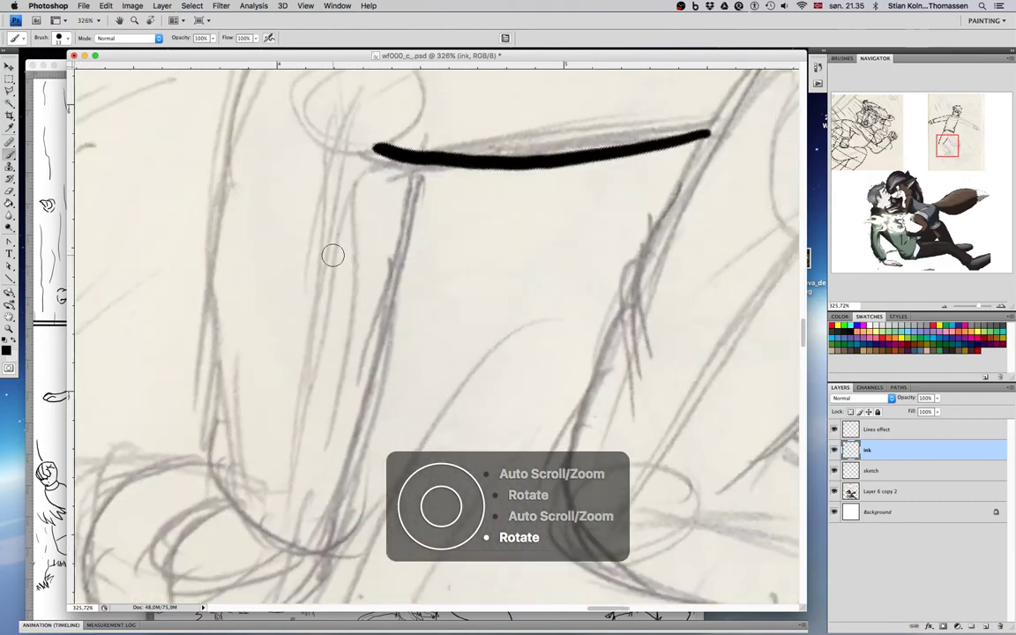
drag(317, 324, 335, 404)
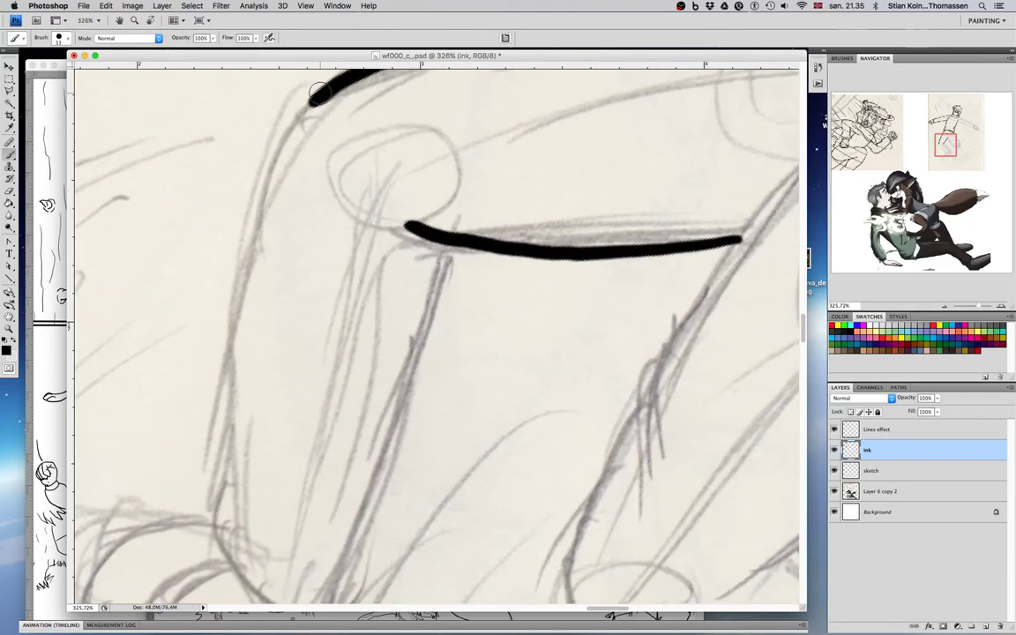
mouse_move(303, 107)
mouse_down()
mouse_move(272, 170)
mouse_move(254, 252)
mouse_move(254, 327)
mouse_up()
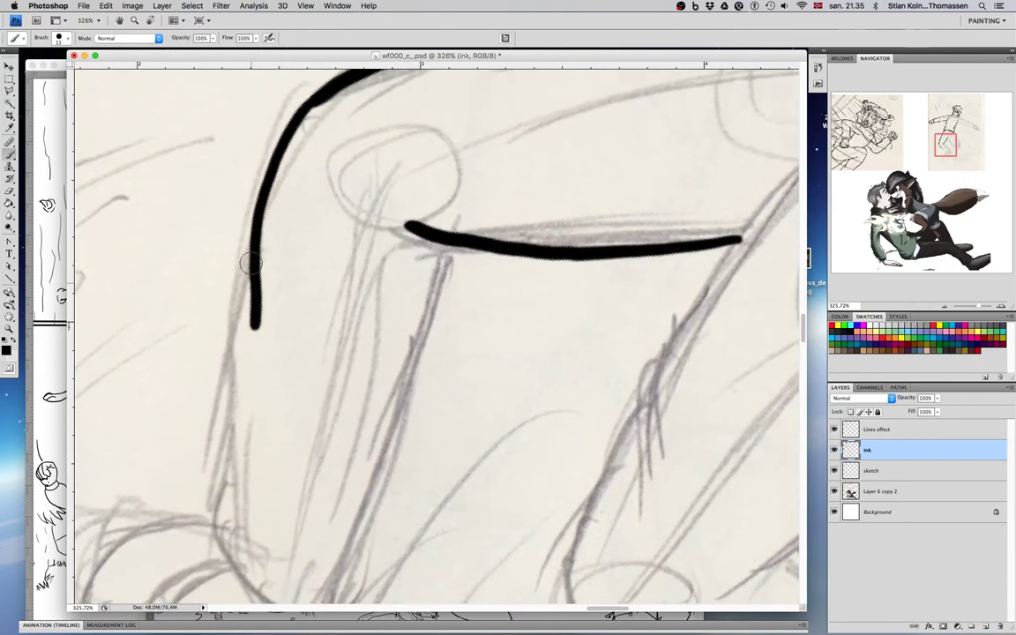
mouse_move(253, 258)
mouse_down()
mouse_move(225, 370)
mouse_move(215, 544)
mouse_up()
mouse_move(368, 347)
mouse_down()
mouse_move(370, 231)
mouse_move(356, 180)
mouse_up()
mouse_move(430, 81)
mouse_down()
mouse_move(368, 277)
mouse_move(367, 325)
mouse_move(333, 441)
mouse_move(275, 448)
mouse_move(202, 391)
mouse_move(197, 364)
mouse_up()
Step: Ink the rounded shoe outline below the trouser leg and its inner sole line, undoing the first sole stroke and redrawing it
mouse_move(310, 410)
mouse_down()
mouse_move(487, 353)
mouse_move(524, 321)
mouse_up()
mouse_move(397, 284)
mouse_down()
mouse_move(231, 336)
mouse_move(286, 467)
mouse_move(465, 433)
mouse_move(514, 360)
mouse_up()
mouse_move(216, 378)
mouse_down()
mouse_move(230, 408)
mouse_move(383, 432)
mouse_up()
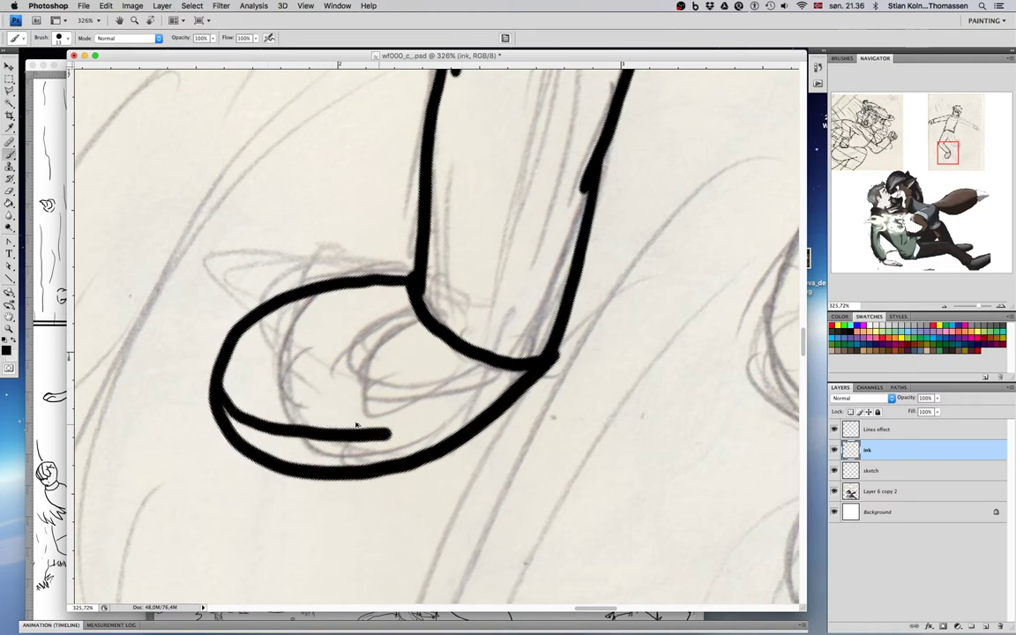
key(ctrl+z)
mouse_move(220, 397)
mouse_down()
mouse_move(252, 437)
mouse_move(366, 451)
mouse_move(529, 367)
mouse_up()
Step: Ink the shoe's oval lacing area and fill it with crisscrossing laces
mouse_move(408, 295)
mouse_down()
mouse_move(291, 328)
mouse_move(342, 381)
mouse_move(425, 355)
mouse_up()
mouse_move(290, 328)
mouse_down()
mouse_move(316, 362)
mouse_move(339, 339)
mouse_move(350, 305)
mouse_move(424, 373)
mouse_move(430, 320)
mouse_up()
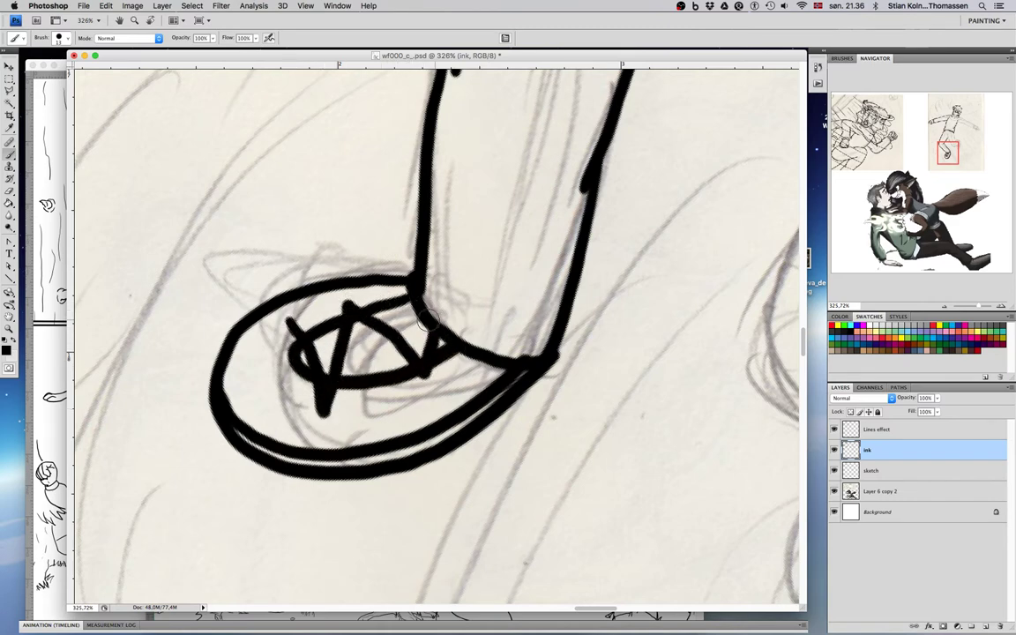
mouse_move(291, 323)
mouse_down()
mouse_move(328, 357)
mouse_move(351, 309)
mouse_move(381, 401)
mouse_move(396, 296)
mouse_move(451, 355)
mouse_up()
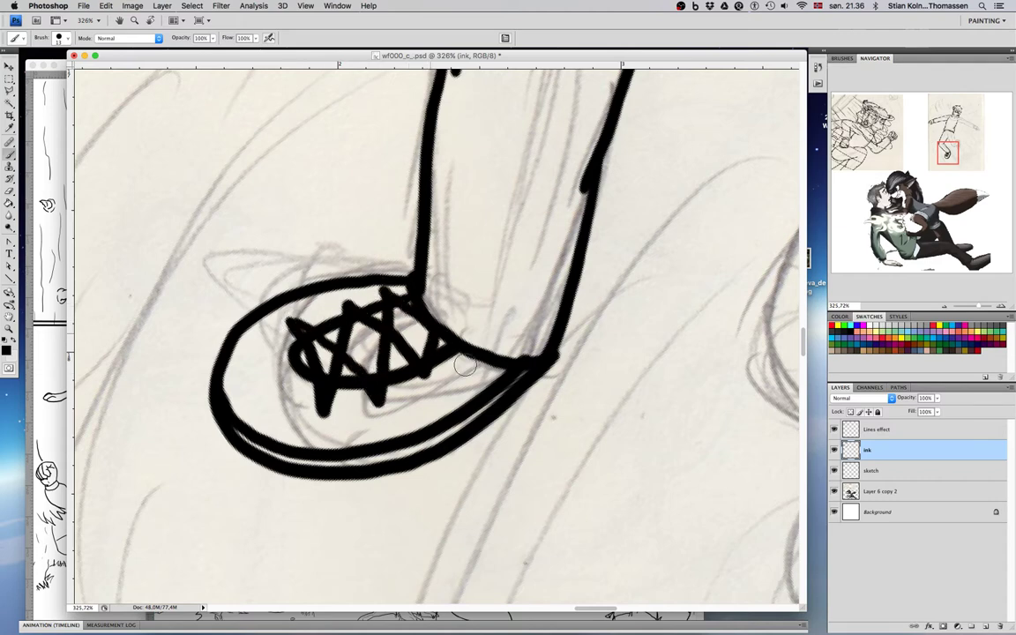
Step: Ink the bent leg's inner thigh contour with two fold lines above the knee, undoing and redrawing the thigh stroke twice
drag(540, 404, 311, 419)
drag(497, 448, 465, 499)
mouse_move(611, 245)
mouse_down()
mouse_move(555, 372)
mouse_move(483, 494)
mouse_move(517, 431)
mouse_up()
drag(519, 324, 532, 301)
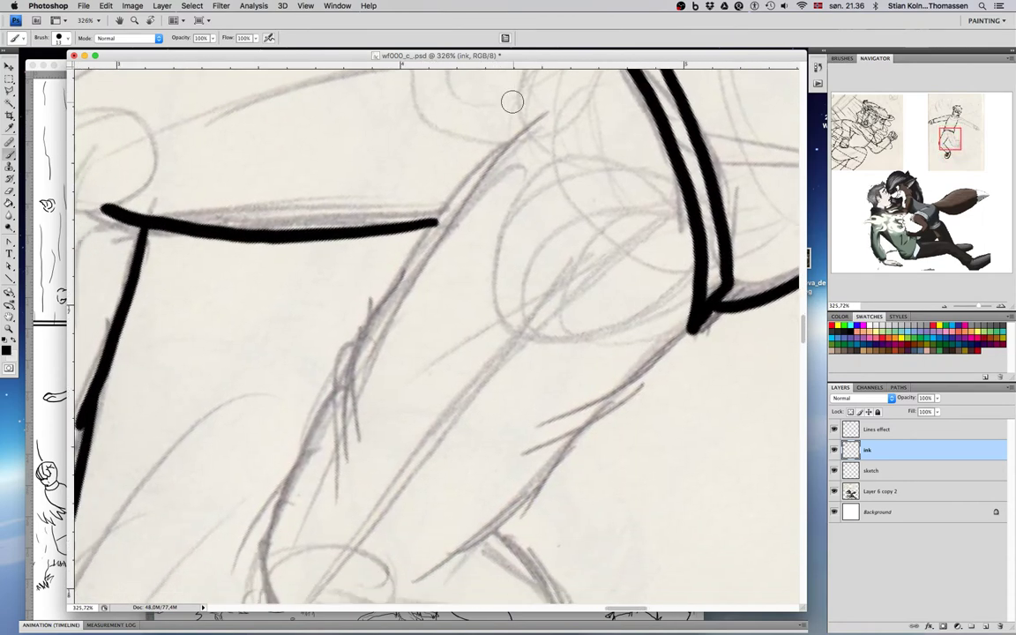
drag(495, 126, 305, 391)
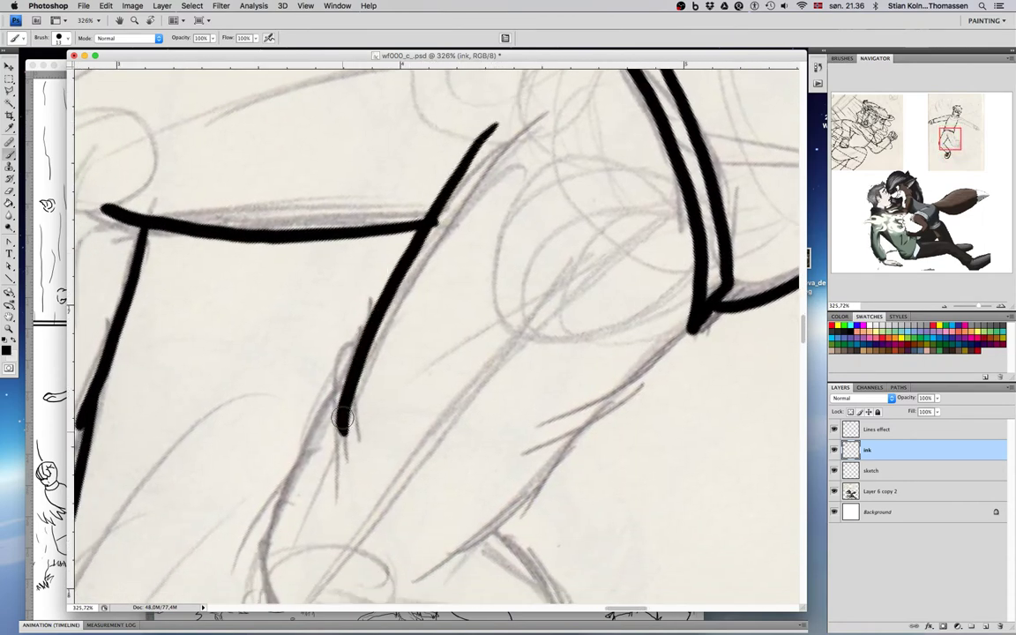
key(super+z)
mouse_move(503, 124)
mouse_down()
mouse_move(404, 263)
mouse_move(367, 357)
mouse_up()
key(super+z)
mouse_move(533, 119)
mouse_down()
mouse_move(473, 162)
mouse_move(377, 277)
mouse_move(353, 421)
mouse_up()
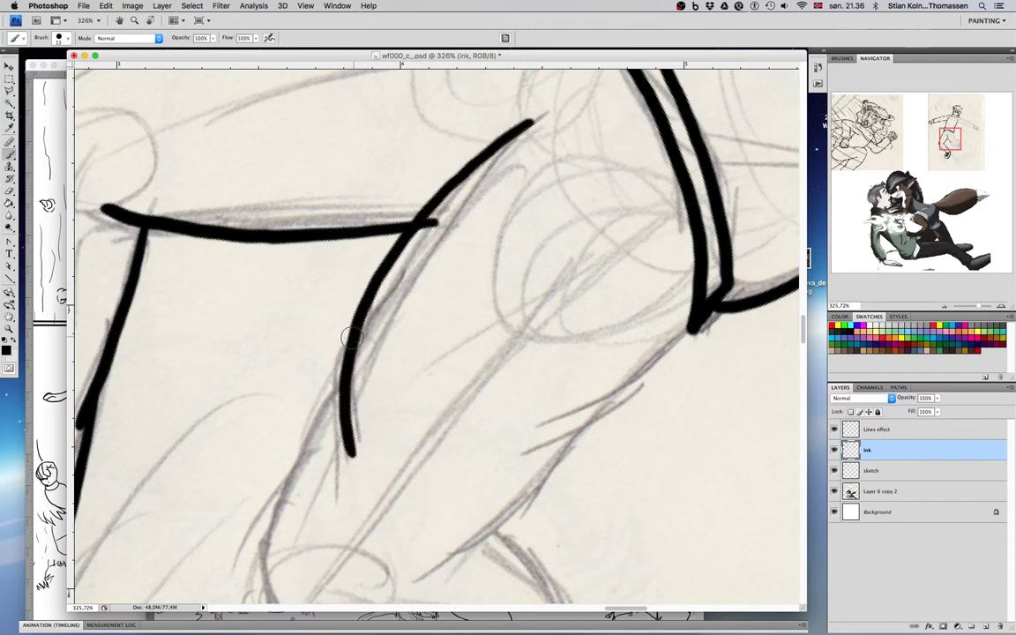
mouse_move(356, 330)
mouse_down()
mouse_move(332, 372)
mouse_move(329, 494)
mouse_up()
Step: Ink the bent leg's knee and shin curve, the underside of the thigh with a fold, and the short calf line
drag(402, 467, 490, 268)
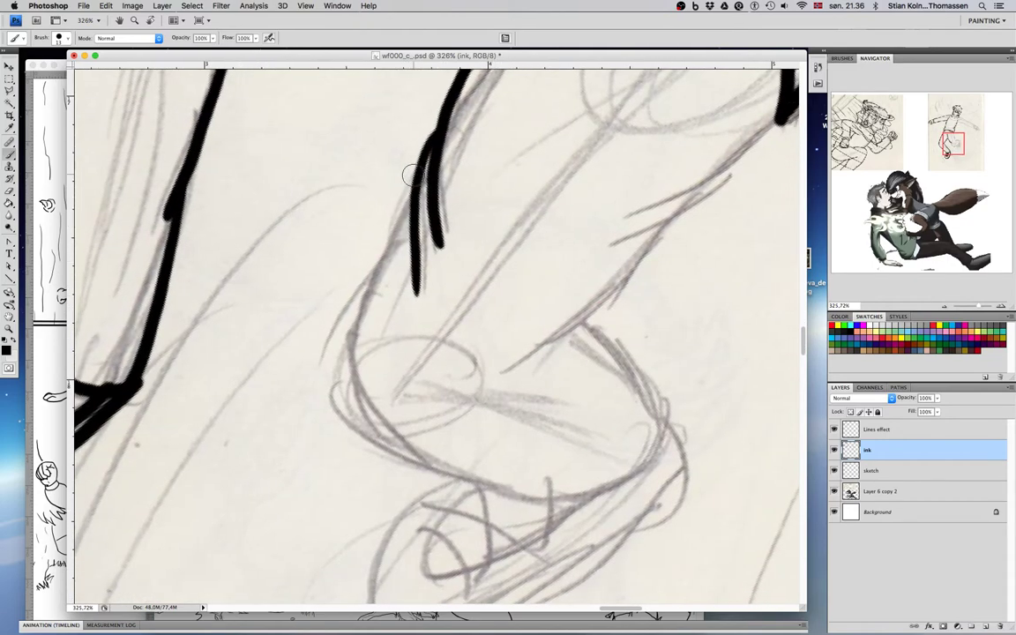
mouse_move(432, 141)
mouse_down()
mouse_move(349, 277)
mouse_move(333, 329)
mouse_move(338, 377)
mouse_move(377, 424)
mouse_move(507, 496)
mouse_move(574, 489)
mouse_move(659, 392)
mouse_up()
drag(653, 312, 527, 384)
mouse_move(661, 177)
mouse_down()
mouse_move(558, 275)
mouse_move(467, 315)
mouse_move(515, 319)
mouse_move(478, 370)
mouse_move(384, 438)
mouse_up()
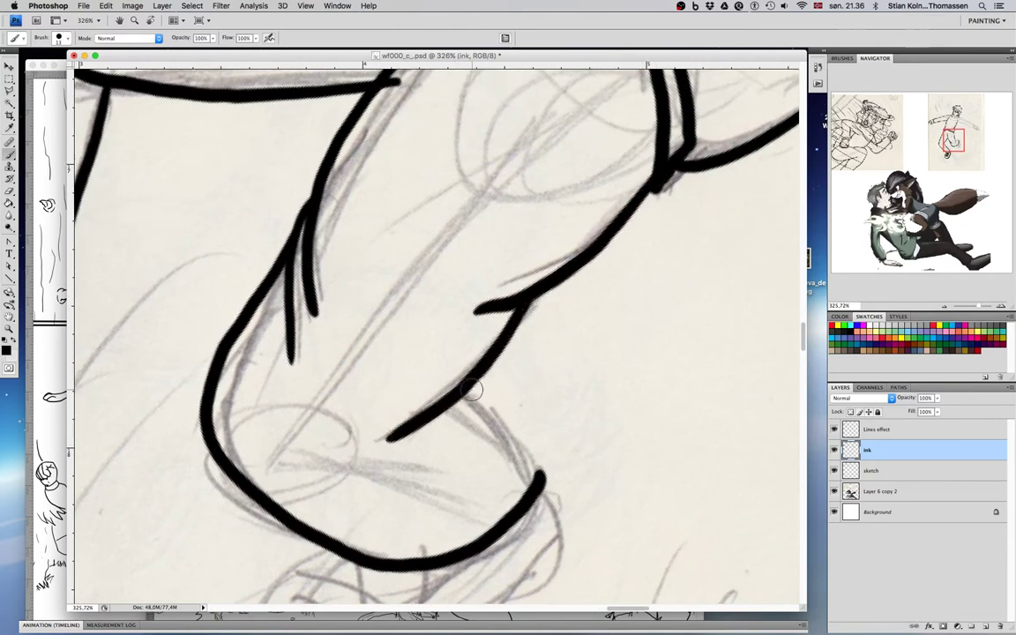
drag(465, 397, 536, 479)
Step: Ink the shoe outline beneath the bent leg and its small lacing area with crisscrossing laces
scroll(539, 441, down, 5)
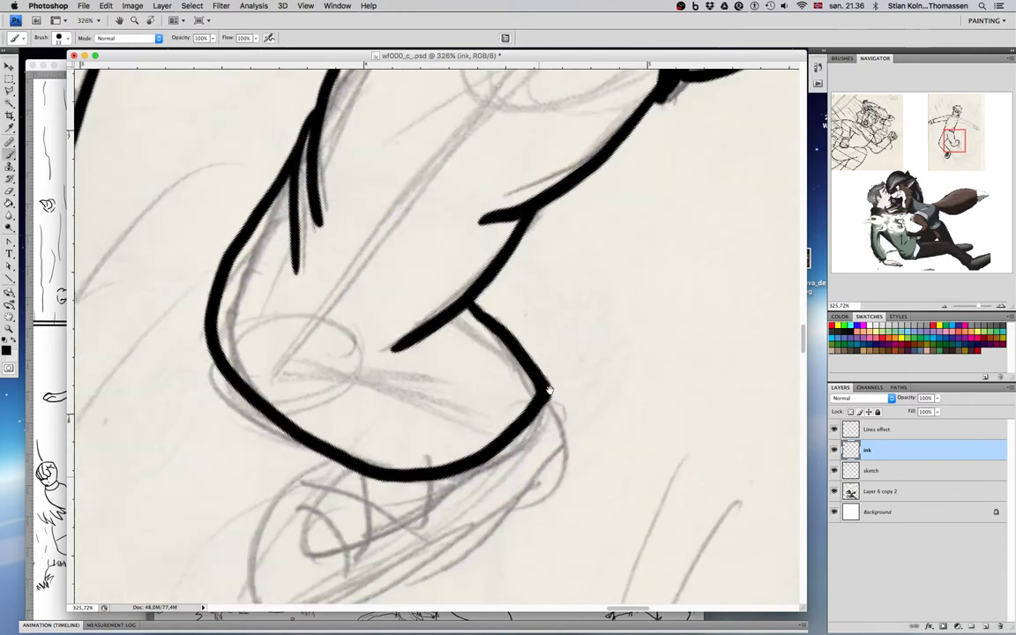
mouse_move(348, 353)
mouse_down()
mouse_move(300, 389)
mouse_move(271, 435)
mouse_move(267, 492)
mouse_move(288, 523)
mouse_move(338, 528)
mouse_move(422, 500)
mouse_move(515, 418)
mouse_move(565, 329)
mouse_move(559, 293)
mouse_up()
mouse_move(357, 369)
mouse_down()
mouse_move(322, 445)
mouse_move(341, 457)
mouse_move(400, 430)
mouse_move(457, 375)
mouse_up()
mouse_move(316, 416)
mouse_down()
mouse_move(364, 471)
mouse_move(345, 379)
mouse_move(448, 381)
mouse_move(375, 401)
mouse_up()
mouse_move(316, 416)
mouse_down()
mouse_move(348, 408)
mouse_move(418, 433)
mouse_move(394, 373)
mouse_up()
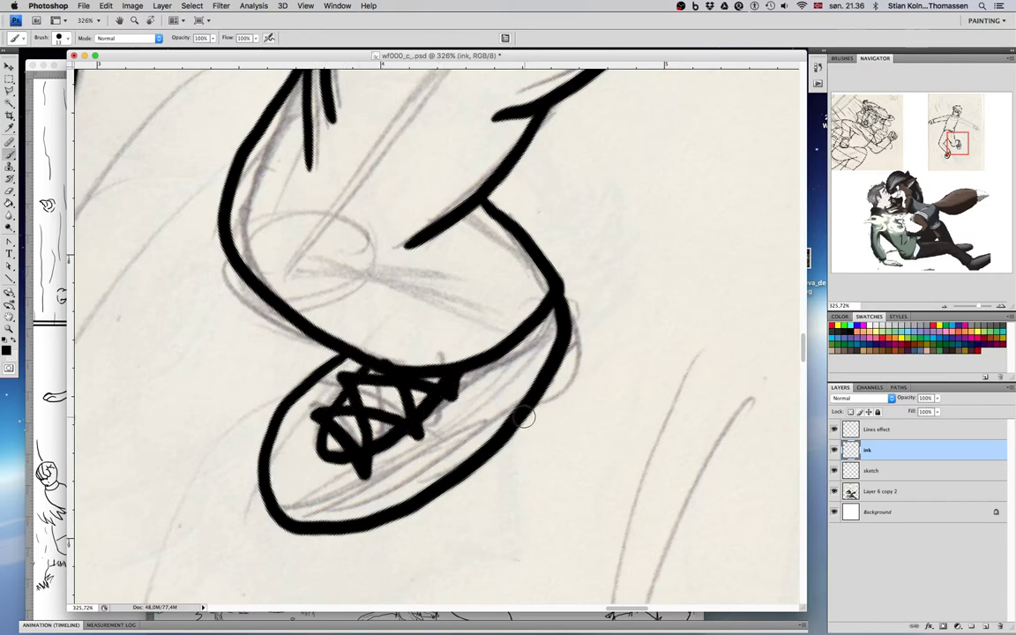
Step: Ink a second sole line along the underside of the bent leg's shoe
mouse_move(275, 522)
mouse_down()
mouse_move(351, 544)
mouse_move(439, 510)
mouse_move(535, 411)
mouse_move(558, 320)
mouse_move(546, 370)
mouse_move(567, 374)
mouse_move(542, 347)
mouse_up()
key(space)
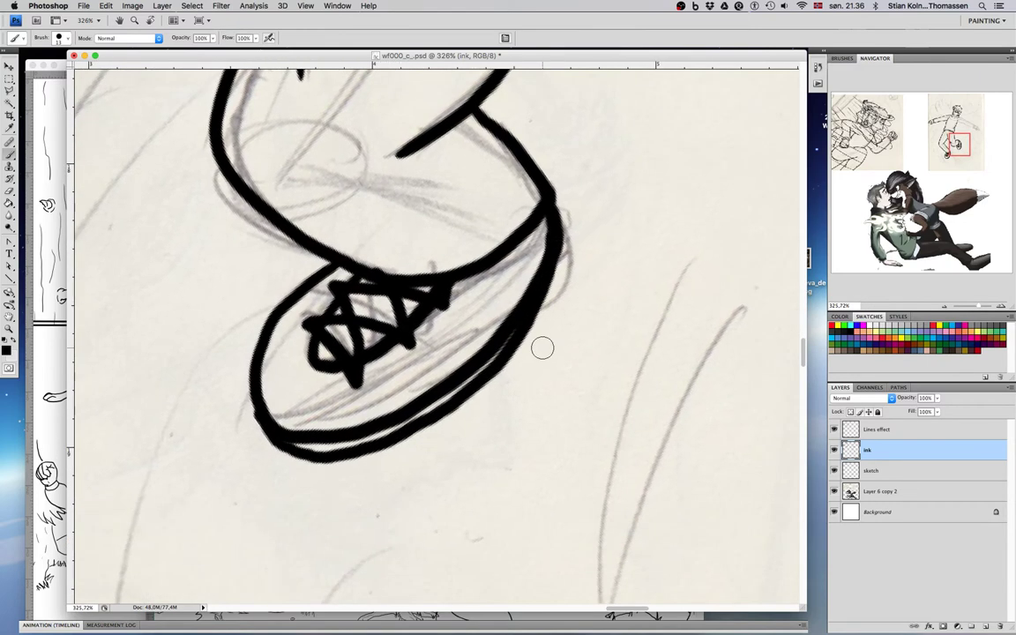
scroll(539, 347, up, 5)
scroll(540, 346, down, 10)
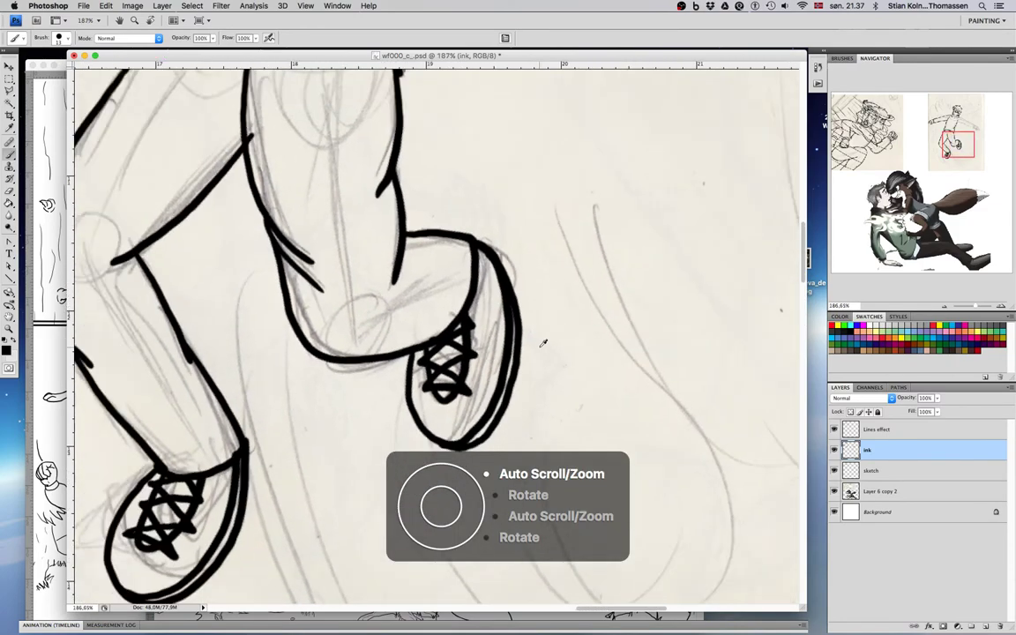
scroll(519, 328, down, 2)
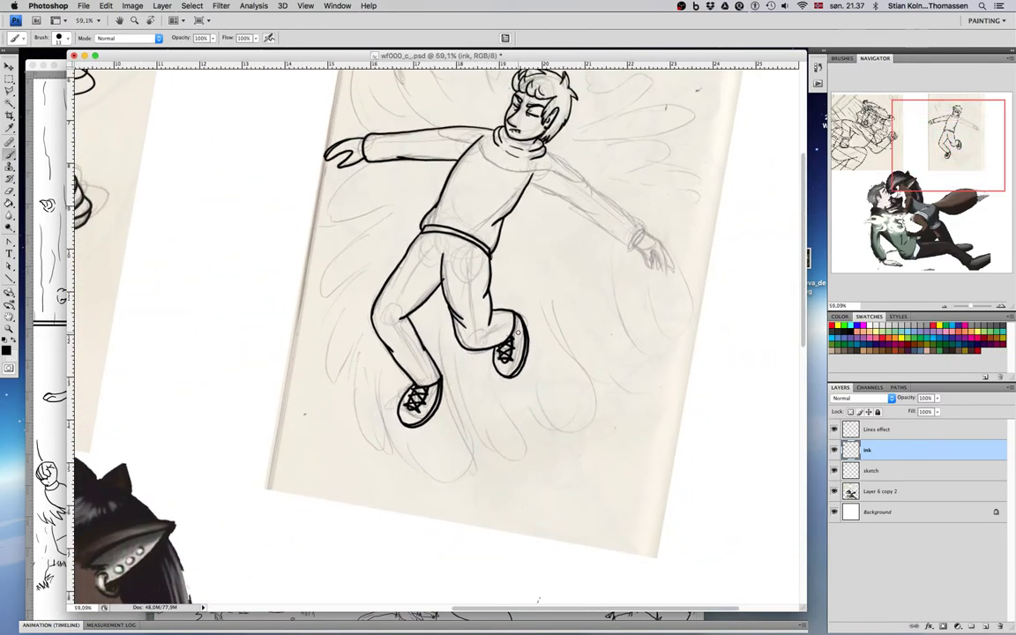
key(super+Tab)
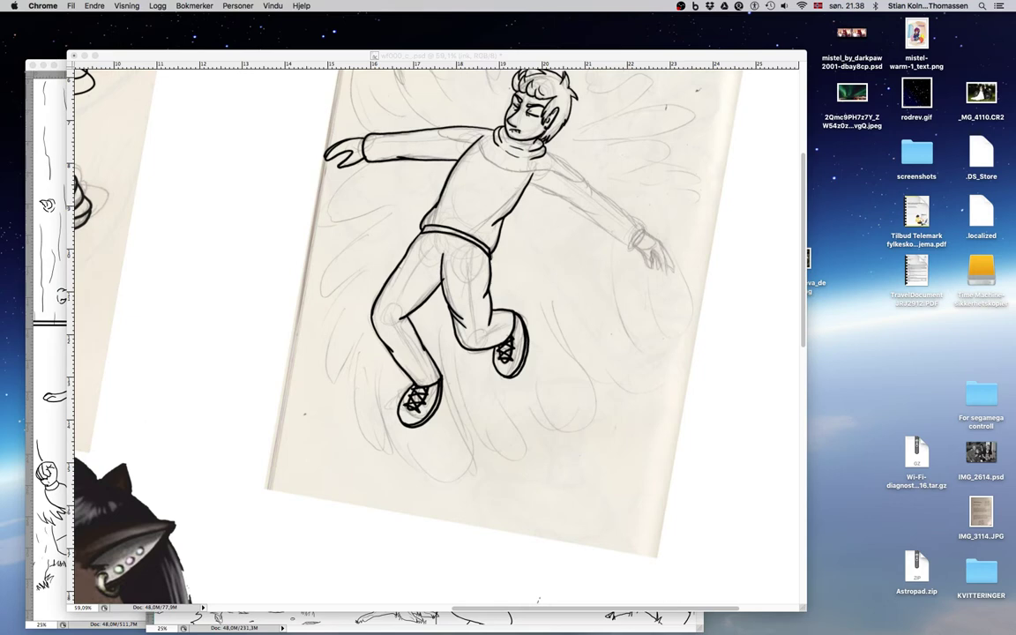
click(237, 283)
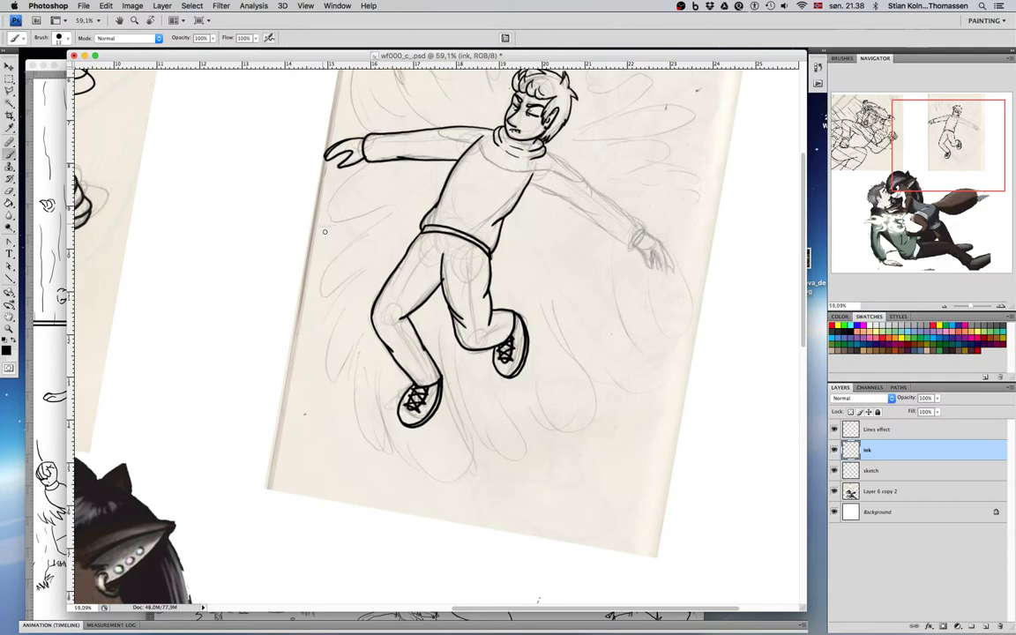
Step: Ink the remaining arm's upper contour with an elbow fold, the rounded sleeve cuff, and the underside contour with a fold line
scroll(462, 194, down, 4)
scroll(550, 178, up, 1)
scroll(550, 180, up, 5)
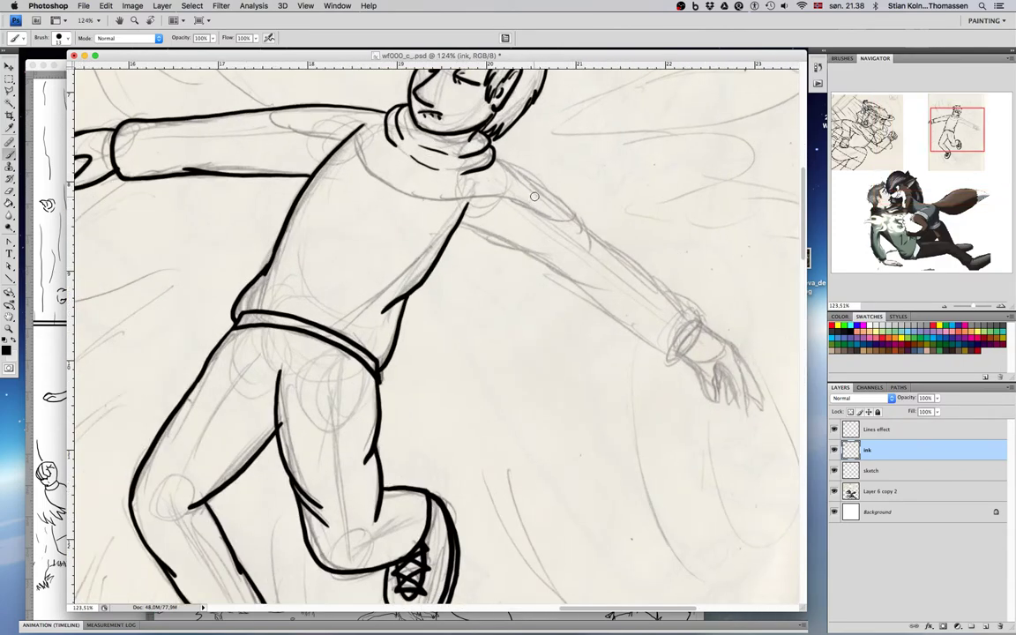
scroll(535, 196, down, 5)
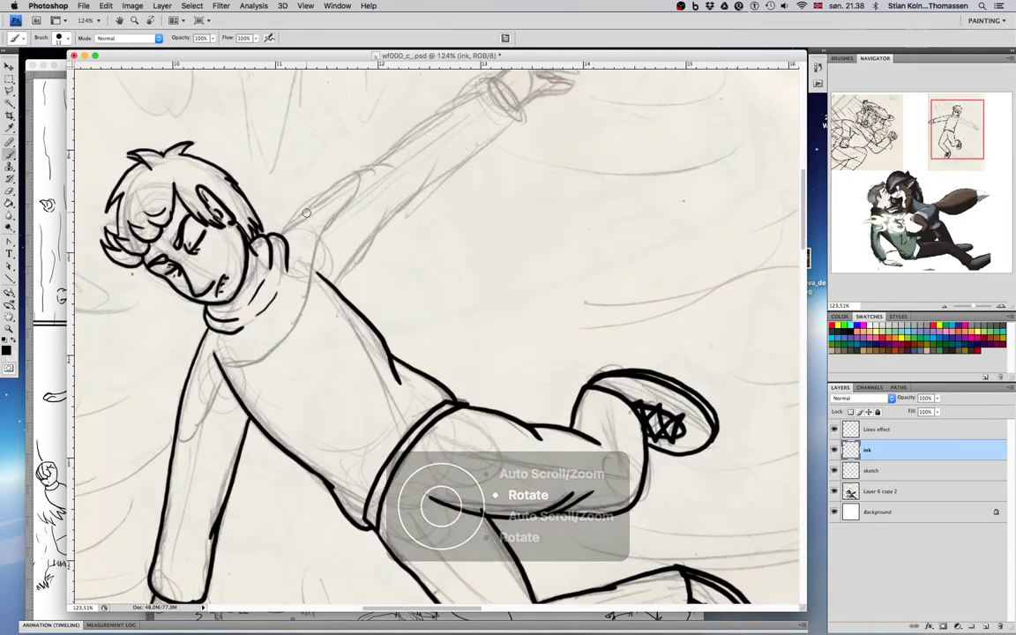
mouse_move(280, 231)
mouse_down()
mouse_move(359, 170)
mouse_move(410, 180)
mouse_move(354, 237)
mouse_move(342, 191)
mouse_move(392, 157)
mouse_move(413, 156)
mouse_move(430, 192)
mouse_up()
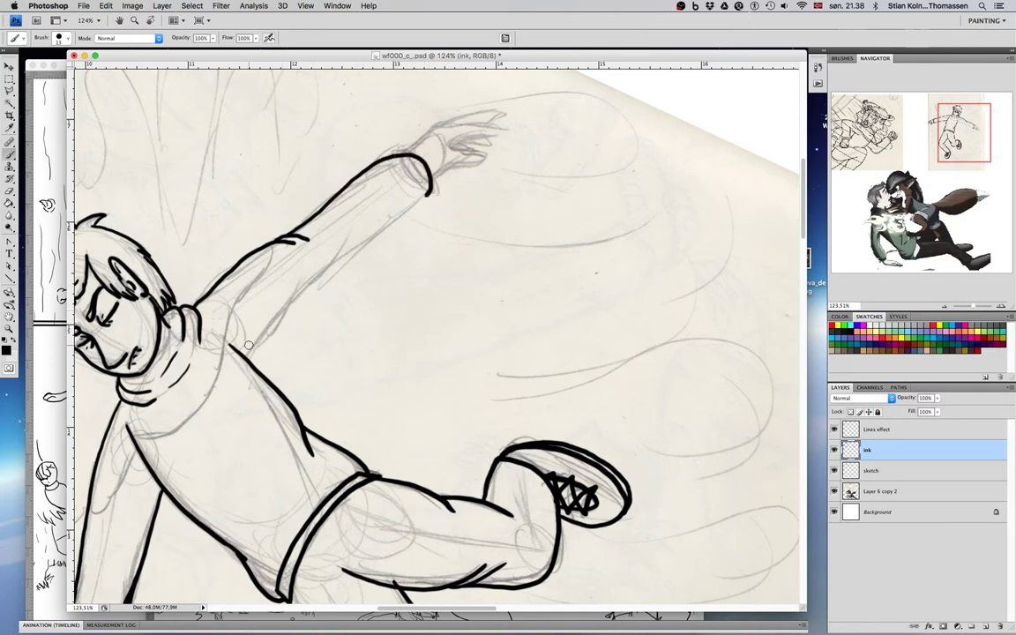
mouse_move(248, 358)
mouse_down()
mouse_move(310, 269)
mouse_move(333, 265)
mouse_move(361, 225)
mouse_up()
mouse_move(298, 240)
mouse_down()
mouse_move(361, 199)
mouse_move(431, 193)
mouse_up()
Step: Ink the hand beyond the cuff, outlining its spread fingers and the back of the hand to the wrist
drag(449, 128, 391, 185)
mouse_move(376, 226)
mouse_down()
mouse_move(426, 212)
mouse_move(397, 198)
mouse_move(442, 187)
mouse_move(400, 178)
mouse_up()
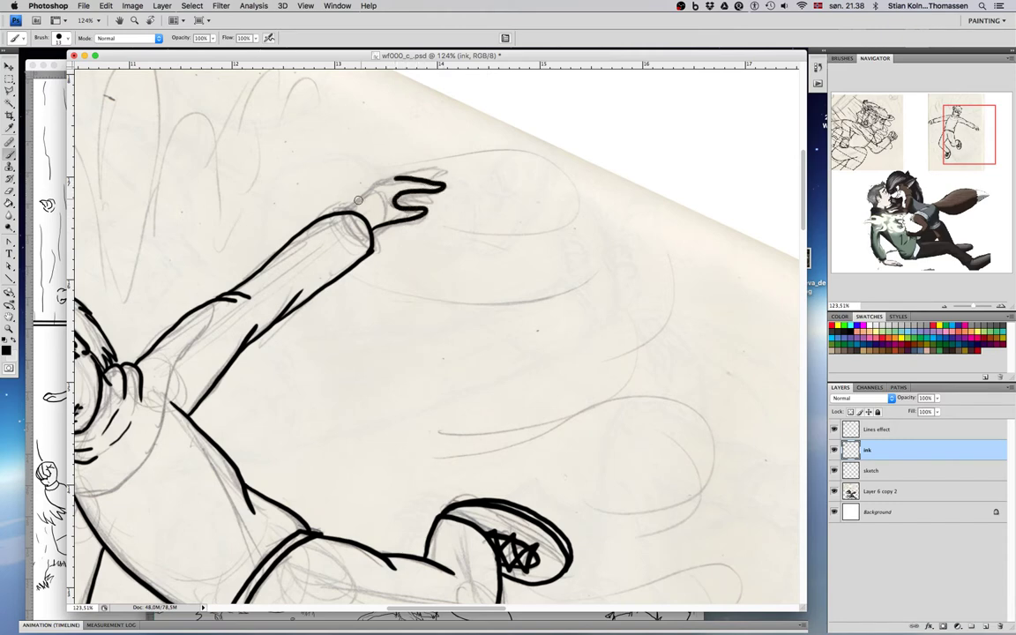
mouse_move(351, 212)
mouse_down()
mouse_move(389, 178)
mouse_move(443, 167)
mouse_move(419, 179)
mouse_move(415, 196)
mouse_move(430, 200)
mouse_up()
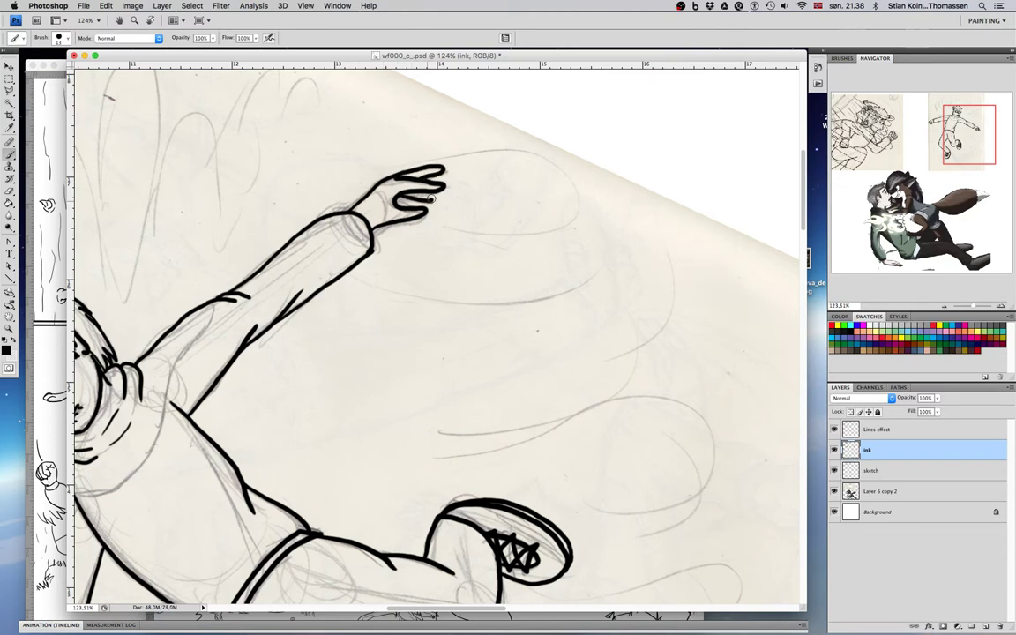
Step: Ink the sweater's yoke seam from one upper arm across the chest to the other upper arm
mouse_move(476, 248)
mouse_down()
mouse_move(511, 131)
mouse_move(408, 281)
mouse_move(404, 254)
mouse_move(340, 294)
mouse_move(476, 285)
mouse_up()
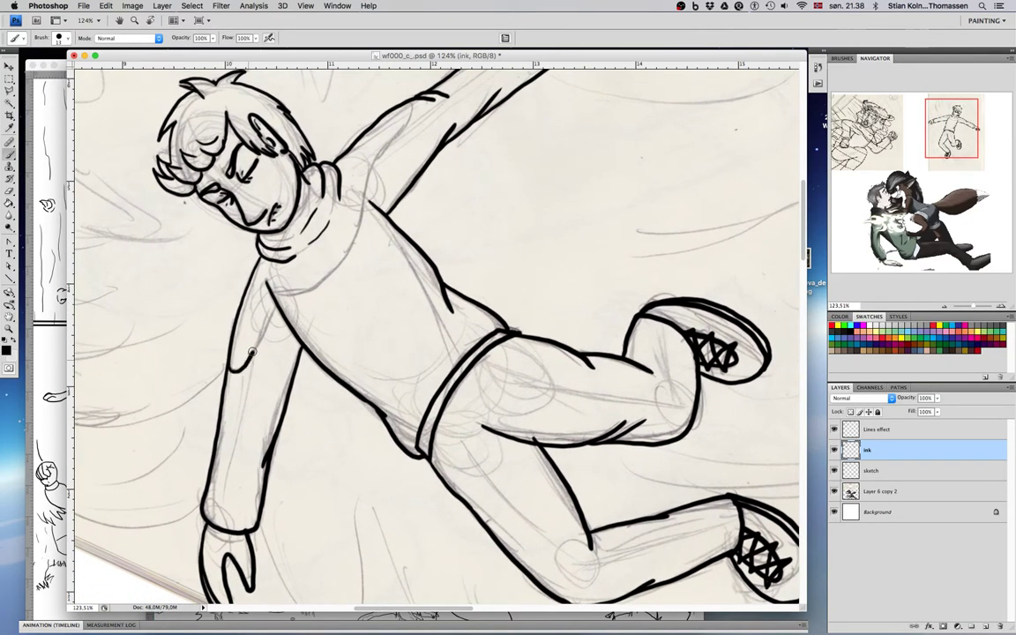
mouse_move(265, 326)
mouse_down()
mouse_move(352, 241)
mouse_move(382, 150)
mouse_move(411, 103)
mouse_up()
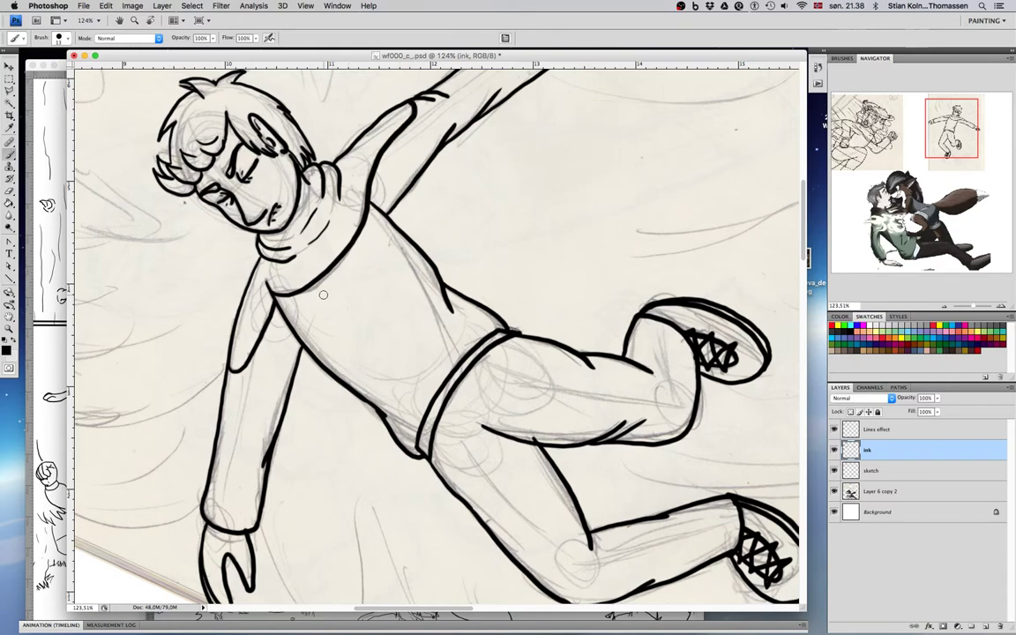
Step: Examine the inked spread-armed figure from different angles and the layout of the whole page
scroll(326, 318, up, 3)
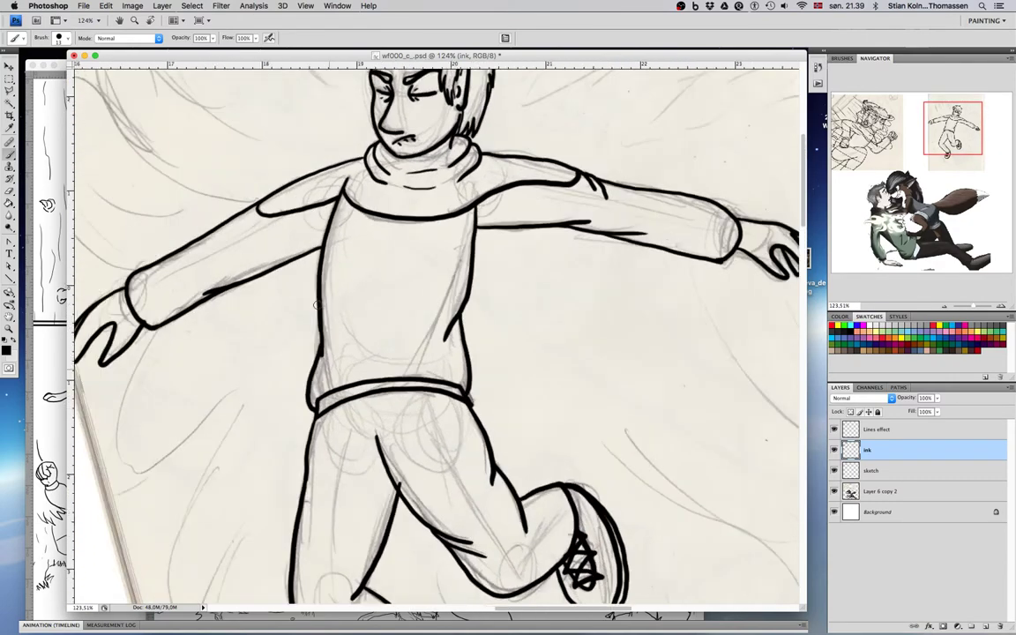
scroll(318, 302, up, 3)
scroll(319, 300, down, 6)
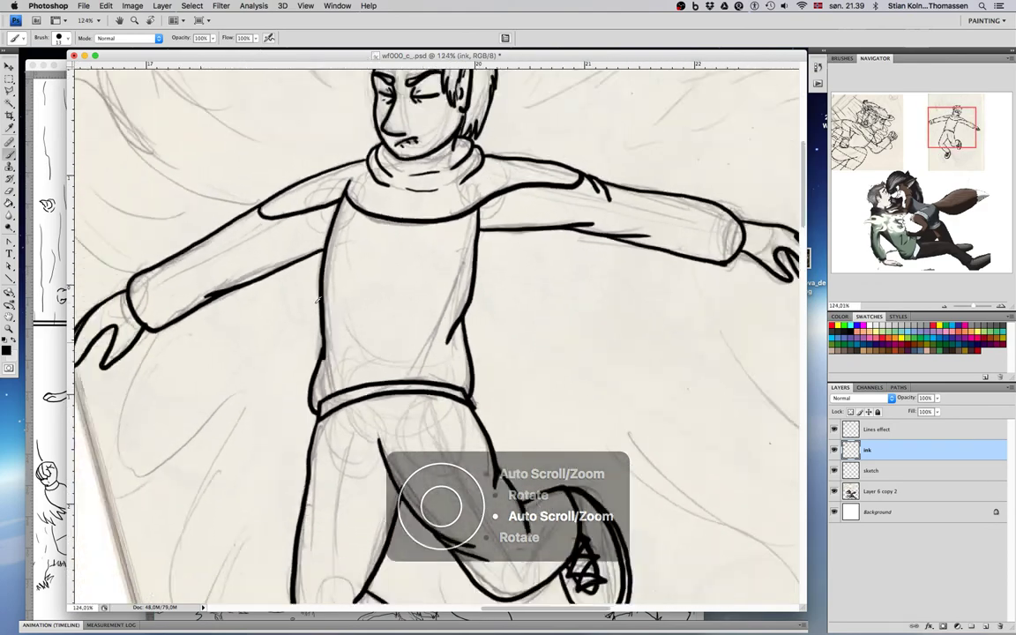
scroll(319, 296, down, 3)
scroll(319, 297, down, 2)
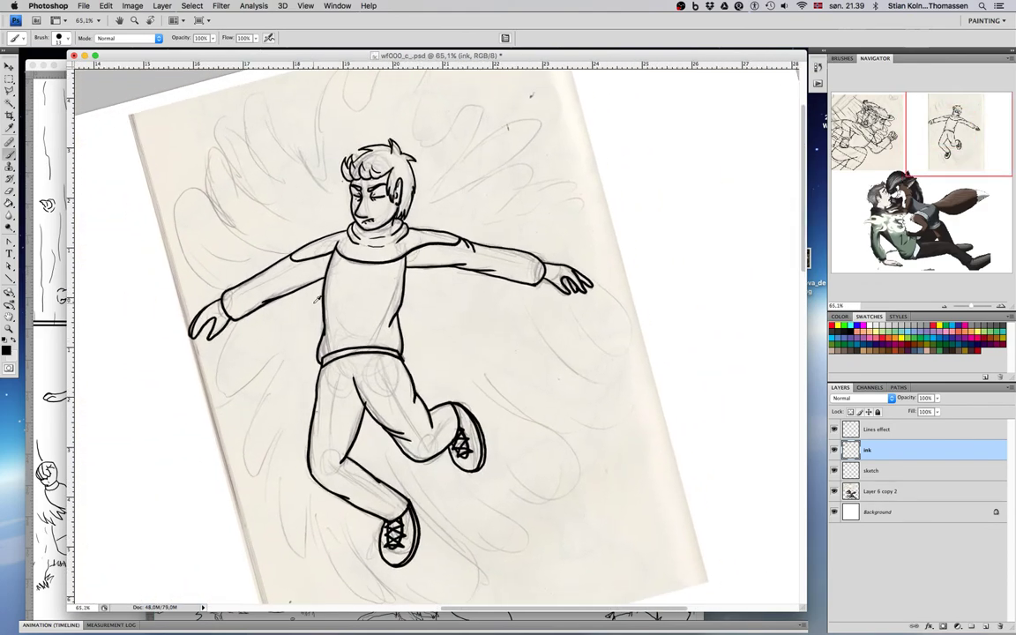
scroll(314, 304, up, 2)
scroll(313, 303, up, 4)
scroll(313, 303, down, 1)
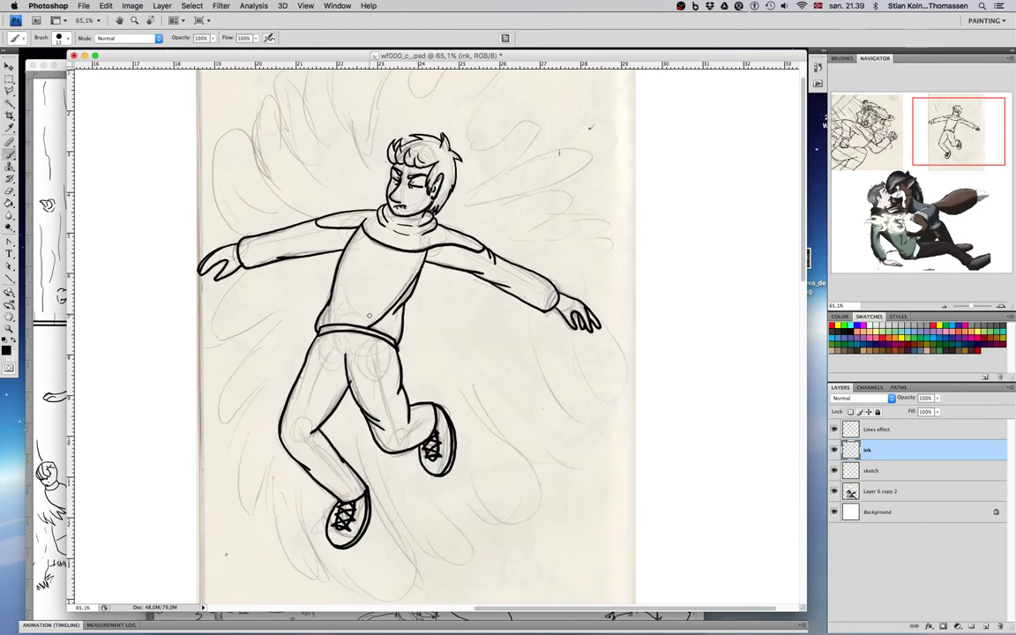
drag(341, 314, 351, 272)
scroll(381, 295, up, 4)
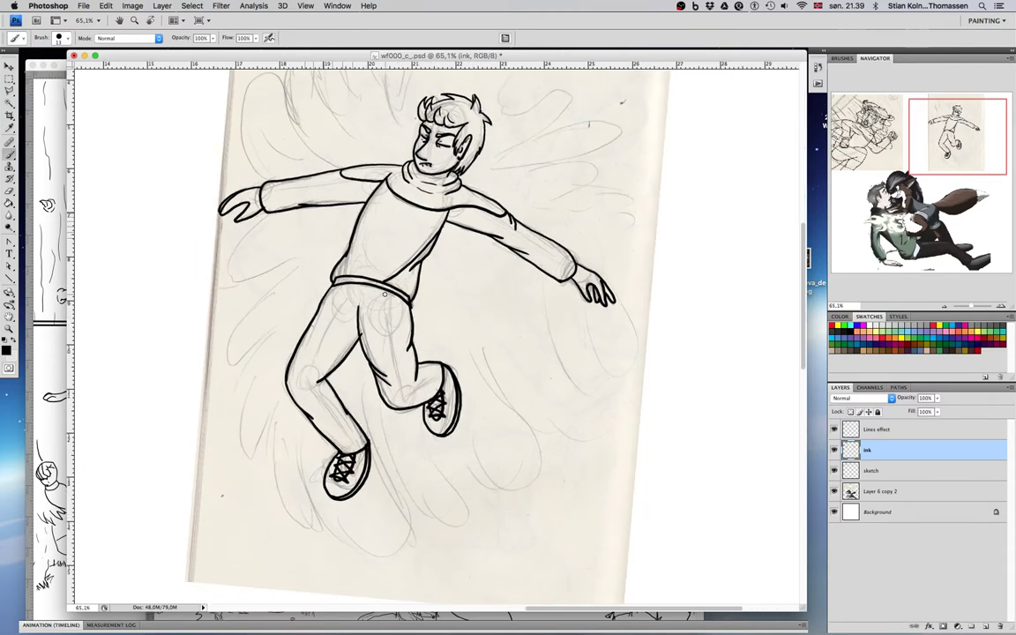
scroll(381, 295, down, 5)
scroll(381, 295, down, 6)
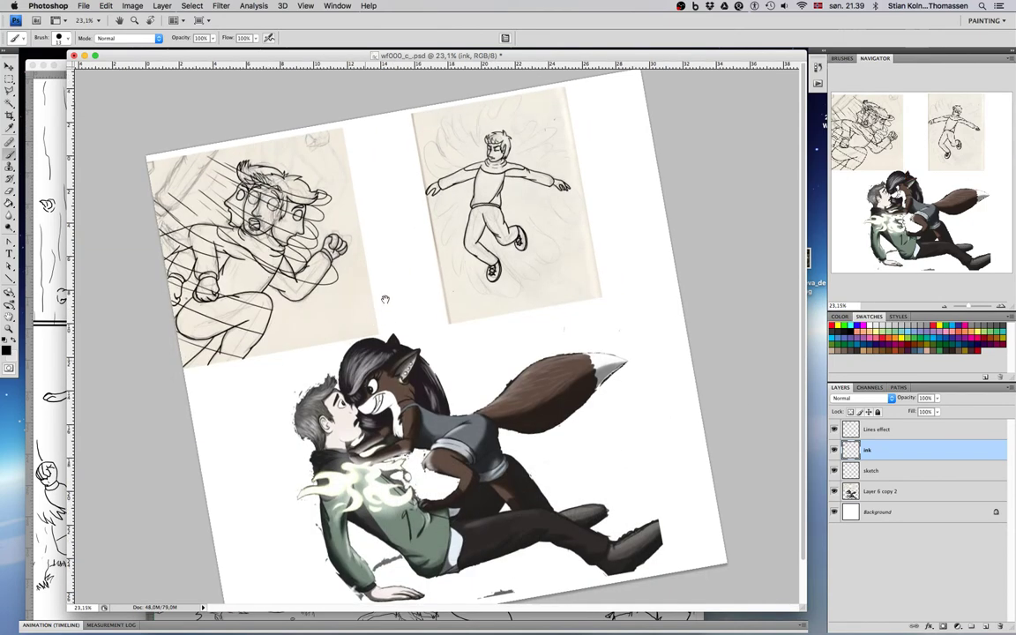
Step: Lower the fill of the Layer 6 copy 2 layer to 67%
scroll(385, 292, down, 2)
click(852, 469)
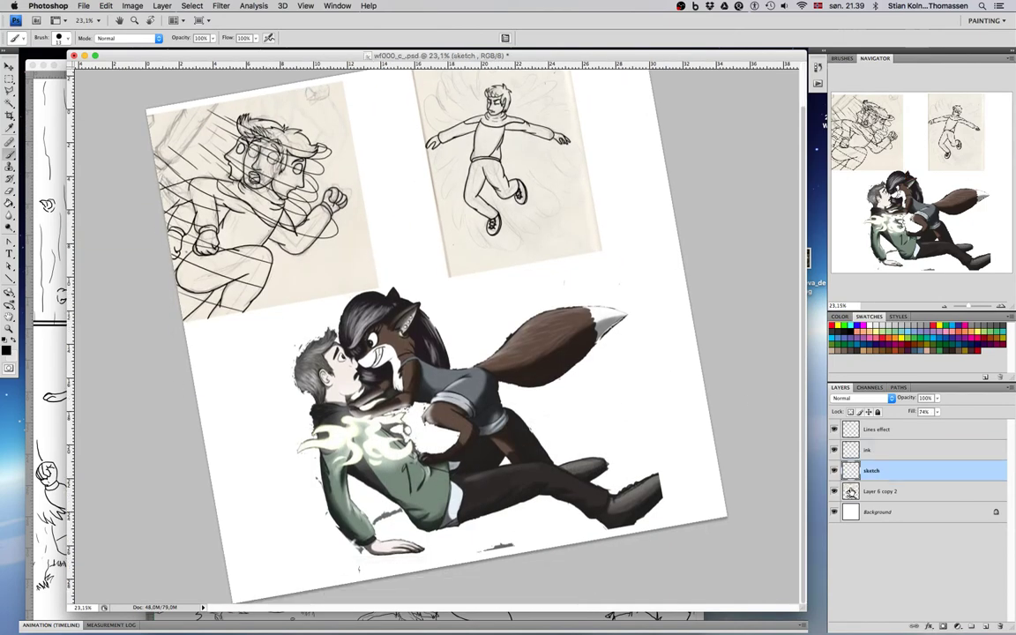
click(869, 491)
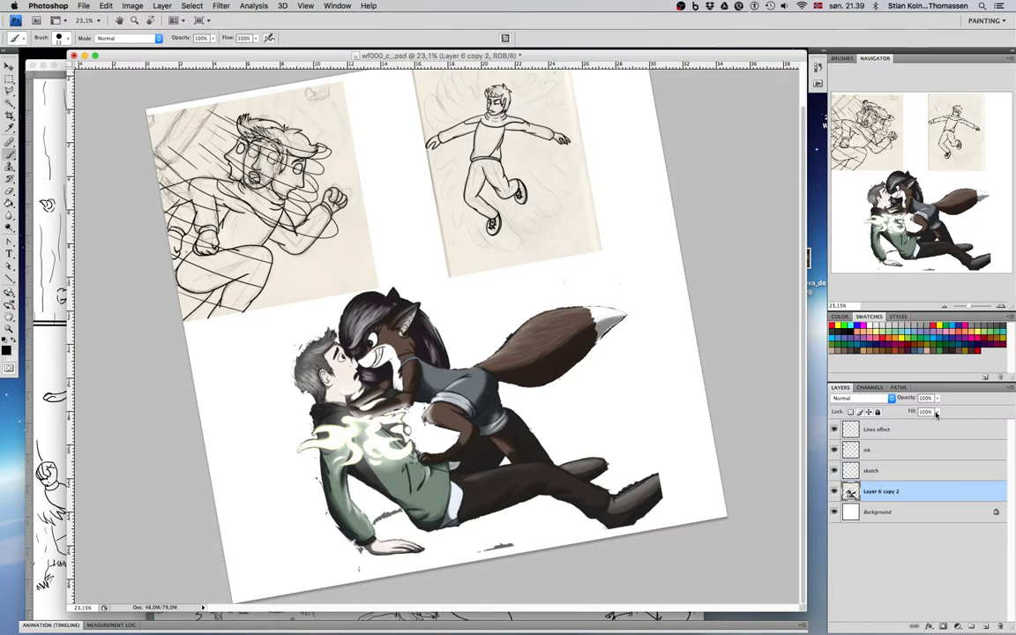
click(936, 411)
click(913, 424)
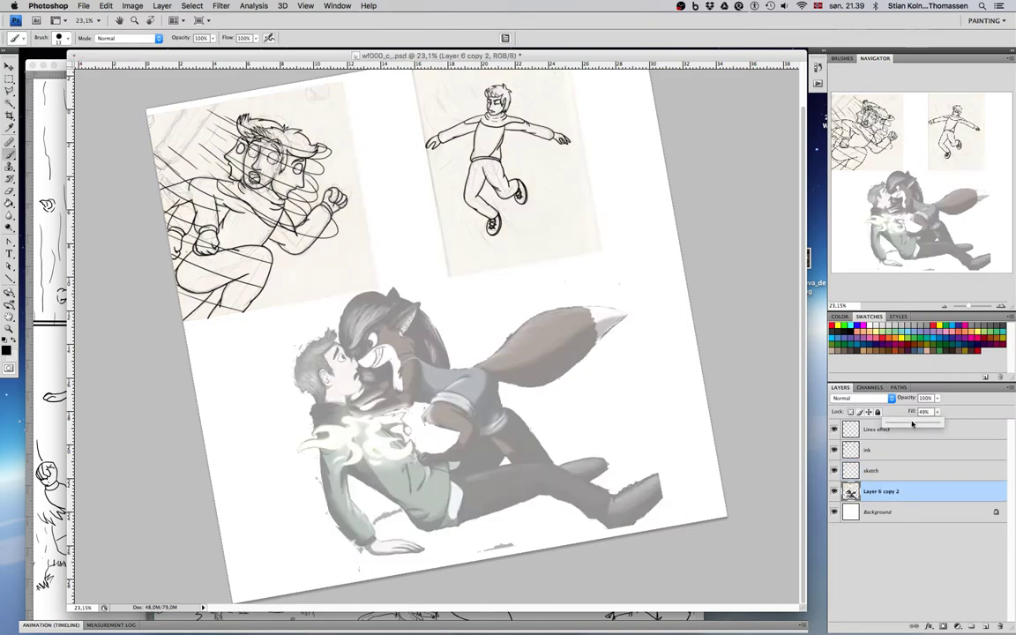
drag(902, 424, 913, 426)
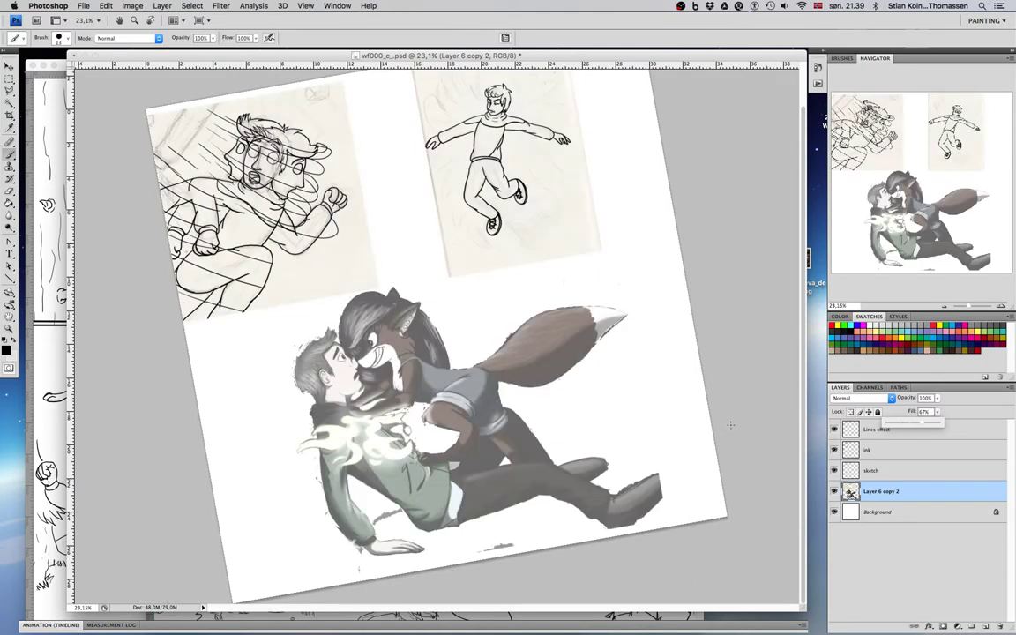
Step: On the sketch layer, rough in the fox character's head circle and guidelines with a red brush at 32% opacity
click(847, 470)
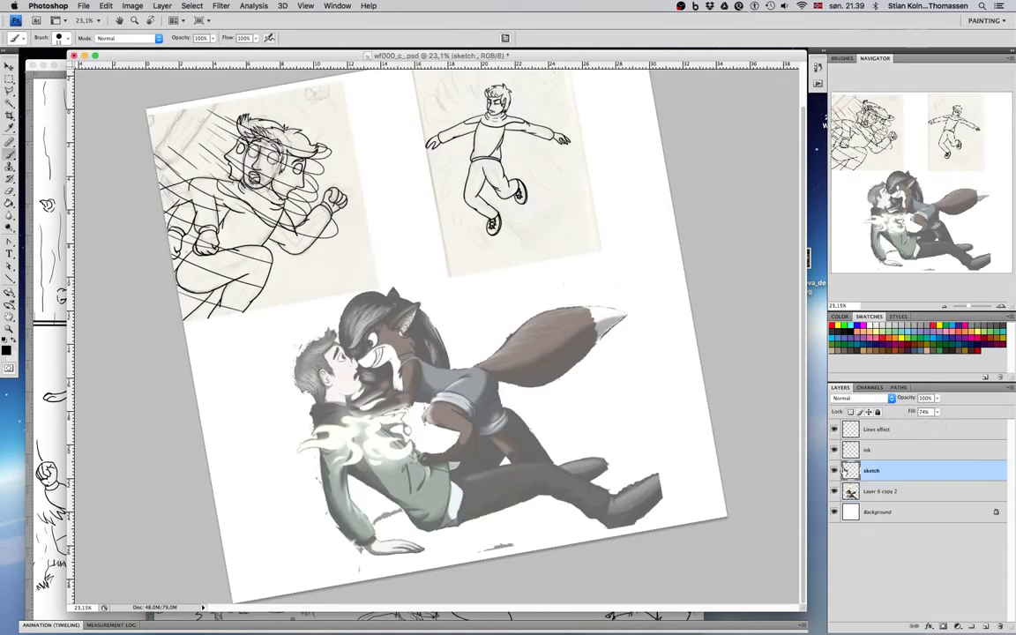
scroll(565, 357, up, 5)
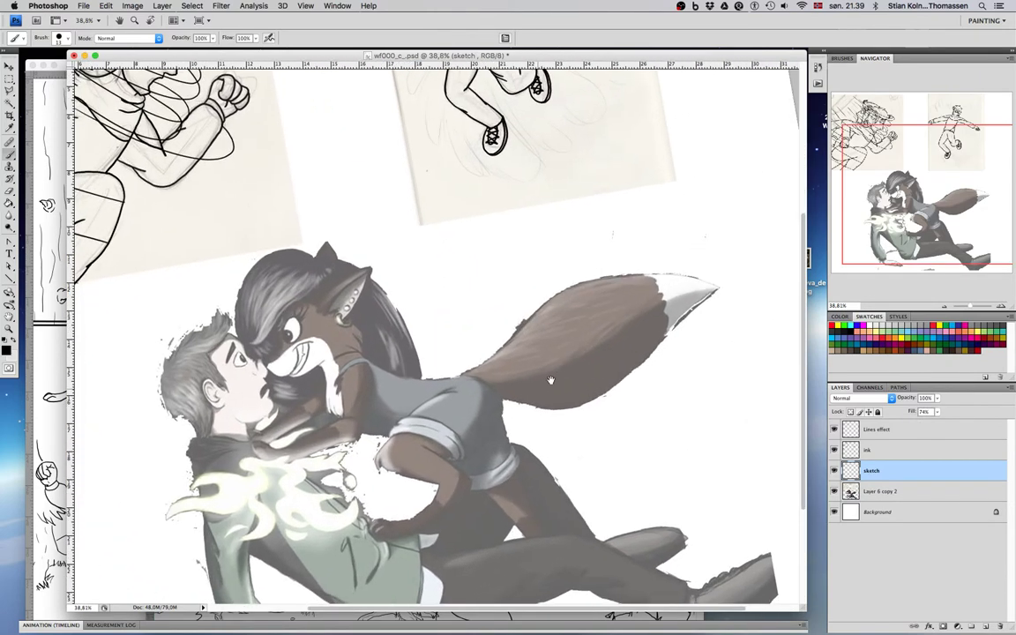
drag(549, 380, 583, 350)
click(831, 326)
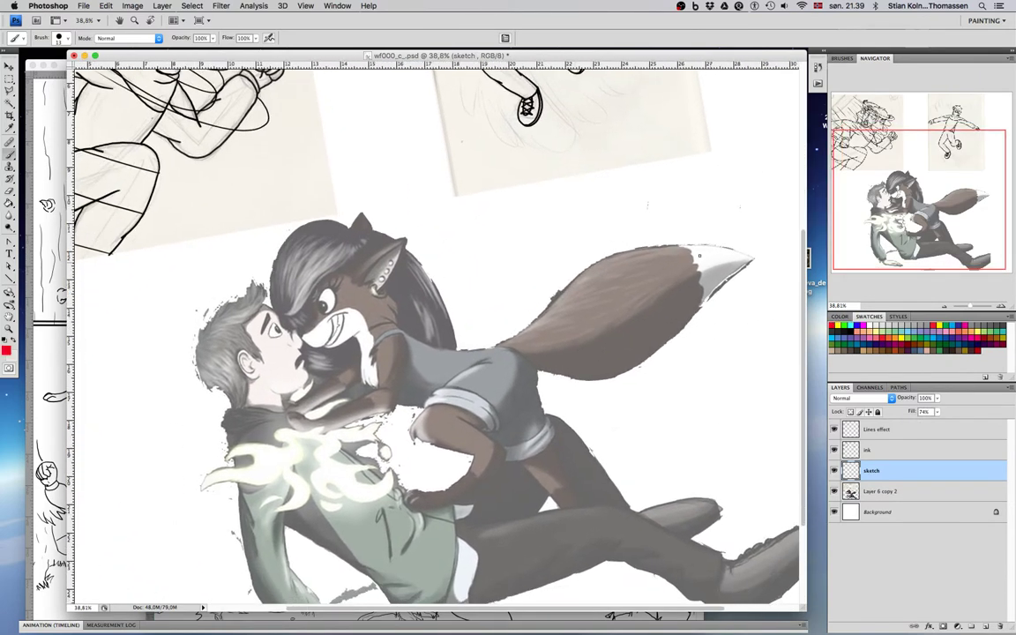
click(214, 39)
click(180, 50)
drag(360, 252, 336, 308)
key(alt+bracketleft)
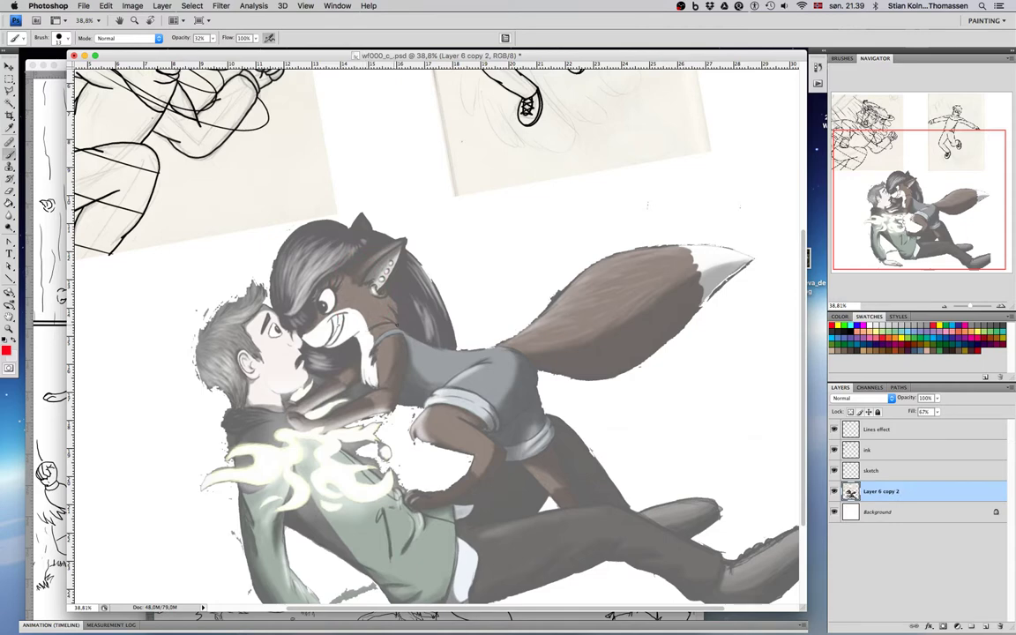
key(alt+bracketright)
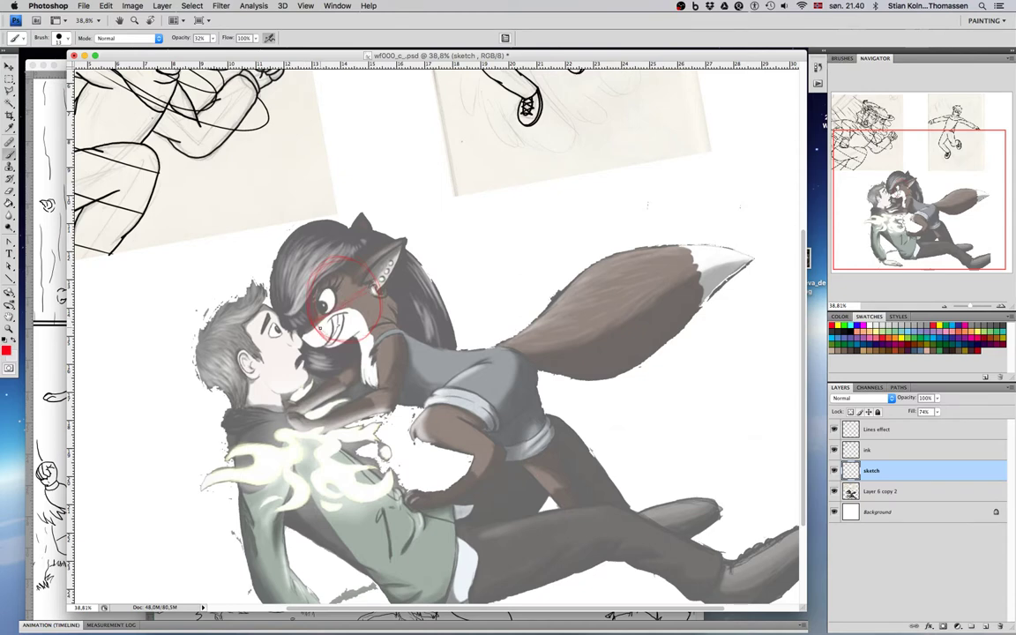
Step: Erase rough construction lines on the muzzle side of the fox's head circle with a soft 27 px eraser
key(e)
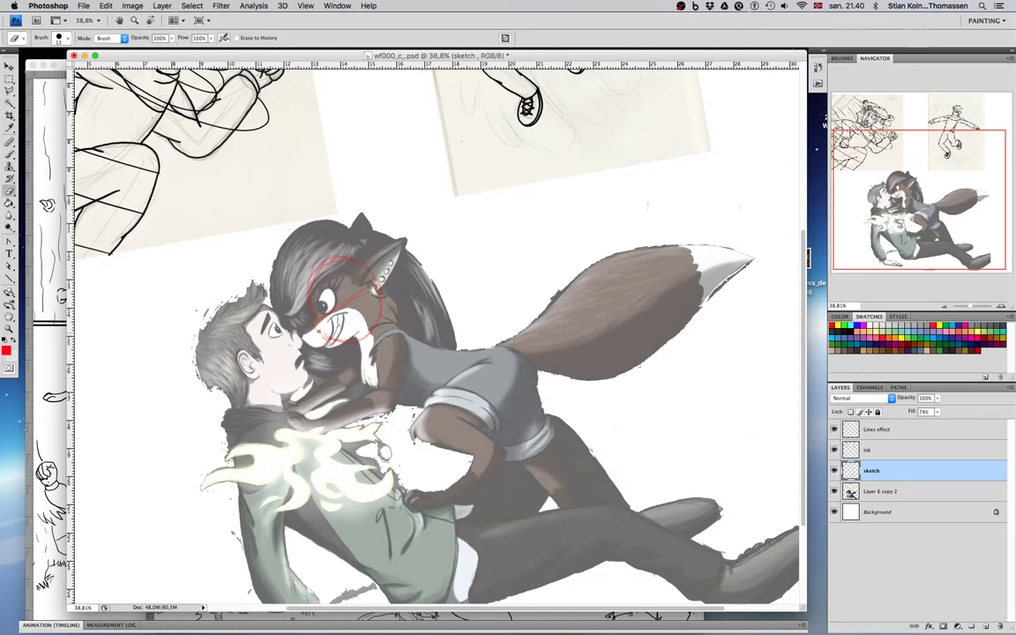
right_click(346, 296)
click(399, 407)
click(416, 410)
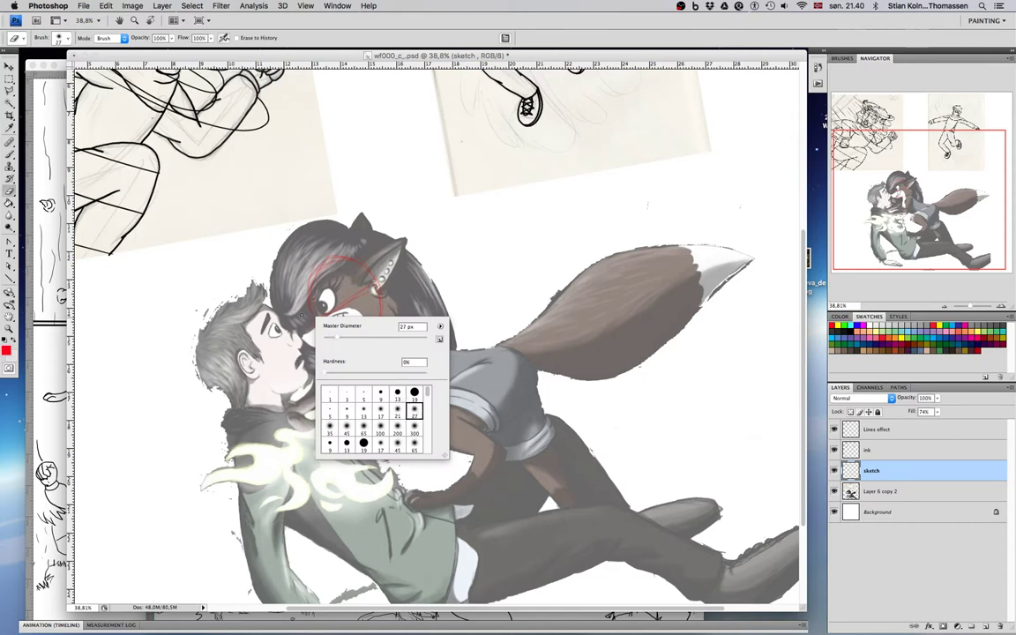
click(298, 345)
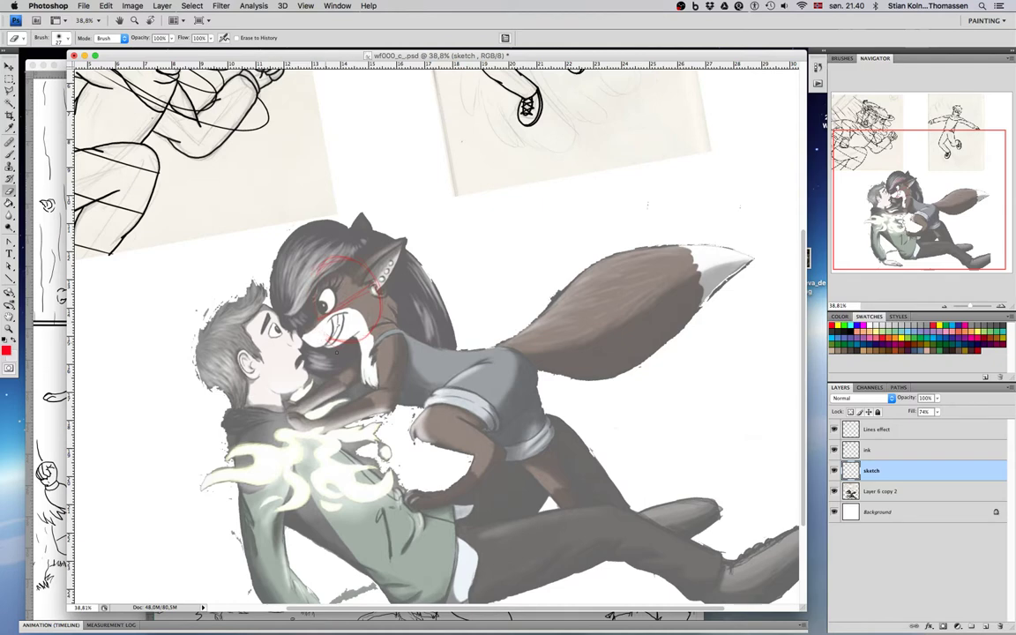
Step: Redraw the muzzle side of the head circle and sketch the fox's eye, lashes, snout and toothy grin in red
scroll(307, 299, up, 3)
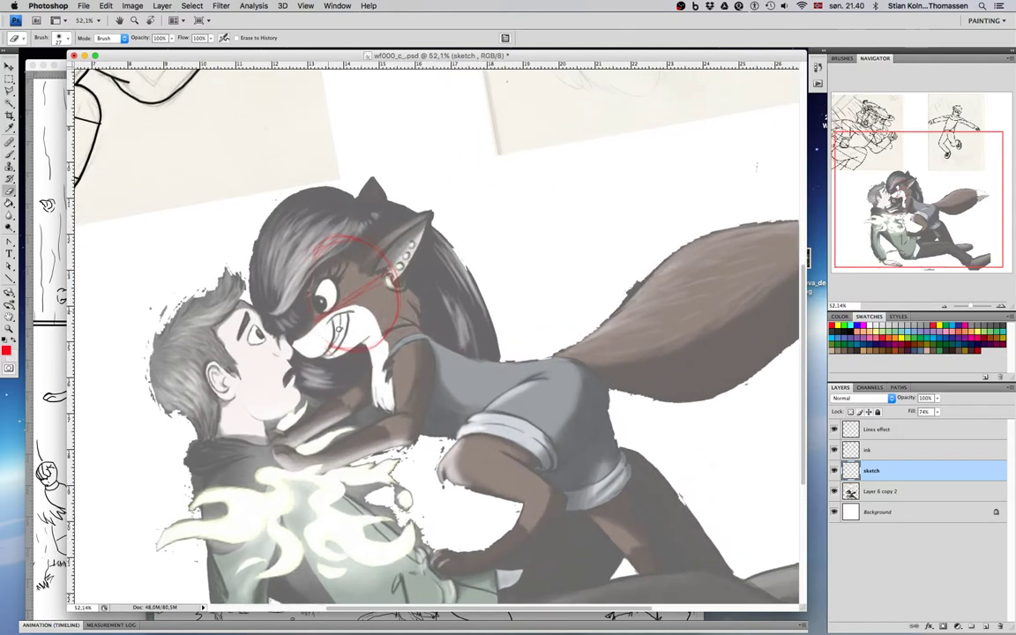
scroll(337, 332, up, 2)
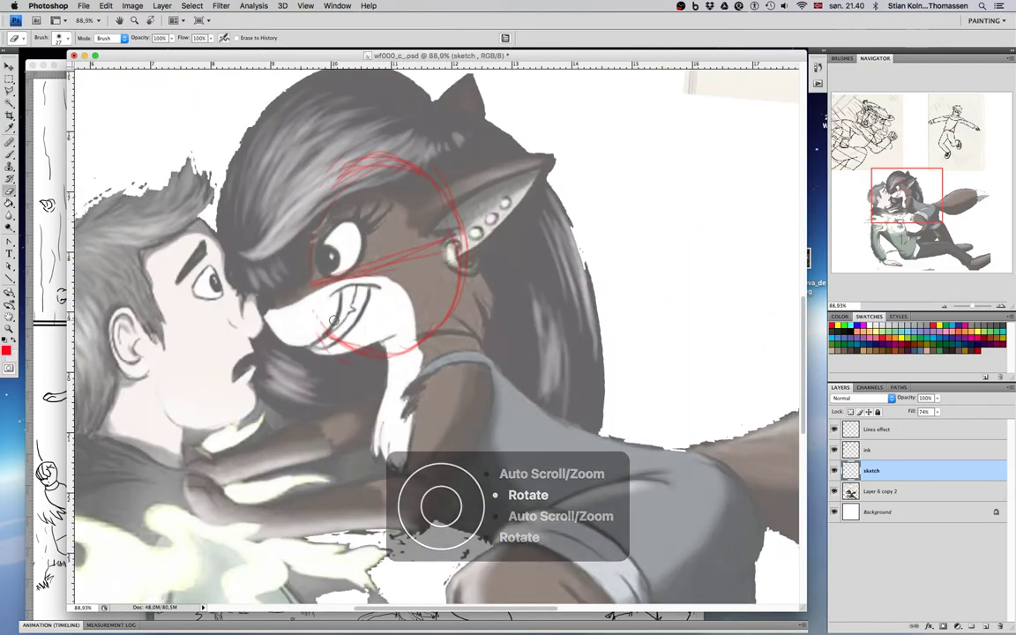
key(b)
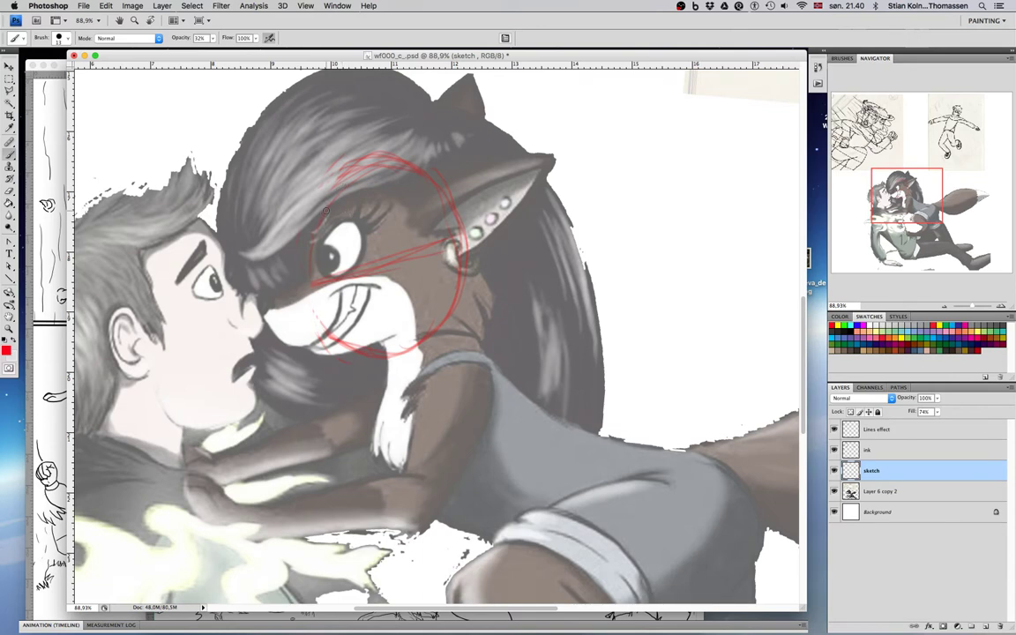
drag(314, 234, 321, 321)
drag(308, 278, 330, 331)
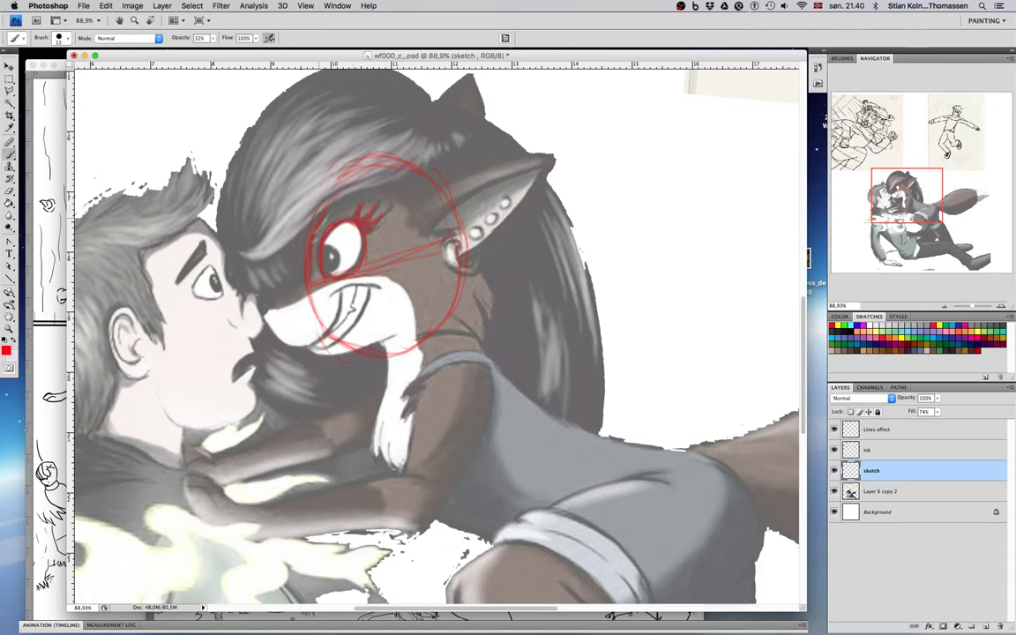
drag(328, 246, 338, 264)
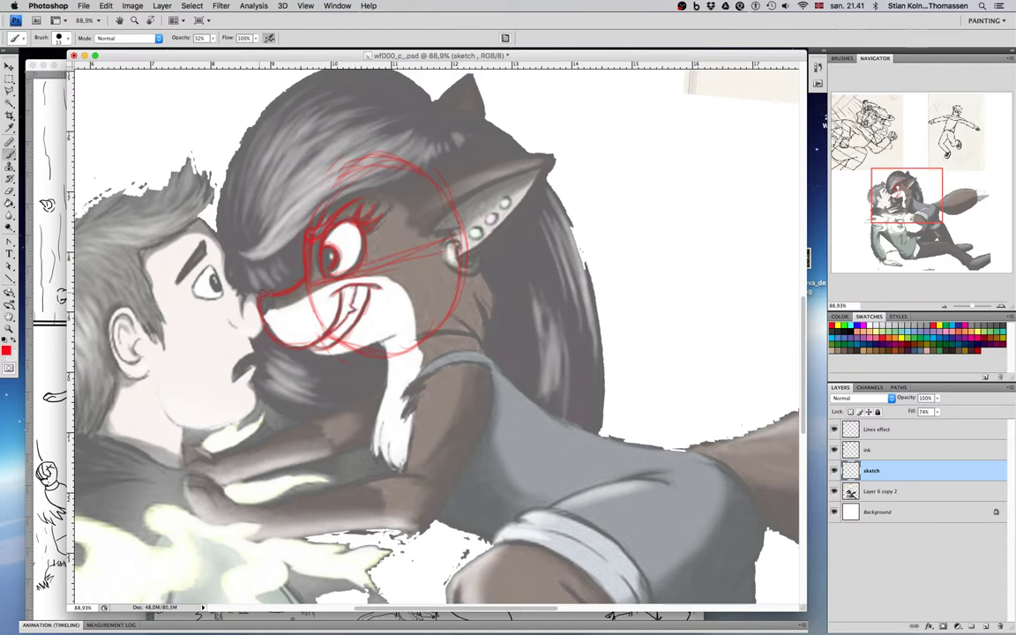
Step: Sketch the fox's nose, fringe edge, near ear with its row of earrings, and the back of her neck in red
drag(269, 309, 265, 322)
drag(429, 291, 492, 360)
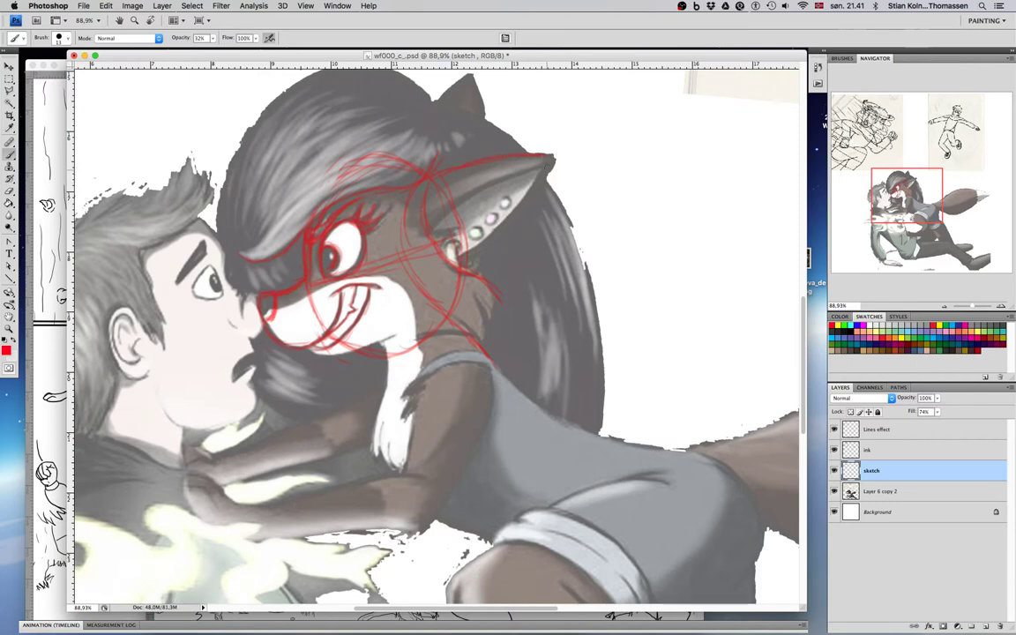
drag(545, 158, 533, 193)
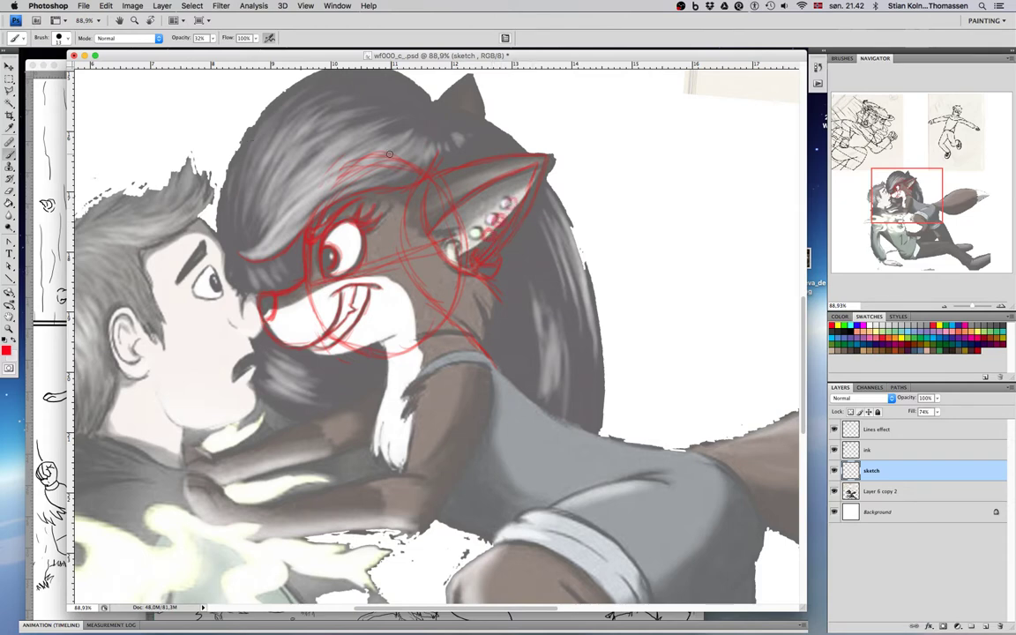
Step: Outline the fox's hair over the crown and down the forehead side, with loose tufts and the small far ear
scroll(431, 142, left, 3)
scroll(430, 142, up, 1)
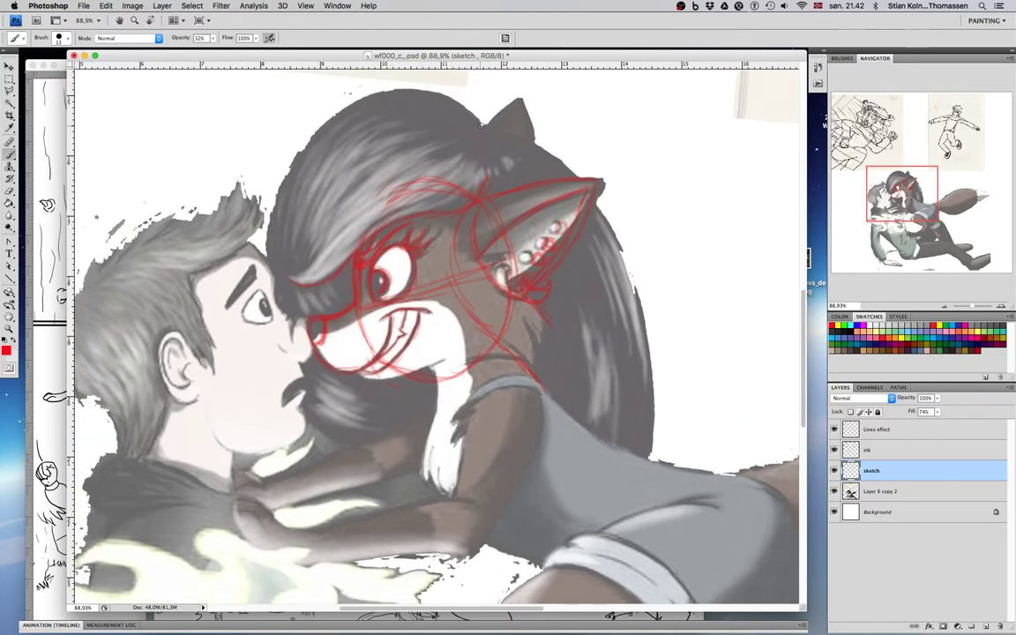
mouse_move(423, 88)
mouse_down()
mouse_move(479, 126)
mouse_move(487, 150)
mouse_move(479, 125)
mouse_move(431, 89)
mouse_move(466, 107)
mouse_move(377, 95)
mouse_move(451, 96)
mouse_move(331, 104)
mouse_up()
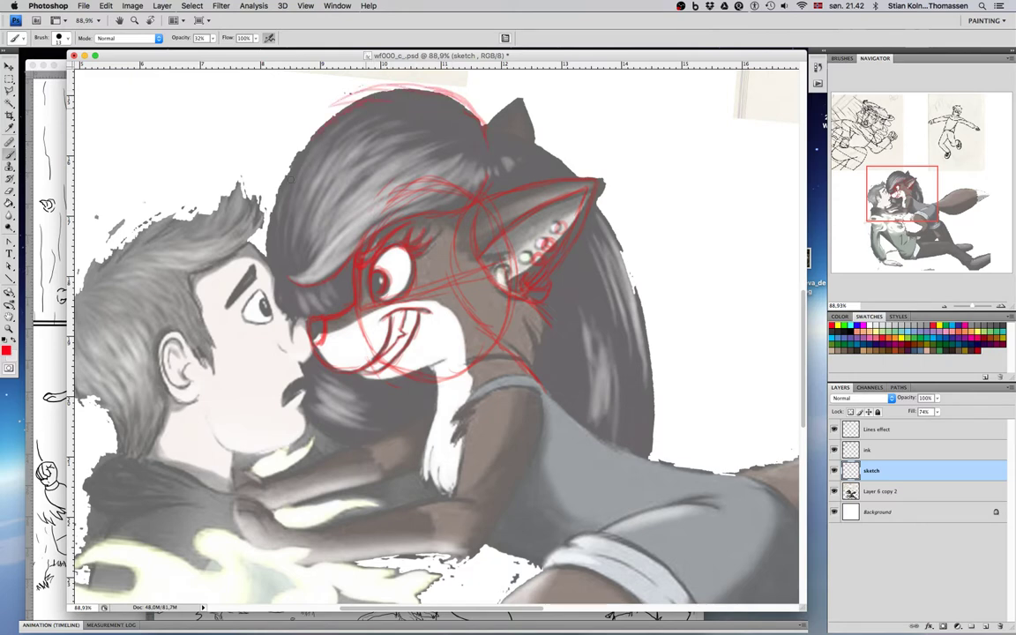
mouse_move(292, 163)
mouse_down()
mouse_move(267, 252)
mouse_move(284, 271)
mouse_up()
mouse_move(483, 123)
mouse_down()
mouse_move(472, 73)
mouse_move(490, 134)
mouse_move(487, 99)
mouse_move(484, 133)
mouse_move(529, 100)
mouse_up()
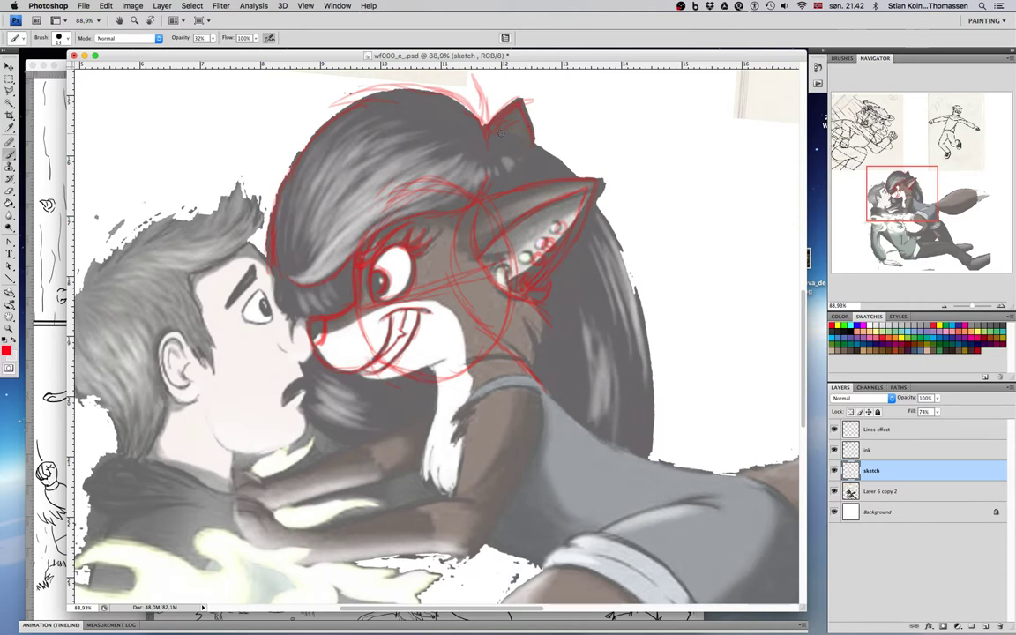
Step: Remove the far ear outline and sketch the hair contour from the crown down the fox's back in red
drag(533, 136, 558, 157)
mouse_move(500, 124)
mouse_down()
mouse_move(486, 131)
mouse_move(545, 149)
mouse_up()
key(e)
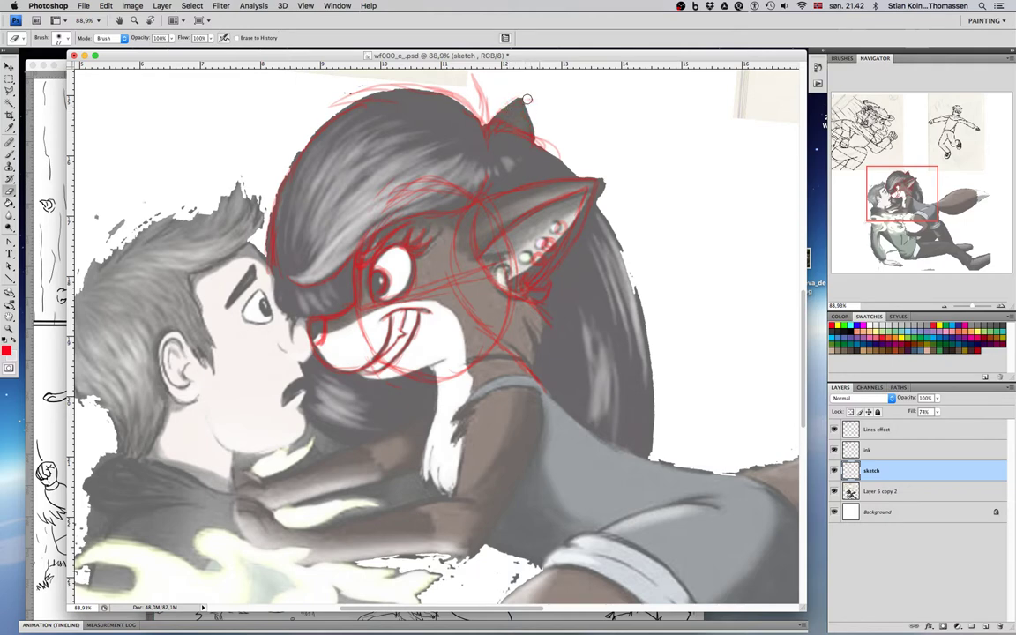
key(b)
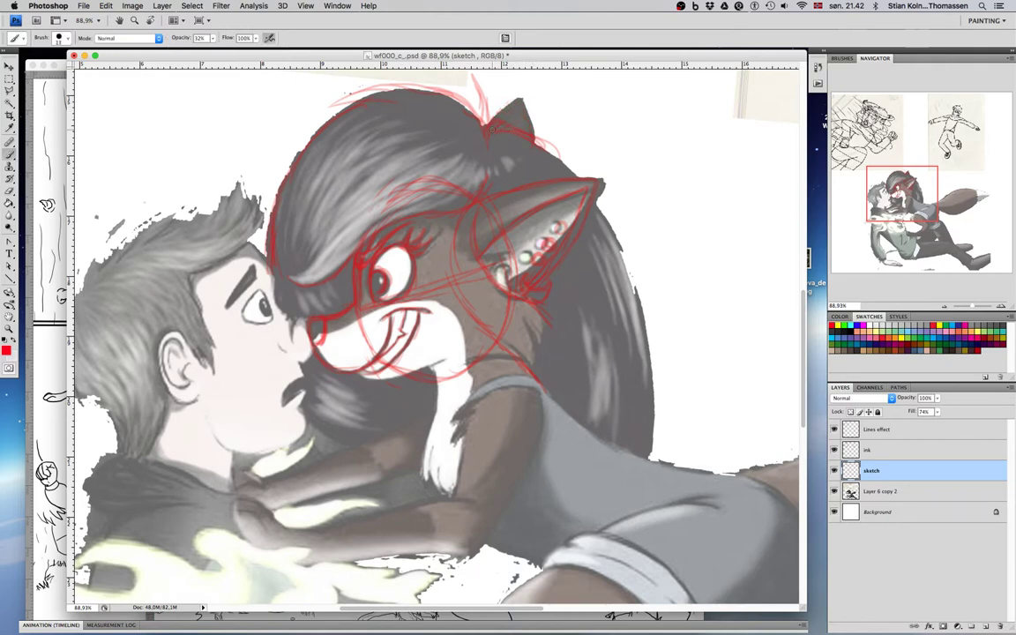
mouse_move(540, 136)
mouse_down()
mouse_move(580, 174)
mouse_move(577, 165)
mouse_move(579, 205)
mouse_move(592, 194)
mouse_move(627, 275)
mouse_move(600, 186)
mouse_move(644, 322)
mouse_move(612, 231)
mouse_move(637, 300)
mouse_up()
Step: Rough in the fox's arms with circles for shoulders and elbows, forearm lines, and simple hand shapes on the man's chest
scroll(633, 415, down, 5)
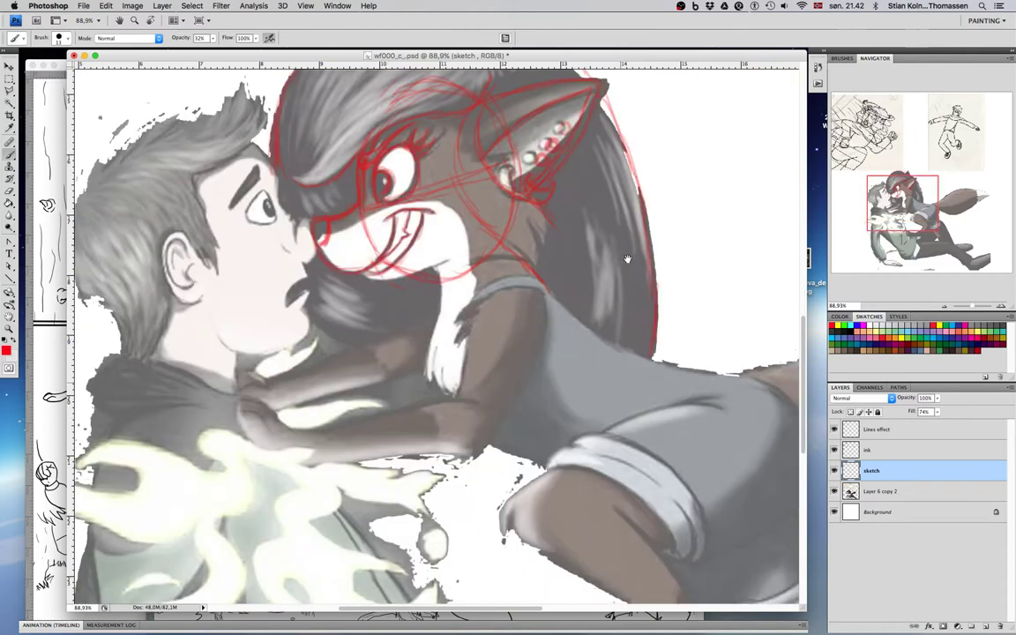
mouse_move(518, 263)
mouse_down()
mouse_move(499, 307)
mouse_move(509, 240)
mouse_move(475, 270)
mouse_move(530, 268)
mouse_move(503, 318)
mouse_move(519, 262)
mouse_move(531, 319)
mouse_move(490, 306)
mouse_move(519, 302)
mouse_move(502, 336)
mouse_up()
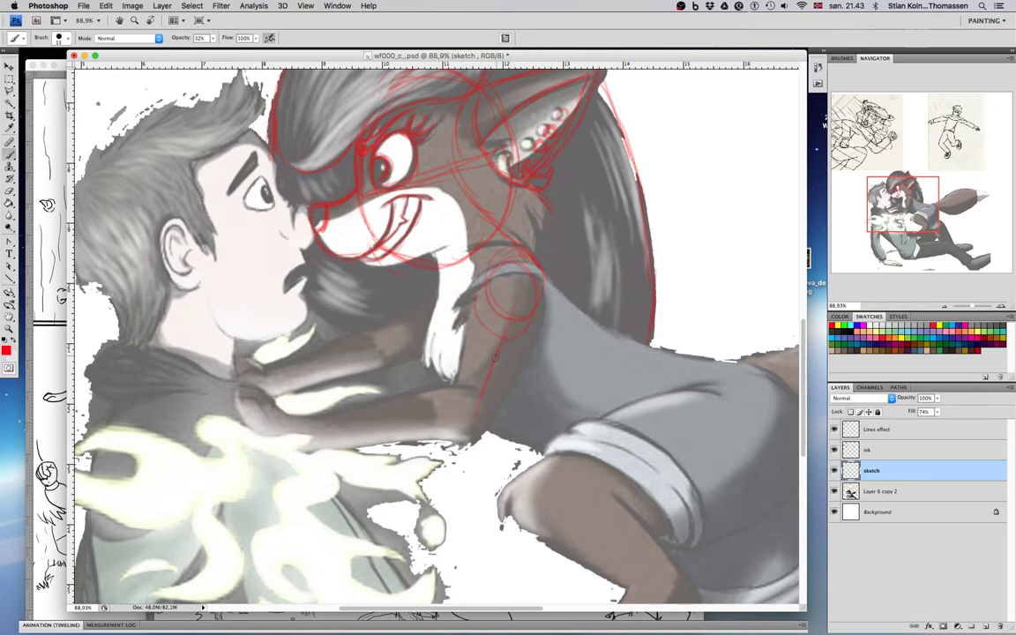
mouse_move(462, 401)
mouse_down()
mouse_move(465, 440)
mouse_move(442, 406)
mouse_move(296, 435)
mouse_move(413, 425)
mouse_move(349, 426)
mouse_move(284, 448)
mouse_up()
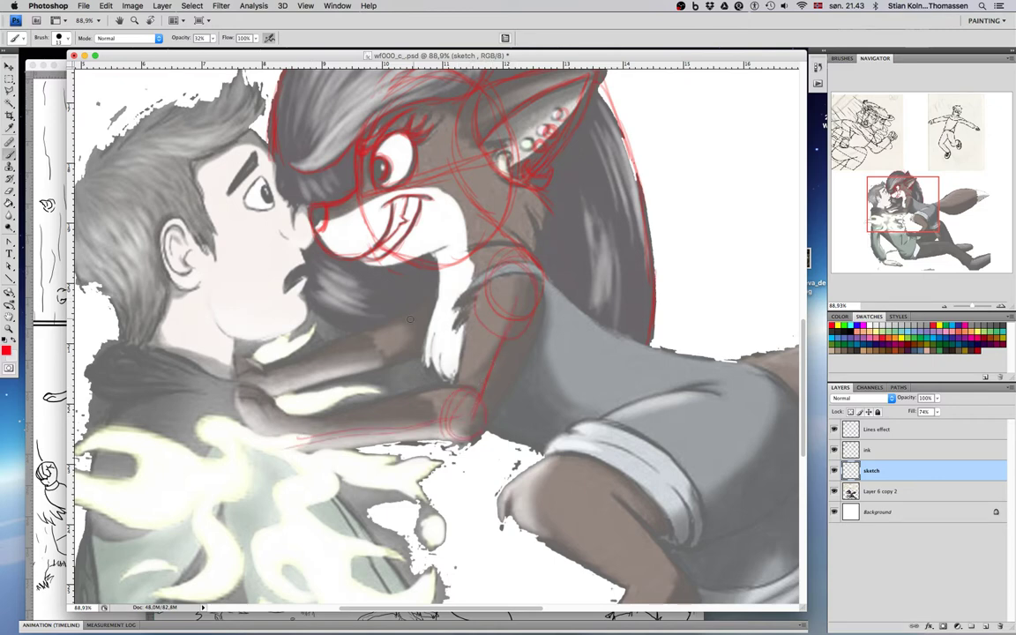
mouse_move(457, 293)
mouse_down()
mouse_move(481, 303)
mouse_move(437, 311)
mouse_move(468, 280)
mouse_up()
drag(329, 330, 347, 353)
mouse_move(278, 439)
mouse_down()
mouse_move(254, 387)
mouse_move(257, 433)
mouse_move(254, 394)
mouse_move(272, 443)
mouse_move(259, 393)
mouse_move(281, 447)
mouse_move(249, 363)
mouse_up()
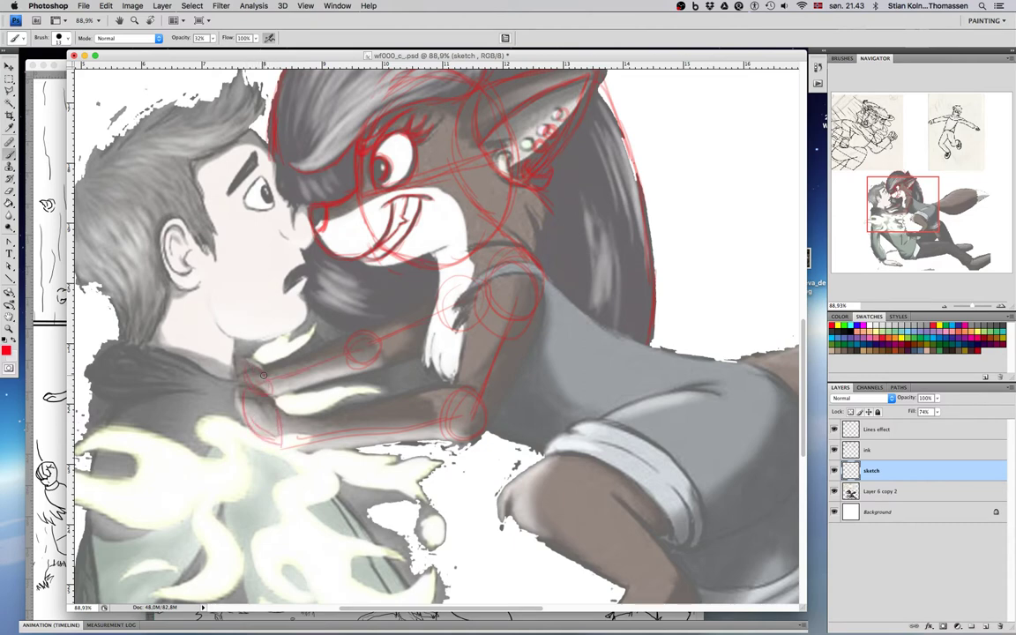
Step: Sketch the fox's chest fur and the rounded ribcage shape of her upper body in red
mouse_move(430, 308)
mouse_down()
mouse_move(397, 322)
mouse_move(385, 288)
mouse_move(300, 306)
mouse_move(267, 283)
mouse_up()
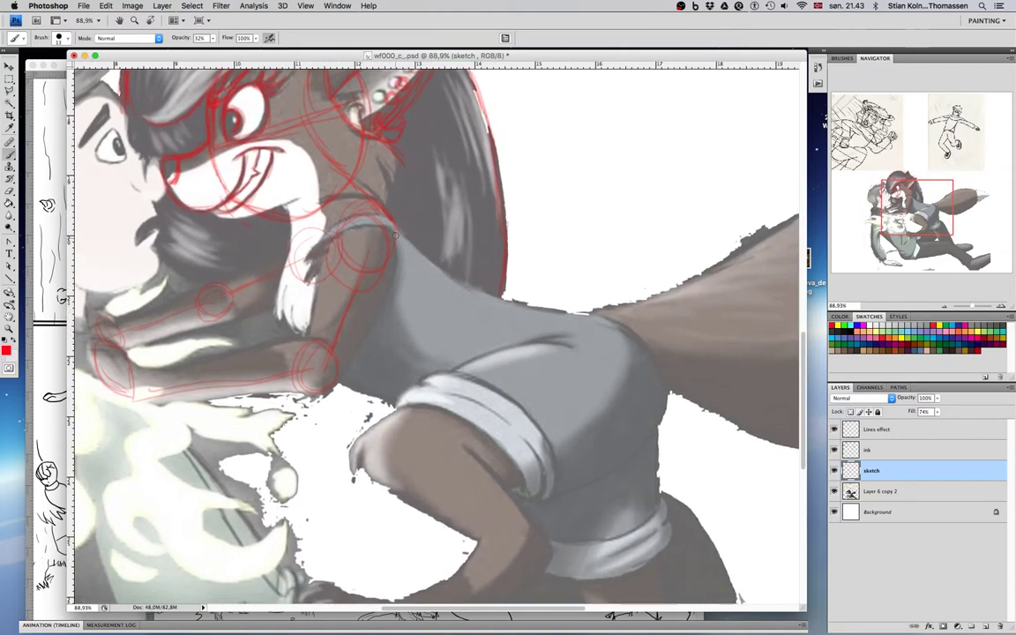
drag(308, 224, 307, 318)
drag(288, 272, 303, 328)
mouse_move(338, 384)
mouse_down()
mouse_move(356, 395)
mouse_move(437, 381)
mouse_move(472, 332)
mouse_move(479, 349)
mouse_move(448, 387)
mouse_up()
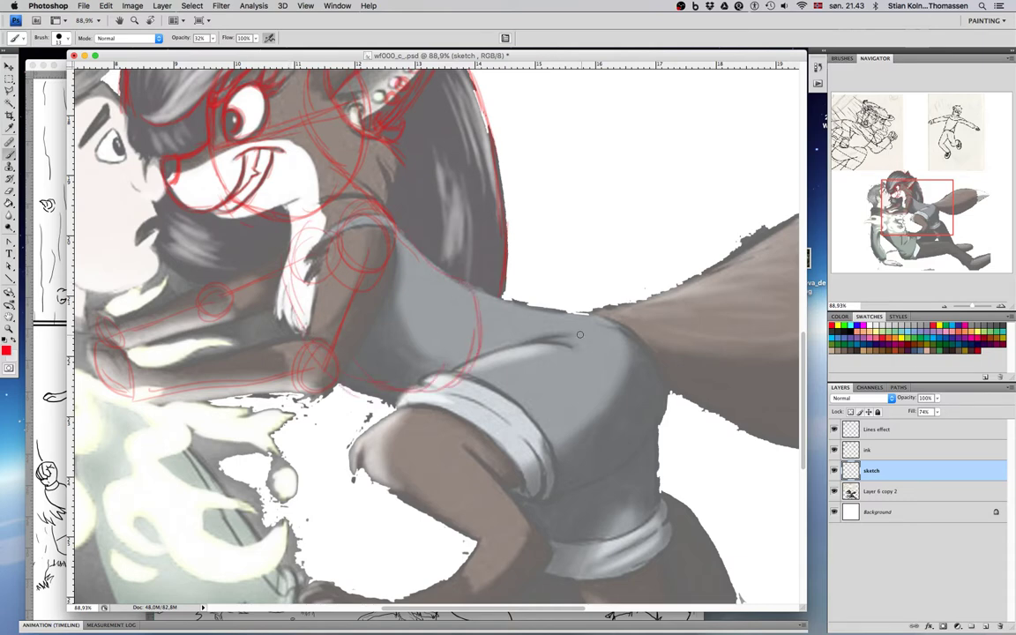
Step: Add curved contour lines around the fox's waist and lower back, connecting the ribcage to the hips
mouse_move(483, 313)
mouse_down()
mouse_move(503, 398)
mouse_move(502, 303)
mouse_move(483, 365)
mouse_move(486, 318)
mouse_move(473, 388)
mouse_up()
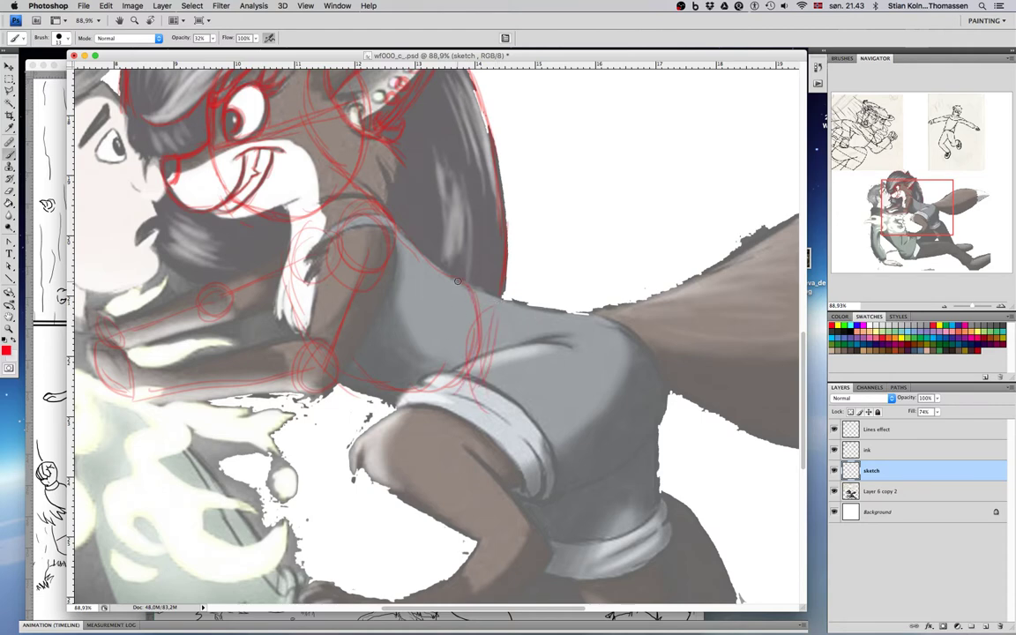
drag(452, 291, 426, 355)
drag(497, 309, 485, 381)
drag(499, 301, 532, 314)
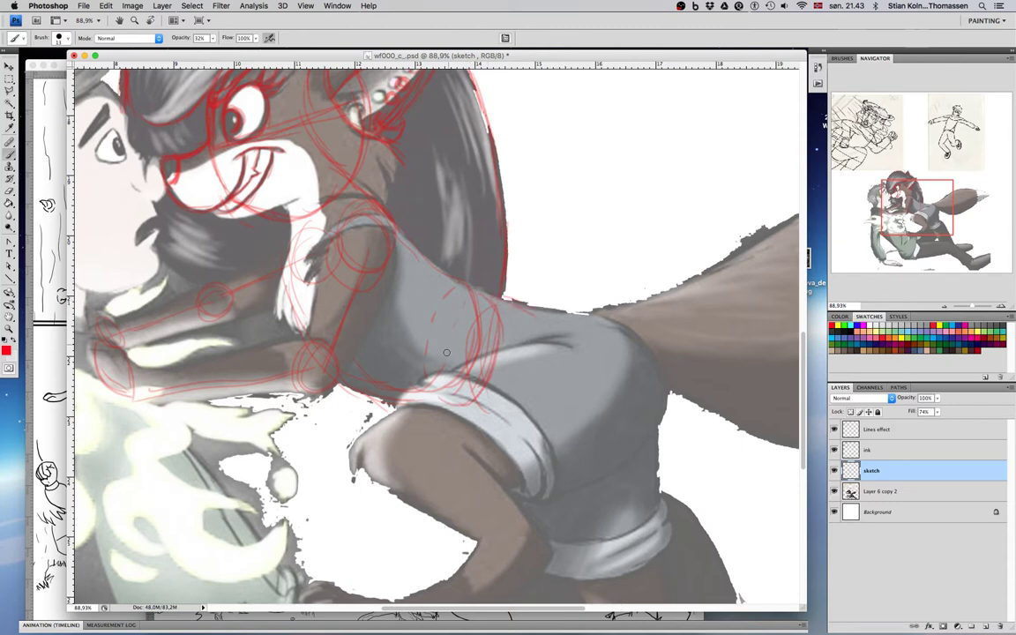
drag(553, 327, 536, 405)
drag(564, 351, 512, 407)
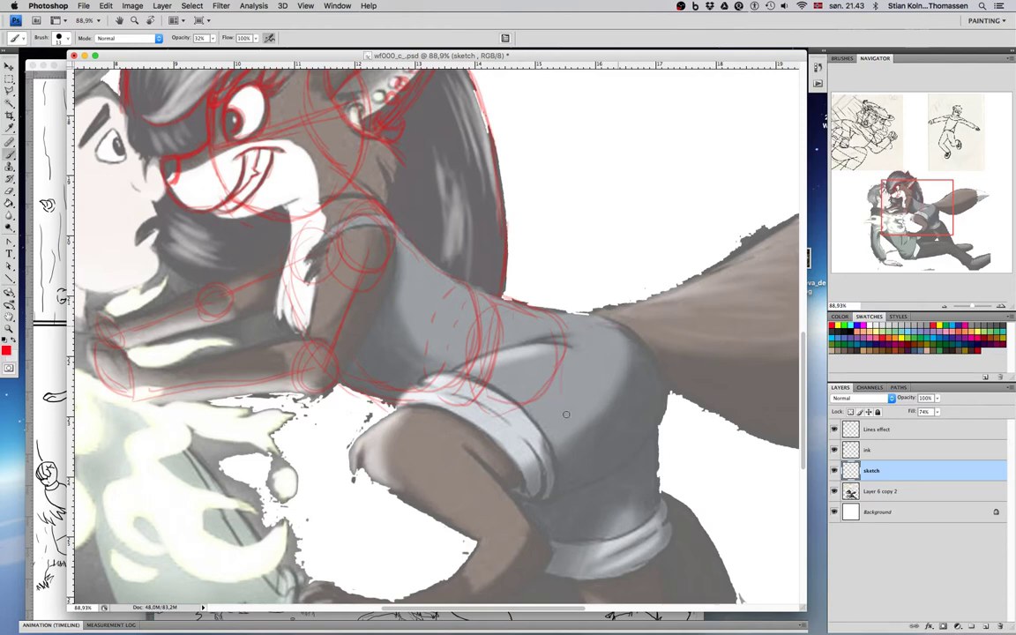
Step: Rough in the fox's hips as large circles and her bent leg with joint circles, connecting lines and foot
mouse_move(602, 324)
mouse_down()
mouse_move(574, 436)
mouse_move(550, 431)
mouse_move(595, 313)
mouse_move(643, 361)
mouse_move(685, 257)
mouse_up()
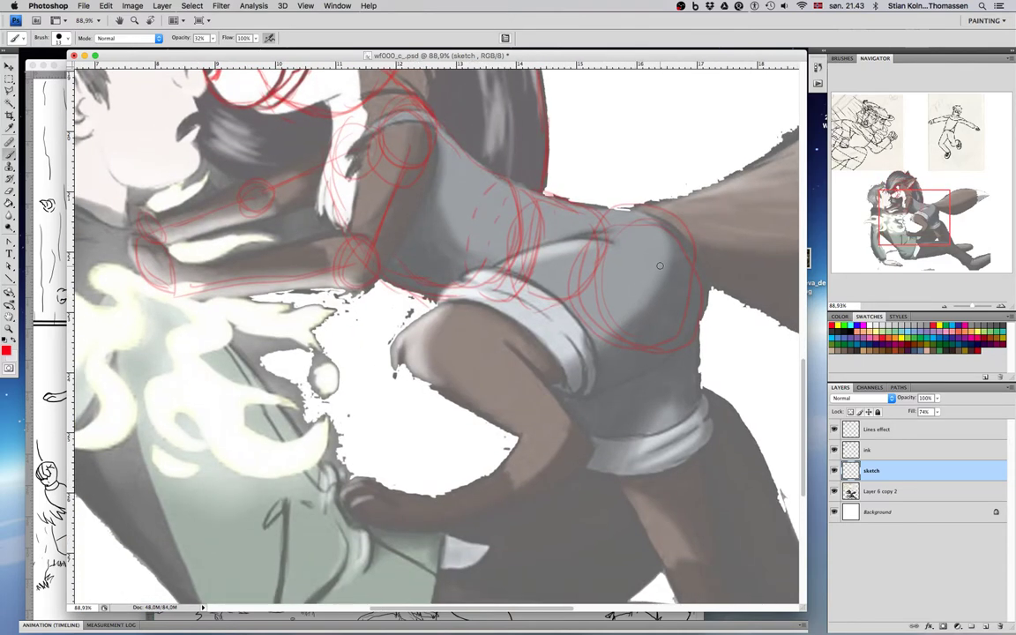
drag(618, 217, 605, 325)
drag(661, 275, 508, 317)
drag(606, 288, 478, 344)
mouse_move(565, 304)
mouse_down()
mouse_move(425, 348)
mouse_move(486, 352)
mouse_move(423, 367)
mouse_move(489, 340)
mouse_move(446, 392)
mouse_move(474, 313)
mouse_move(480, 396)
mouse_move(492, 379)
mouse_move(483, 371)
mouse_move(563, 452)
mouse_move(556, 428)
mouse_move(568, 464)
mouse_move(533, 455)
mouse_move(568, 425)
mouse_move(567, 453)
mouse_up()
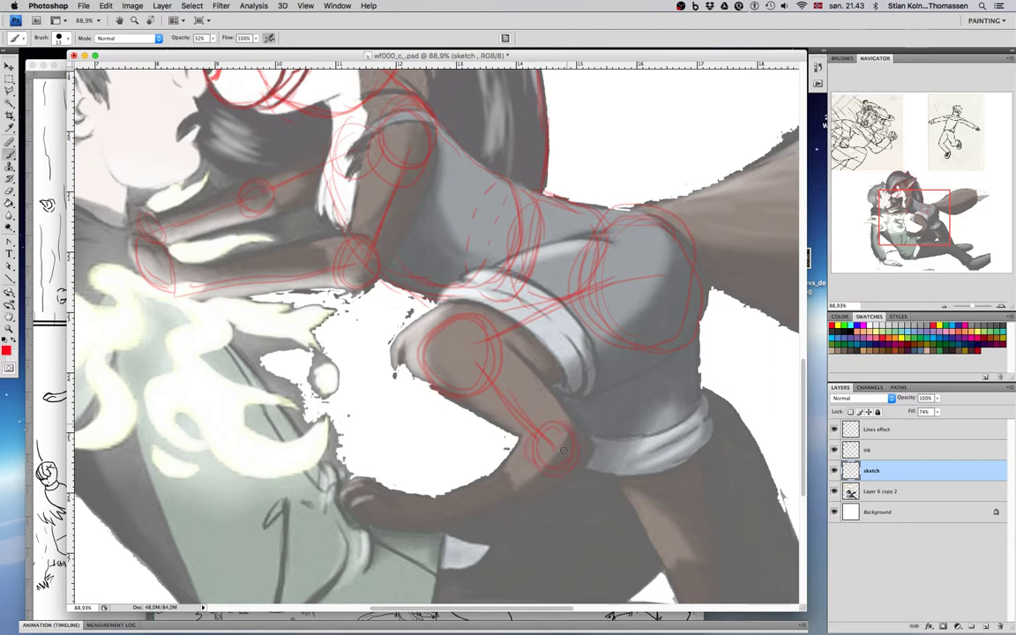
drag(485, 501, 536, 457)
drag(416, 435, 252, 328)
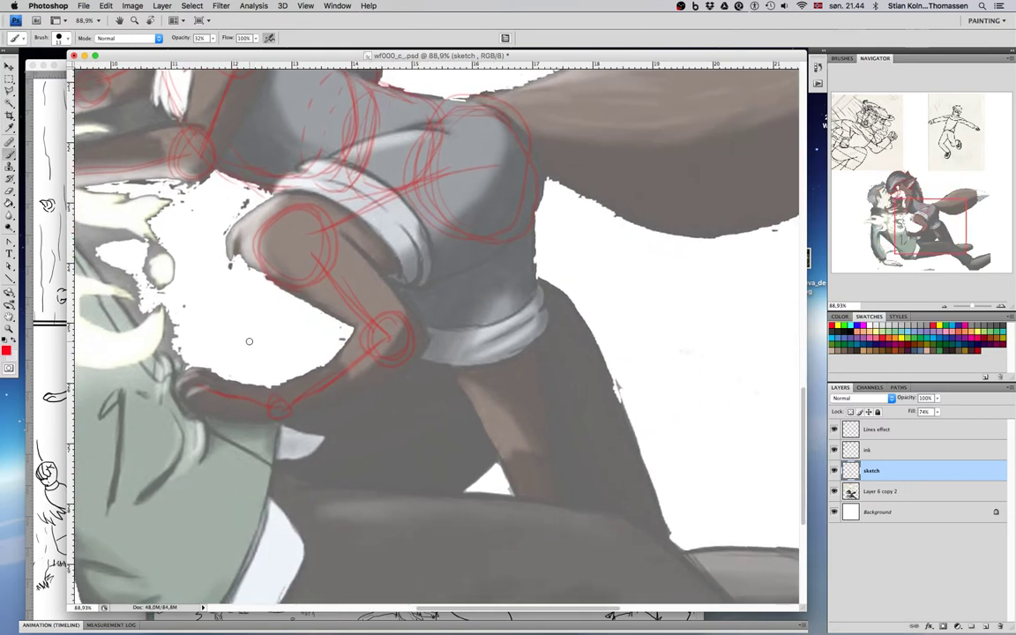
mouse_move(483, 240)
mouse_down()
mouse_move(508, 375)
mouse_move(524, 362)
mouse_move(560, 574)
mouse_up()
drag(357, 177, 622, 299)
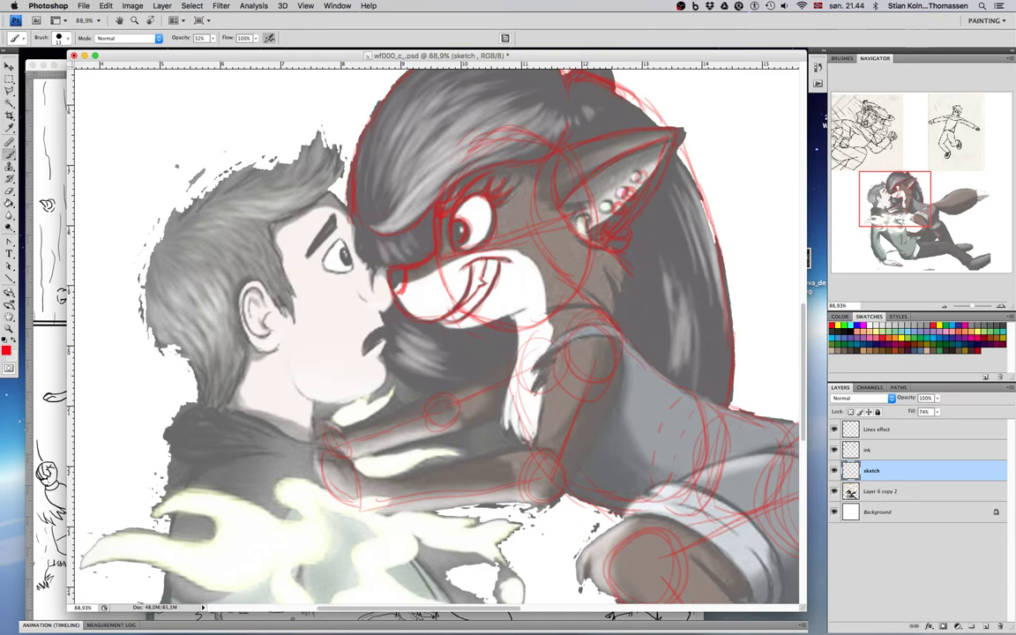
key(super+Tab)
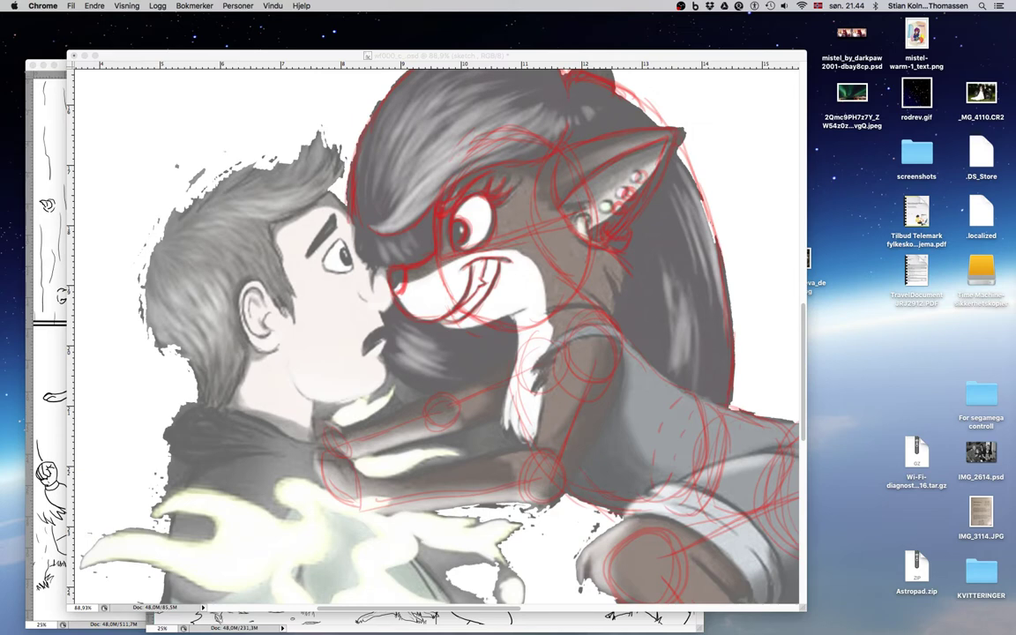
scroll(437, 336, down, 1)
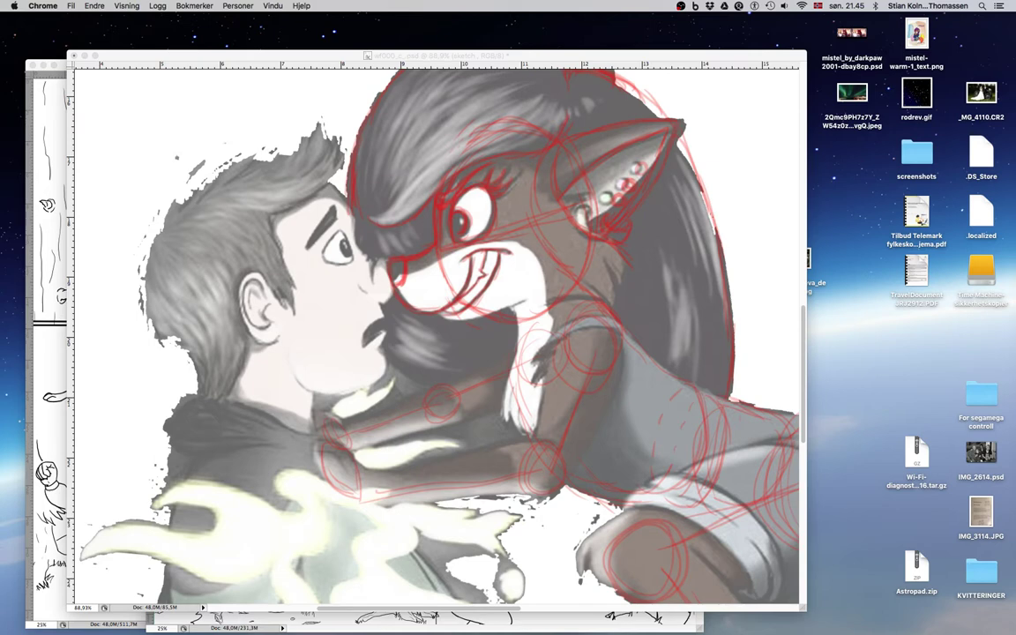
click(214, 264)
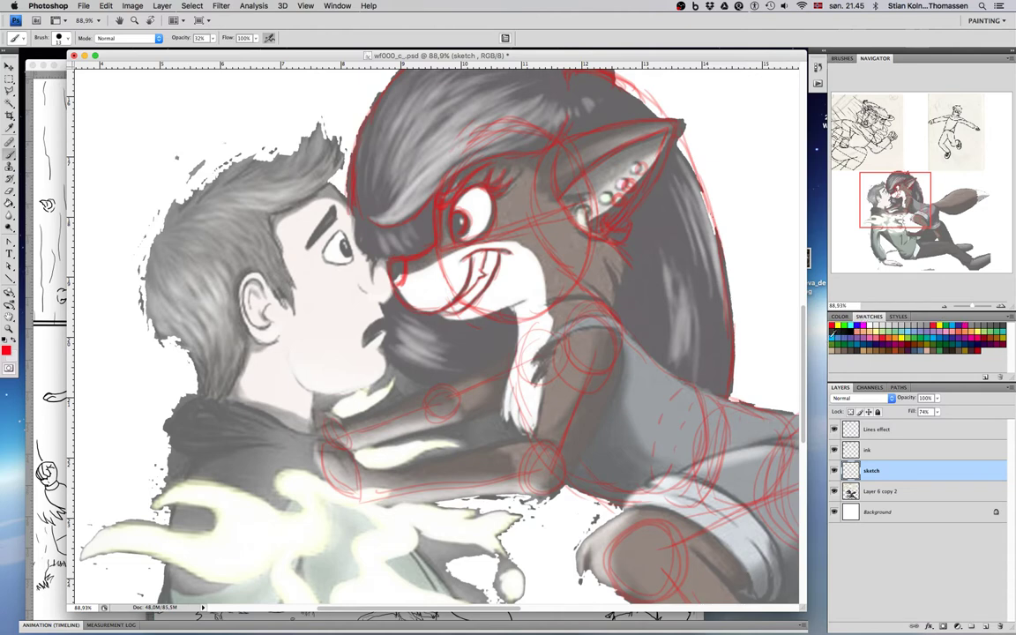
Step: Switch the brush colour to blue and rough in the man's skull circle and forehead curve
key(x)
drag(196, 231, 227, 324)
mouse_move(208, 285)
mouse_down()
mouse_move(282, 338)
mouse_move(318, 346)
mouse_up()
drag(196, 231, 264, 358)
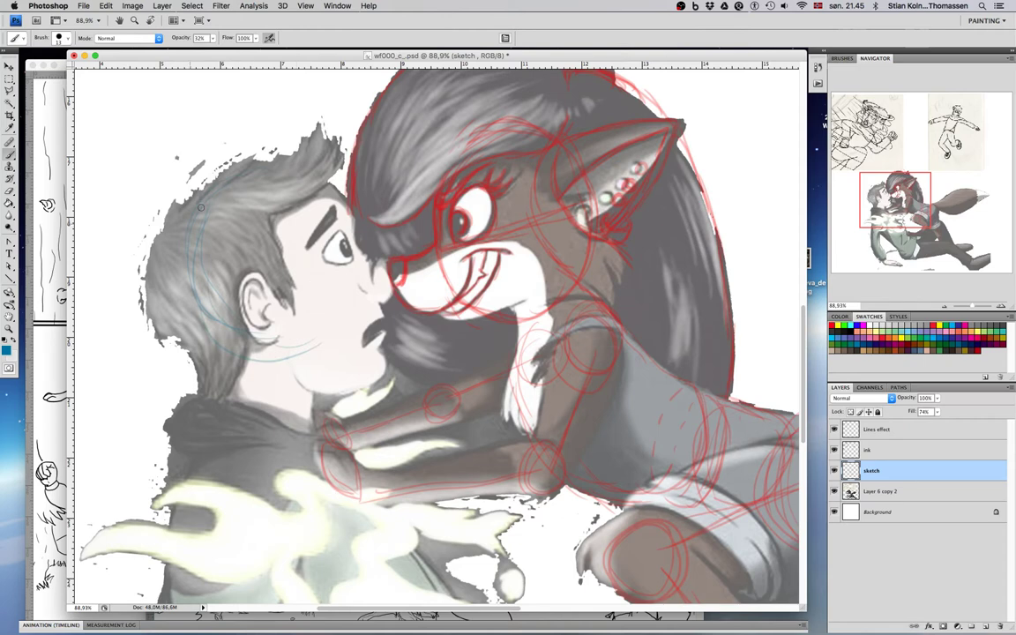
mouse_move(192, 231)
mouse_down()
mouse_move(249, 179)
mouse_move(351, 227)
mouse_move(360, 271)
mouse_up()
mouse_move(350, 220)
mouse_down()
mouse_move(340, 280)
mouse_move(361, 293)
mouse_move(343, 291)
mouse_move(314, 349)
mouse_up()
drag(352, 312, 280, 359)
Step: Sketch the man's face edge, jaw and chin in blue and widen the construction curve at the back of his head
mouse_move(365, 258)
mouse_down()
mouse_move(381, 346)
mouse_move(367, 375)
mouse_move(316, 402)
mouse_move(343, 393)
mouse_up()
drag(290, 365, 328, 397)
mouse_move(280, 357)
mouse_down()
mouse_move(331, 401)
mouse_move(322, 395)
mouse_up()
drag(176, 231, 176, 327)
mouse_move(162, 283)
mouse_down()
mouse_move(186, 340)
mouse_move(289, 357)
mouse_up()
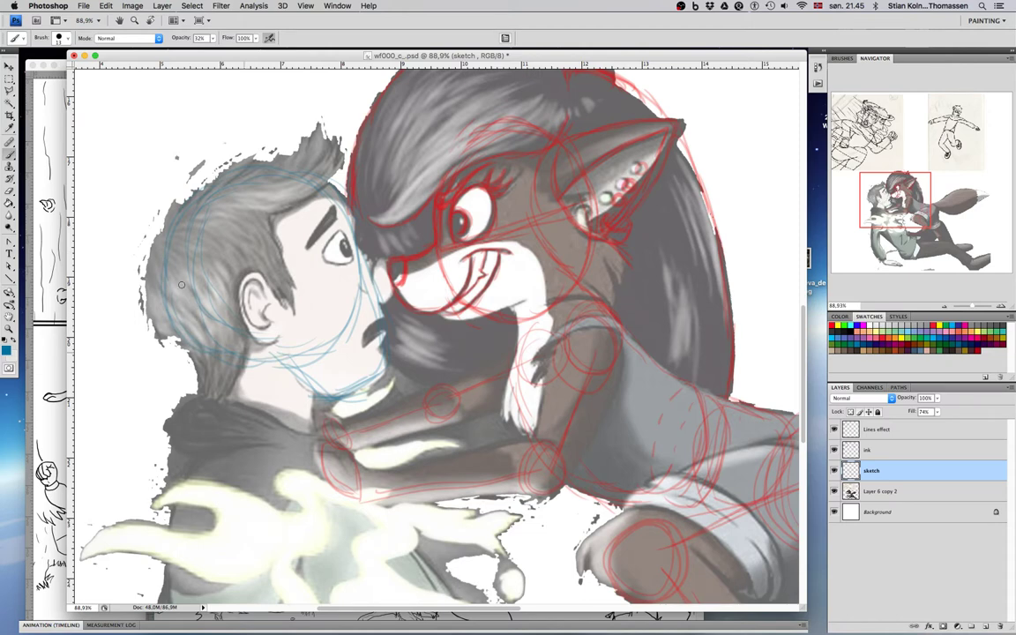
Step: Draw the slanted eye guideline across the man's head, and sketch his eye, eyebrow and ear in blue
mouse_move(189, 326)
mouse_down()
mouse_move(186, 289)
mouse_move(168, 288)
mouse_move(251, 286)
mouse_move(338, 259)
mouse_up()
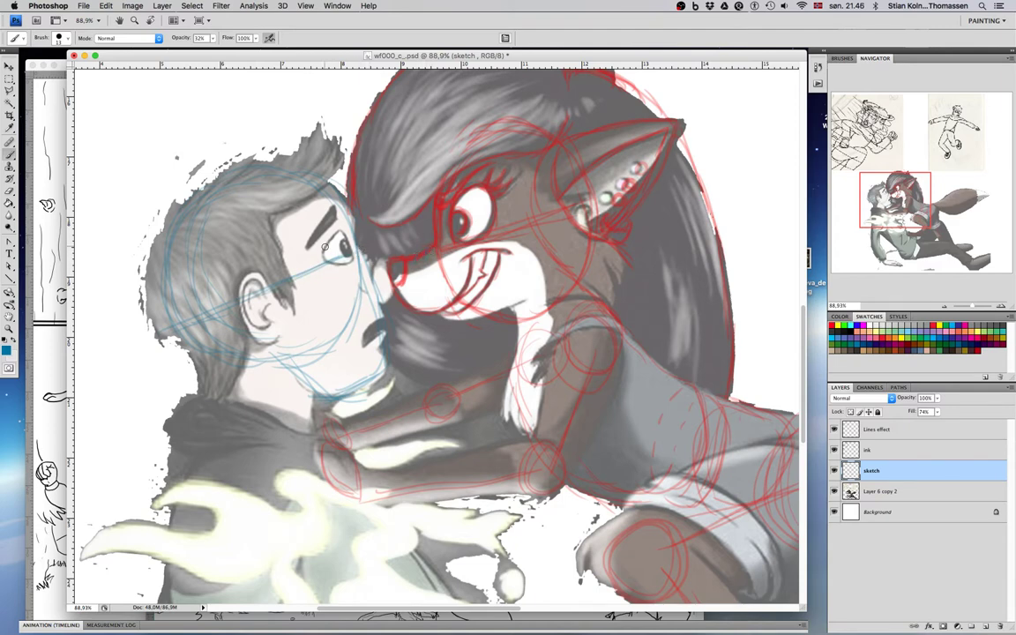
mouse_move(320, 296)
mouse_down()
mouse_move(299, 351)
mouse_move(390, 242)
mouse_up()
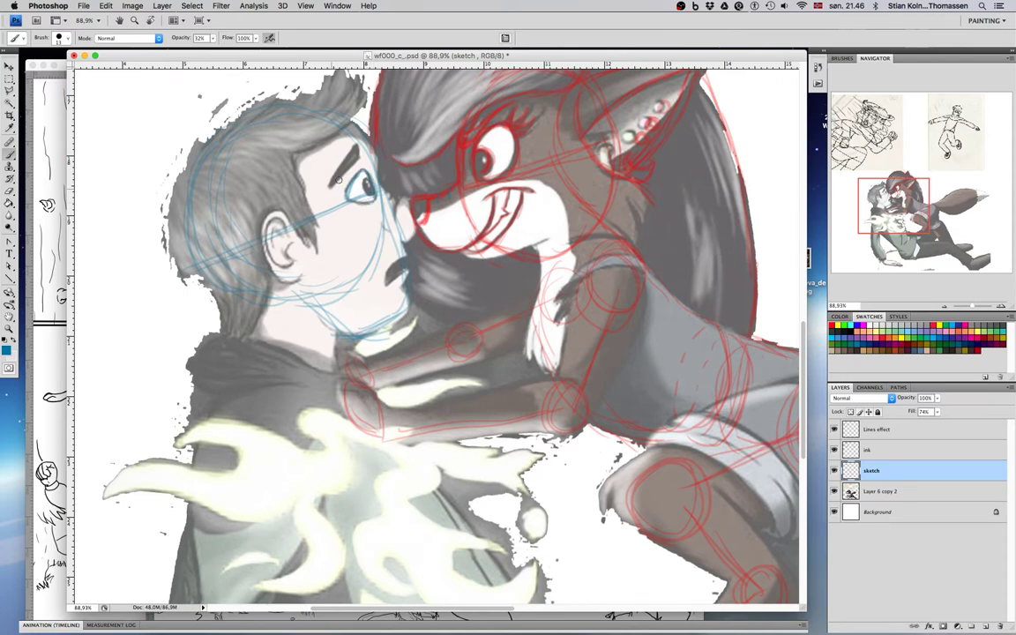
drag(337, 182, 355, 157)
mouse_move(284, 214)
mouse_down()
mouse_move(259, 237)
mouse_move(269, 214)
mouse_move(300, 274)
mouse_up()
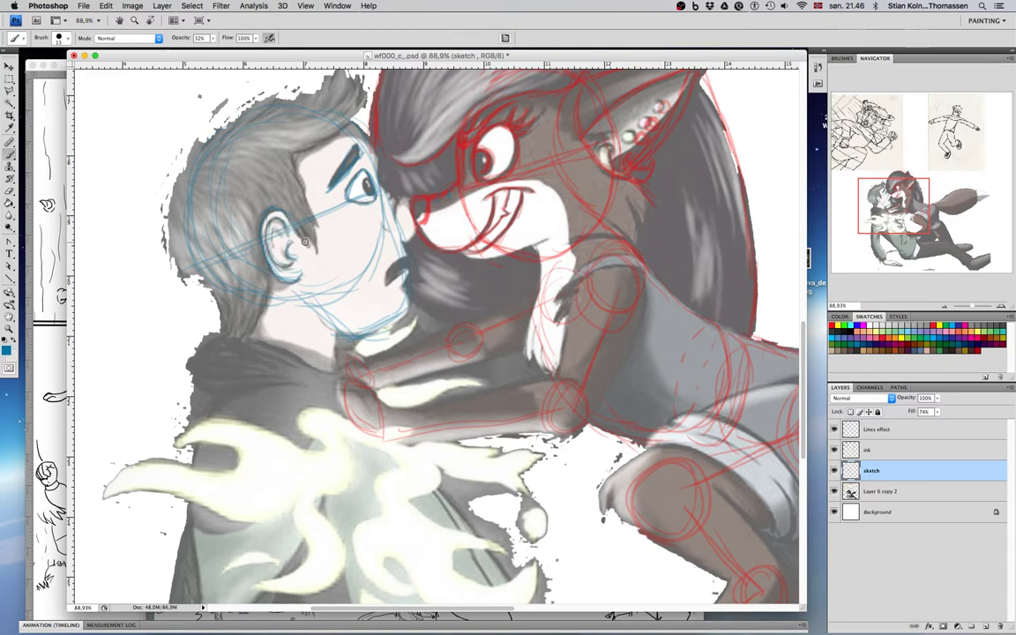
Step: Sketch the man's nape hair, neck line, nose, open mouth and chin in blue
drag(313, 225, 344, 238)
key(XF86AudioLowerVolume)
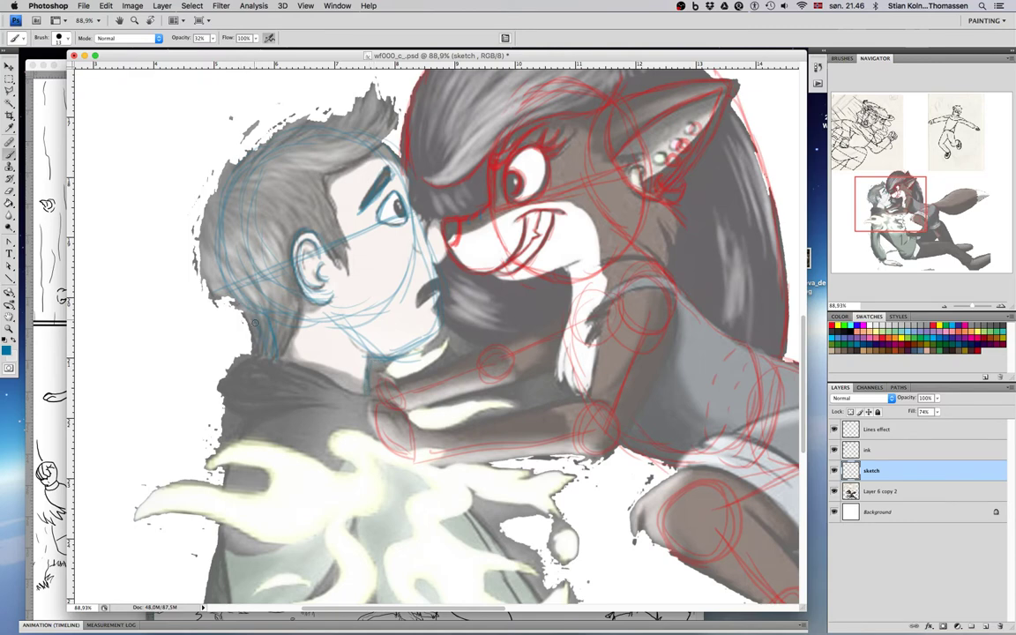
scroll(311, 305, down, 4)
scroll(312, 305, right, 3)
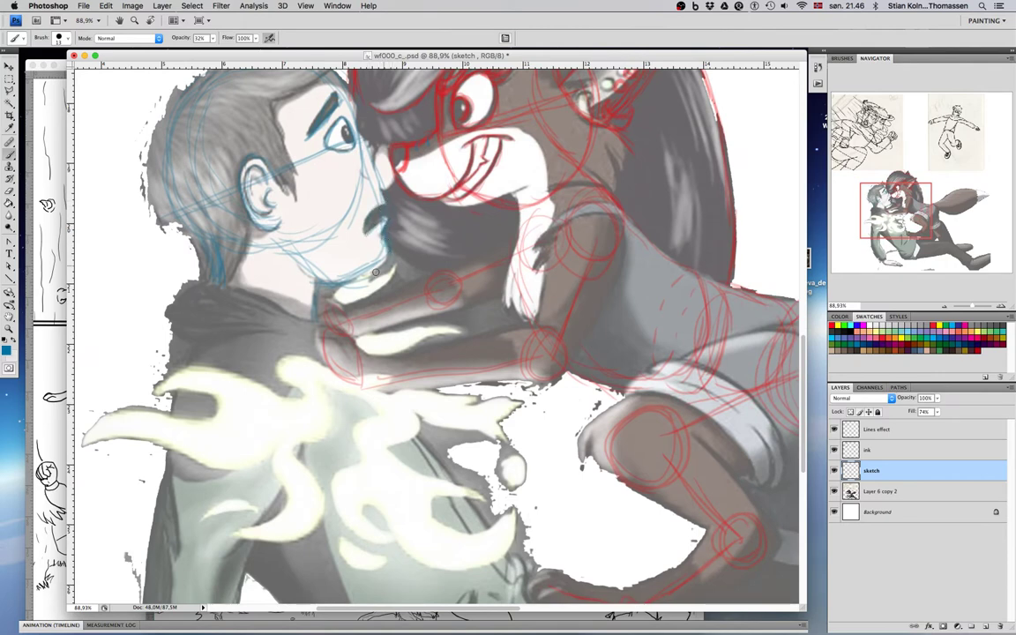
scroll(385, 263, up, 3)
scroll(385, 263, right, 2)
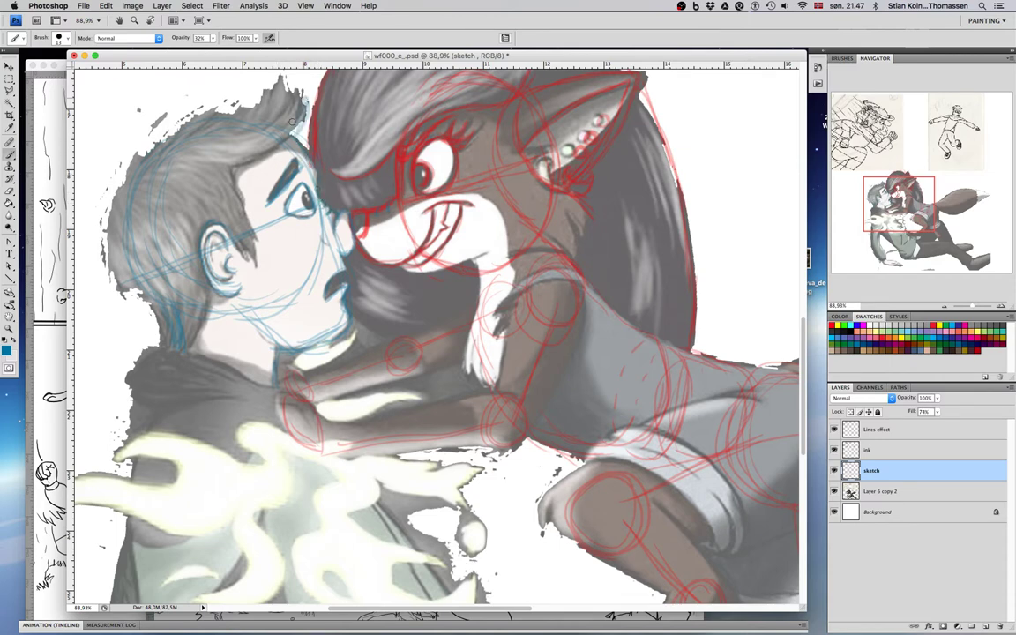
Step: Sketch the man's outer hair outline in blue, from the forehead tuft over the crown and down to jagged tufts at the nape
scroll(291, 125, up, 3)
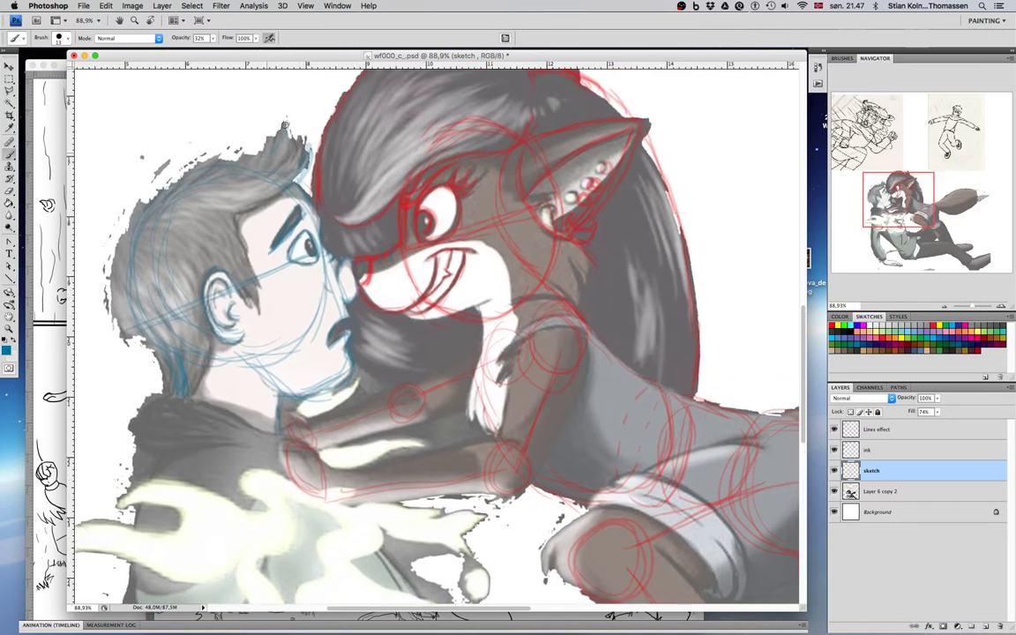
mouse_move(298, 128)
mouse_down()
mouse_move(287, 183)
mouse_move(285, 156)
mouse_move(263, 144)
mouse_move(236, 162)
mouse_up()
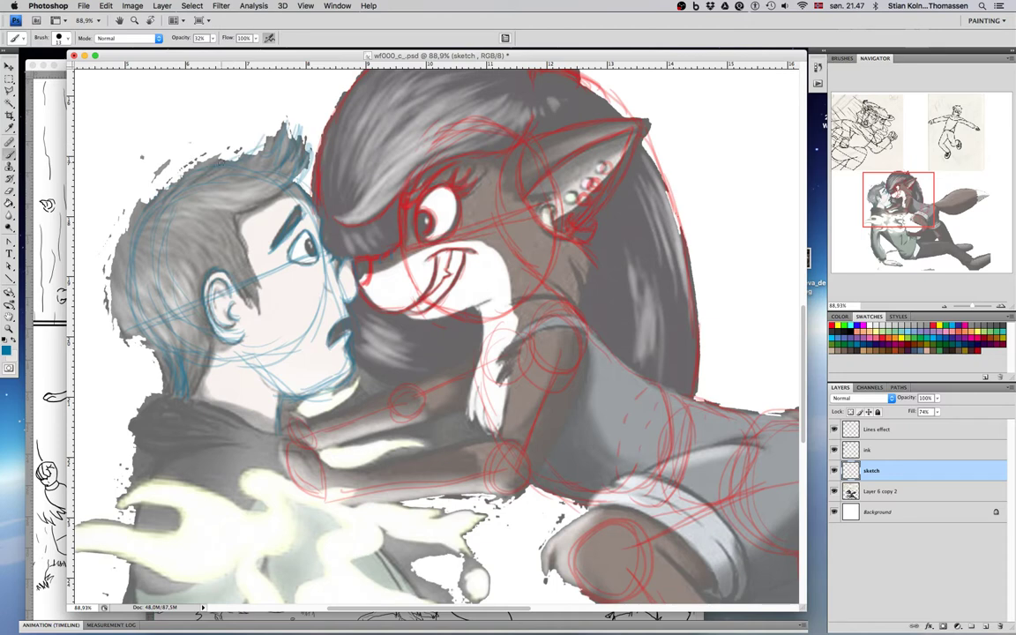
drag(151, 196, 208, 164)
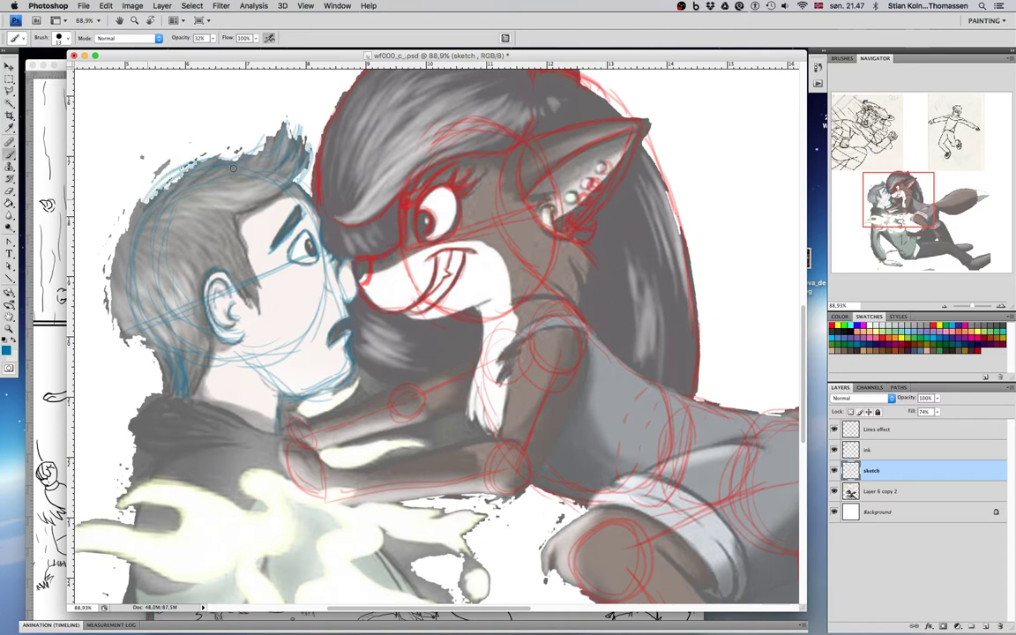
mouse_move(136, 188)
mouse_down()
mouse_move(142, 157)
mouse_move(130, 190)
mouse_move(127, 179)
mouse_move(132, 233)
mouse_move(140, 147)
mouse_move(120, 202)
mouse_move(137, 161)
mouse_move(126, 226)
mouse_move(105, 246)
mouse_move(119, 220)
mouse_move(103, 253)
mouse_move(126, 231)
mouse_up()
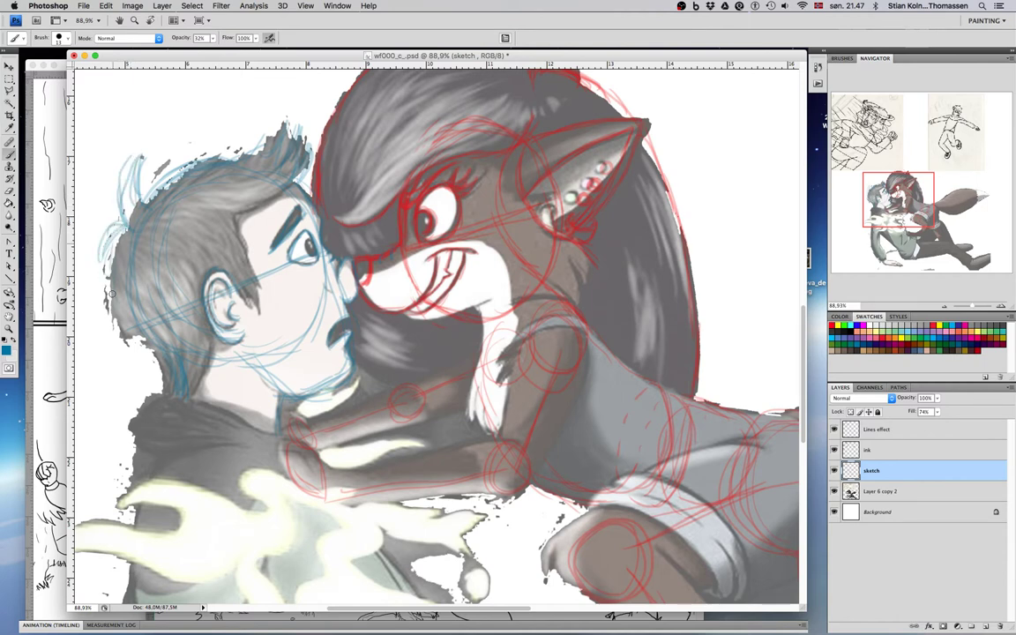
drag(124, 302, 148, 332)
mouse_move(199, 364)
mouse_down()
mouse_move(212, 384)
mouse_move(228, 383)
mouse_up()
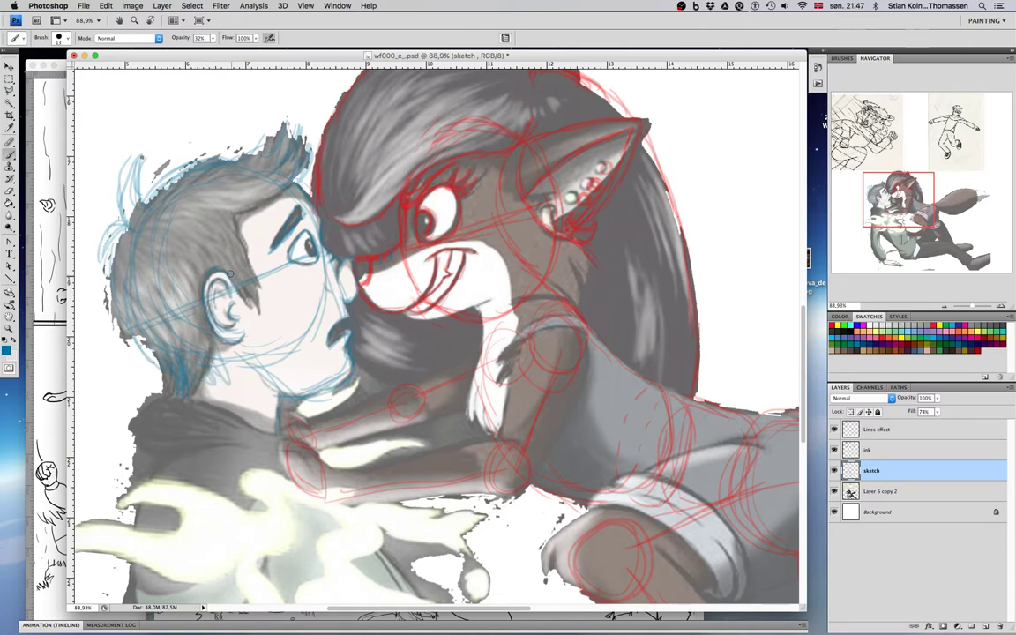
Step: Sketch the man's hairline and pointed sideburn in blue, and check the sketch with the painted Layer 6 copy 2 temporarily hidden
drag(246, 300, 262, 315)
drag(261, 287, 265, 312)
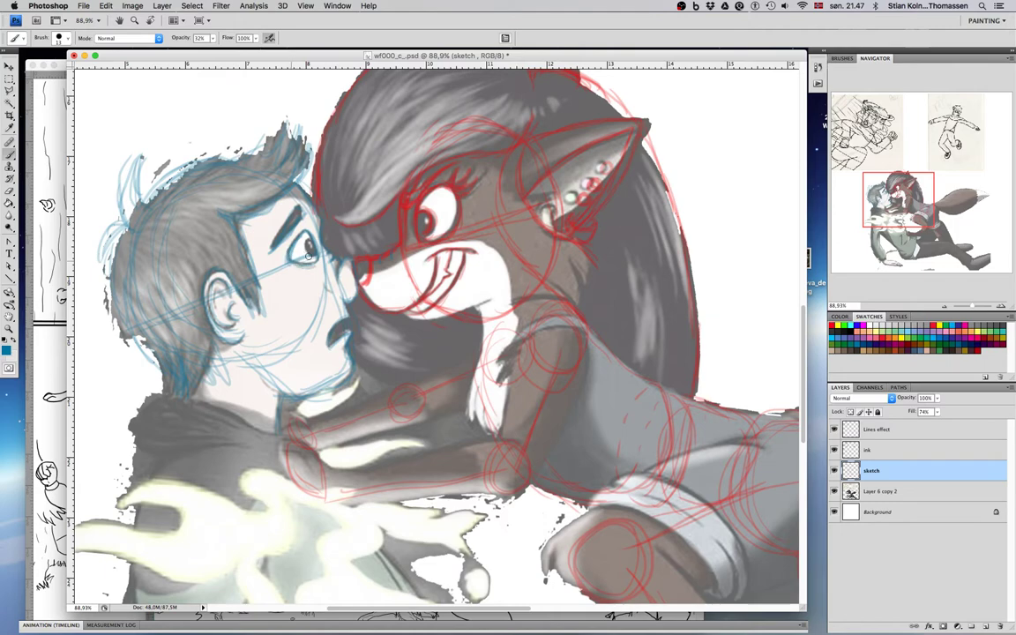
click(836, 492)
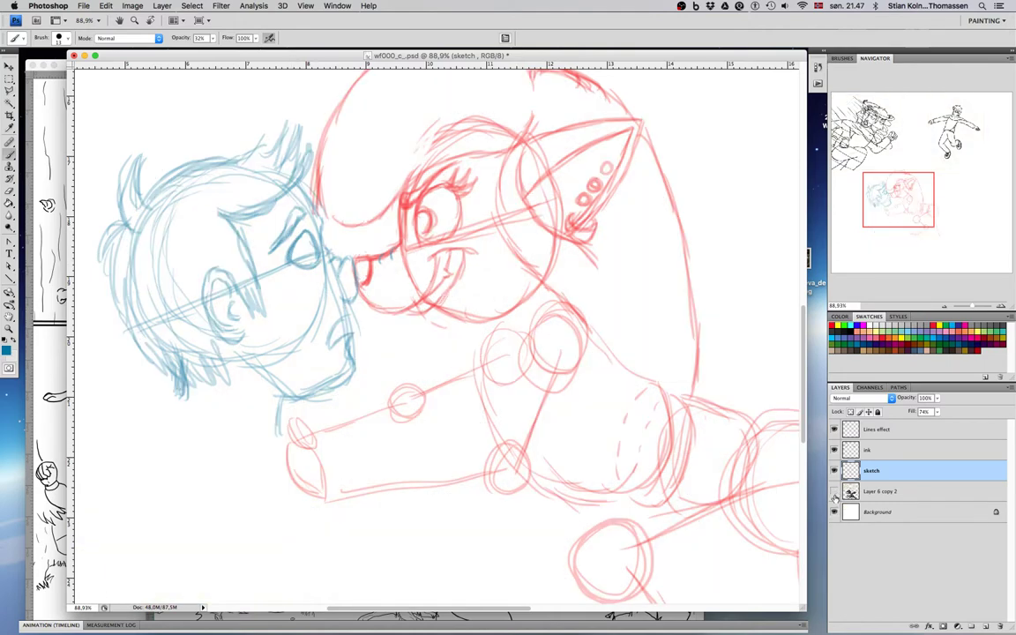
click(835, 494)
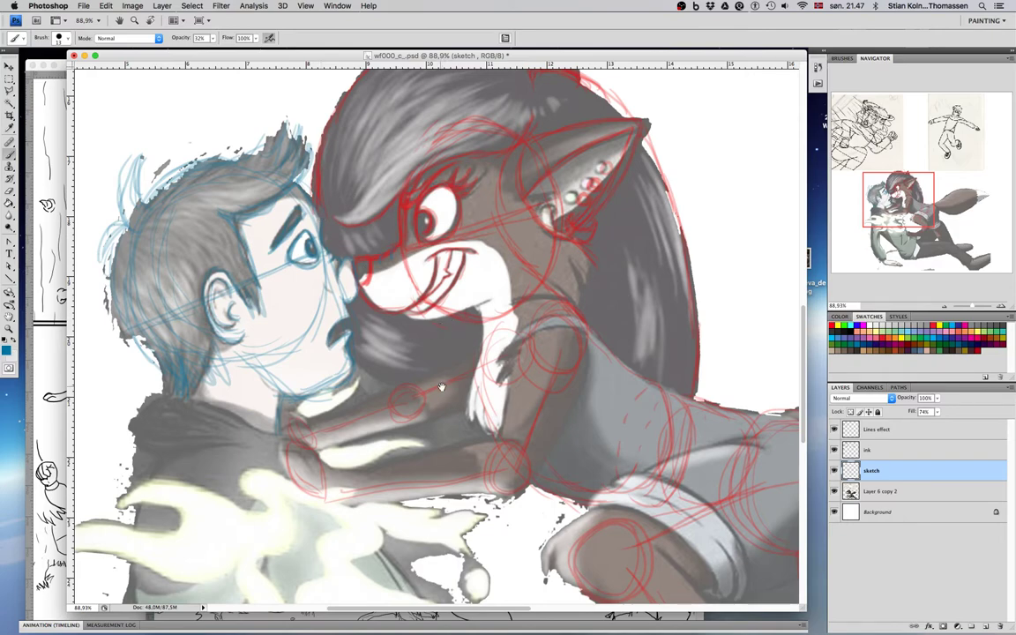
Step: Sketch the folds of the man's bunched collar around his neck and the start of his shoulder in blue
scroll(445, 354, down, 5)
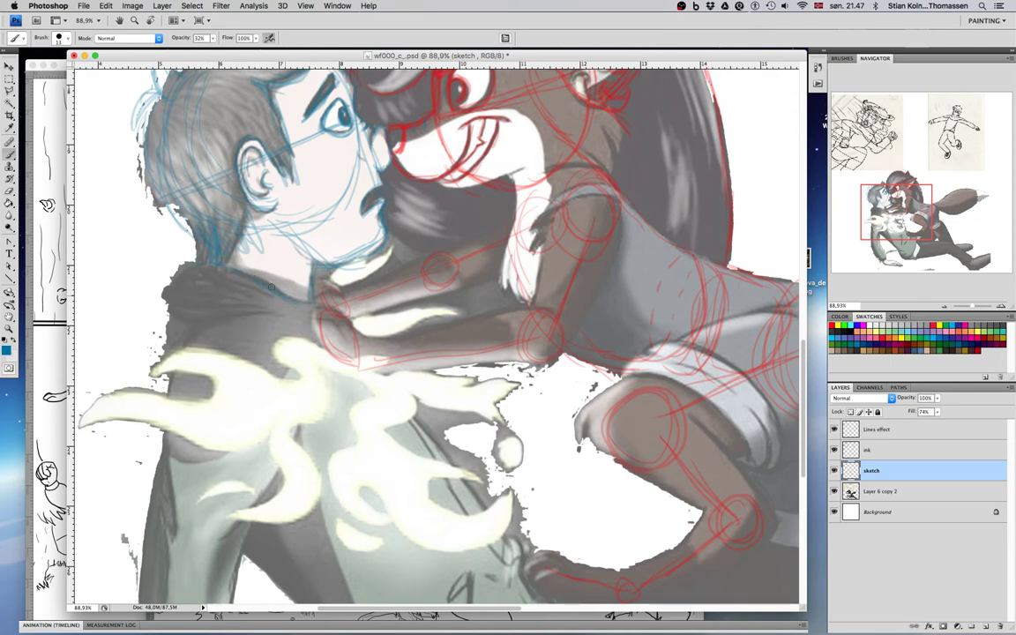
drag(378, 305, 398, 269)
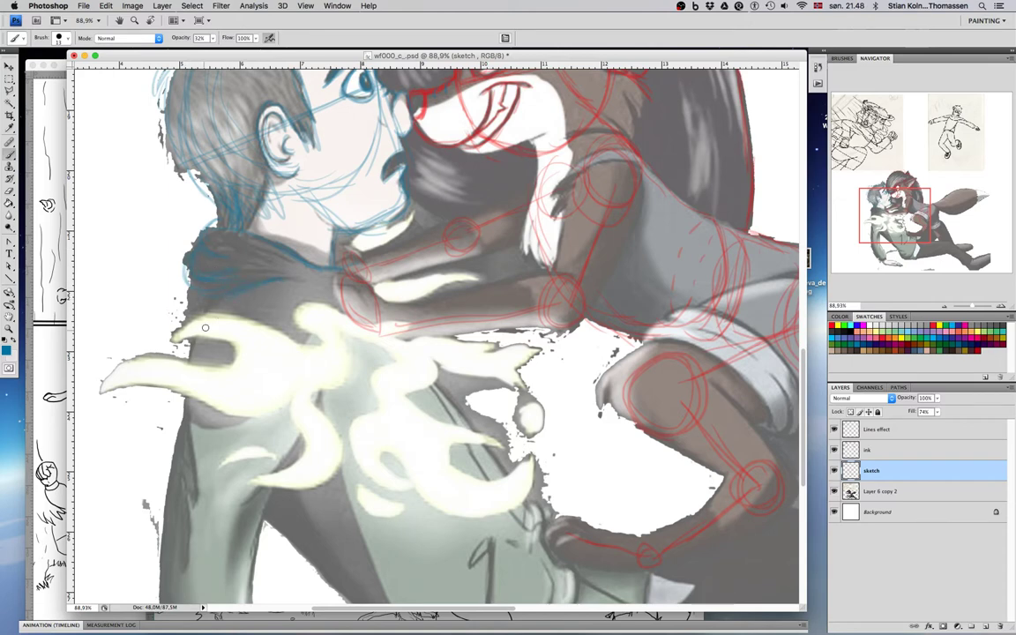
Step: Straighten the rotated canvas and examine both full figures together with their sketch lines
scroll(363, 386, down, 4)
scroll(363, 386, right, 5)
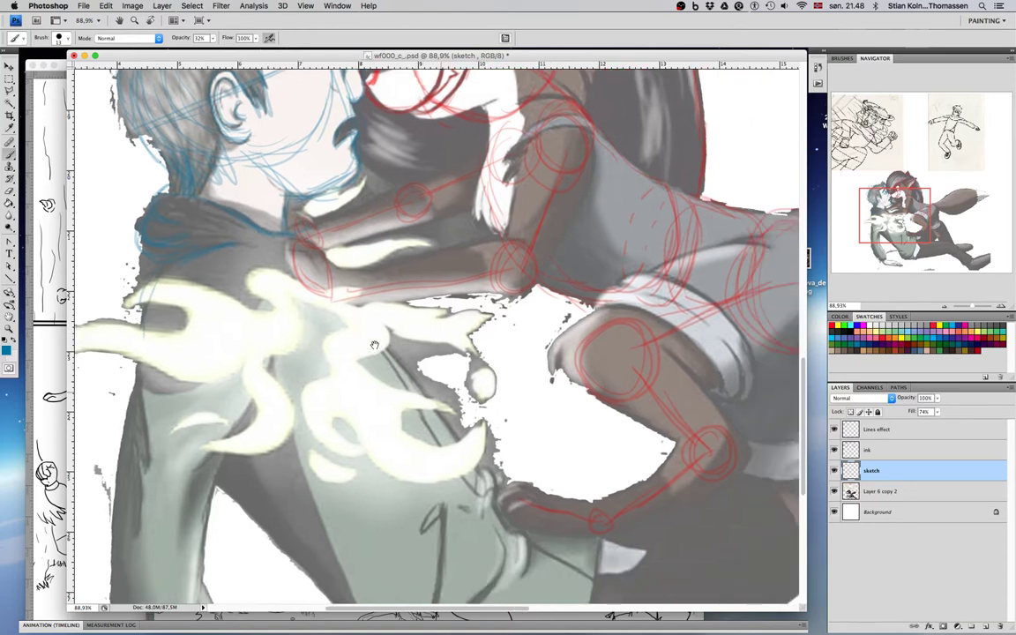
scroll(374, 332, down, 3)
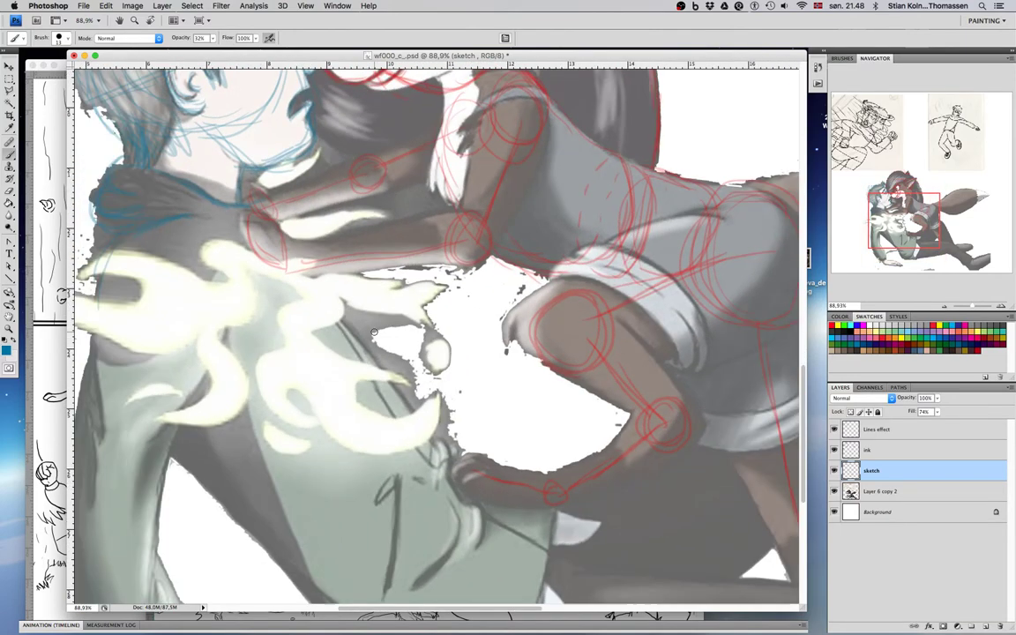
scroll(377, 329, down, 7)
scroll(379, 328, down, 3)
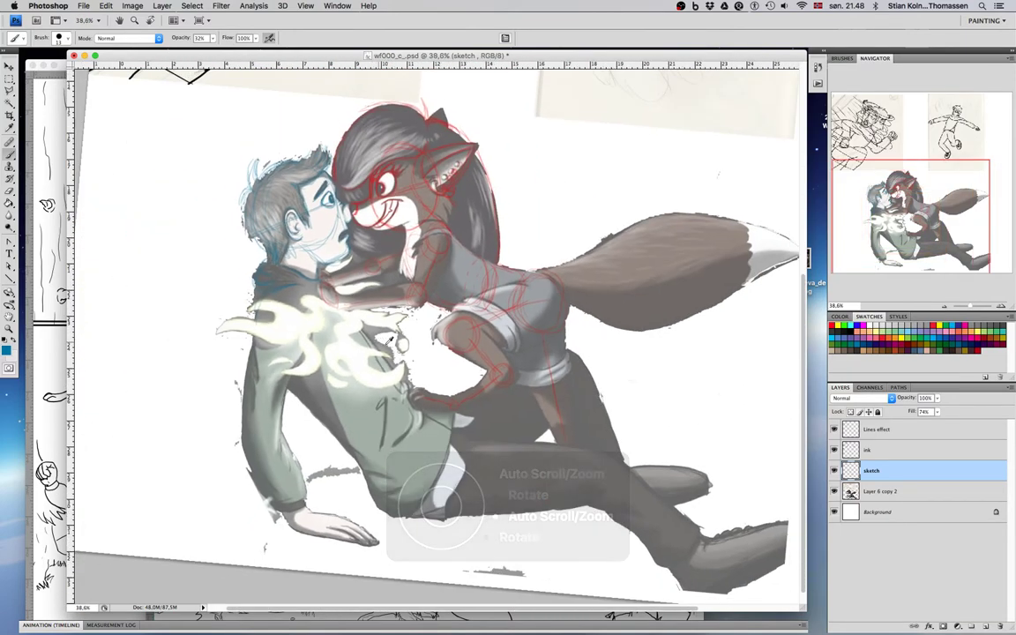
scroll(336, 291, down, 6)
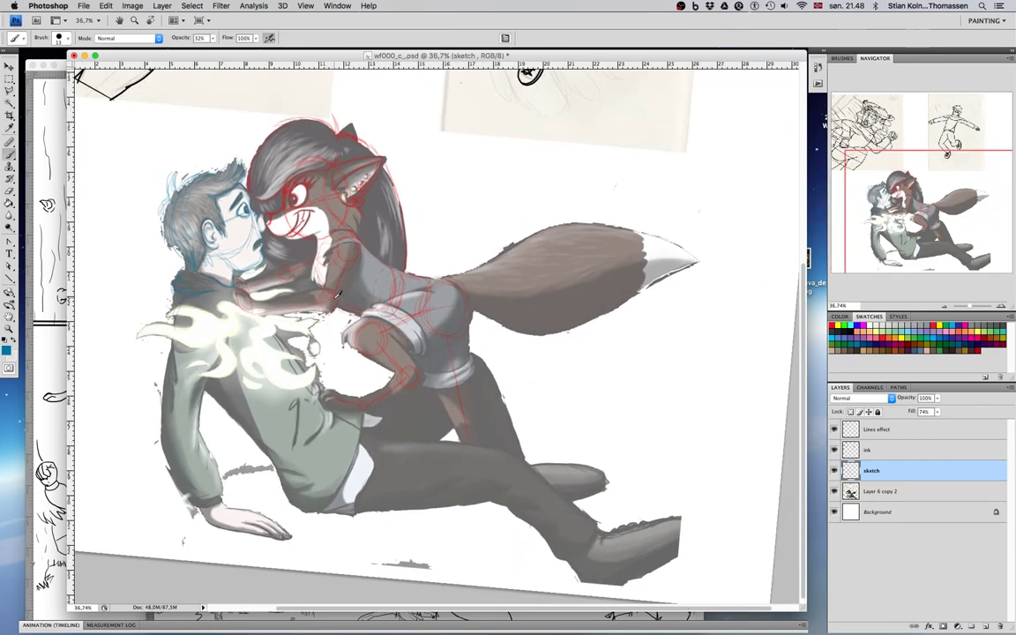
scroll(387, 353, down, 5)
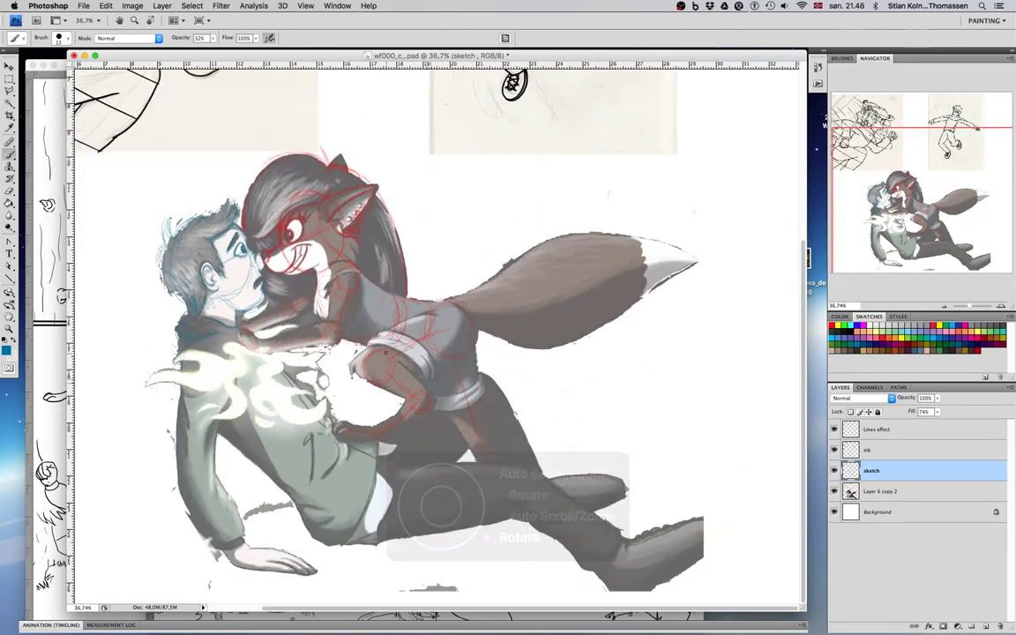
Step: Sketch the man's torso in blue over the green hoodie, from the shoulders down to the waist, on the sketch layer
scroll(384, 353, up, 3)
scroll(383, 353, down, 1)
scroll(383, 353, down, 2)
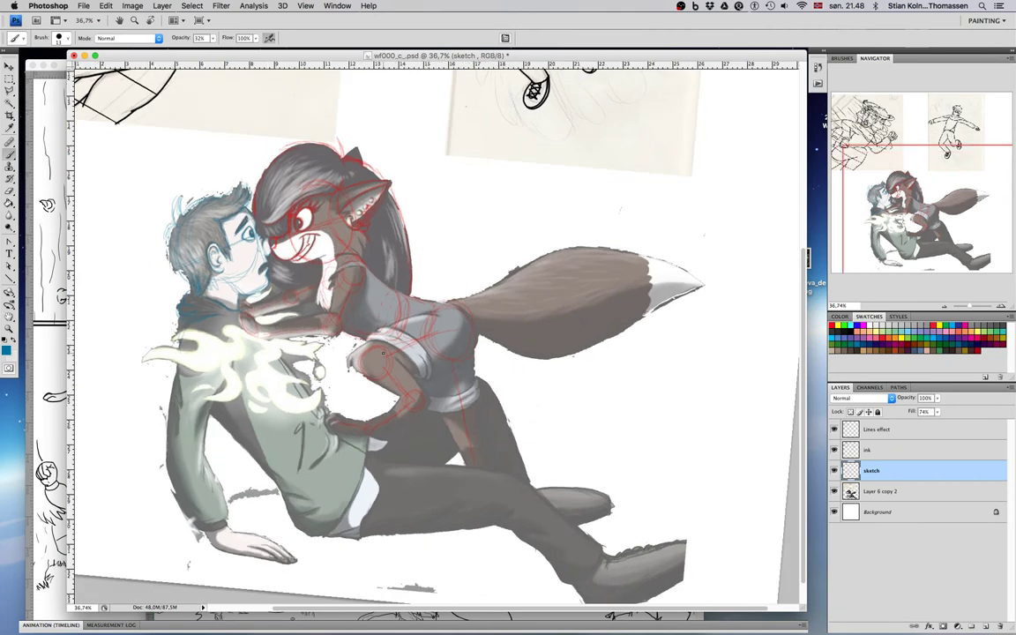
scroll(382, 352, up, 2)
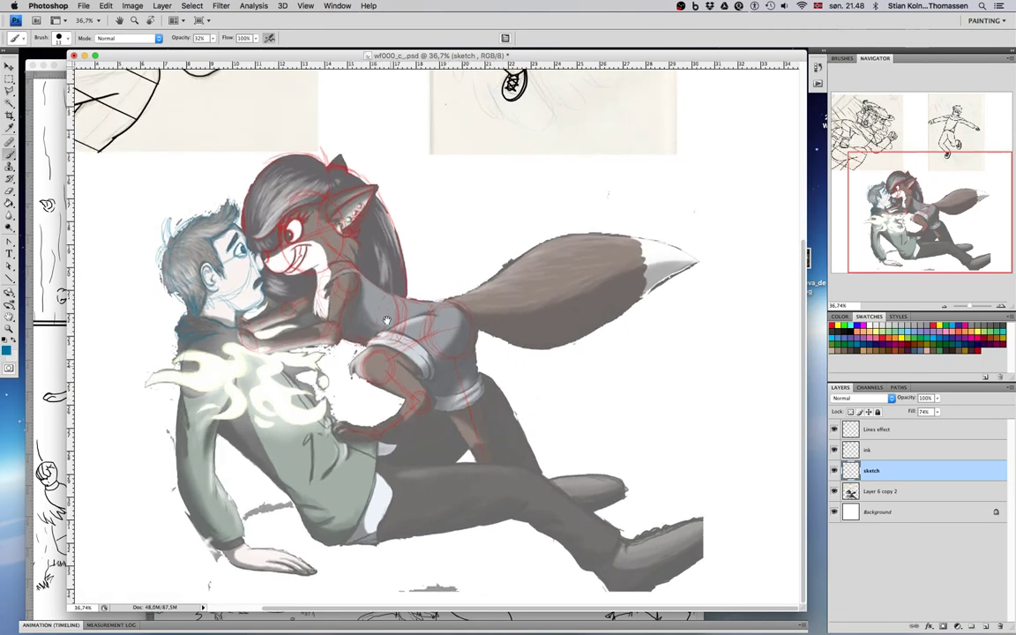
drag(420, 289, 427, 287)
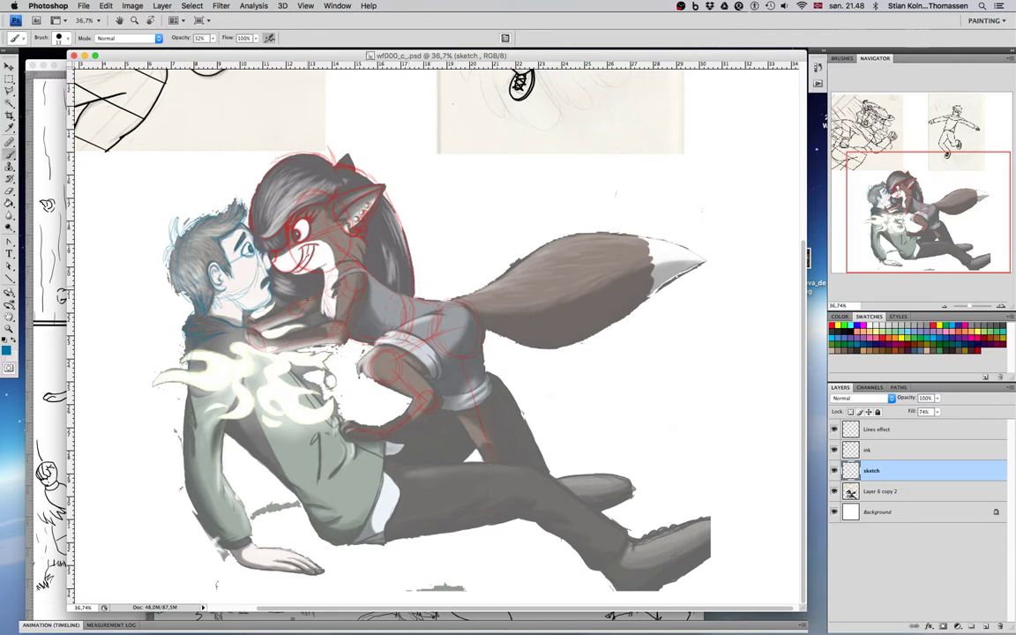
mouse_move(202, 386)
mouse_down()
mouse_move(229, 344)
mouse_move(196, 374)
mouse_up()
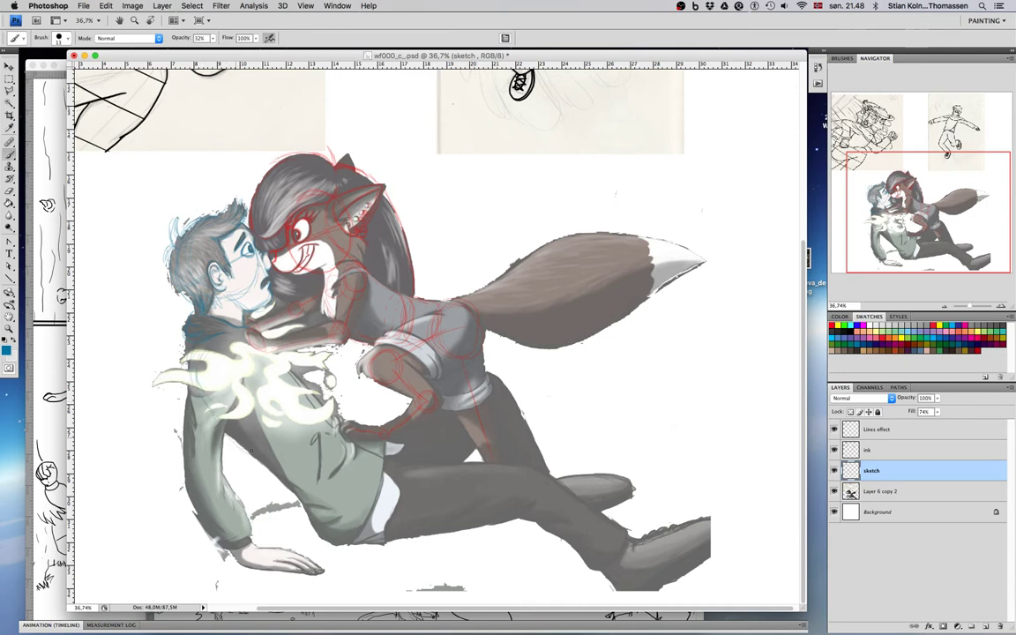
drag(285, 377, 262, 324)
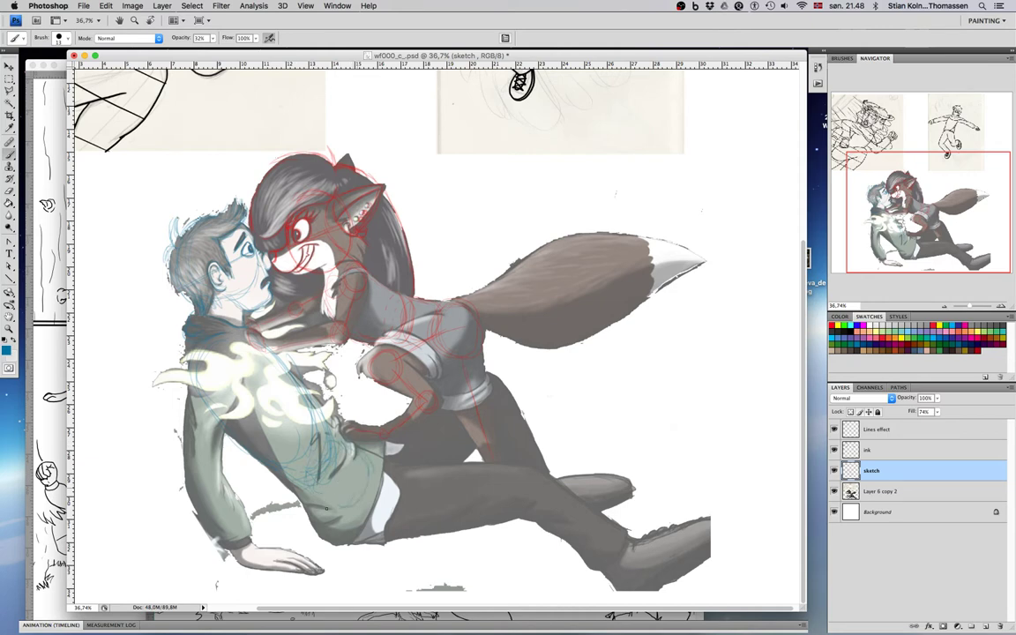
Step: Sketch the man's hips, both legs with joint circles and the upturned foot in blue over the painted reference
mouse_move(326, 524)
mouse_down()
mouse_move(382, 501)
mouse_move(339, 532)
mouse_move(355, 474)
mouse_move(372, 524)
mouse_up()
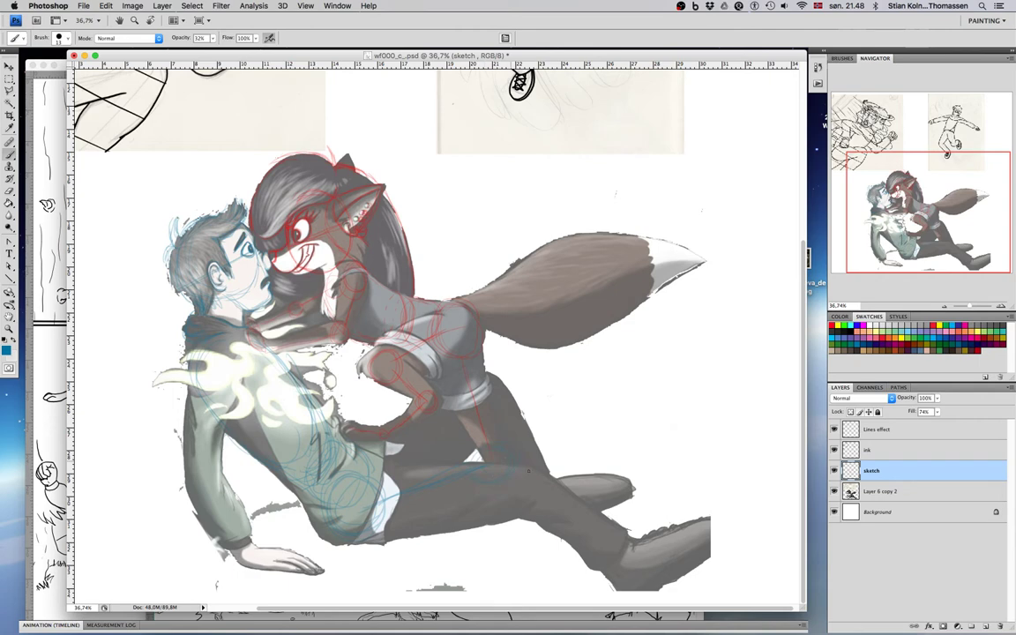
mouse_move(618, 509)
mouse_down()
mouse_move(642, 516)
mouse_move(663, 504)
mouse_move(638, 521)
mouse_move(706, 456)
mouse_move(665, 465)
mouse_up()
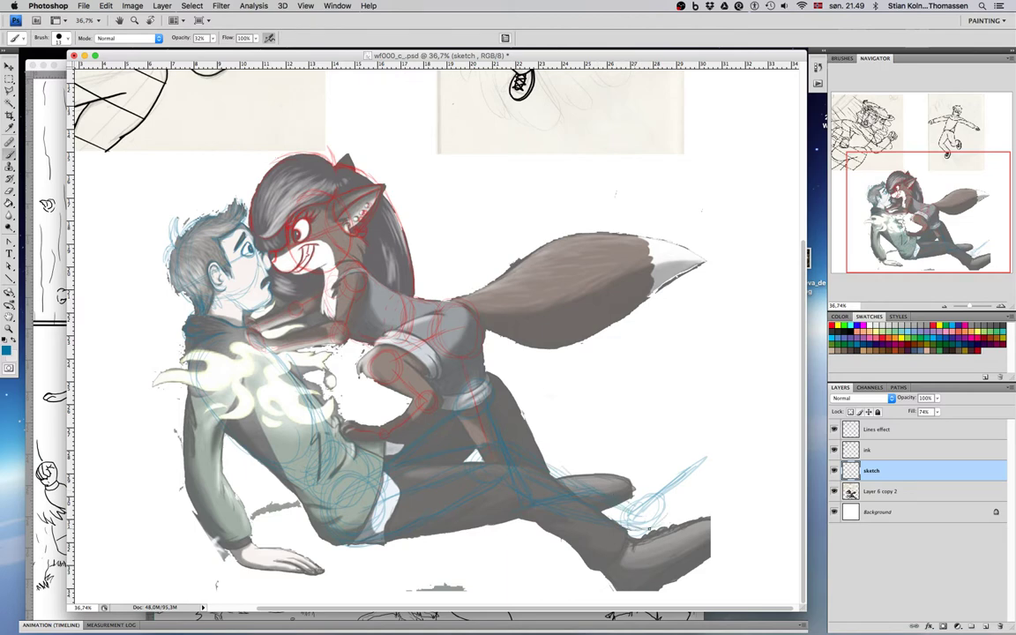
drag(644, 494, 700, 467)
mouse_move(646, 496)
mouse_down()
mouse_move(673, 466)
mouse_move(656, 478)
mouse_move(701, 462)
mouse_move(641, 523)
mouse_move(694, 475)
mouse_move(665, 509)
mouse_up()
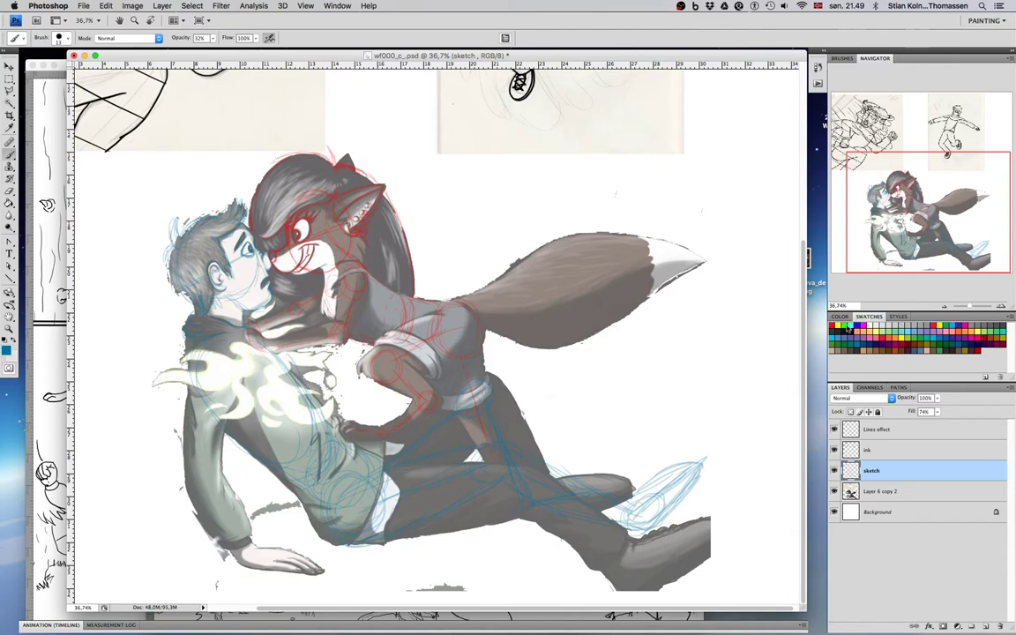
key(super+Tab)
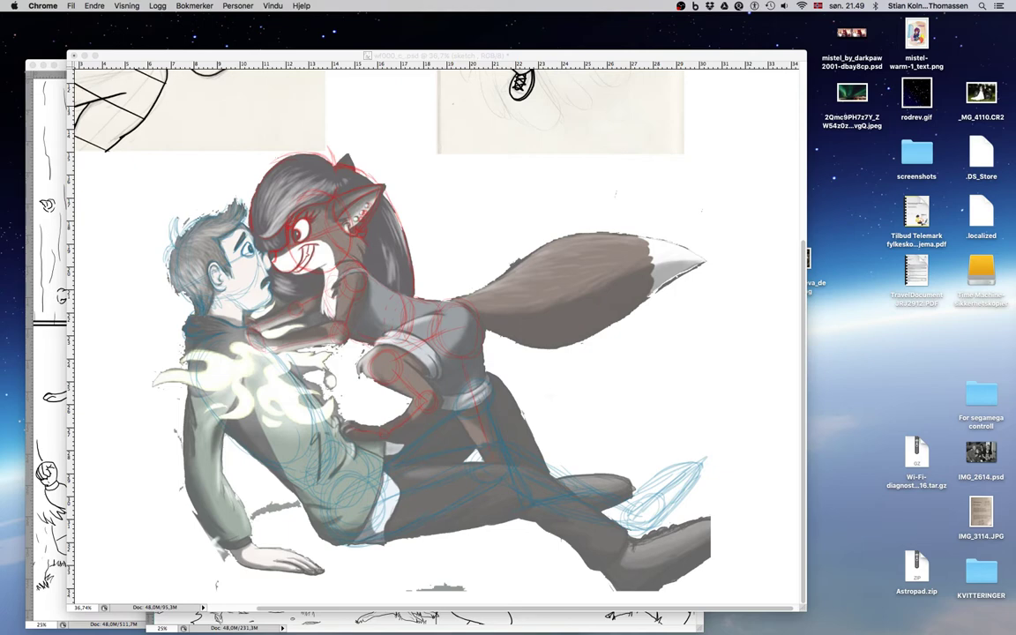
click(392, 300)
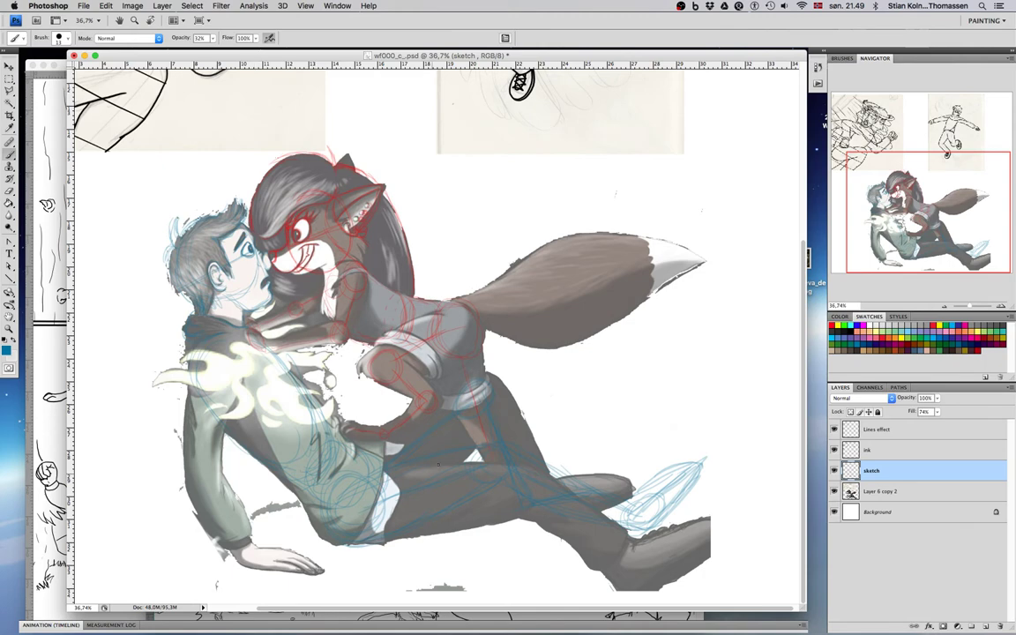
Step: Hide and reshow Layer 6 copy 2 to examine the blue and red sketch lines without the painting
click(835, 491)
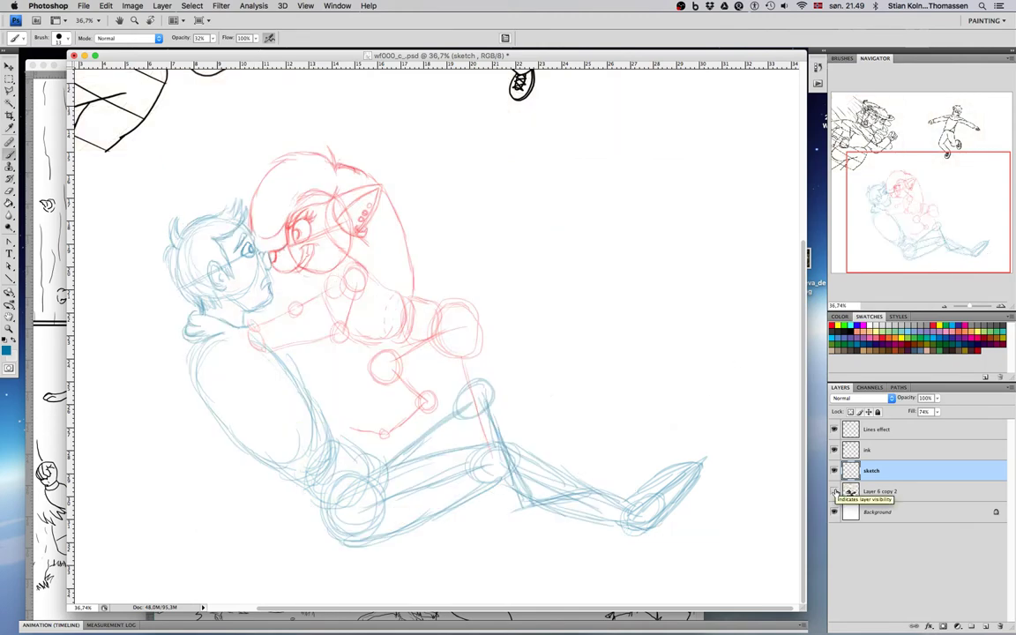
click(835, 493)
click(835, 492)
click(835, 492)
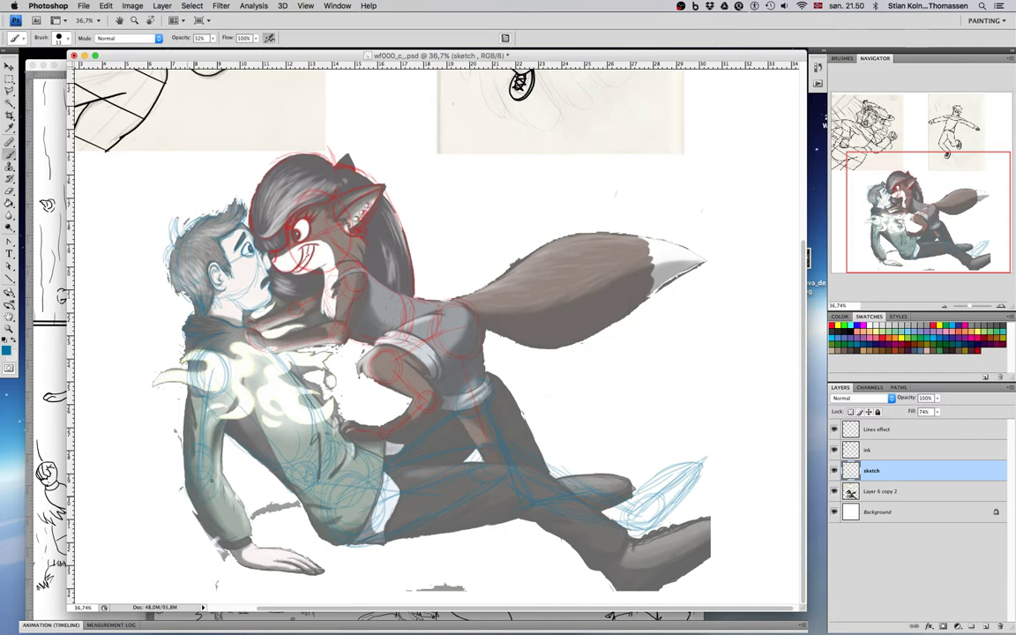
Step: Sketch the man's supporting arm with an elbow circle and the hand on the ground, following the painted arm
key(e)
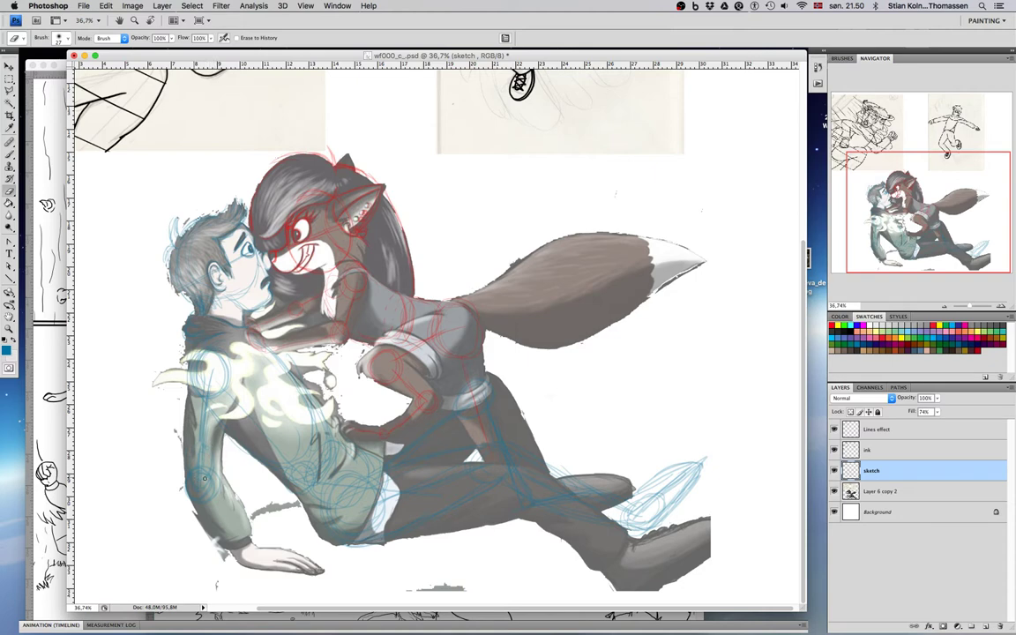
key(b)
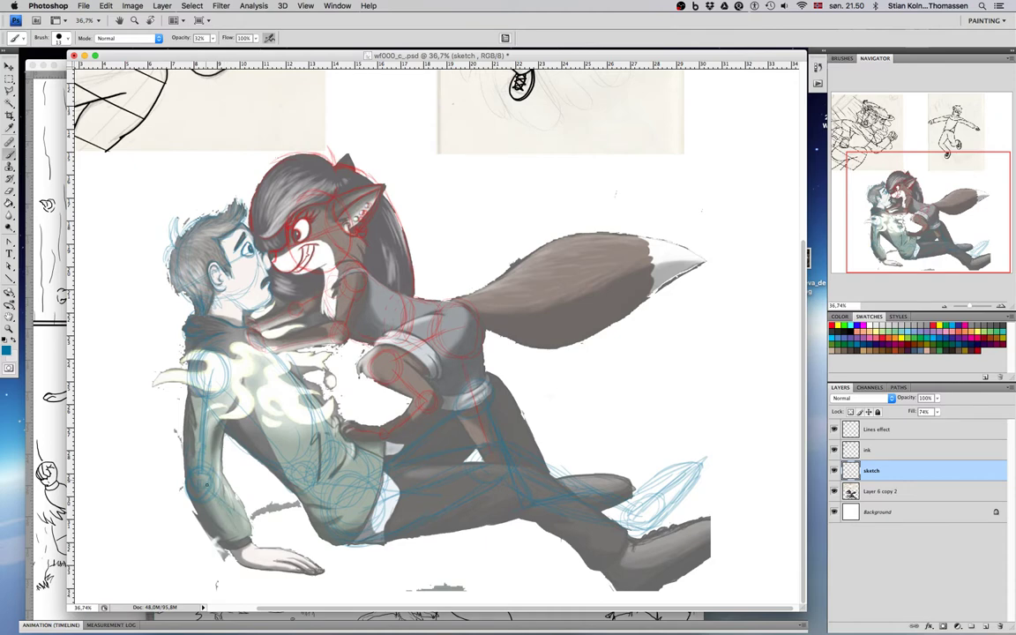
mouse_move(294, 551)
mouse_down()
mouse_move(291, 573)
mouse_move(299, 546)
mouse_move(342, 564)
mouse_up()
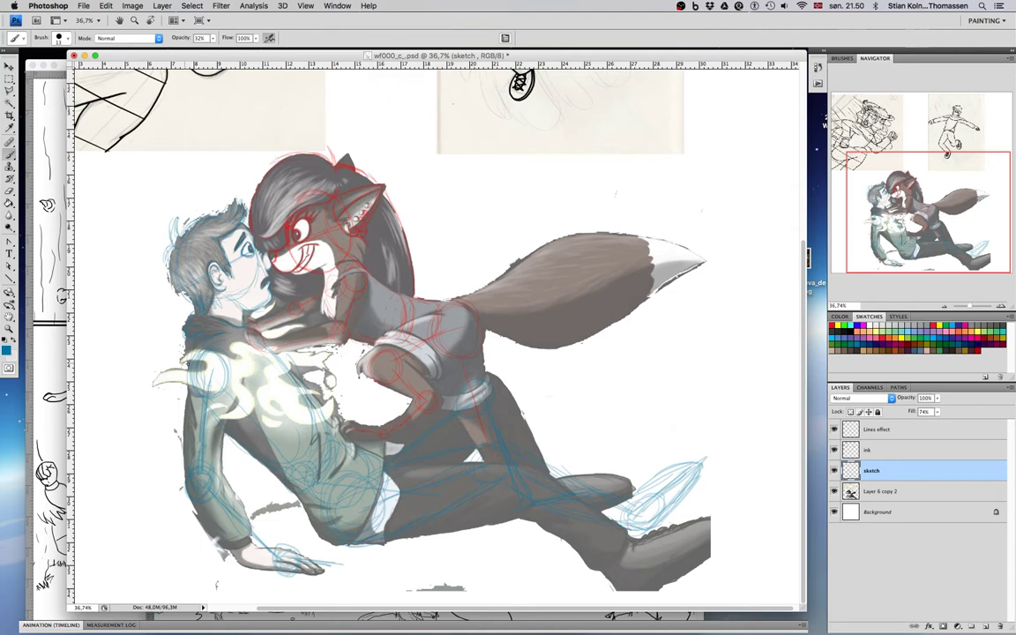
Step: Sketch an alternative arm bent outward behind the man, with an elbow circle, a forearm and a flat hand
mouse_move(187, 396)
mouse_down()
mouse_move(174, 437)
mouse_move(146, 458)
mouse_move(149, 447)
mouse_up()
drag(189, 391, 152, 448)
mouse_move(184, 399)
mouse_down()
mouse_move(143, 446)
mouse_move(152, 463)
mouse_move(130, 474)
mouse_move(129, 423)
mouse_move(128, 451)
mouse_move(145, 461)
mouse_move(165, 520)
mouse_move(132, 428)
mouse_move(174, 550)
mouse_up()
drag(141, 459, 157, 498)
mouse_move(175, 545)
mouse_down()
mouse_move(219, 553)
mouse_move(172, 552)
mouse_move(201, 551)
mouse_up()
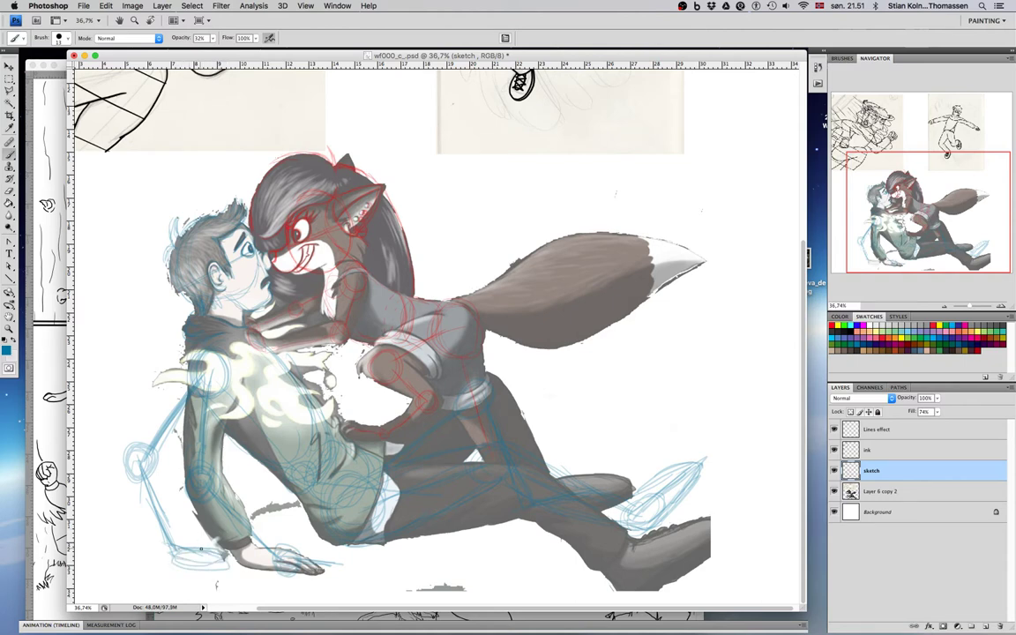
mouse_move(182, 556)
mouse_down()
mouse_move(224, 565)
mouse_move(188, 562)
mouse_move(229, 555)
mouse_up()
Step: Erase the first arm and hand sketch over the painted sleeve, and check the lines with Layer 6 copy 2 hidden
key(e)
mouse_move(179, 429)
mouse_down()
mouse_move(205, 409)
mouse_move(198, 441)
mouse_move(210, 497)
mouse_move(208, 481)
mouse_move(245, 532)
mouse_move(248, 504)
mouse_up()
drag(296, 581, 300, 557)
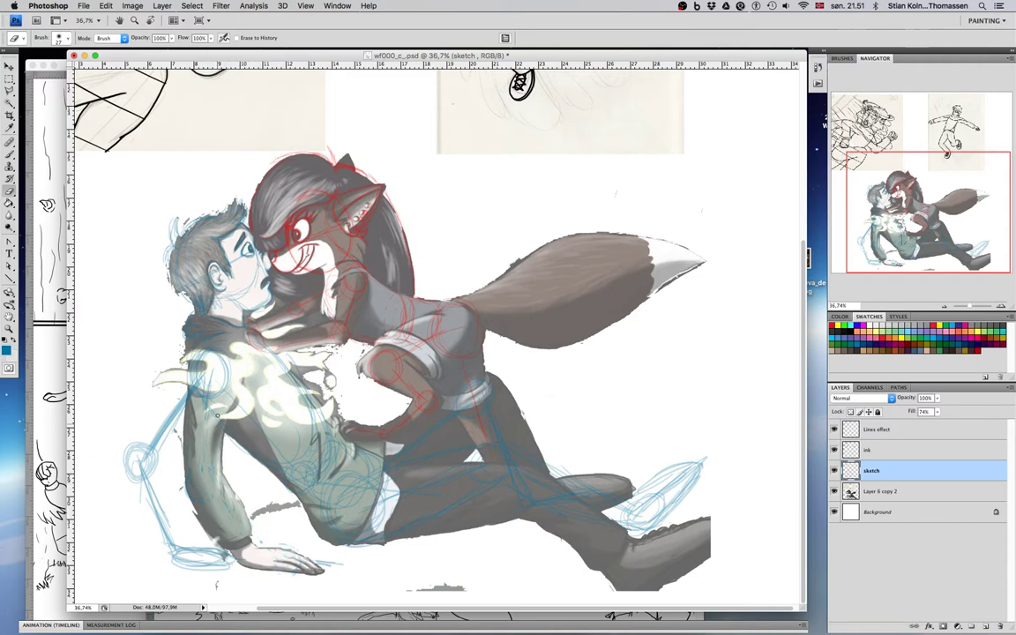
click(835, 492)
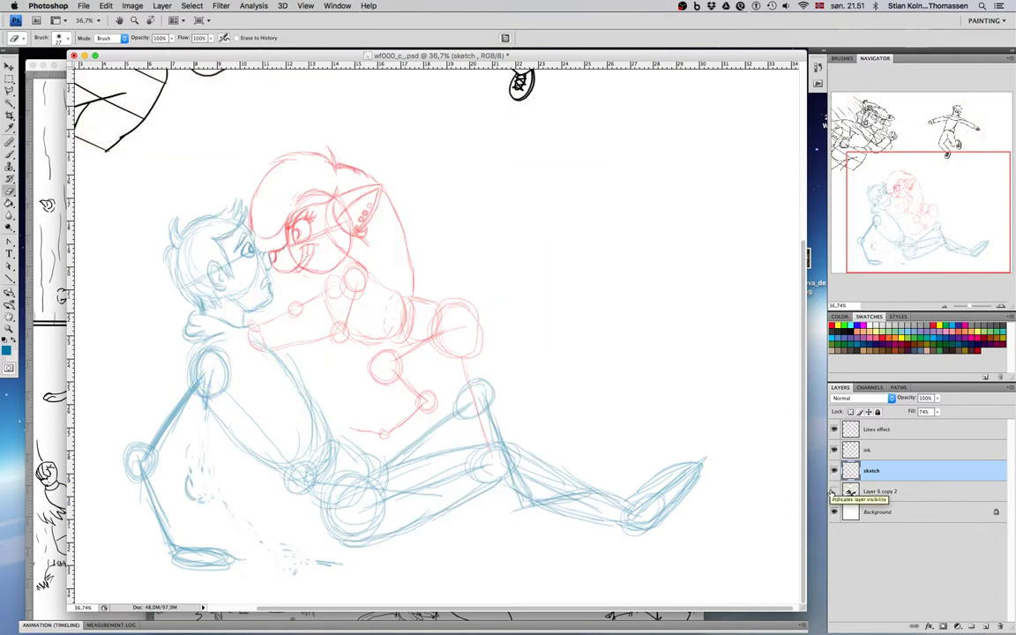
click(835, 491)
Step: Rework the bent arm with a 200 px eraser and brush so the forearm runs from the elbow to the painted hand
key(b)
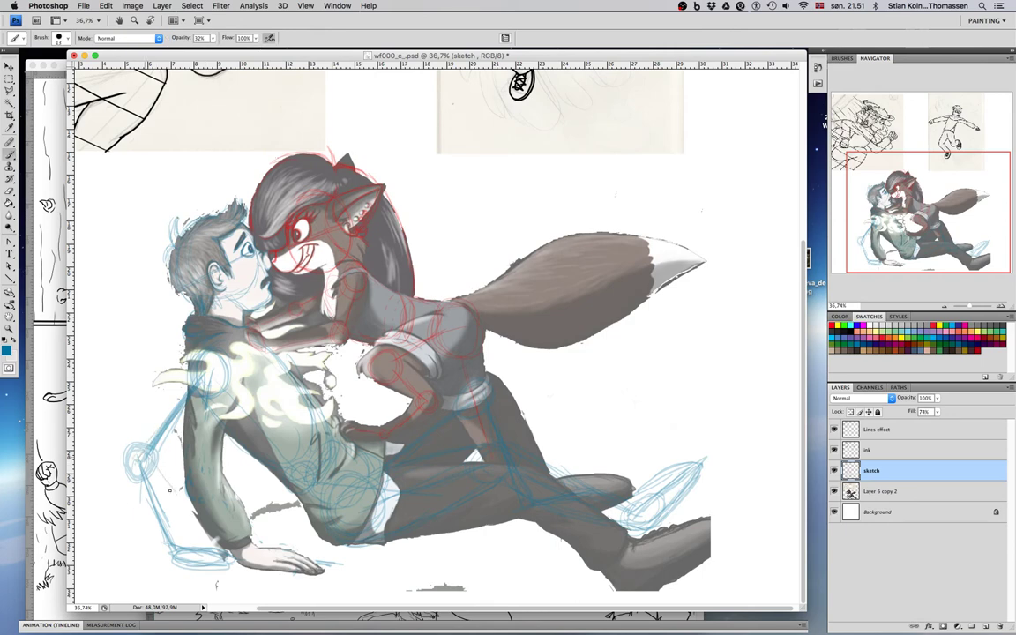
mouse_move(137, 424)
mouse_down()
mouse_move(178, 464)
mouse_move(229, 561)
mouse_move(154, 448)
mouse_move(206, 504)
mouse_move(227, 569)
mouse_move(245, 569)
mouse_up()
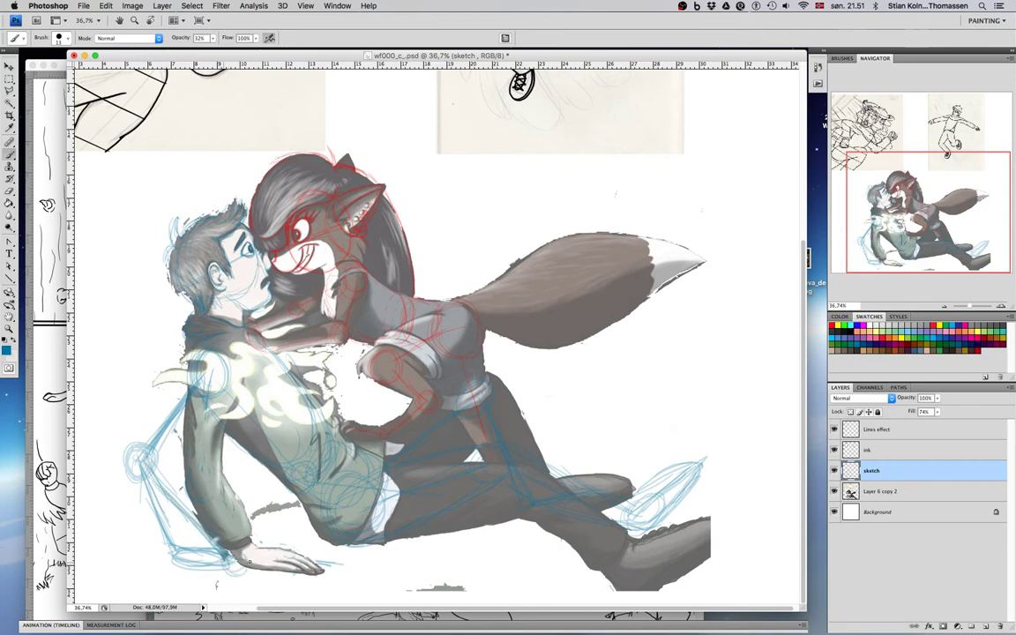
key(e)
right_click(229, 520)
mouse_move(163, 544)
mouse_down()
mouse_move(199, 561)
mouse_move(141, 494)
mouse_up()
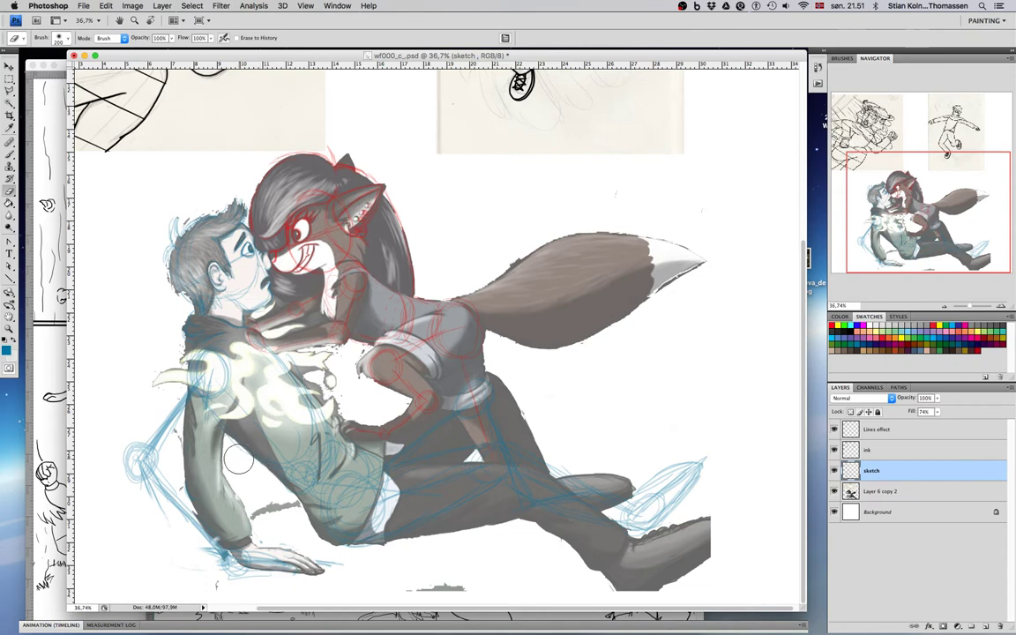
Step: Outline the man's raised thigh and knee in blue, and check the sketch with Layer 6 copy 2 hidden
key(b)
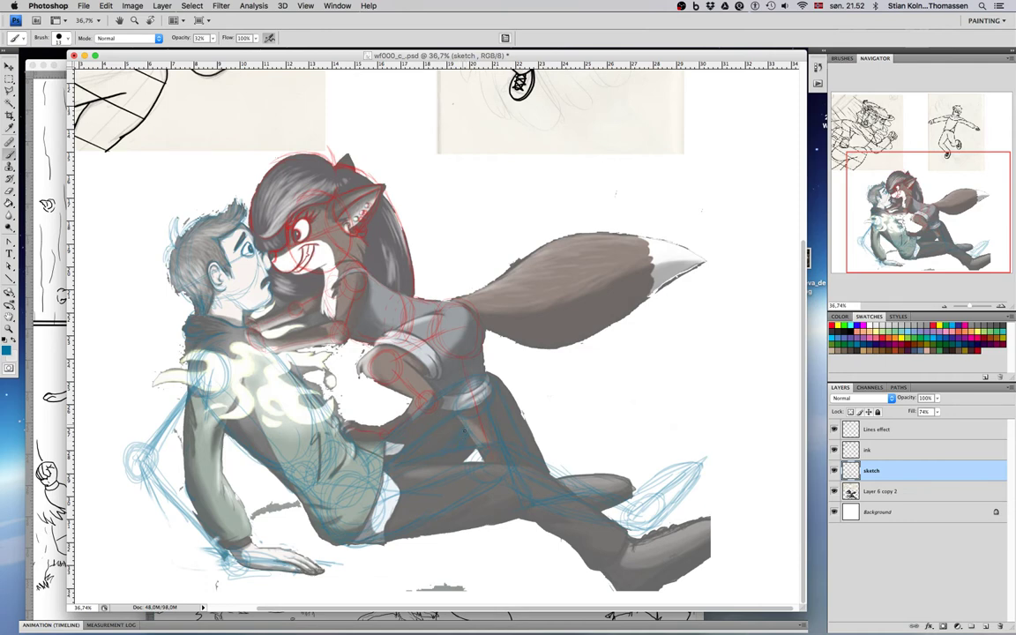
click(835, 492)
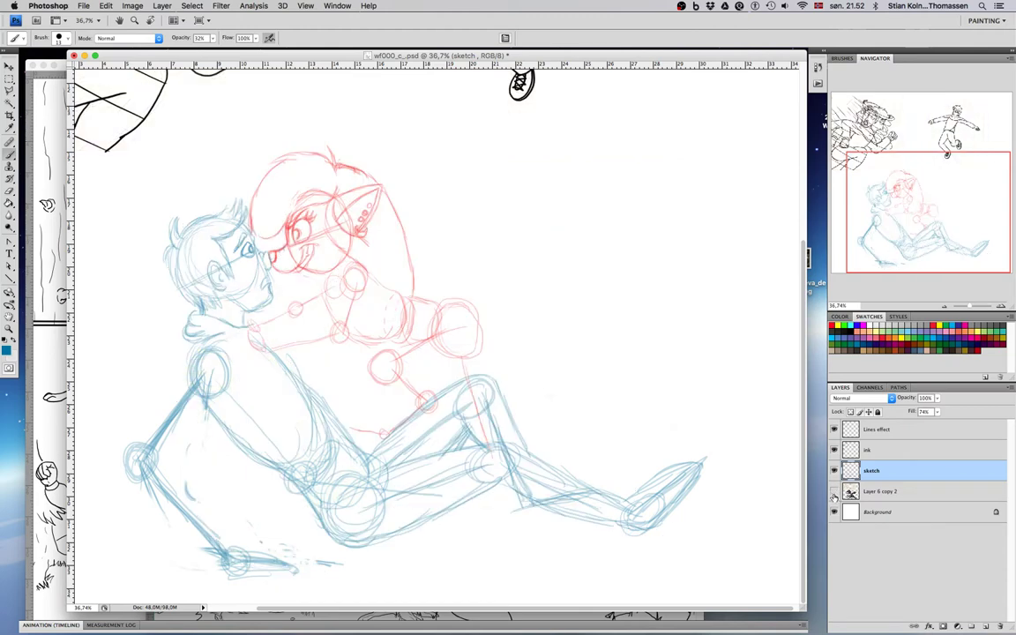
click(834, 491)
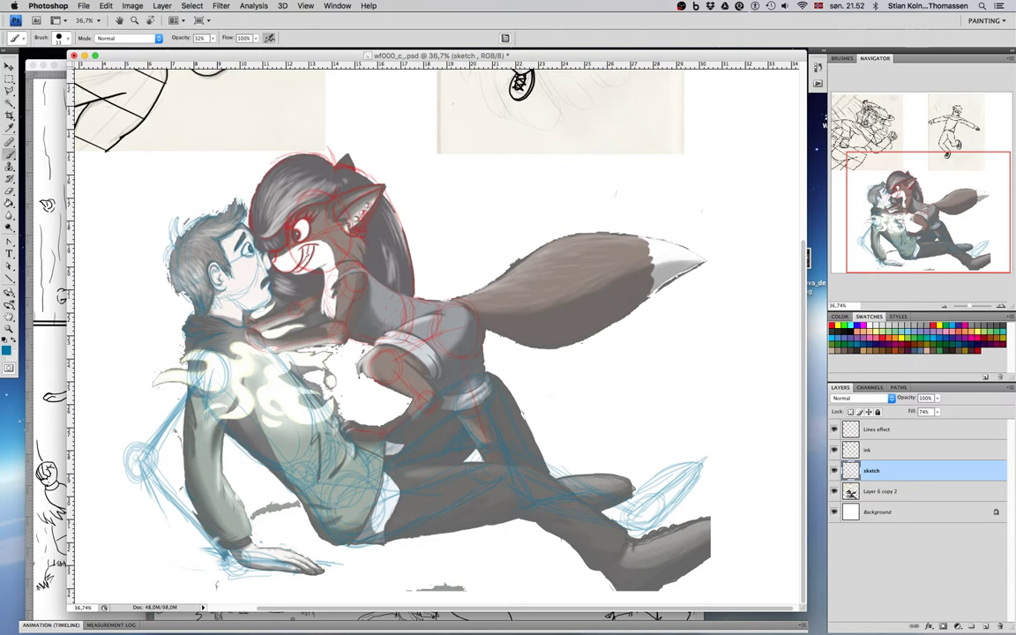
key(super+Tab)
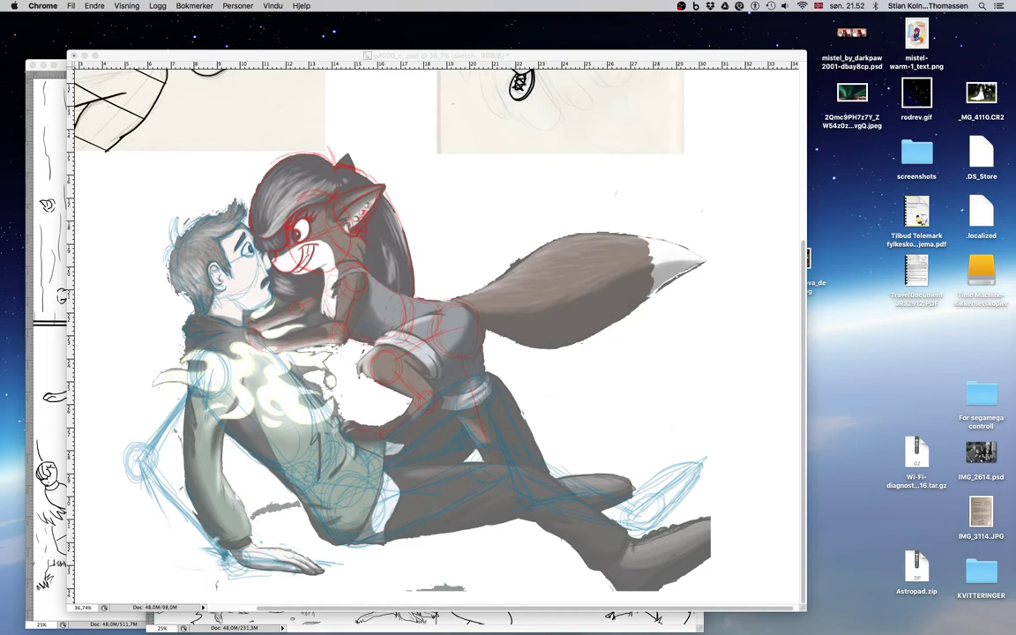
click(535, 245)
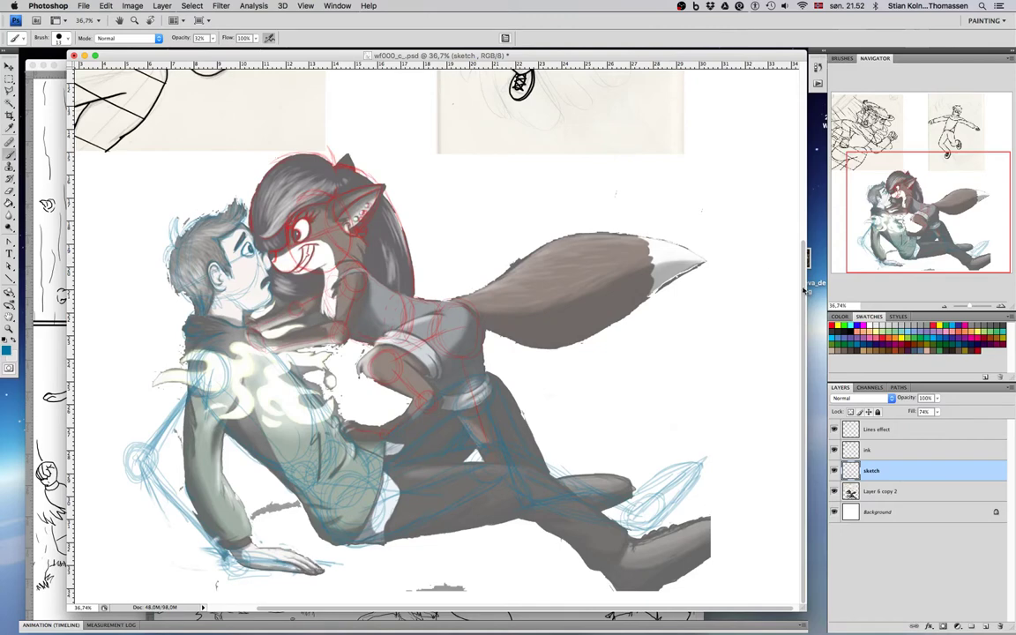
Step: Write "Welcome" with a small animal face above the tail in black at 100% opacity, and erase both
key(d)
click(212, 38)
drag(215, 50, 271, 52)
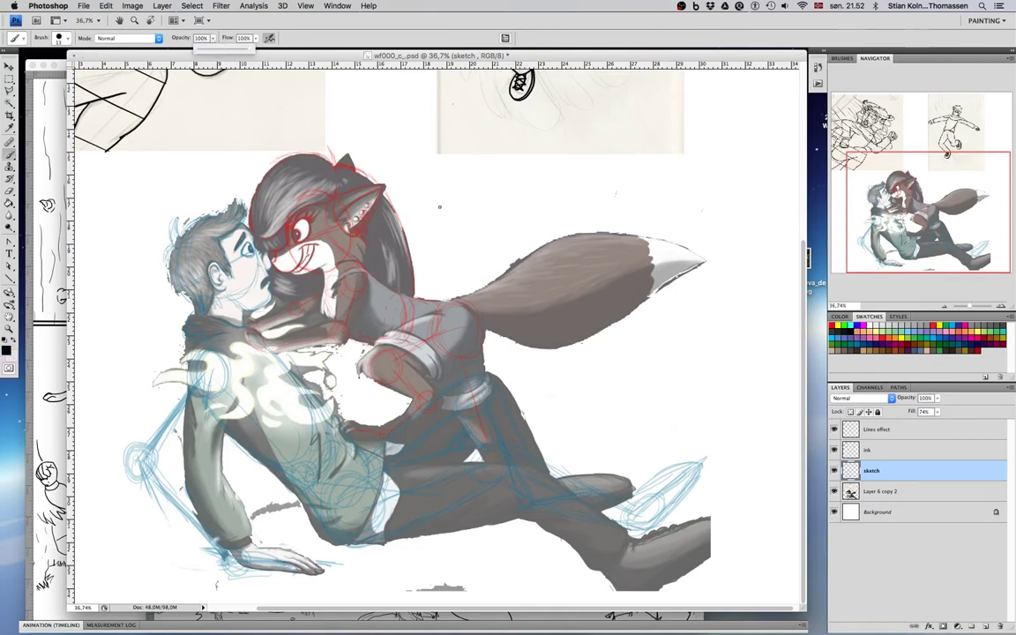
mouse_move(421, 183)
mouse_down()
mouse_move(455, 207)
mouse_move(458, 180)
mouse_move(470, 192)
mouse_move(483, 167)
mouse_move(479, 209)
mouse_move(493, 190)
mouse_move(509, 201)
mouse_move(522, 189)
mouse_move(561, 196)
mouse_up()
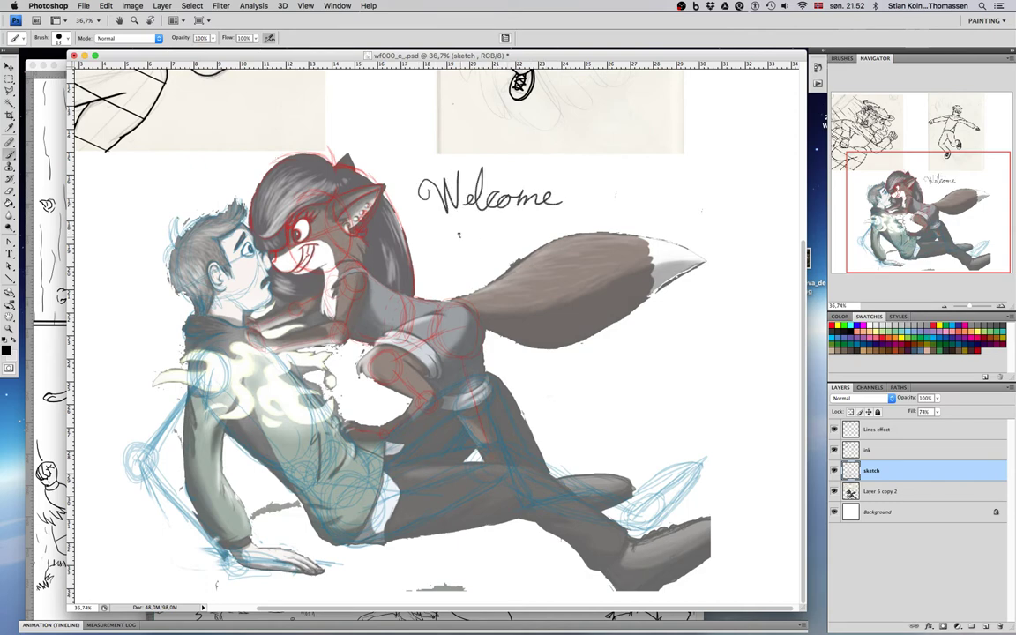
click(473, 231)
mouse_move(454, 244)
mouse_down()
mouse_move(476, 243)
mouse_move(468, 246)
mouse_move(488, 220)
mouse_move(482, 233)
mouse_move(458, 227)
mouse_up()
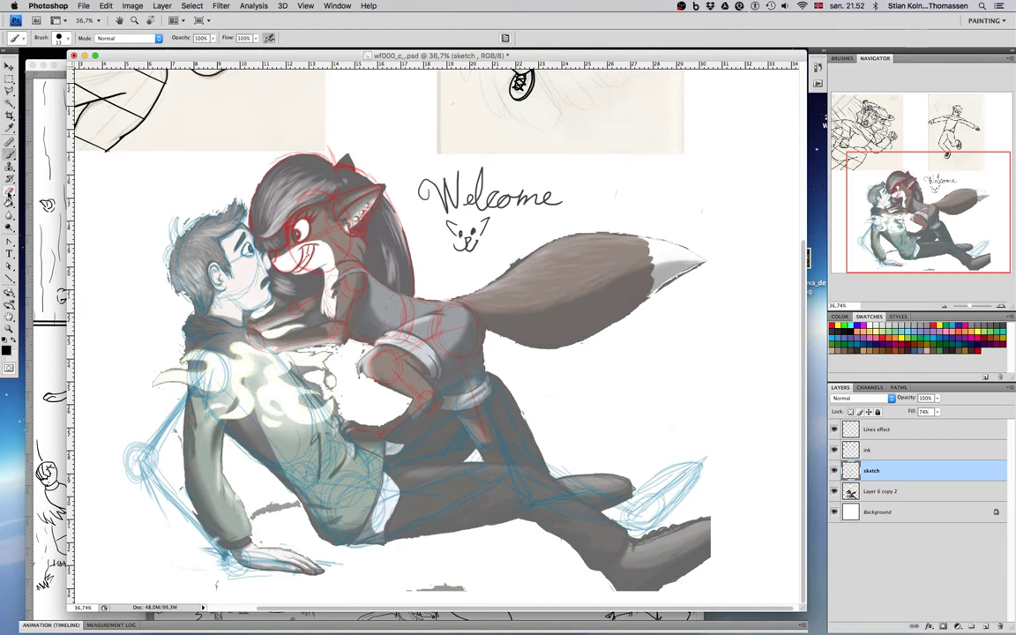
click(9, 189)
mouse_move(491, 225)
mouse_down()
mouse_move(415, 221)
mouse_move(425, 170)
mouse_move(393, 176)
mouse_move(464, 202)
mouse_move(445, 172)
mouse_move(513, 199)
mouse_up()
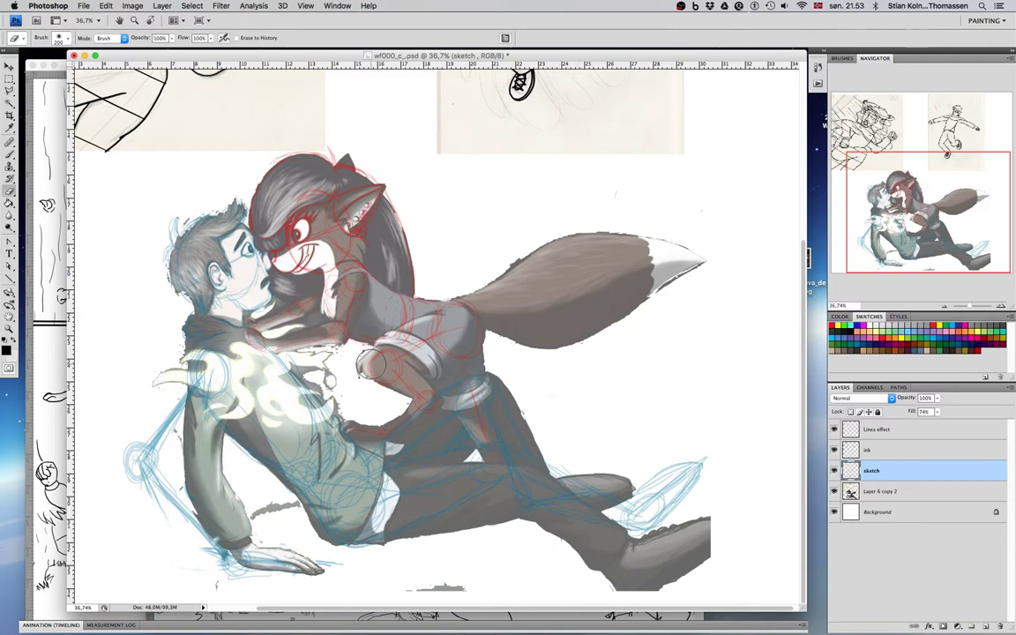
Step: Draw a short dark guide line along the base of the fox's tail with the 13 px brush
key(b)
right_click(302, 285)
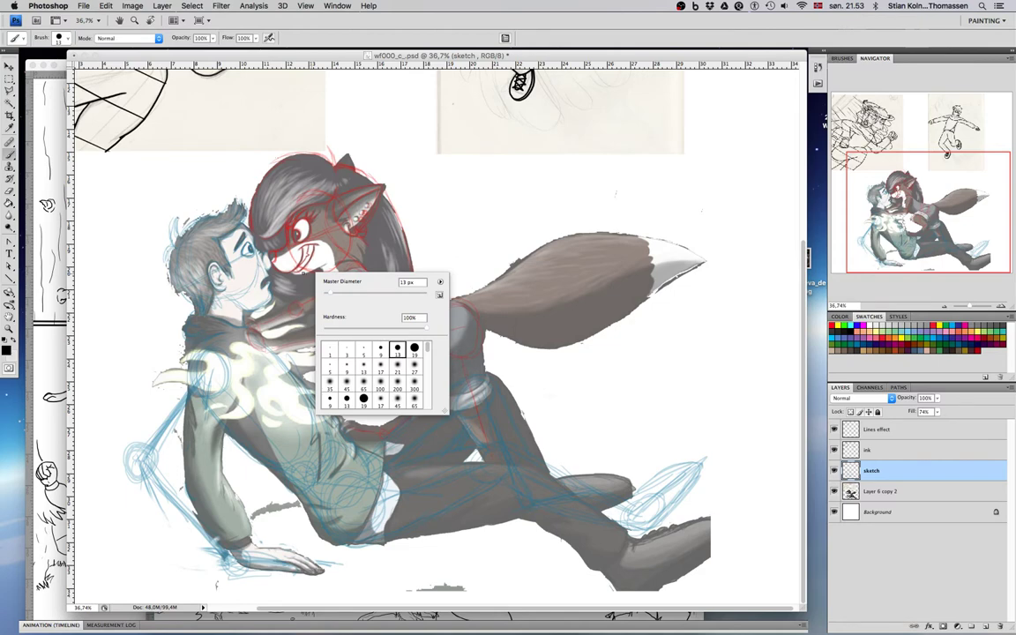
click(414, 227)
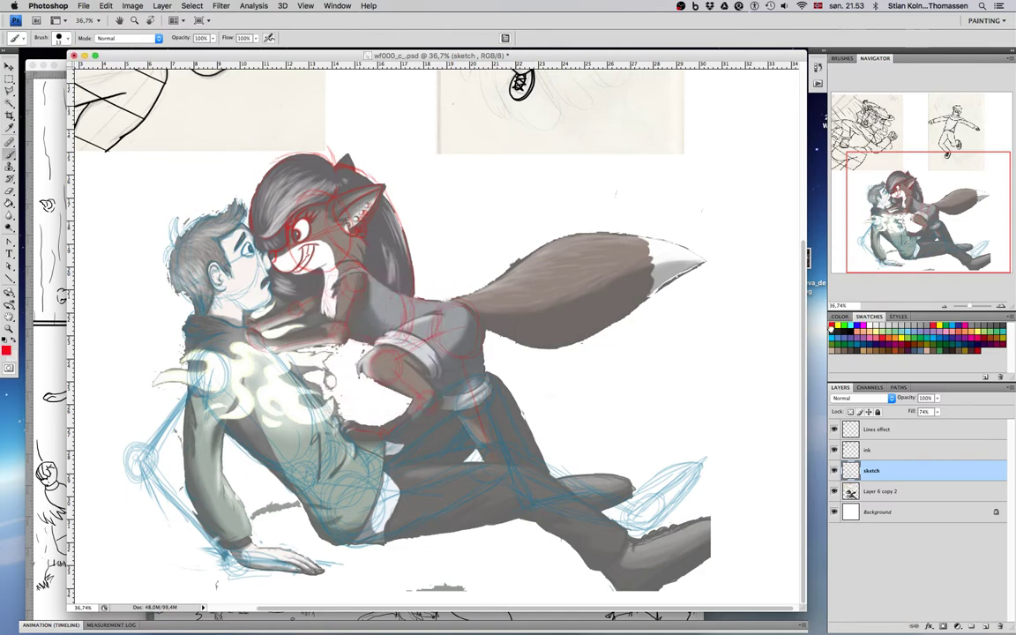
alt+click(834, 471)
alt+click(834, 471)
drag(482, 311, 555, 284)
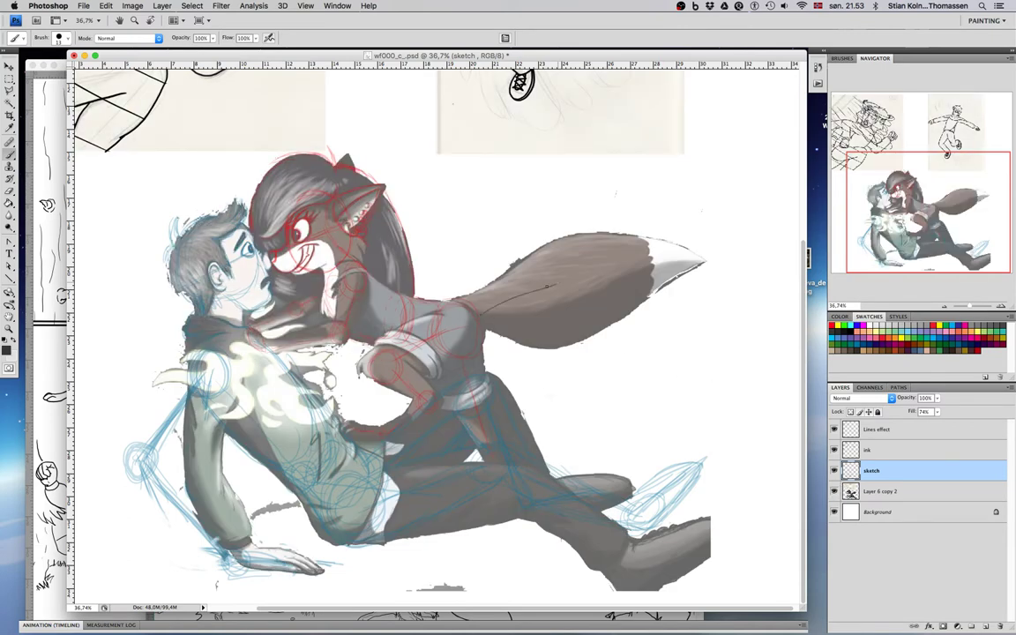
Step: Sketch the tail's centre curve to its white tip in RGB Red, and set the brush opacity to 33%
double_click(831, 326)
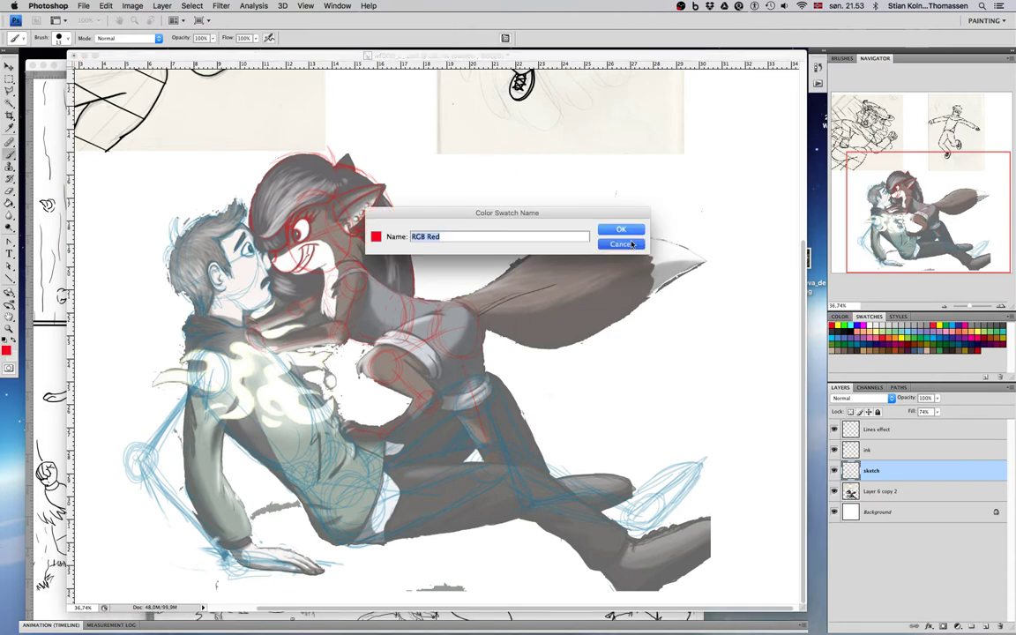
key(Escape)
mouse_move(481, 308)
mouse_down()
mouse_move(527, 285)
mouse_move(507, 293)
mouse_move(623, 281)
mouse_move(598, 281)
mouse_move(680, 264)
mouse_up()
click(212, 38)
click(179, 50)
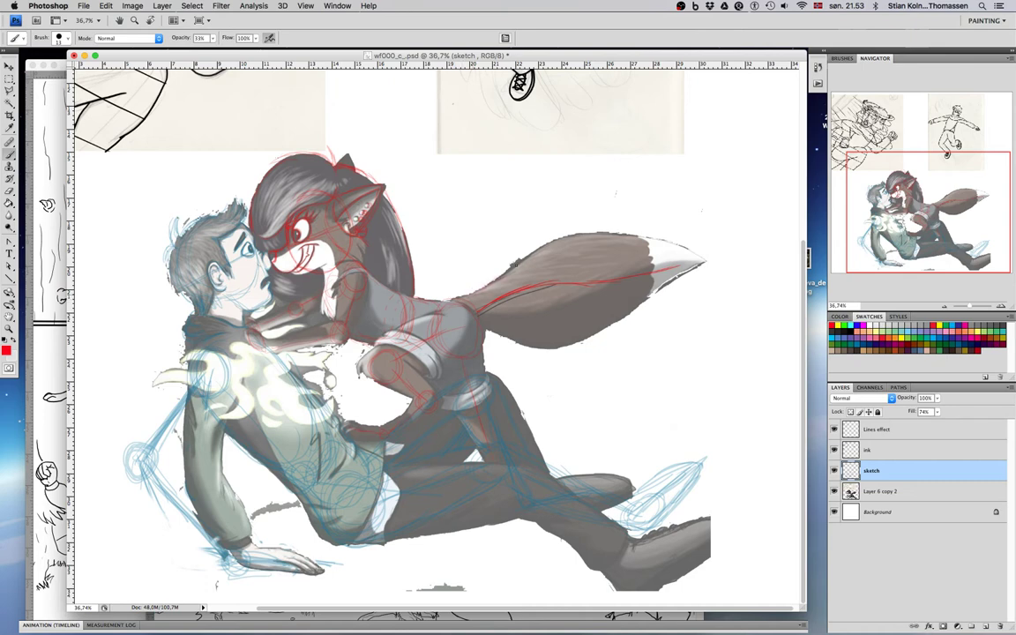
Step: Outline the upper and lower edges of the fox's tail in red out to the white tip
drag(623, 235, 708, 260)
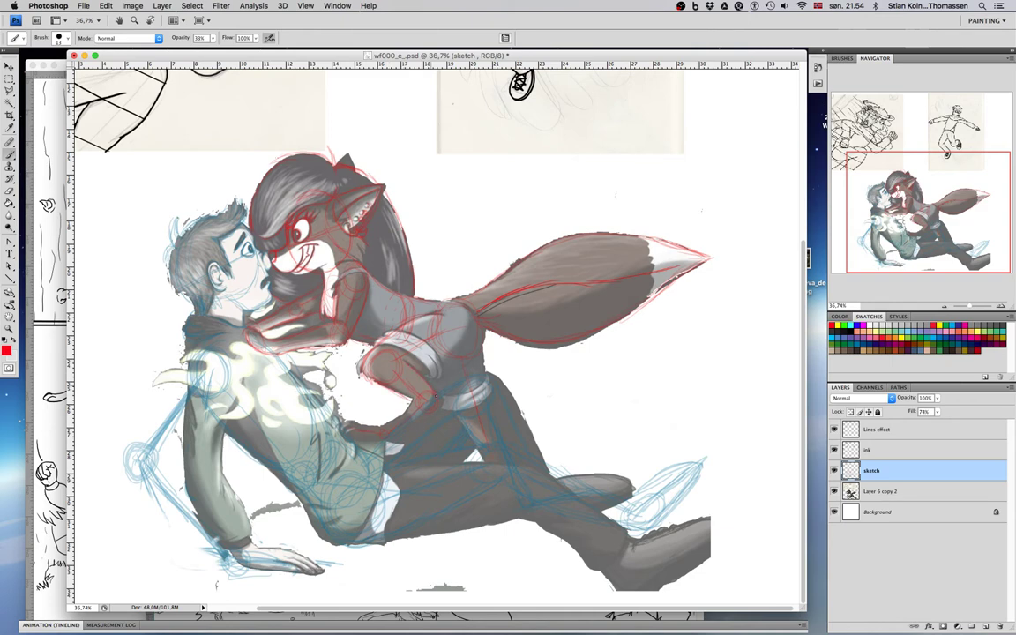
Step: Set the fill of Layer 6 copy 2 to 100% and compare the full-strength painting with the sketch layer hidden and shown
click(855, 489)
click(937, 412)
drag(950, 423, 959, 425)
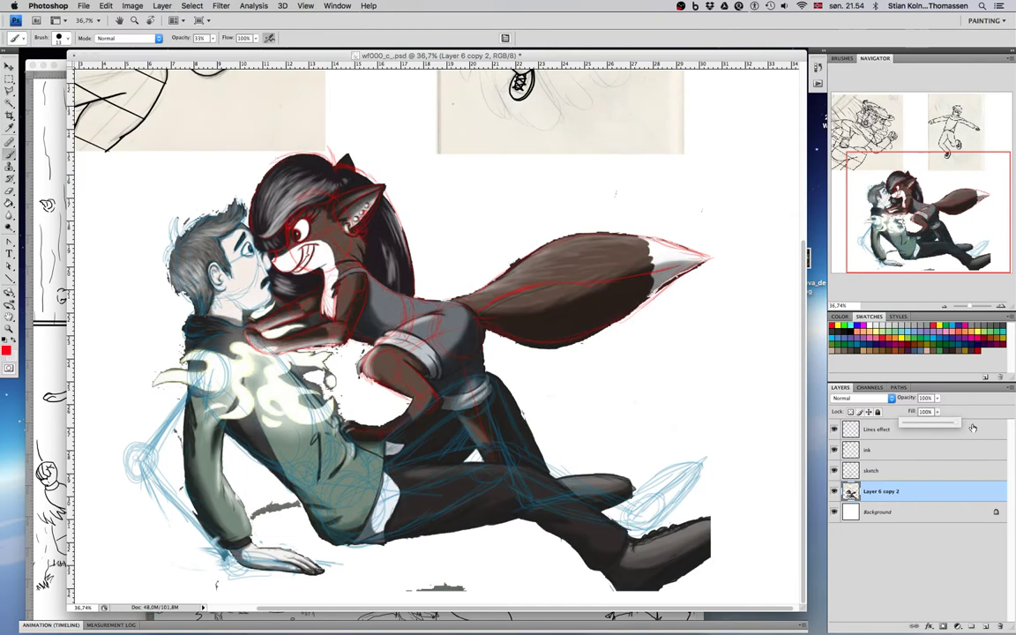
click(835, 470)
click(834, 470)
click(834, 471)
click(834, 472)
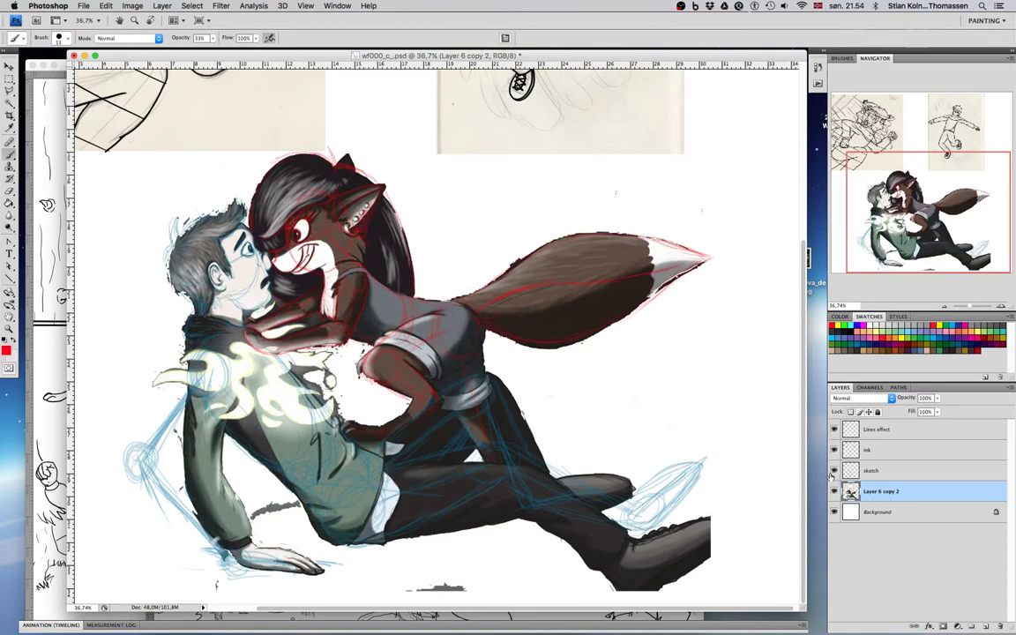
click(834, 471)
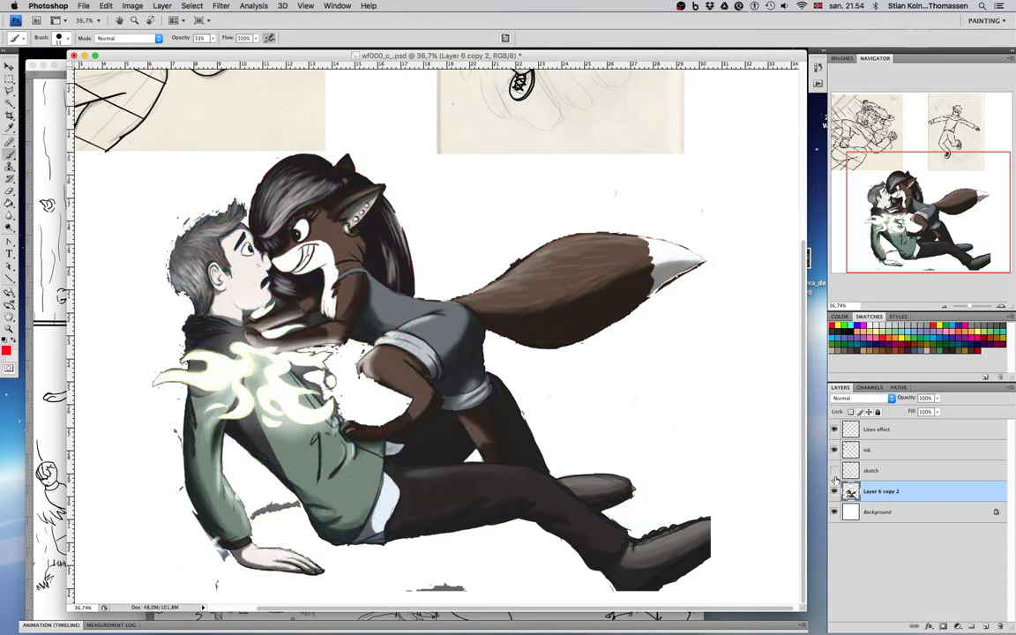
click(834, 471)
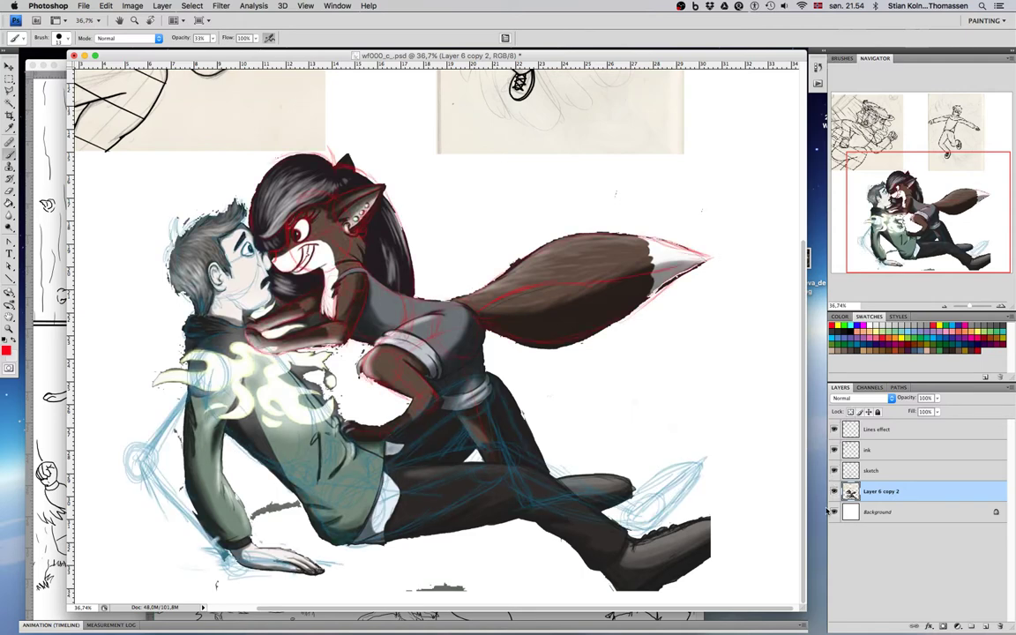
click(834, 471)
click(834, 473)
Step: Lower the fill of Layer 6 copy 2 to fade the painted reference, and make the sketch layer active
click(848, 476)
click(868, 491)
mouse_move(897, 420)
mouse_down()
mouse_move(886, 421)
mouse_move(913, 431)
mouse_up()
click(887, 428)
click(887, 475)
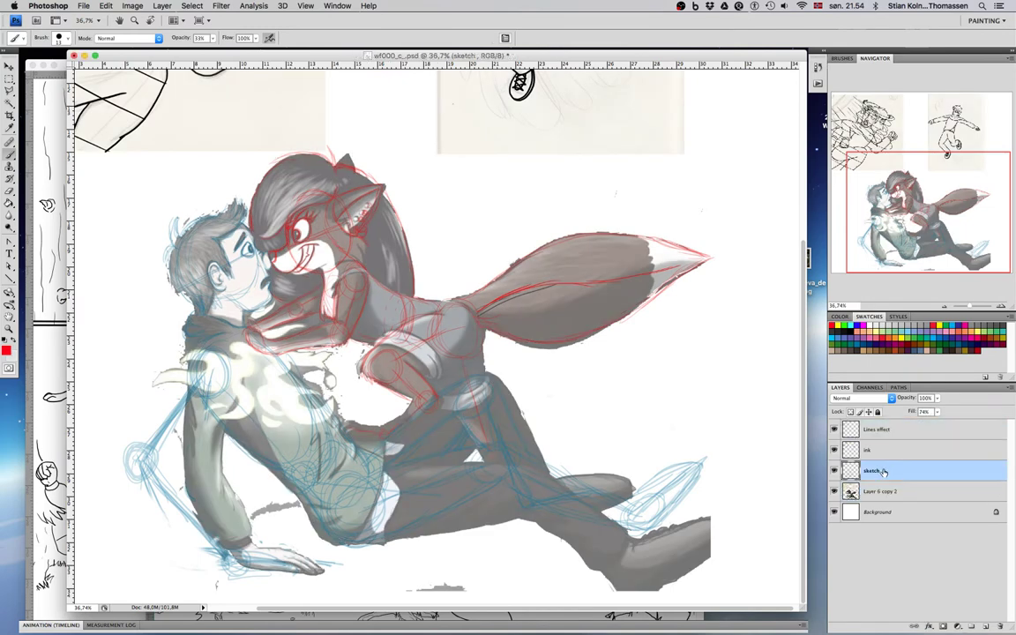
Step: Erase the surplus red construction lines across the fox's forehead and around her eye with the 200 px eraser
click(834, 431)
click(834, 431)
key(e)
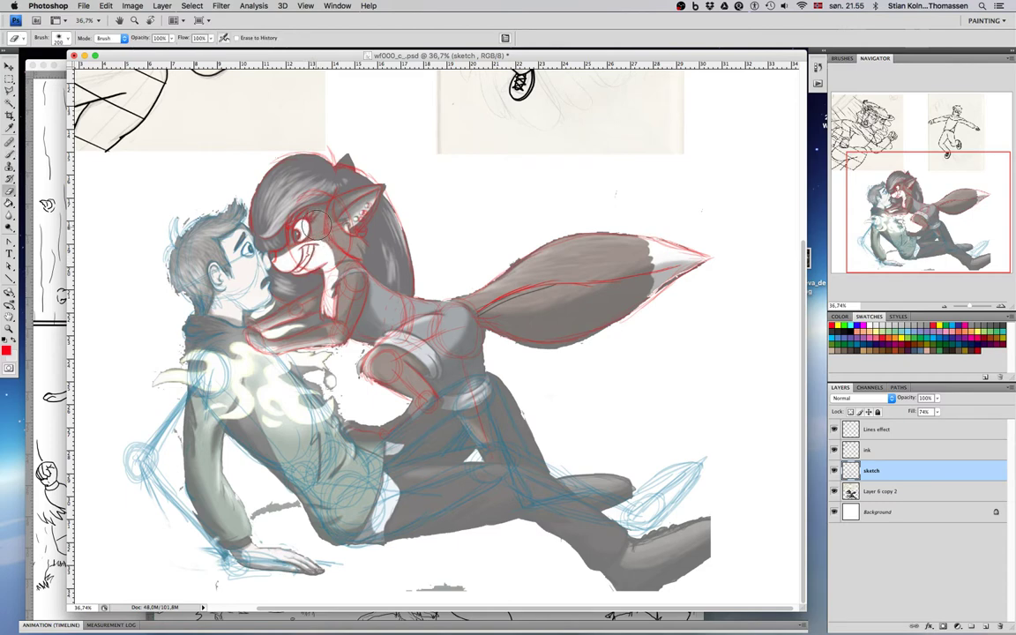
mouse_move(303, 193)
mouse_down()
mouse_move(284, 175)
mouse_move(269, 179)
mouse_move(307, 258)
mouse_move(260, 231)
mouse_move(308, 268)
mouse_move(275, 237)
mouse_move(295, 234)
mouse_move(338, 262)
mouse_move(299, 236)
mouse_move(318, 261)
mouse_move(284, 233)
mouse_move(282, 220)
mouse_move(312, 219)
mouse_up()
key(super+Tab)
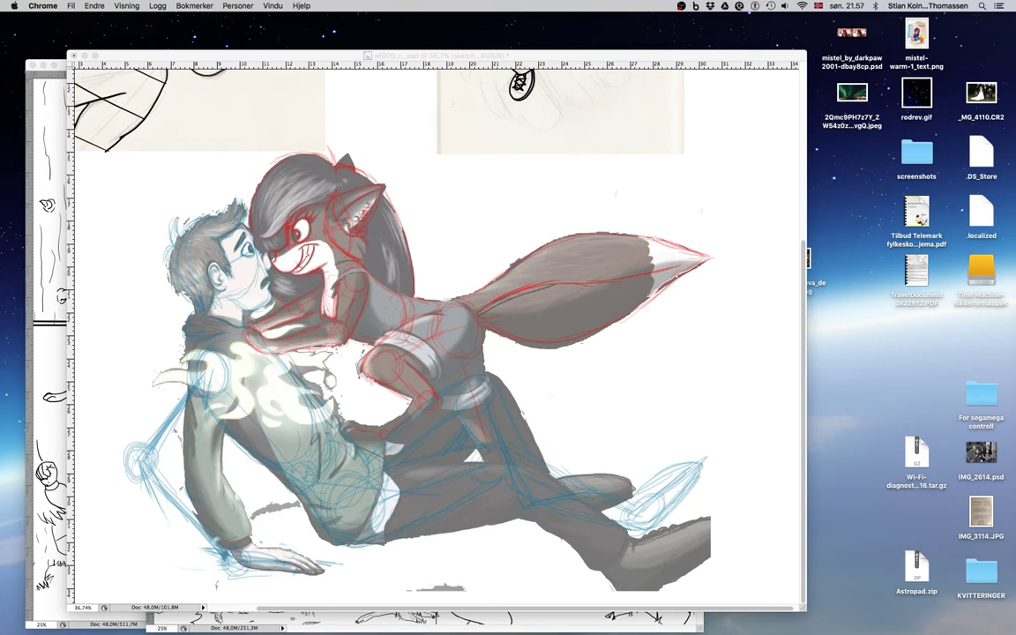
key(ctrl+Up)
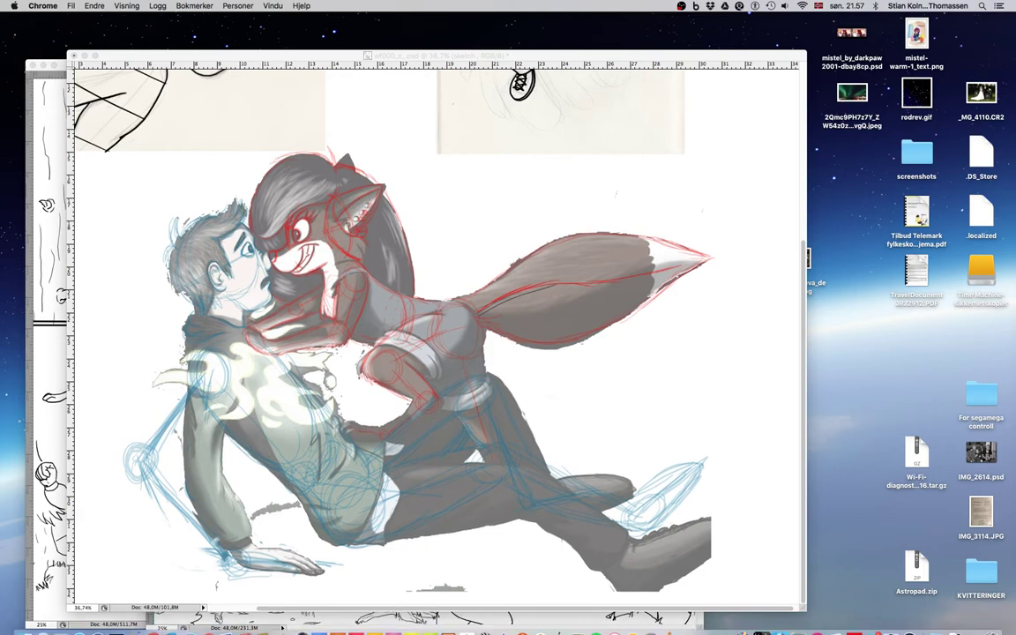
key(ctrl+Up)
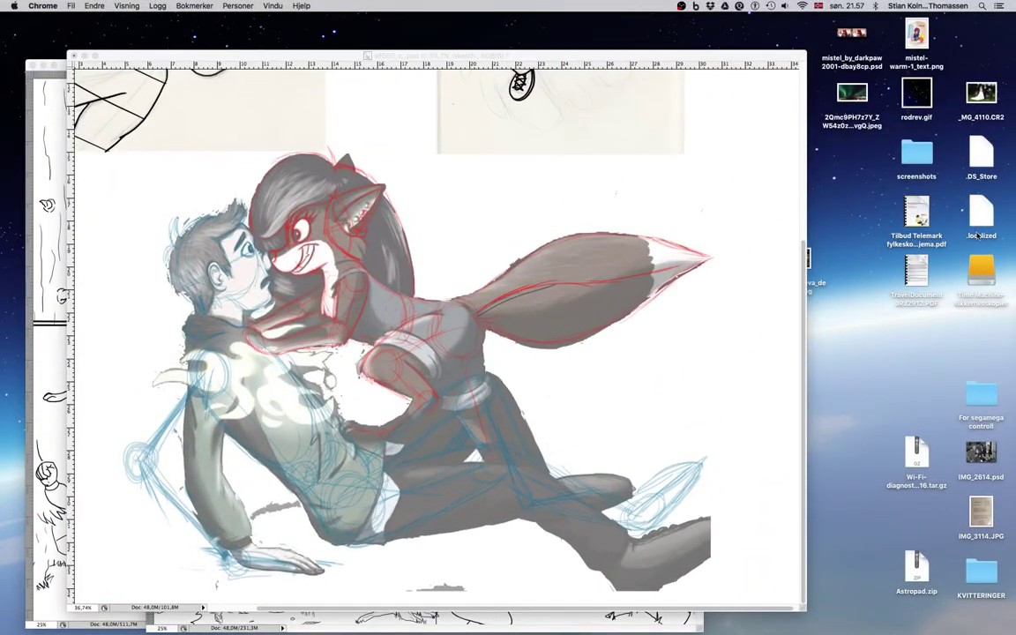
click(983, 268)
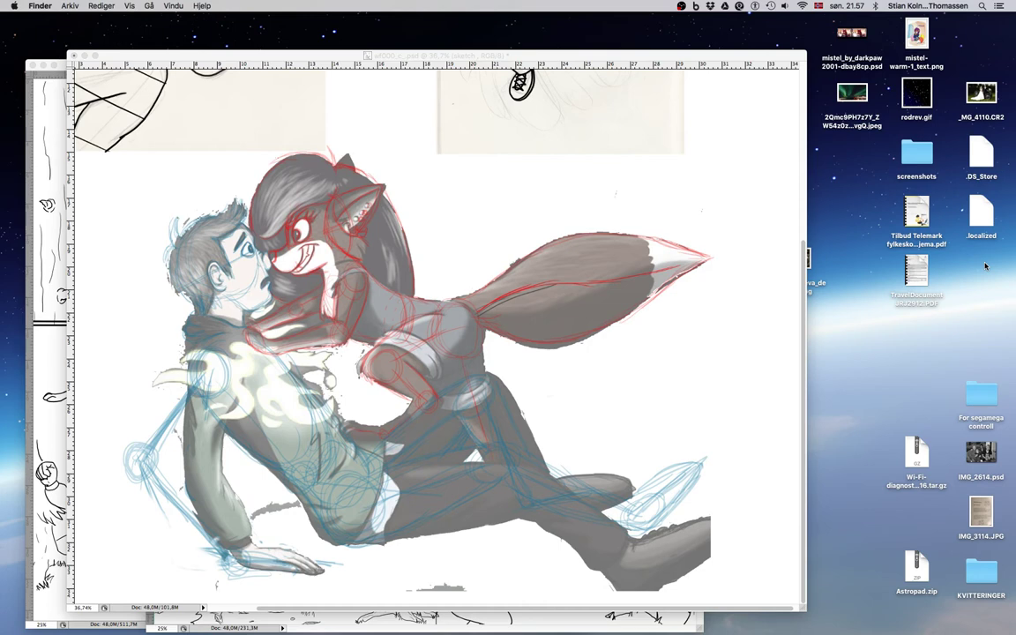
key(super+Tab)
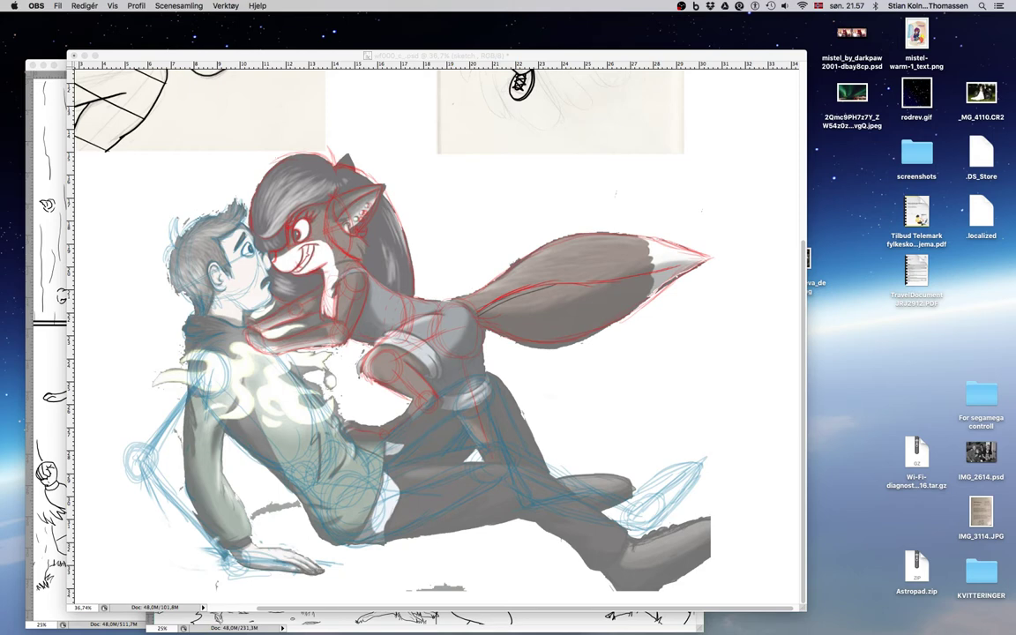
key(F11)
key(super+Tab)
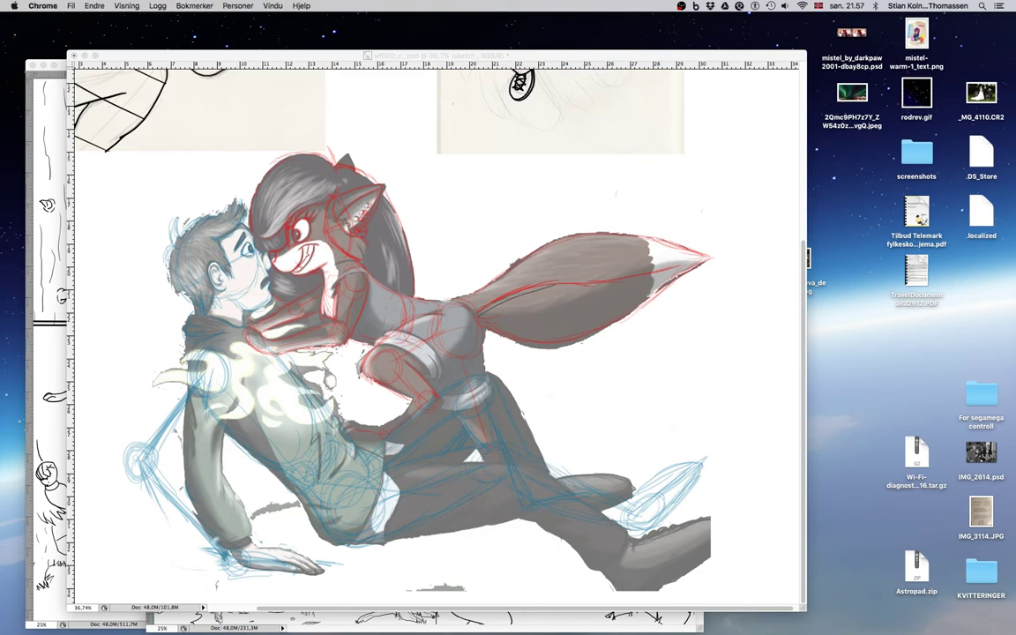
click(708, 434)
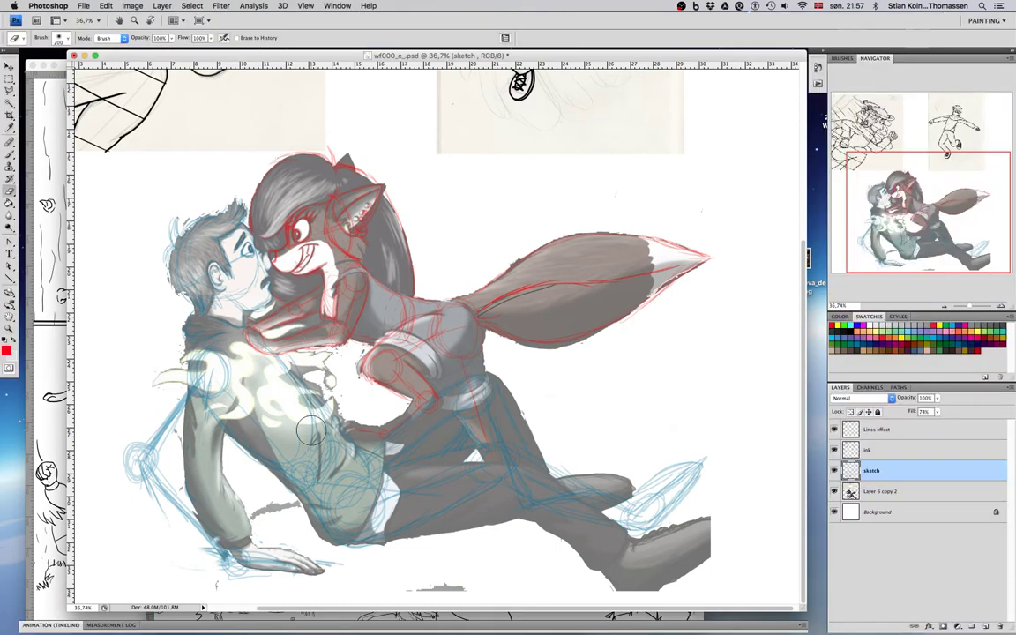
key(b)
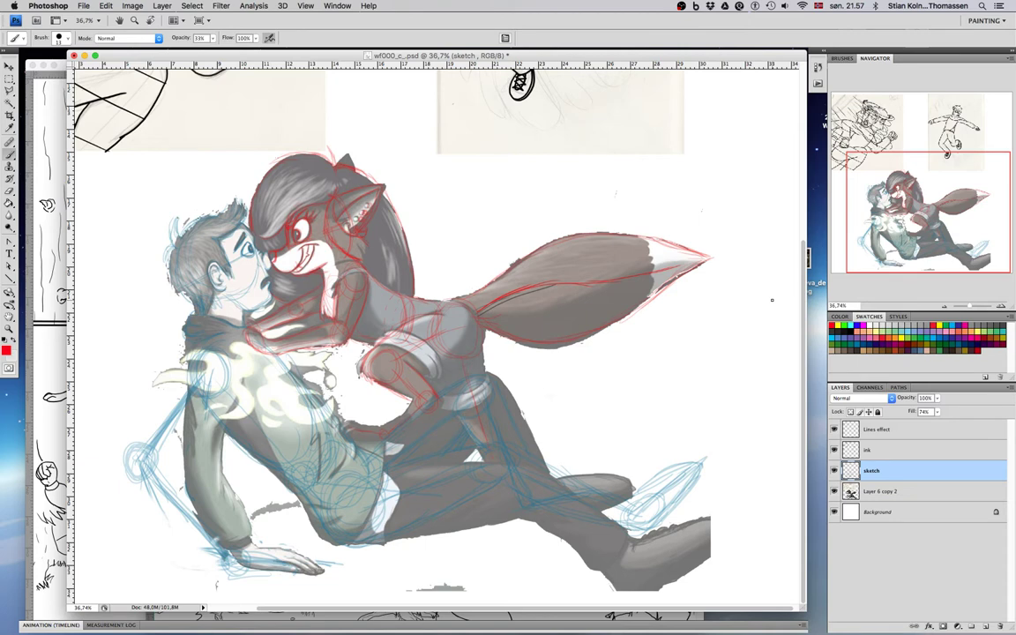
key(super+Tab)
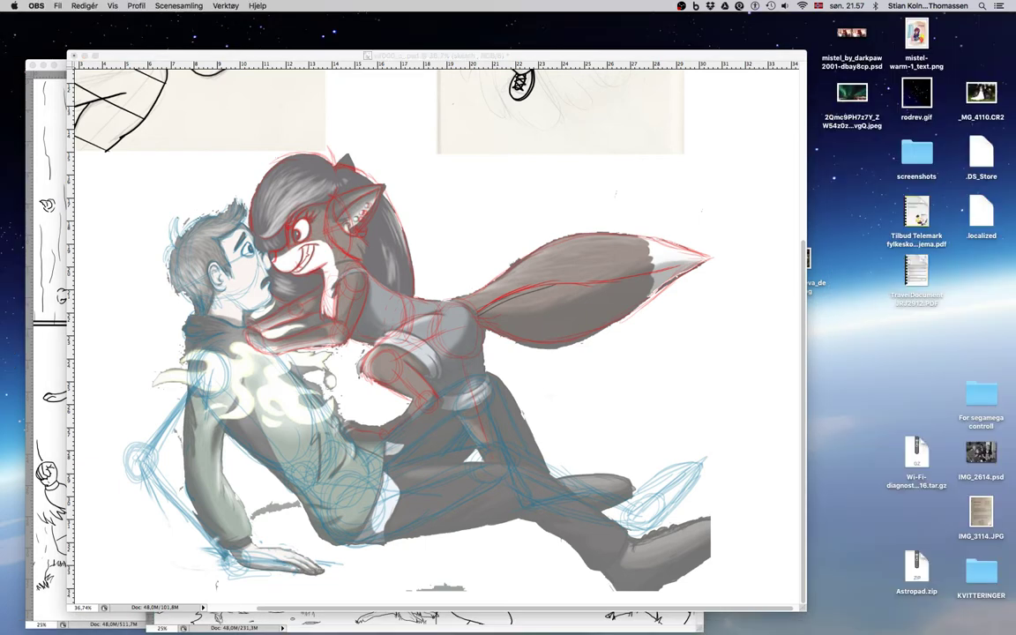
key(super+Tab)
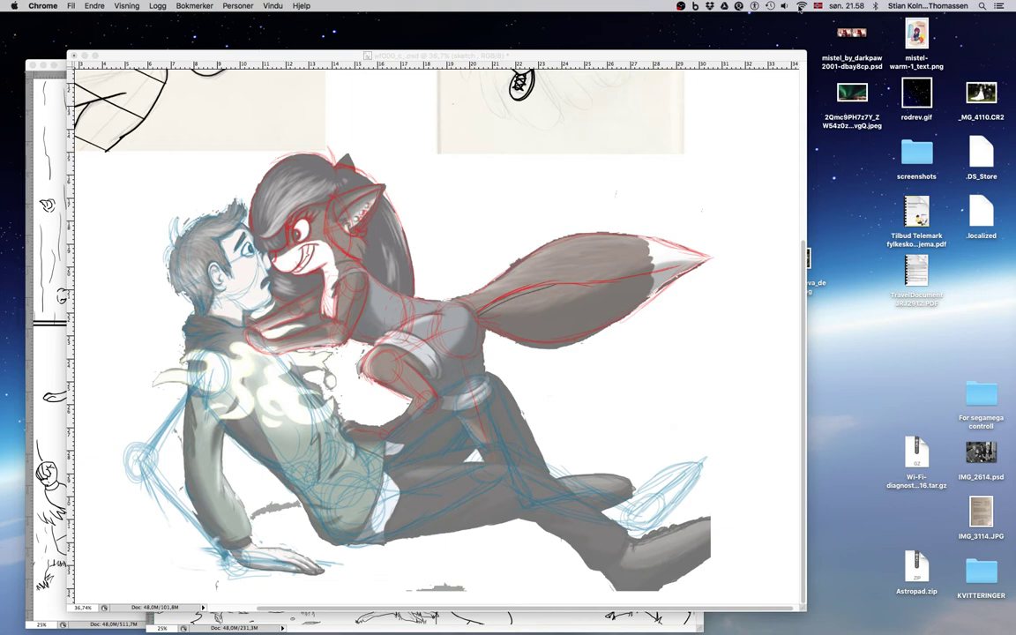
Step: Outline the fox's hips and the back of her thigh down towards the knee in red on the sketch layer
click(413, 329)
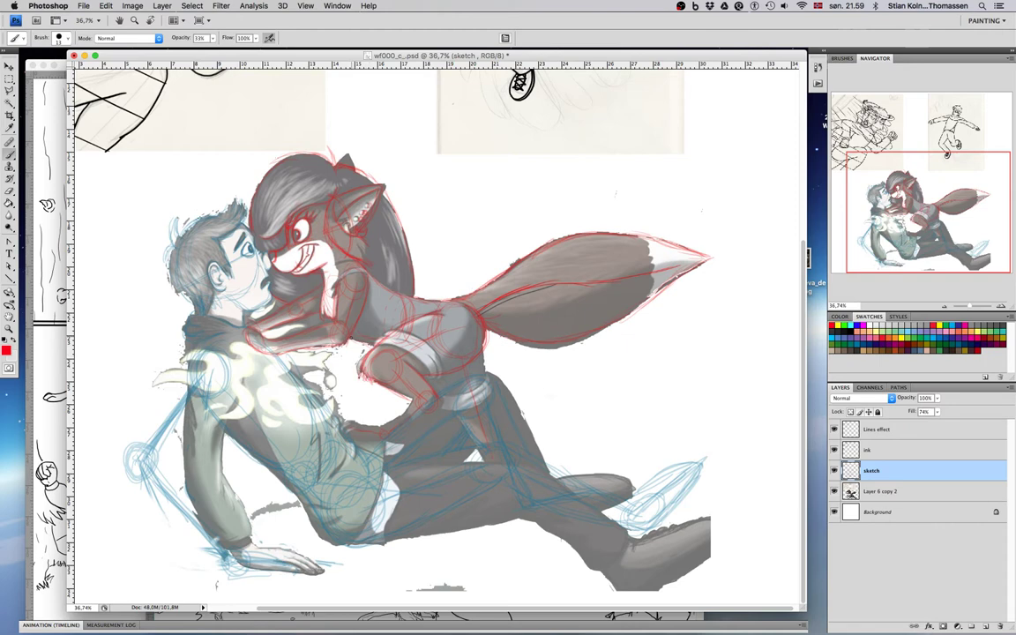
mouse_move(556, 628)
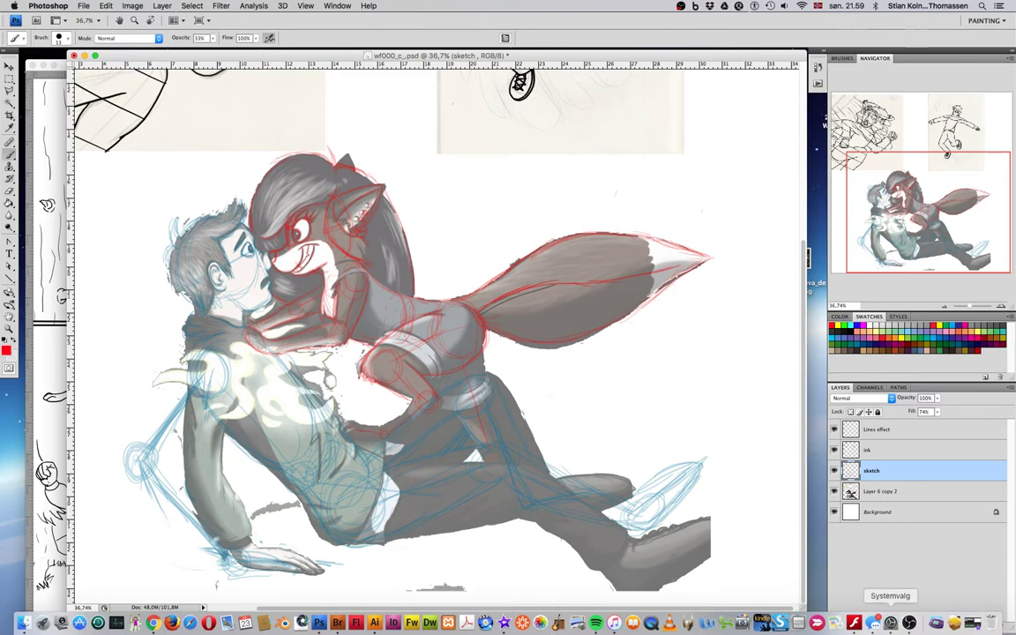
click(891, 623)
click(599, 430)
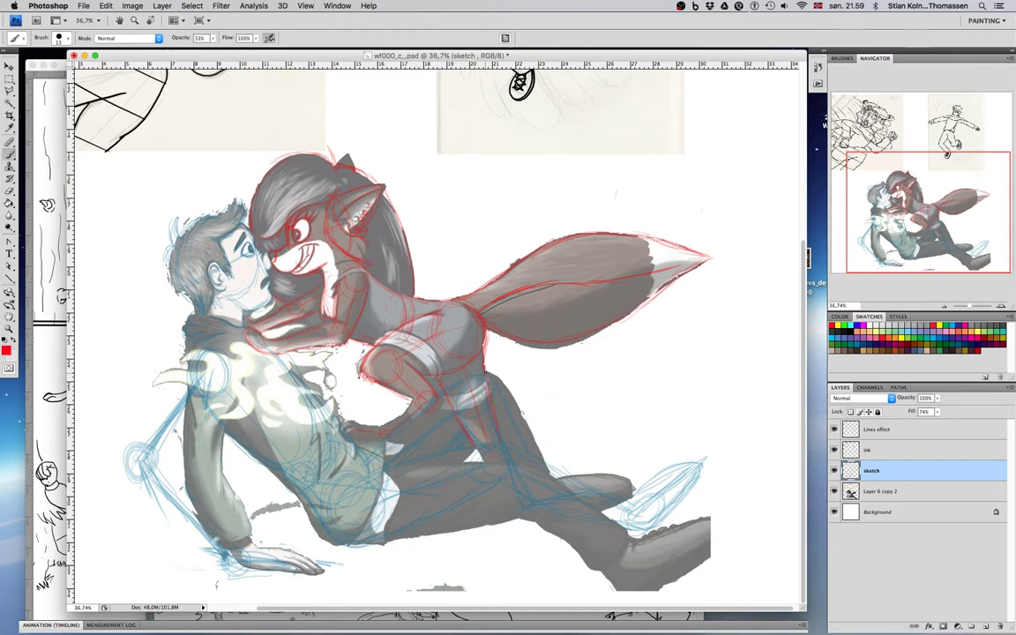
Step: Check the bare line sketch with Layer 6 copy 2 hidden, and show the layer again
key(e)
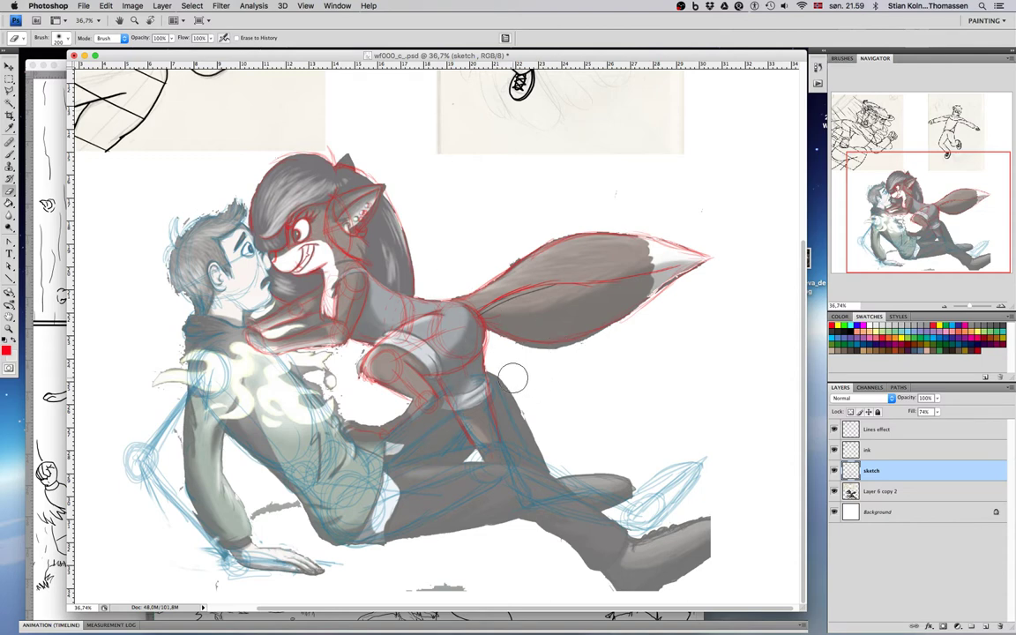
key(super+Tab)
click(678, 436)
click(834, 491)
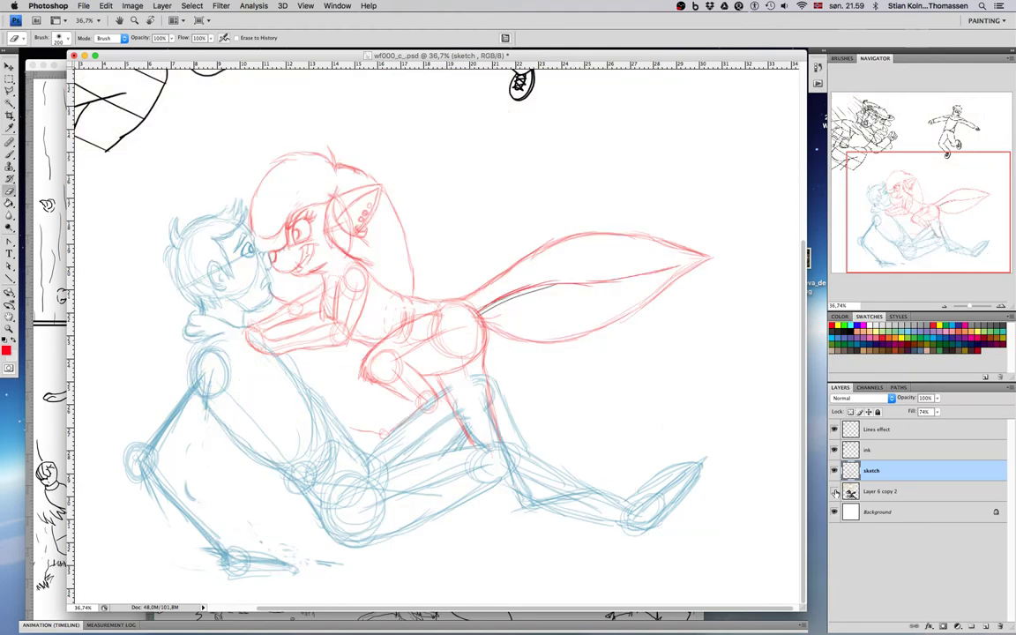
click(835, 491)
click(835, 492)
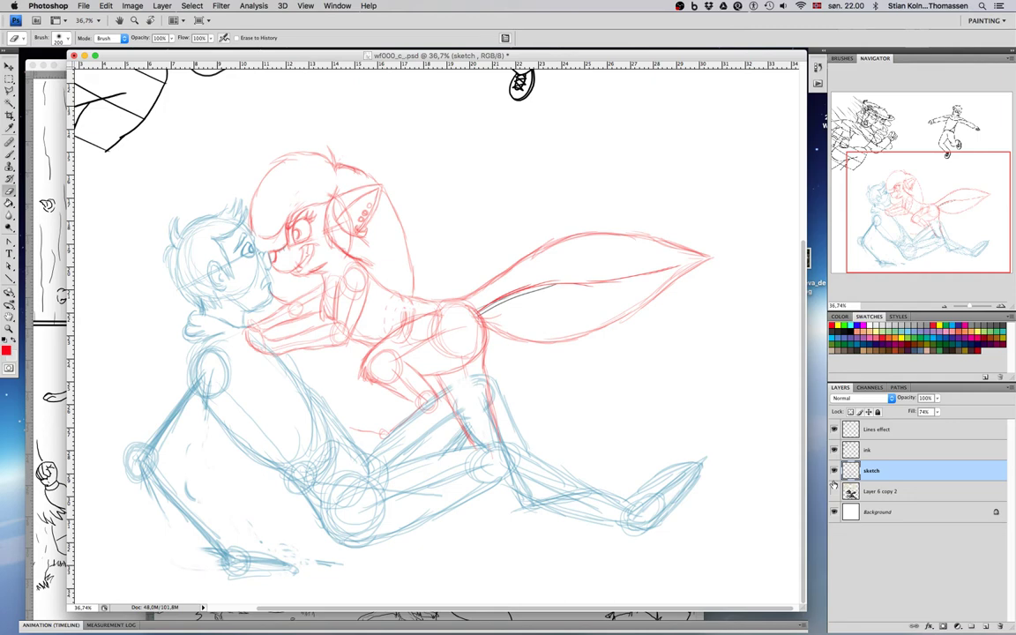
click(834, 491)
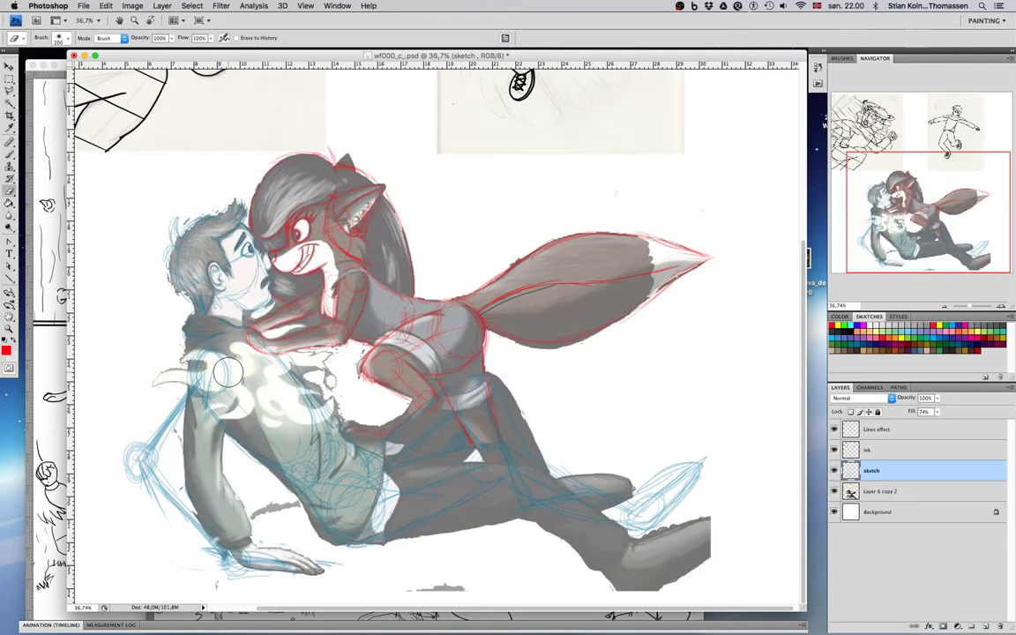
Step: Sketch the outlines of the man's supporting arm, elbow and hand in blue, and hide Layer 6 copy 2
key(b)
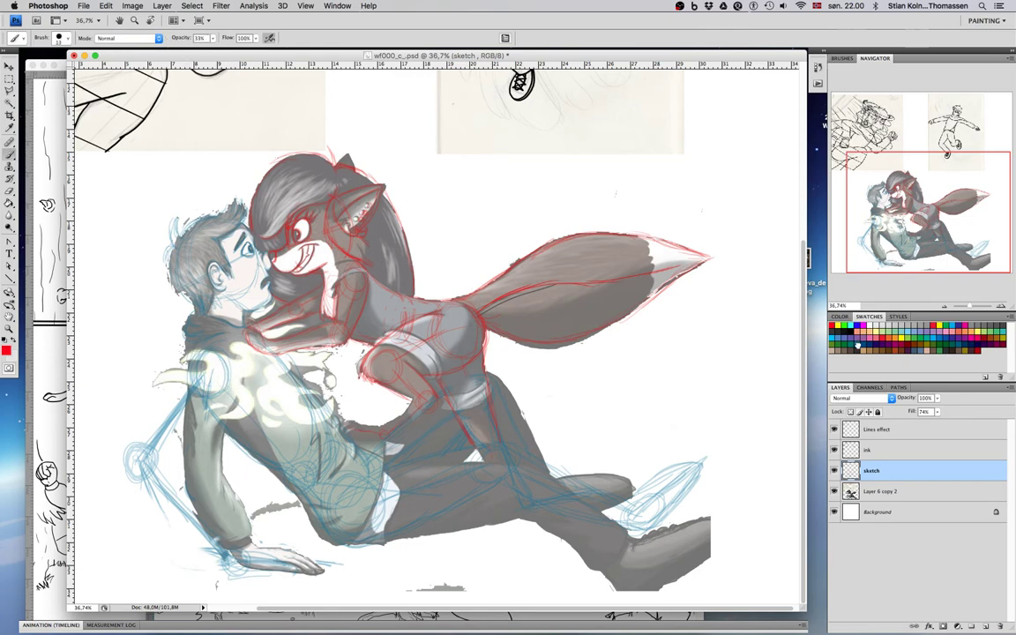
drag(185, 375, 128, 458)
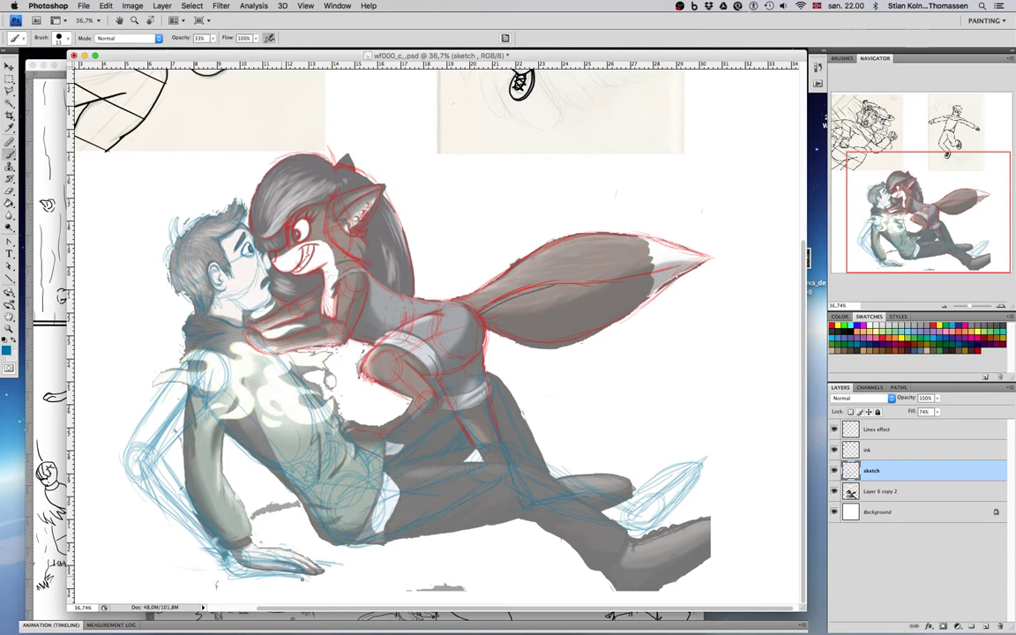
click(834, 492)
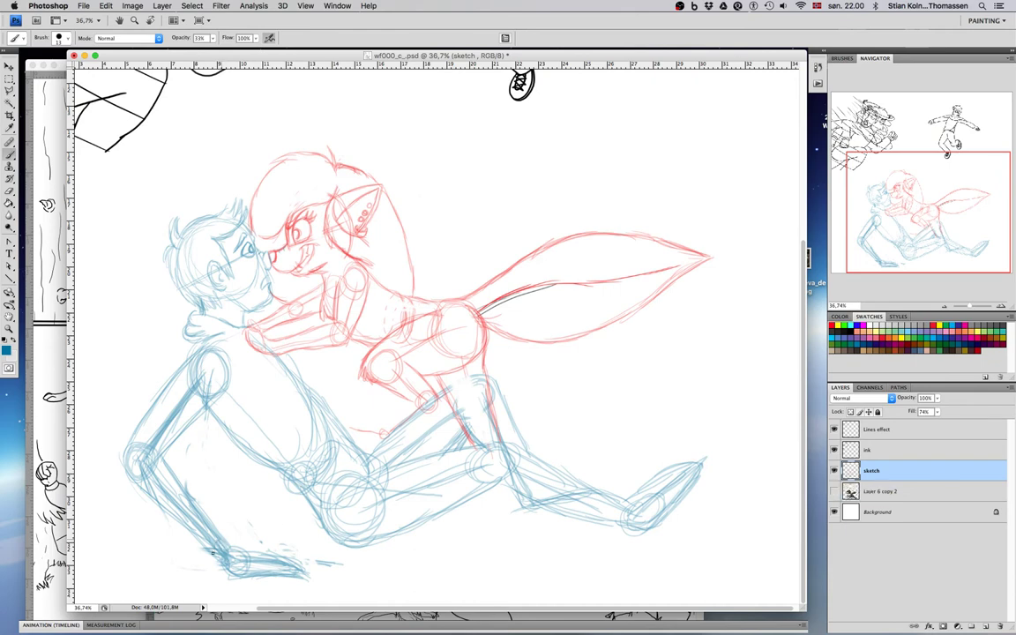
Step: Select the man's supporting hand with a rectangular marquee and move it up and inward to meet the wrist
key(m)
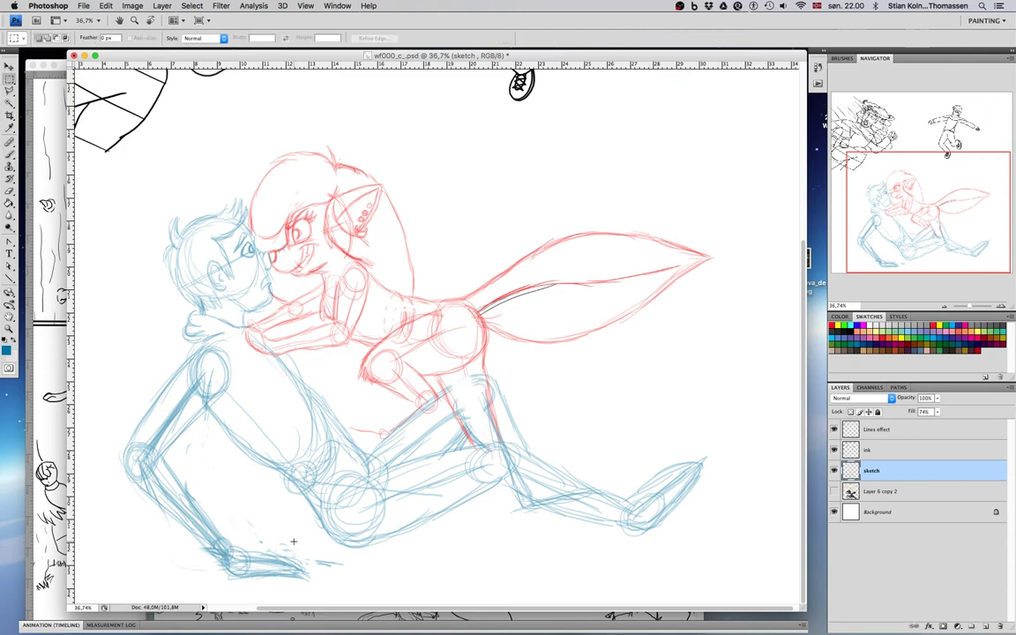
mouse_move(306, 532)
mouse_down()
mouse_move(274, 499)
mouse_move(221, 585)
mouse_up()
key(v)
drag(277, 544, 264, 530)
key(l)
click(282, 523)
click(248, 492)
double_click(243, 532)
drag(263, 523, 259, 524)
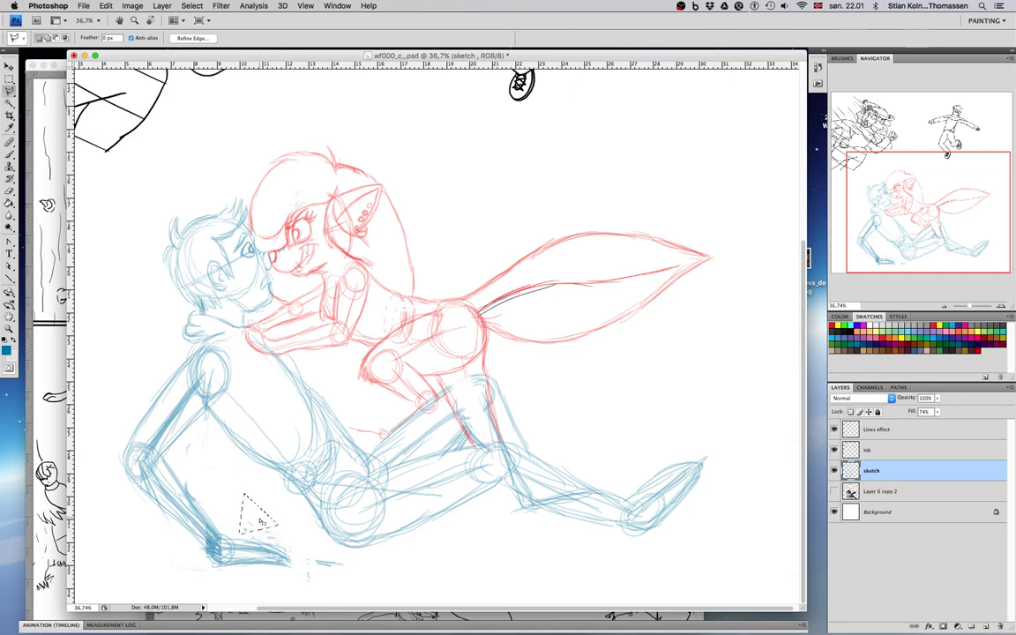
click(262, 515)
key(super+z)
key(super+z)
key(super+alt+z)
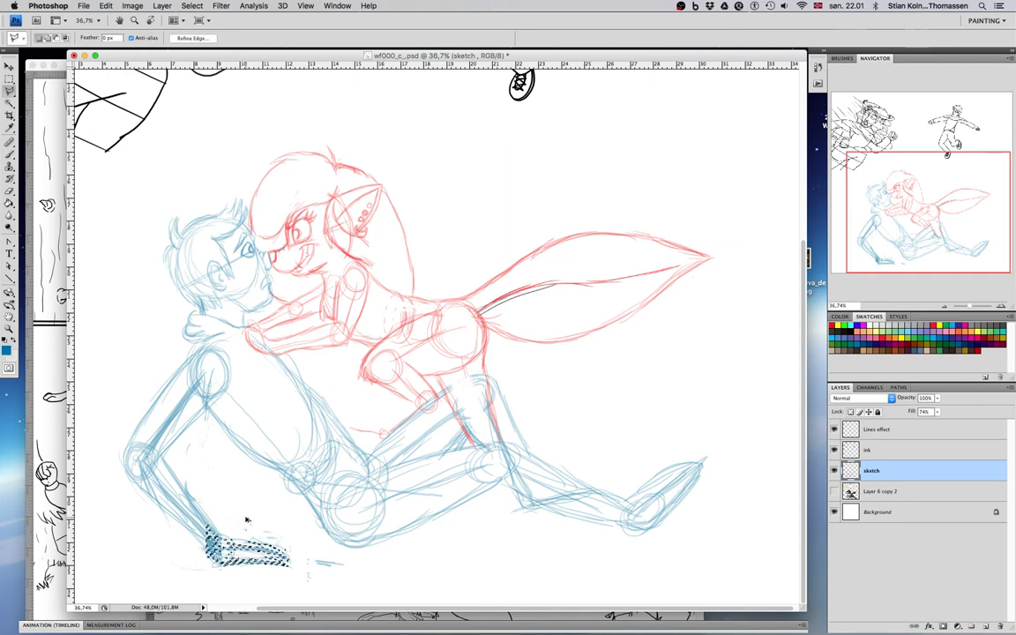
Step: Nudge the selected supporting hand slightly upward, deselect it, and return to the Brush tool
key(v)
mouse_move(242, 553)
mouse_down()
mouse_move(253, 542)
mouse_move(244, 544)
mouse_move(258, 551)
mouse_up()
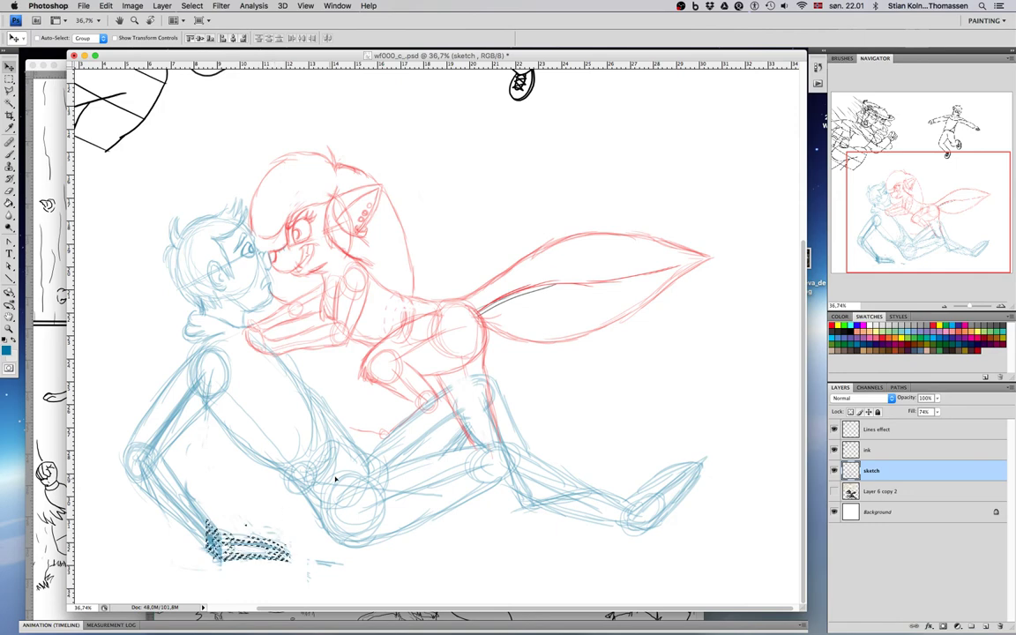
key(l)
key(ctrl+d)
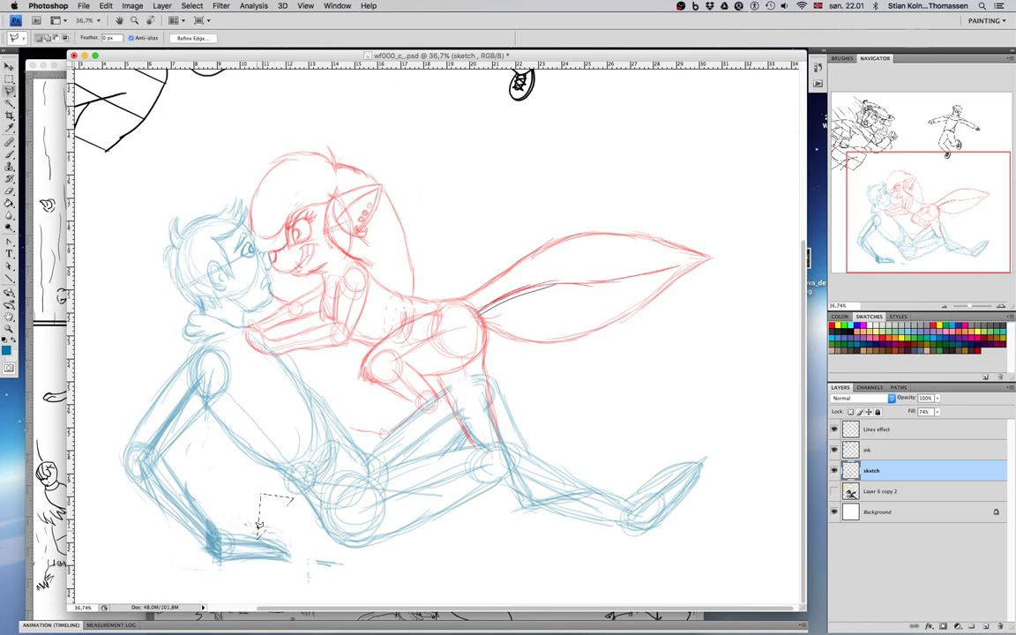
key(v)
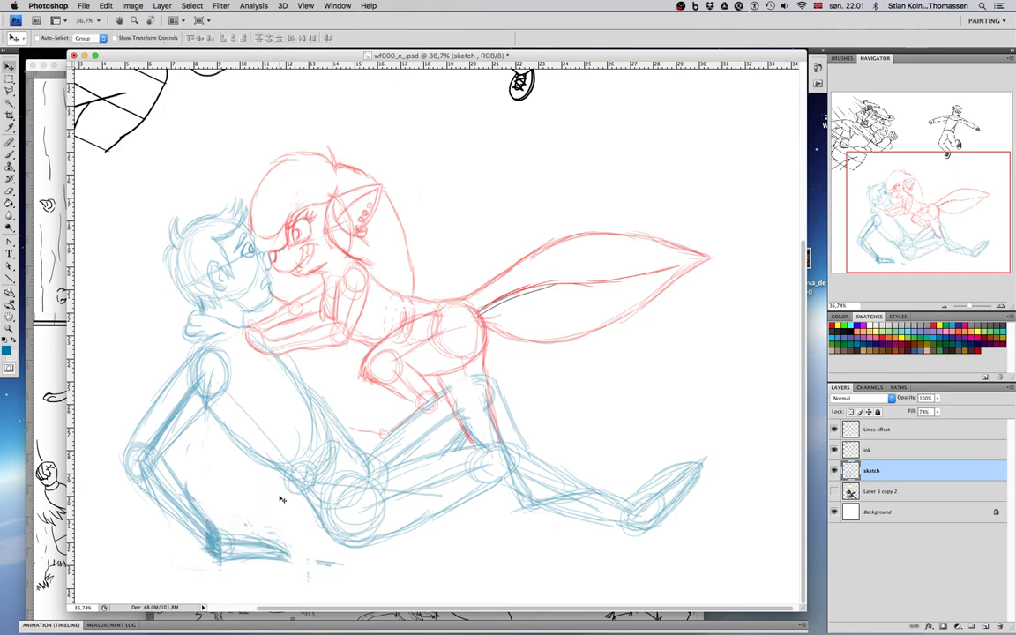
key(b)
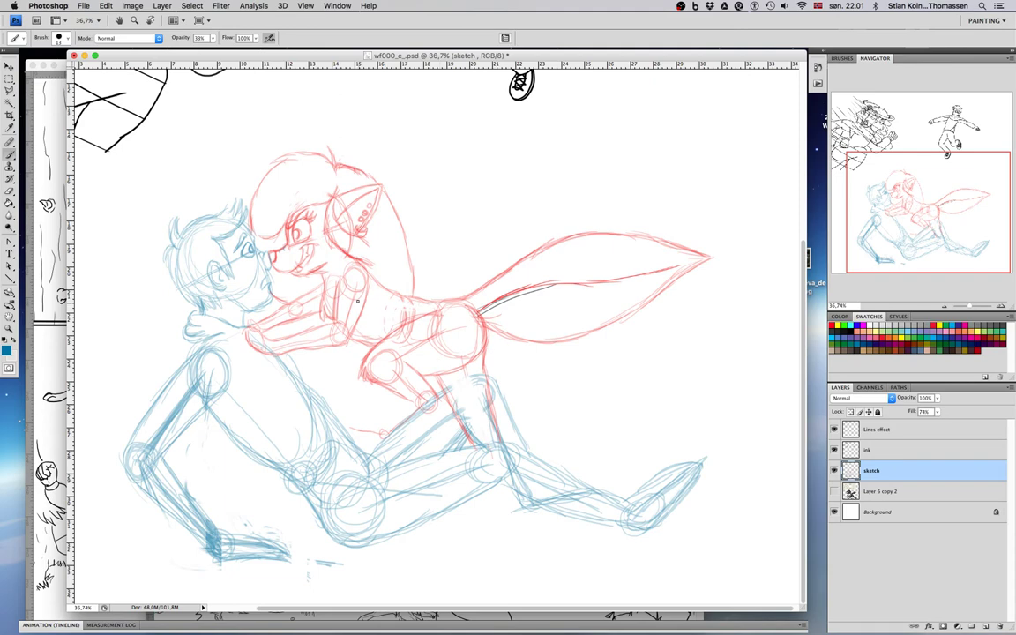
Step: Preview and open the the_wight_folk___page_01 JPEG from the Pages PSD folder as a colour reference
key(super+s)
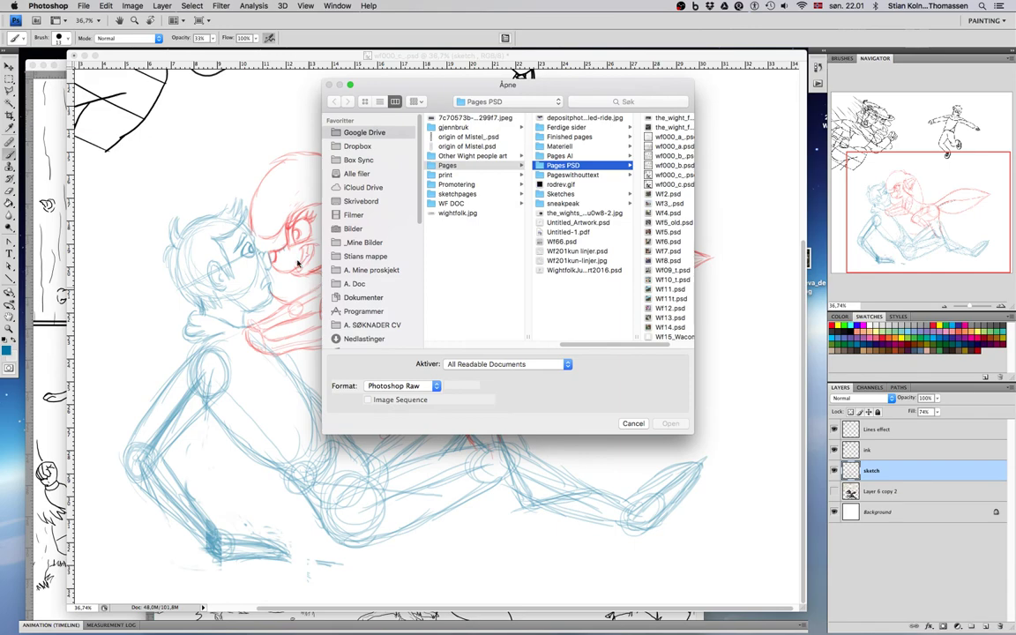
click(683, 119)
key(space)
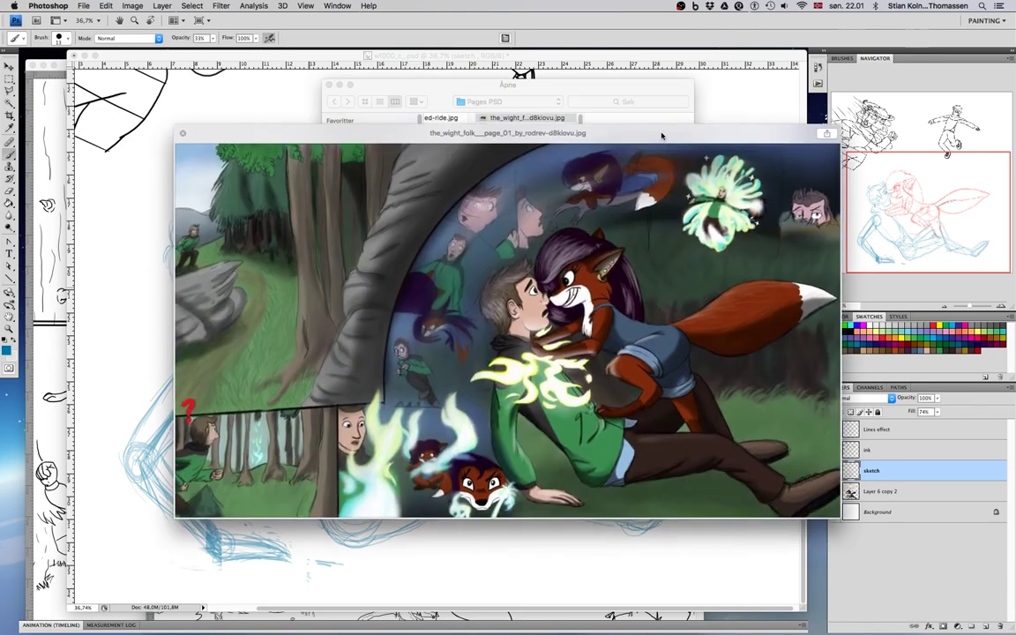
key(space)
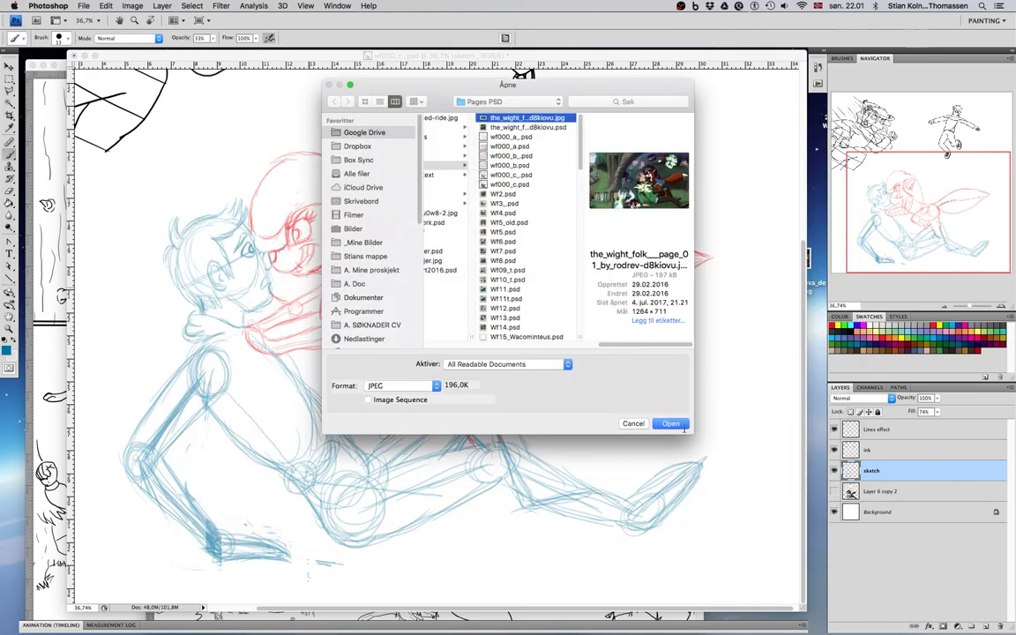
click(680, 424)
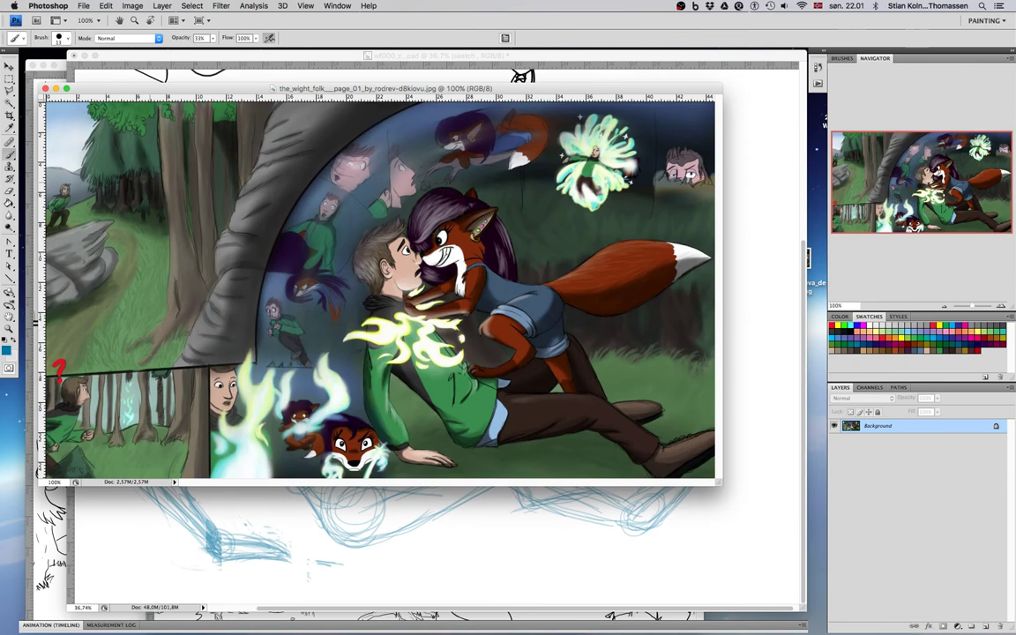
Step: Enlarge the reference image's window and examine the couple's pose, faces and hair up close
click(9, 327)
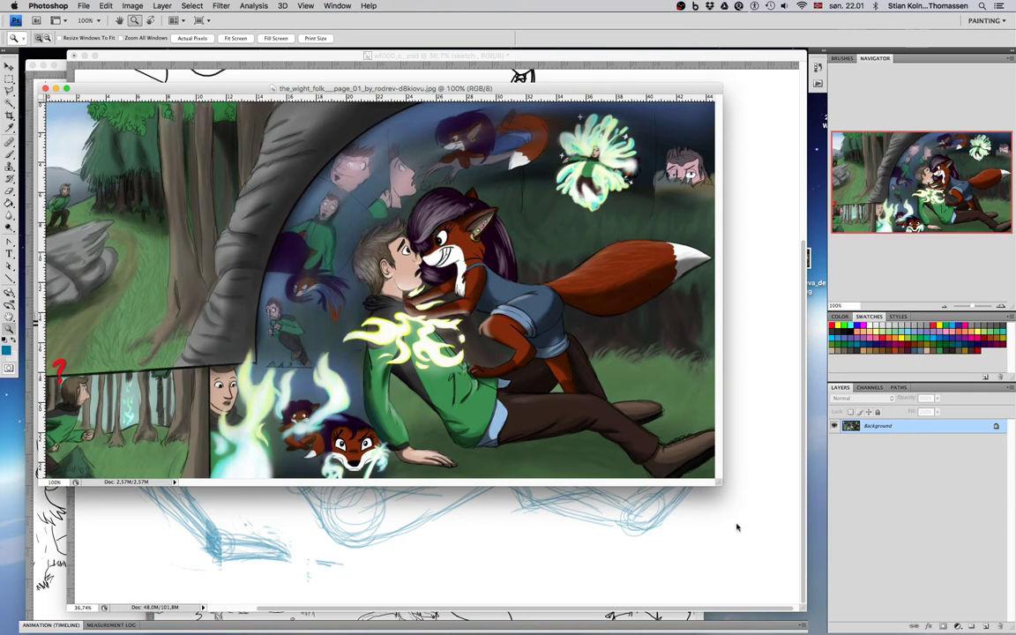
drag(718, 483, 784, 580)
drag(382, 227, 621, 455)
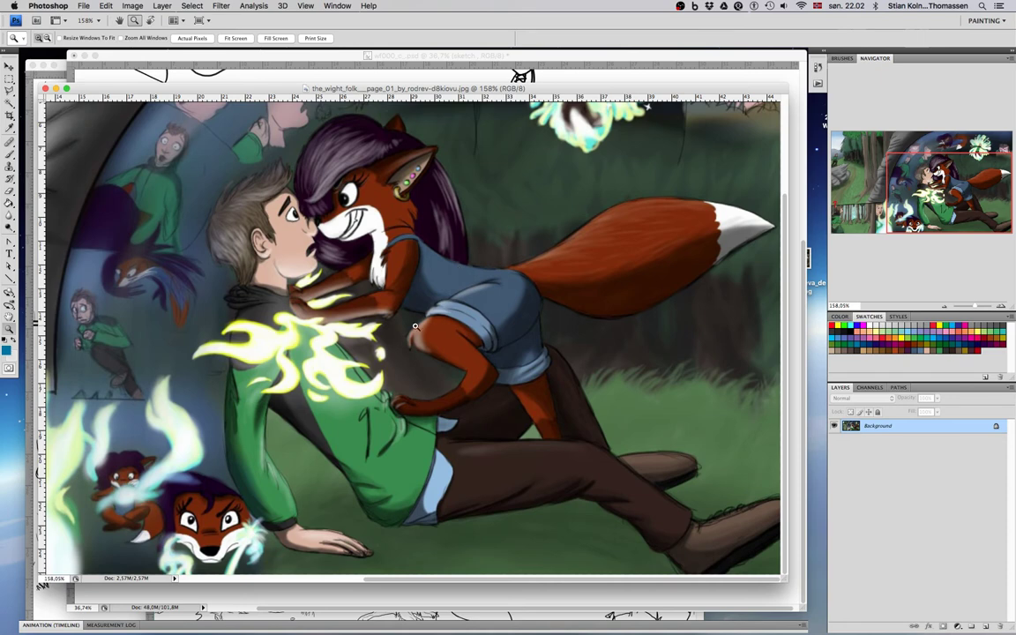
scroll(416, 282, up, 5)
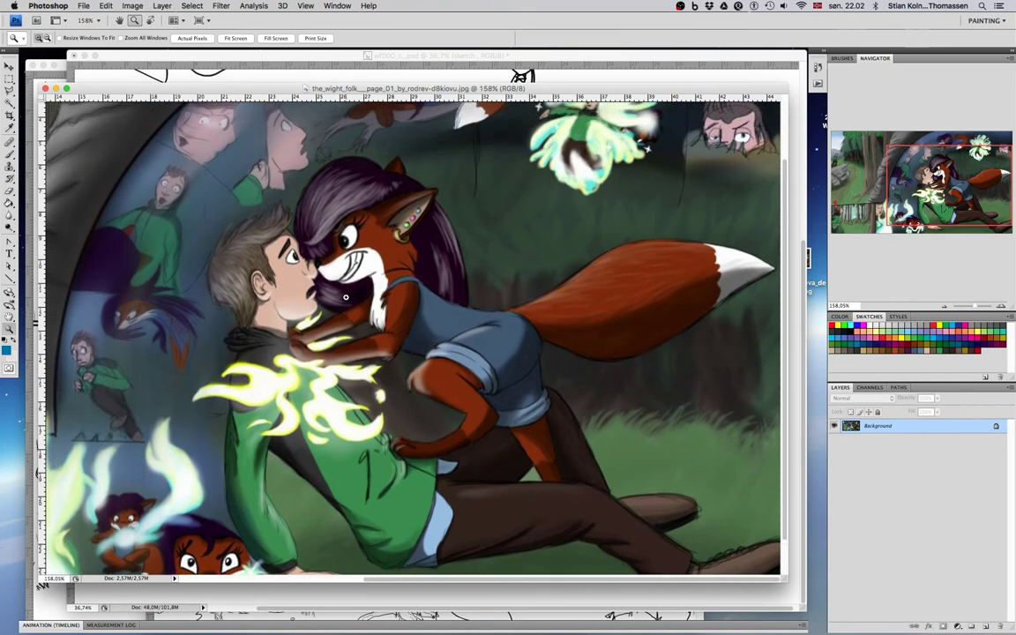
drag(228, 189, 450, 370)
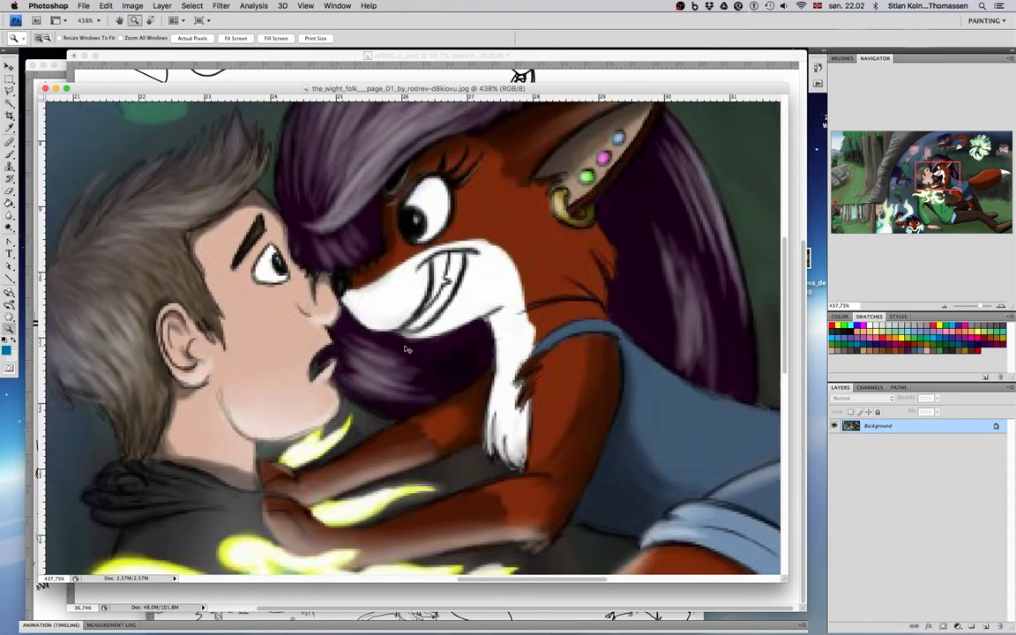
alt+click(406, 349)
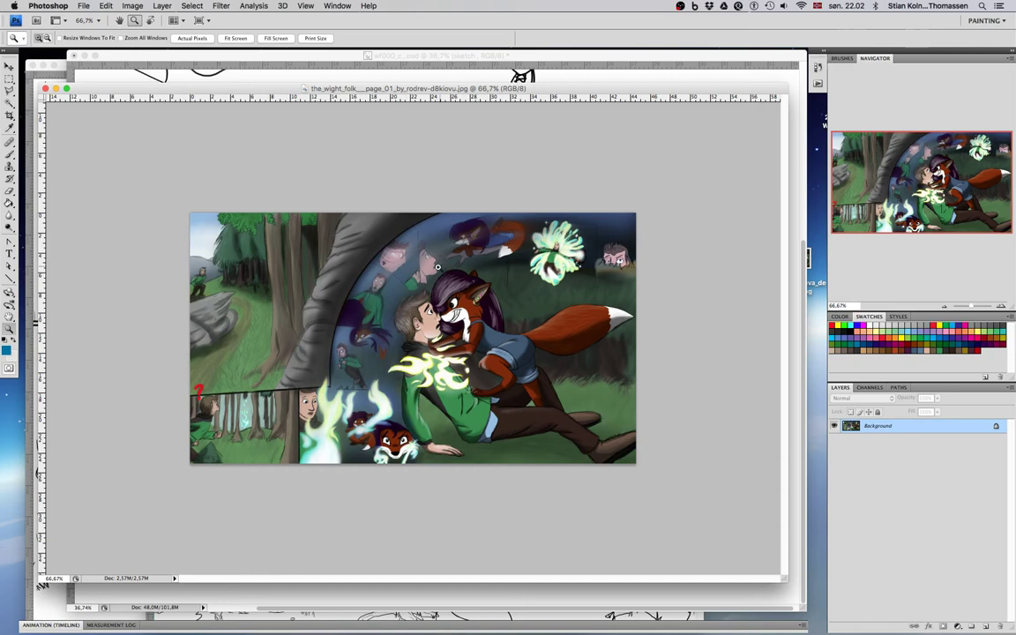
drag(462, 326, 523, 361)
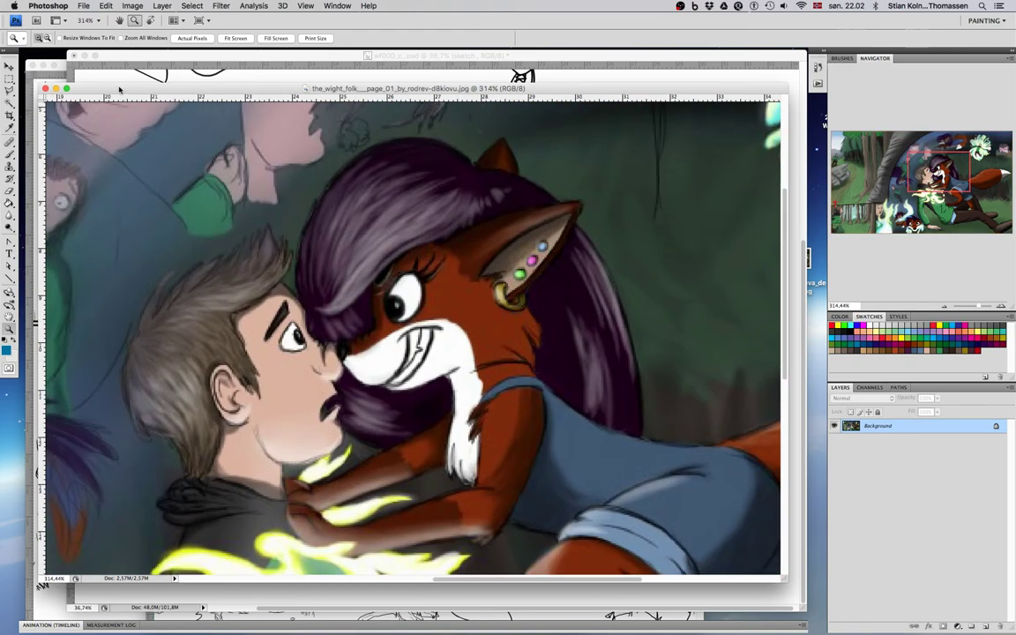
Step: Show the whole reference page at 66.67%, move its window aside, and return to wf000_c_.psd
key(super+minus)
key(super+minus)
key(super+minus)
key(super+minus)
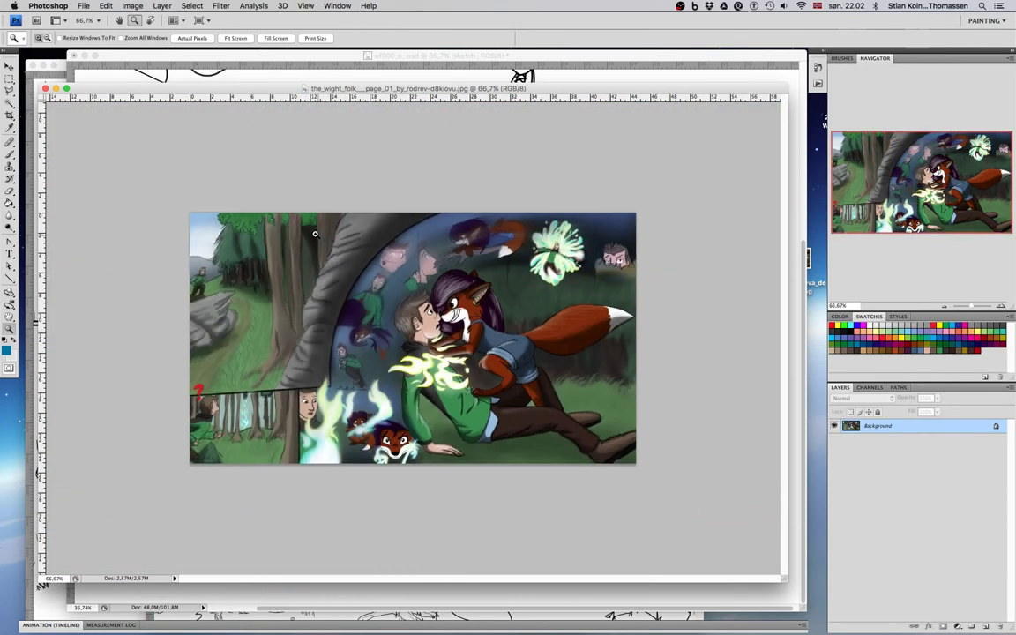
mouse_move(349, 91)
mouse_down()
mouse_move(181, 154)
mouse_move(137, 187)
mouse_up()
click(270, 56)
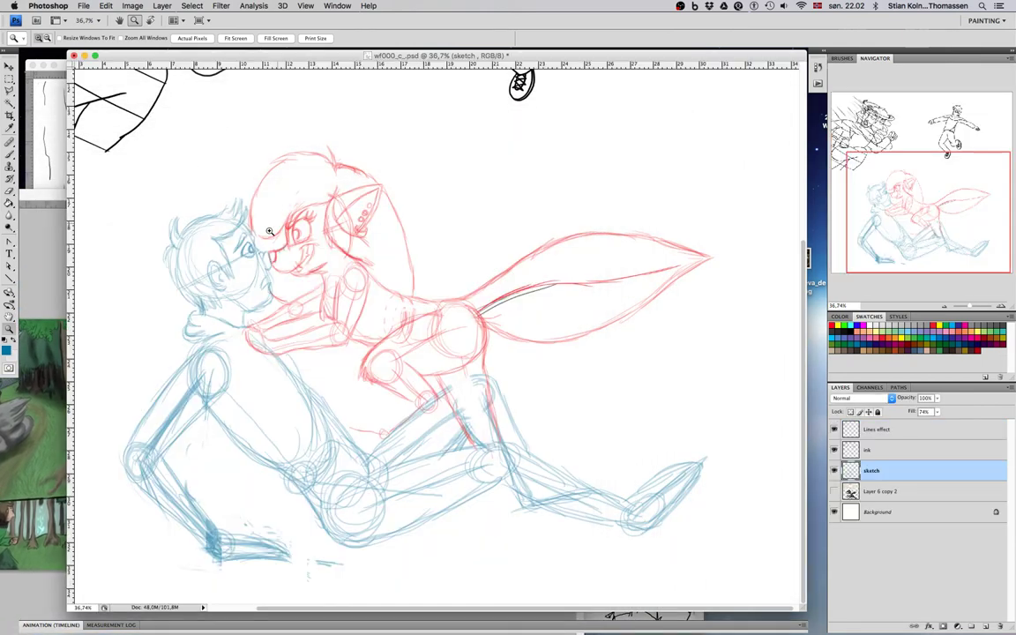
Step: Compare the sketch with the painted reference page and the inked wf000_b_.psd, ending back in wf000_c_.psd
click(52, 197)
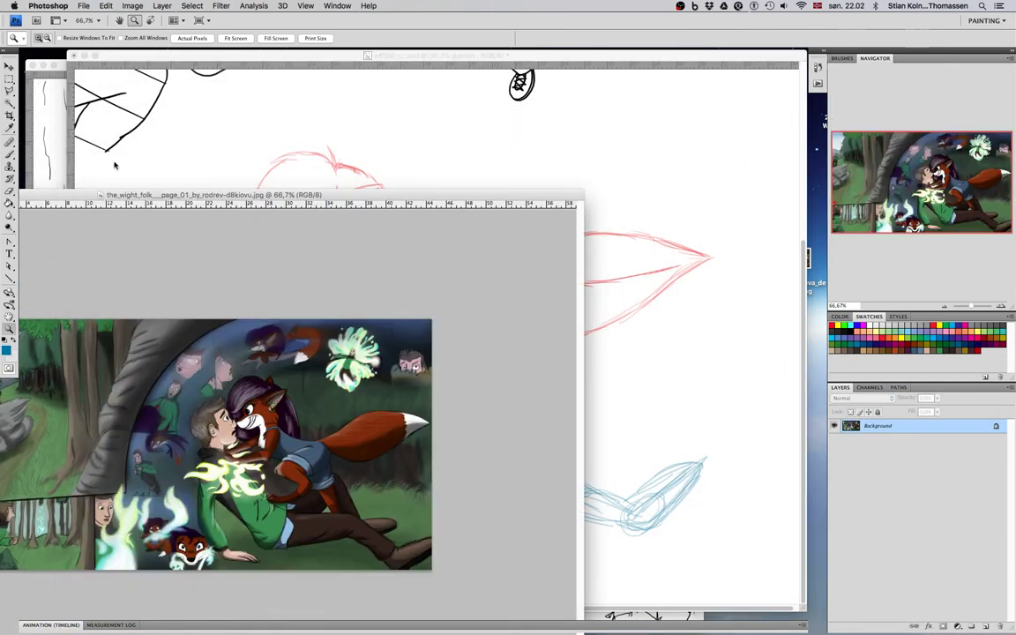
click(229, 57)
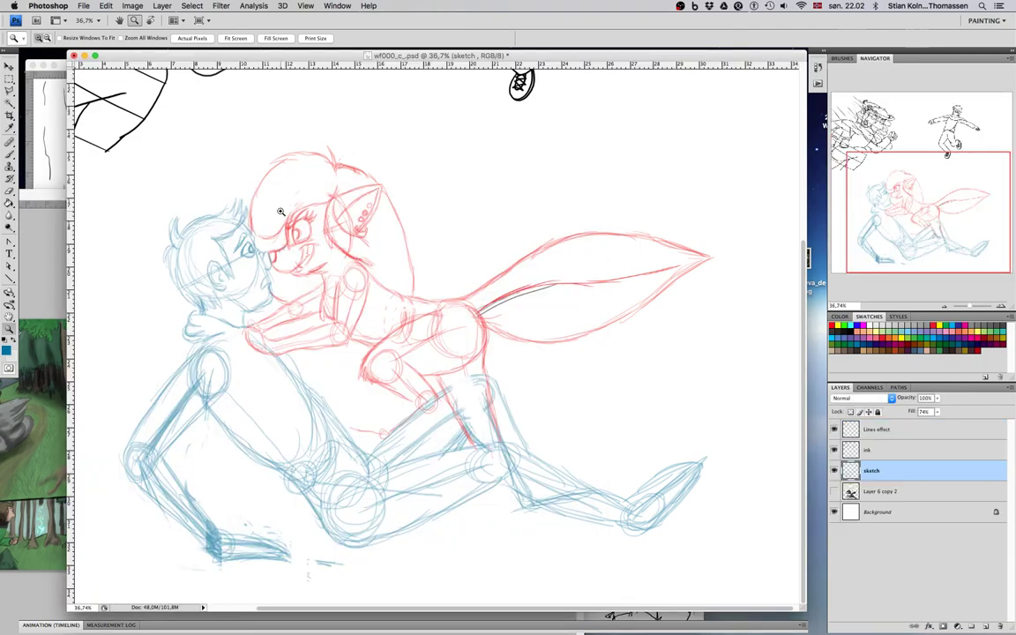
click(49, 120)
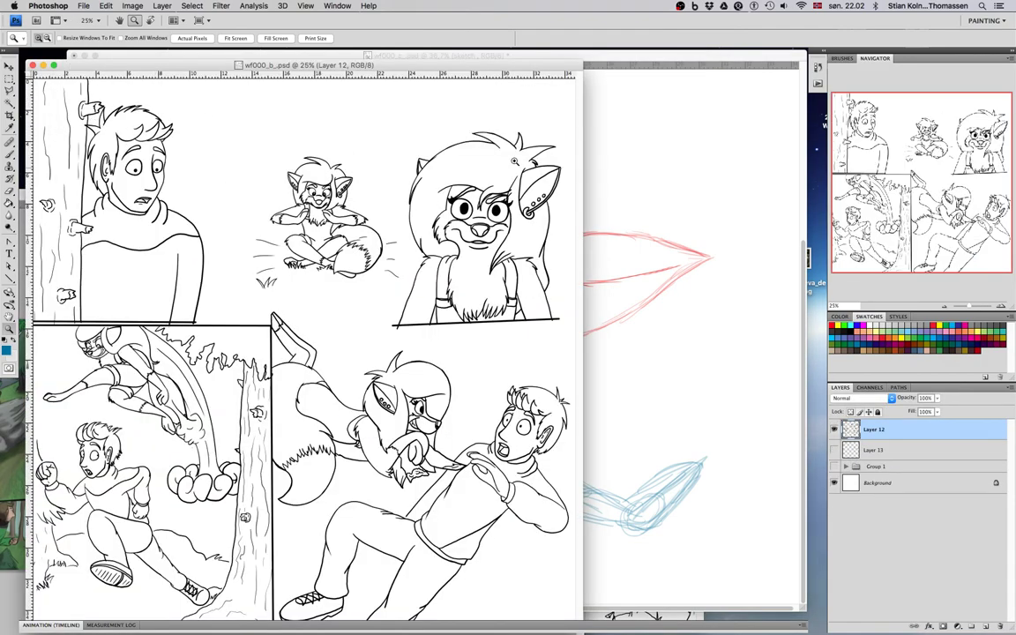
click(631, 152)
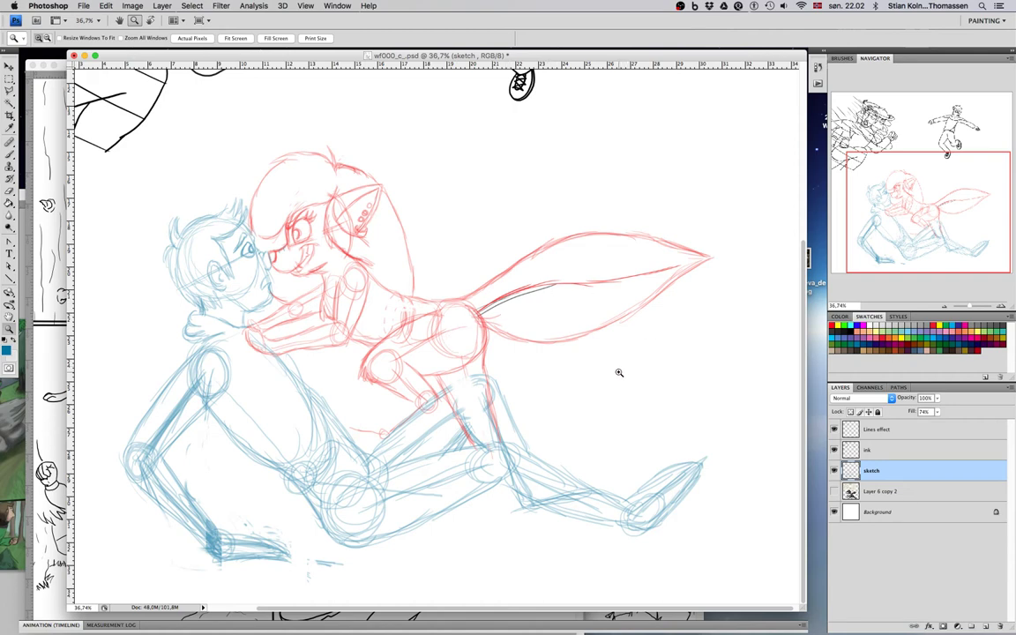
Step: With the brush in red, sketch the fox woman's foot and reinforce her thigh, shorts and shoulder outlines
key(b)
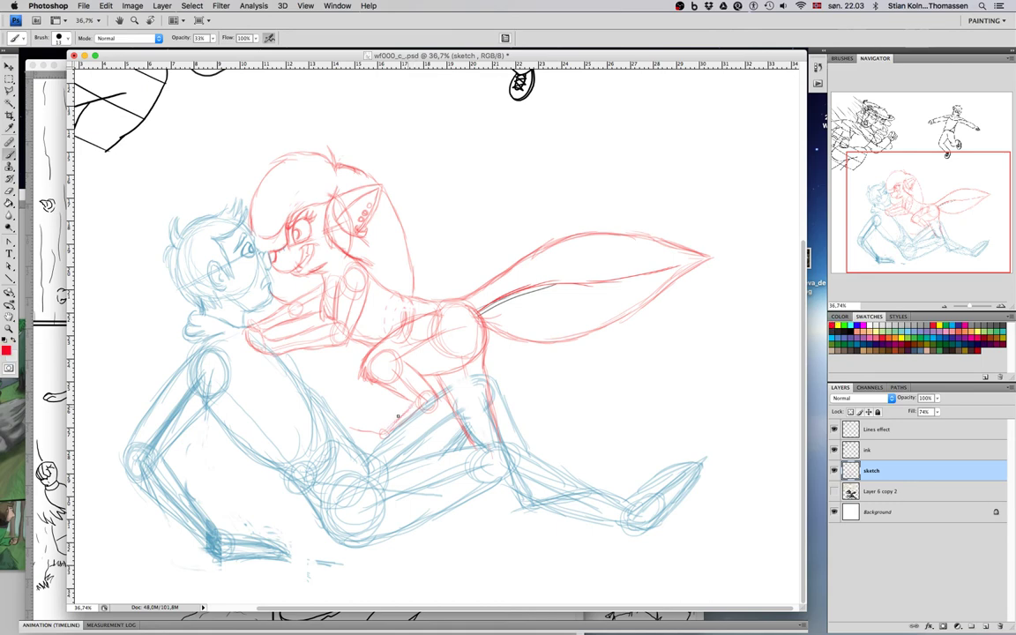
drag(393, 436, 424, 416)
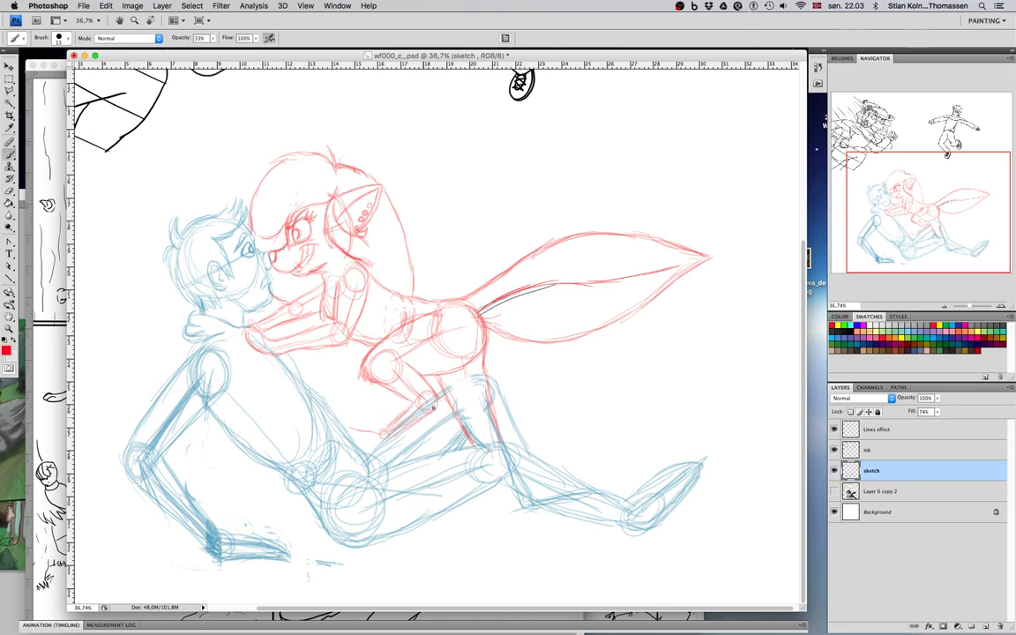
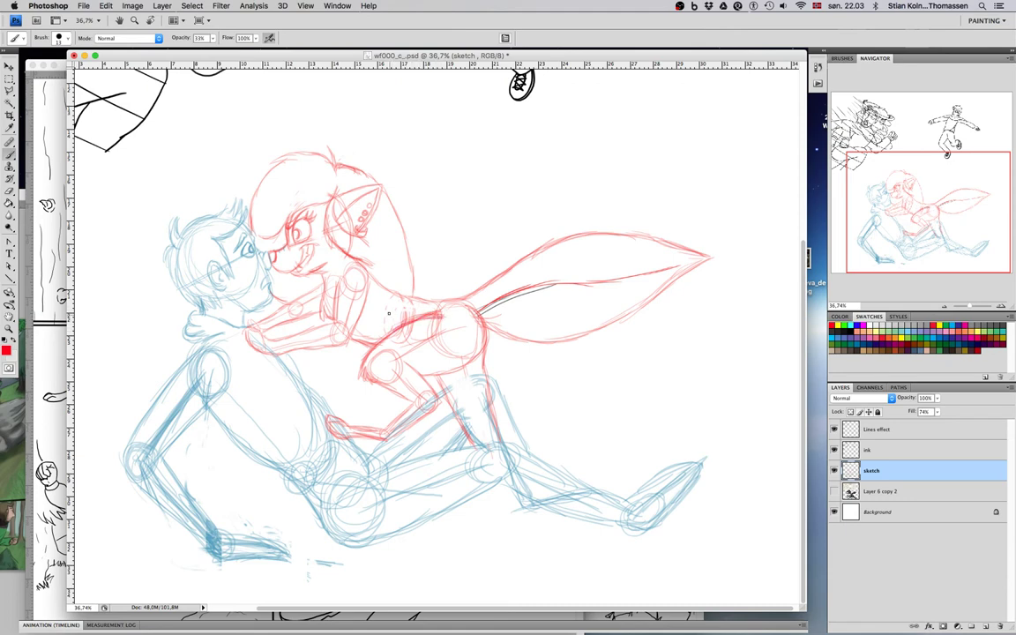
drag(342, 274, 334, 300)
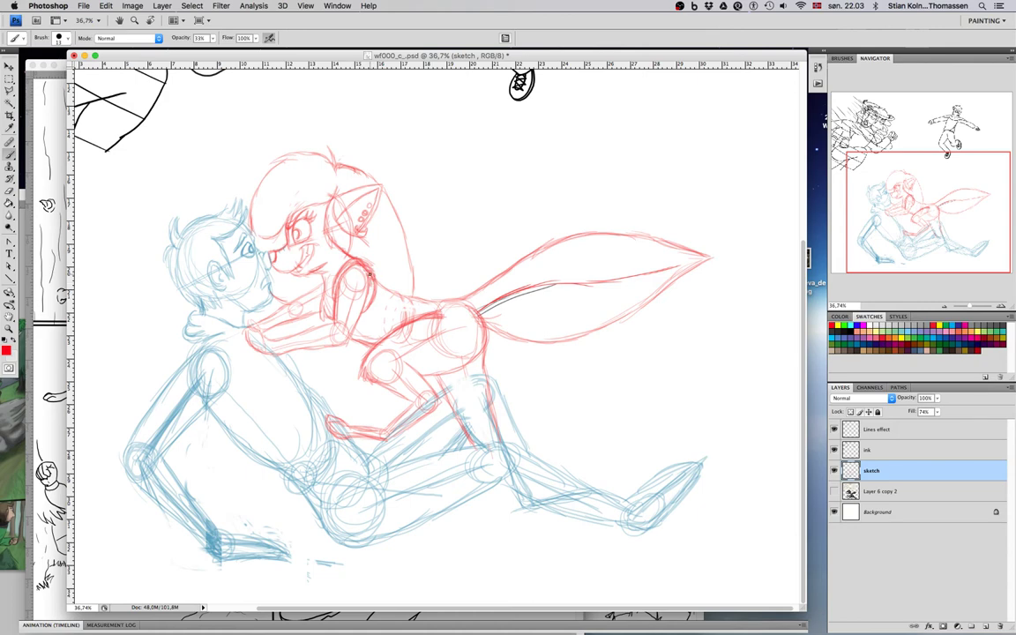
Step: Sketch the jagged fur boundary of the fox woman's tail tip in red
key(e)
key(b)
drag(634, 261, 653, 254)
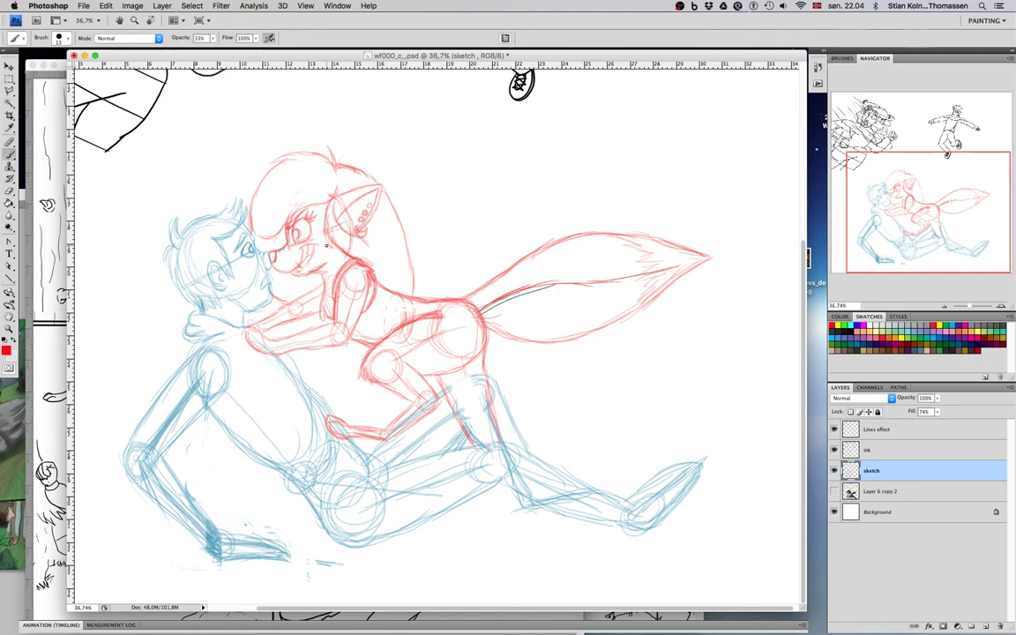
Step: Strengthen the outline of the fox woman's eye with darker red strokes
scroll(318, 272, down, 4)
scroll(319, 271, up, 2)
scroll(362, 176, up, 10)
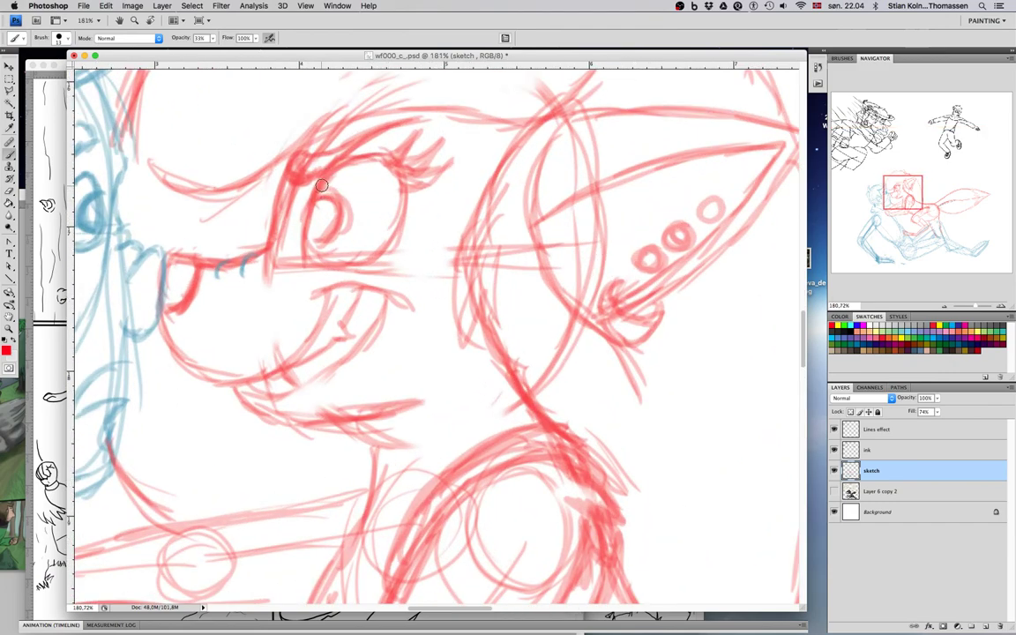
mouse_move(311, 217)
mouse_down()
mouse_move(325, 267)
mouse_move(360, 266)
mouse_move(380, 231)
mouse_move(379, 245)
mouse_move(397, 173)
mouse_move(304, 150)
mouse_move(327, 142)
mouse_move(296, 176)
mouse_up()
drag(429, 273, 559, 247)
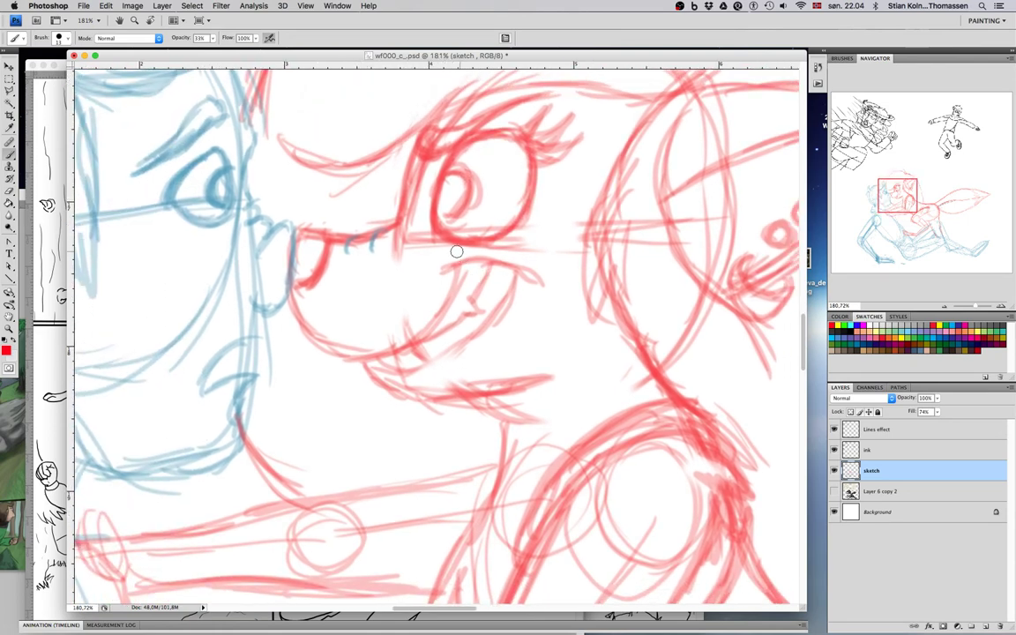
Step: Strengthen the fox woman's nose, wrinkled snout bridge, muzzle and upper mouth line in red
mouse_move(359, 238)
mouse_down()
mouse_move(386, 224)
mouse_move(351, 244)
mouse_move(358, 236)
mouse_move(337, 232)
mouse_move(386, 254)
mouse_move(359, 249)
mouse_move(324, 290)
mouse_move(298, 298)
mouse_move(299, 228)
mouse_move(301, 289)
mouse_up()
drag(300, 232, 308, 320)
mouse_move(294, 261)
mouse_down()
mouse_move(312, 327)
mouse_move(299, 323)
mouse_move(310, 321)
mouse_move(335, 350)
mouse_move(305, 322)
mouse_move(360, 351)
mouse_move(333, 350)
mouse_move(393, 338)
mouse_move(332, 347)
mouse_move(391, 349)
mouse_move(361, 357)
mouse_move(417, 342)
mouse_move(403, 344)
mouse_move(444, 292)
mouse_move(423, 335)
mouse_move(464, 268)
mouse_move(488, 273)
mouse_move(447, 268)
mouse_move(502, 261)
mouse_move(451, 266)
mouse_move(518, 277)
mouse_move(482, 262)
mouse_move(537, 286)
mouse_up()
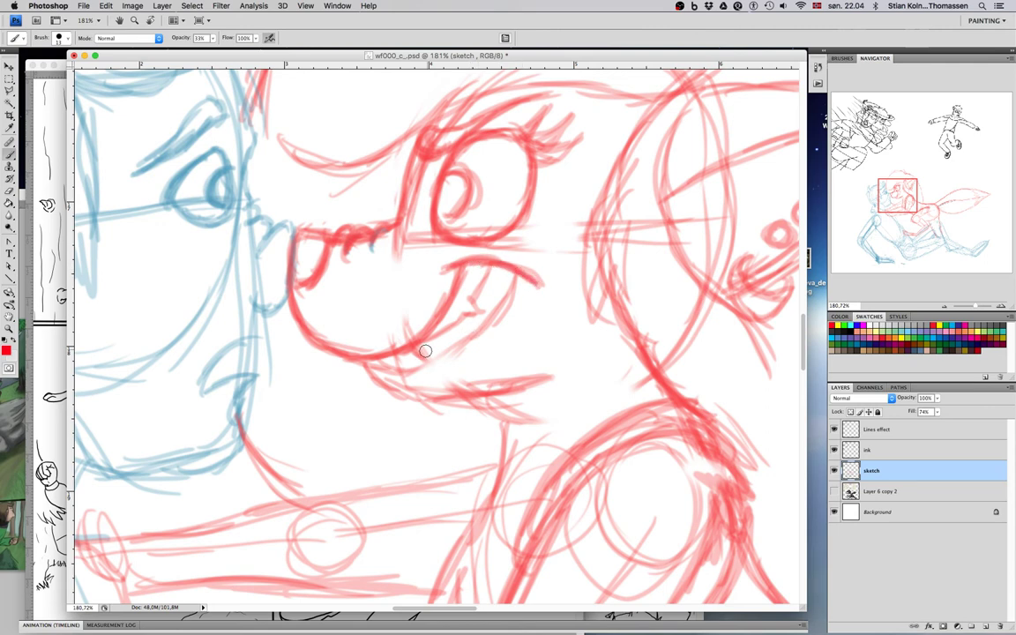
Step: Define the lower edge of the fox woman's grin and draw the teeth inside it
mouse_move(394, 365)
mouse_down()
mouse_move(443, 359)
mouse_move(413, 366)
mouse_move(468, 331)
mouse_move(445, 357)
mouse_move(461, 335)
mouse_up()
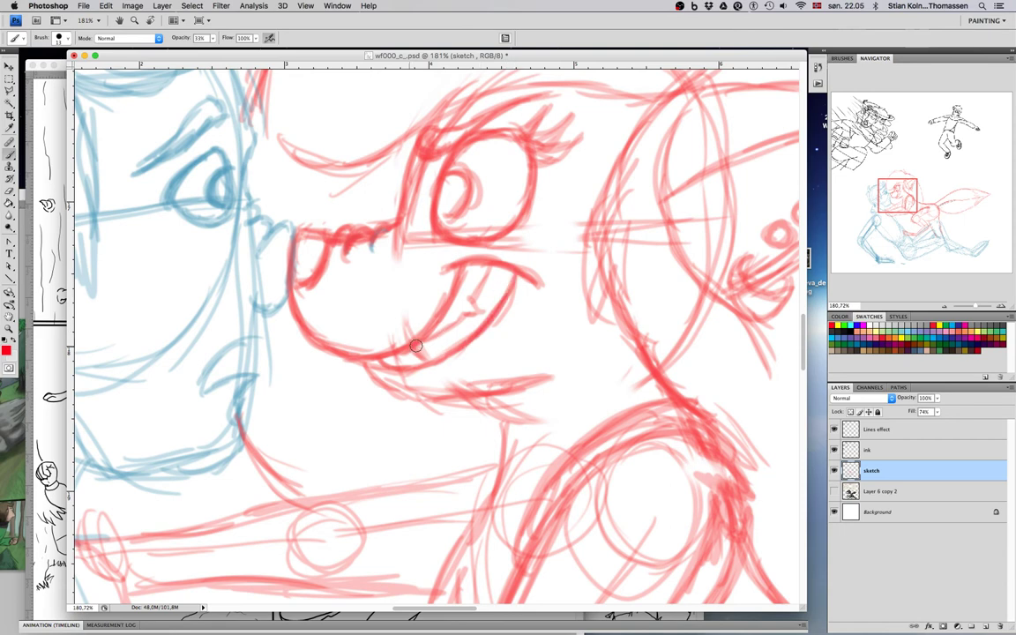
drag(430, 344, 452, 323)
drag(488, 266, 474, 296)
drag(487, 267, 468, 295)
Step: Strengthen the fox woman's lower jaw and cheek line, and outline the front of her throat
scroll(280, 241, right, 5)
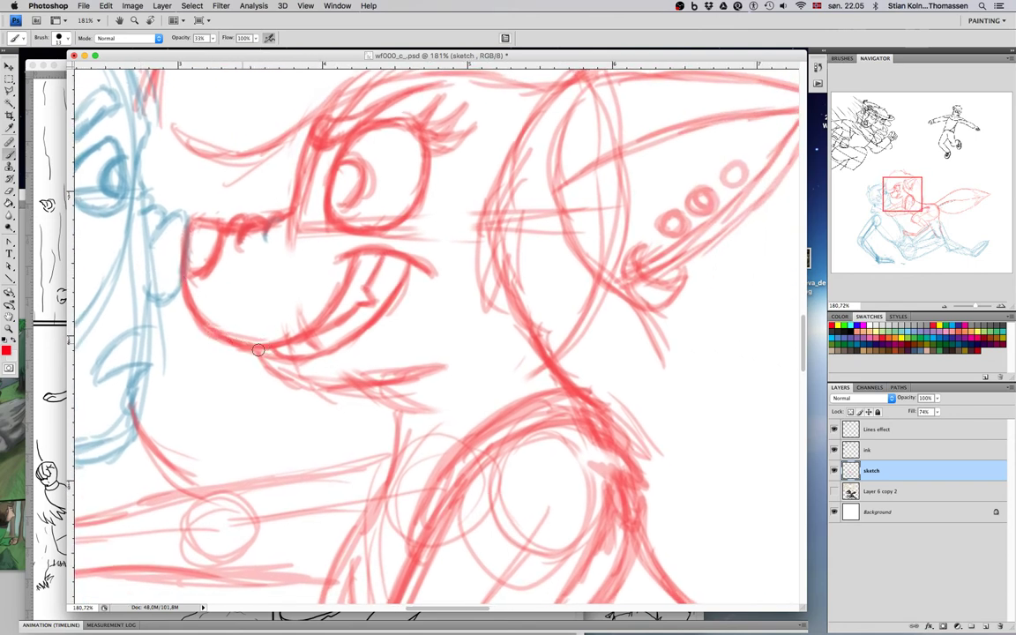
mouse_move(260, 352)
mouse_down()
mouse_move(297, 377)
mouse_move(284, 376)
mouse_move(379, 387)
mouse_up()
mouse_move(310, 379)
mouse_down()
mouse_move(374, 385)
mouse_move(441, 368)
mouse_up()
mouse_move(371, 391)
mouse_down()
mouse_move(406, 409)
mouse_move(402, 418)
mouse_up()
drag(381, 392, 399, 419)
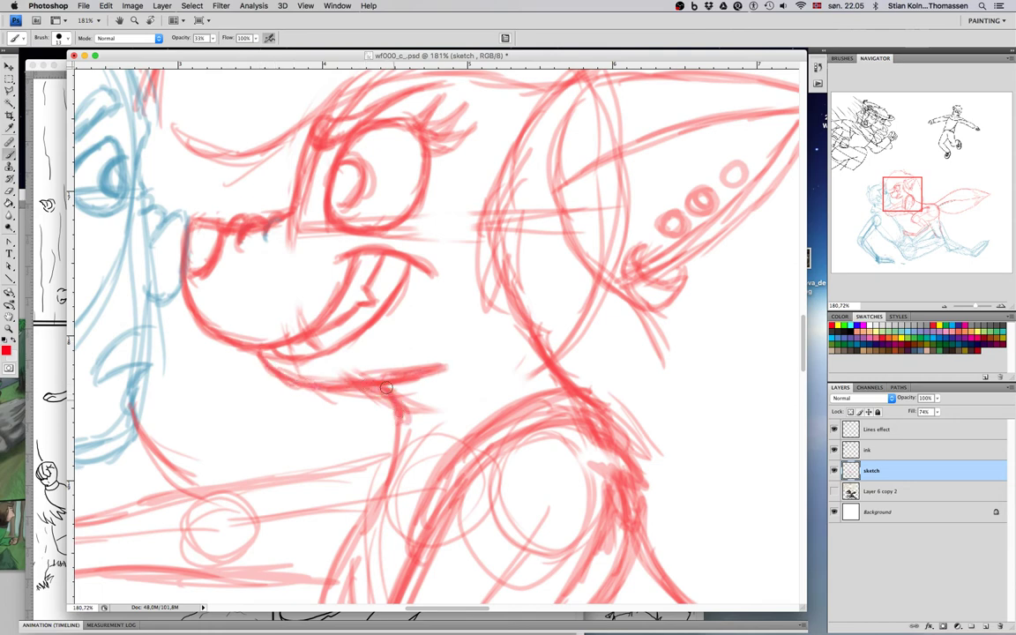
Step: Redraw the fox woman's fringe above the eye and the crown of her hair with its tufts, undoing one stray stroke
scroll(385, 406, down, 5)
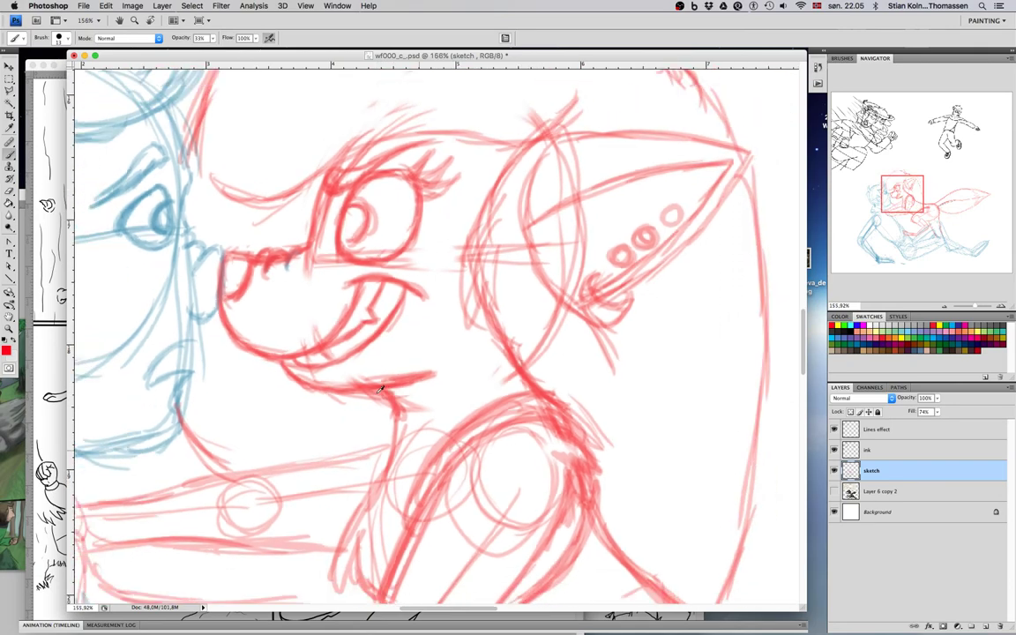
scroll(381, 382, up, 1)
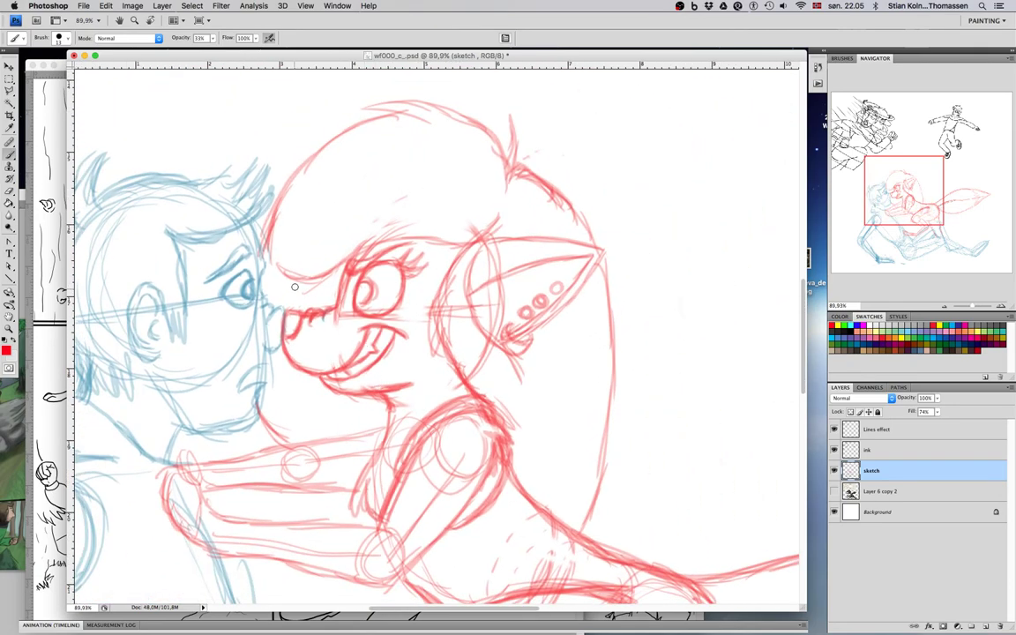
mouse_move(279, 265)
mouse_down()
mouse_move(302, 281)
mouse_move(335, 275)
mouse_move(375, 243)
mouse_move(404, 241)
mouse_up()
mouse_move(349, 261)
mouse_down()
mouse_move(401, 241)
mouse_move(471, 244)
mouse_move(419, 240)
mouse_move(446, 248)
mouse_up()
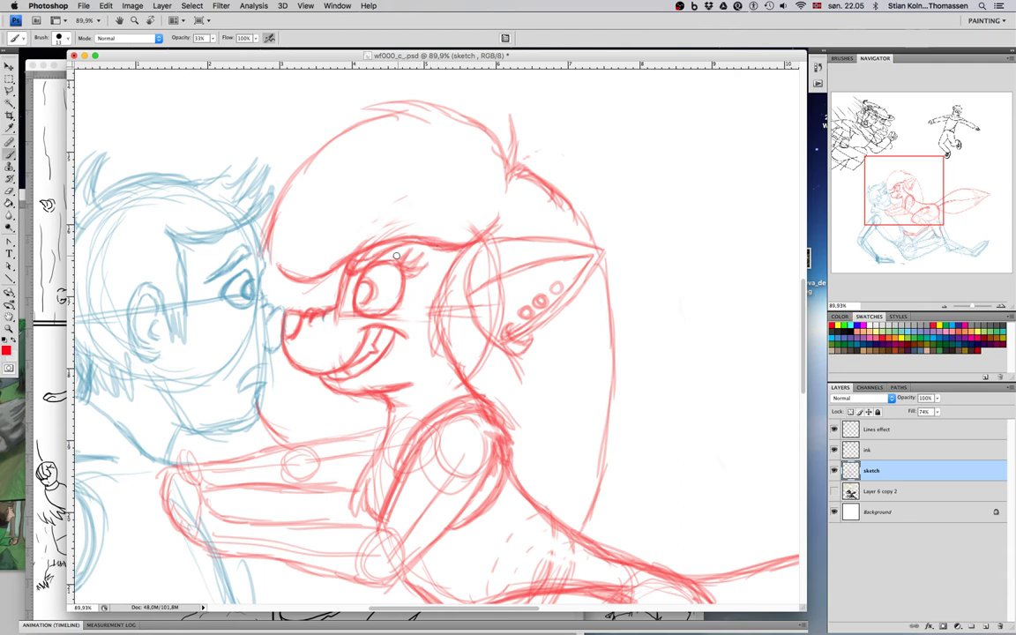
mouse_move(403, 114)
mouse_down()
mouse_move(323, 151)
mouse_move(266, 155)
mouse_move(238, 210)
mouse_move(243, 190)
mouse_up()
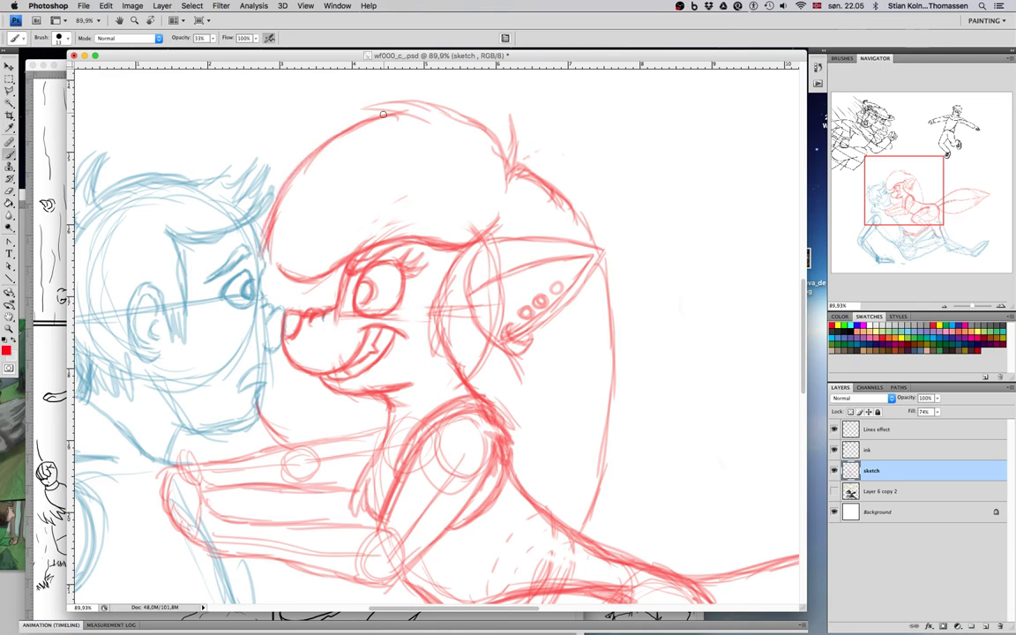
mouse_move(417, 115)
mouse_down()
mouse_move(359, 113)
mouse_move(391, 100)
mouse_move(471, 125)
mouse_move(429, 103)
mouse_move(456, 110)
mouse_move(442, 101)
mouse_move(491, 130)
mouse_move(469, 114)
mouse_move(502, 146)
mouse_move(505, 161)
mouse_move(487, 148)
mouse_move(494, 170)
mouse_move(511, 121)
mouse_move(517, 161)
mouse_move(553, 150)
mouse_move(527, 168)
mouse_move(547, 151)
mouse_move(529, 146)
mouse_move(511, 158)
mouse_move(548, 195)
mouse_up()
key(super+z)
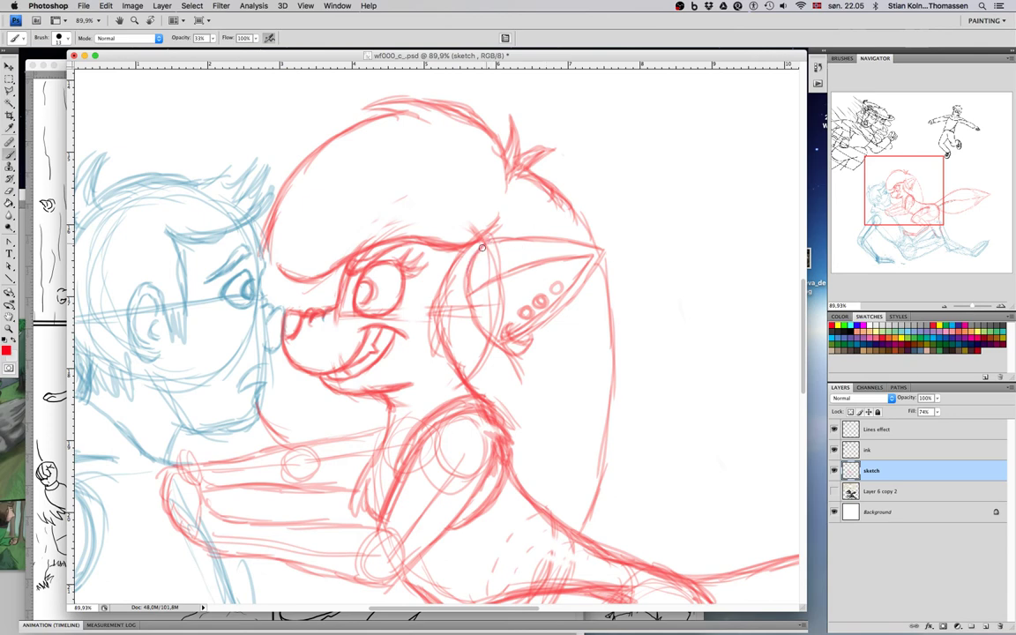
Step: Strengthen the fox woman's ear outline, inner ear fold and row of earrings in red
mouse_move(481, 250)
mouse_down()
mouse_move(467, 282)
mouse_move(497, 342)
mouse_up()
mouse_move(468, 287)
mouse_down()
mouse_move(507, 278)
mouse_move(466, 300)
mouse_move(555, 257)
mouse_up()
mouse_move(494, 240)
mouse_down()
mouse_move(586, 246)
mouse_move(593, 279)
mouse_move(599, 254)
mouse_move(560, 312)
mouse_move(542, 335)
mouse_up()
mouse_move(571, 308)
mouse_down()
mouse_move(518, 338)
mouse_move(505, 325)
mouse_move(509, 348)
mouse_move(503, 326)
mouse_move(516, 354)
mouse_move(529, 340)
mouse_move(517, 340)
mouse_move(571, 289)
mouse_move(544, 314)
mouse_move(562, 280)
mouse_move(524, 317)
mouse_up()
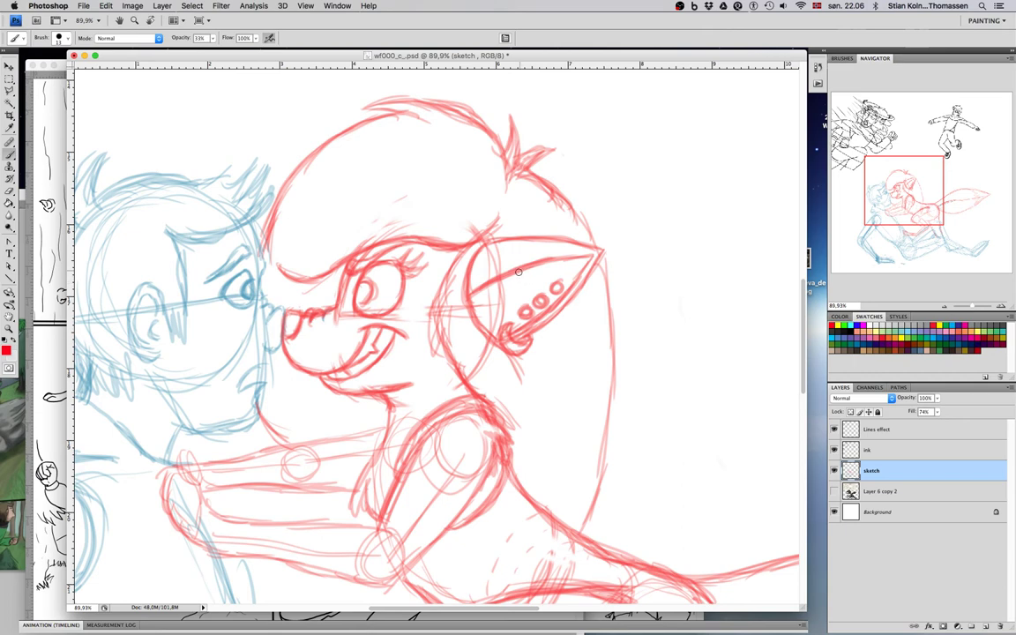
Step: Touch up the fox woman's front hair edge, reinforce her upper arm, and add fur tufts at the elbow
drag(274, 214, 263, 241)
drag(399, 479, 374, 527)
drag(431, 416, 398, 489)
mouse_move(434, 443)
mouse_down()
mouse_move(545, 329)
mouse_move(540, 209)
mouse_up()
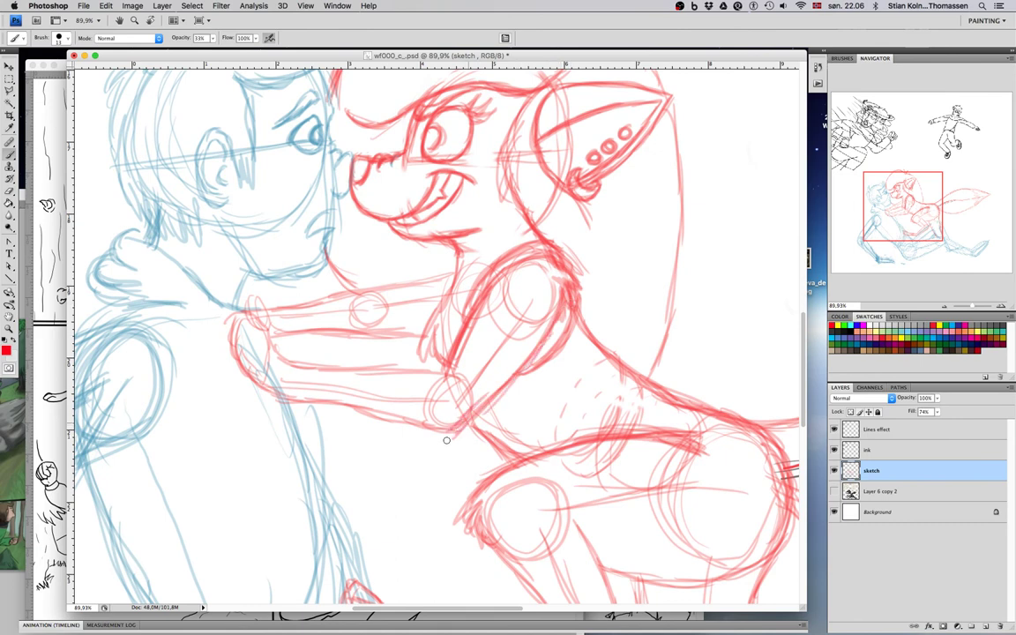
drag(447, 434, 422, 446)
scroll(447, 395, up, 5)
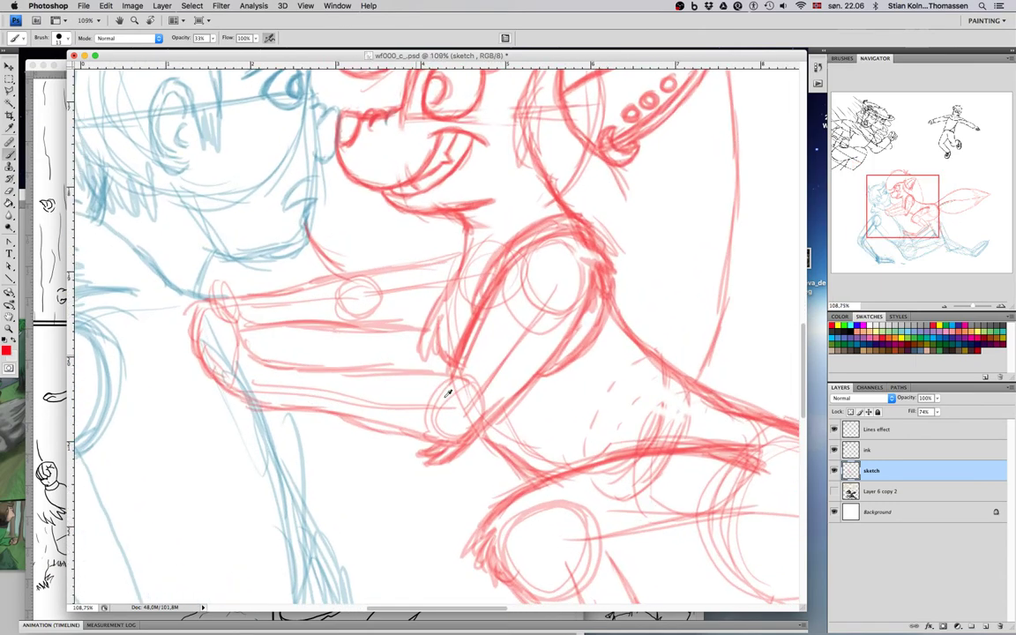
Step: Strengthen the outline of the fox woman's near hand and the wrist end of her forearm in red
scroll(442, 400, down, 6)
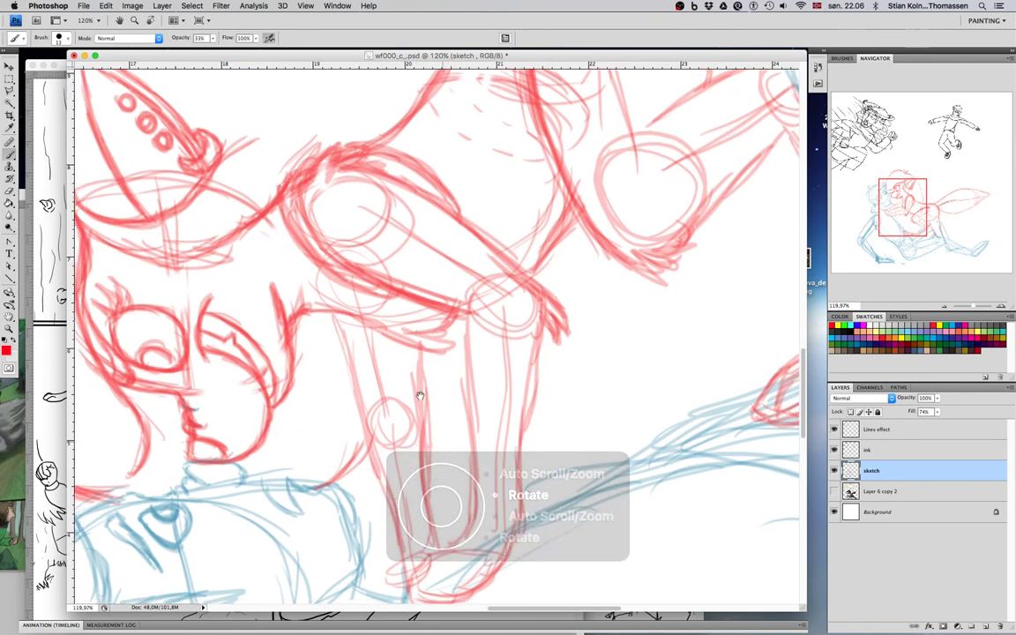
drag(441, 515, 387, 426)
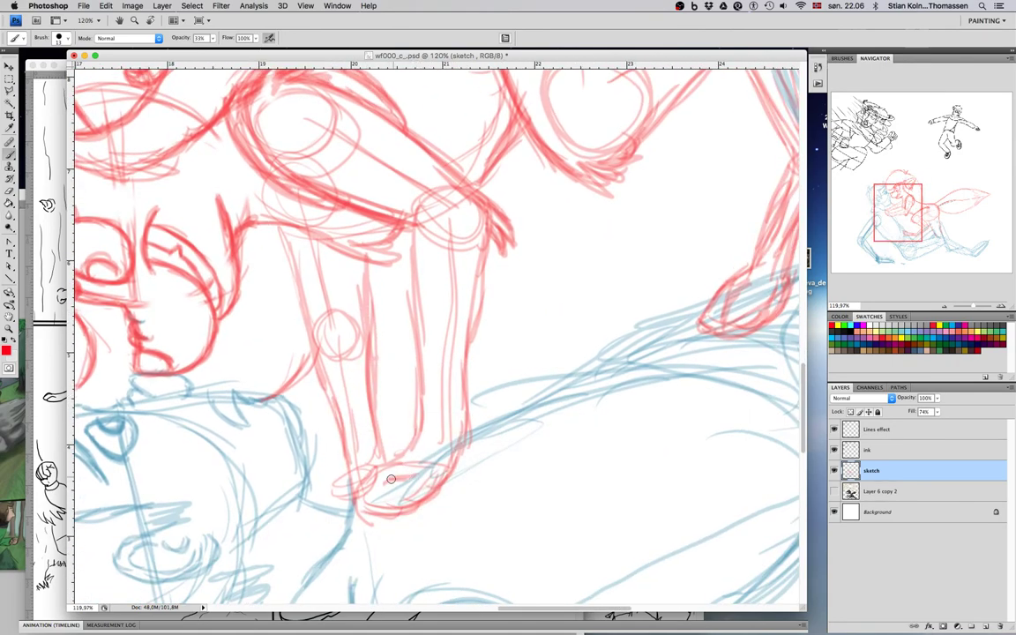
mouse_move(374, 514)
mouse_down()
mouse_move(405, 516)
mouse_move(418, 499)
mouse_move(339, 433)
mouse_move(322, 459)
mouse_move(358, 492)
mouse_move(349, 415)
mouse_move(375, 399)
mouse_up()
drag(402, 455, 423, 415)
drag(477, 442, 394, 468)
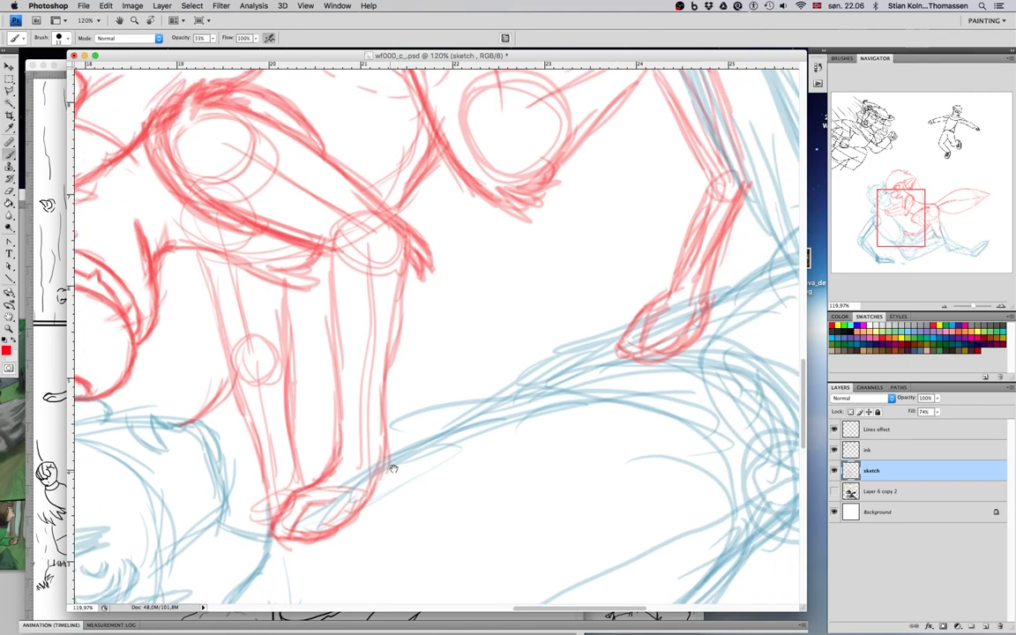
drag(355, 515, 374, 486)
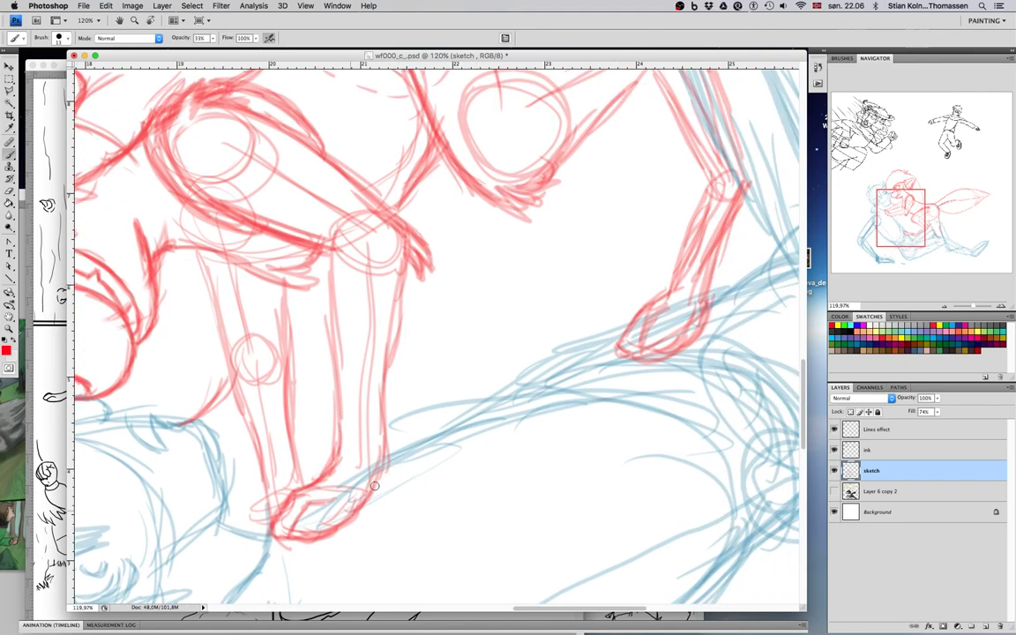
scroll(368, 480, up, 1)
scroll(369, 480, right, 1)
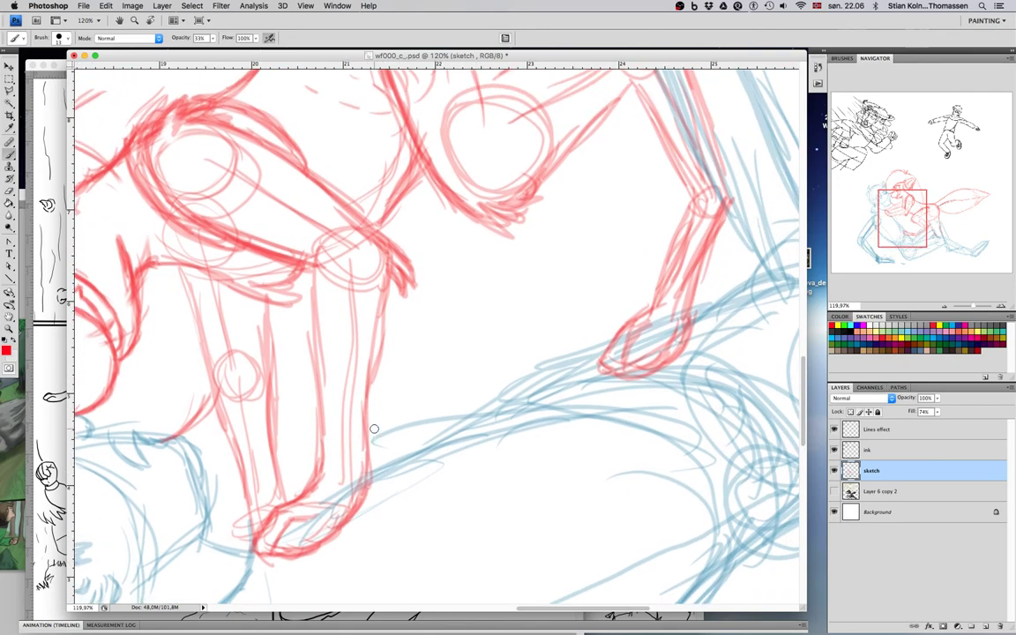
Step: Reinforce the upper and lower edges of the fox woman's near forearm from wrist to elbow
scroll(374, 430, left, 5)
scroll(374, 429, up, 3)
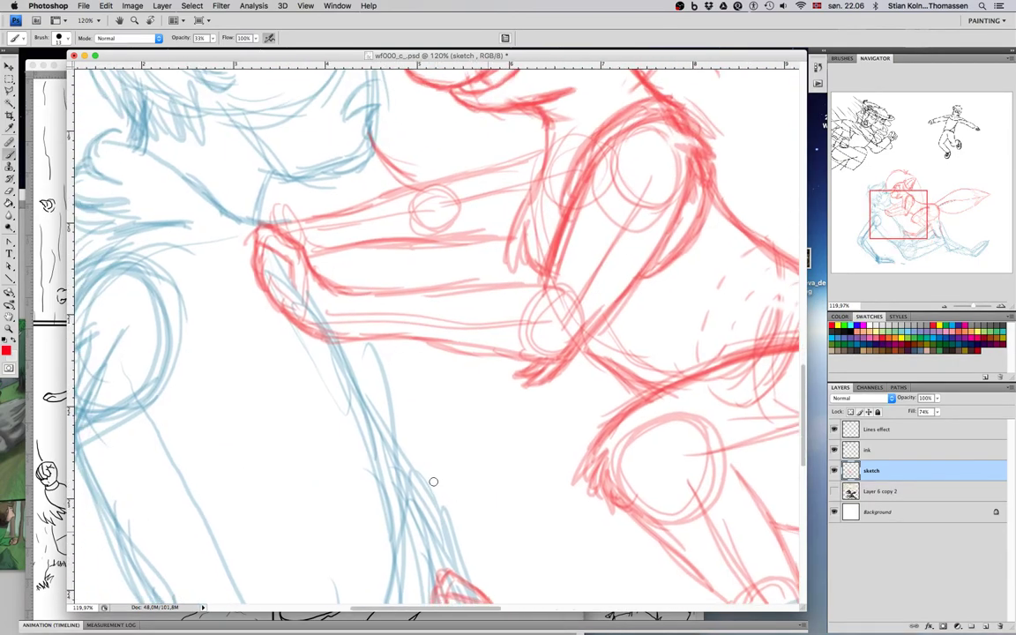
key(r)
drag(434, 482, 526, 450)
drag(332, 360, 427, 278)
drag(395, 323, 465, 245)
mouse_move(426, 286)
mouse_down()
mouse_move(490, 231)
mouse_move(453, 252)
mouse_up()
drag(364, 400, 512, 307)
drag(468, 261, 421, 300)
Step: Strengthen the fox woman's far forearm and hand outlines and the chest fur beside her upper arm
scroll(410, 335, up, 5)
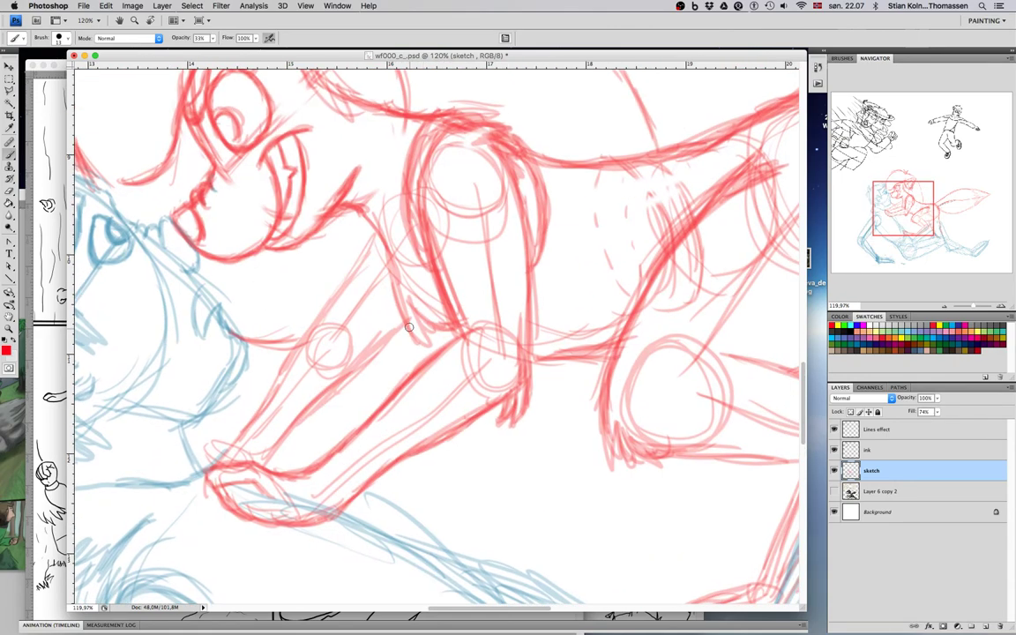
drag(375, 231, 326, 309)
mouse_move(363, 252)
mouse_down()
mouse_move(265, 317)
mouse_move(216, 396)
mouse_move(281, 367)
mouse_up()
drag(245, 411, 339, 316)
drag(336, 388, 391, 333)
mouse_move(389, 265)
mouse_down()
mouse_move(425, 344)
mouse_move(415, 332)
mouse_move(412, 314)
mouse_move(442, 342)
mouse_move(437, 333)
mouse_move(431, 324)
mouse_move(433, 350)
mouse_up()
drag(234, 448, 202, 459)
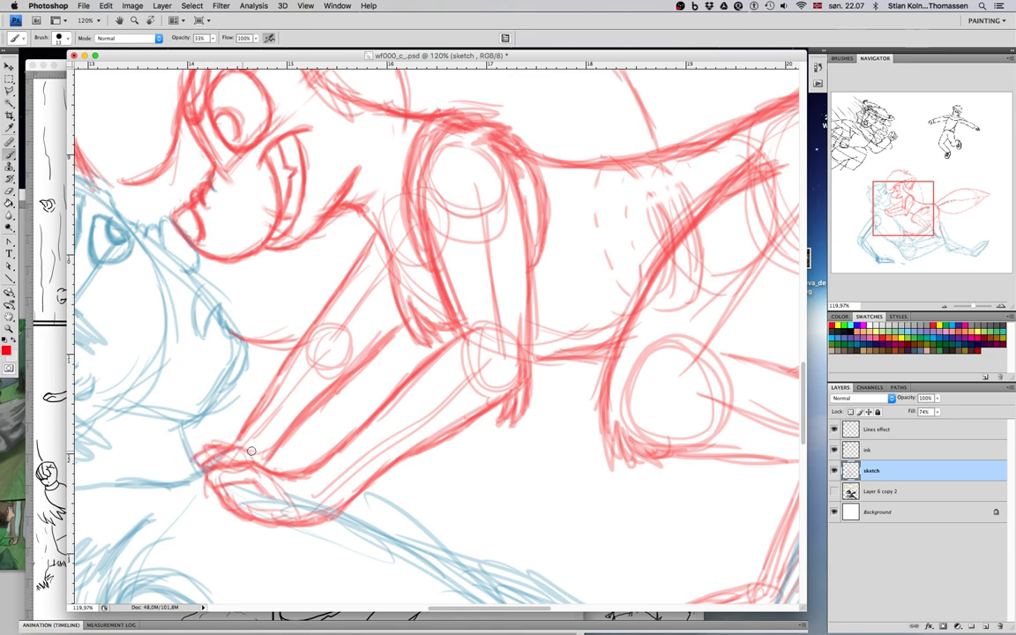
Step: Switch the brush colour to blue and strengthen the man's hood collar, shoulder line and hair at the back of the head
scroll(287, 421, down, 5)
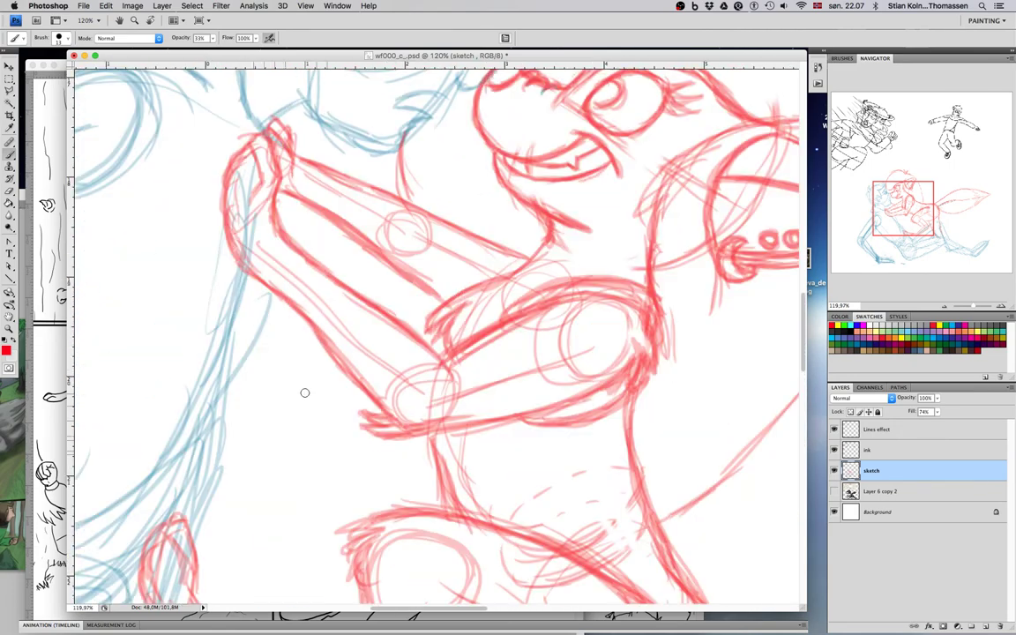
scroll(305, 393, up, 2)
scroll(305, 393, down, 5)
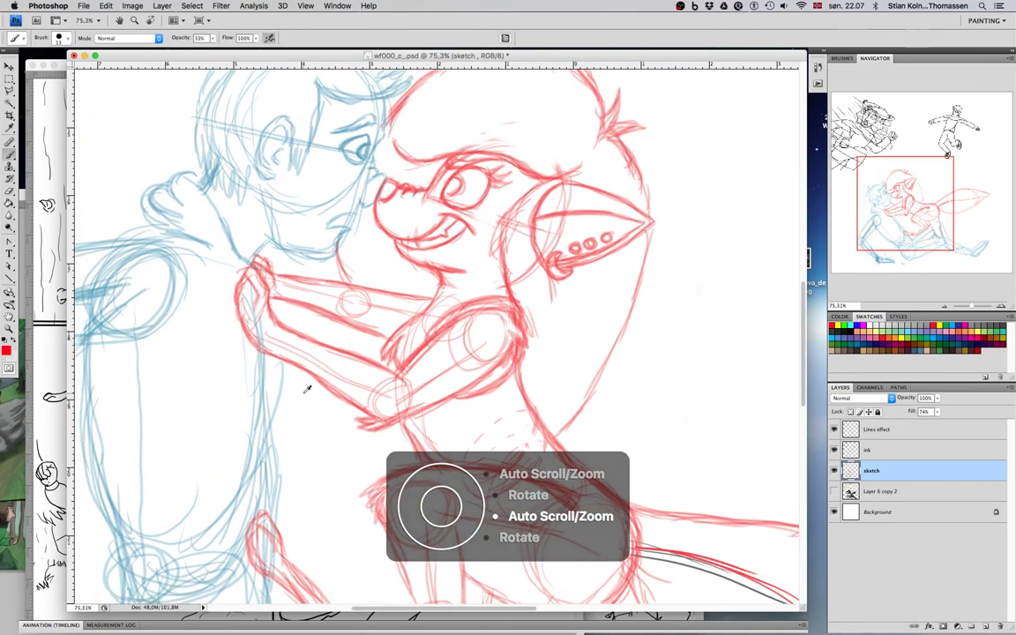
scroll(303, 393, down, 3)
scroll(304, 393, up, 5)
scroll(303, 393, down, 2)
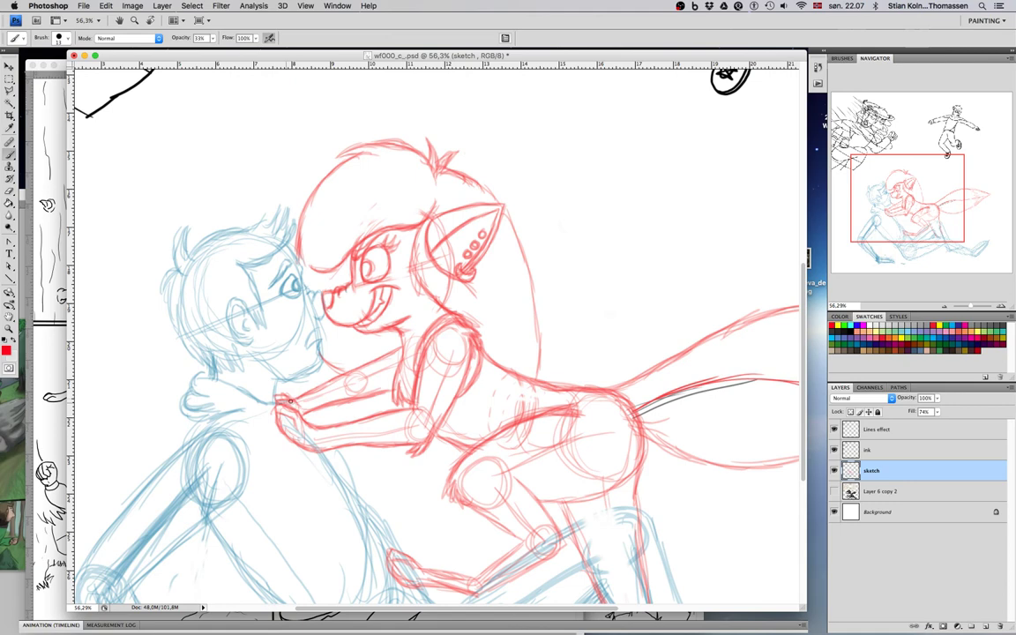
key(e)
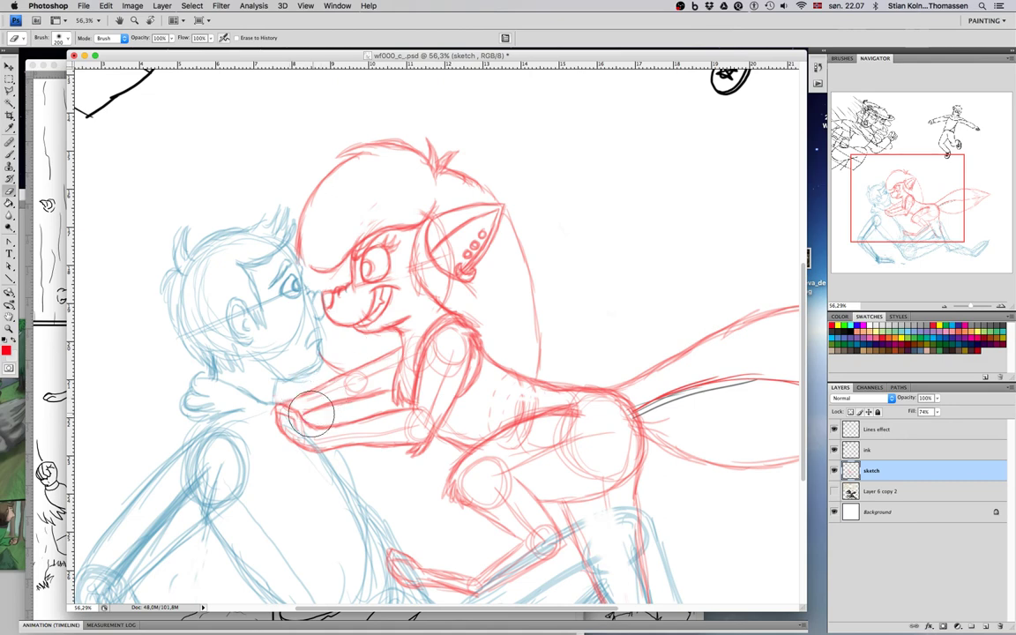
key(b)
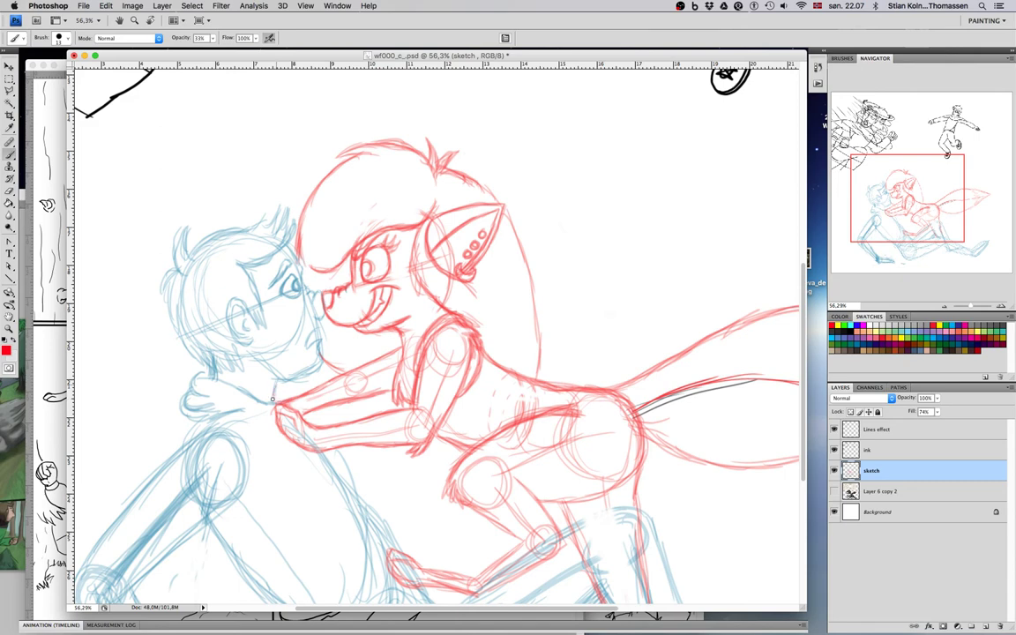
click(836, 343)
drag(201, 373, 248, 398)
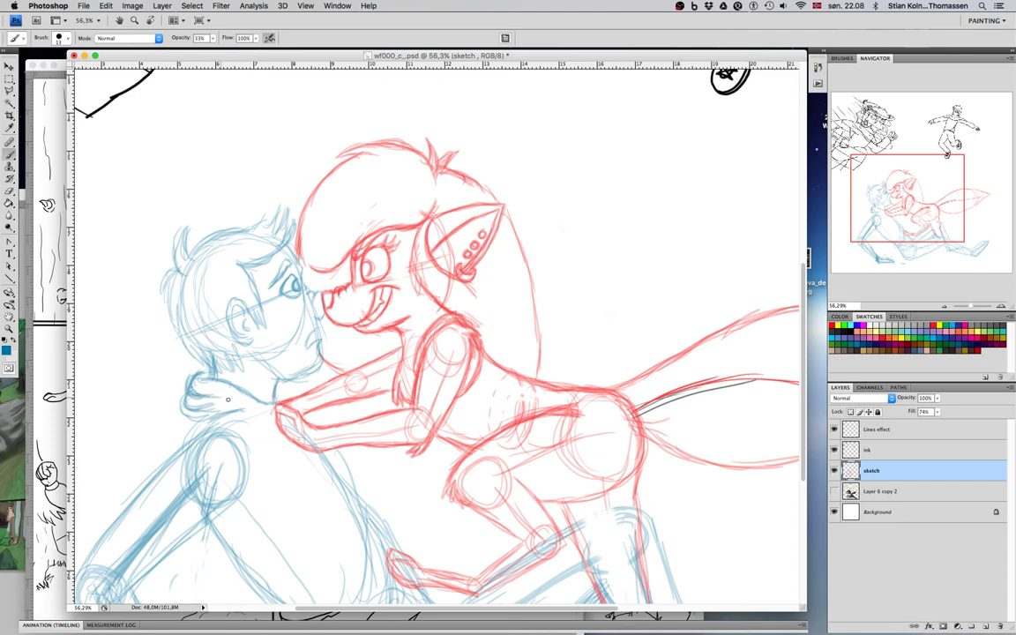
drag(202, 424, 152, 482)
scroll(135, 492, left, 5)
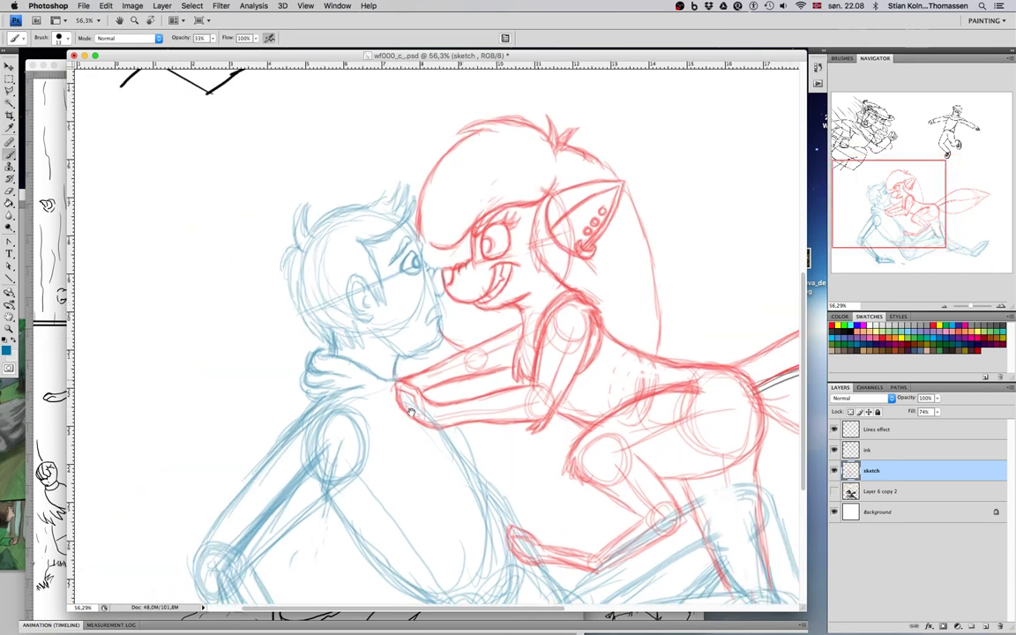
drag(295, 254, 292, 298)
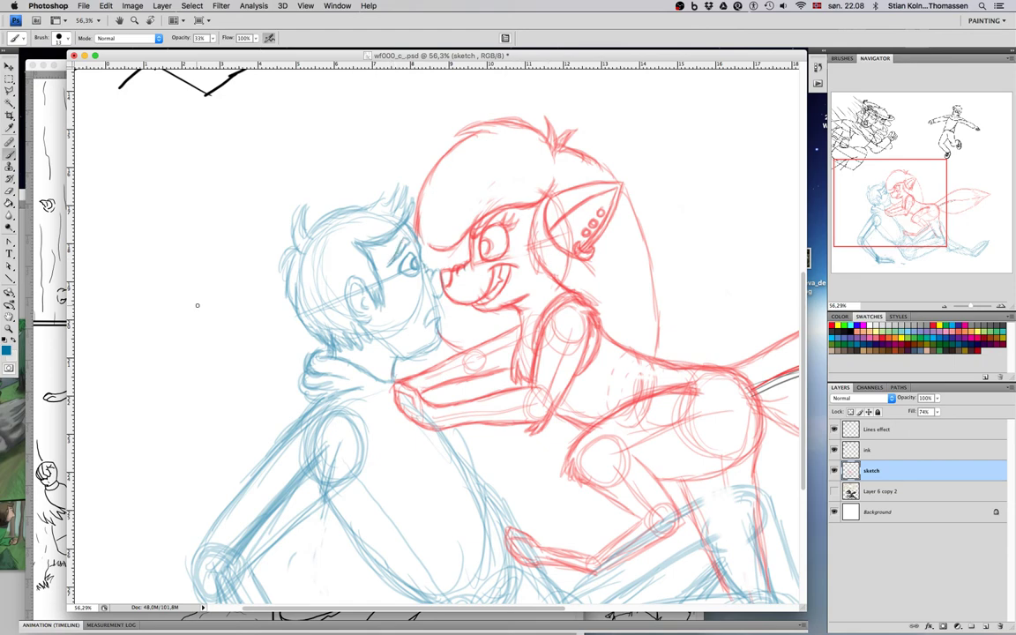
mouse_move(168, 294)
mouse_down()
mouse_move(154, 335)
mouse_move(164, 350)
mouse_move(199, 354)
mouse_up()
mouse_move(169, 296)
mouse_down()
mouse_move(148, 334)
mouse_move(155, 320)
mouse_move(155, 340)
mouse_move(199, 345)
mouse_up()
drag(287, 277, 291, 303)
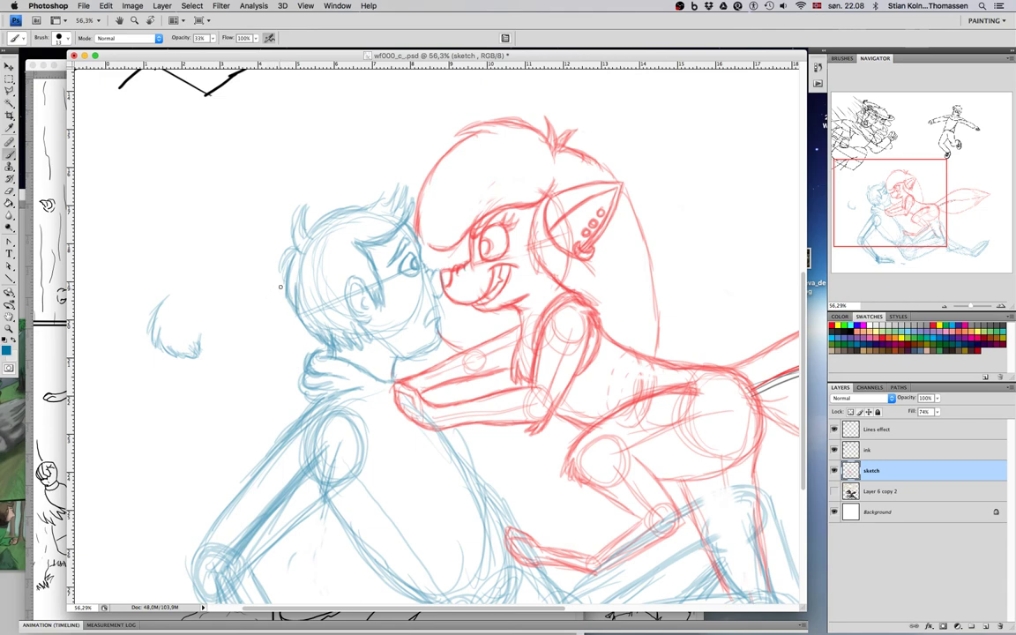
mouse_move(176, 281)
mouse_down()
mouse_move(191, 376)
mouse_move(152, 295)
mouse_move(195, 364)
mouse_up()
drag(159, 315, 174, 290)
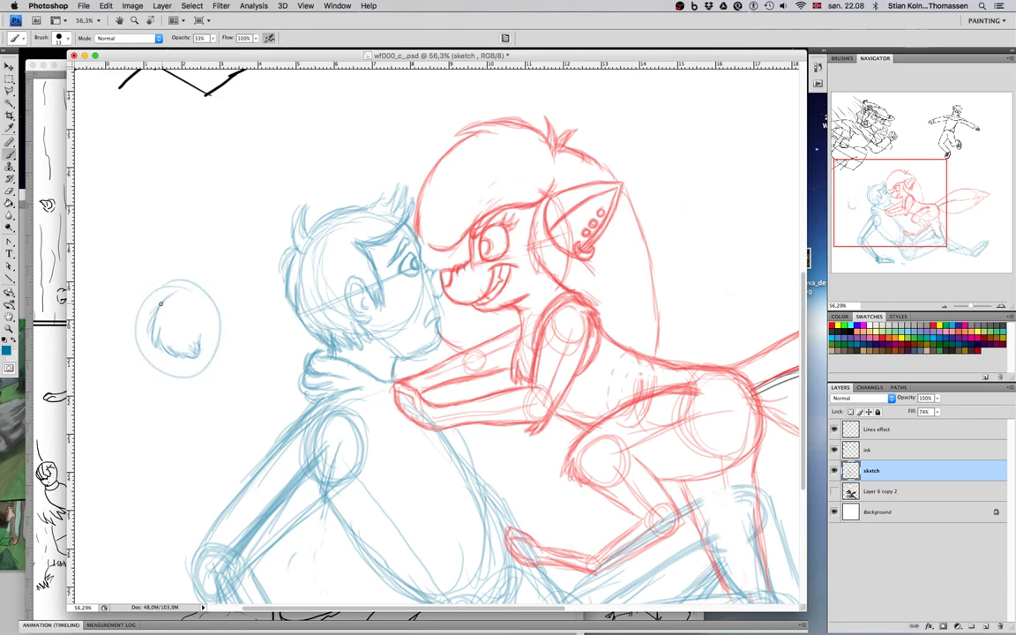
drag(200, 346, 216, 296)
key(e)
mouse_move(225, 307)
mouse_down()
mouse_move(202, 379)
mouse_move(214, 303)
mouse_move(146, 291)
mouse_move(150, 352)
mouse_up()
key(b)
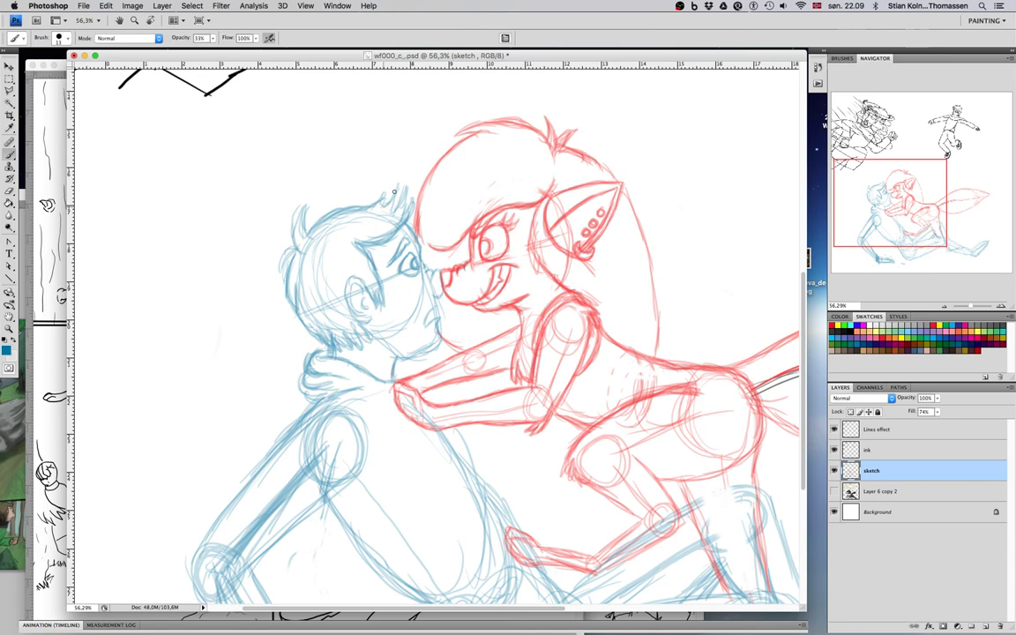
Step: Check the painted comic page and the reference layer, and reinforce the blue man's shoulder and supporting arm outlines
click(15, 529)
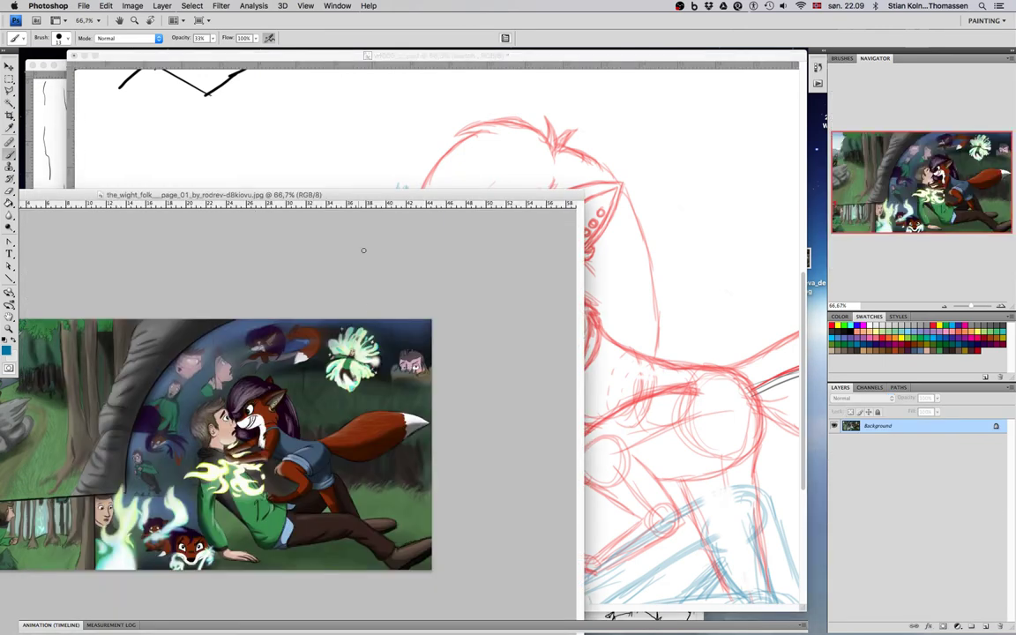
click(365, 154)
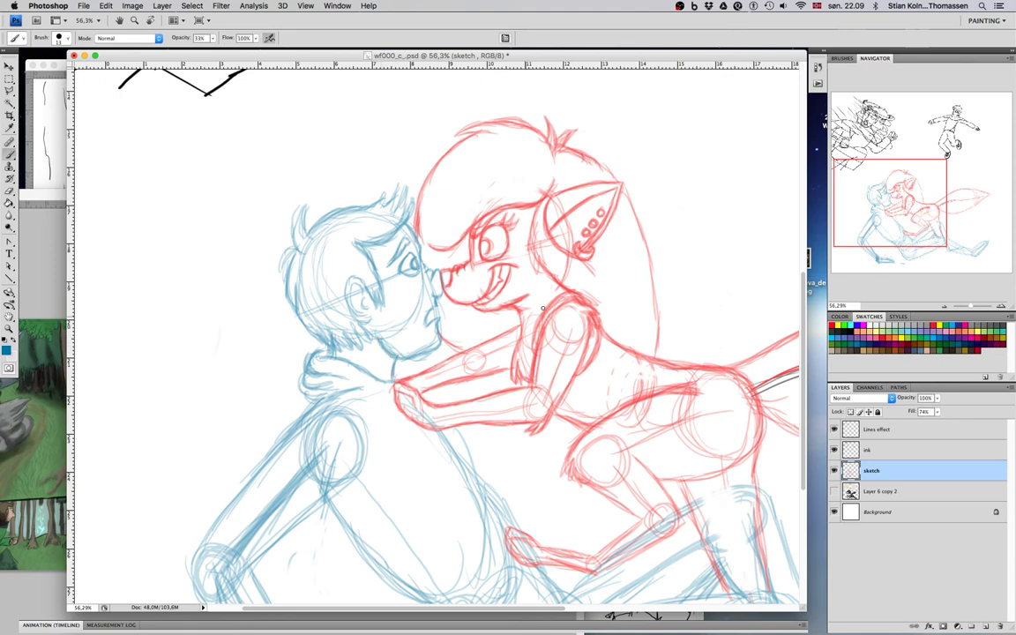
click(835, 491)
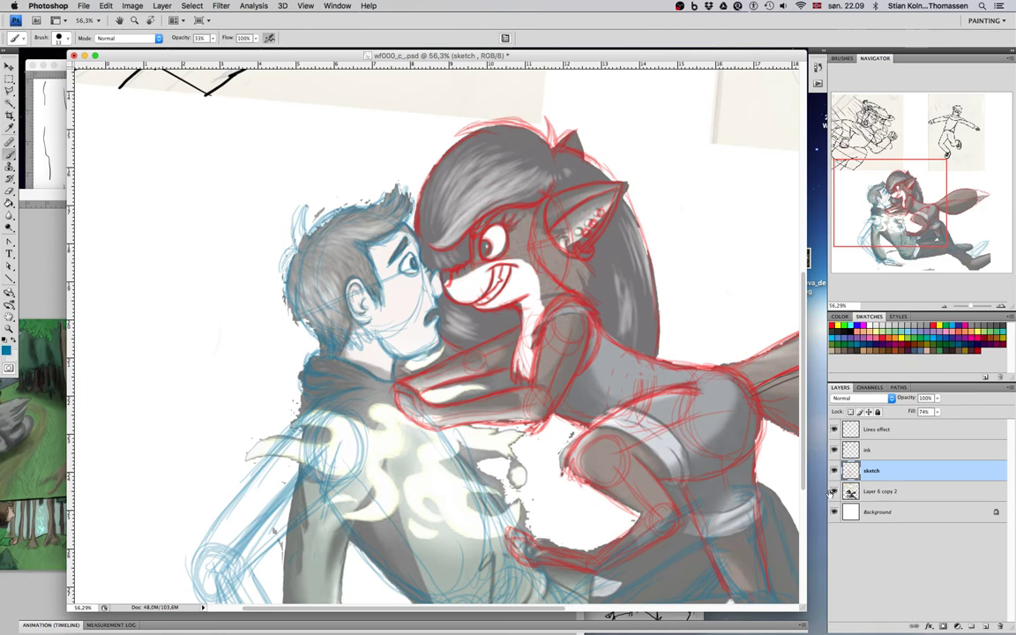
click(833, 490)
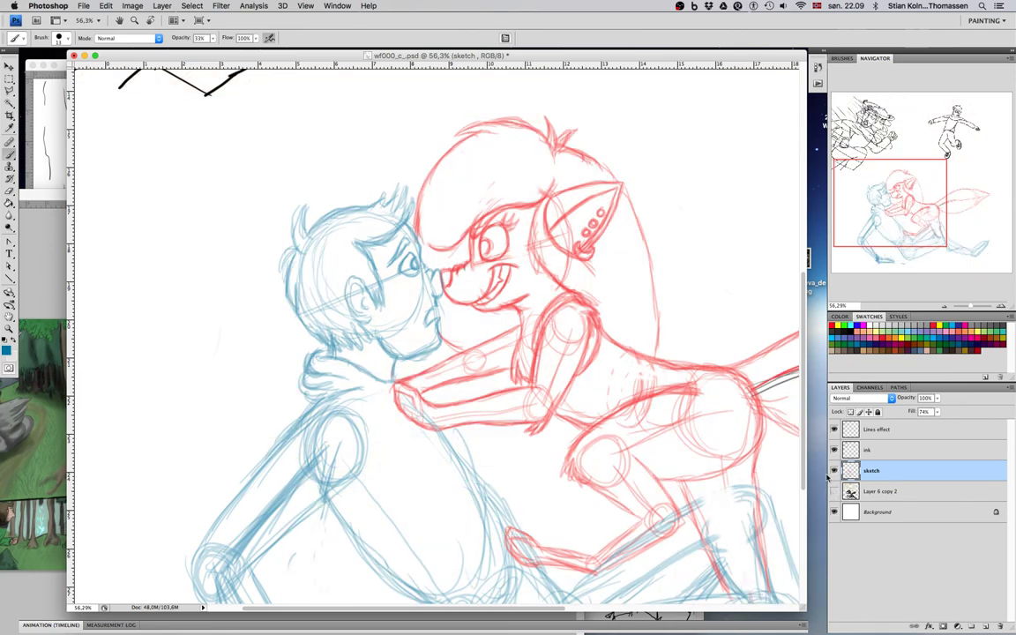
mouse_move(370, 448)
mouse_down()
mouse_move(454, 329)
mouse_move(366, 328)
mouse_move(309, 393)
mouse_move(305, 372)
mouse_move(278, 410)
mouse_move(266, 454)
mouse_up()
mouse_move(289, 416)
mouse_down()
mouse_move(268, 451)
mouse_move(279, 477)
mouse_up()
mouse_move(380, 326)
mouse_down()
mouse_move(320, 366)
mouse_move(353, 351)
mouse_move(280, 415)
mouse_up()
drag(360, 478, 282, 466)
mouse_move(310, 340)
mouse_down()
mouse_move(287, 378)
mouse_move(346, 397)
mouse_move(367, 428)
mouse_up()
drag(333, 395, 371, 440)
Step: Strengthen the blue man's back and front torso lines and the curved hem around his waist
mouse_move(348, 409)
mouse_down()
mouse_move(407, 457)
mouse_move(397, 463)
mouse_move(442, 521)
mouse_move(463, 528)
mouse_move(513, 511)
mouse_move(555, 465)
mouse_up()
mouse_move(505, 410)
mouse_down()
mouse_move(433, 463)
mouse_move(397, 474)
mouse_move(433, 520)
mouse_move(495, 521)
mouse_up()
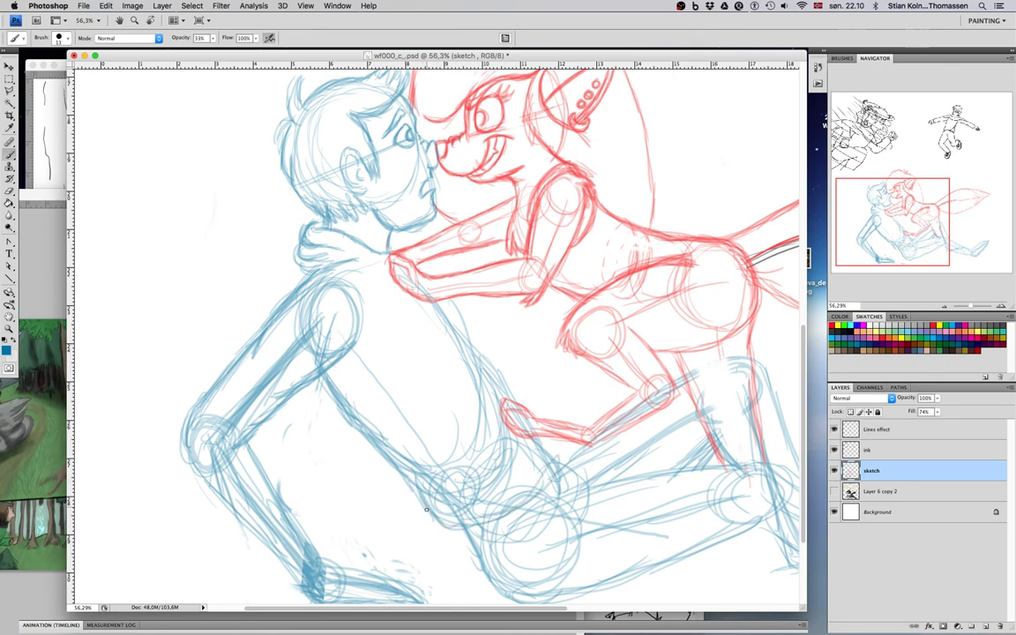
drag(457, 462, 500, 407)
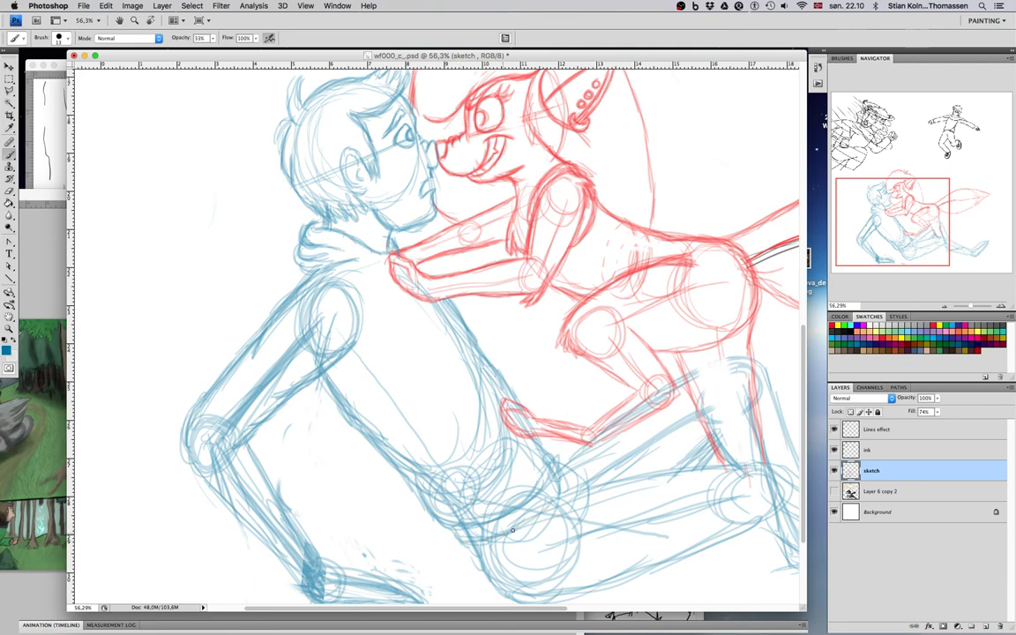
mouse_move(556, 482)
mouse_down()
mouse_move(554, 491)
mouse_move(549, 460)
mouse_up()
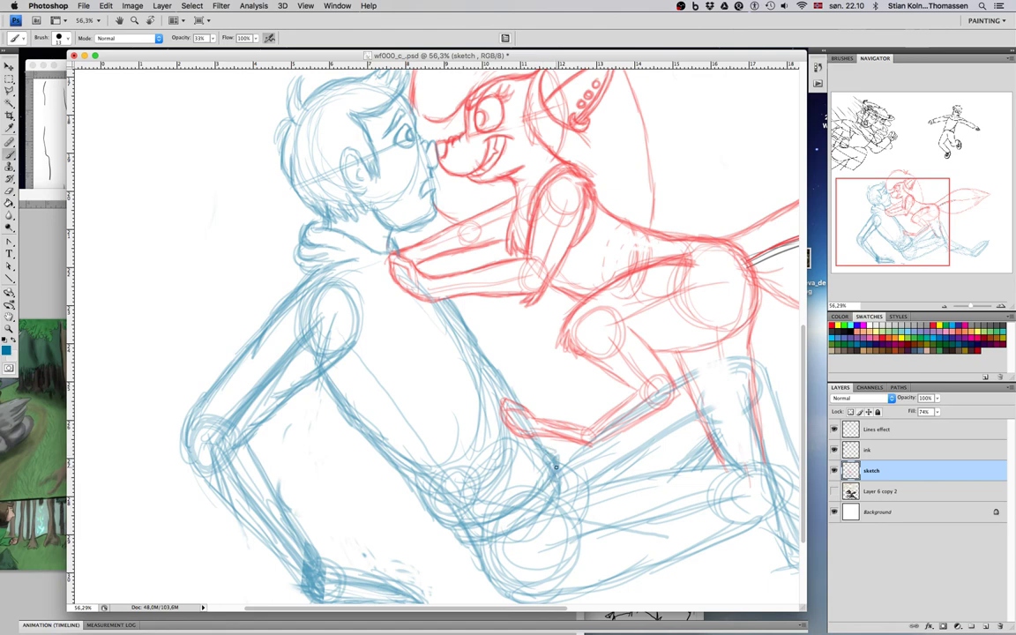
drag(551, 495, 464, 528)
Step: Reinforce the outline of the blue man's buttocks and the underside of his near thigh
scroll(408, 370, down, 3)
scroll(408, 369, right, 5)
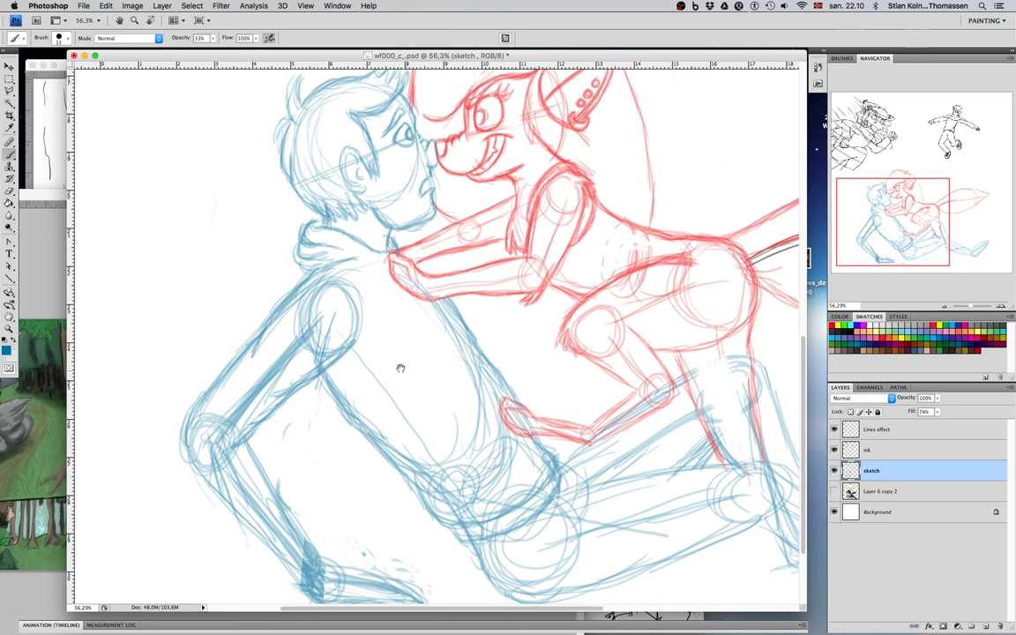
mouse_move(367, 497)
mouse_down()
mouse_move(386, 540)
mouse_move(367, 499)
mouse_move(413, 554)
mouse_up()
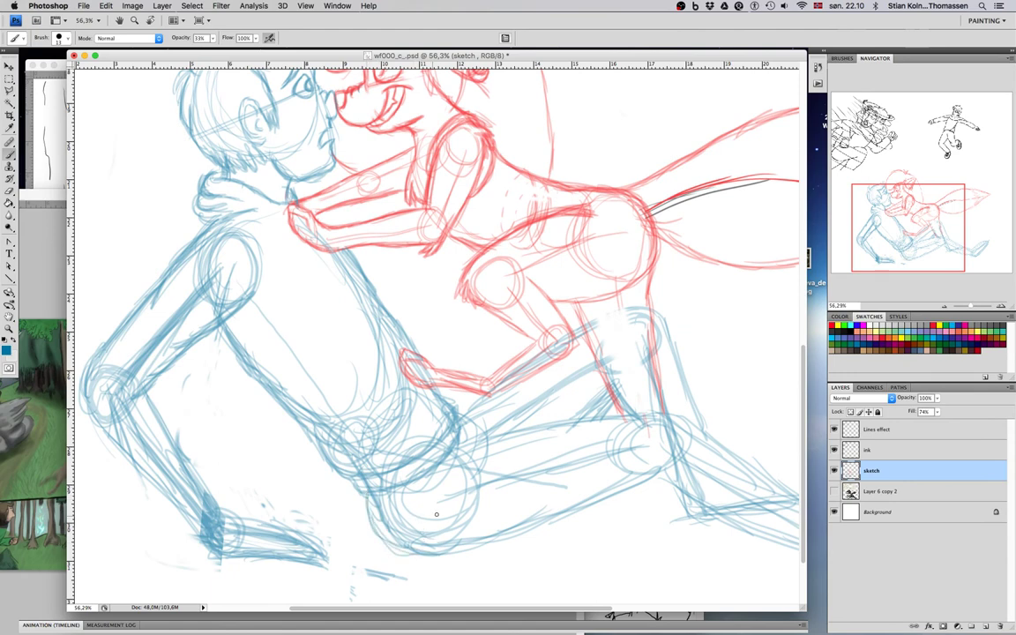
drag(390, 552, 441, 550)
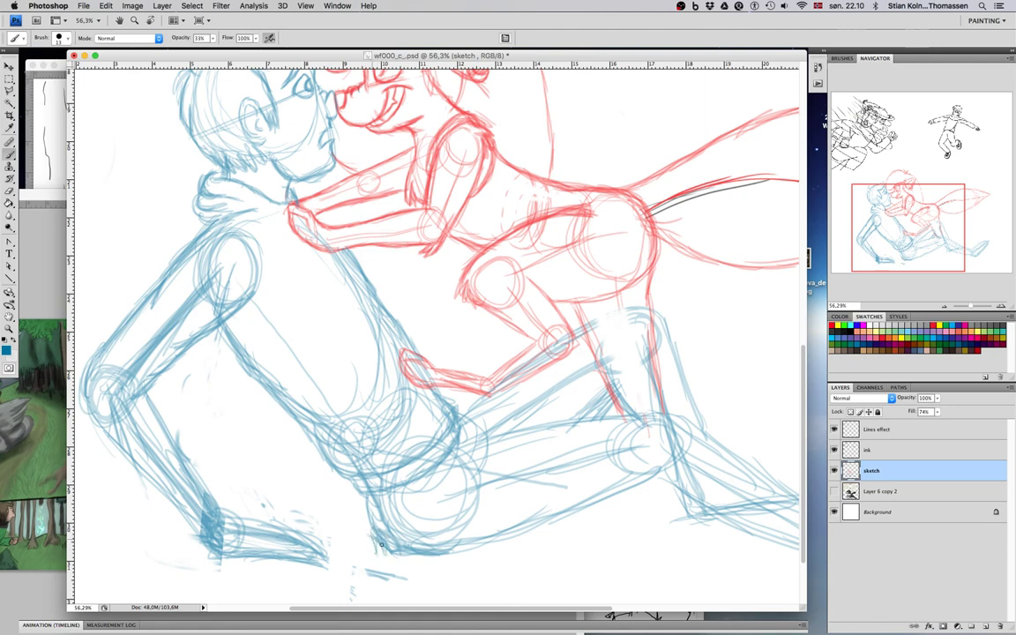
key(e)
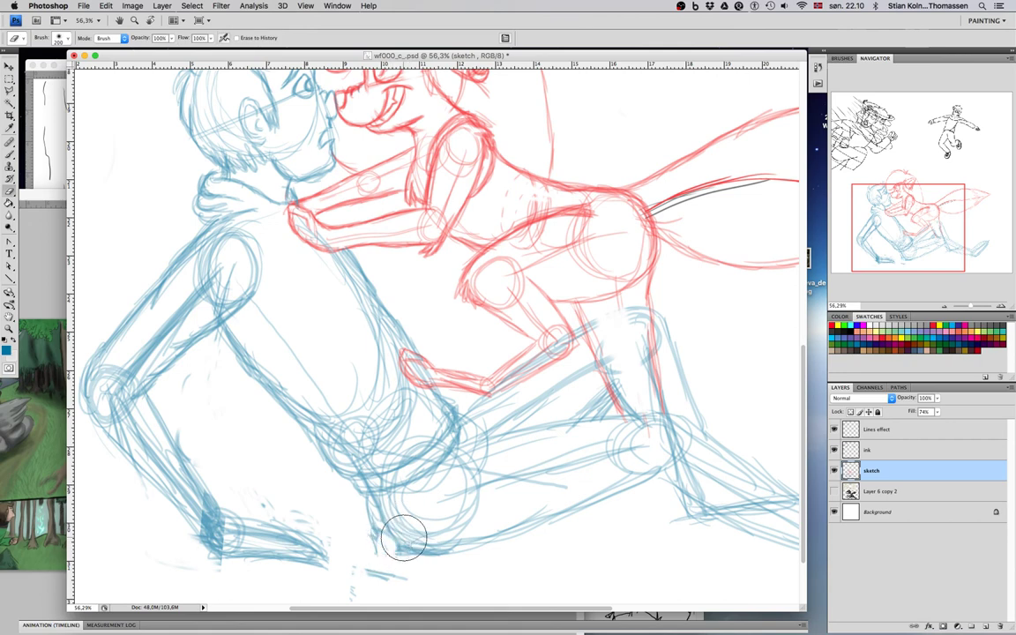
key(b)
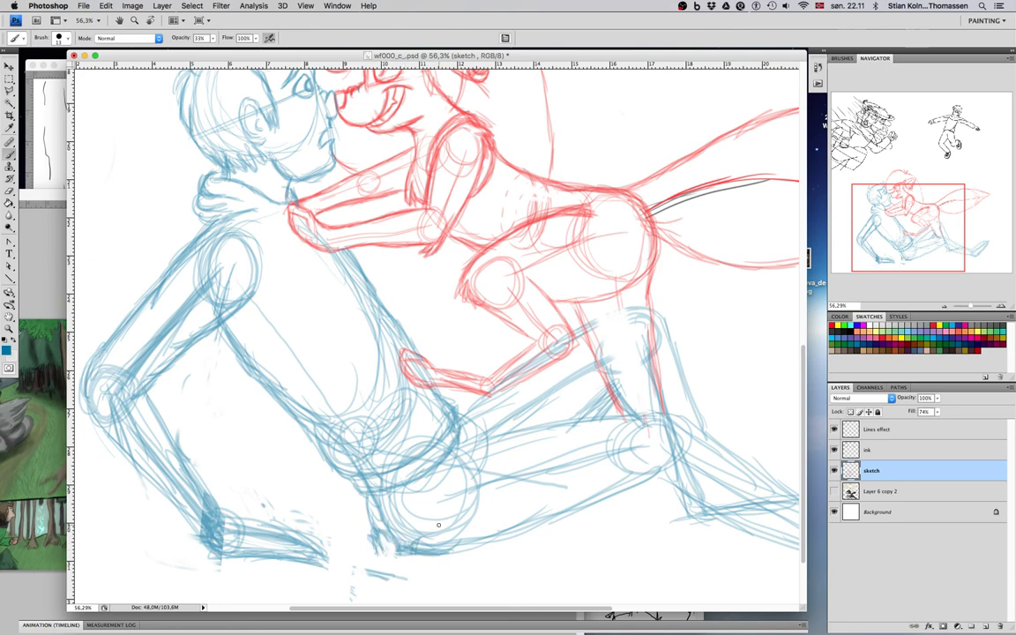
mouse_move(472, 512)
mouse_down()
mouse_move(447, 563)
mouse_move(446, 536)
mouse_up()
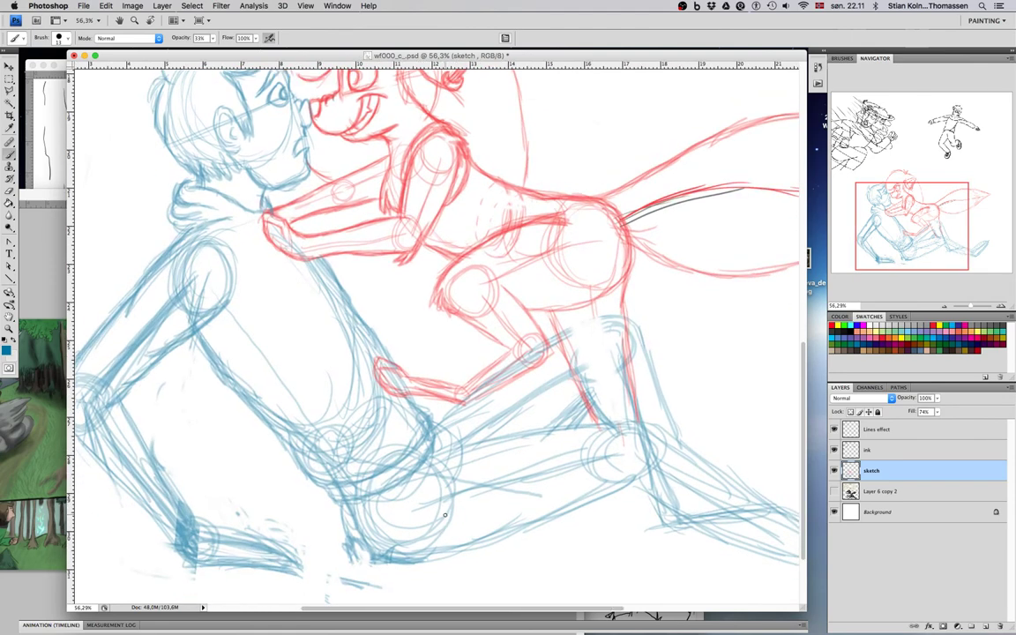
mouse_move(434, 538)
mouse_down()
mouse_move(447, 559)
mouse_move(441, 519)
mouse_up()
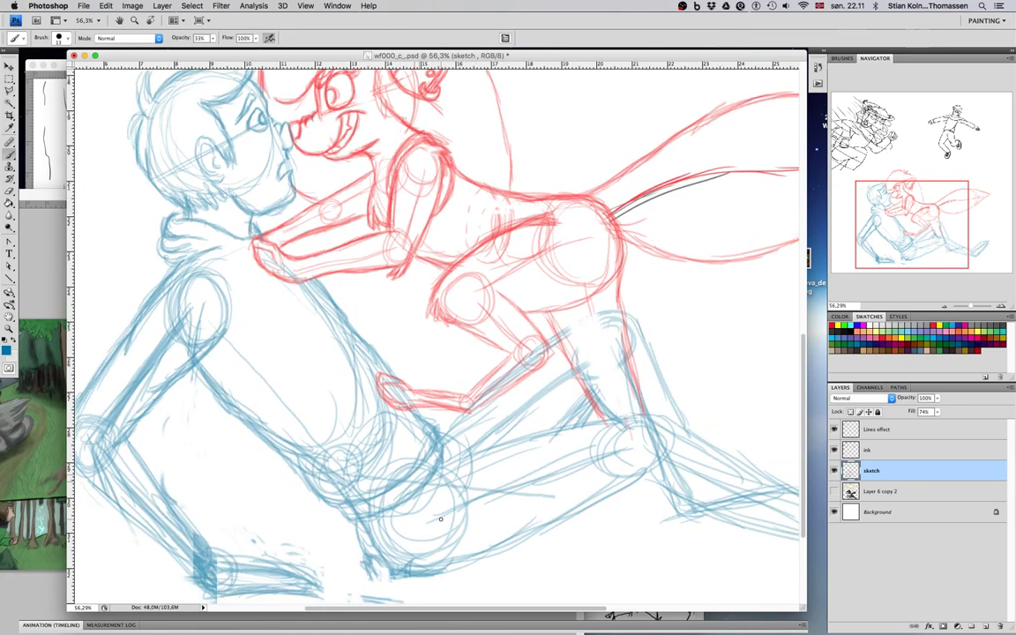
scroll(441, 519, down, 3)
scroll(448, 510, down, 5)
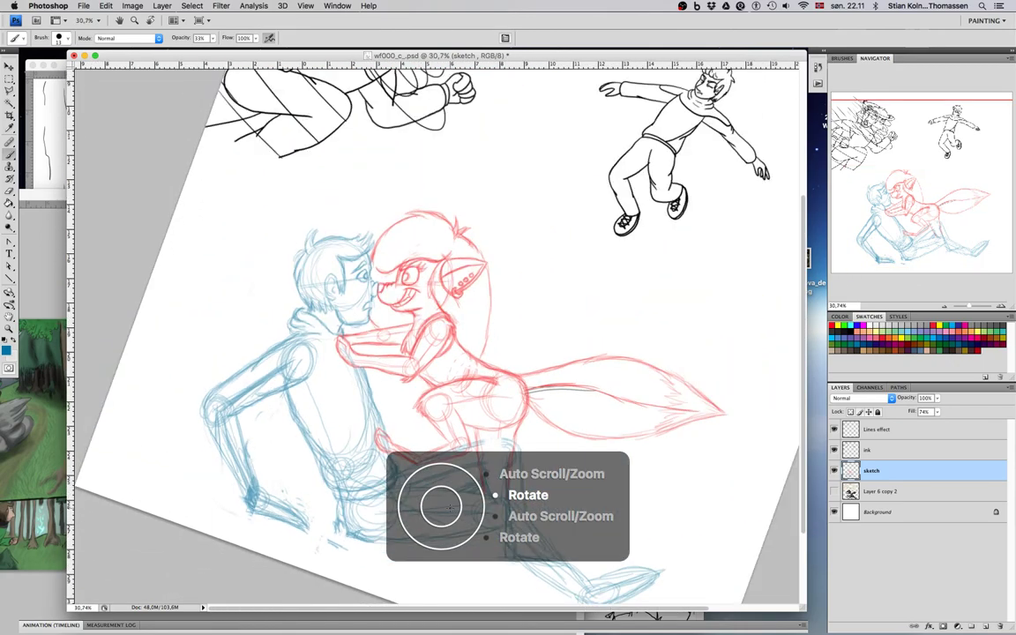
scroll(449, 508, up, 3)
scroll(450, 507, up, 3)
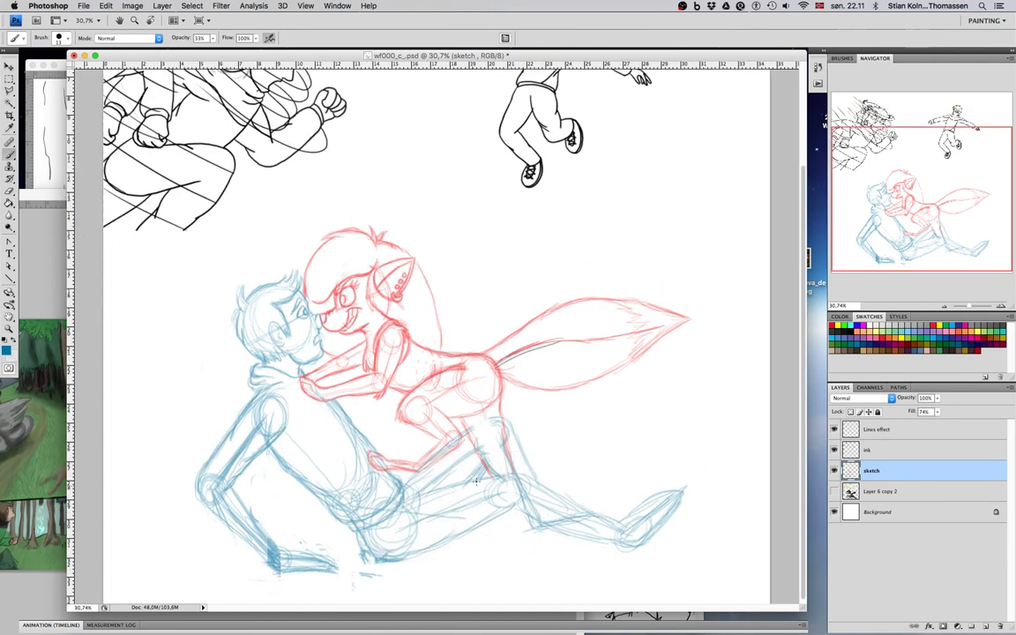
Step: Check the reference layer and the painted comic page, and strengthen the upper outline of the blue man's near thigh
click(833, 491)
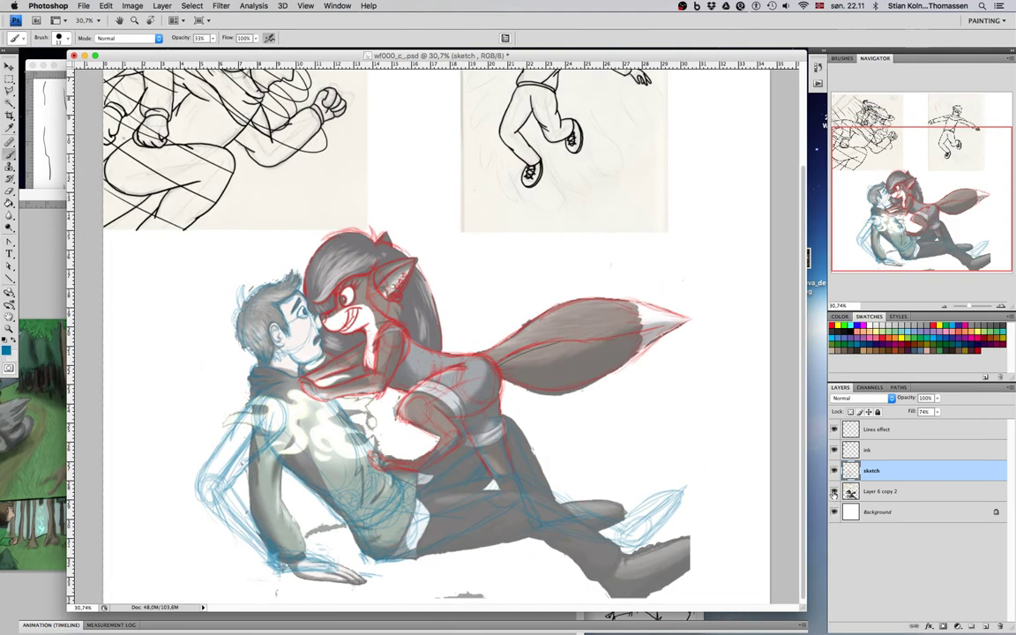
click(834, 492)
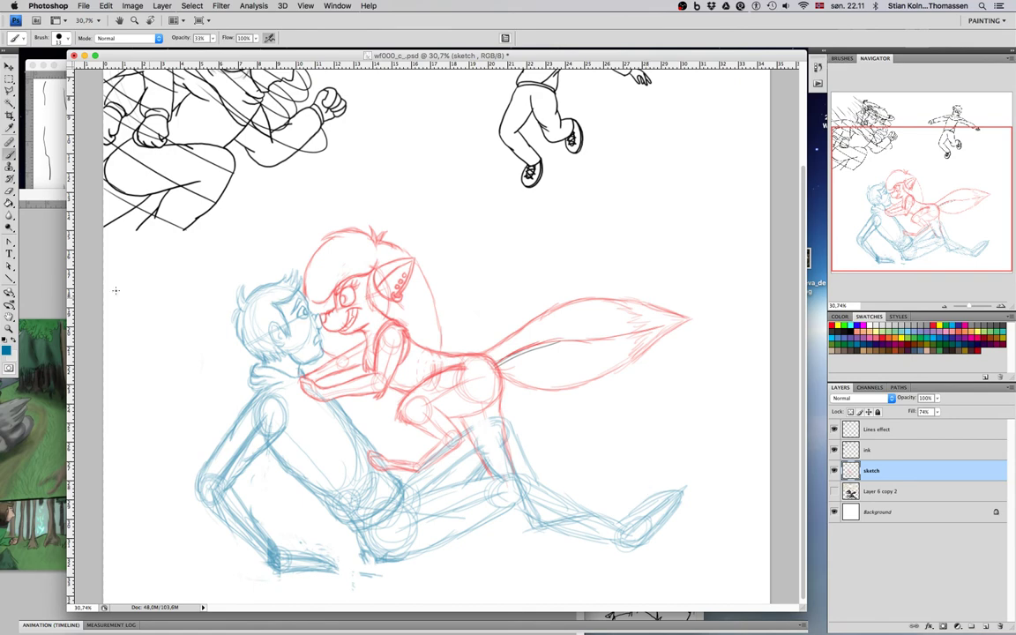
click(9, 251)
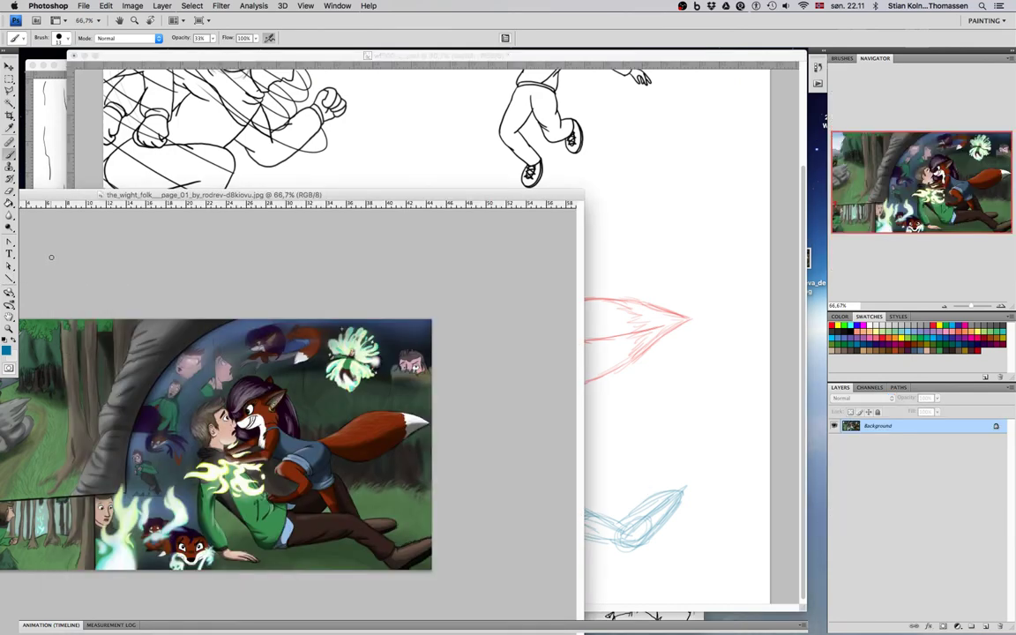
mouse_move(120, 196)
mouse_down()
mouse_move(217, 179)
mouse_move(86, 173)
mouse_up()
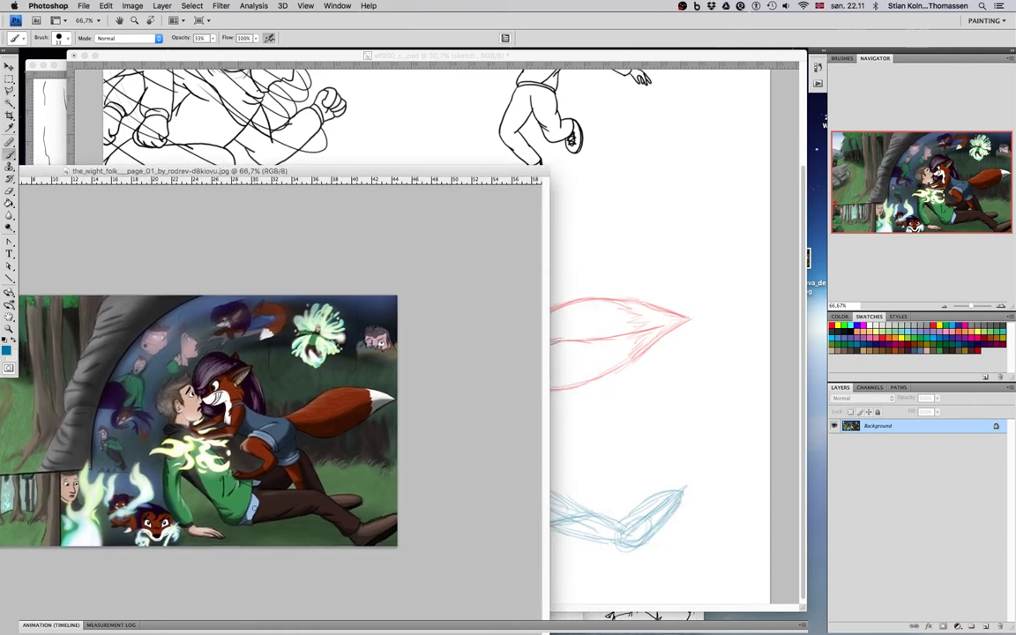
click(607, 256)
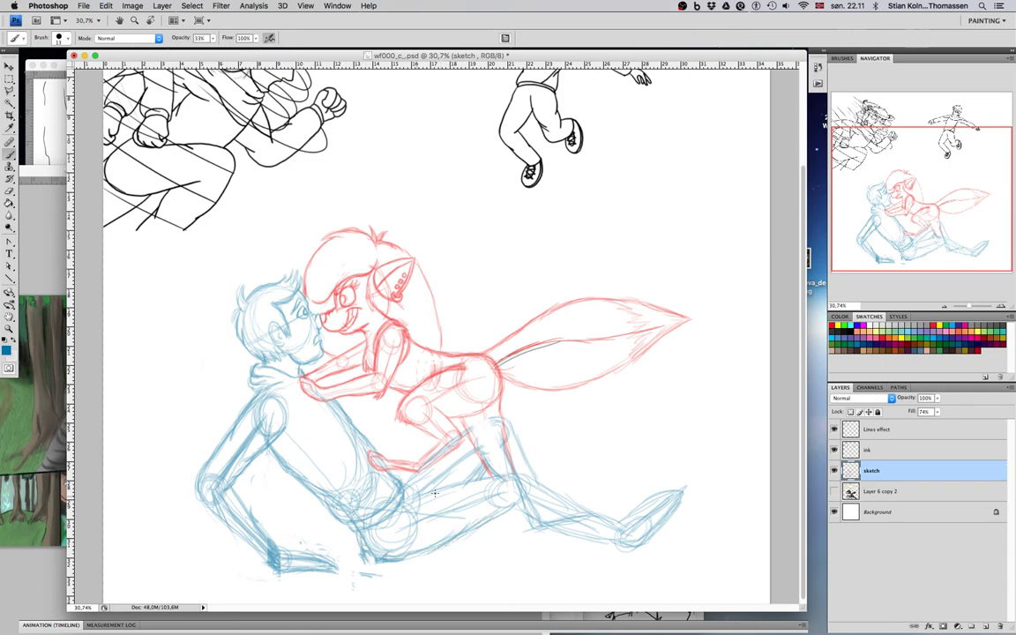
drag(413, 502, 468, 488)
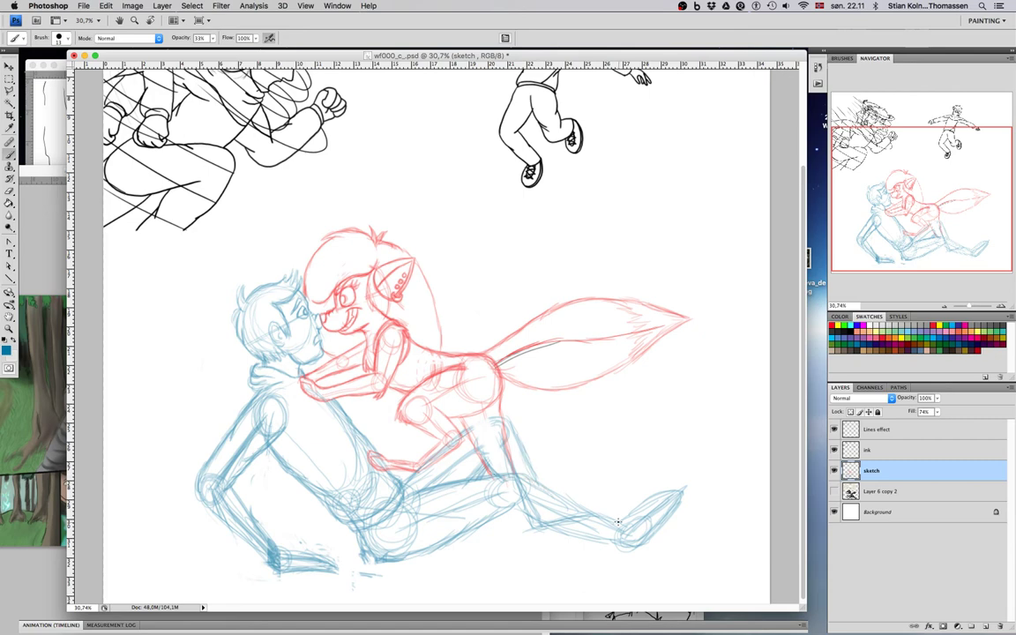
Step: Doodle small tree, oval and curve shapes in the empty area below the fox's tail and erase them
mouse_move(607, 405)
mouse_down()
mouse_move(590, 440)
mouse_move(604, 459)
mouse_move(630, 455)
mouse_move(607, 408)
mouse_up()
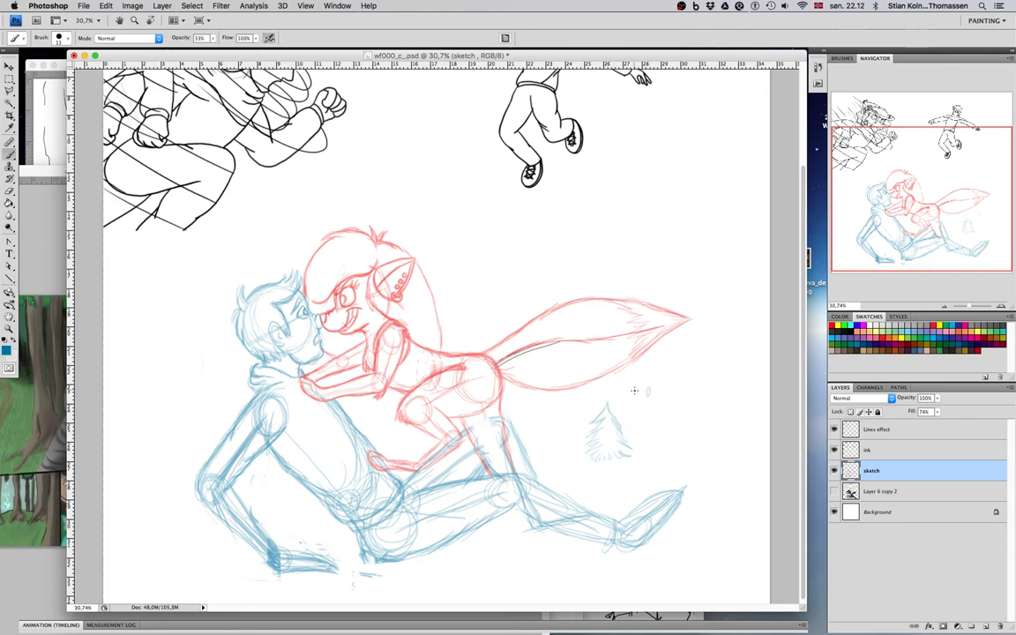
mouse_move(643, 390)
mouse_down()
mouse_move(655, 393)
mouse_move(633, 402)
mouse_move(642, 395)
mouse_move(672, 413)
mouse_move(635, 416)
mouse_move(632, 427)
mouse_up()
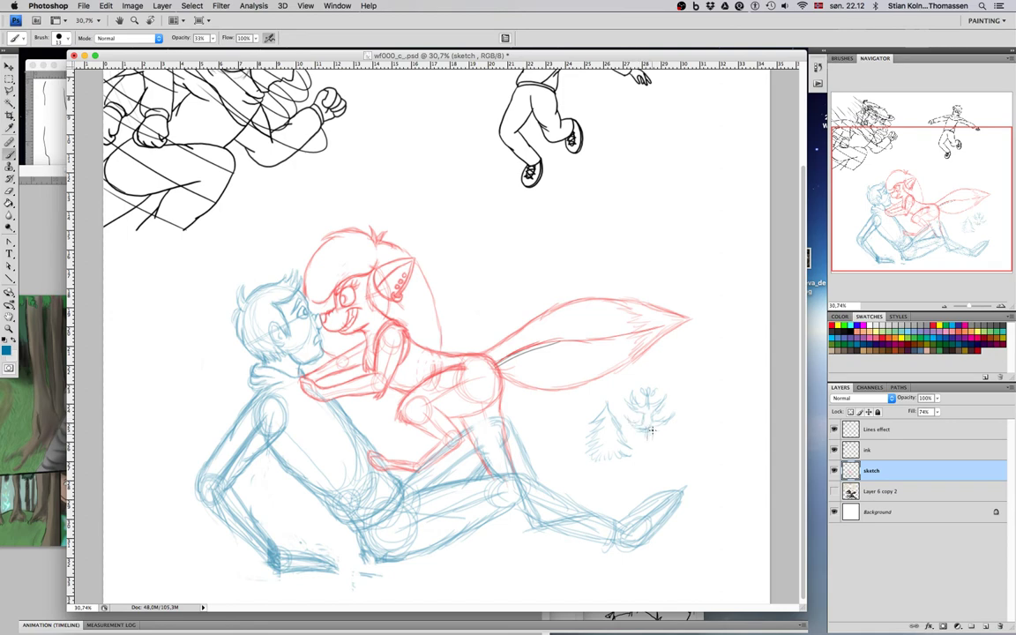
drag(660, 442, 678, 434)
mouse_move(609, 399)
mouse_down()
mouse_move(631, 453)
mouse_move(600, 401)
mouse_move(592, 459)
mouse_move(631, 418)
mouse_move(579, 427)
mouse_move(627, 451)
mouse_move(583, 413)
mouse_move(652, 425)
mouse_up()
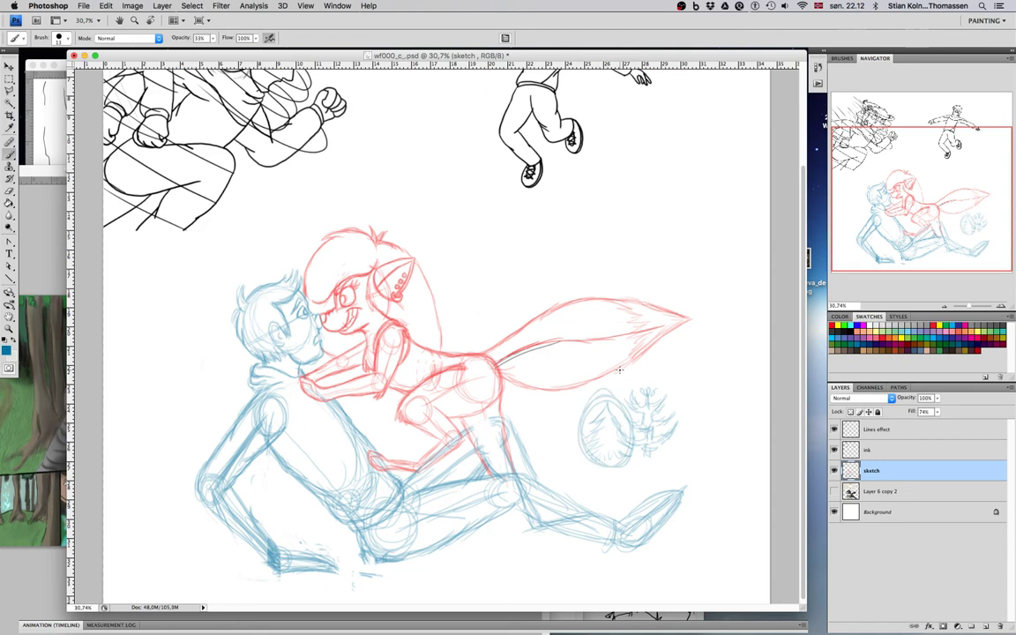
mouse_move(685, 377)
mouse_down()
mouse_move(701, 409)
mouse_move(730, 393)
mouse_move(717, 408)
mouse_move(722, 434)
mouse_up()
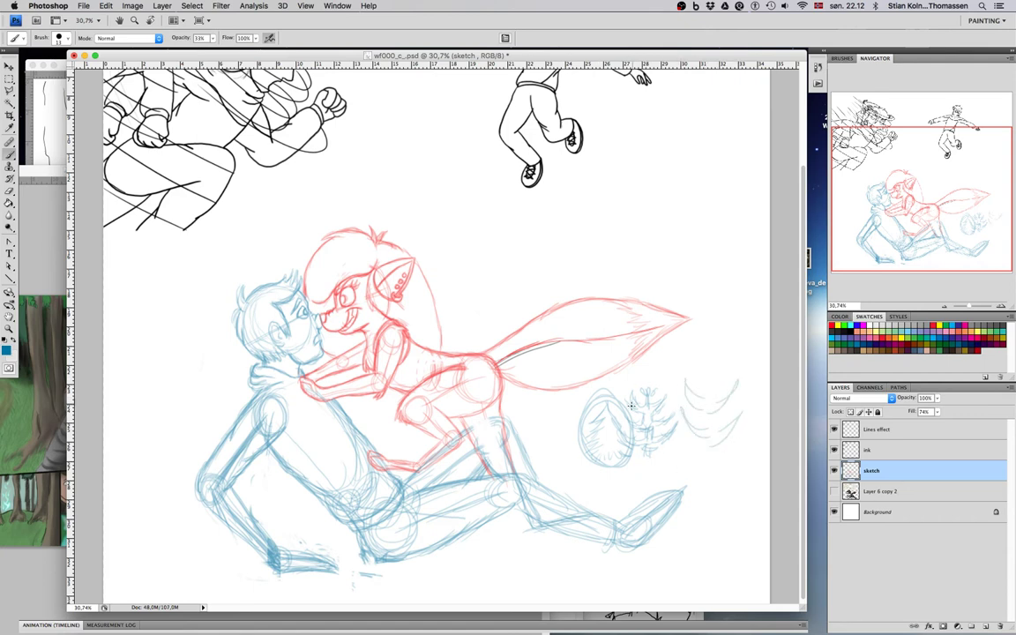
key(e)
mouse_move(592, 403)
mouse_down()
mouse_move(682, 434)
mouse_move(732, 419)
mouse_move(744, 432)
mouse_move(741, 408)
mouse_move(650, 433)
mouse_move(742, 372)
mouse_move(639, 397)
mouse_move(669, 385)
mouse_move(643, 384)
mouse_move(610, 436)
mouse_move(624, 442)
mouse_move(670, 398)
mouse_up()
Step: Reinforce the blue man's lower leg outline and erase the construction lines inside his thigh, knee and shin
key(b)
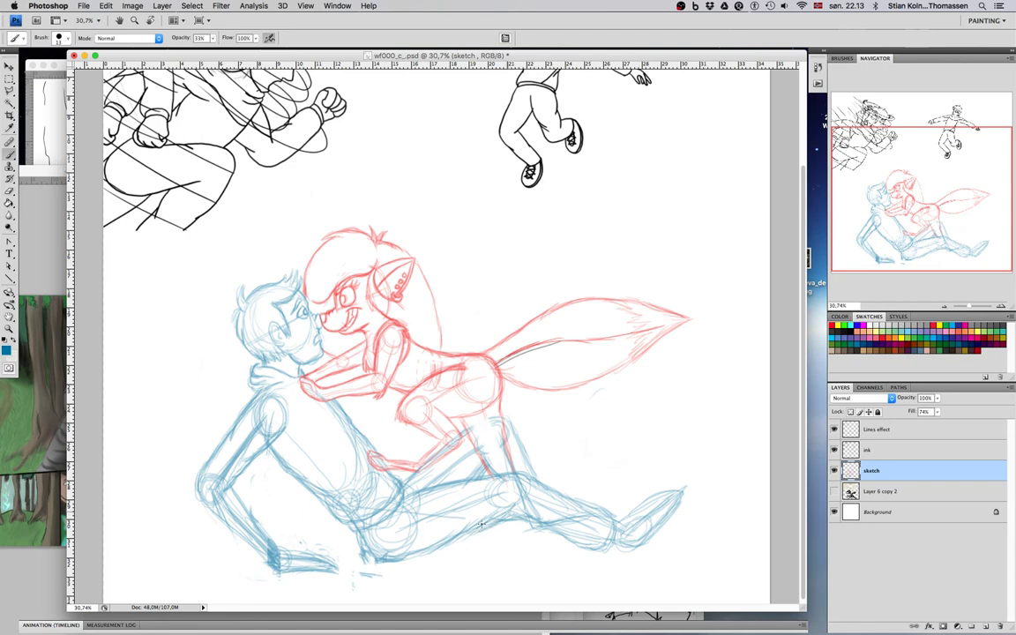
key(e)
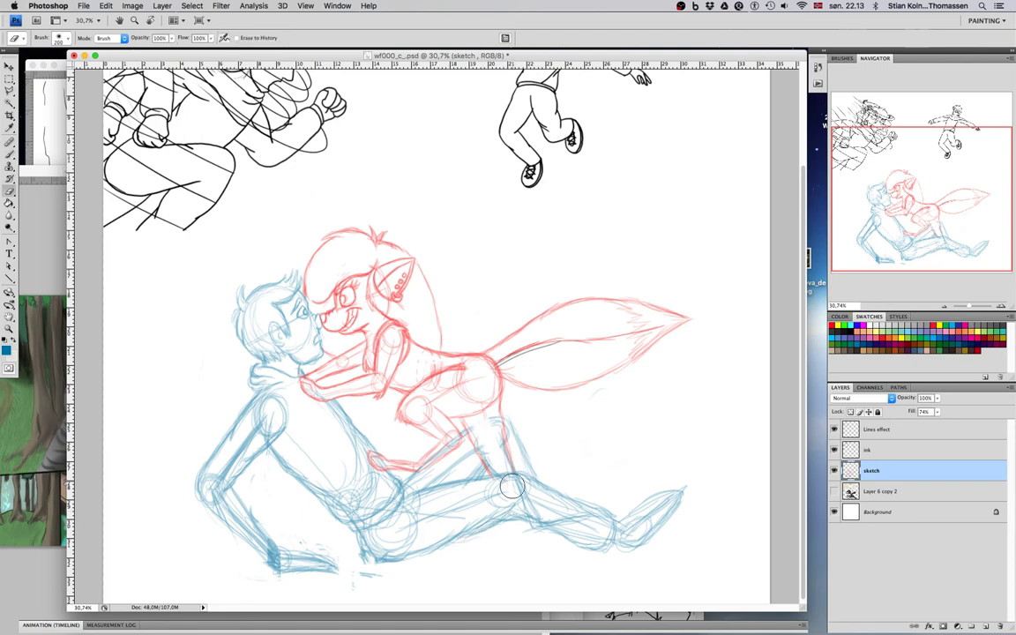
mouse_move(518, 501)
mouse_down()
mouse_move(411, 525)
mouse_move(424, 527)
mouse_move(404, 522)
mouse_move(412, 506)
mouse_move(504, 487)
mouse_move(580, 518)
mouse_move(566, 519)
mouse_move(557, 515)
mouse_move(589, 517)
mouse_up()
mouse_move(458, 458)
mouse_down()
mouse_move(420, 480)
mouse_move(516, 432)
mouse_up()
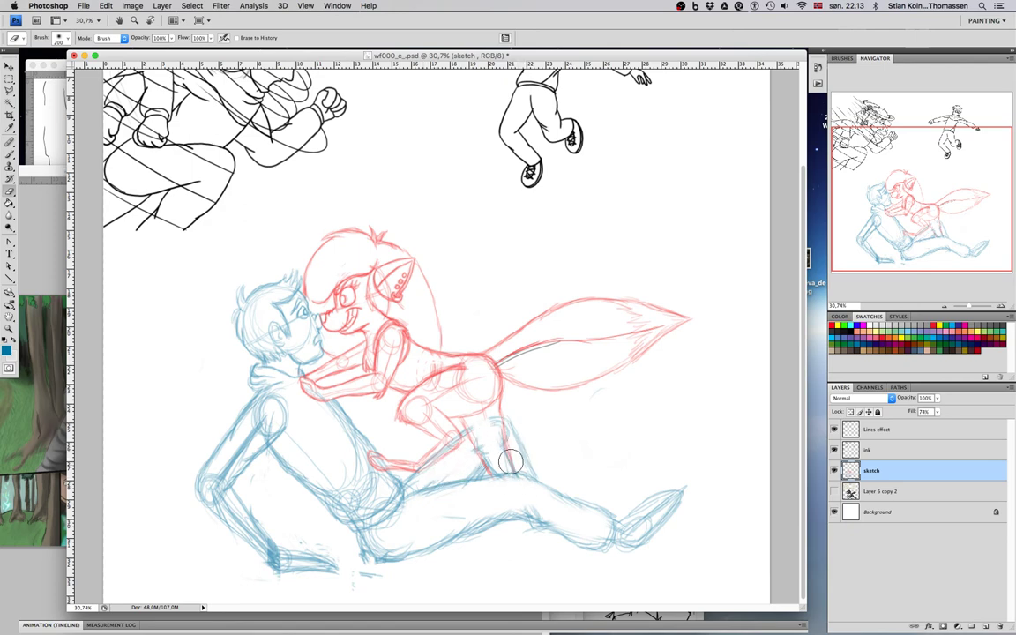
key(b)
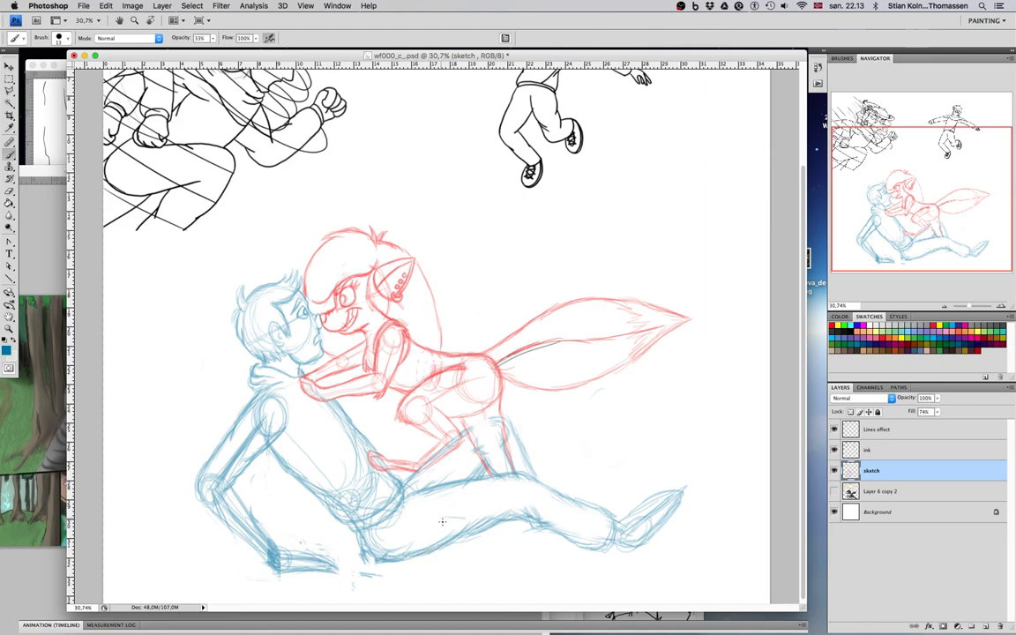
Step: Erase the construction circles and lines inside the blue man's supporting arm and strengthen its rounded sleeve end at the wrist
key(e)
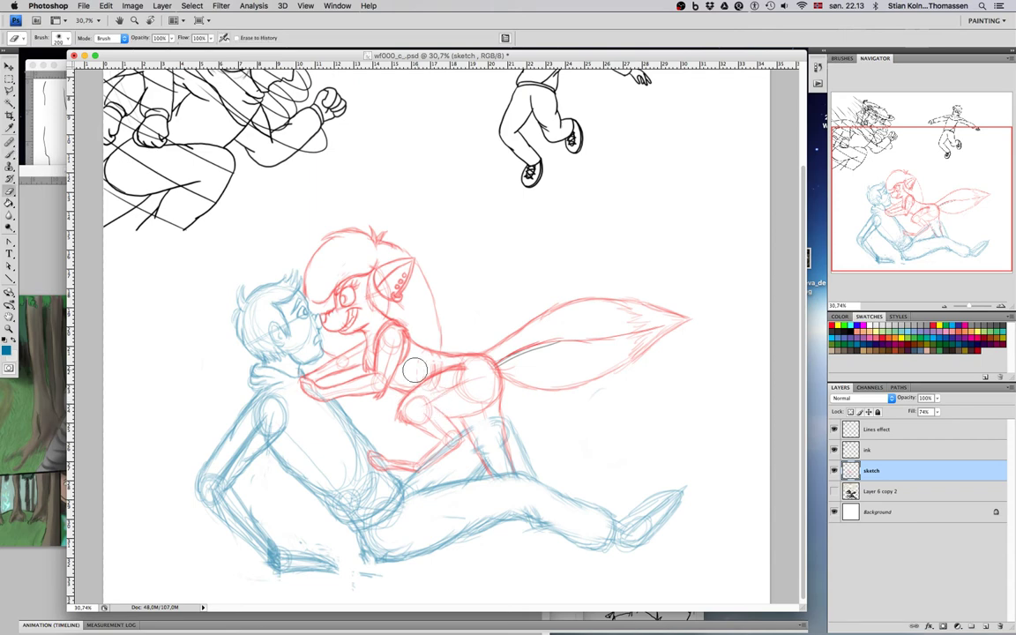
mouse_move(284, 408)
mouse_down()
mouse_move(253, 429)
mouse_move(261, 439)
mouse_move(208, 423)
mouse_move(199, 436)
mouse_move(226, 503)
mouse_move(203, 454)
mouse_move(258, 540)
mouse_up()
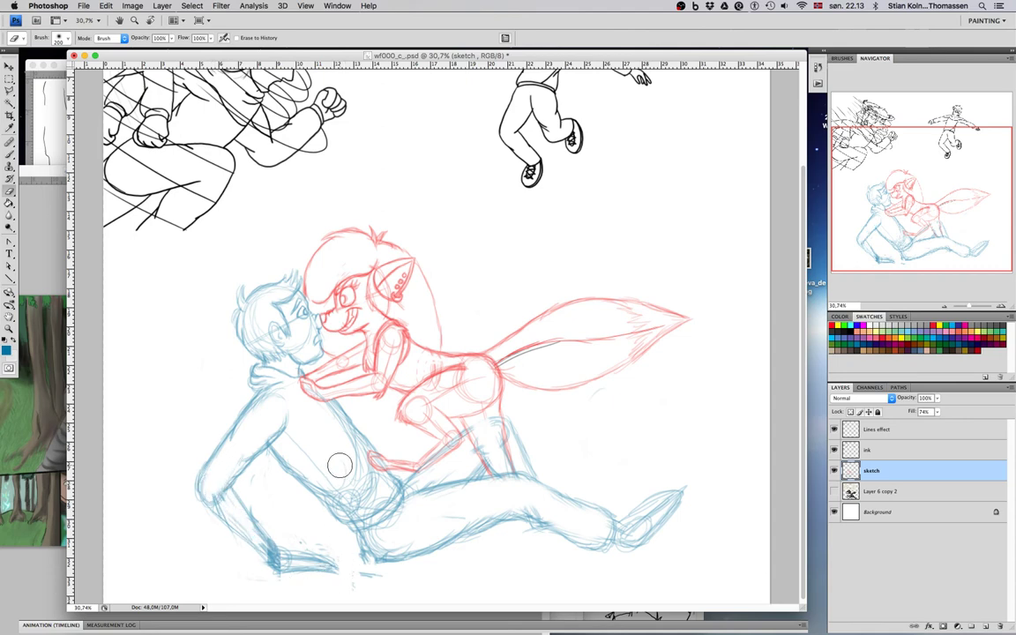
key(b)
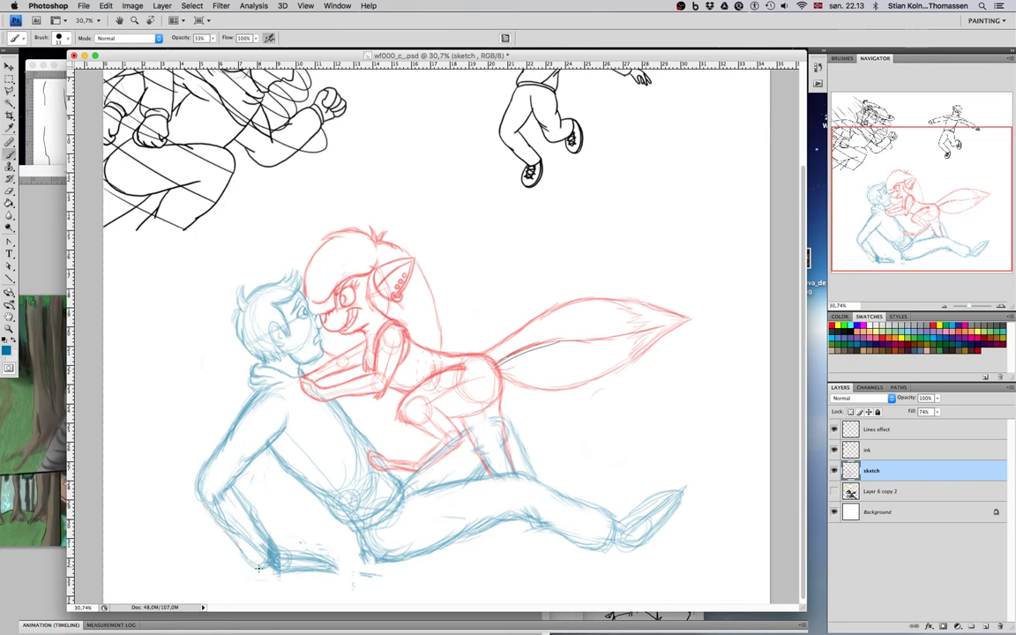
key(e)
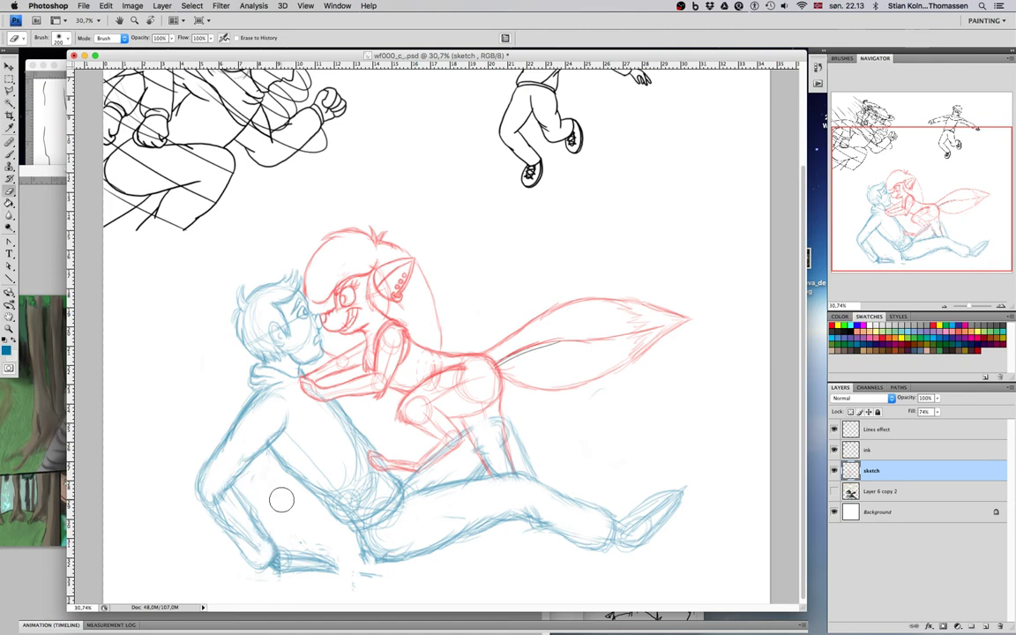
key(b)
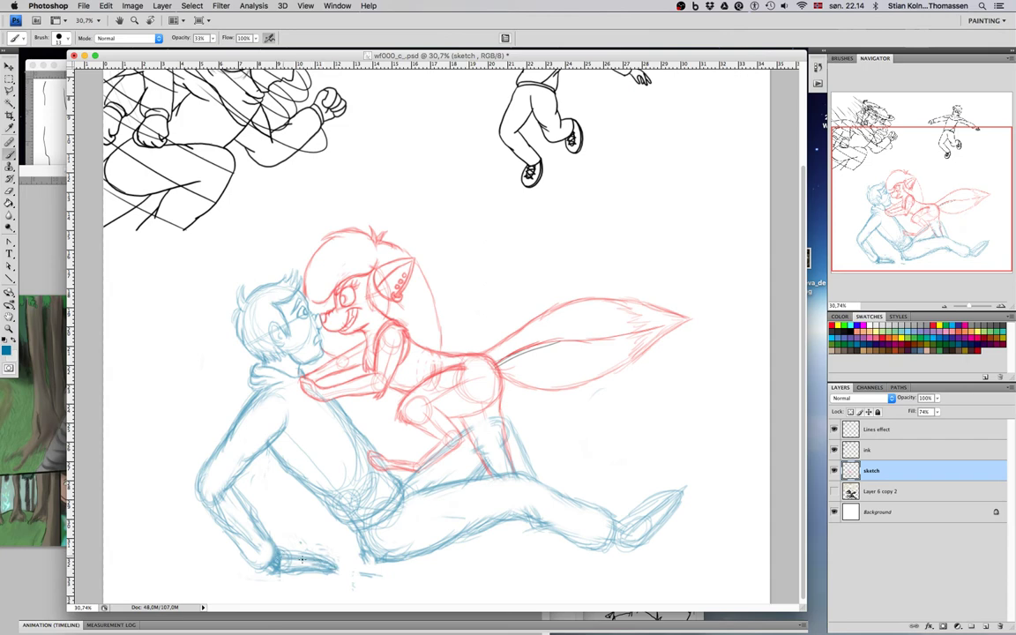
Step: Erase the rough construction lines of the blue man's supporting hand on the ground
click(8, 332)
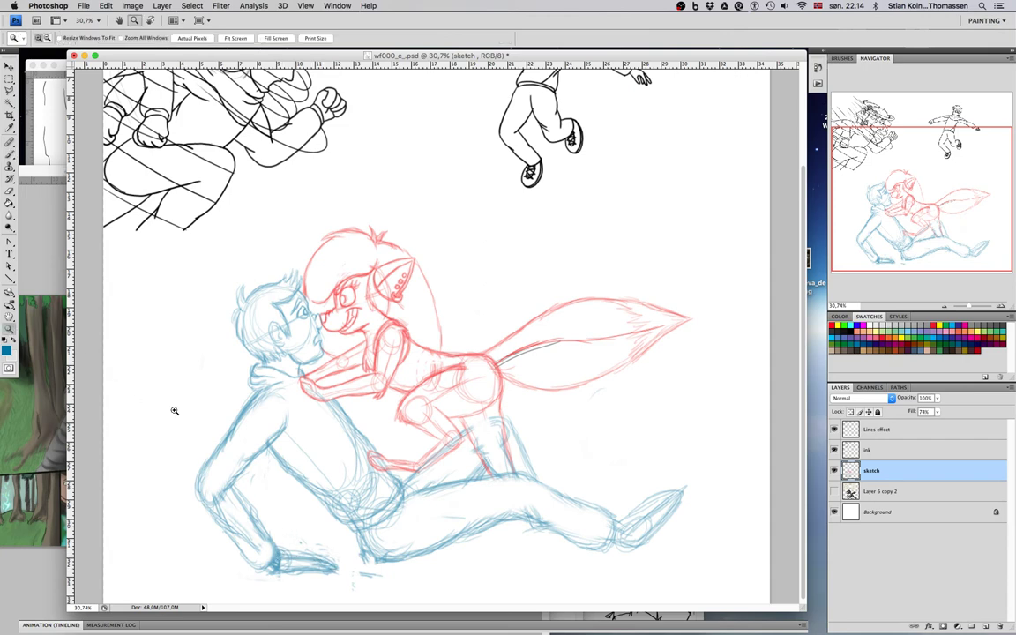
drag(324, 569, 323, 568)
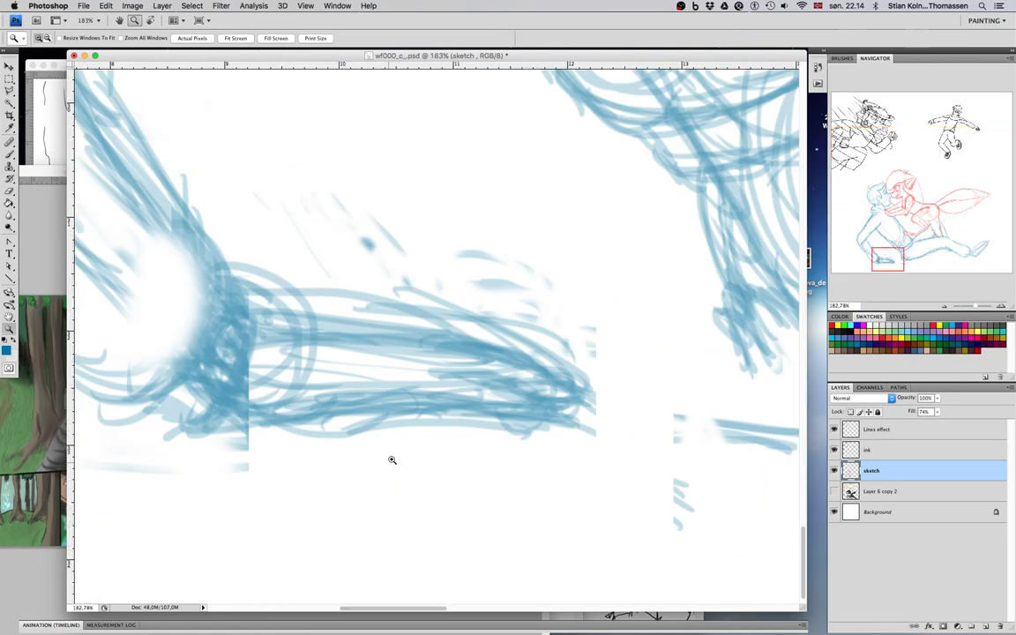
key(b)
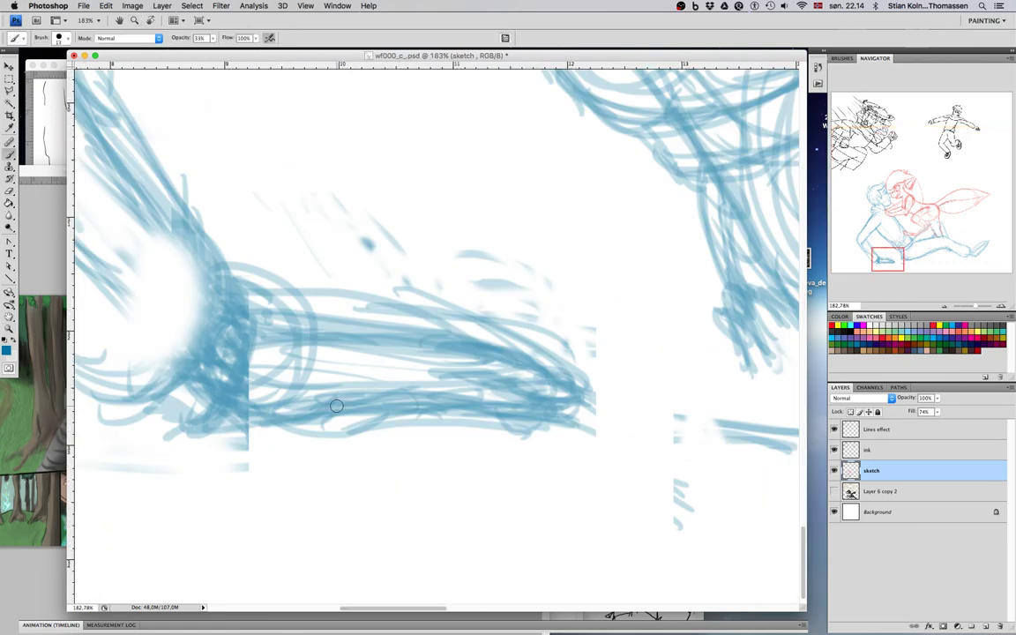
key(e)
mouse_move(329, 397)
mouse_down()
mouse_move(331, 324)
mouse_move(319, 377)
mouse_move(303, 381)
mouse_move(314, 314)
mouse_move(276, 427)
mouse_move(302, 303)
mouse_move(260, 445)
mouse_move(316, 347)
mouse_move(355, 380)
mouse_move(340, 422)
mouse_move(455, 274)
mouse_move(414, 302)
mouse_move(348, 414)
mouse_move(609, 263)
mouse_move(549, 419)
mouse_move(558, 444)
mouse_up()
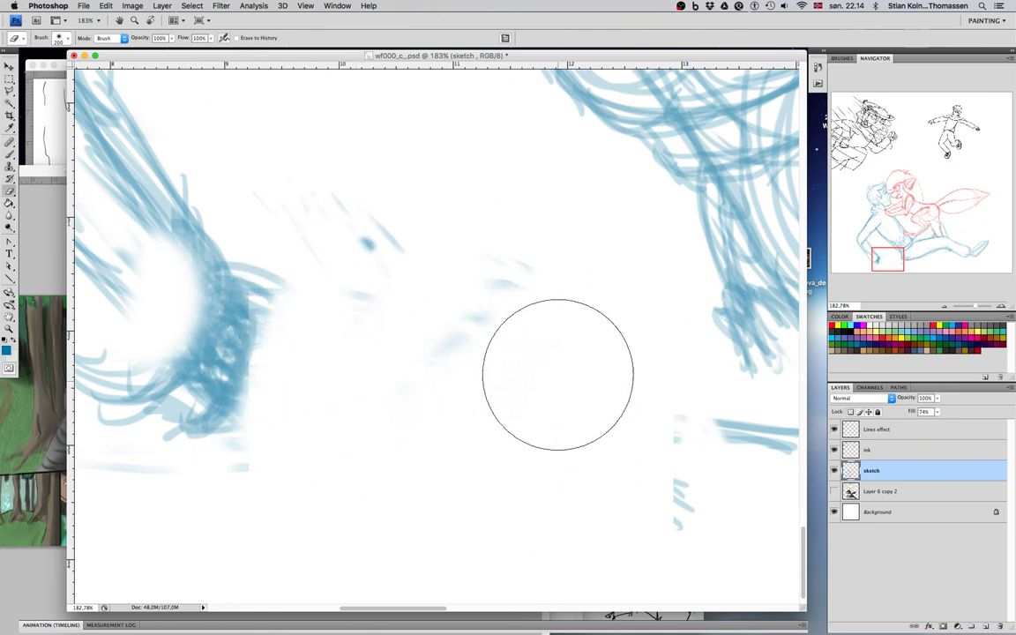
Step: Sketch a new supporting hand for the blue man with an oval palm and long fingers stretched flat along the ground
key(b)
mouse_move(227, 401)
mouse_down()
mouse_move(267, 406)
mouse_move(256, 404)
mouse_move(289, 435)
mouse_move(376, 428)
mouse_up()
drag(284, 441, 596, 421)
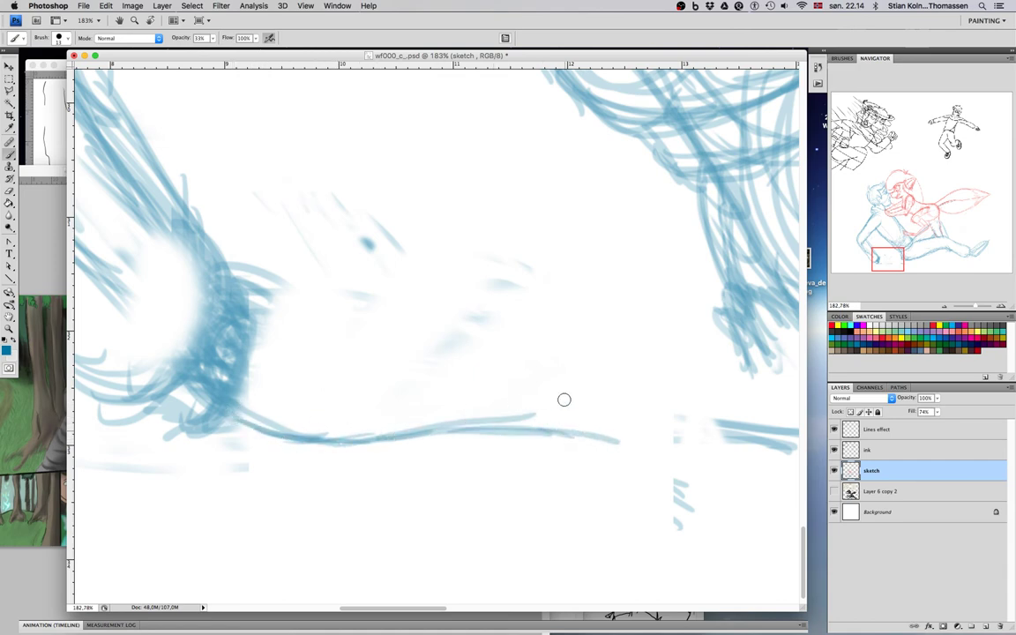
mouse_move(318, 325)
mouse_down()
mouse_move(382, 439)
mouse_move(347, 315)
mouse_move(599, 404)
mouse_move(454, 380)
mouse_move(628, 405)
mouse_up()
drag(521, 387, 653, 413)
drag(438, 361, 547, 368)
drag(470, 364, 666, 390)
drag(409, 344, 543, 359)
drag(455, 351, 584, 374)
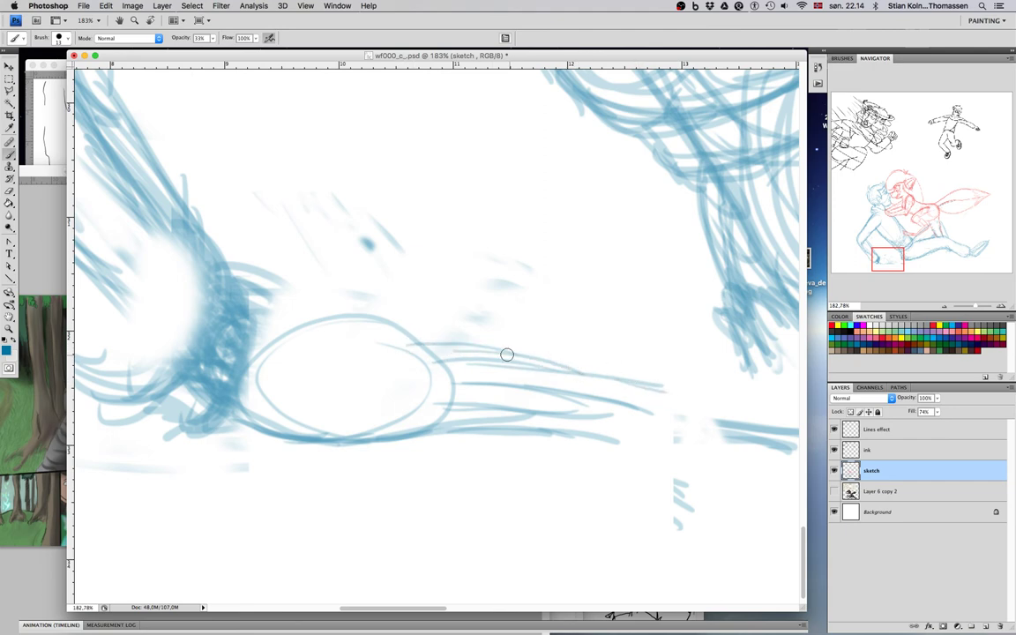
Step: Rework the blue man's sleeve cuff and erase the dense scribble inside it to separate it from the hand
mouse_move(250, 320)
mouse_down()
mouse_move(243, 355)
mouse_move(247, 308)
mouse_up()
drag(165, 402, 206, 425)
drag(158, 394, 188, 366)
key(e)
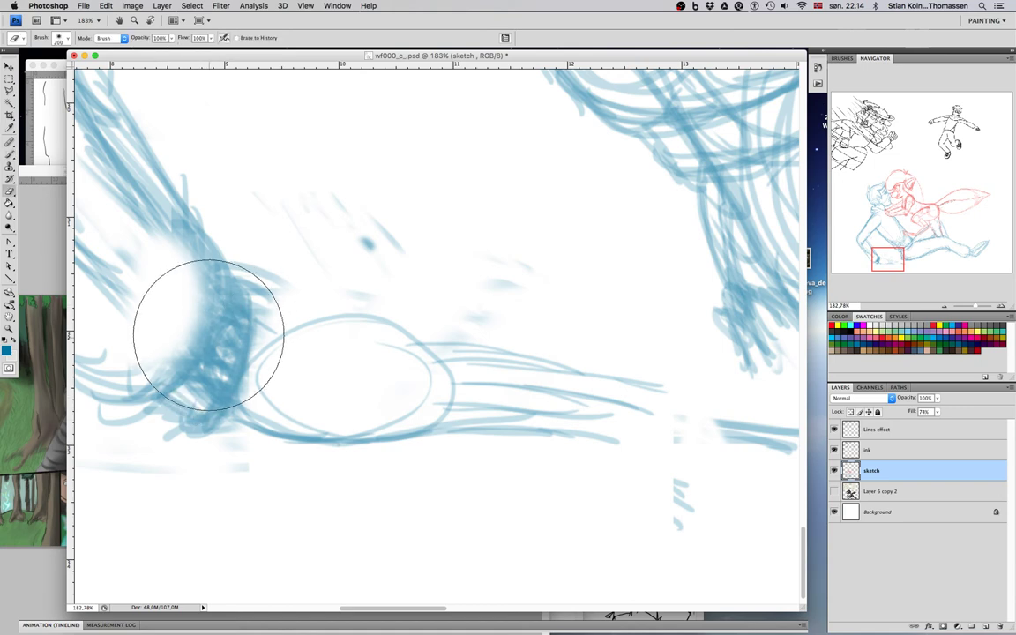
mouse_move(226, 318)
mouse_down()
mouse_move(193, 395)
mouse_move(222, 353)
mouse_move(228, 304)
mouse_move(221, 339)
mouse_move(233, 312)
mouse_move(210, 252)
mouse_move(205, 318)
mouse_move(207, 274)
mouse_move(190, 331)
mouse_move(203, 246)
mouse_move(190, 326)
mouse_up()
key(b)
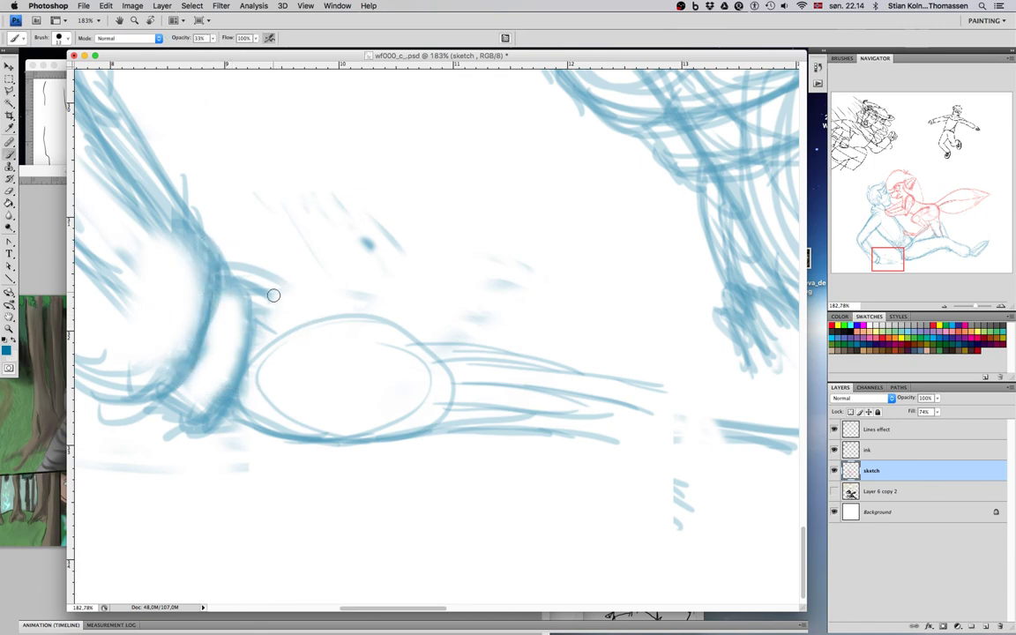
Step: Reinforce the supporting hand's outline from the wrist along its back and define the fingers down to rounded tips
mouse_move(291, 327)
mouse_down()
mouse_move(257, 334)
mouse_move(342, 319)
mouse_up()
mouse_move(255, 347)
mouse_down()
mouse_move(455, 338)
mouse_move(272, 340)
mouse_move(440, 339)
mouse_move(381, 328)
mouse_move(323, 335)
mouse_move(509, 439)
mouse_up()
mouse_move(453, 405)
mouse_down()
mouse_move(562, 414)
mouse_move(550, 413)
mouse_move(545, 431)
mouse_move(565, 436)
mouse_move(439, 438)
mouse_move(582, 435)
mouse_move(482, 400)
mouse_move(433, 400)
mouse_move(550, 404)
mouse_move(465, 402)
mouse_move(590, 421)
mouse_move(541, 413)
mouse_move(493, 444)
mouse_move(483, 392)
mouse_move(445, 371)
mouse_move(563, 381)
mouse_move(463, 379)
mouse_move(625, 408)
mouse_move(534, 382)
mouse_move(648, 416)
mouse_move(599, 426)
mouse_up()
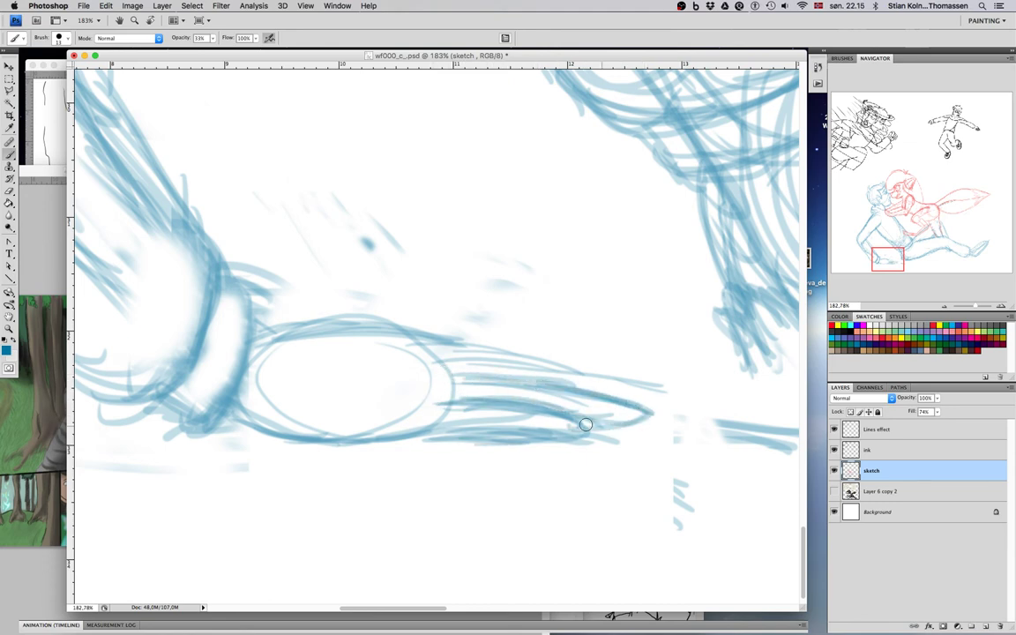
mouse_move(453, 362)
mouse_down()
mouse_move(549, 360)
mouse_move(492, 360)
mouse_move(561, 366)
mouse_move(658, 404)
mouse_up()
mouse_move(418, 336)
mouse_down()
mouse_move(538, 345)
mouse_move(434, 343)
mouse_move(513, 334)
mouse_move(585, 365)
mouse_up()
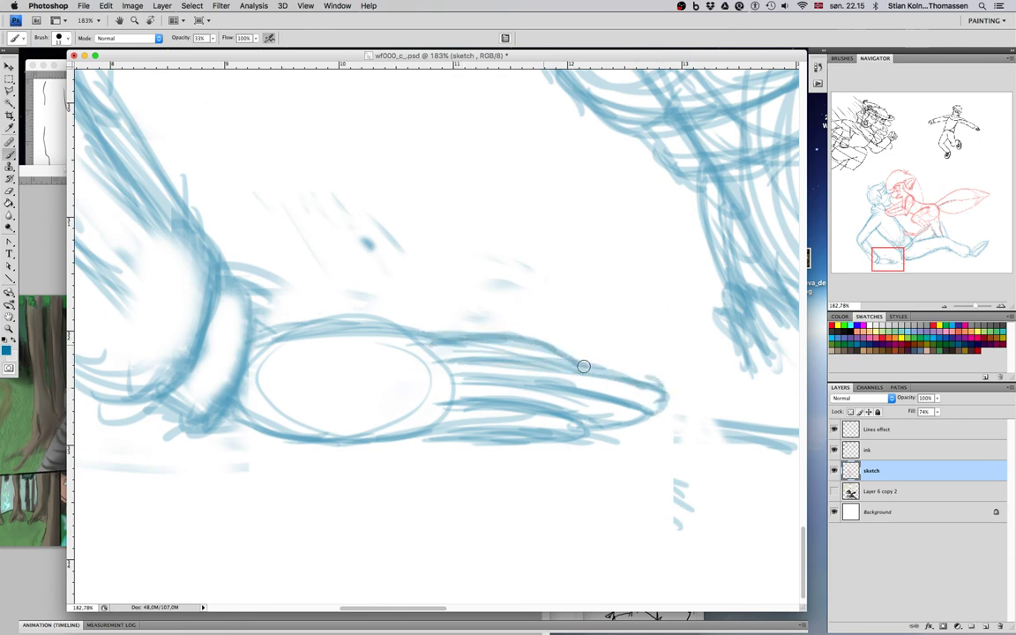
drag(422, 337, 520, 328)
mouse_move(455, 330)
mouse_down()
mouse_move(498, 353)
mouse_move(449, 368)
mouse_move(488, 358)
mouse_move(613, 375)
mouse_up()
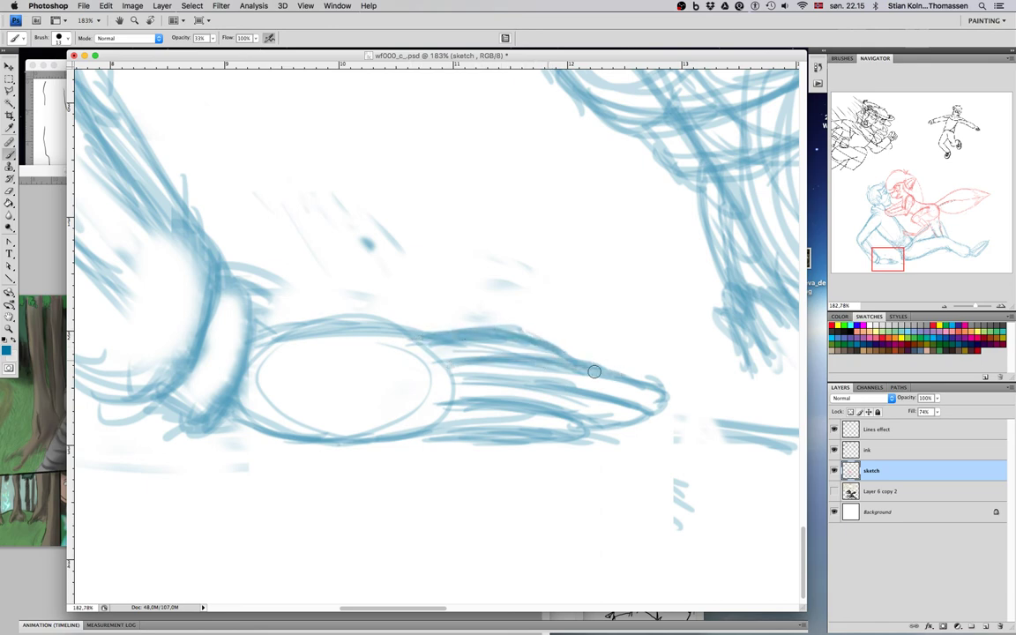
mouse_move(270, 329)
mouse_down()
mouse_move(363, 313)
mouse_move(238, 336)
mouse_move(246, 324)
mouse_move(282, 341)
mouse_move(243, 329)
mouse_move(293, 321)
mouse_move(352, 331)
mouse_move(294, 333)
mouse_move(437, 331)
mouse_up()
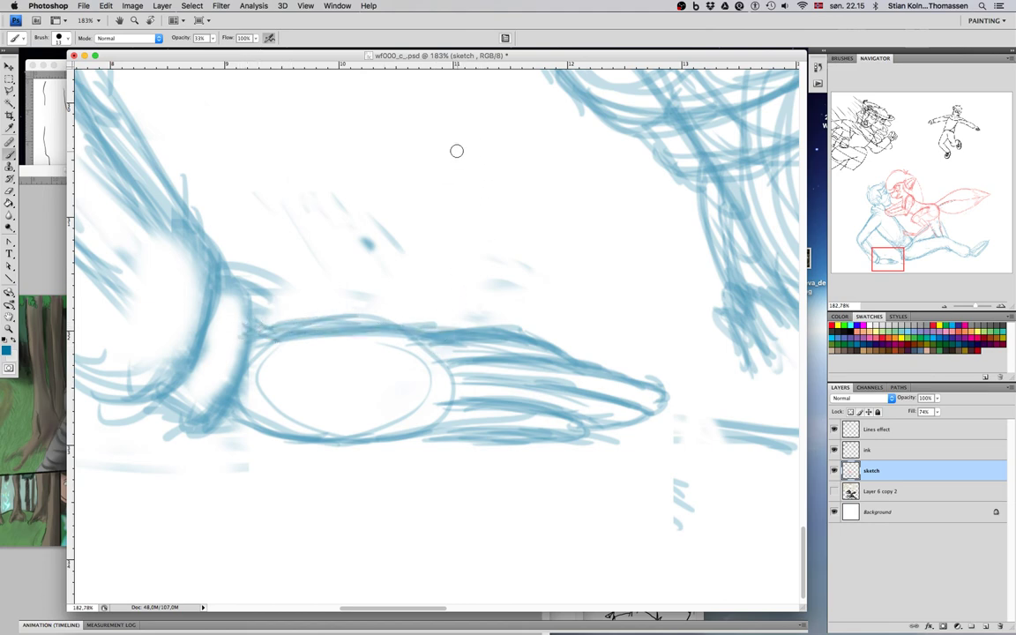
Step: Draw a small schematic open hand above the supporting hand, with an oval palm, knuckle circles, a thumb and four jointed fingers
mouse_move(452, 177)
mouse_down()
mouse_move(440, 207)
mouse_move(456, 247)
mouse_move(494, 228)
mouse_move(482, 180)
mouse_move(455, 183)
mouse_up()
drag(495, 228, 501, 213)
mouse_move(484, 174)
mouse_down()
mouse_move(492, 177)
mouse_move(476, 163)
mouse_move(451, 167)
mouse_move(436, 184)
mouse_up()
mouse_move(513, 222)
mouse_down()
mouse_move(538, 207)
mouse_move(540, 168)
mouse_up()
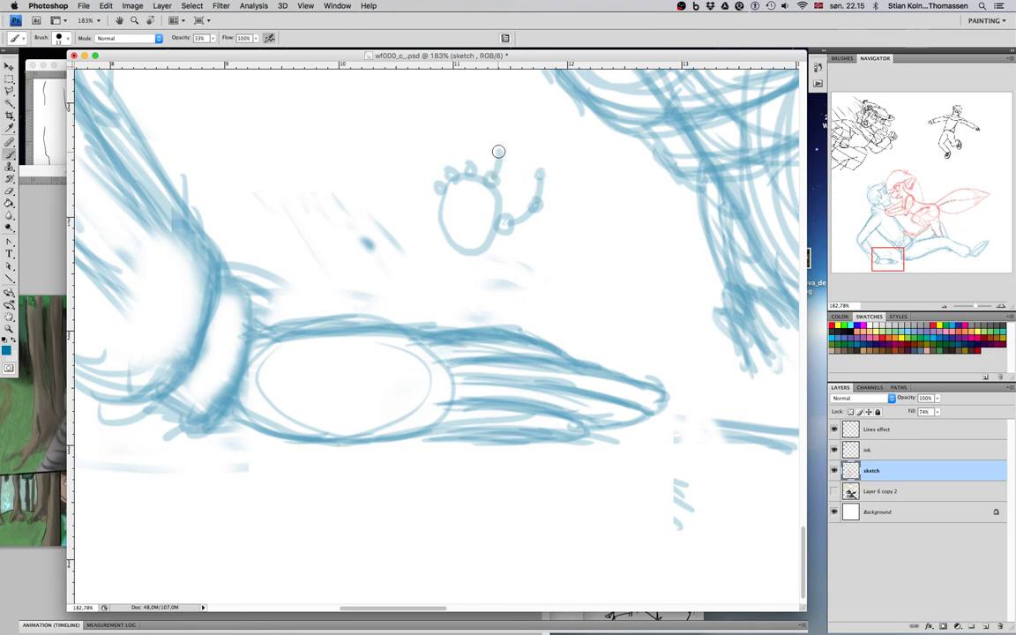
drag(499, 142, 497, 110)
drag(469, 164, 477, 100)
mouse_move(450, 174)
mouse_down()
mouse_move(454, 114)
mouse_move(451, 137)
mouse_move(447, 104)
mouse_up()
mouse_move(435, 189)
mouse_down()
mouse_move(430, 134)
mouse_move(417, 115)
mouse_up()
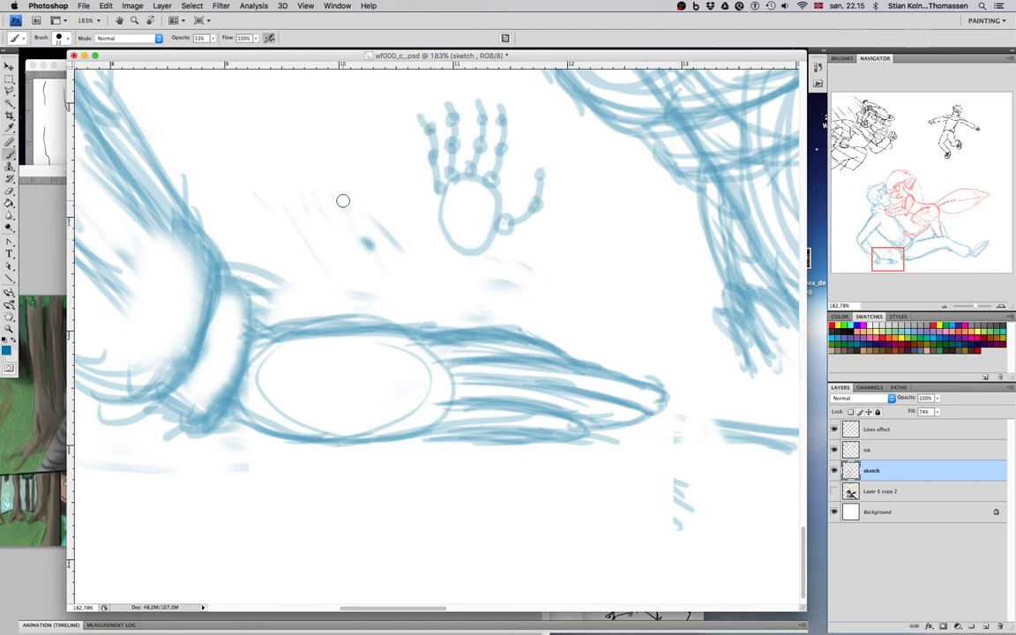
Step: Sketch a small schematic figure beside the schematic hand, with an oval head, chest and hips, two legs and raised arms
mouse_move(338, 130)
mouse_down()
mouse_move(332, 139)
mouse_move(340, 131)
mouse_up()
mouse_move(337, 177)
mouse_down()
mouse_move(356, 182)
mouse_move(344, 175)
mouse_up()
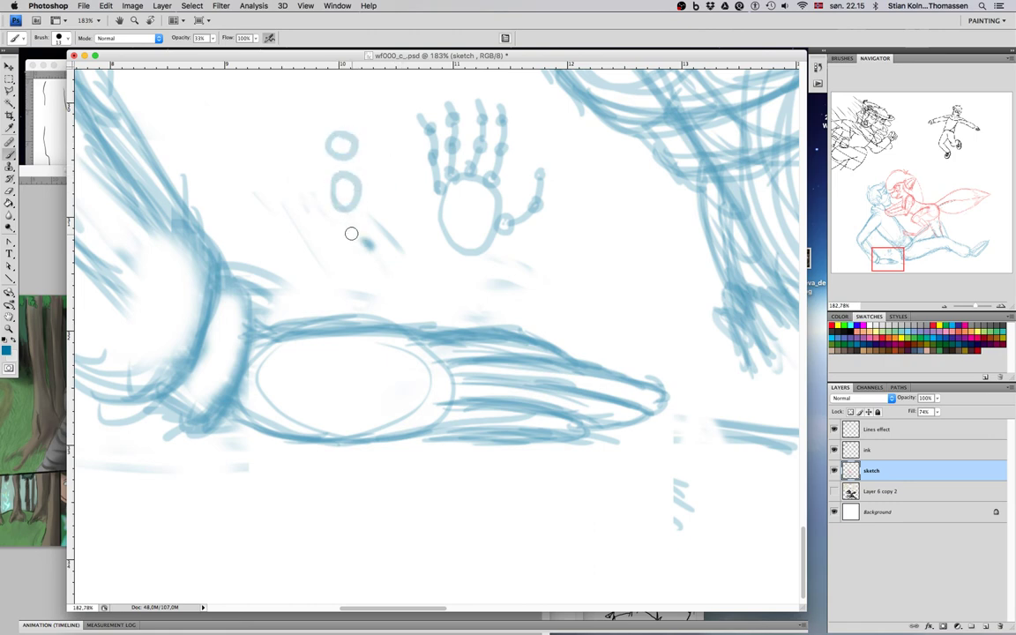
mouse_move(339, 221)
mouse_down()
mouse_move(357, 216)
mouse_move(347, 236)
mouse_move(336, 234)
mouse_move(356, 226)
mouse_move(341, 234)
mouse_move(361, 243)
mouse_move(360, 283)
mouse_up()
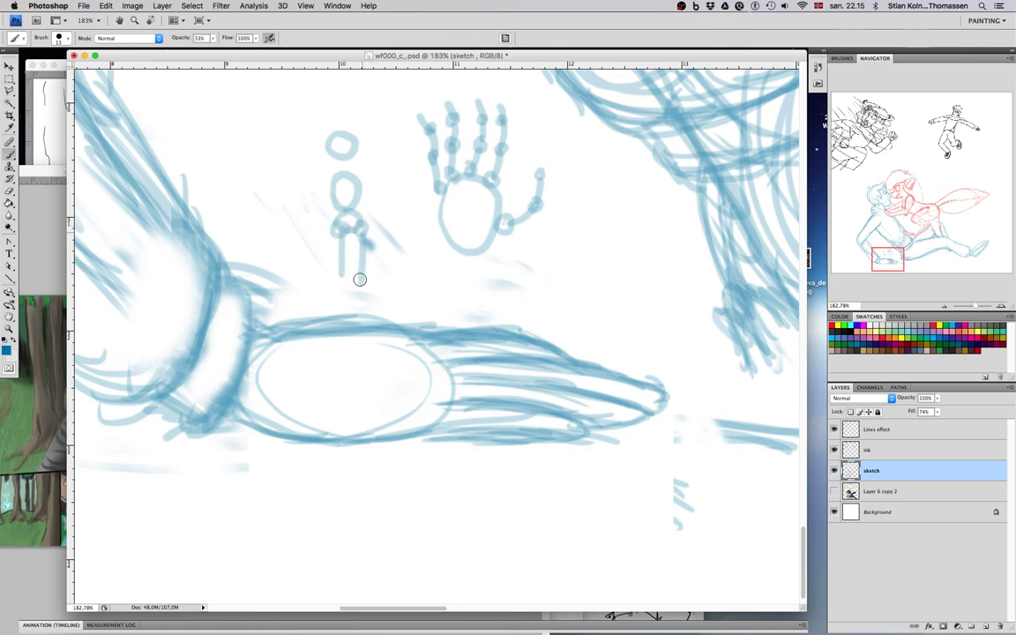
click(332, 182)
click(362, 180)
drag(332, 182, 278, 134)
drag(364, 179, 390, 126)
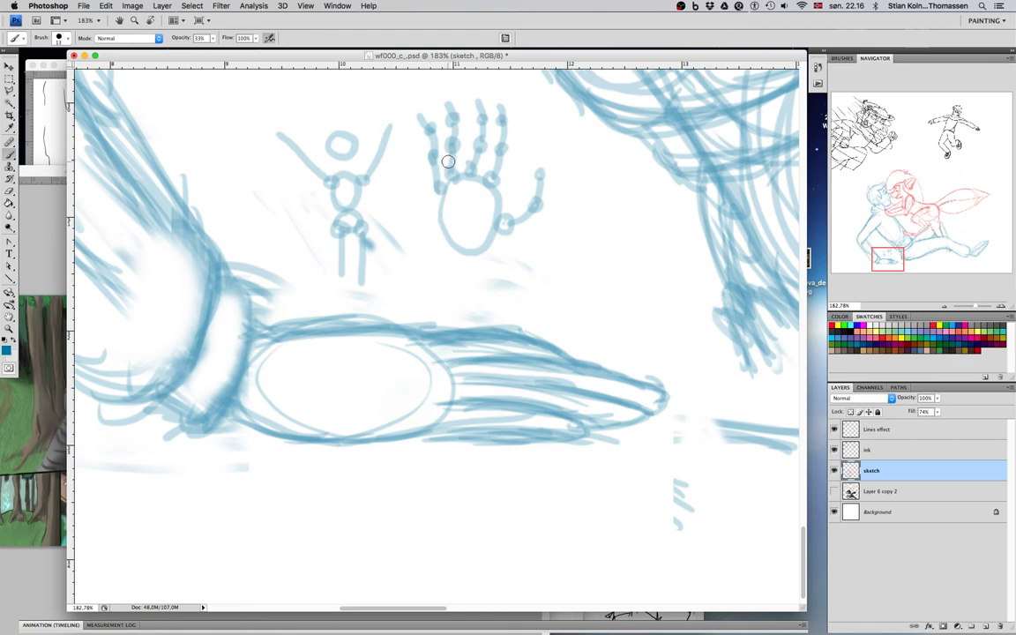
Step: Add knee and elbow joints, feet and round hands to the small schematic figure, plus a short arc above the schematic hand
click(341, 269)
click(363, 275)
mouse_move(339, 271)
mouse_down()
mouse_move(329, 288)
mouse_move(374, 279)
mouse_move(368, 296)
mouse_move(388, 290)
mouse_up()
drag(374, 161, 379, 147)
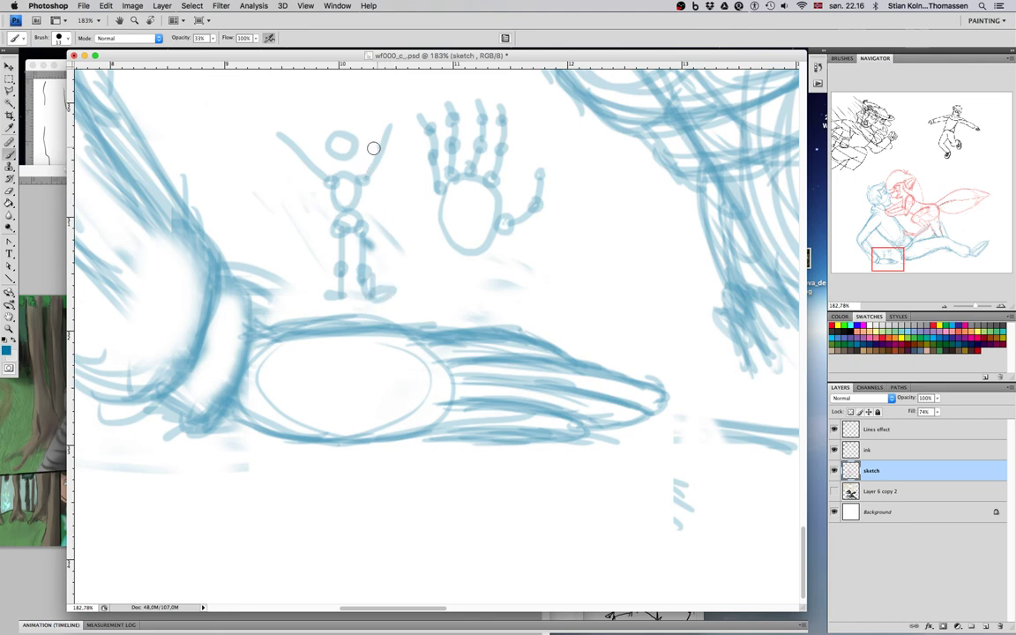
drag(301, 160, 277, 125)
drag(385, 116, 397, 123)
drag(536, 93, 457, 83)
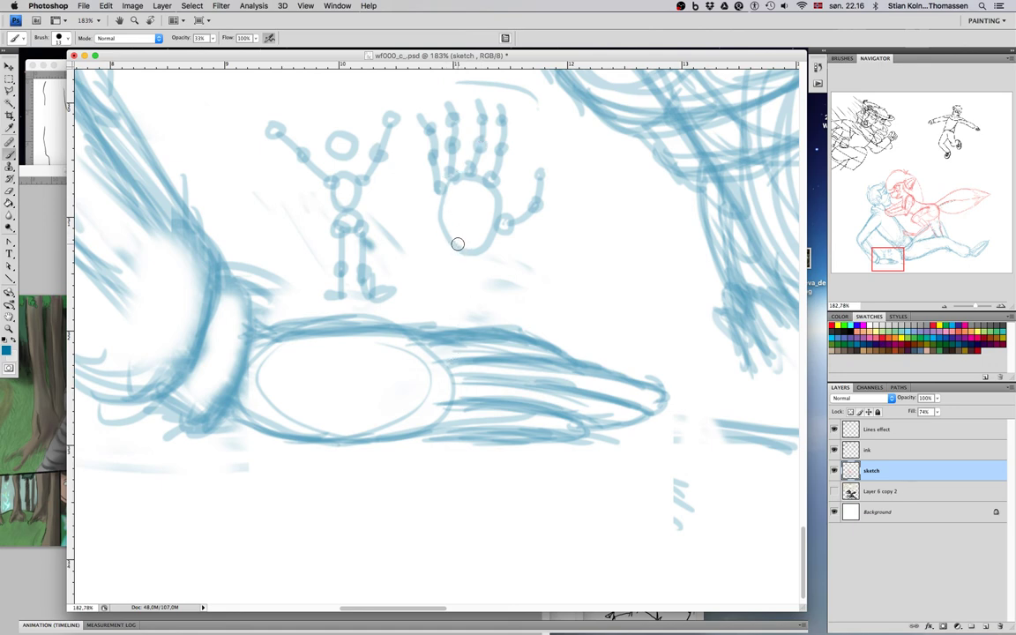
Step: Erase the schematic figure and schematic hand, and darken the lines of the supporting hand's lowest fingers
key(e)
mouse_move(362, 186)
mouse_down()
mouse_move(299, 138)
mouse_move(309, 128)
mouse_move(398, 119)
mouse_move(449, 141)
mouse_move(476, 195)
mouse_move(503, 220)
mouse_move(491, 218)
mouse_move(477, 133)
mouse_move(366, 205)
mouse_move(345, 235)
mouse_move(369, 260)
mouse_move(468, 240)
mouse_up()
key(b)
mouse_move(454, 409)
mouse_down()
mouse_move(512, 388)
mouse_move(490, 389)
mouse_move(561, 426)
mouse_move(534, 398)
mouse_move(568, 425)
mouse_move(546, 440)
mouse_move(554, 445)
mouse_move(526, 422)
mouse_move(546, 446)
mouse_move(517, 427)
mouse_move(460, 432)
mouse_move(462, 422)
mouse_move(504, 423)
mouse_move(543, 439)
mouse_up()
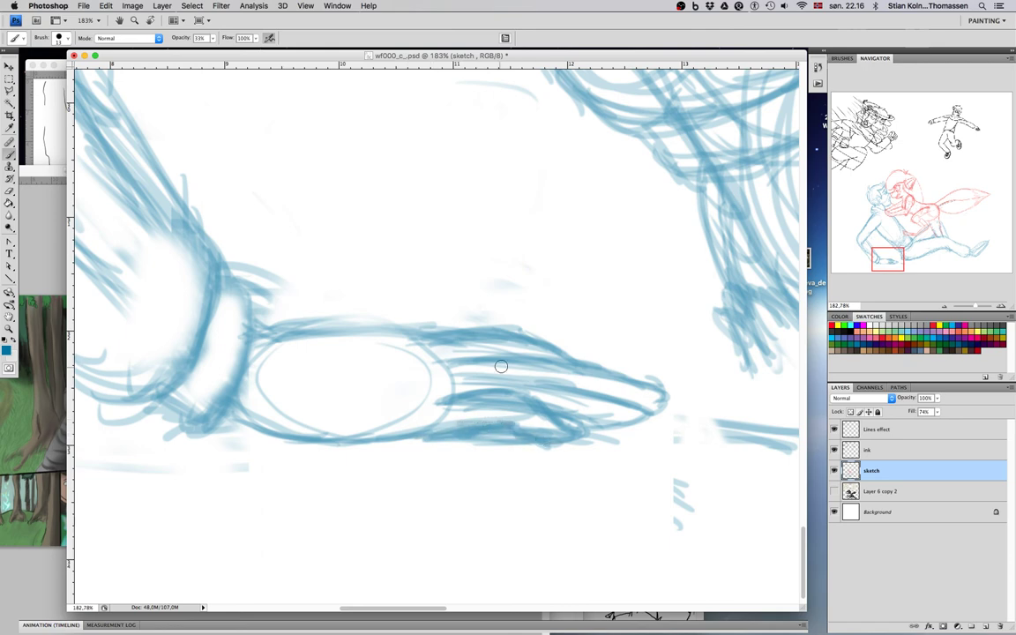
right_click(504, 364)
click(581, 446)
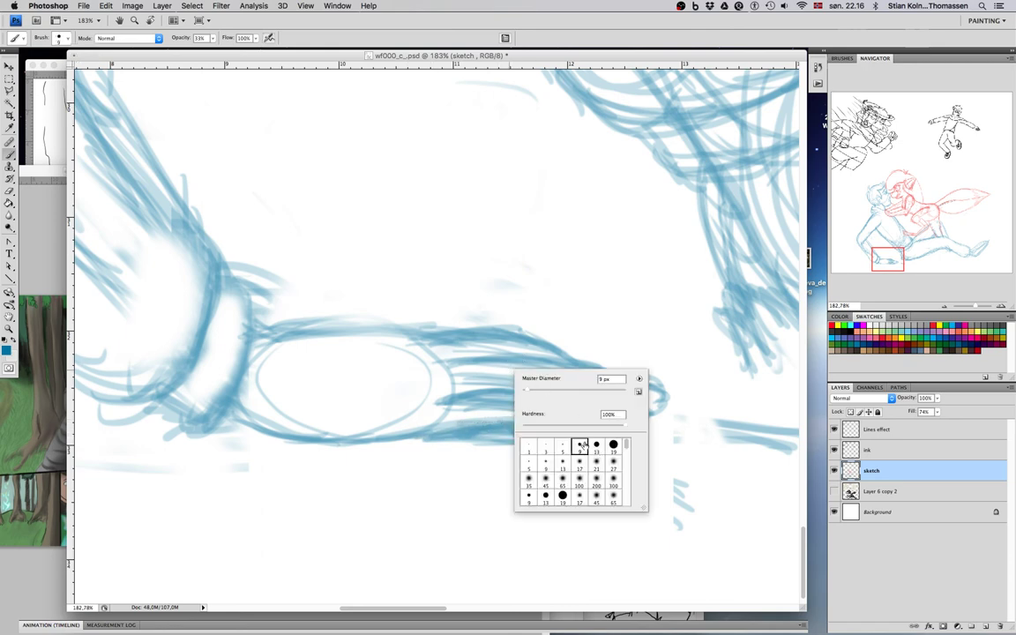
click(596, 446)
key(Escape)
Step: Set the eraser to a hard 19 px tip and carve out the lowest fingertip and the spaces along the supporting hand's fingers
key(e)
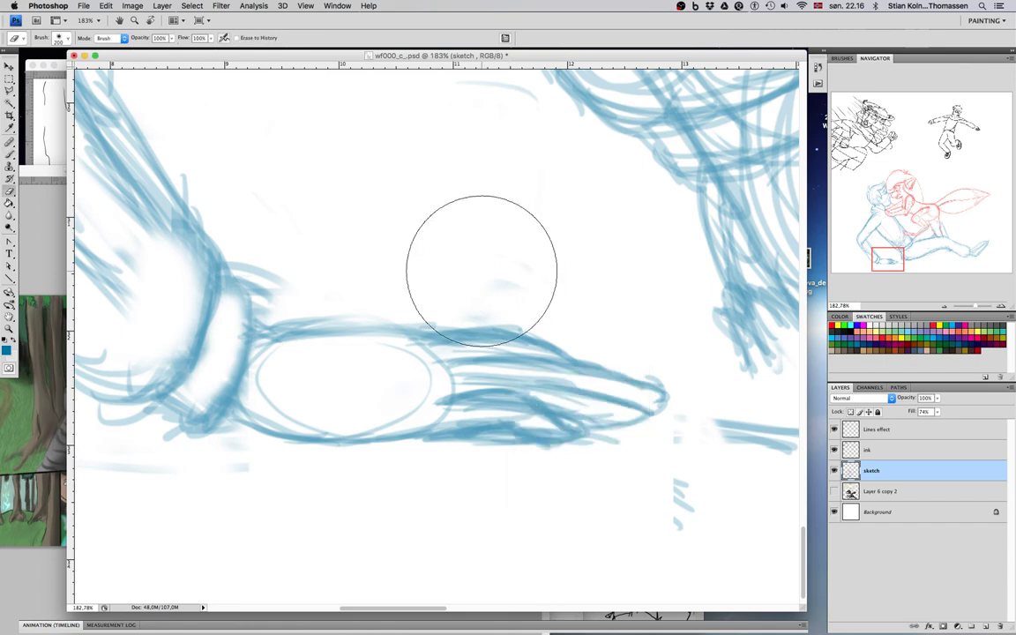
right_click(484, 269)
click(582, 346)
click(597, 345)
key(Return)
mouse_move(491, 408)
mouse_down()
mouse_move(549, 433)
mouse_move(524, 422)
mouse_up()
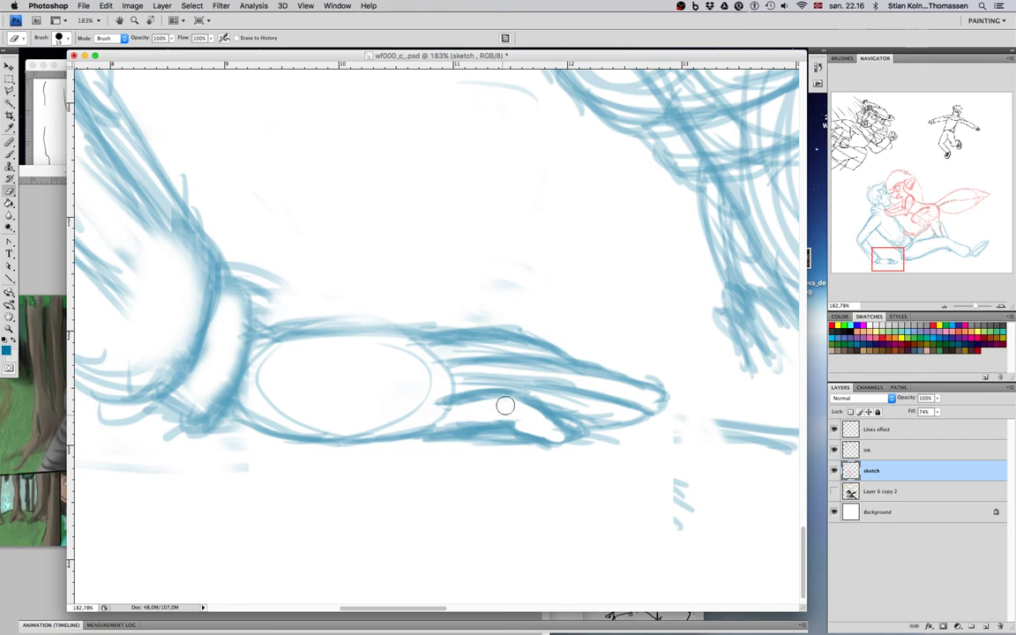
mouse_move(465, 379)
mouse_down()
mouse_move(535, 388)
mouse_move(563, 411)
mouse_move(646, 425)
mouse_move(648, 413)
mouse_move(551, 379)
mouse_move(605, 367)
mouse_up()
Step: Redraw the supporting hand's middle fingers with curved outlines and strengthen the line along the uppermost finger
key(b)
mouse_move(453, 373)
mouse_down()
mouse_move(492, 365)
mouse_move(443, 374)
mouse_move(530, 364)
mouse_move(520, 359)
mouse_move(629, 411)
mouse_move(584, 424)
mouse_move(630, 419)
mouse_move(545, 401)
mouse_move(591, 426)
mouse_up()
drag(544, 400, 608, 413)
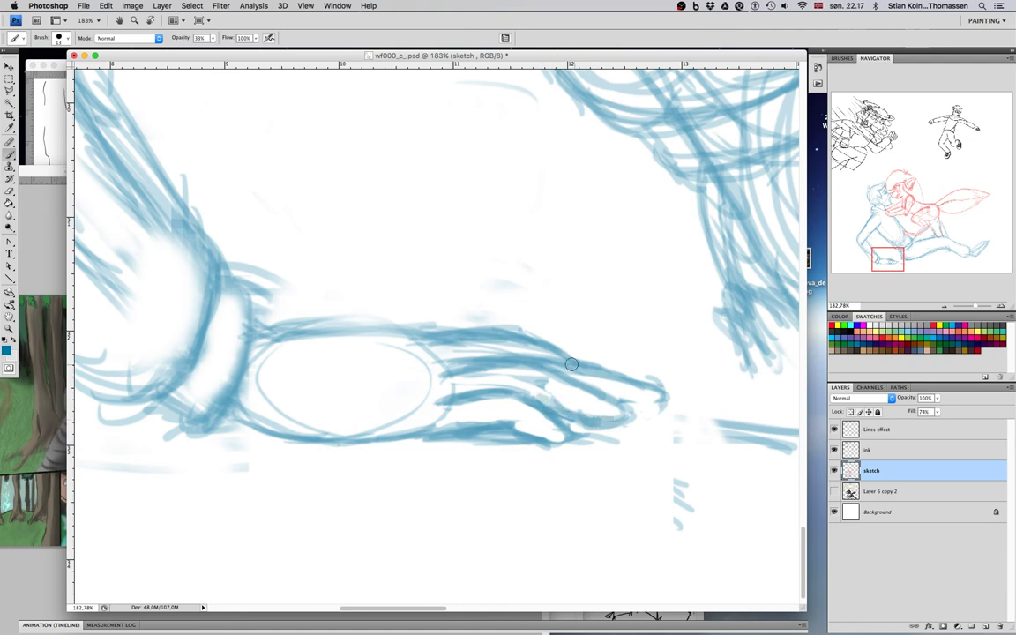
drag(440, 352, 546, 352)
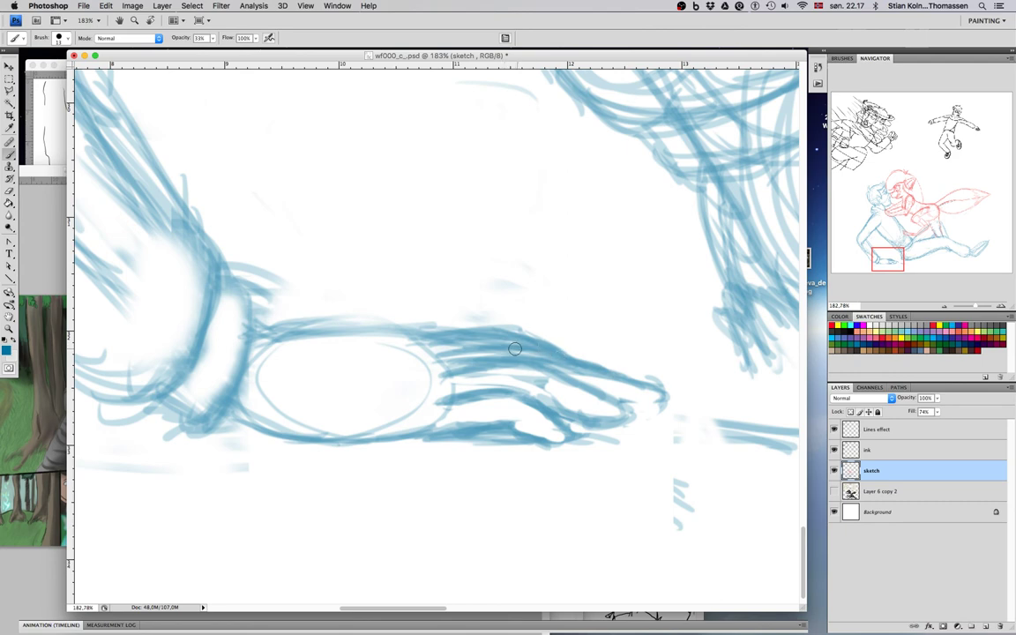
Step: Clean up and round off the uppermost finger, reinforce its base, and erase the palm oval's construction lines near the knuckles
key(e)
mouse_move(460, 364)
mouse_down()
mouse_move(448, 363)
mouse_move(556, 362)
mouse_move(598, 380)
mouse_move(621, 370)
mouse_move(642, 385)
mouse_move(656, 381)
mouse_move(626, 381)
mouse_move(637, 388)
mouse_move(621, 393)
mouse_move(647, 403)
mouse_move(573, 364)
mouse_move(583, 356)
mouse_up()
key(b)
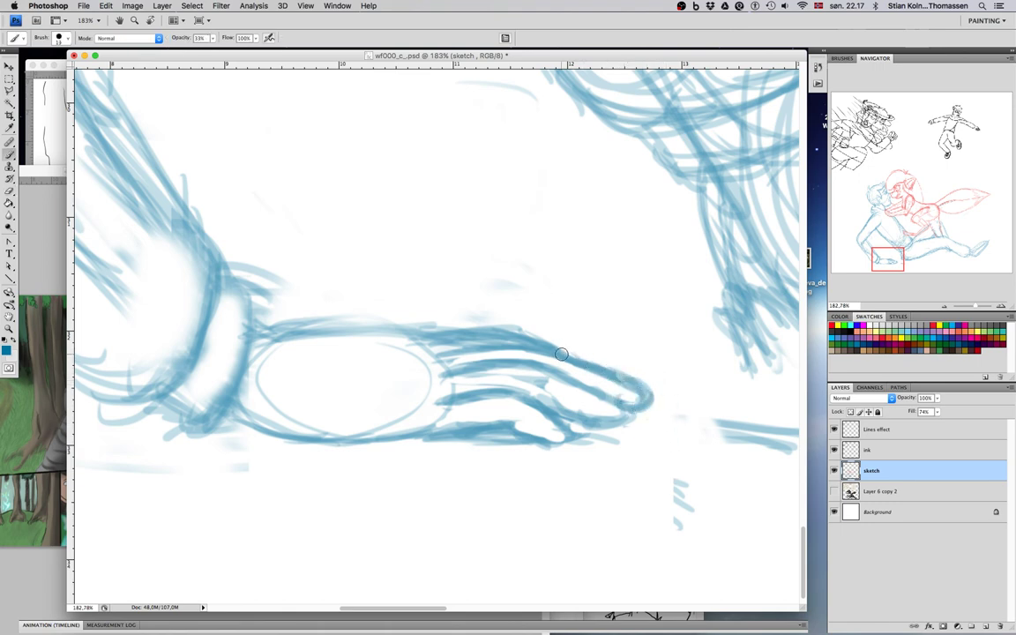
drag(434, 347, 503, 342)
key(e)
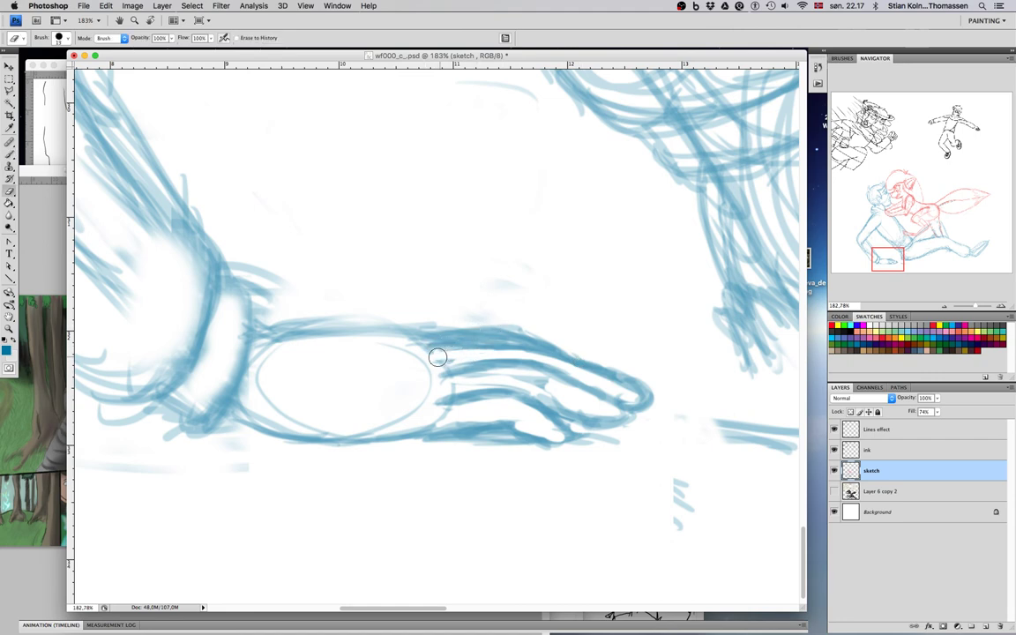
drag(446, 358, 425, 357)
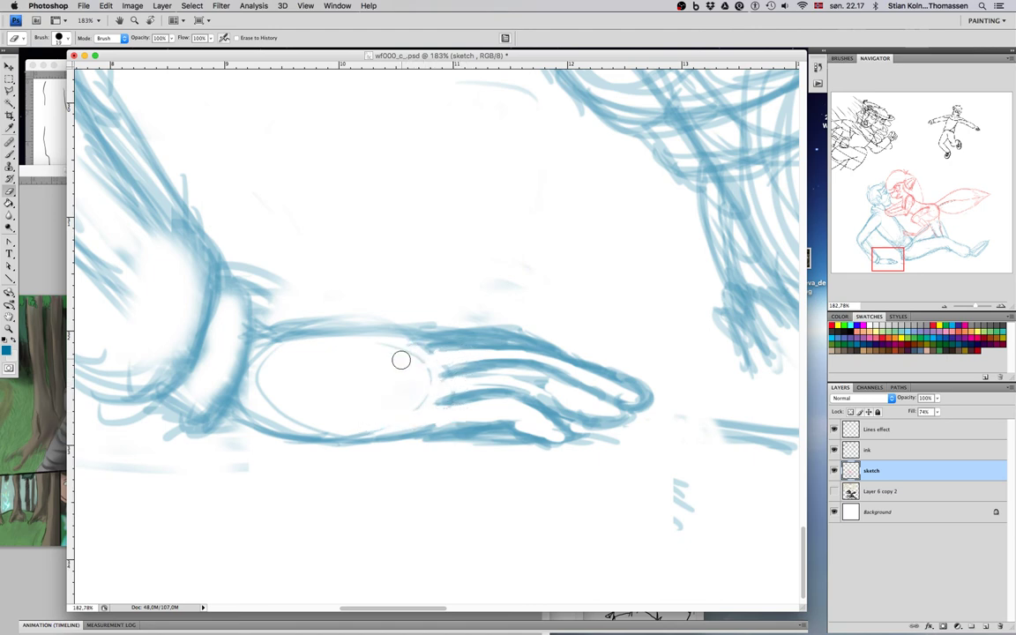
Step: Select the supporting hand's fingers, shift them slightly toward the wrist to shorten the hand, and deselect
scroll(368, 408, up, 3)
scroll(360, 401, down, 5)
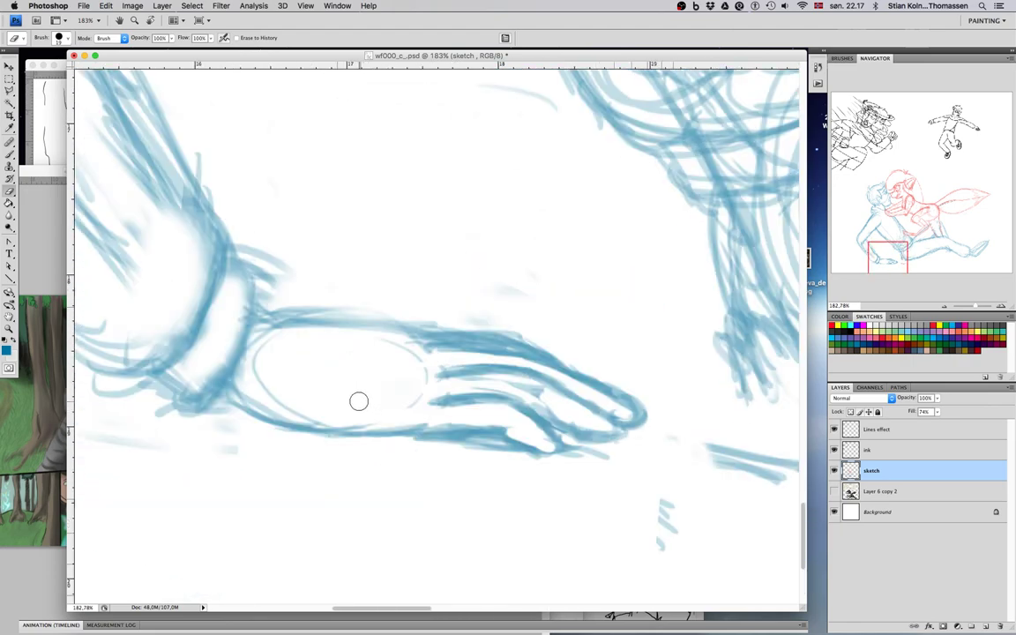
scroll(362, 404, up, 3)
scroll(363, 408, down, 6)
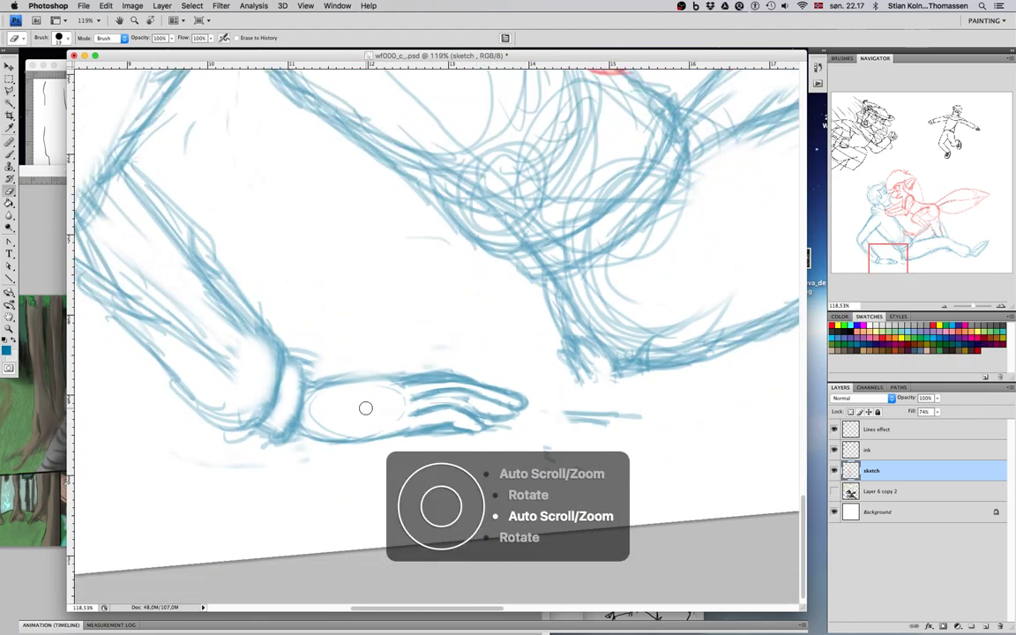
scroll(363, 407, down, 6)
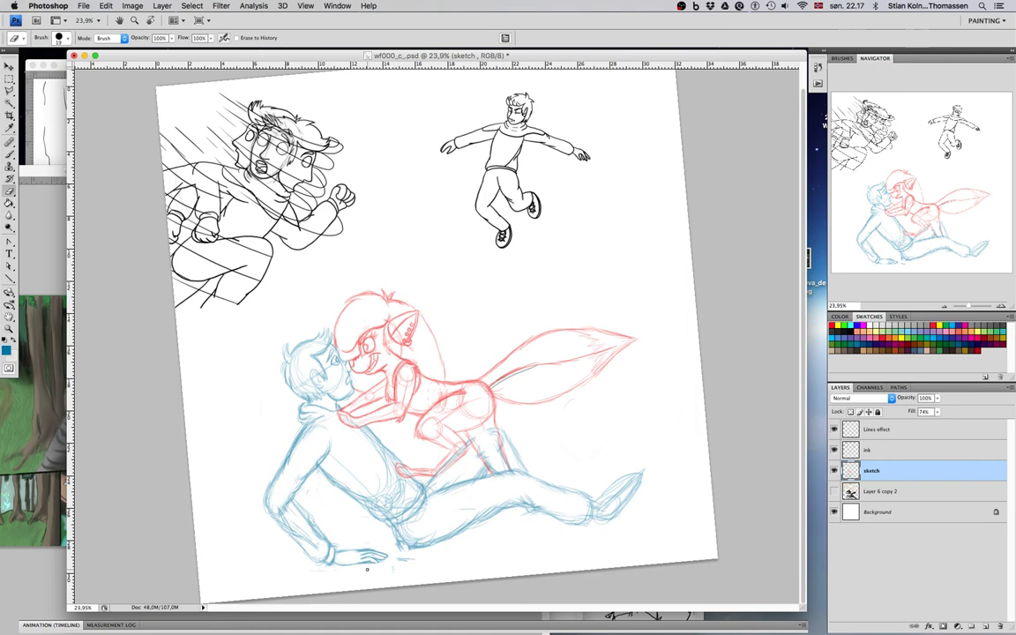
scroll(370, 563, up, 5)
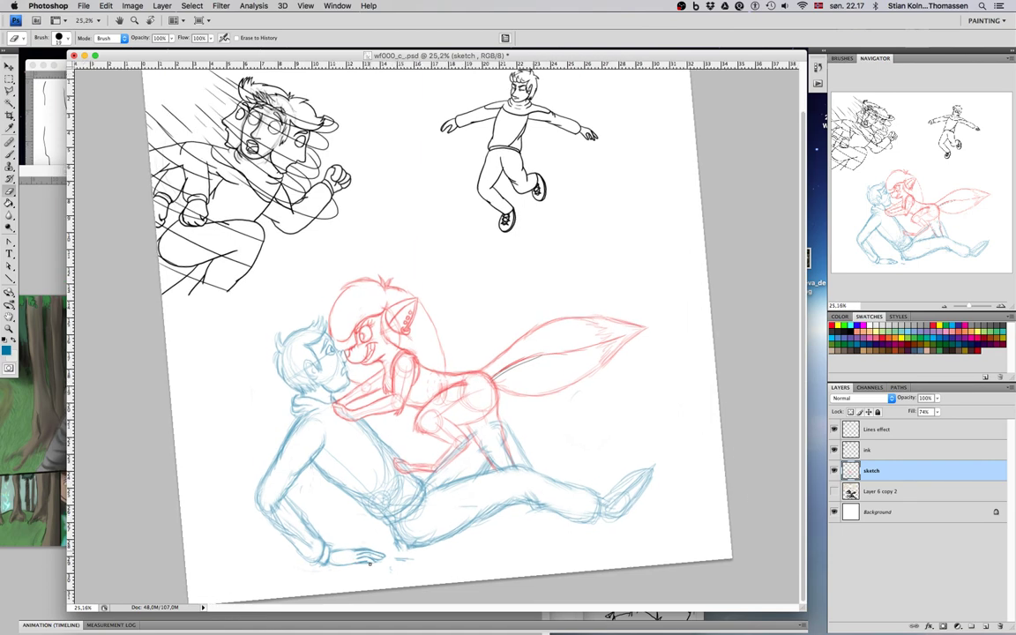
scroll(357, 529, up, 1)
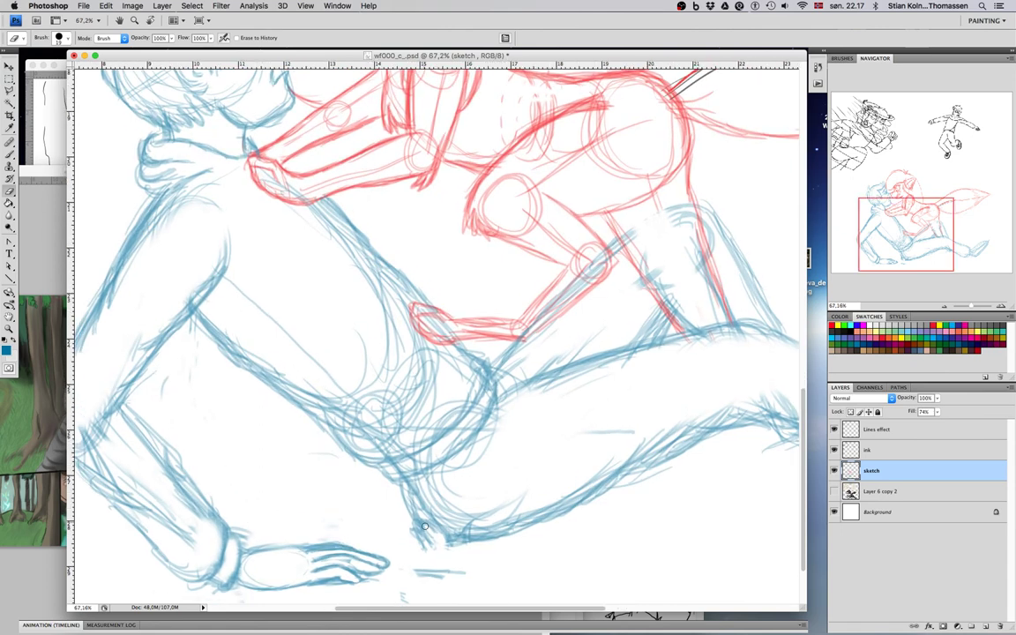
key(m)
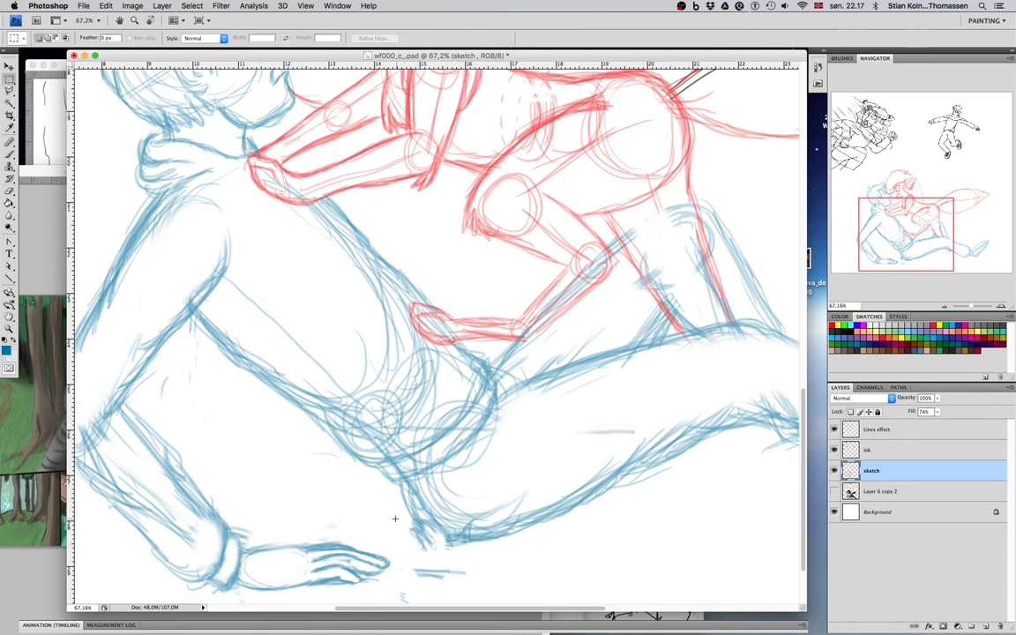
drag(315, 603, 310, 599)
key(v)
drag(362, 533, 343, 551)
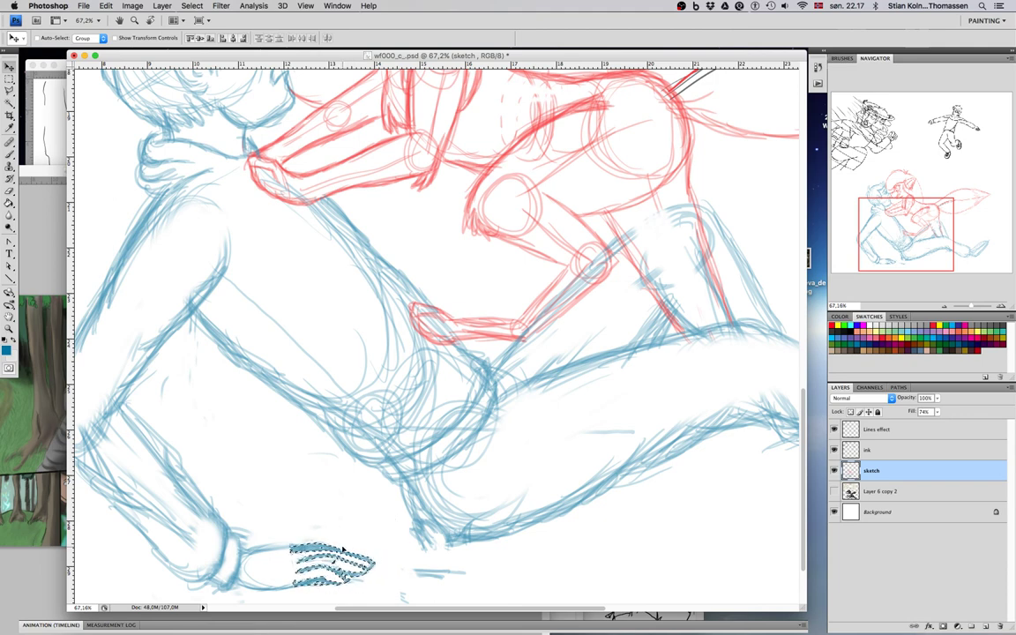
key(m)
key(ctrl+d)
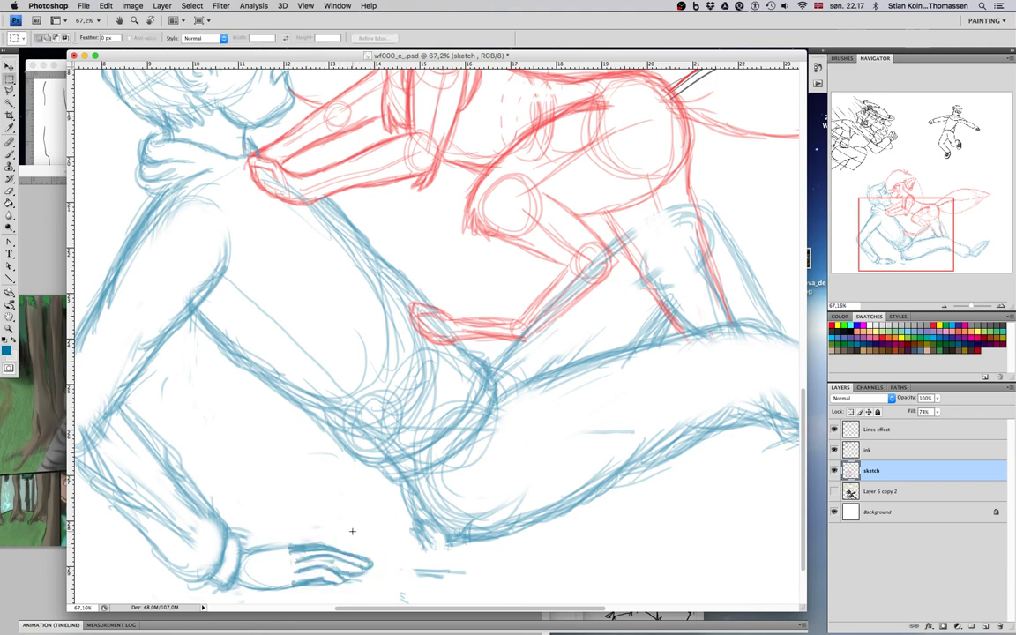
Step: Tidy the join between the shifted fingers and the palm, and add short grass strokes on the ground below the man's hips
key(b)
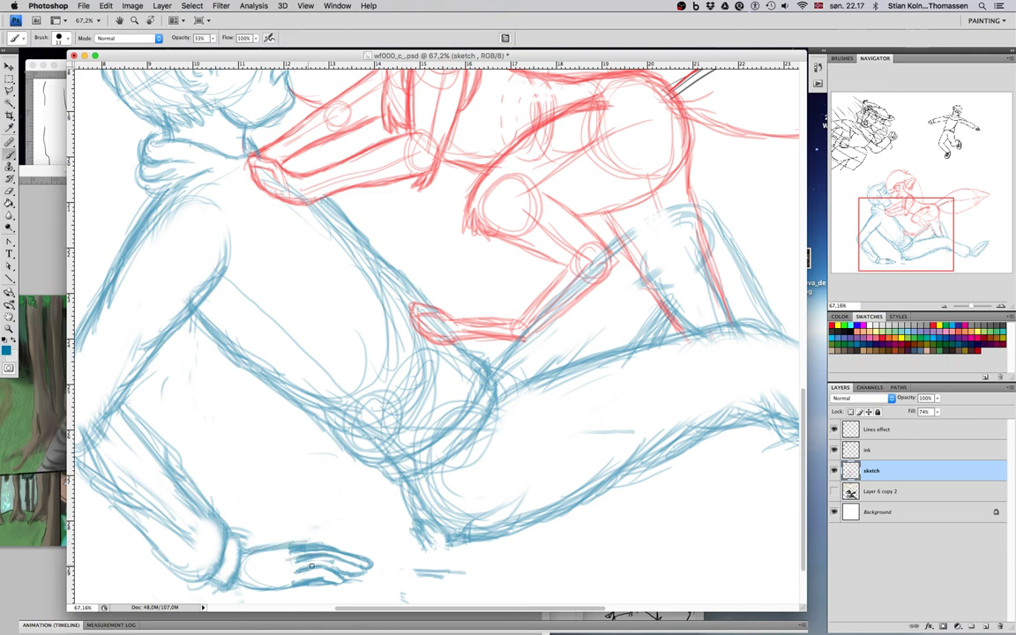
key(e)
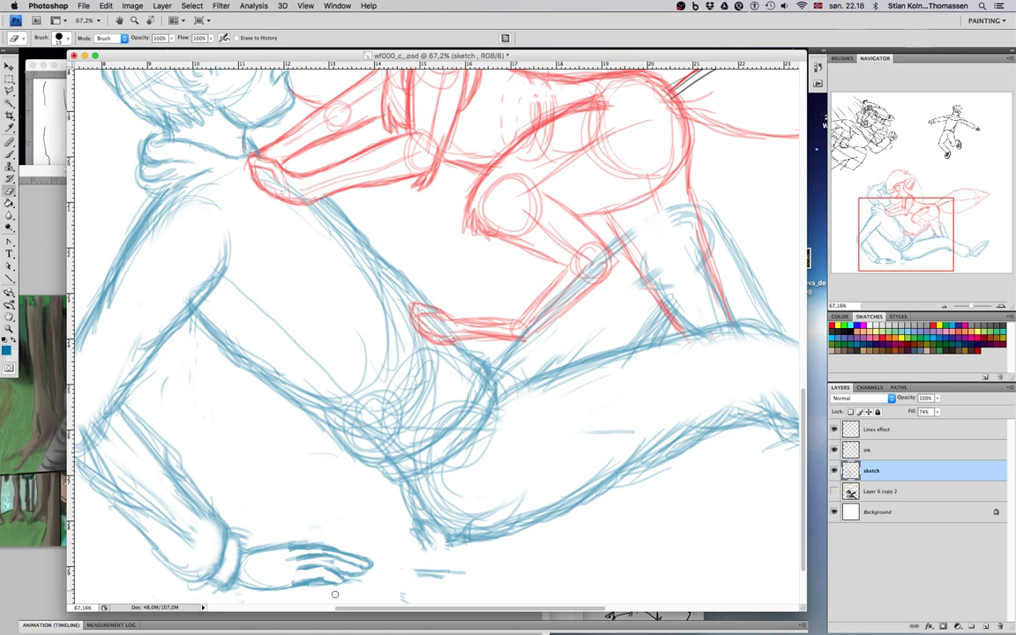
key(b)
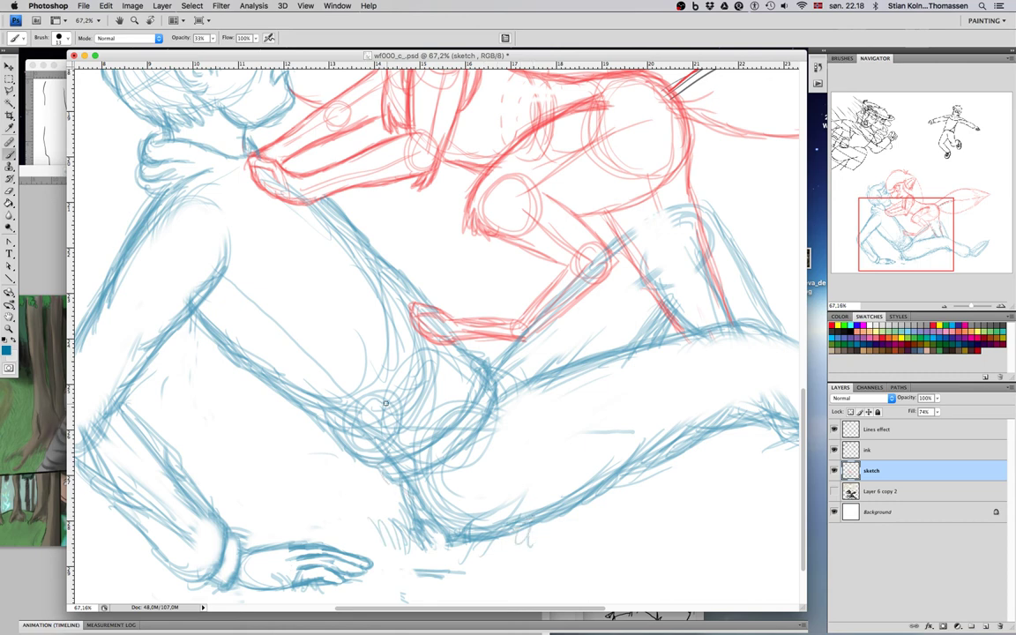
Step: Reinforce the curved lower edge of the blue man's torso from the lower back around to the hip
key(e)
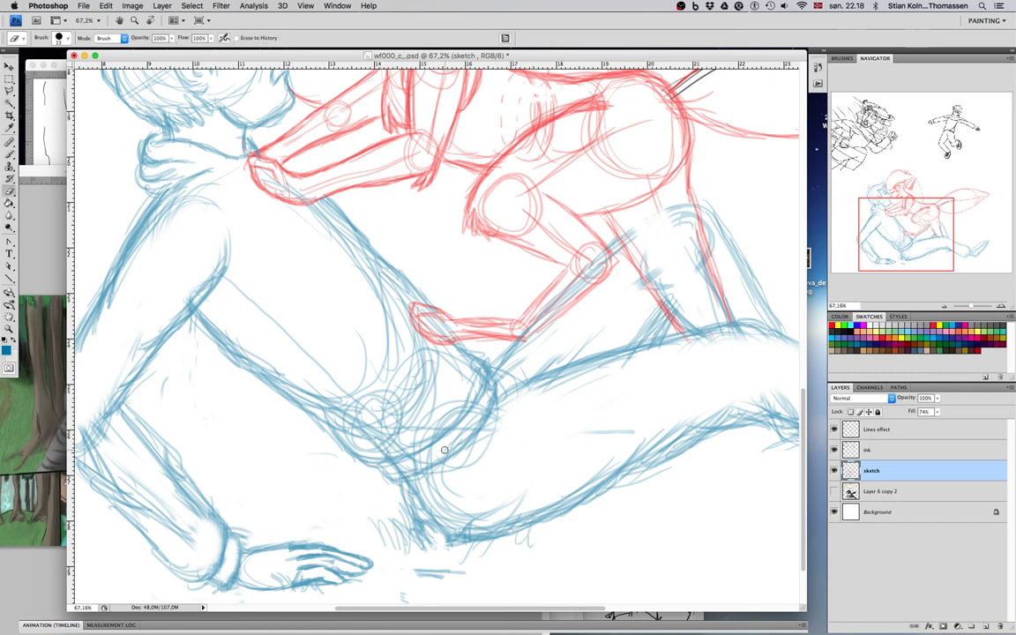
key(n)
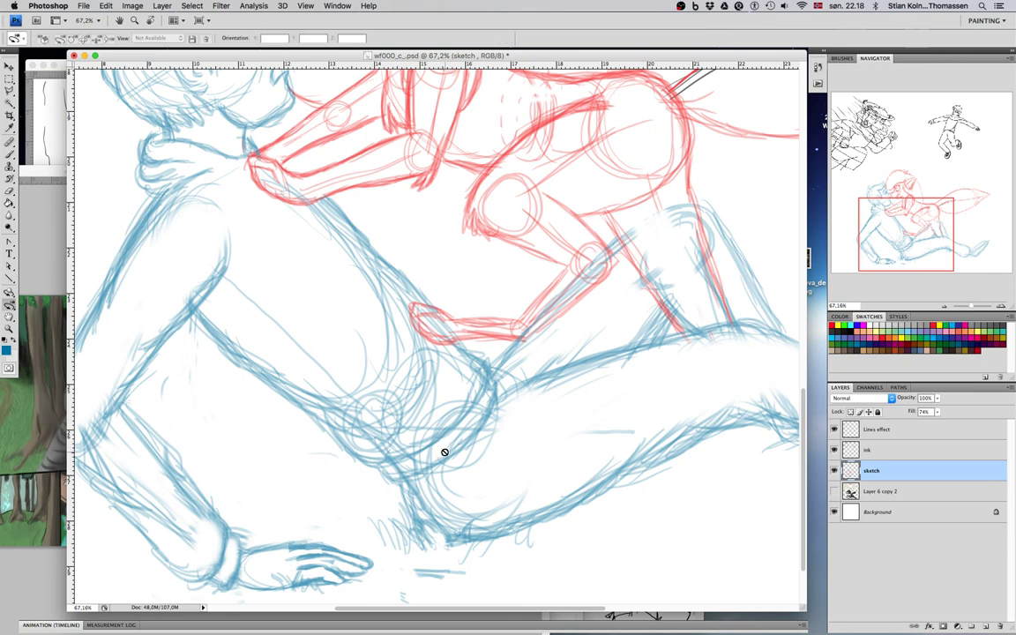
key(b)
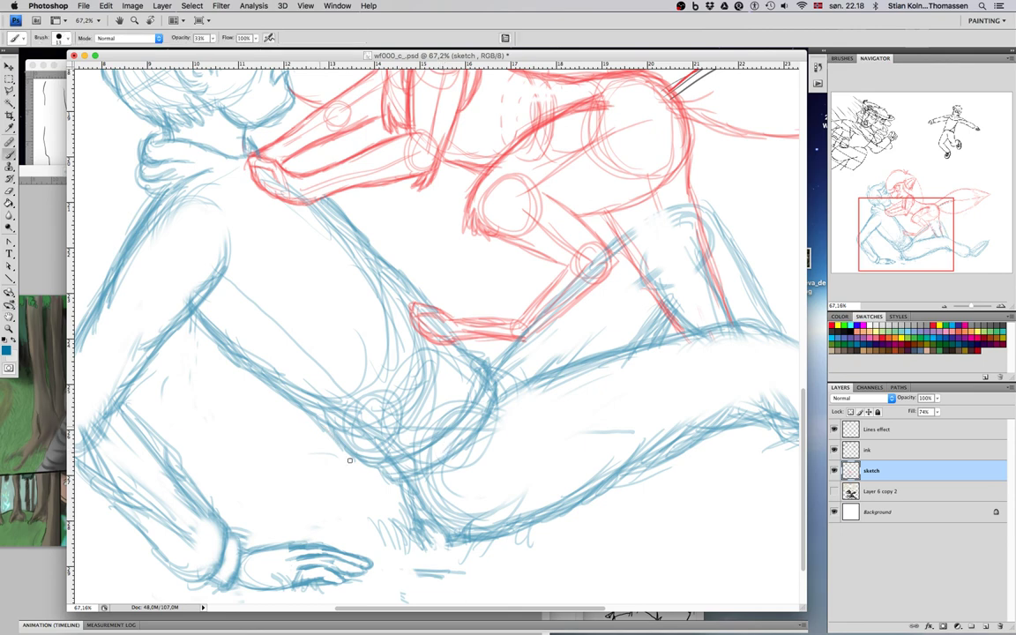
mouse_move(369, 434)
mouse_down()
mouse_move(402, 418)
mouse_move(467, 416)
mouse_up()
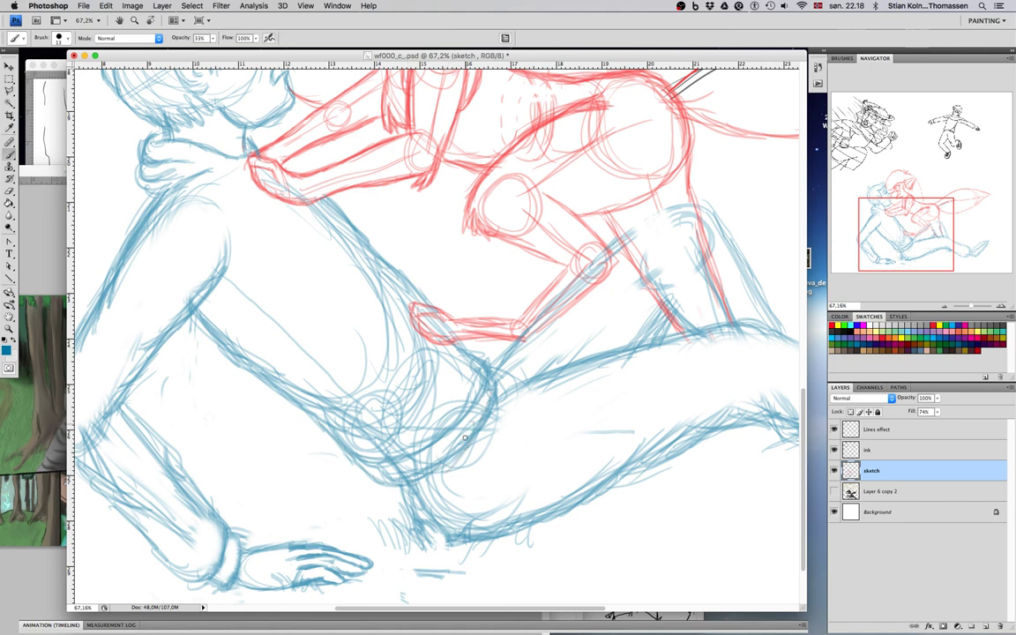
Step: Enlarge the eraser to 106 px and erase the construction circles and scribbles inside the blue man's lower torso
key(e)
mouse_move(357, 401)
mouse_down()
mouse_move(341, 380)
mouse_move(348, 405)
mouse_up()
right_click(410, 431)
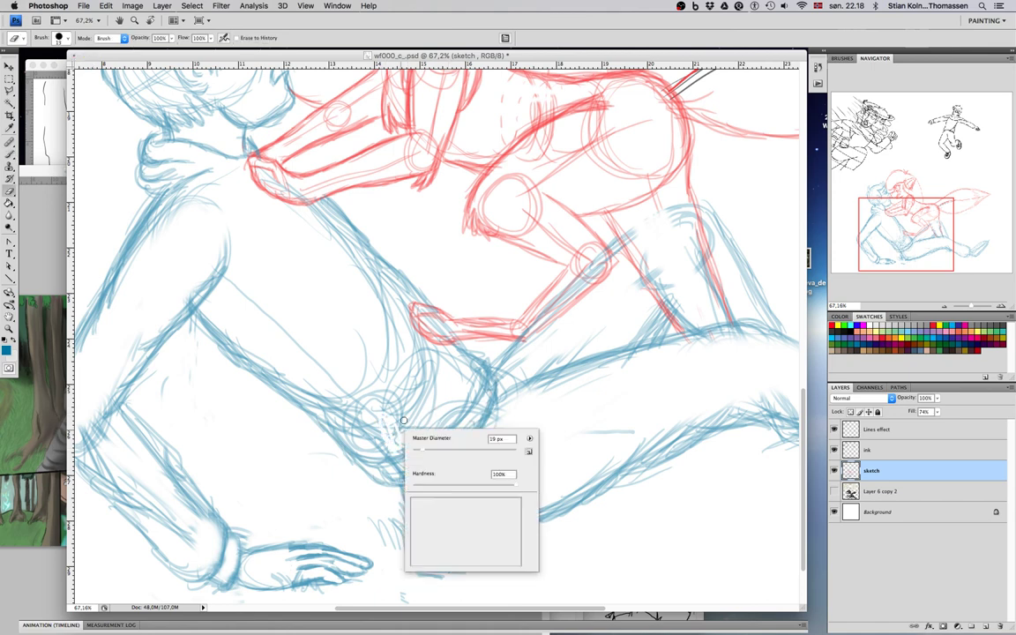
mouse_move(393, 441)
mouse_down()
mouse_move(371, 418)
mouse_move(379, 451)
mouse_move(352, 433)
mouse_move(363, 387)
mouse_move(378, 422)
mouse_move(399, 433)
mouse_move(392, 446)
mouse_move(466, 423)
mouse_move(412, 460)
mouse_move(471, 392)
mouse_move(414, 405)
mouse_move(389, 362)
mouse_move(457, 370)
mouse_move(456, 412)
mouse_move(389, 469)
mouse_up()
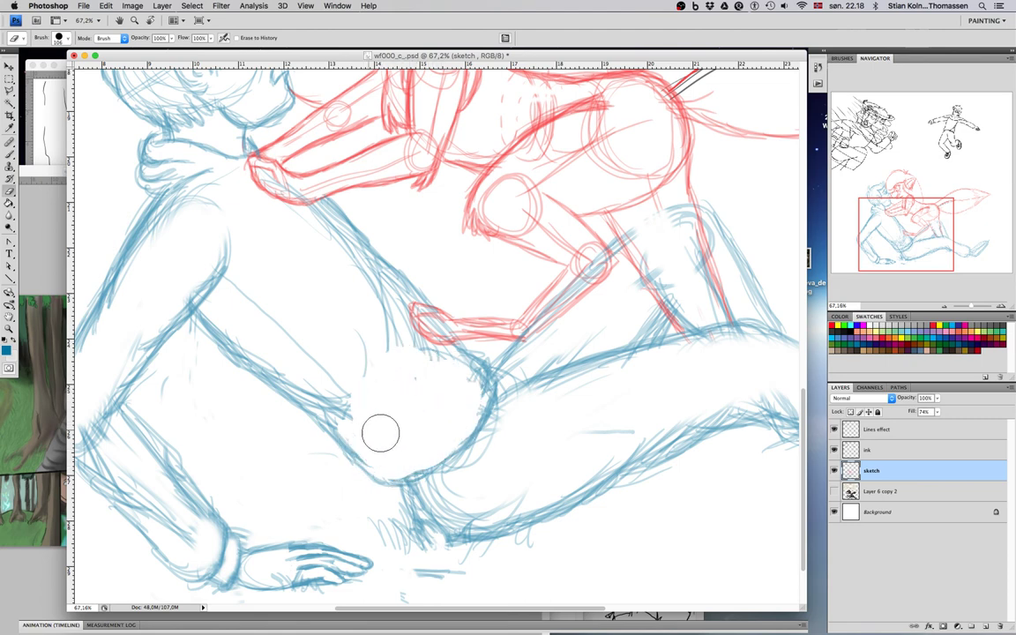
Step: Darken the blue man's waistline with a double curve and fold lines at the back, and erase stray lines inside his torso's front
key(b)
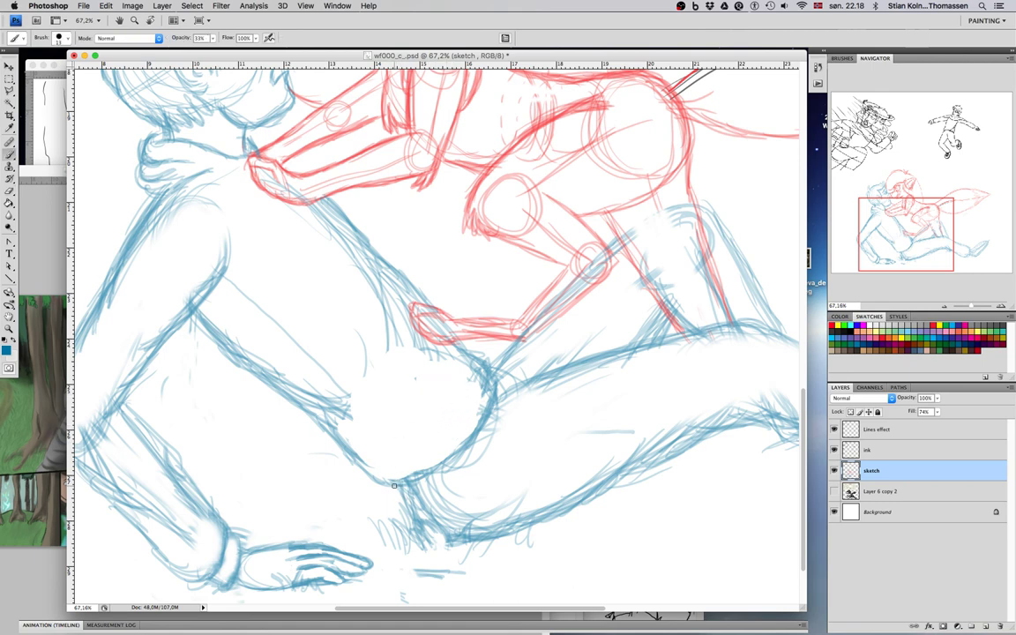
drag(448, 483, 501, 405)
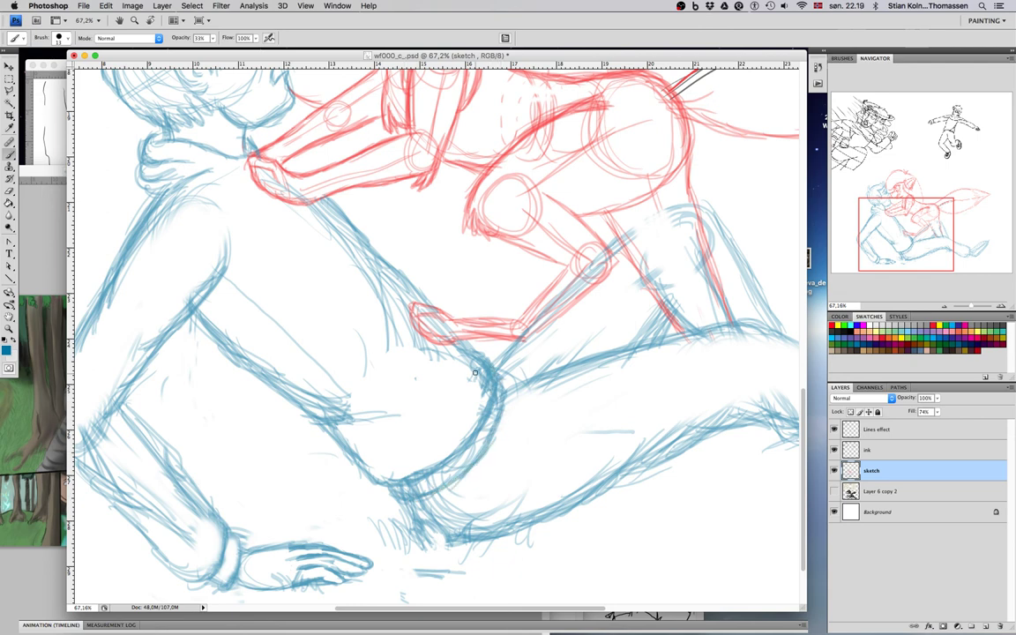
key(e)
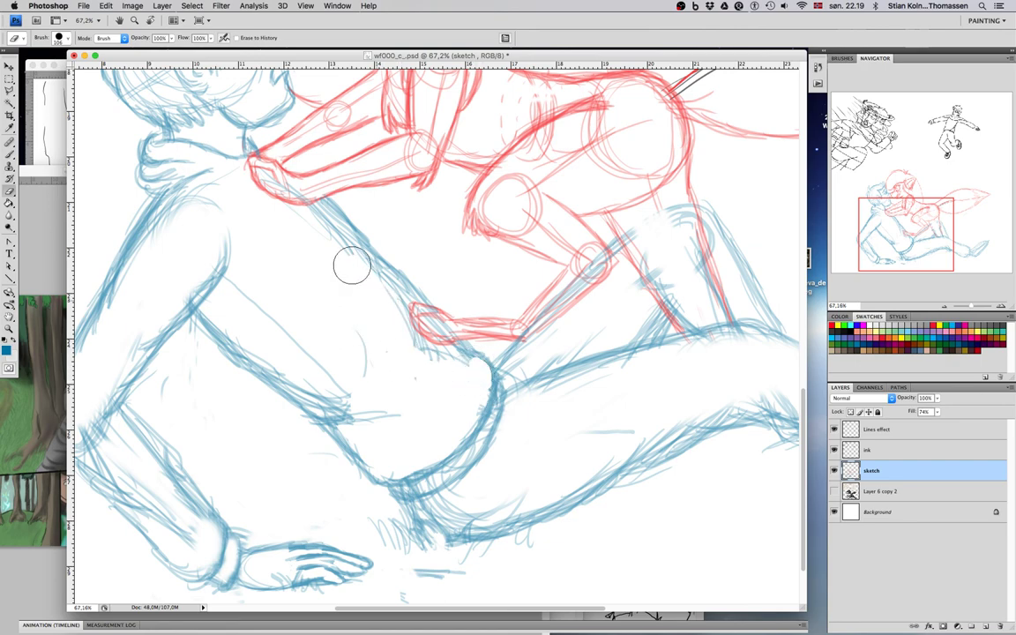
drag(333, 338, 422, 443)
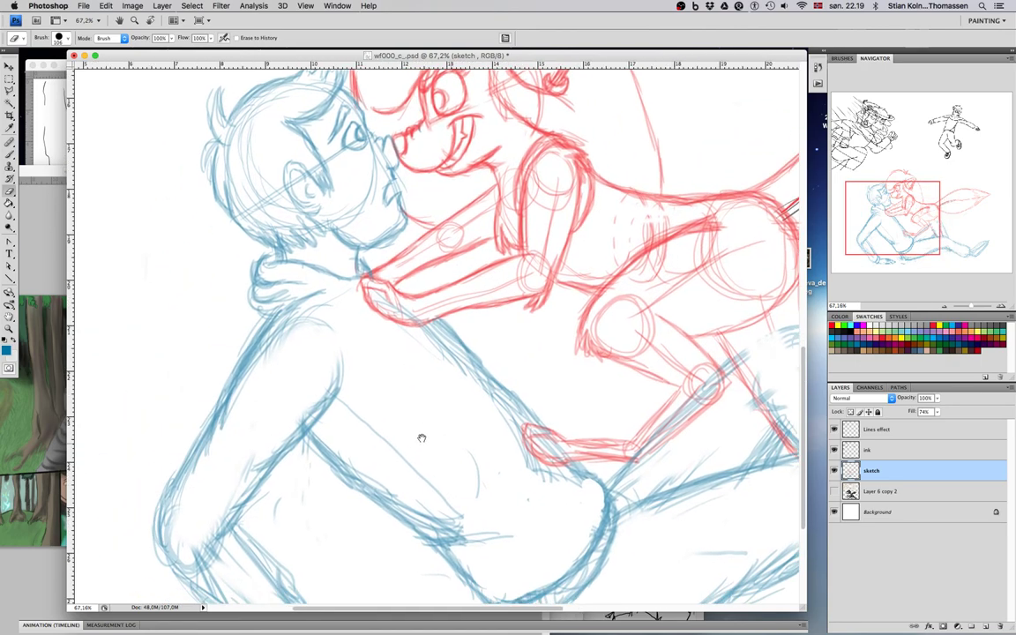
Step: Erase the construction scribbles on the blue man's shoulder and sketch the curved seam around the shoulder and upper arm
mouse_move(297, 320)
mouse_down()
mouse_move(248, 370)
mouse_move(280, 355)
mouse_up()
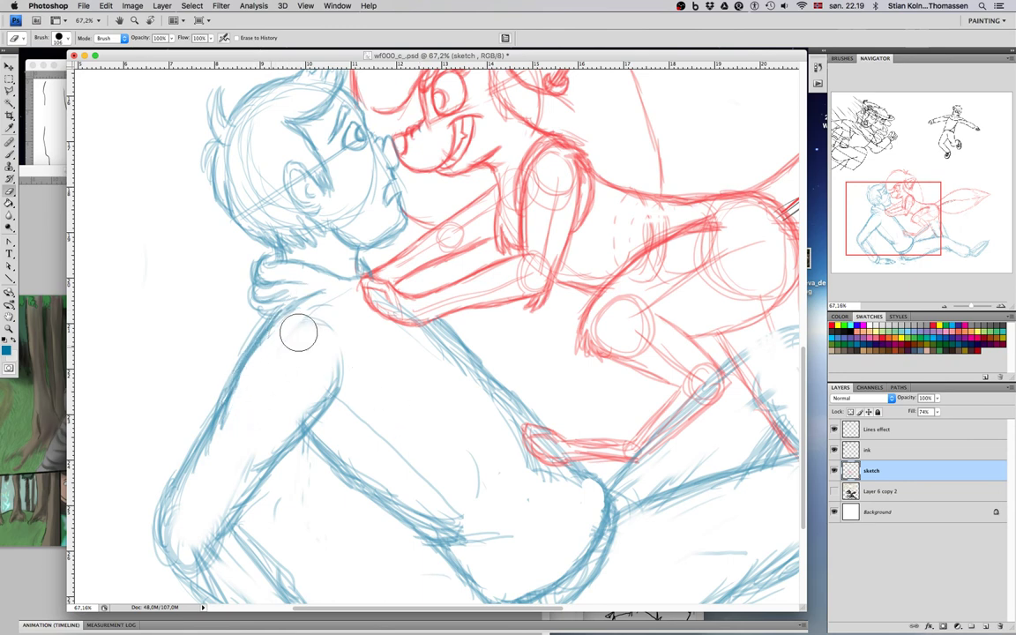
key(b)
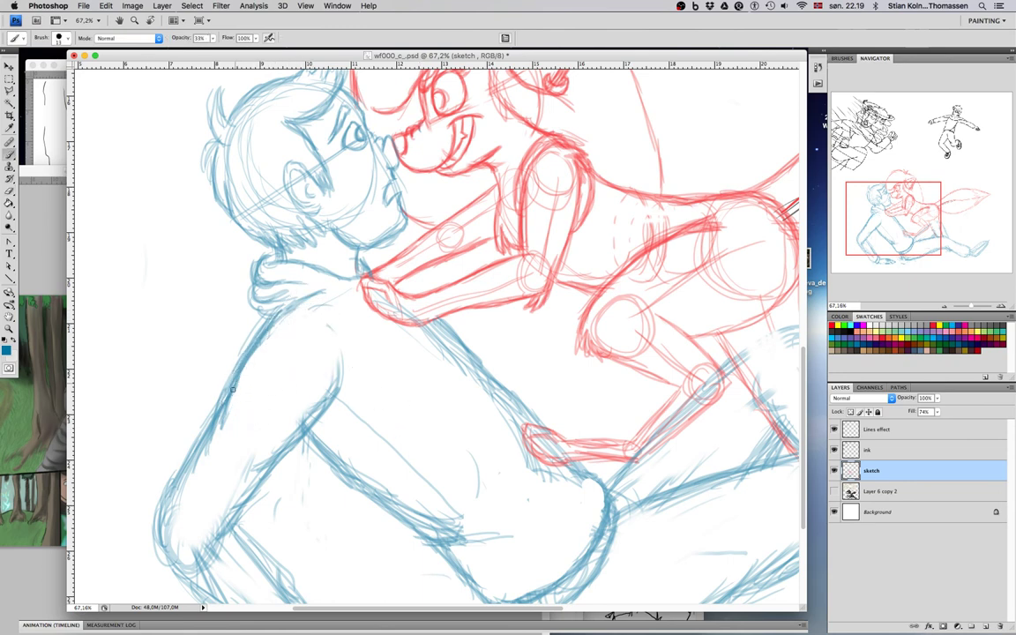
mouse_move(271, 406)
mouse_down()
mouse_move(285, 371)
mouse_move(329, 345)
mouse_up()
mouse_move(293, 383)
mouse_down()
mouse_move(371, 323)
mouse_move(316, 350)
mouse_move(377, 321)
mouse_up()
drag(294, 401, 304, 377)
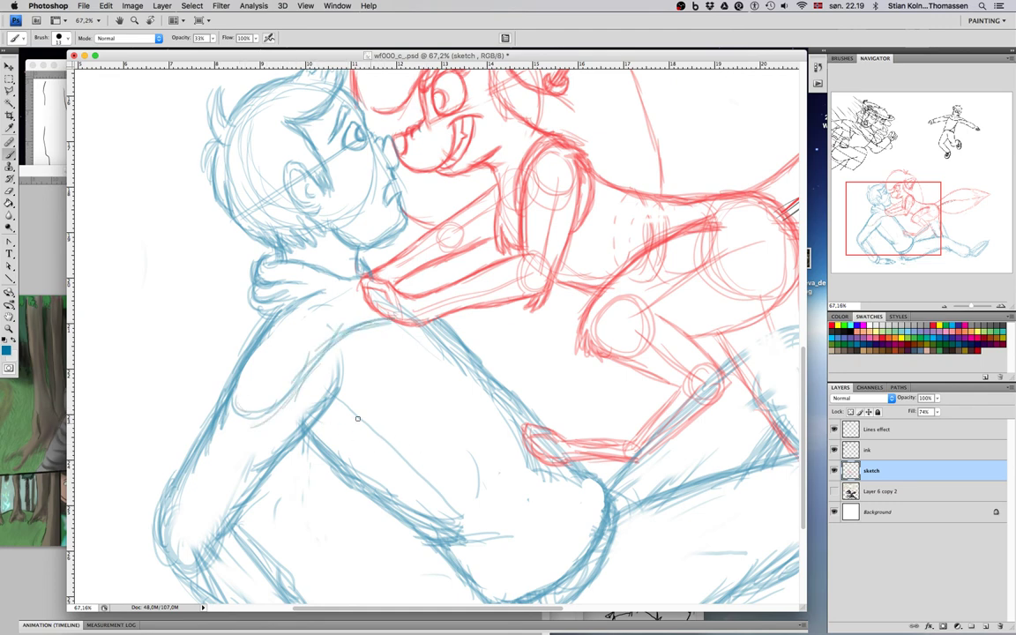
Step: Sketch light fold lines running from the blue man's armpit across his torso toward the waist
drag(336, 456, 421, 455)
mouse_move(317, 434)
mouse_down()
mouse_move(425, 458)
mouse_move(506, 517)
mouse_up()
mouse_move(388, 492)
mouse_down()
mouse_move(440, 494)
mouse_move(394, 485)
mouse_move(573, 534)
mouse_up()
drag(407, 468, 524, 489)
drag(341, 459, 445, 508)
mouse_move(494, 439)
mouse_down()
mouse_move(438, 499)
mouse_move(438, 520)
mouse_up()
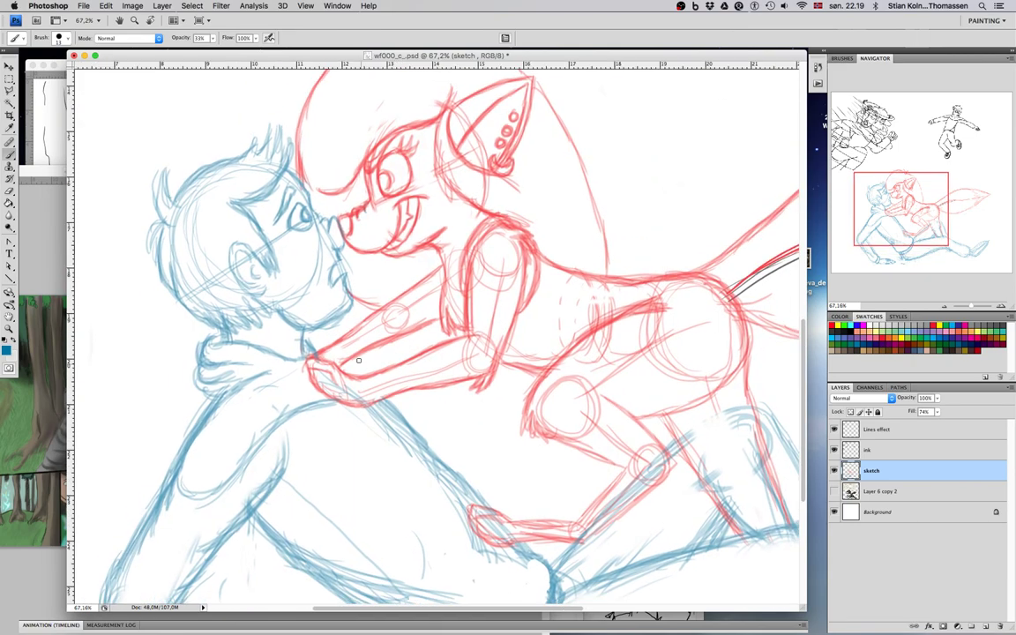
Step: Erase the construction circle and guide lines inside the blue man's head, around the hair, cheek and ear
key(e)
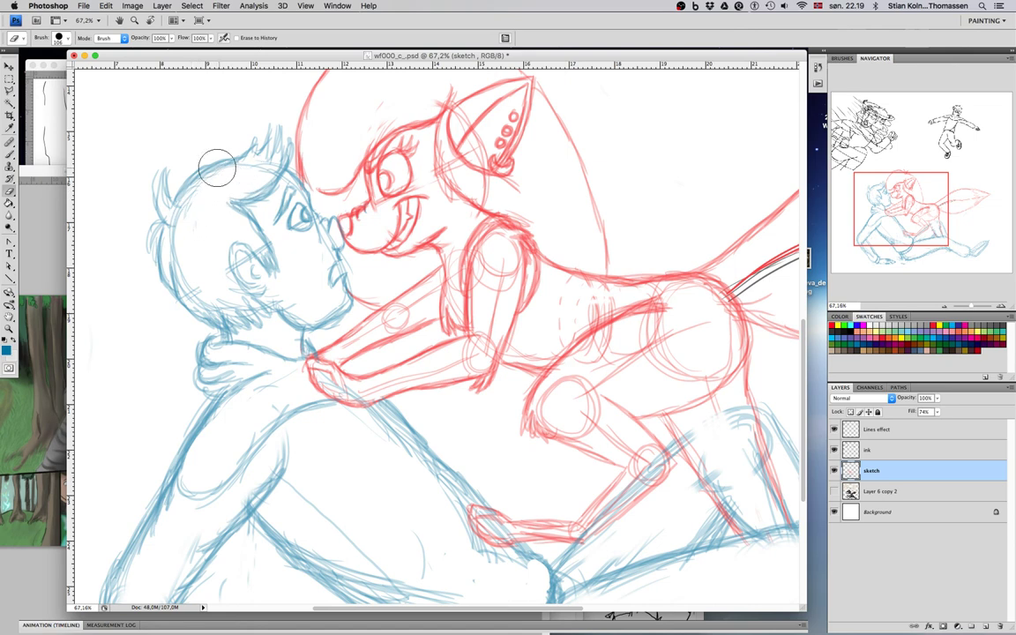
drag(233, 222, 239, 222)
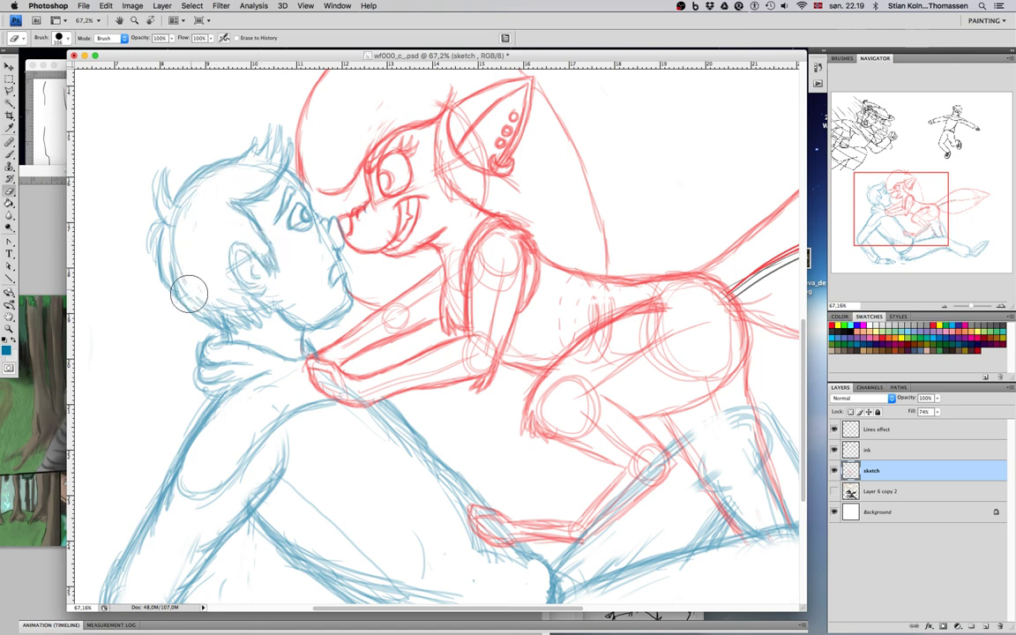
drag(176, 236, 191, 202)
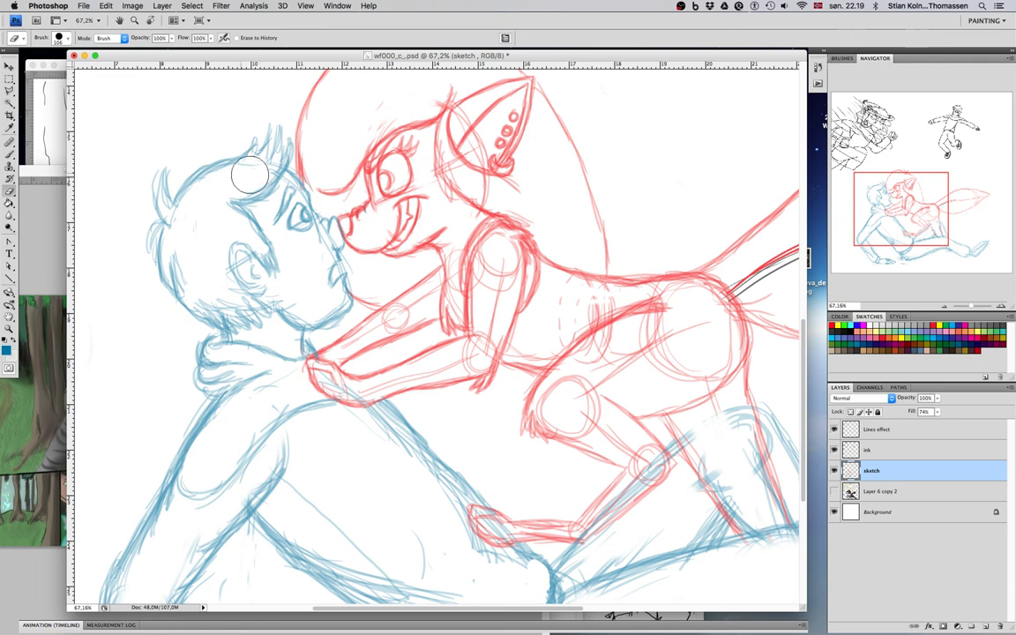
mouse_move(257, 223)
mouse_down()
mouse_move(228, 237)
mouse_move(242, 262)
mouse_move(224, 271)
mouse_move(249, 273)
mouse_up()
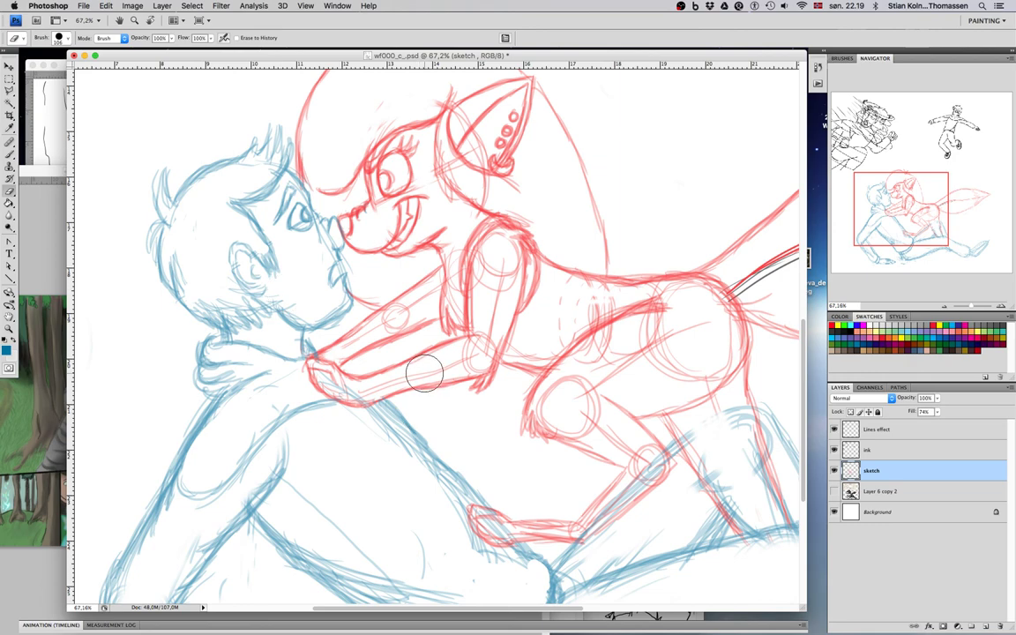
scroll(426, 385, up, 2)
scroll(424, 374, down, 4)
scroll(422, 372, down, 4)
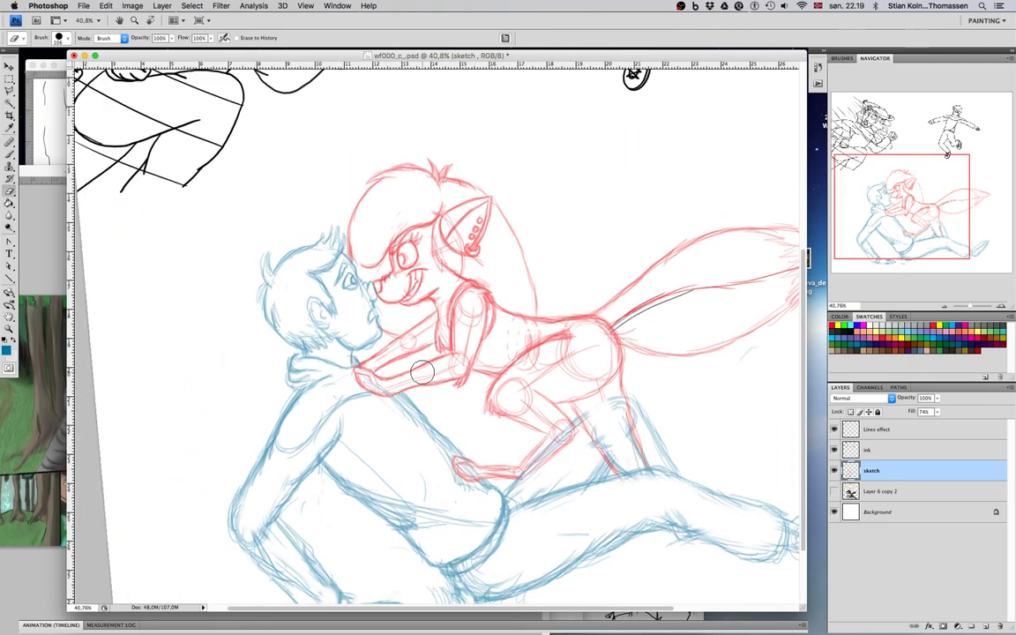
scroll(422, 372, up, 2)
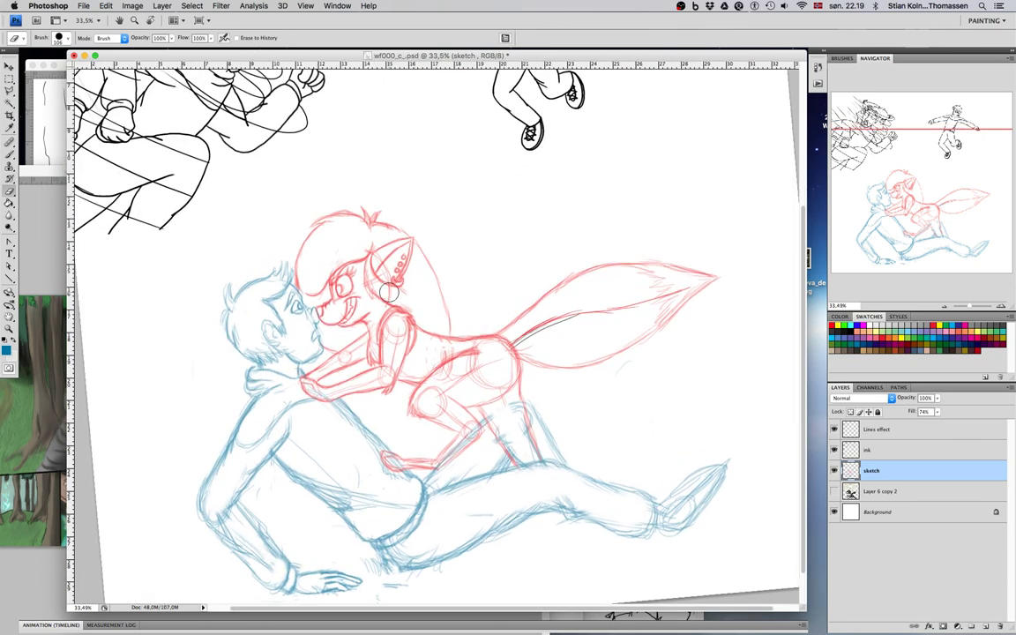
click(350, 263)
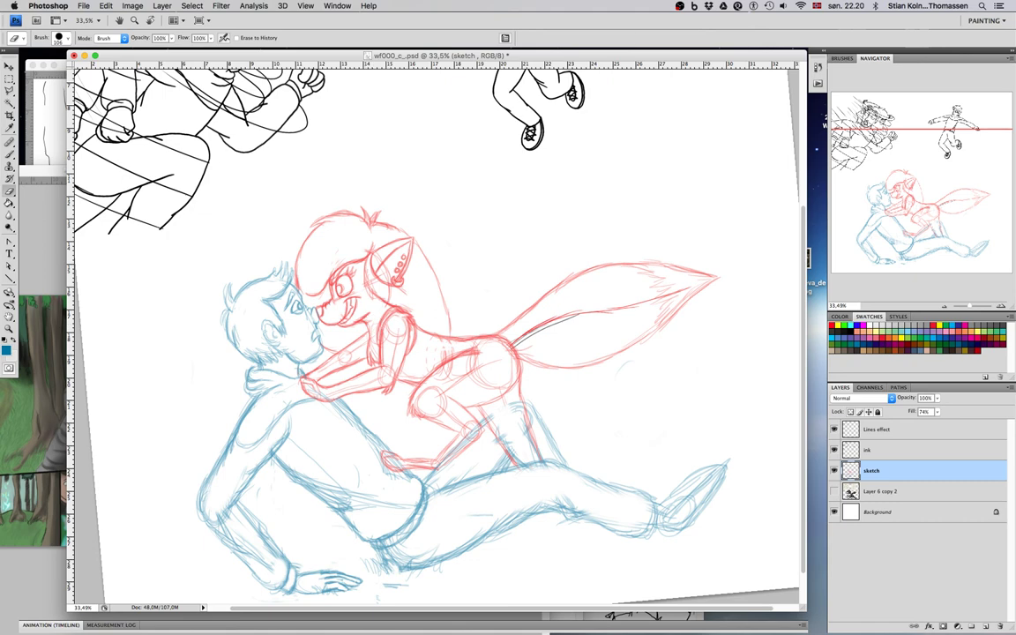
key(super+Tab)
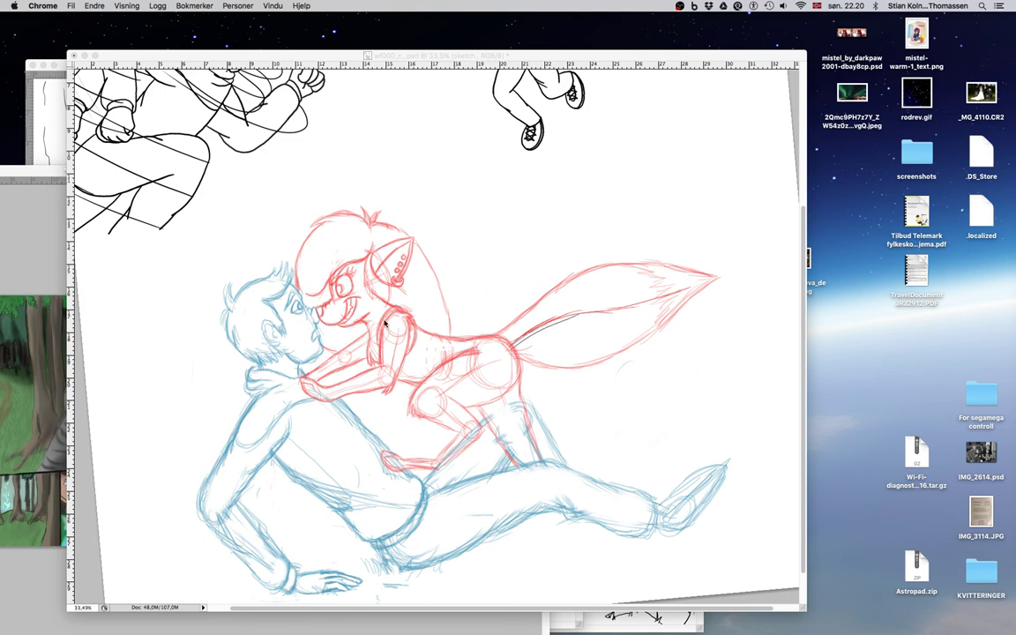
click(526, 220)
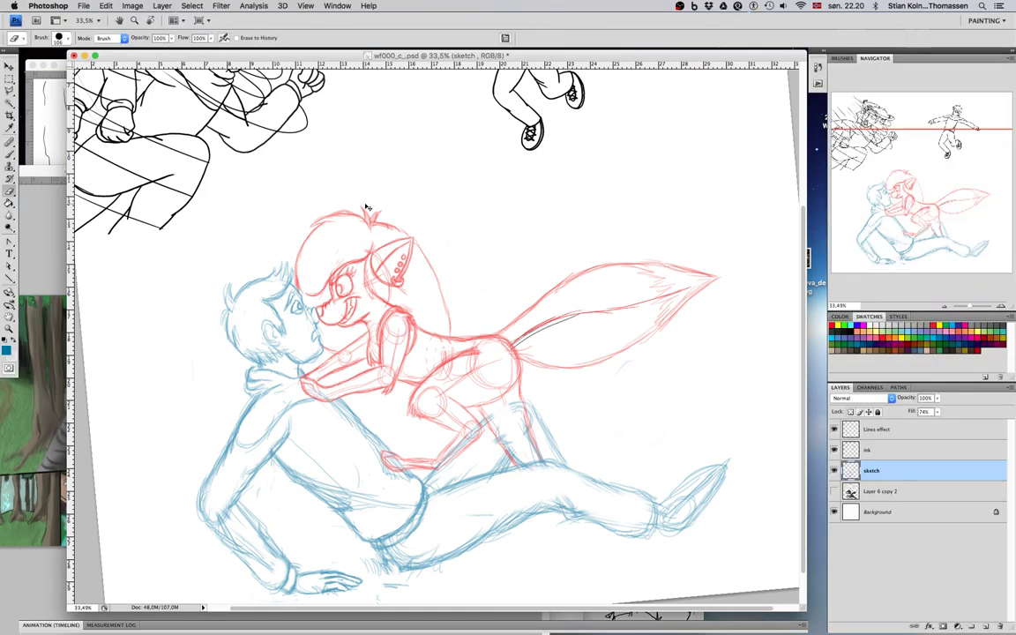
key(super+5)
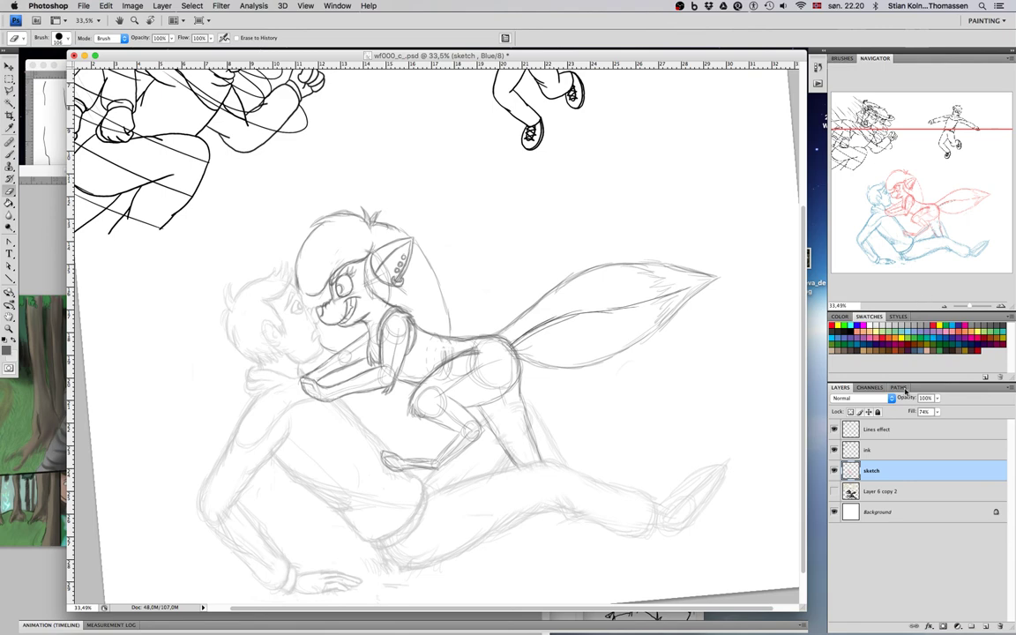
click(869, 388)
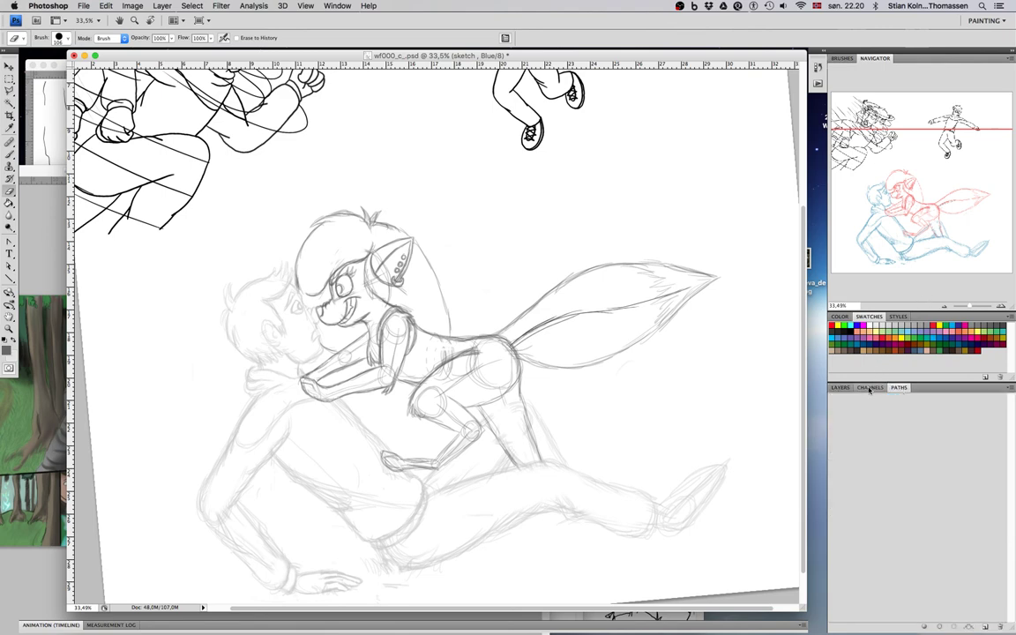
key(grave)
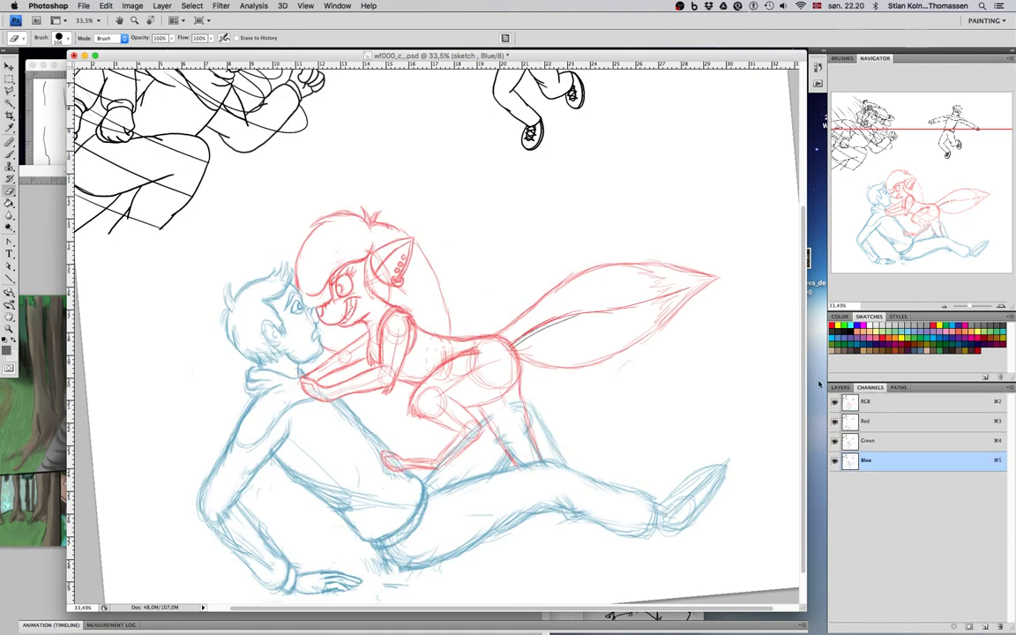
key(v)
key(F7)
drag(173, 179, 561, 440)
key(super+Tab)
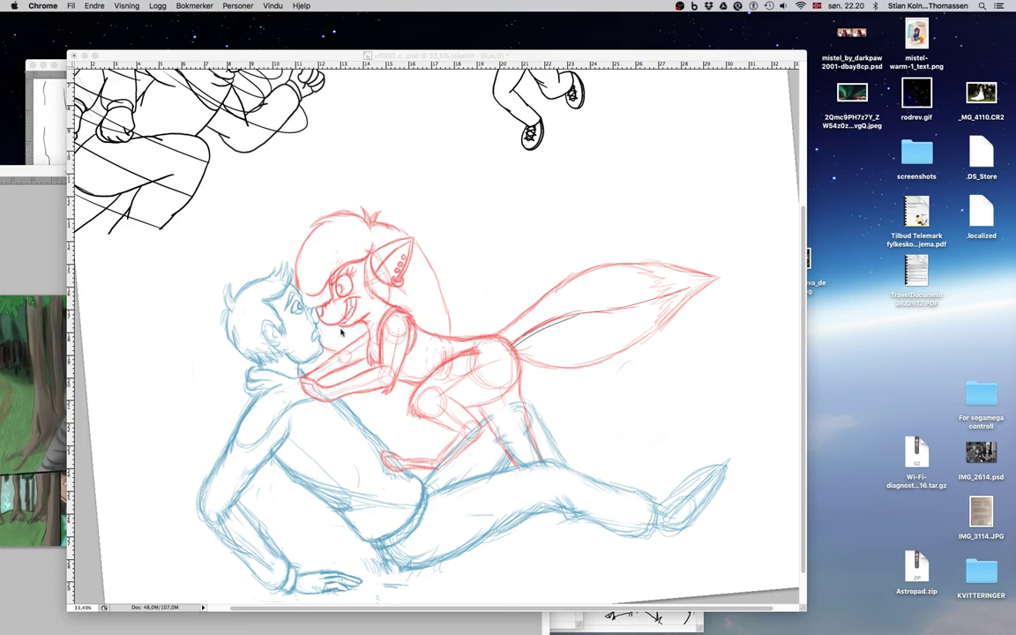
scroll(357, 335, down, 2)
click(373, 254)
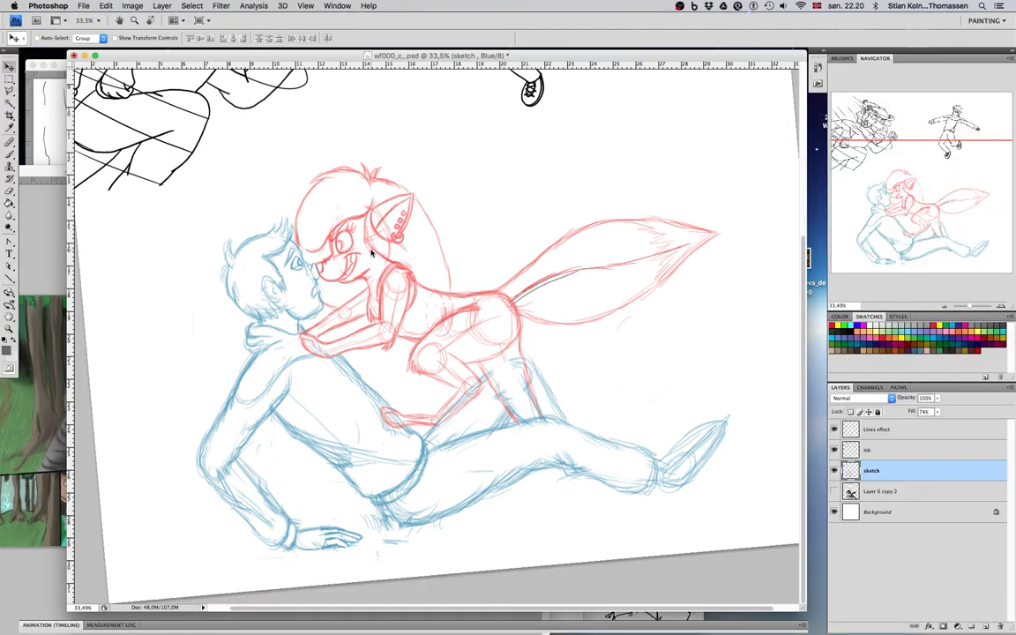
scroll(373, 254, up, 3)
scroll(372, 253, up, 6)
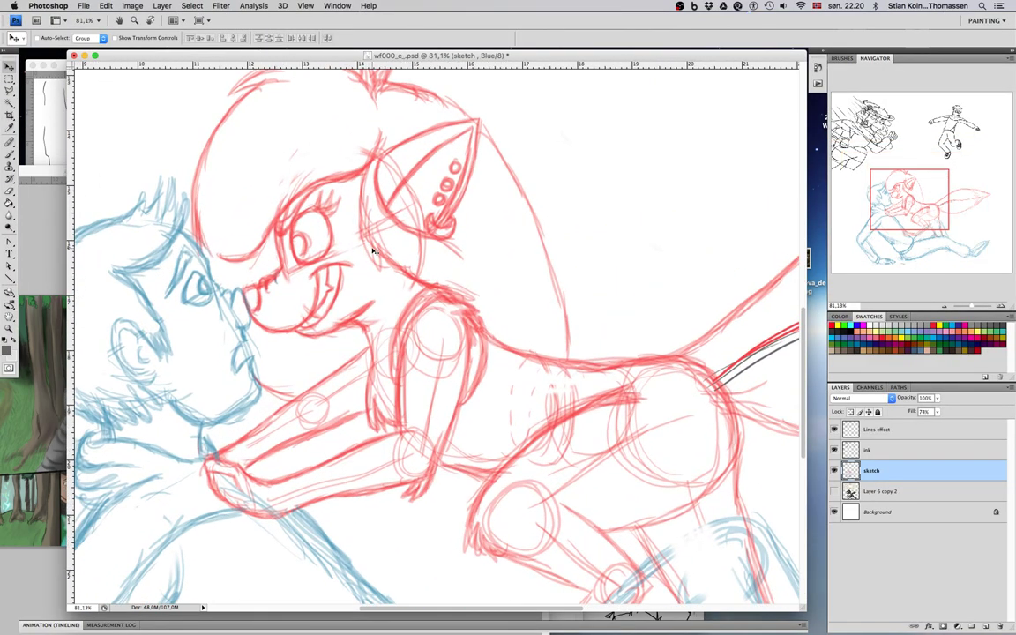
scroll(372, 253, up, 2)
scroll(372, 253, up, 2)
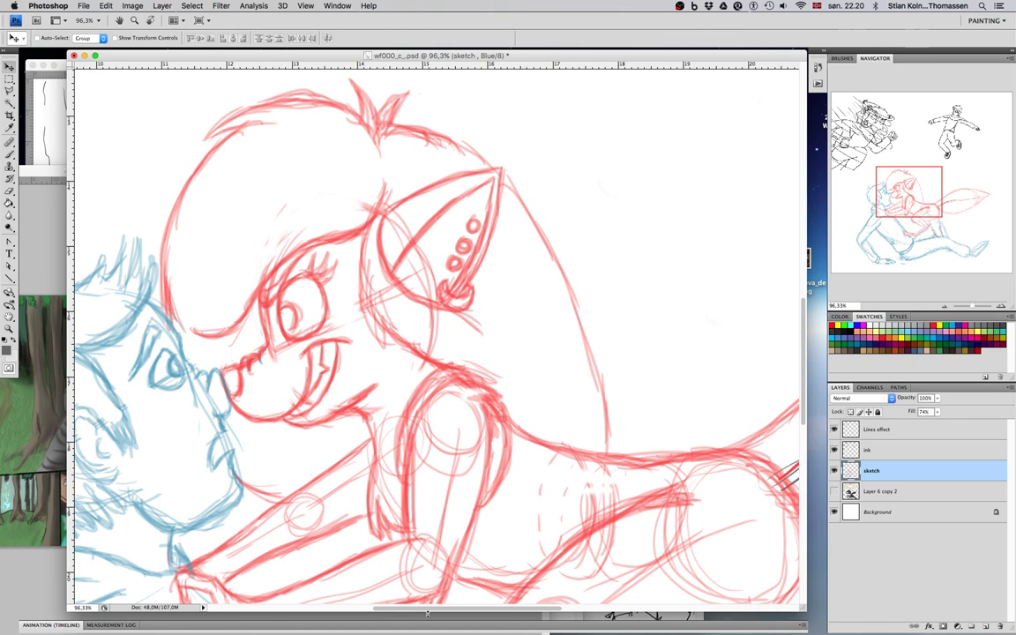
scroll(411, 607, left, 5)
scroll(411, 606, left, 4)
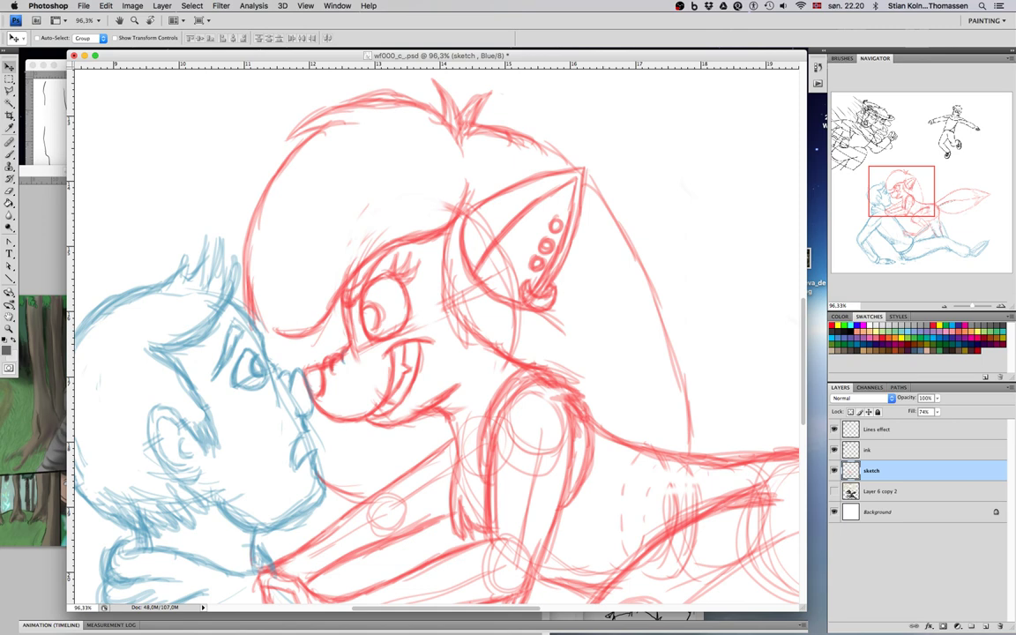
key(super+Tab)
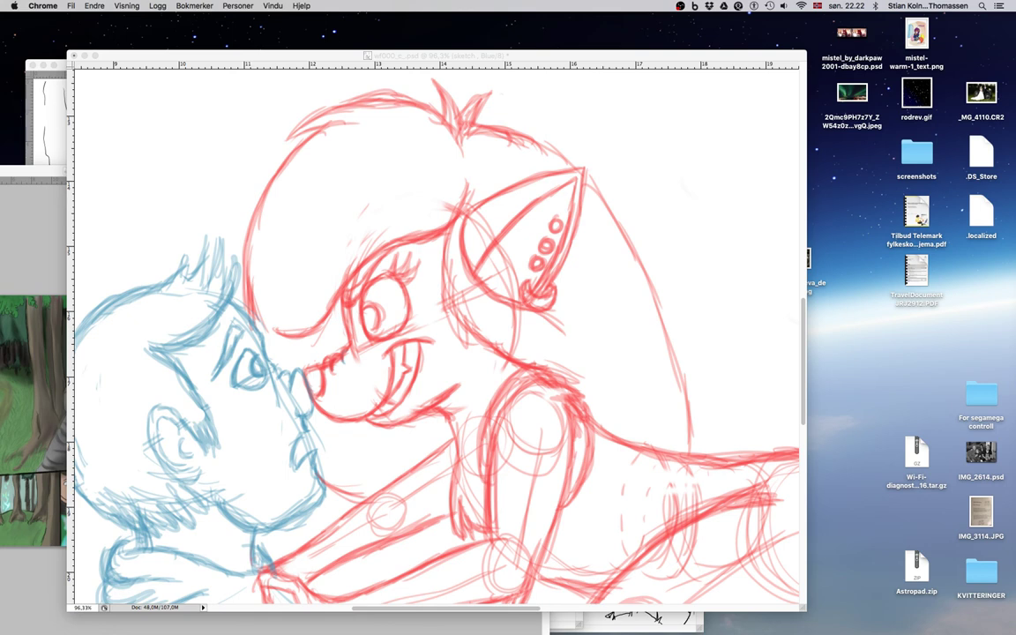
click(508, 244)
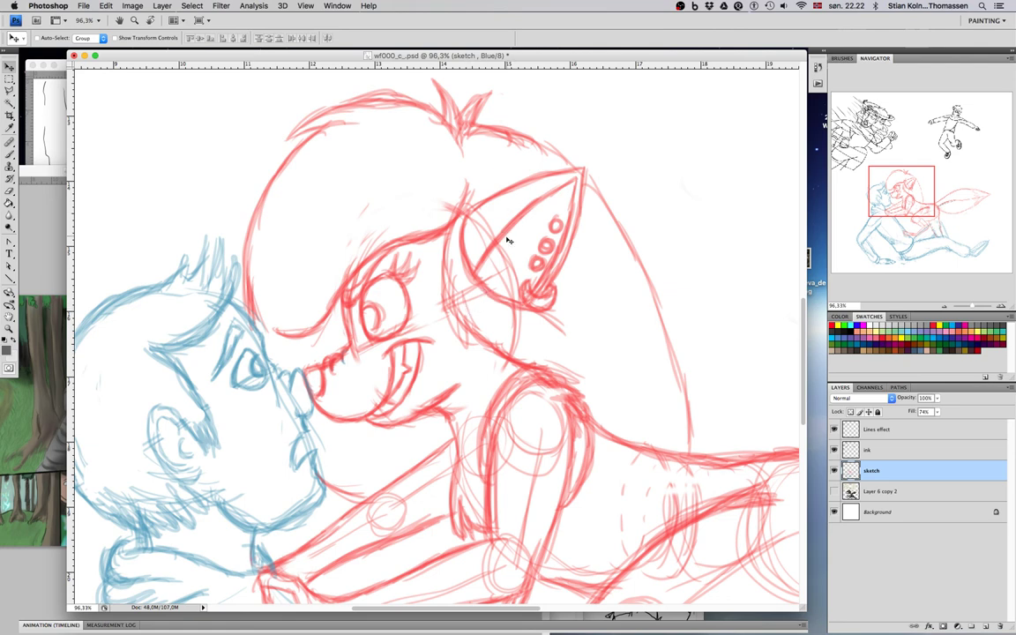
click(452, 231)
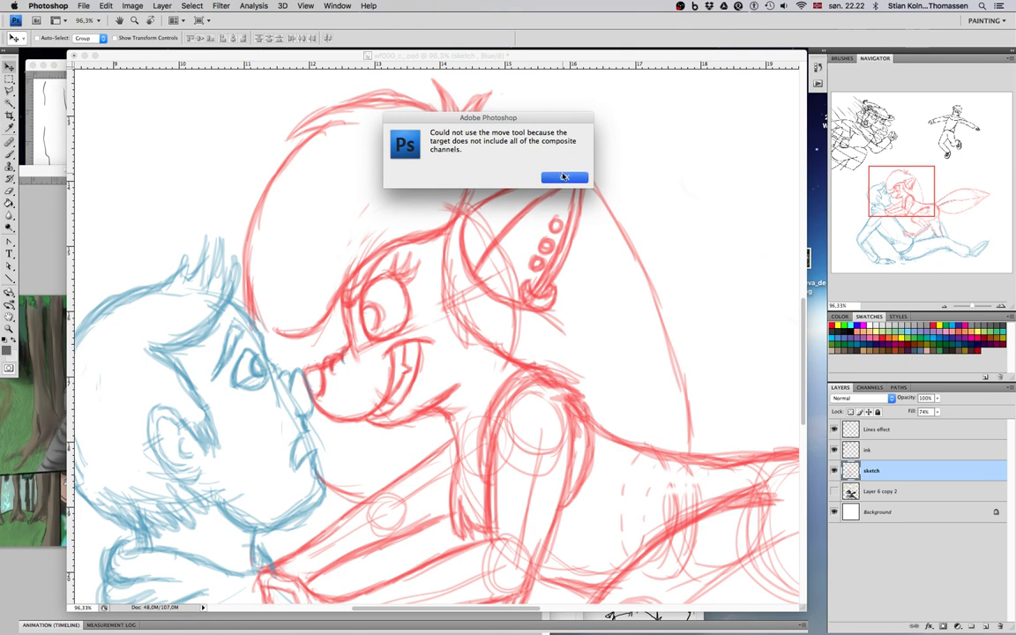
click(562, 179)
Step: Reselect the sketch layer for brush work, and briefly show Layer 6 copy 2 to compare it with the sketch
click(923, 436)
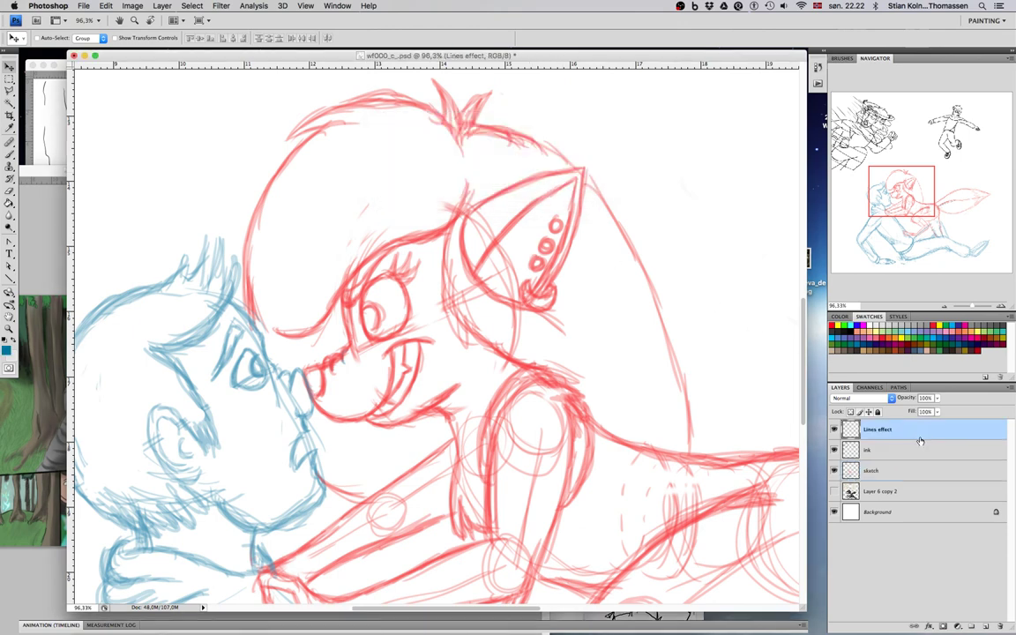
click(911, 469)
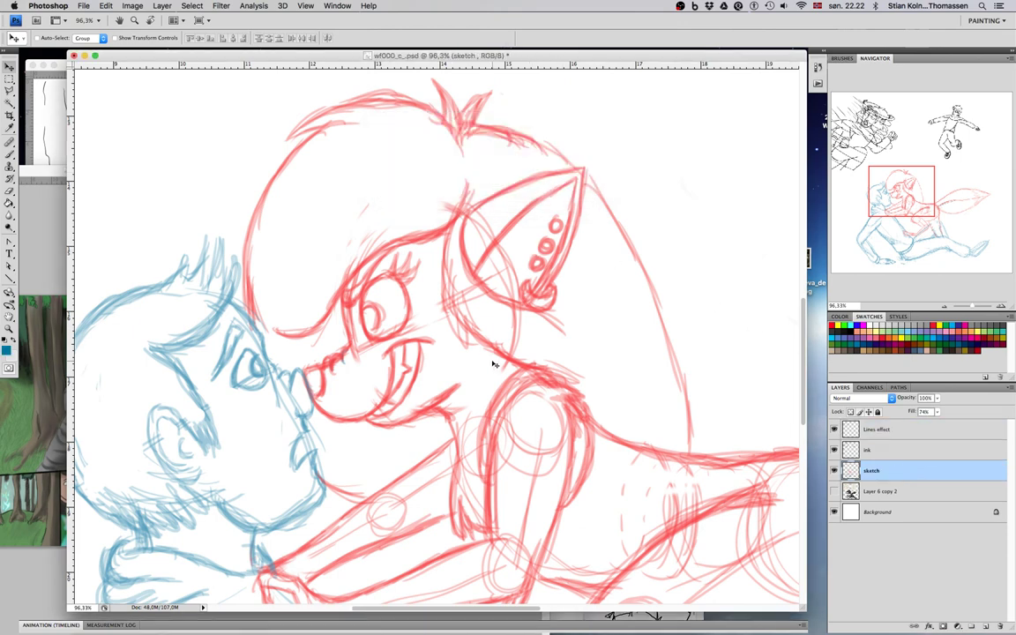
key(b)
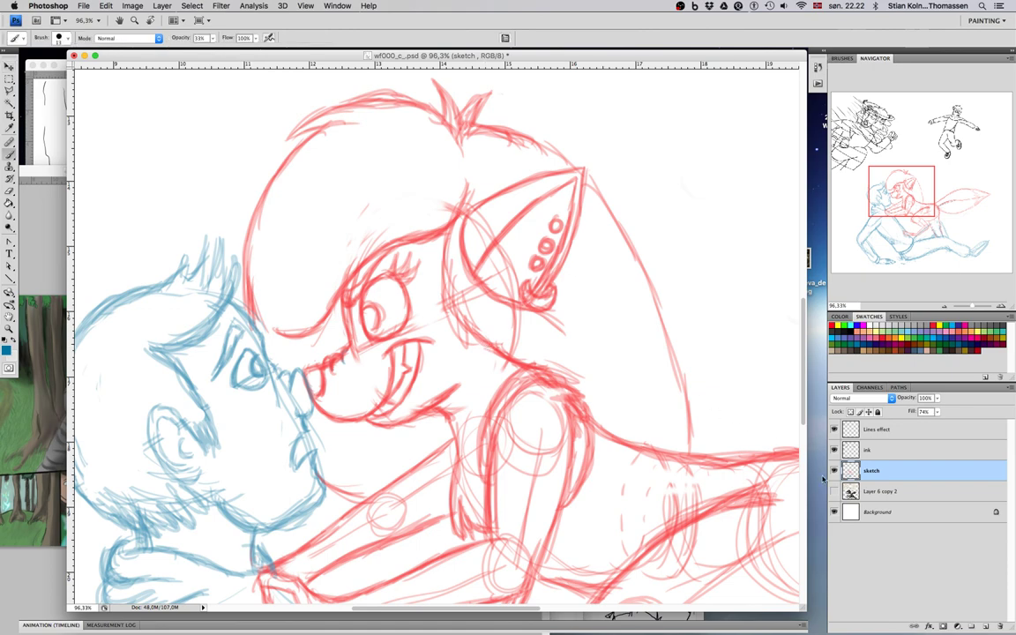
click(835, 492)
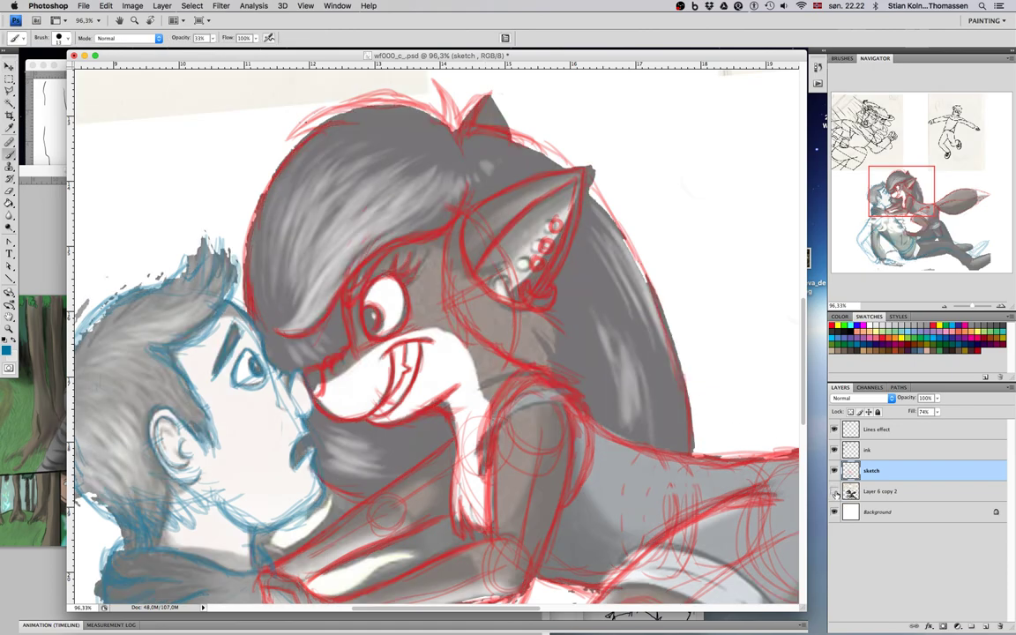
click(835, 492)
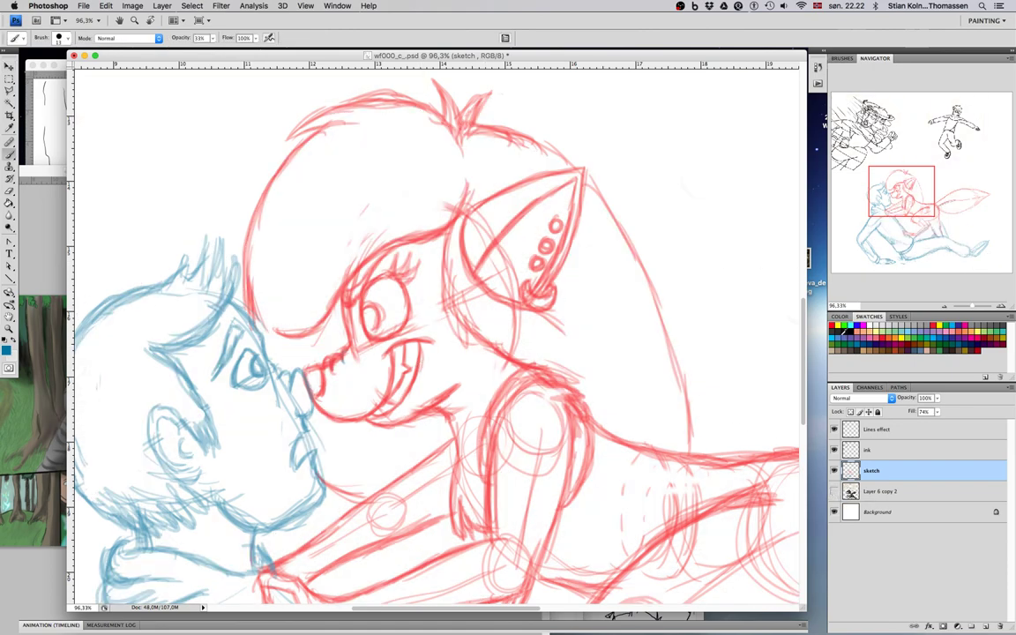
Step: Pick red and strengthen the fox woman's lines around the brow, the front of the eye and the nose
click(832, 325)
drag(339, 296, 350, 344)
drag(281, 332, 310, 334)
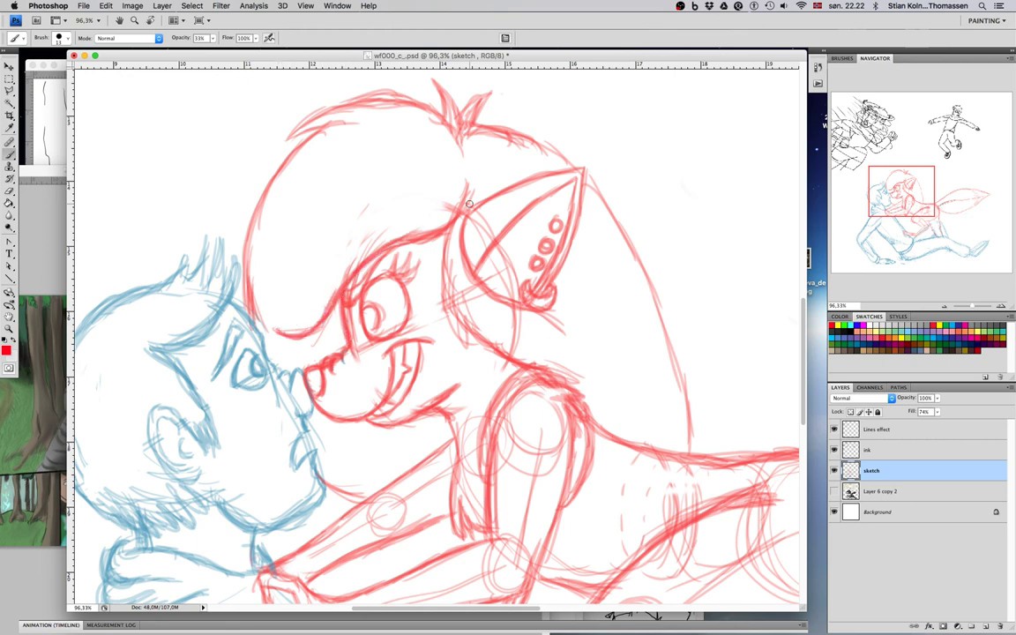
scroll(621, 190, up, 2)
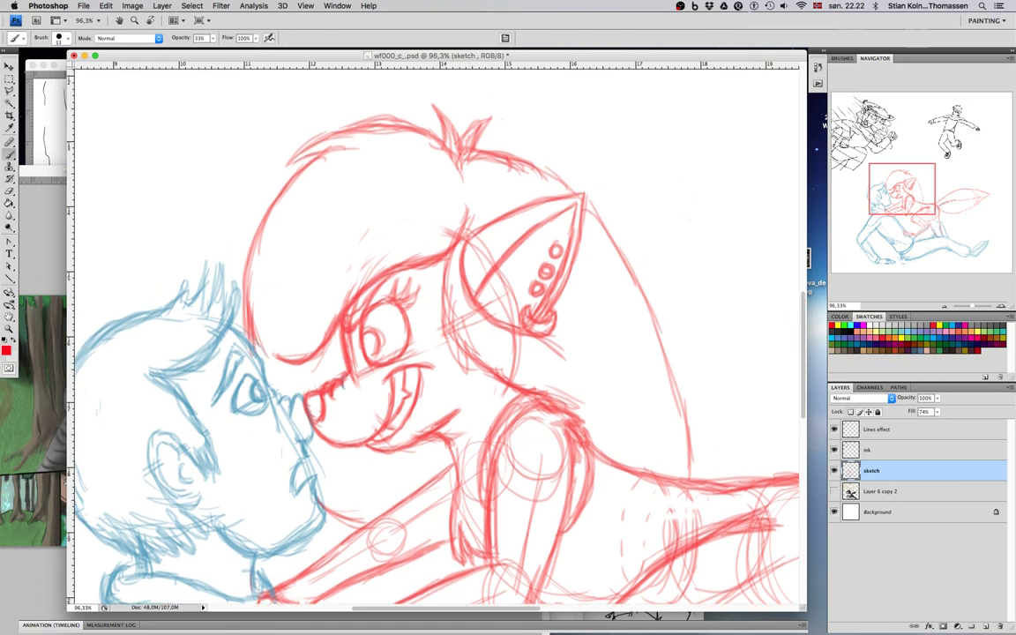
key(super+Tab)
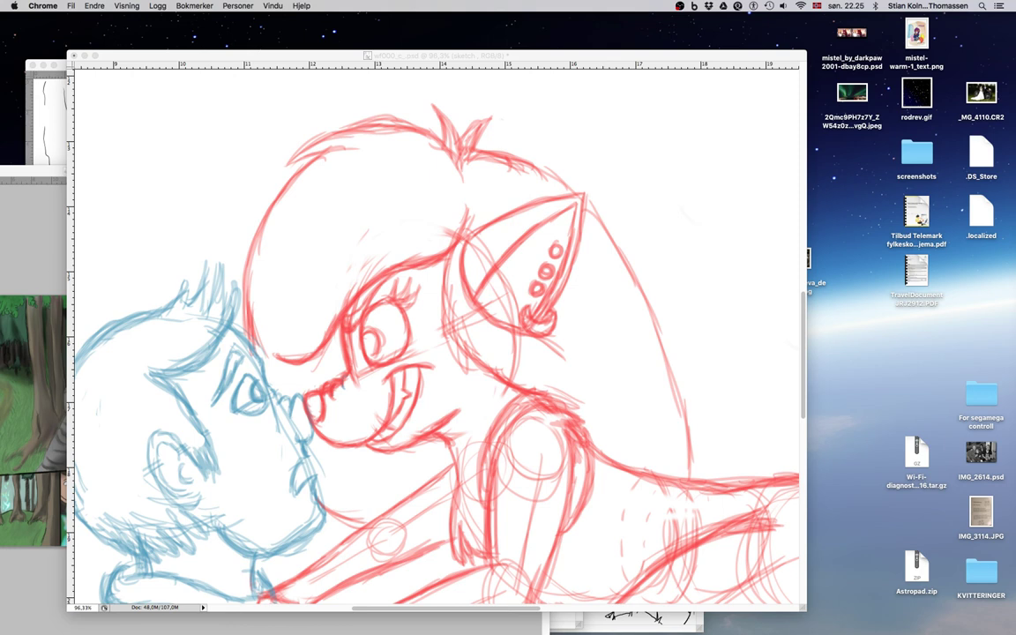
click(698, 285)
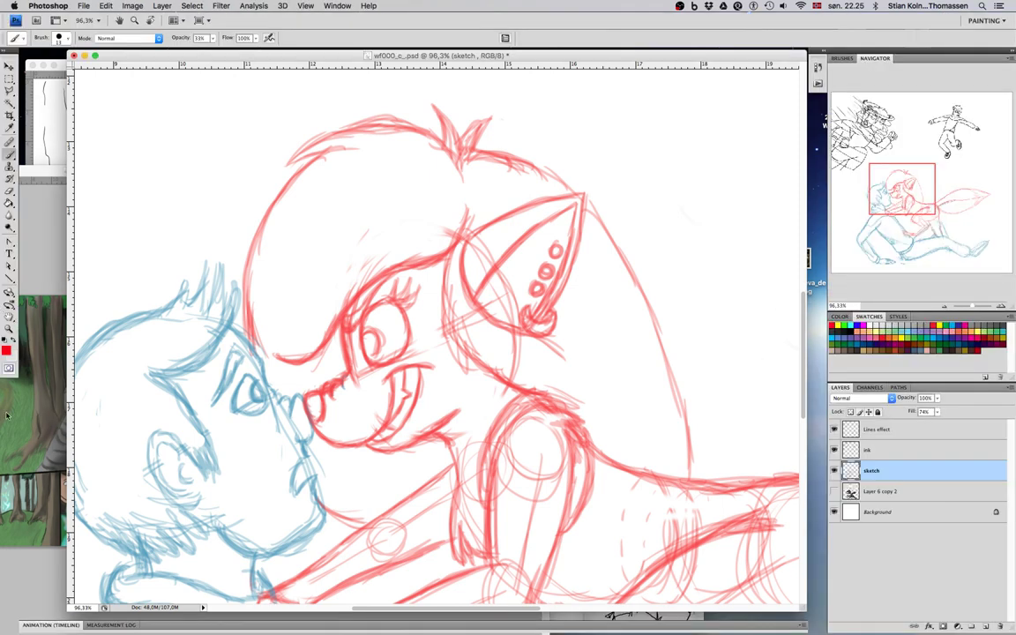
Step: Pick blue and add strokes to the spiky hair above the blue man's forehead
drag(225, 302, 291, 245)
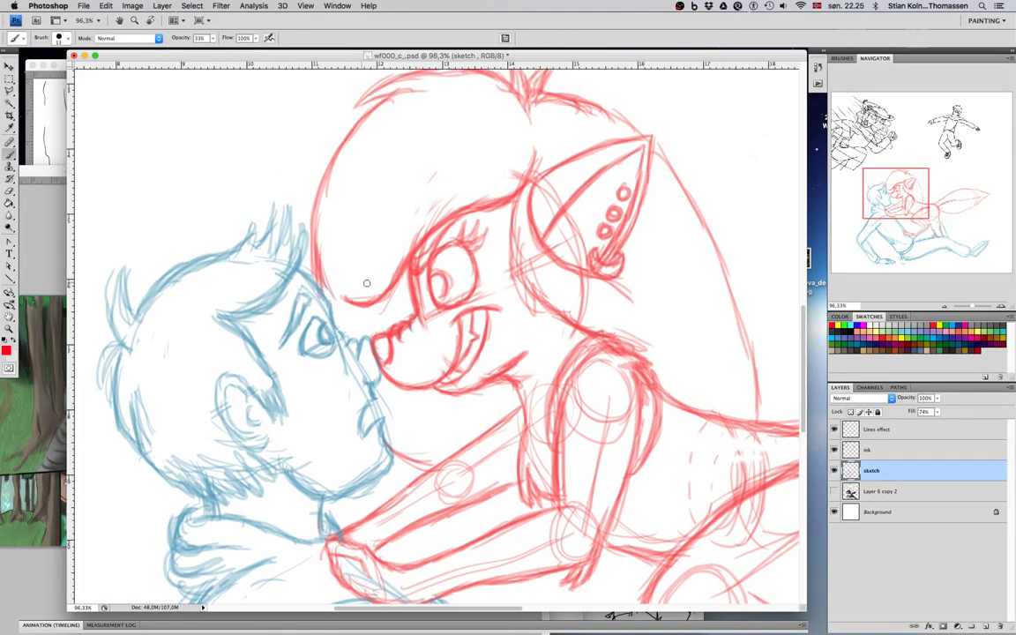
click(860, 340)
mouse_move(276, 253)
mouse_down()
mouse_move(290, 206)
mouse_move(297, 250)
mouse_move(303, 218)
mouse_move(298, 268)
mouse_up()
mouse_move(270, 233)
mouse_down()
mouse_move(272, 218)
mouse_move(268, 260)
mouse_up()
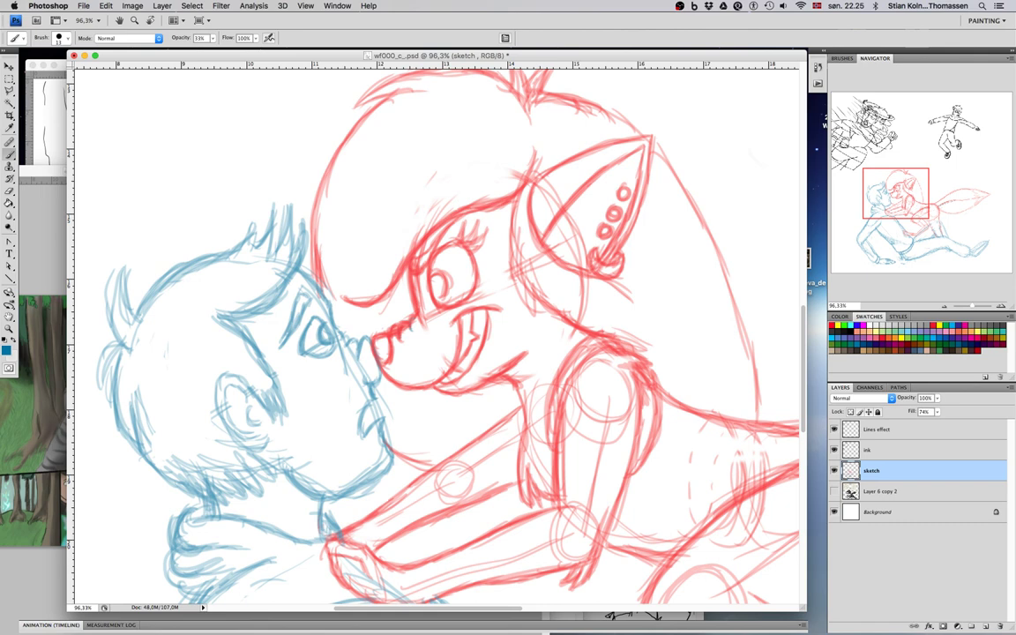
key(super+Tab)
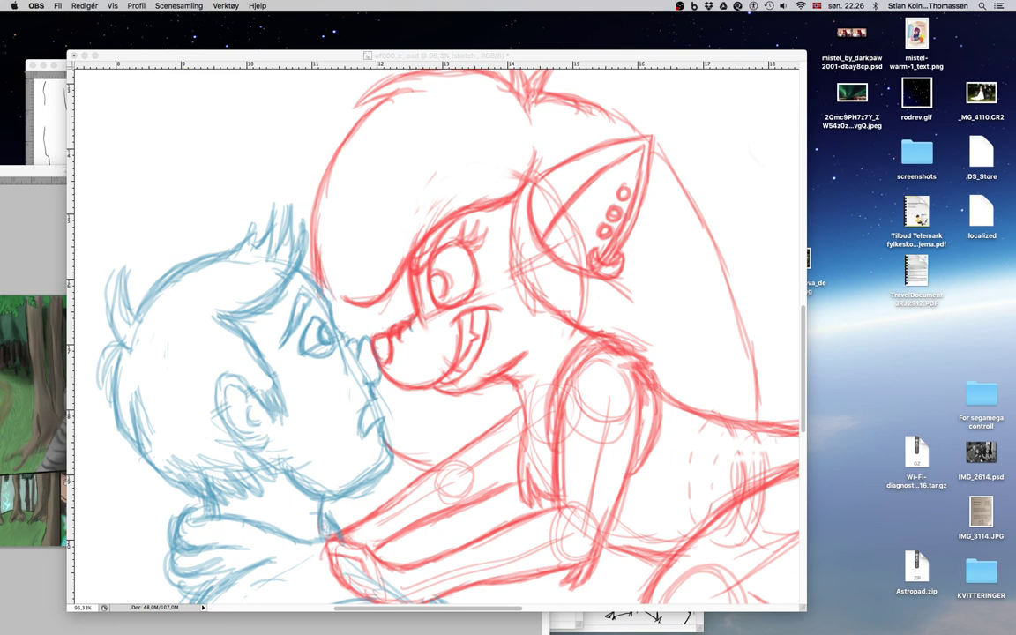
key(super+Tab)
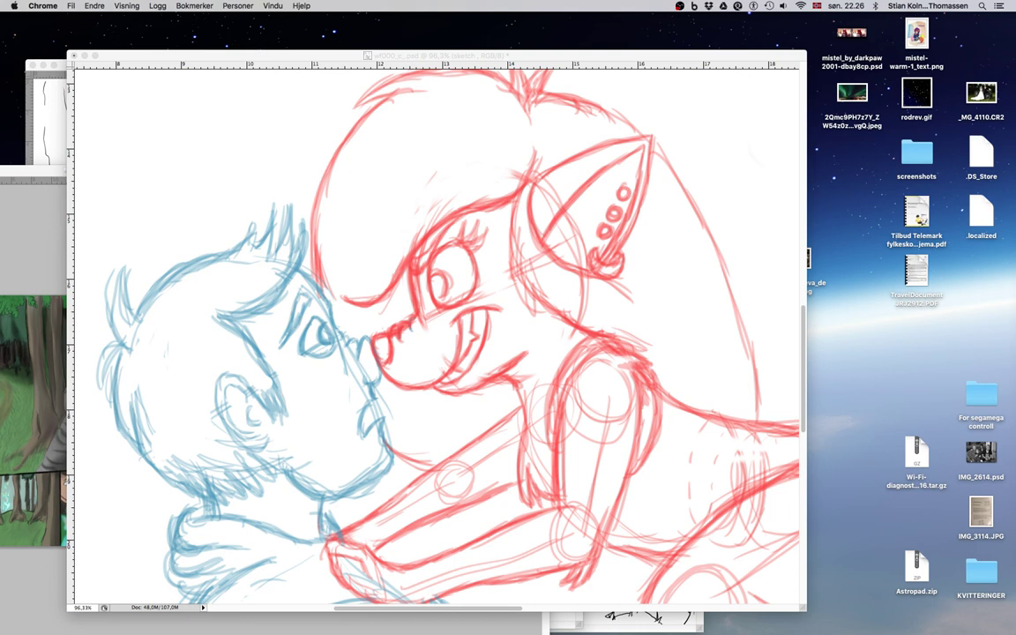
key(super+Tab)
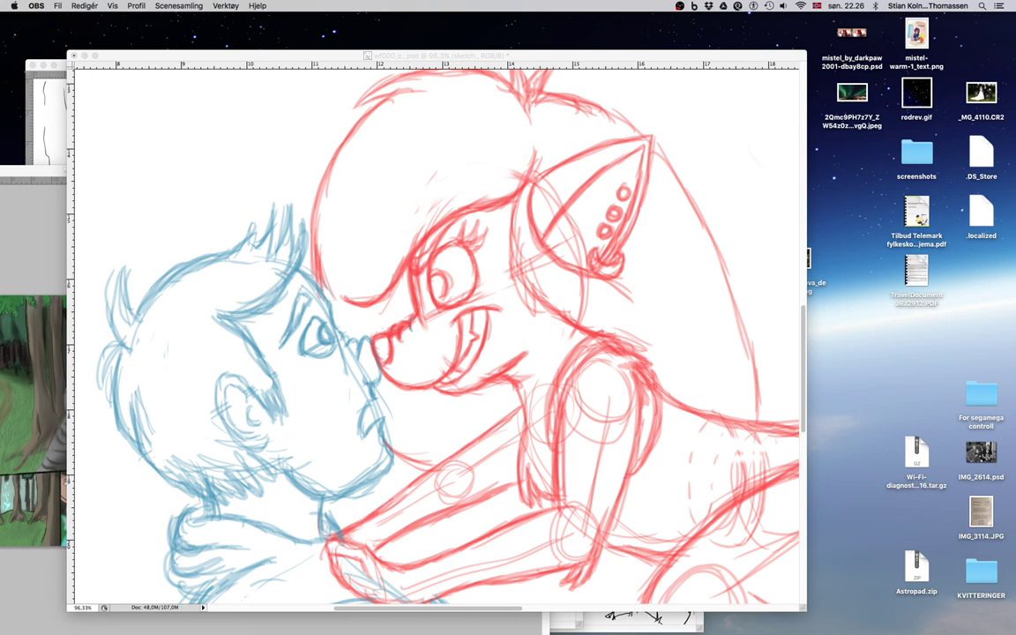
key(super+Tab)
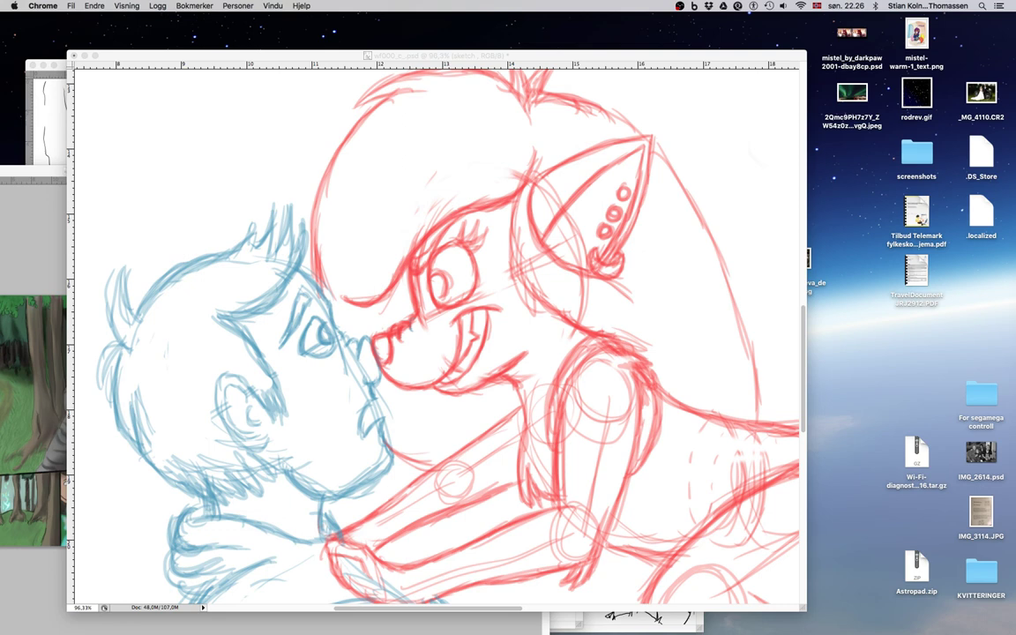
key(super+Tab)
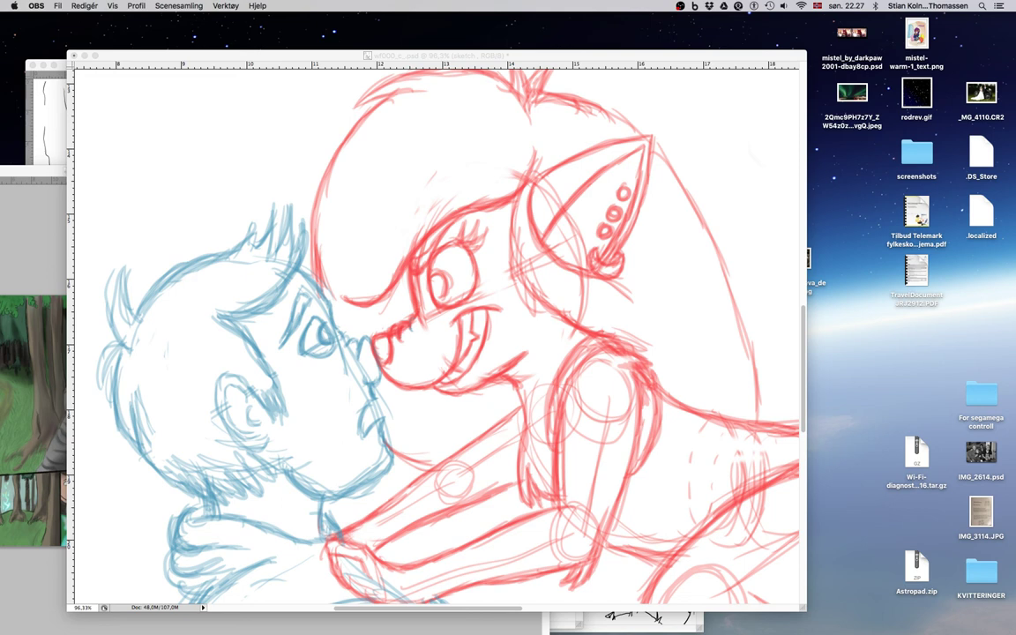
key(super+Tab)
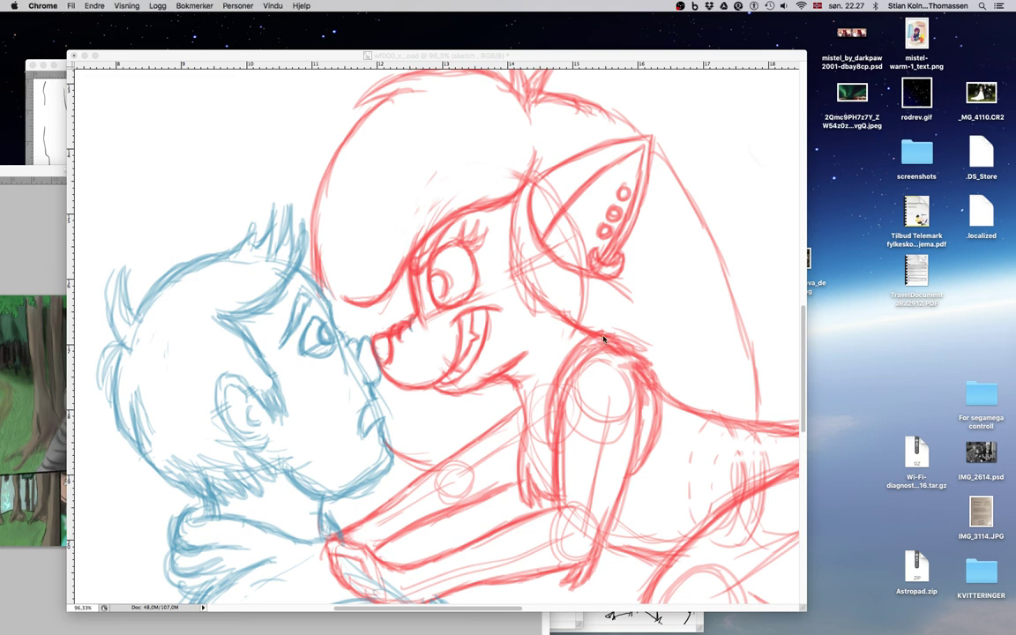
key(super+Tab)
key(super+Tab)
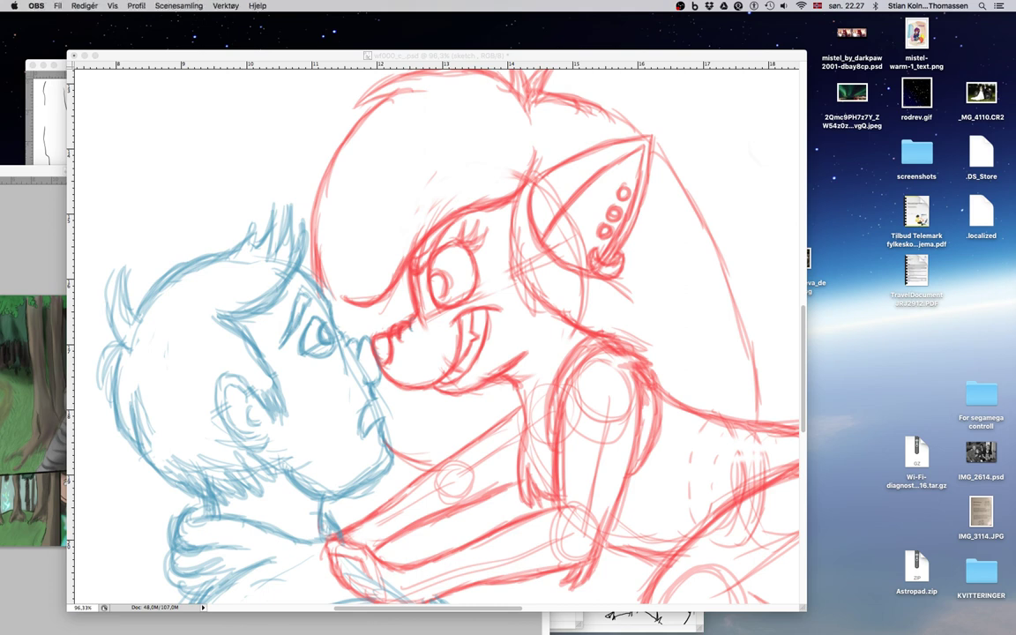
key(super+Tab)
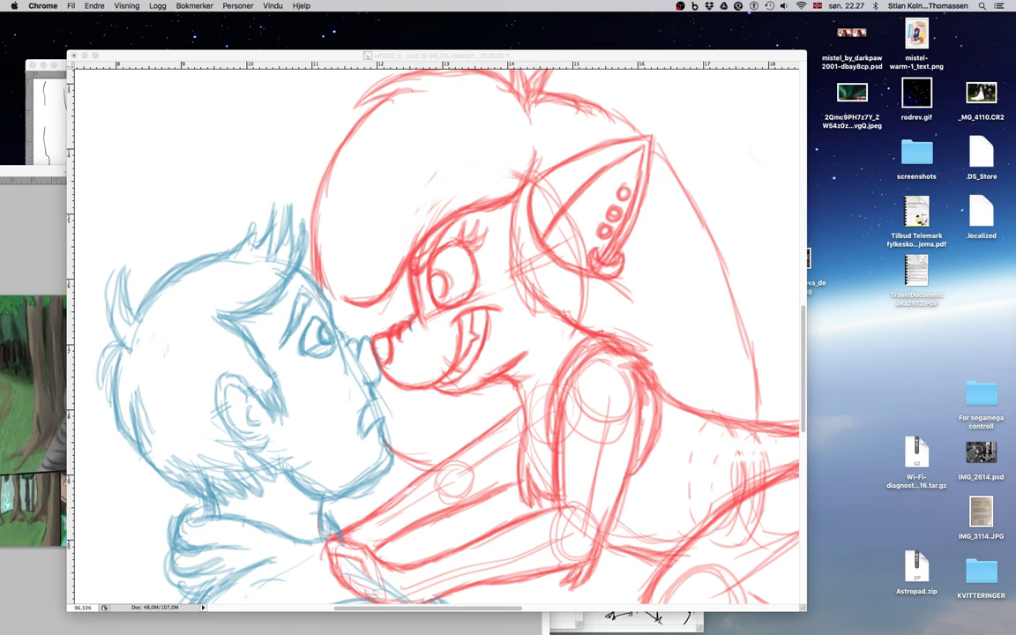
key(super+Tab)
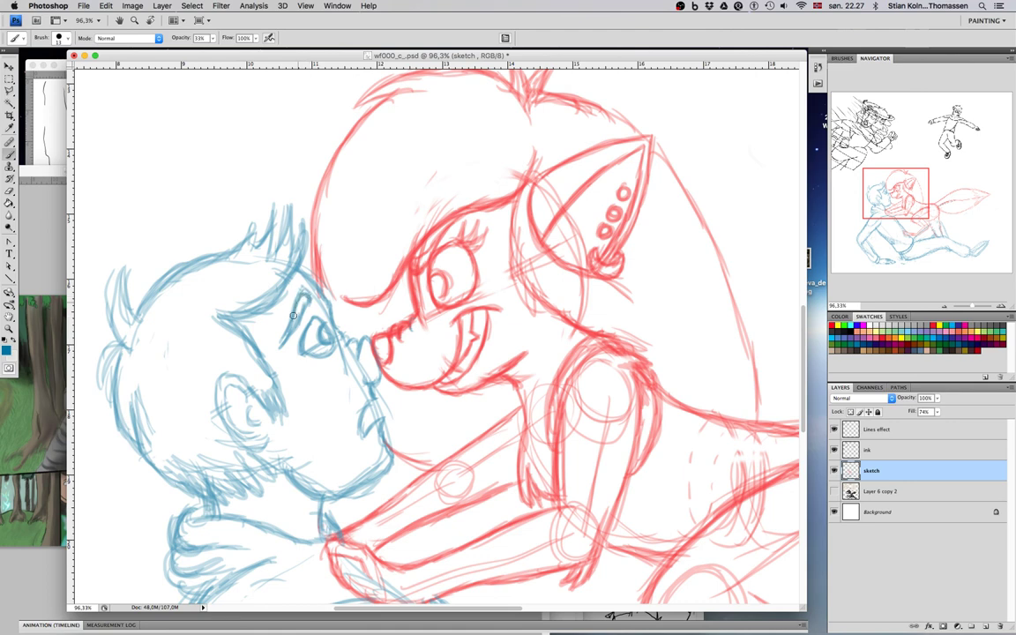
Step: Strengthen the blue man's ear outline and darken the inner ear curve
scroll(245, 353, down, 2)
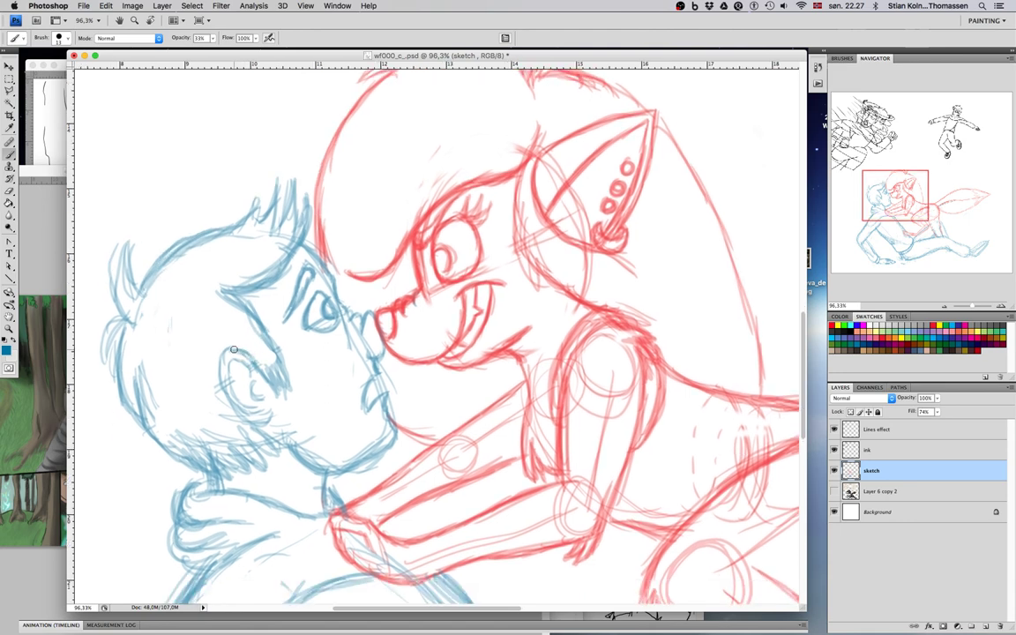
drag(223, 391, 246, 419)
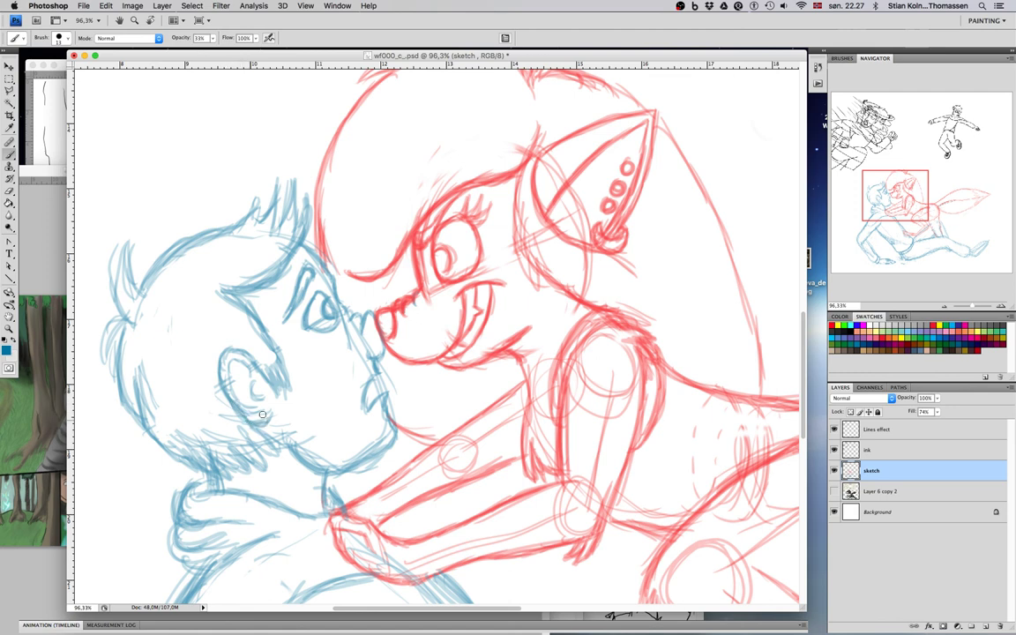
mouse_move(232, 383)
mouse_down()
mouse_move(255, 412)
mouse_move(260, 404)
mouse_up()
drag(228, 363, 231, 382)
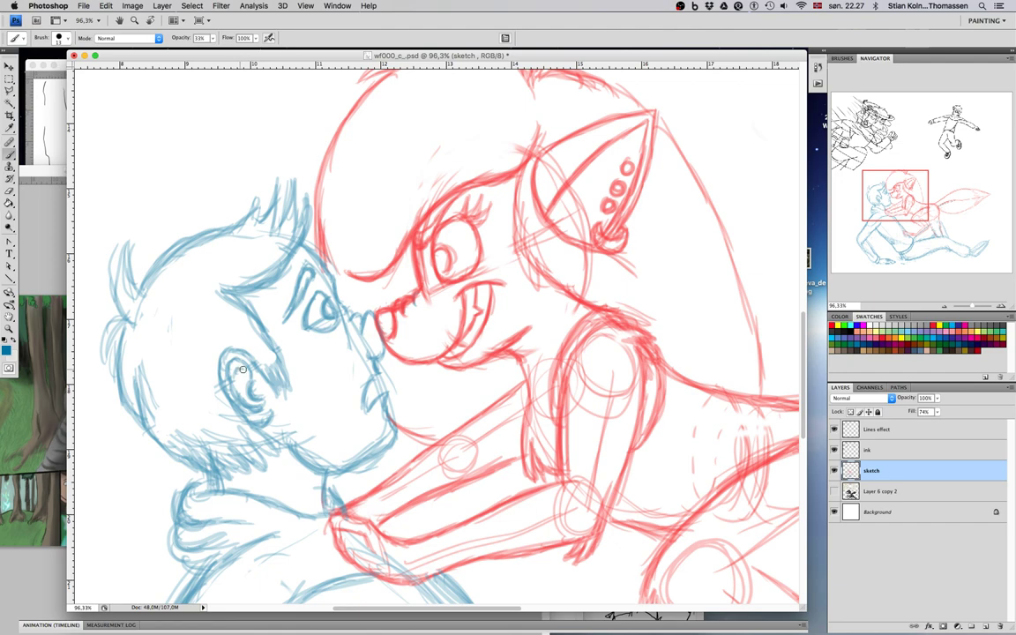
scroll(231, 371, down, 3)
drag(215, 379, 204, 394)
Step: Pick red and extend the underside line of the fox woman's bent thigh forward to behind the knee, darkening it
scroll(357, 422, down, 10)
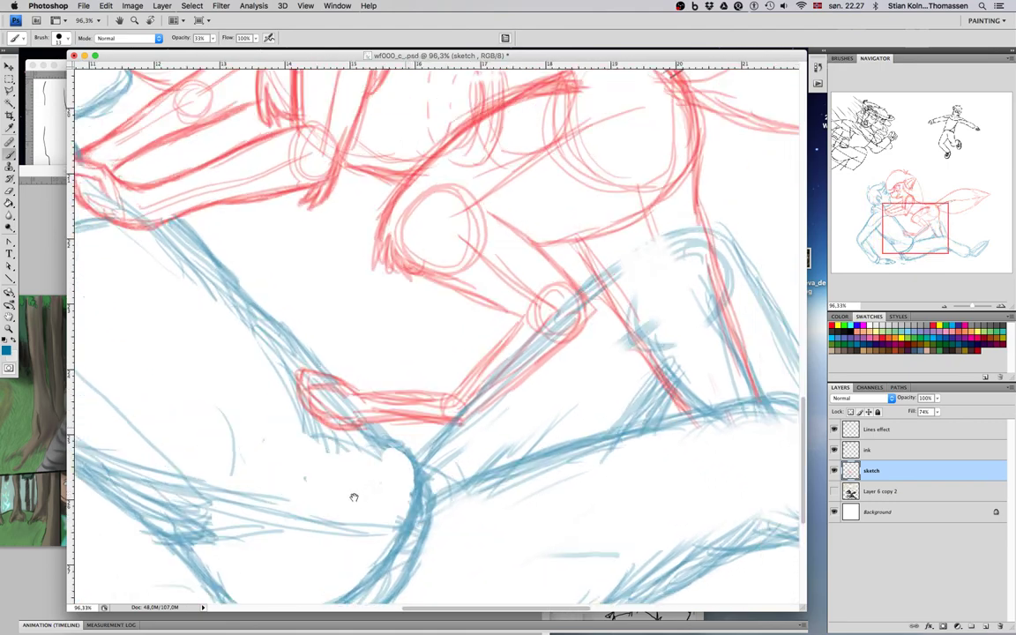
scroll(357, 493, up, 2)
click(833, 325)
drag(573, 326, 535, 362)
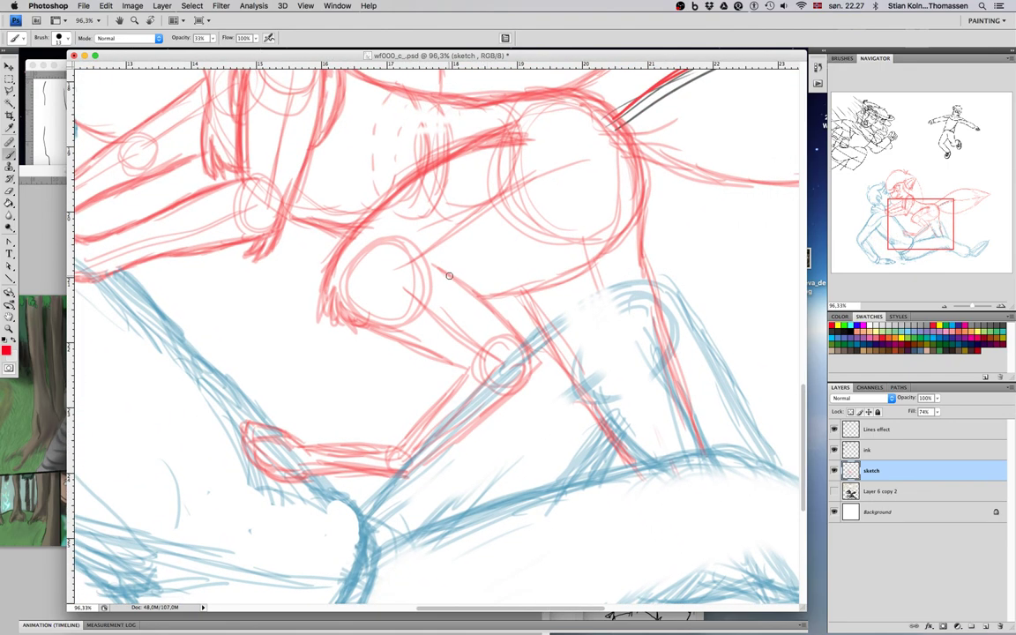
mouse_move(433, 266)
mouse_down()
mouse_move(512, 320)
mouse_move(411, 292)
mouse_move(459, 301)
mouse_move(511, 294)
mouse_up()
mouse_move(420, 299)
mouse_down()
mouse_move(508, 297)
mouse_move(474, 276)
mouse_move(425, 277)
mouse_move(480, 272)
mouse_move(372, 266)
mouse_up()
key(e)
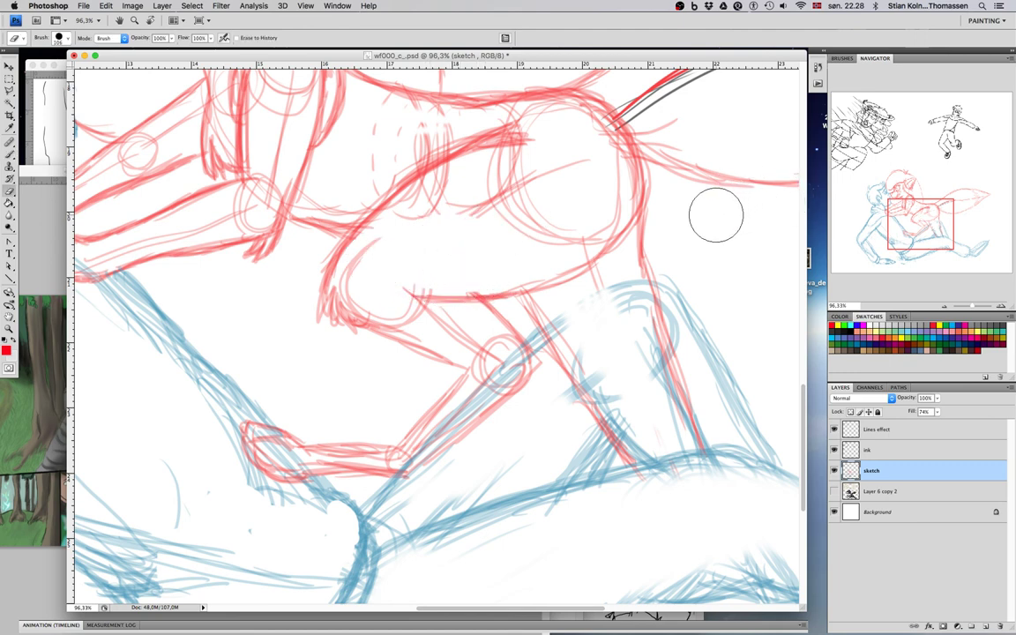
key(super+z)
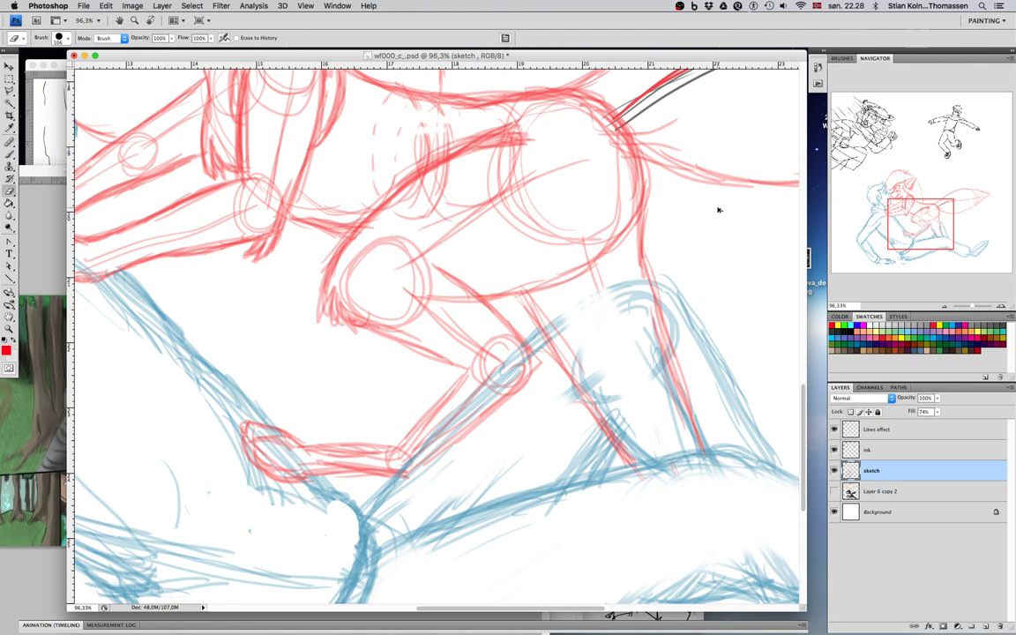
key(b)
mouse_move(427, 289)
mouse_down()
mouse_move(480, 299)
mouse_move(409, 290)
mouse_move(491, 296)
mouse_up()
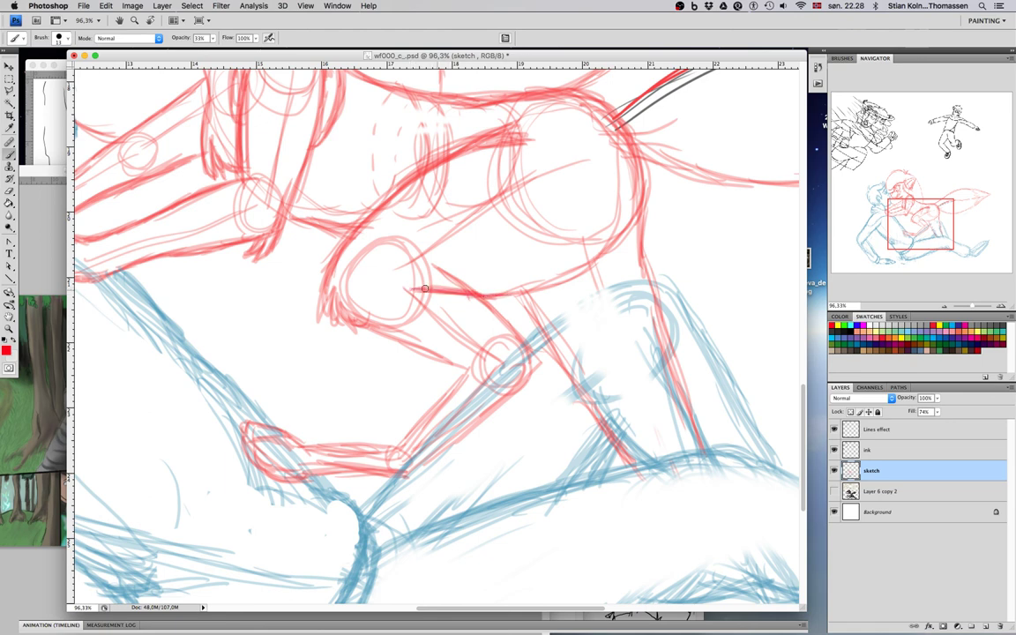
drag(430, 286, 476, 293)
Step: Erase the construction circles and inner guide lines from the fox woman's bent leg, and compare it with Layer 6 copy 2
key(e)
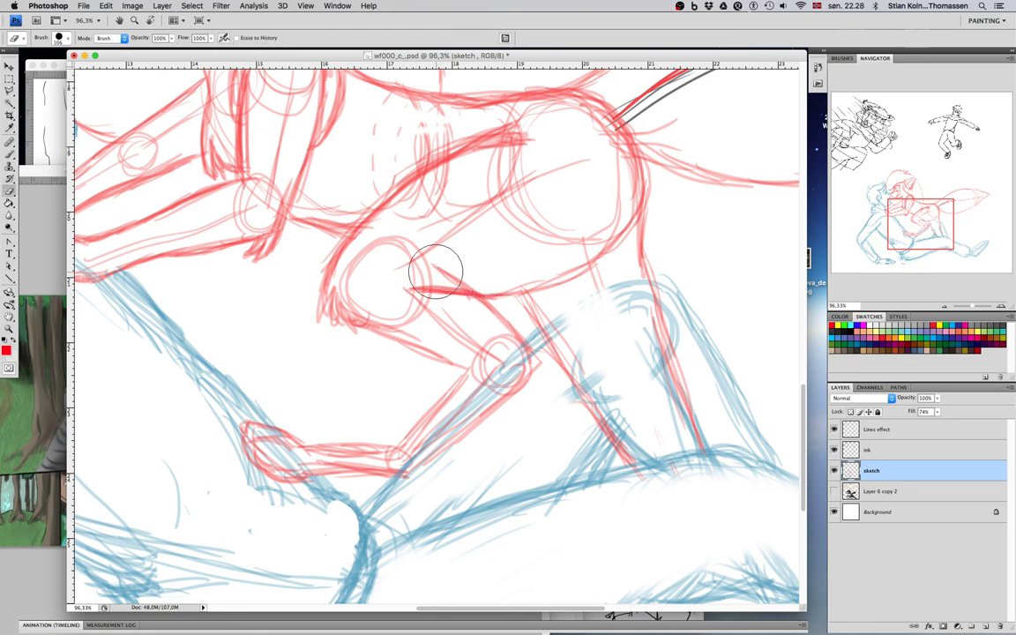
mouse_move(432, 276)
mouse_down()
mouse_move(449, 251)
mouse_move(409, 254)
mouse_move(488, 226)
mouse_move(448, 229)
mouse_move(362, 266)
mouse_move(381, 303)
mouse_move(461, 340)
mouse_move(408, 309)
mouse_move(468, 331)
mouse_move(494, 353)
mouse_move(493, 375)
mouse_move(503, 365)
mouse_move(397, 462)
mouse_up()
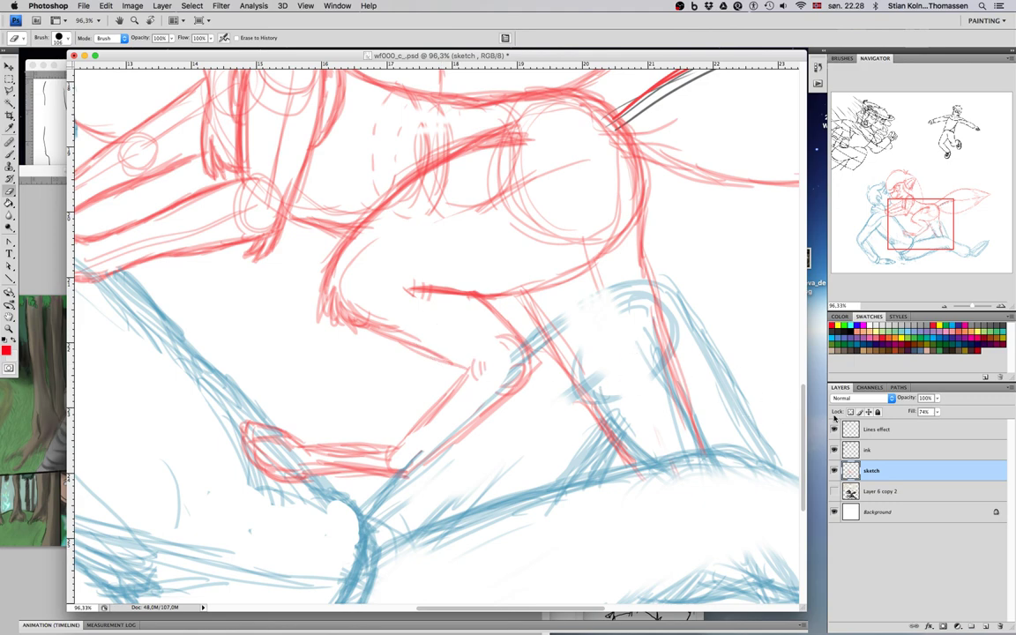
click(834, 491)
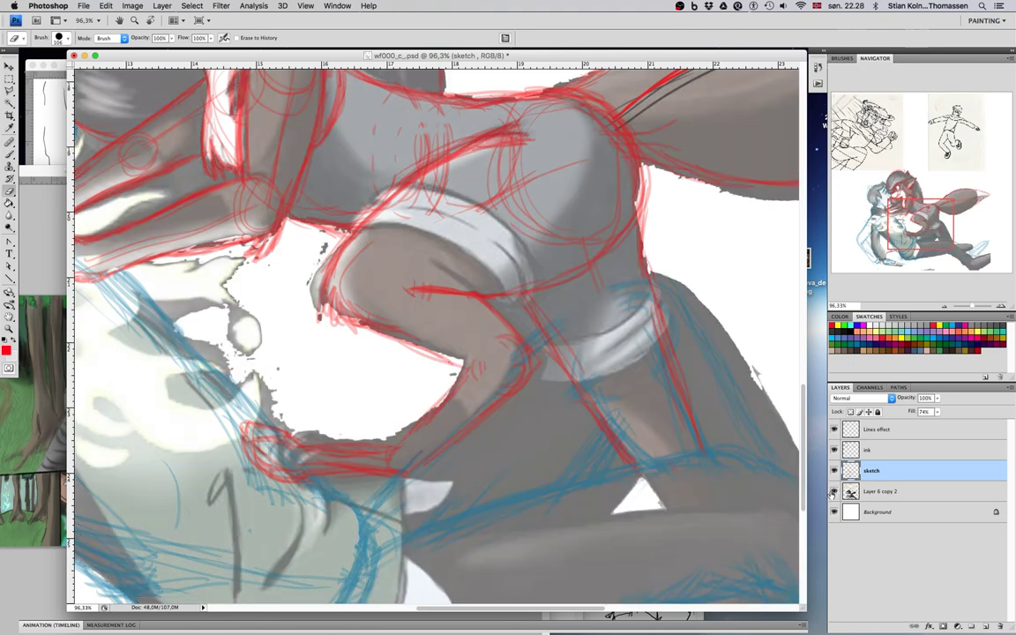
click(833, 492)
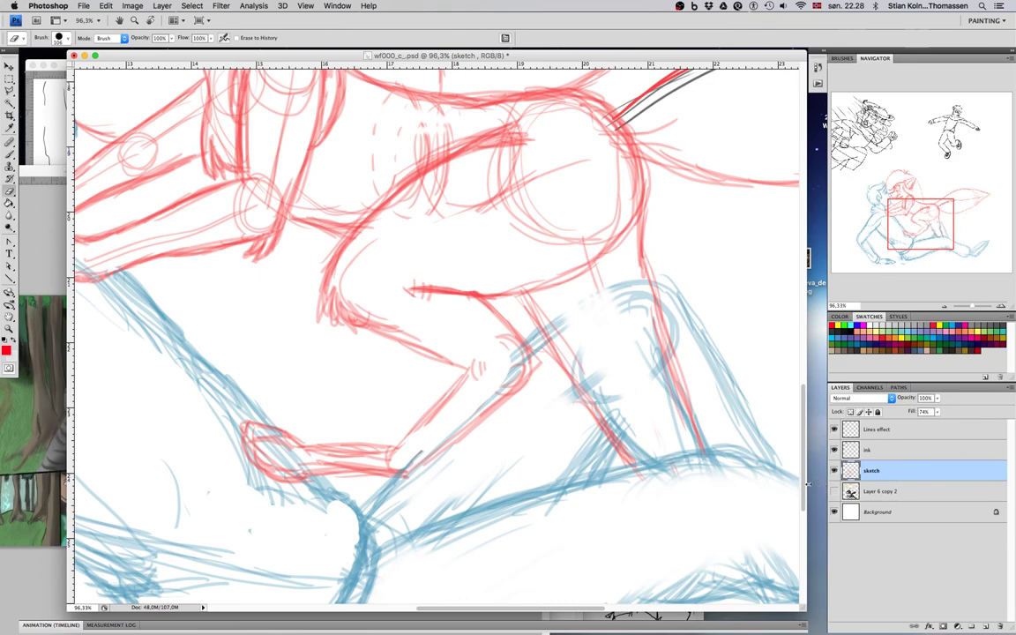
Step: Strengthen the fox woman's bent knee and shin, and sketch a new calf line and ankle circle
key(b)
mouse_move(330, 275)
mouse_down()
mouse_move(321, 318)
mouse_move(333, 286)
mouse_move(362, 330)
mouse_up()
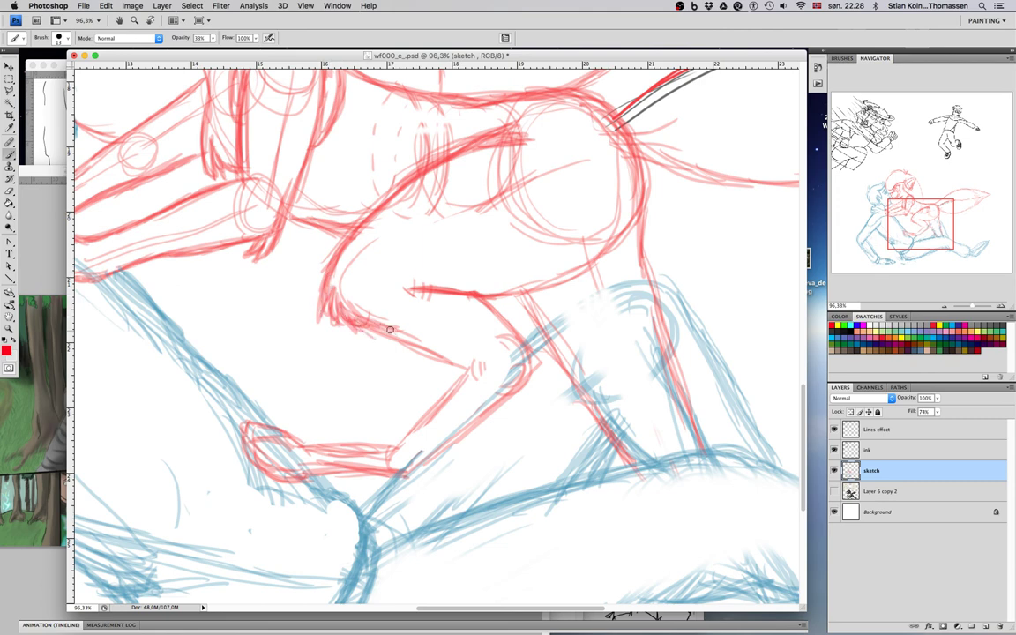
mouse_move(364, 328)
mouse_down()
mouse_move(434, 375)
mouse_move(376, 335)
mouse_move(438, 367)
mouse_move(395, 340)
mouse_move(429, 362)
mouse_up()
drag(381, 335, 454, 386)
drag(412, 357, 453, 385)
mouse_move(459, 300)
mouse_down()
mouse_move(494, 366)
mouse_move(462, 301)
mouse_move(498, 365)
mouse_up()
mouse_move(468, 303)
mouse_down()
mouse_move(495, 406)
mouse_move(466, 405)
mouse_move(465, 372)
mouse_move(479, 399)
mouse_move(473, 392)
mouse_move(437, 418)
mouse_move(389, 467)
mouse_up()
drag(436, 432, 331, 500)
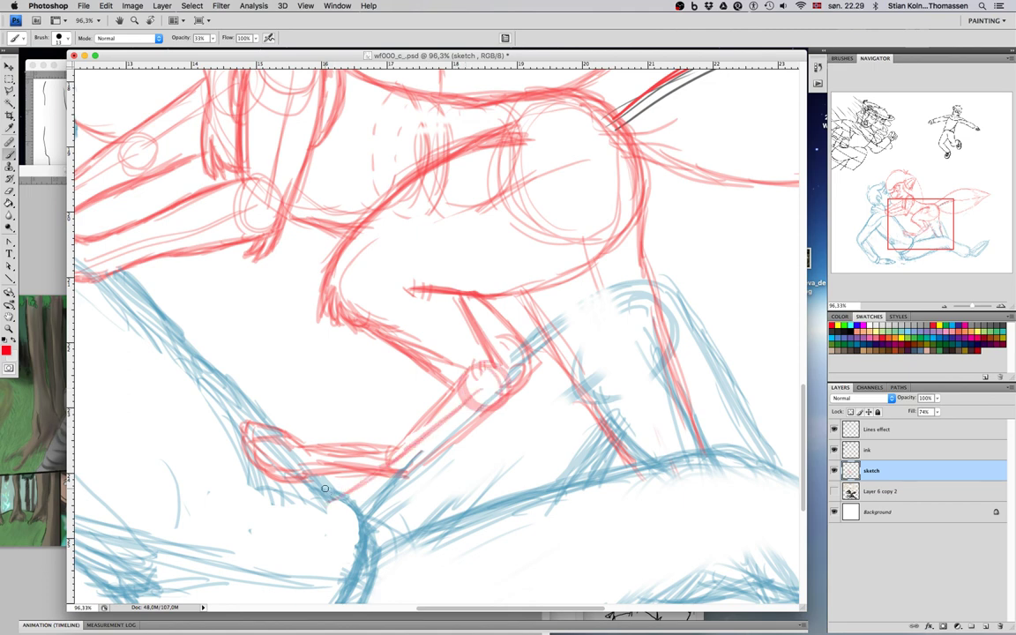
Step: Erase the fox woman's lower leg and foot, and rough them in again with knee and ankle circles and a foot oval
key(e)
mouse_move(279, 431)
mouse_down()
mouse_move(292, 477)
mouse_move(235, 422)
mouse_move(351, 465)
mouse_move(345, 452)
mouse_move(411, 430)
mouse_move(402, 421)
mouse_move(392, 447)
mouse_move(436, 433)
mouse_move(474, 392)
mouse_move(485, 402)
mouse_move(486, 382)
mouse_move(411, 329)
mouse_move(394, 329)
mouse_move(439, 355)
mouse_move(462, 335)
mouse_move(494, 331)
mouse_move(503, 393)
mouse_move(479, 386)
mouse_move(474, 322)
mouse_move(492, 319)
mouse_move(460, 313)
mouse_move(447, 381)
mouse_up()
key(b)
mouse_move(360, 262)
mouse_down()
mouse_move(302, 256)
mouse_move(333, 257)
mouse_move(400, 345)
mouse_up()
mouse_move(391, 293)
mouse_down()
mouse_move(466, 419)
mouse_move(452, 390)
mouse_move(472, 401)
mouse_move(478, 413)
mouse_move(465, 431)
mouse_move(454, 431)
mouse_move(459, 416)
mouse_move(350, 472)
mouse_move(363, 469)
mouse_move(280, 446)
mouse_move(334, 486)
mouse_move(276, 442)
mouse_move(345, 478)
mouse_move(281, 446)
mouse_up()
Step: Draw the front edge of the fox woman's bent shin from the knee down to the ankle circle
key(space)
mouse_move(336, 464)
mouse_down()
mouse_move(313, 521)
mouse_move(303, 514)
mouse_up()
drag(324, 365, 346, 374)
mouse_move(309, 342)
mouse_down()
mouse_move(374, 402)
mouse_move(362, 397)
mouse_move(371, 418)
mouse_up()
drag(313, 345, 367, 409)
drag(332, 370, 378, 422)
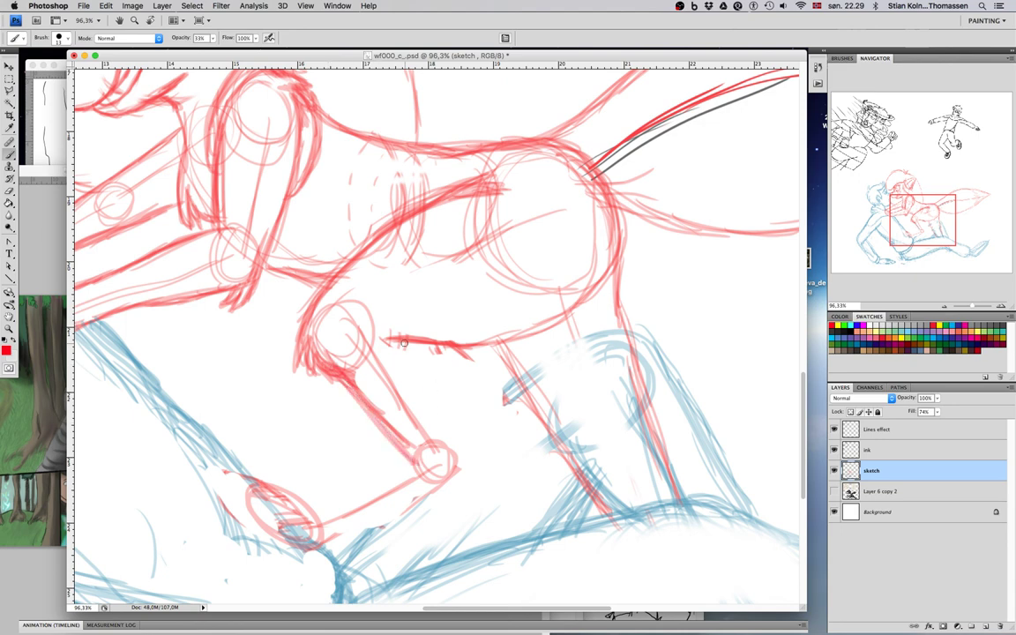
Step: Draw the back of the fox woman's calf, curving from under the thigh down to the heel
drag(415, 349, 446, 430)
drag(419, 353, 458, 465)
drag(423, 353, 459, 466)
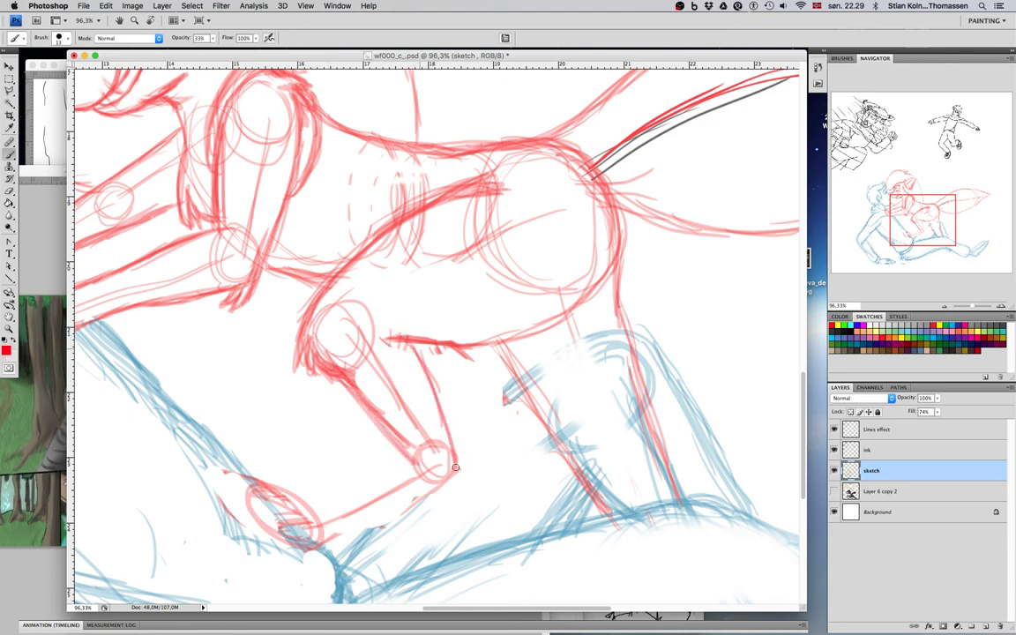
mouse_move(420, 348)
mouse_down()
mouse_move(456, 466)
mouse_move(468, 386)
mouse_move(386, 415)
mouse_up()
Step: Outline the foot of the fox woman's bent leg along the instep, sole, heel and toes
drag(448, 376, 370, 423)
drag(424, 392, 371, 422)
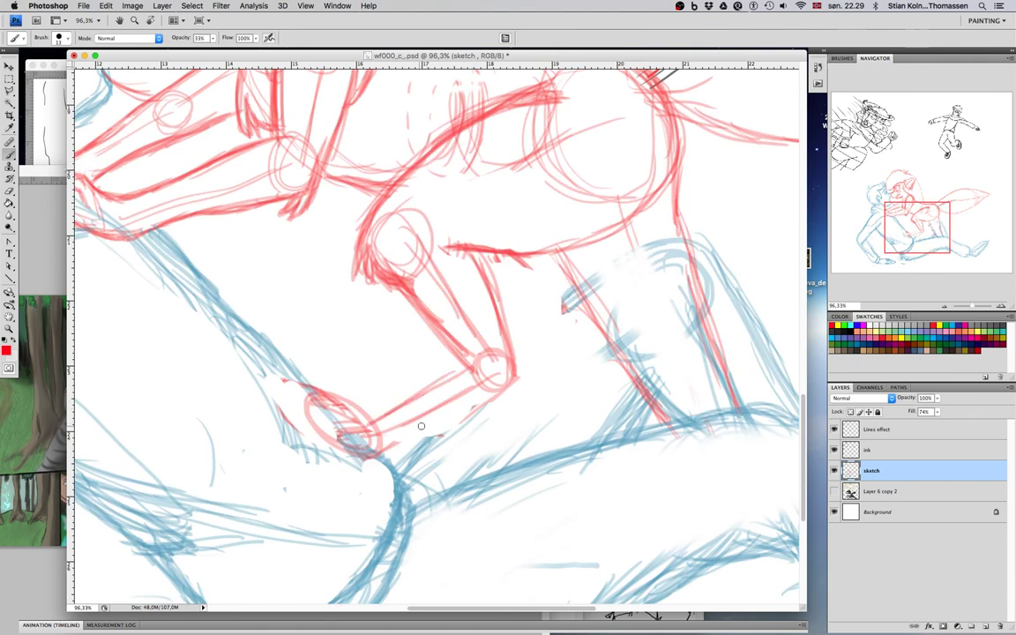
drag(474, 420, 399, 450)
drag(459, 428, 402, 450)
drag(509, 405, 462, 432)
drag(500, 413, 449, 438)
mouse_move(462, 341)
mouse_down()
mouse_move(481, 375)
mouse_move(476, 386)
mouse_move(479, 371)
mouse_up()
mouse_move(517, 384)
mouse_down()
mouse_move(489, 398)
mouse_move(518, 388)
mouse_move(517, 405)
mouse_up()
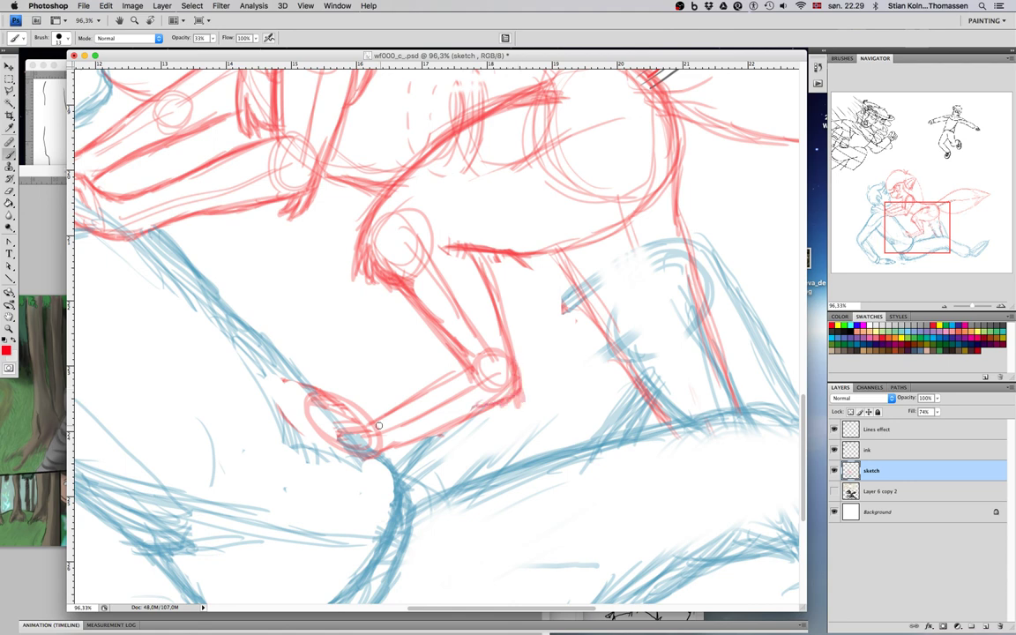
drag(310, 415, 351, 453)
mouse_move(305, 419)
mouse_down()
mouse_move(342, 407)
mouse_move(356, 424)
mouse_move(298, 398)
mouse_move(333, 387)
mouse_up()
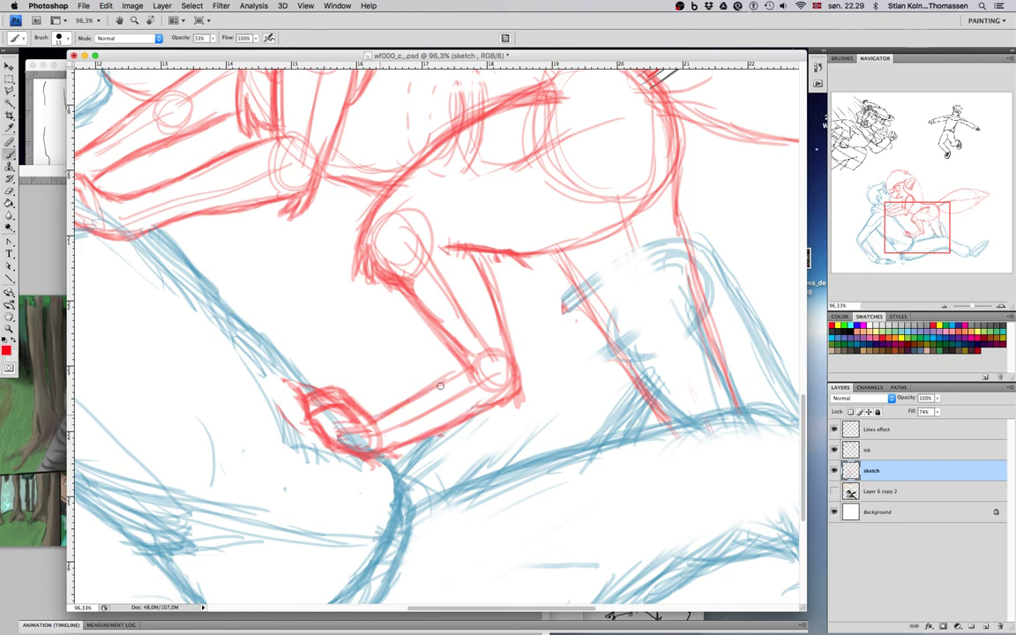
Step: Strengthen the front edge of the fox woman's other leg, from below the thigh to the blue man's leg
mouse_move(556, 331)
mouse_down()
mouse_move(381, 344)
mouse_move(348, 416)
mouse_up()
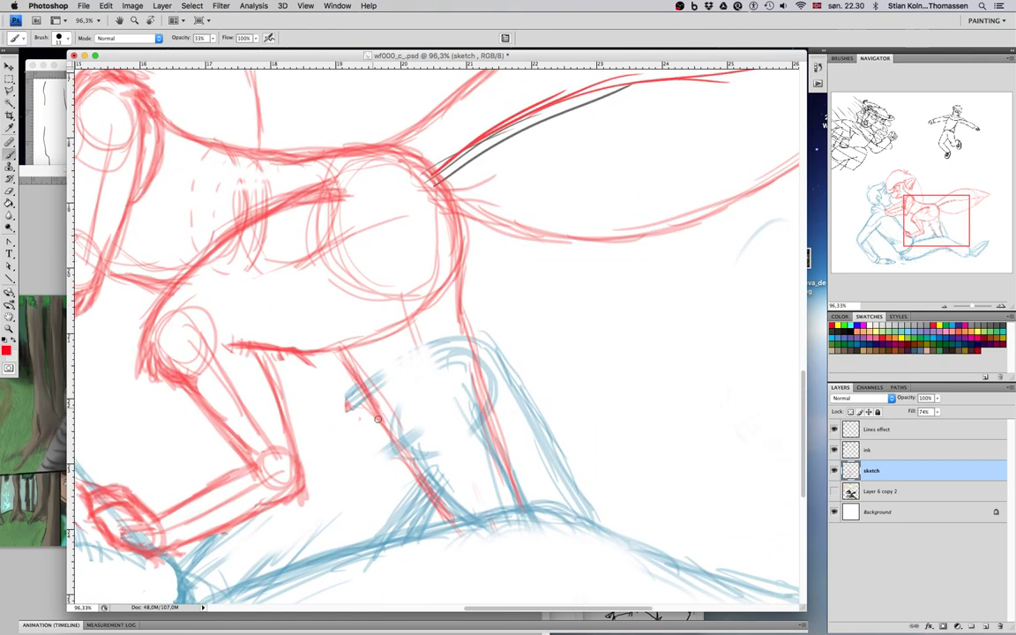
mouse_move(370, 401)
mouse_down()
mouse_move(386, 445)
mouse_move(405, 447)
mouse_up()
drag(351, 357, 425, 490)
mouse_move(371, 397)
mouse_down()
mouse_move(428, 498)
mouse_move(377, 429)
mouse_up()
Step: Strengthen the back edge of the fox woman's other leg, from the buttock down to the blue man's leg
drag(460, 265, 481, 357)
drag(463, 264, 487, 398)
drag(463, 275, 494, 419)
drag(465, 269, 495, 432)
drag(477, 340, 497, 440)
drag(473, 379, 502, 466)
drag(494, 425, 506, 463)
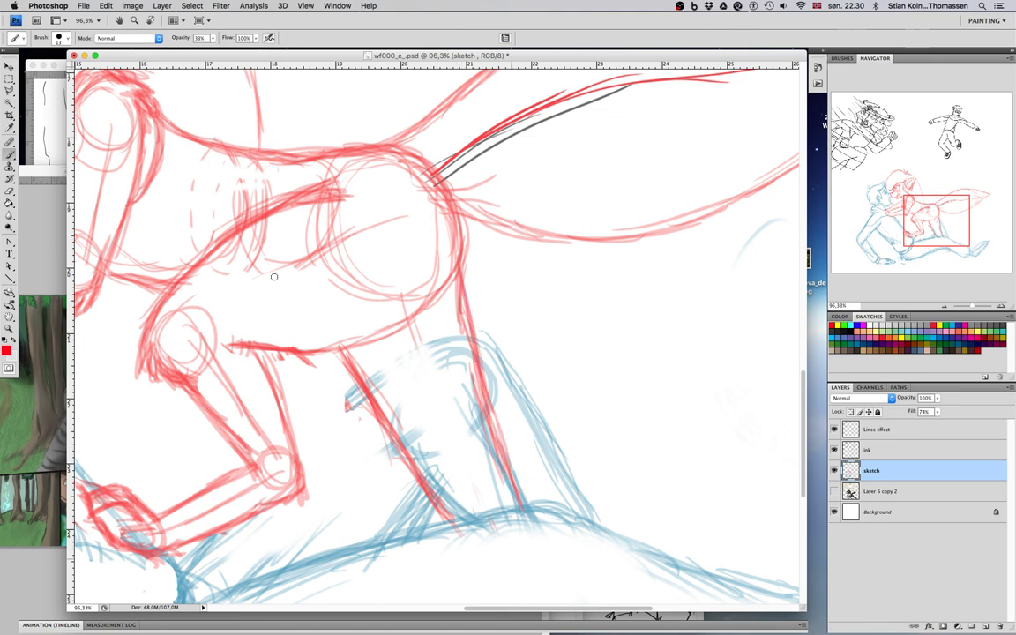
Step: Draw the shorts cuff around the fox woman's bent thigh as two curved lines from its upper edge to its underside
mouse_move(227, 234)
mouse_down()
mouse_move(259, 316)
mouse_move(254, 300)
mouse_up()
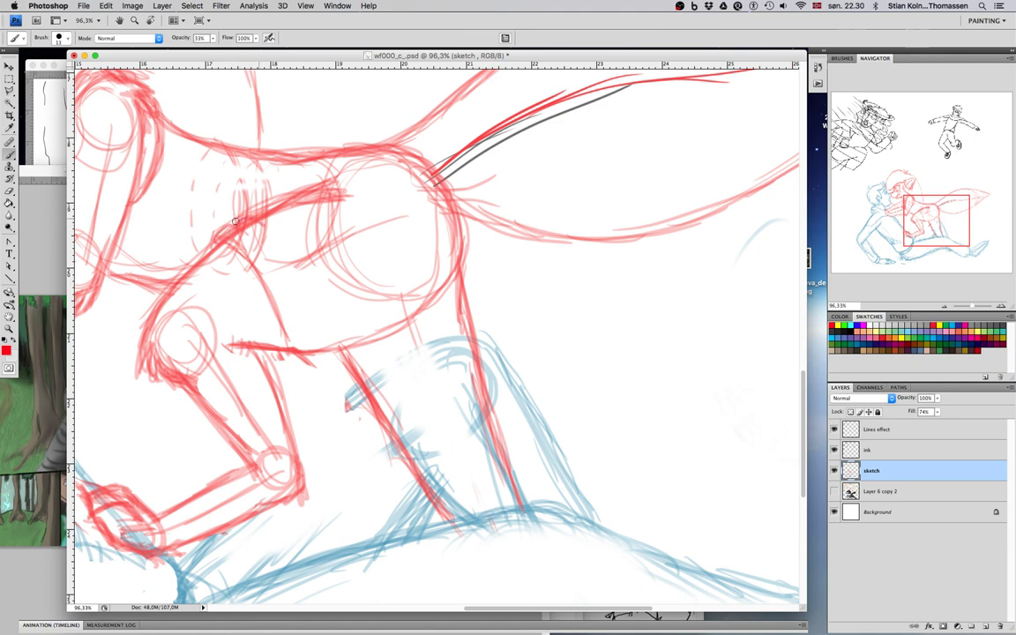
mouse_move(267, 226)
mouse_down()
mouse_move(316, 326)
mouse_move(317, 360)
mouse_move(296, 358)
mouse_move(305, 352)
mouse_move(284, 337)
mouse_move(292, 357)
mouse_move(284, 341)
mouse_move(307, 344)
mouse_move(286, 336)
mouse_move(290, 352)
mouse_move(321, 348)
mouse_move(306, 362)
mouse_move(312, 312)
mouse_up()
drag(293, 254, 313, 322)
drag(237, 248, 285, 326)
drag(261, 277, 288, 341)
drag(281, 302, 292, 357)
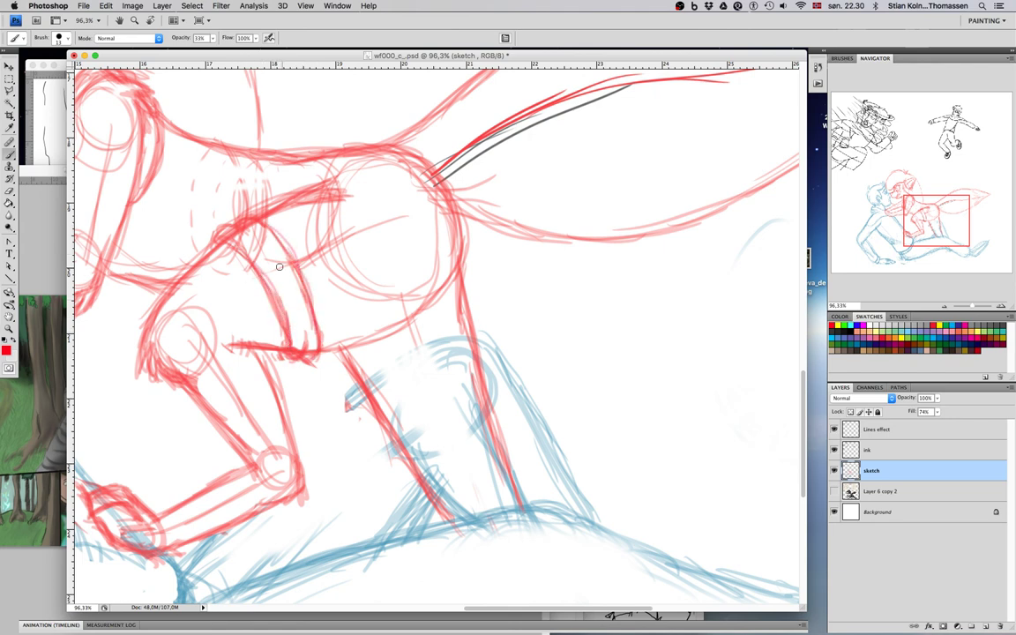
drag(231, 242, 262, 300)
drag(230, 201, 282, 296)
drag(269, 237, 290, 305)
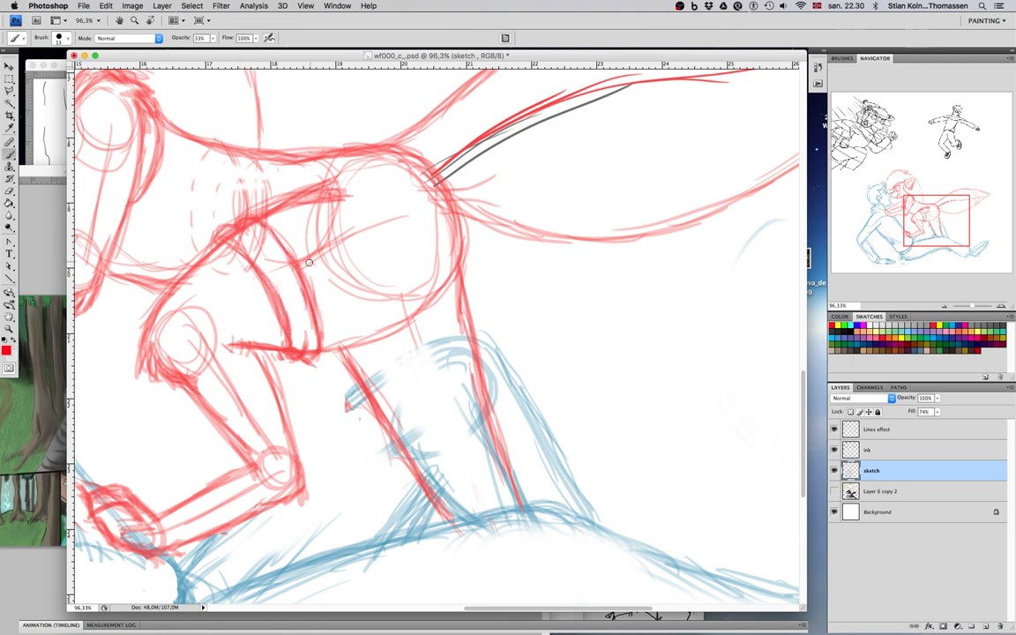
Step: Erase the construction circle and stray guide lines inside the fox woman's hip and upper thigh
key(e)
mouse_move(310, 239)
mouse_down()
mouse_move(339, 288)
mouse_move(382, 298)
mouse_move(416, 279)
mouse_move(418, 233)
mouse_move(381, 202)
mouse_move(394, 234)
mouse_move(427, 212)
mouse_move(285, 188)
mouse_up()
scroll(285, 188, down, 5)
scroll(285, 187, left, 8)
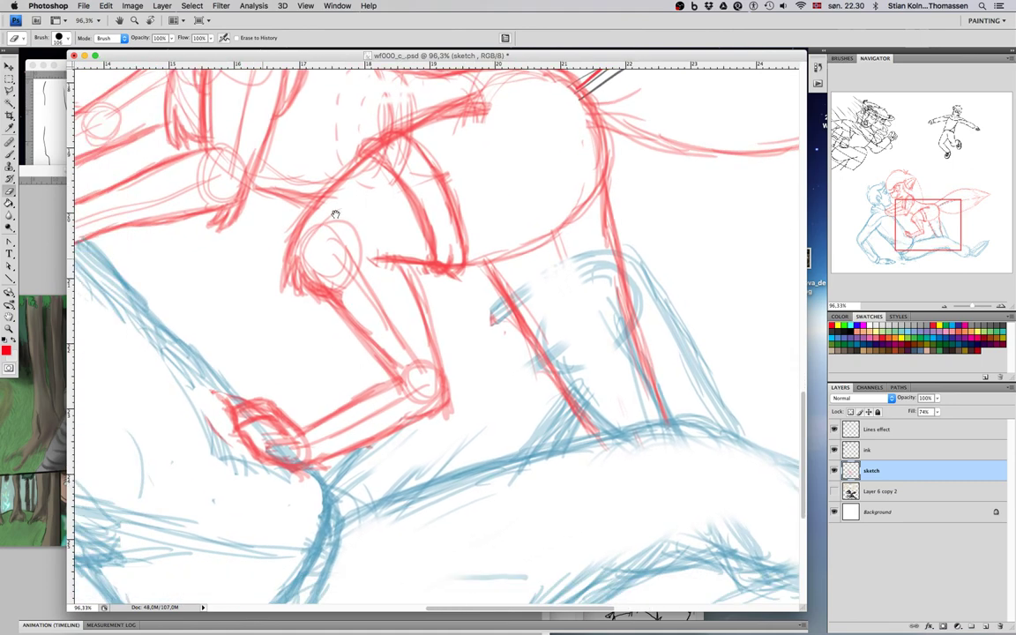
Step: Draw short red lines across the fox woman's bent lower leg, between the round heel joint and the toes
key(ctrl+r)
key(b)
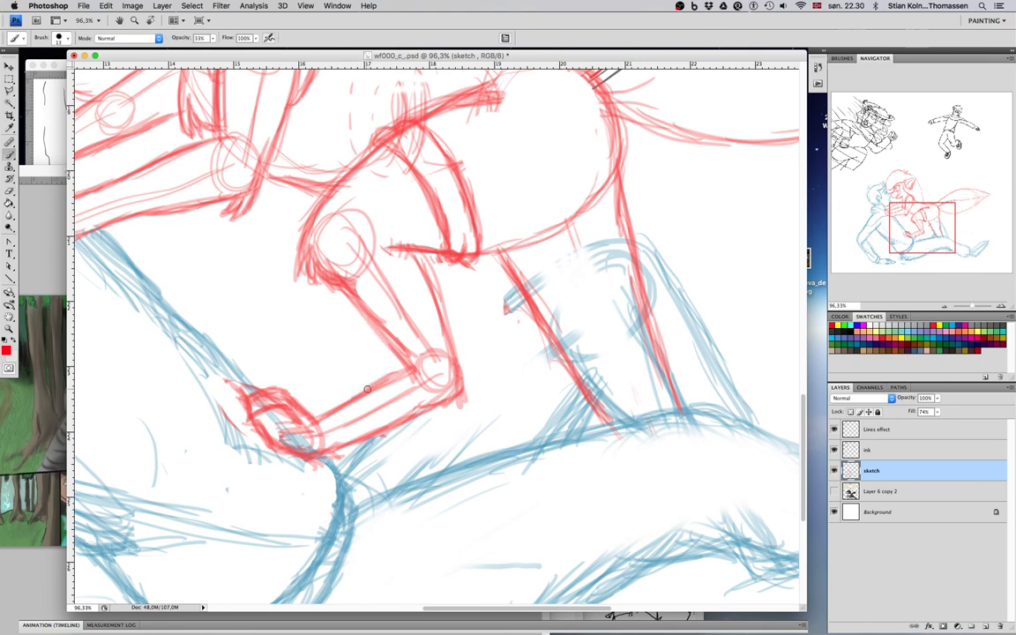
mouse_move(383, 394)
mouse_down()
mouse_move(407, 424)
mouse_move(389, 420)
mouse_move(397, 400)
mouse_move(301, 322)
mouse_move(313, 314)
mouse_move(305, 283)
mouse_up()
key(ctrl+r)
Step: Sketch the fox woman's other foot in red below the blue man's outstretched leg, using a faint joint circle and guide line
drag(517, 271, 420, 267)
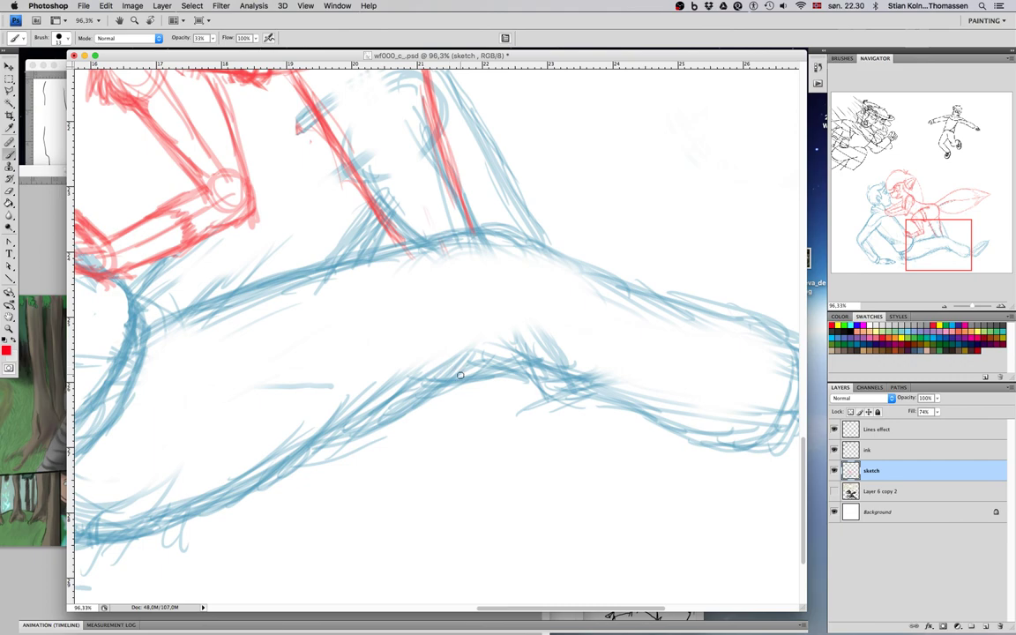
drag(483, 417, 468, 379)
scroll(474, 387, down, 4)
scroll(472, 391, down, 8)
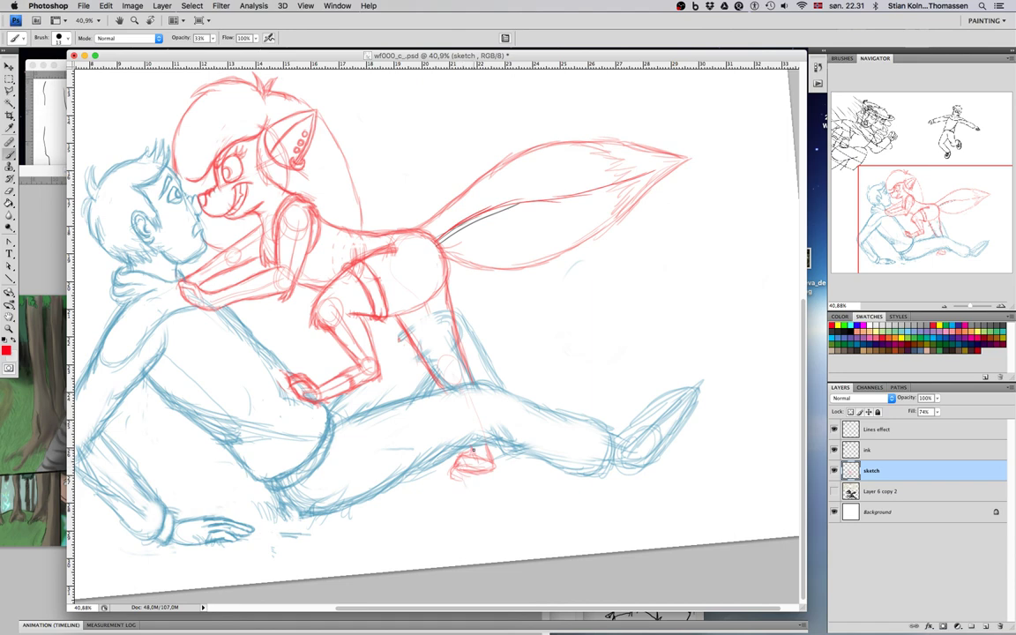
drag(481, 420, 454, 435)
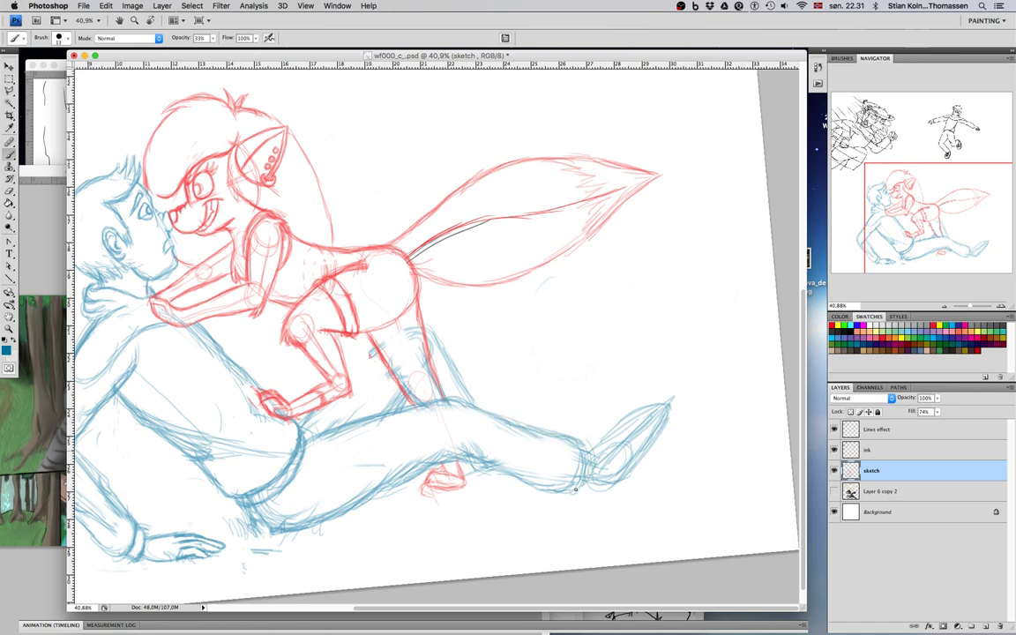
Step: Strengthen the trouser cuff and shoe outline of the man's outstretched leg in blue, including the sole line
drag(589, 486, 574, 439)
drag(615, 475, 668, 413)
drag(612, 488, 660, 424)
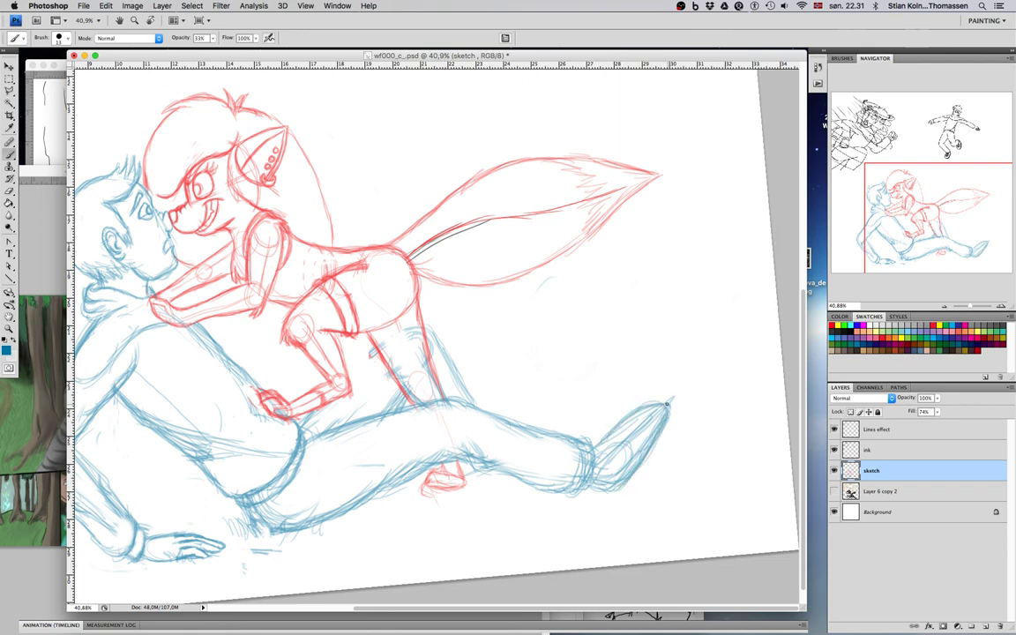
drag(632, 482, 648, 459)
drag(641, 471, 659, 441)
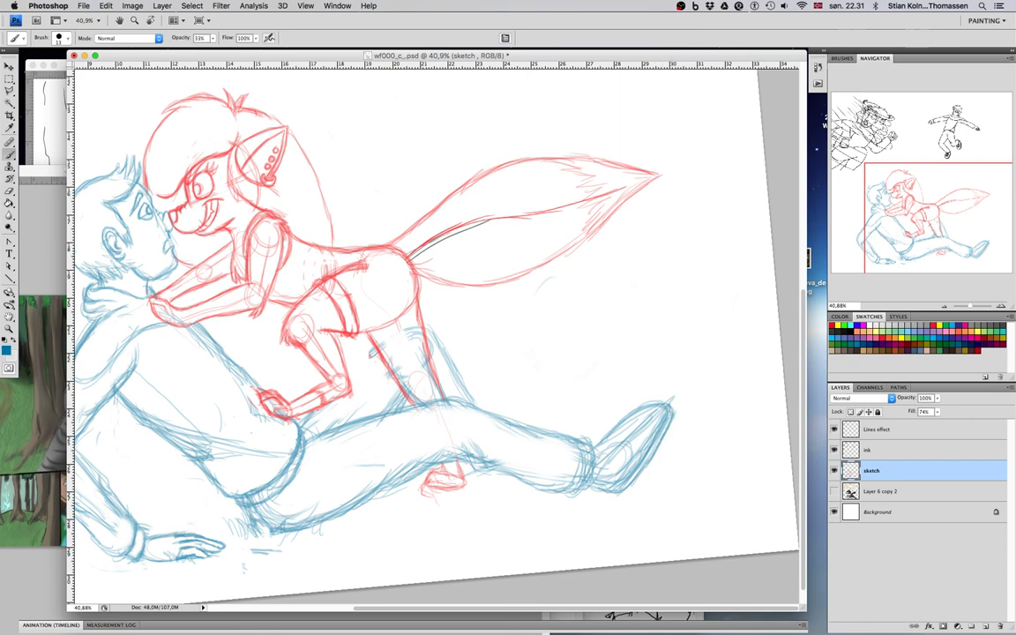
Step: Switch to OBS
key(super+Tab)
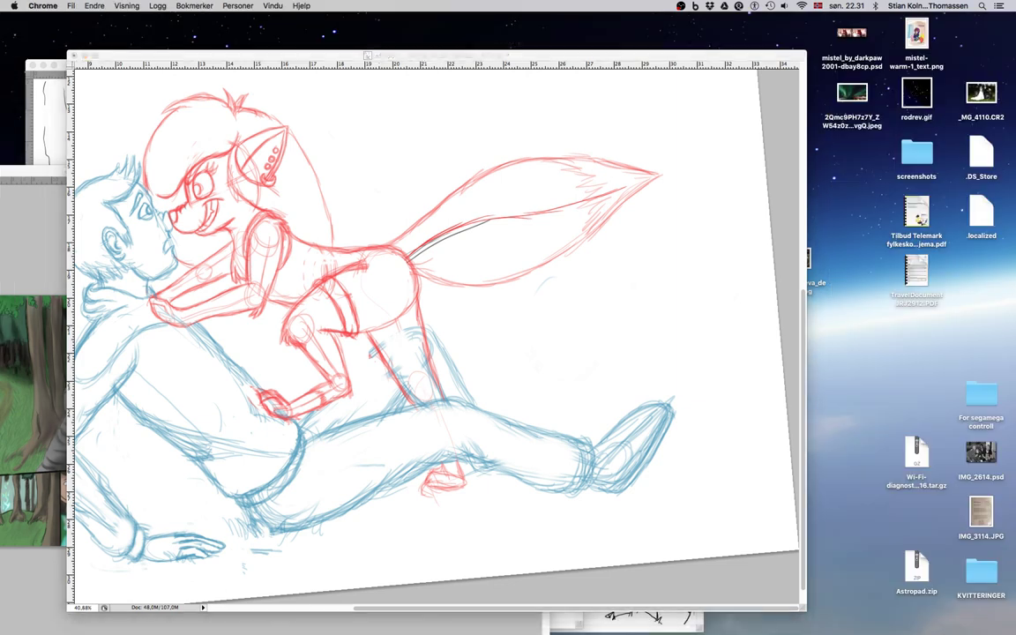
key(super+Tab)
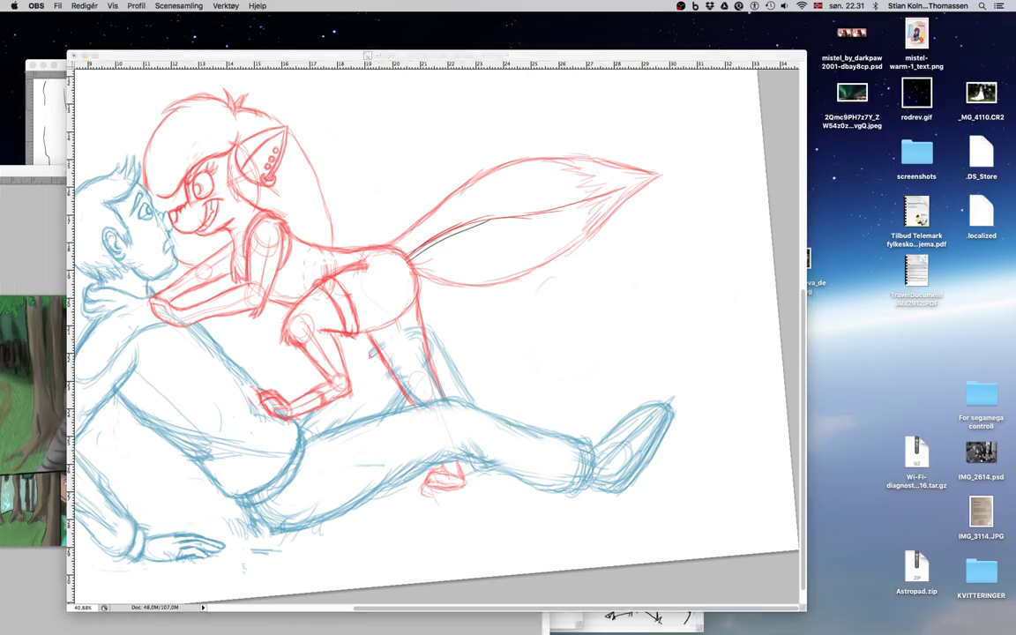